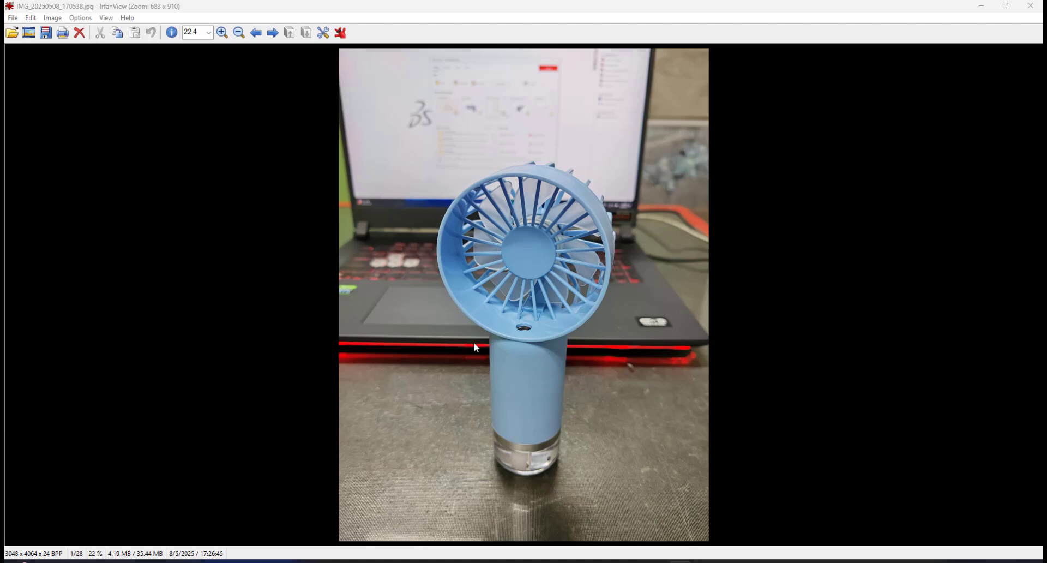
Page forward through the fan reference photos to the side view and open the Paint tool palette.
{"action": "left_click", "coordinate": [273, 33]}
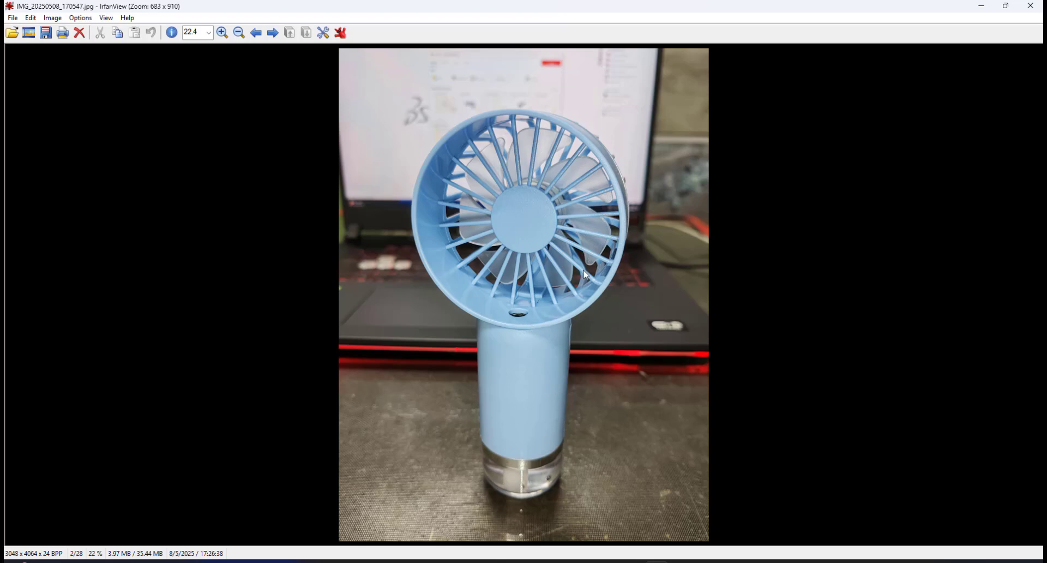
{"action": "left_click", "coordinate": [271, 35]}
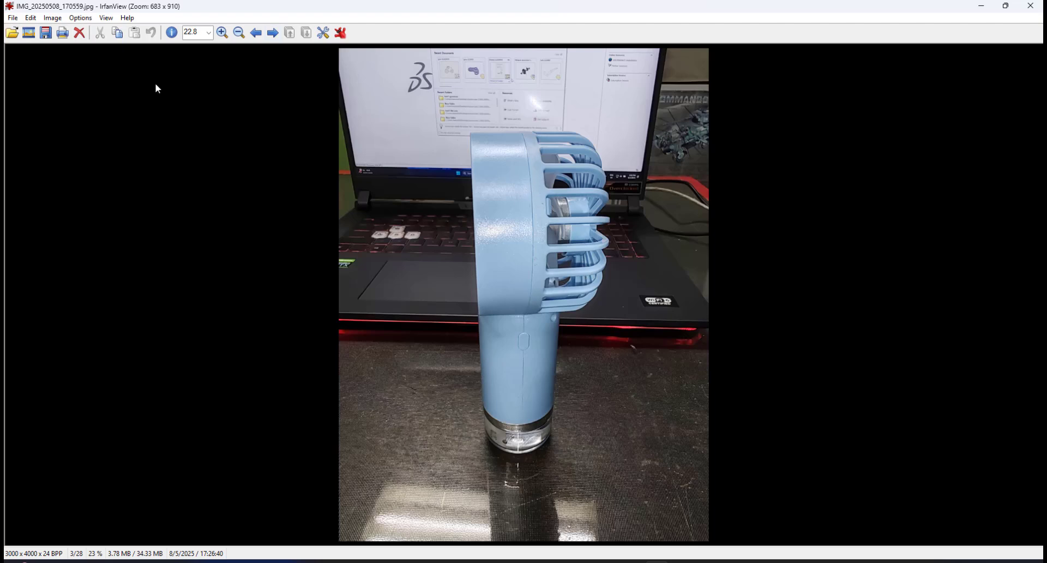
{"action": "left_click", "coordinate": [53, 19]}
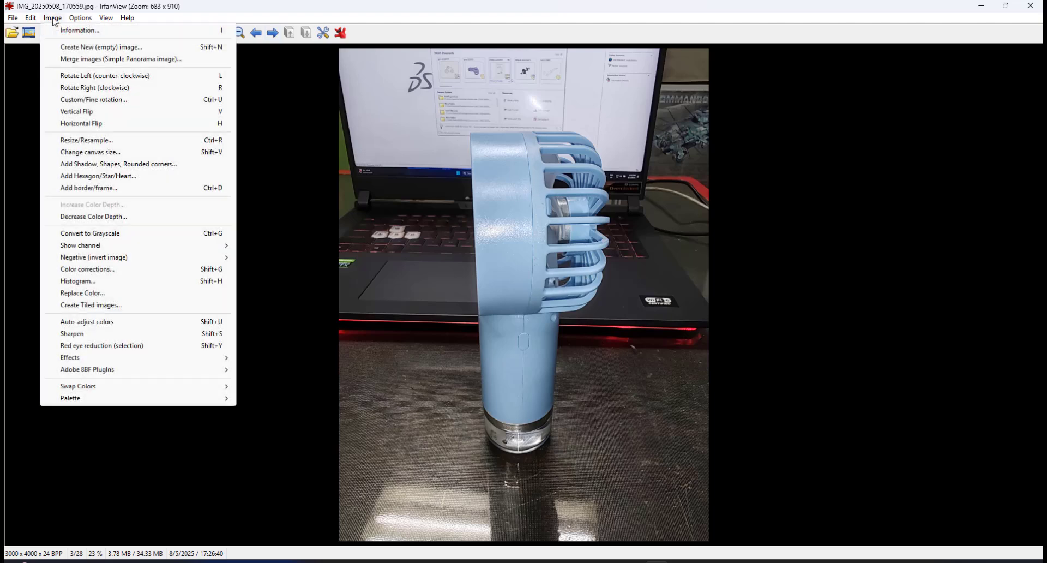
{"action": "left_click", "coordinate": [70, 76]}
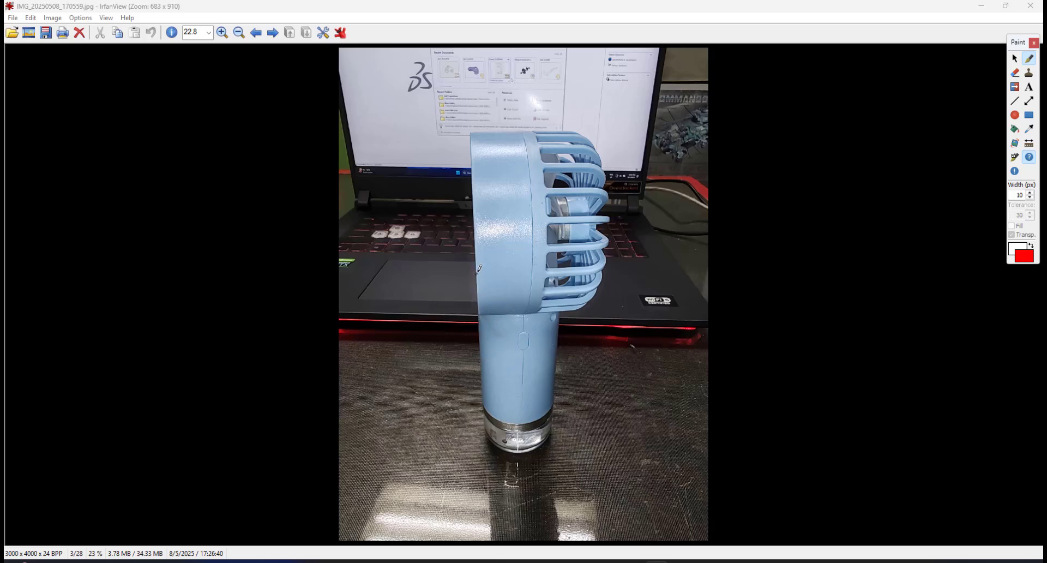
Draw three red marker lines on the side-view photo along the fan's neck and head.
{"action": "left_click_drag", "start_coordinate": [479, 268], "coordinate": [477, 394]}
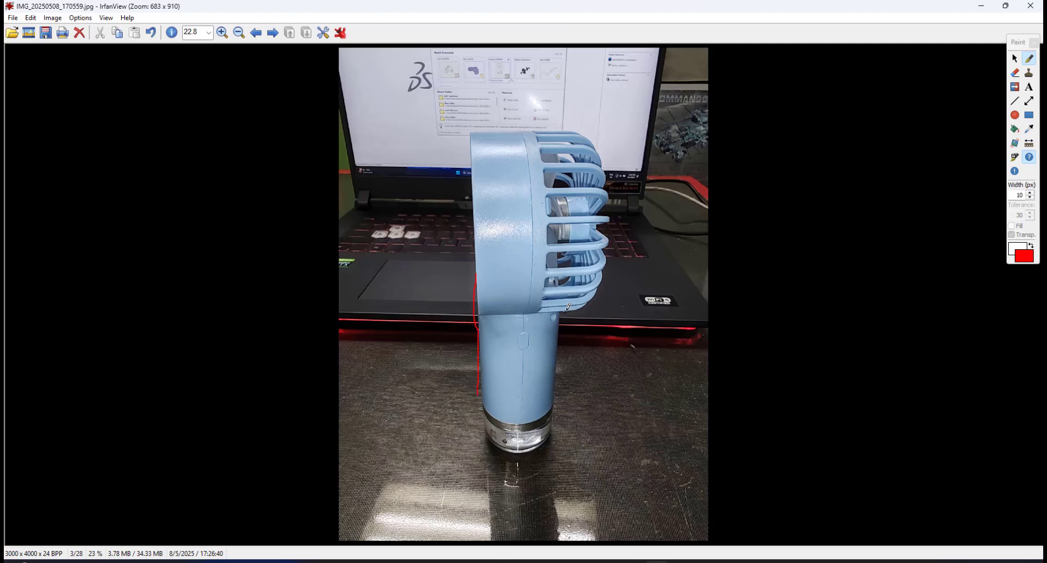
{"action": "left_click_drag", "start_coordinate": [594, 296], "coordinate": [593, 357]}
{"action": "mouse_move", "coordinate": [561, 309]}
{"action": "left_mouse_down"}
{"action": "mouse_move", "coordinate": [557, 355]}
{"action": "mouse_move", "coordinate": [593, 327]}
{"action": "mouse_move", "coordinate": [553, 343]}
{"action": "left_mouse_up"}
Page forward through the reference photos of the fan, hand sketch and disassembled parts.
{"action": "left_click", "coordinate": [272, 33]}
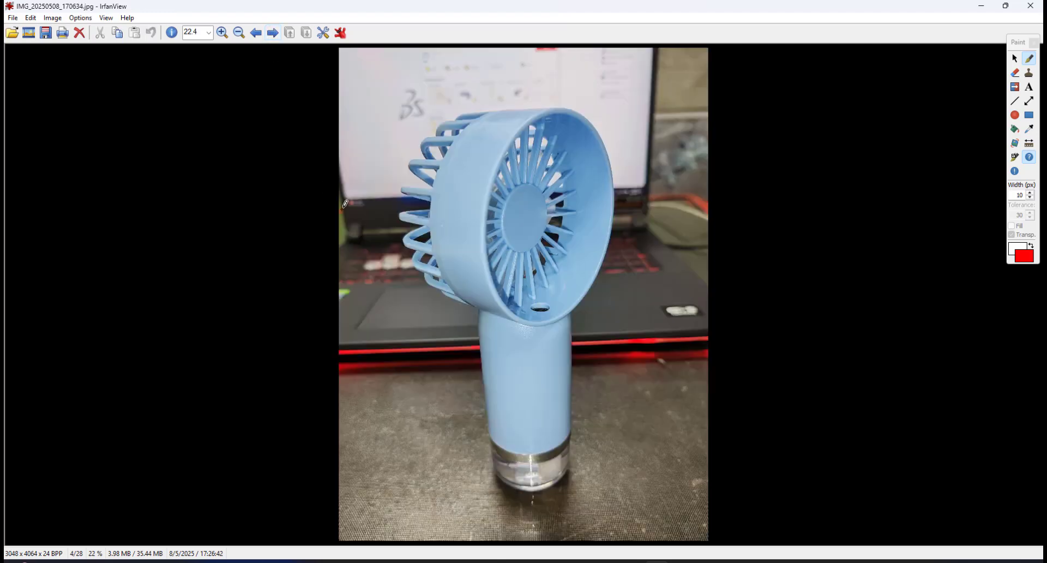
{"action": "left_click", "coordinate": [271, 34]}
{"action": "left_click", "coordinate": [272, 34]}
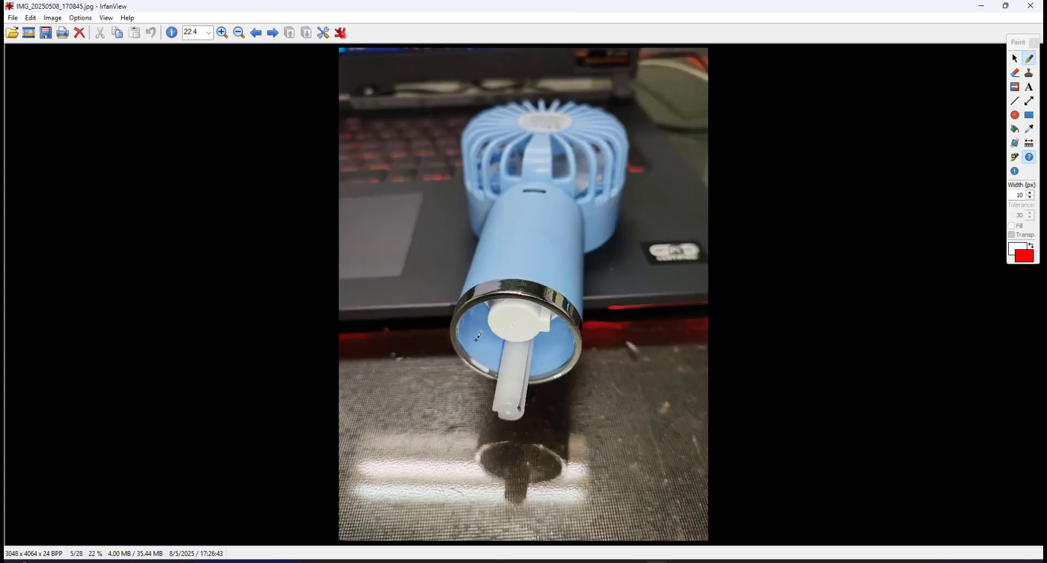
{"action": "left_click", "coordinate": [272, 34]}
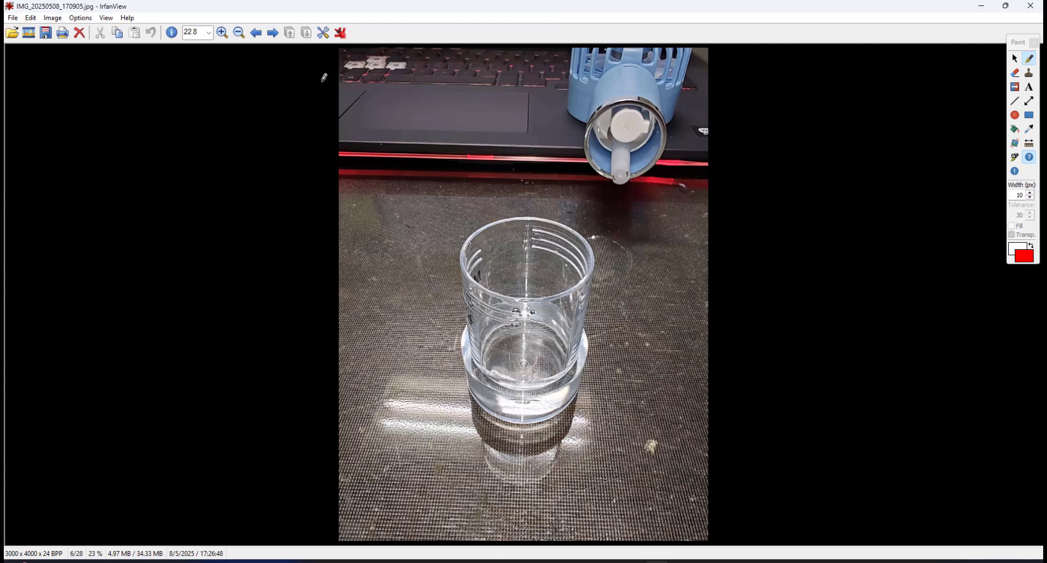
{"action": "left_click", "coordinate": [272, 34]}
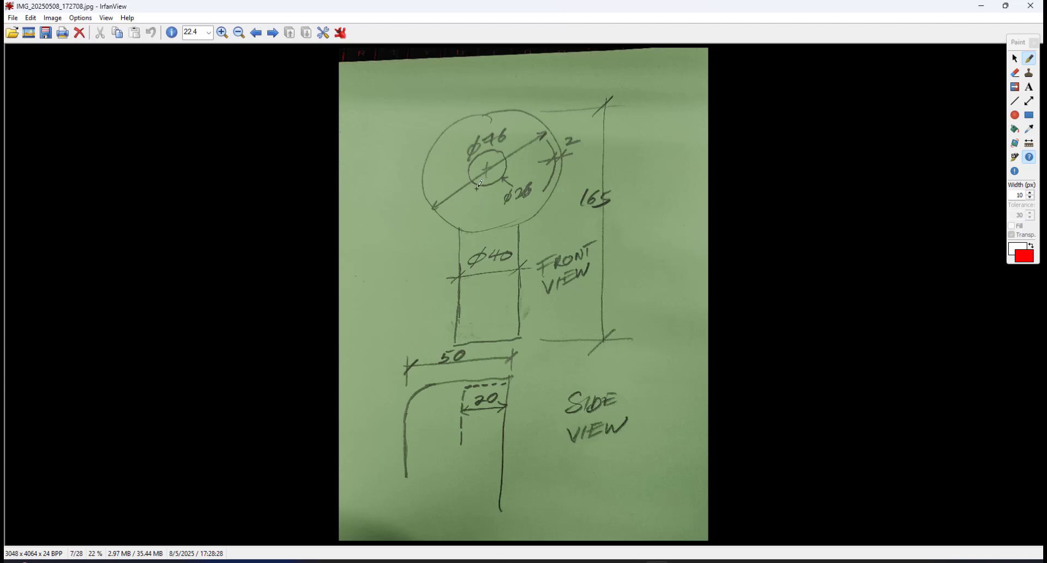
{"action": "left_click", "coordinate": [272, 33]}
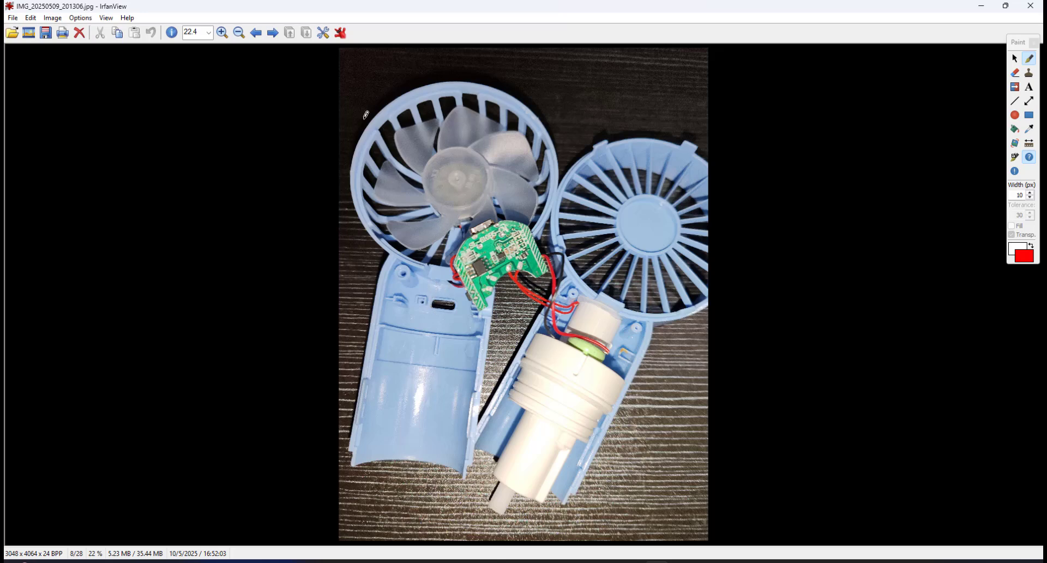
{"action": "left_click", "coordinate": [272, 33]}
{"action": "left_click", "coordinate": [272, 34]}
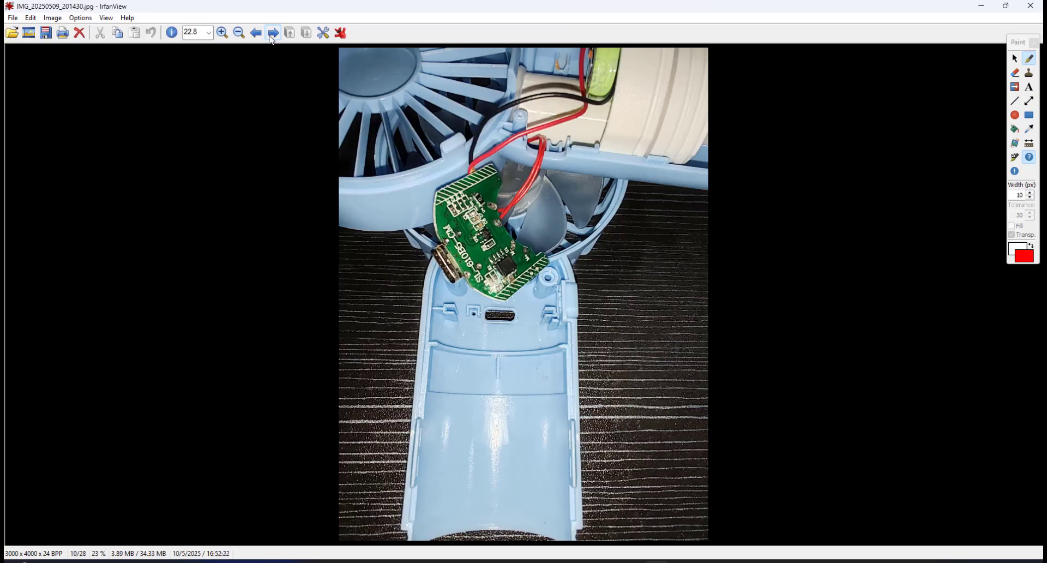
{"action": "left_click", "coordinate": [271, 35]}
{"action": "left_click", "coordinate": [275, 36]}
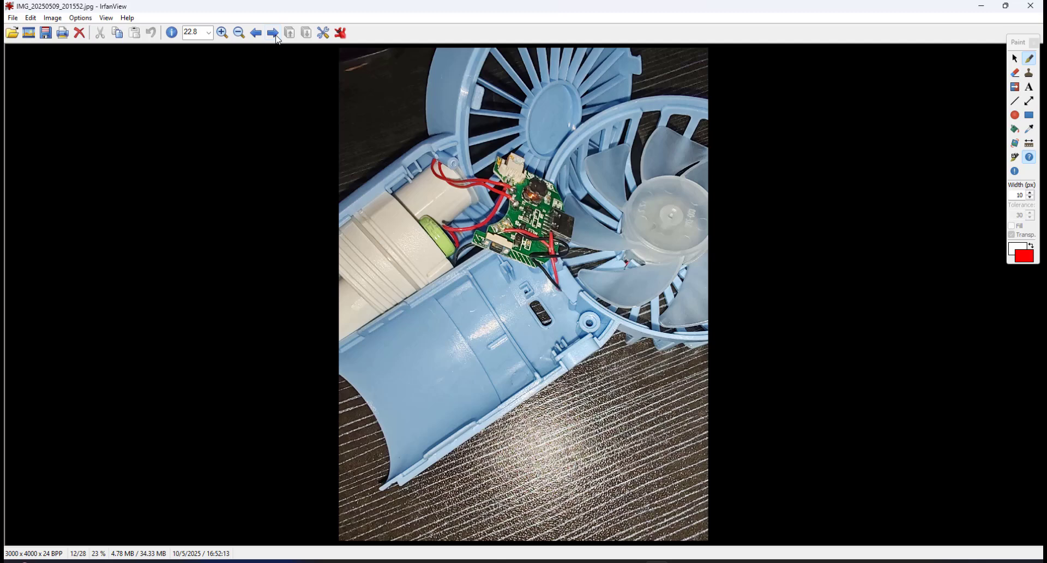
{"action": "left_click", "coordinate": [275, 35]}
{"action": "left_click", "coordinate": [275, 35]}
{"action": "left_click", "coordinate": [275, 35]}
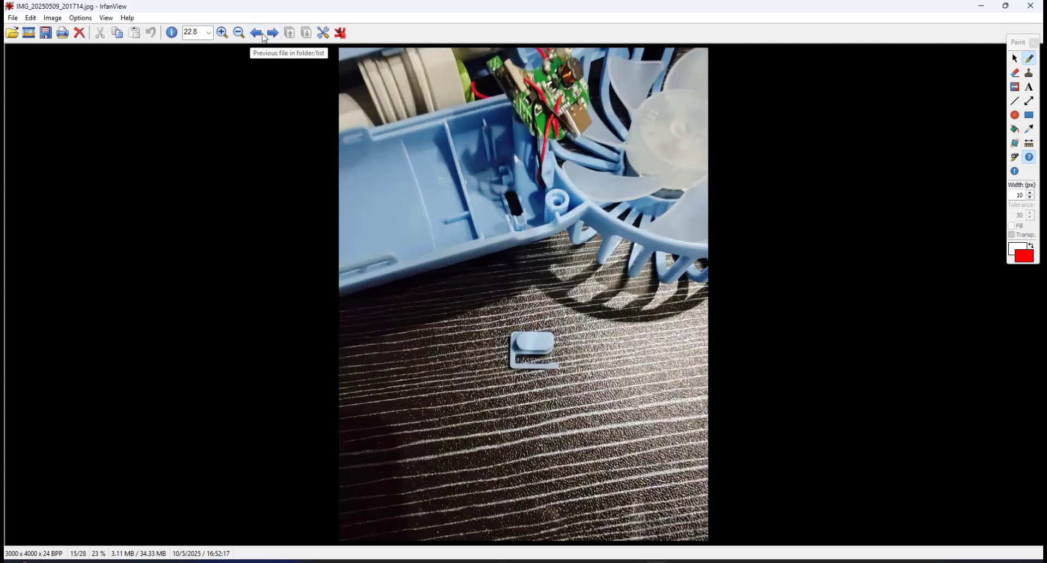
Page back through the reference photos to the first one, then forward again to the side view.
{"action": "left_click", "coordinate": [255, 33]}
{"action": "left_click", "coordinate": [255, 33]}
{"action": "left_click", "coordinate": [256, 33]}
{"action": "left_click", "coordinate": [255, 33]}
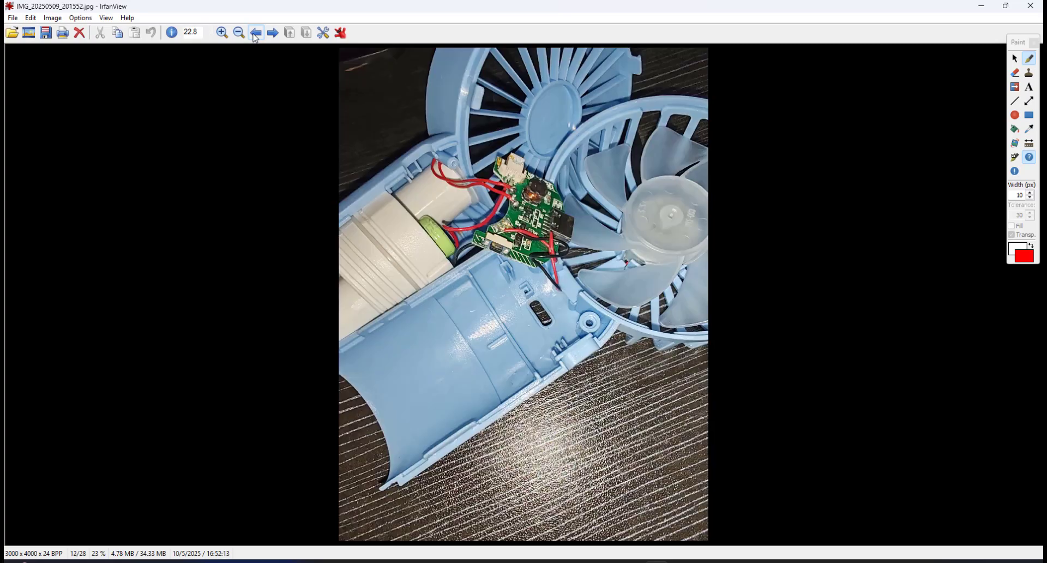
{"action": "left_click", "coordinate": [255, 33]}
{"action": "left_click", "coordinate": [255, 33]}
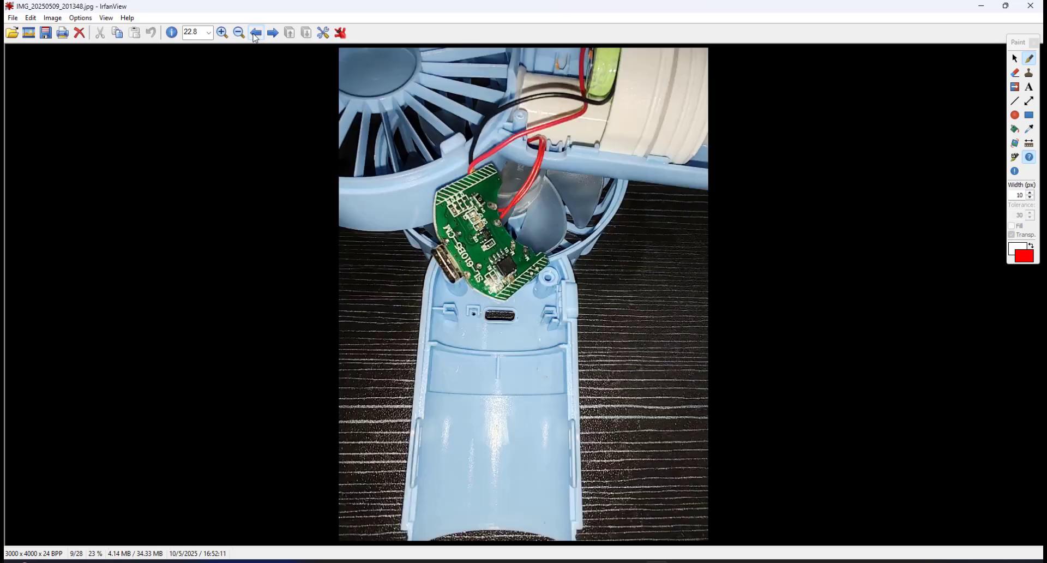
{"action": "left_click", "coordinate": [255, 33]}
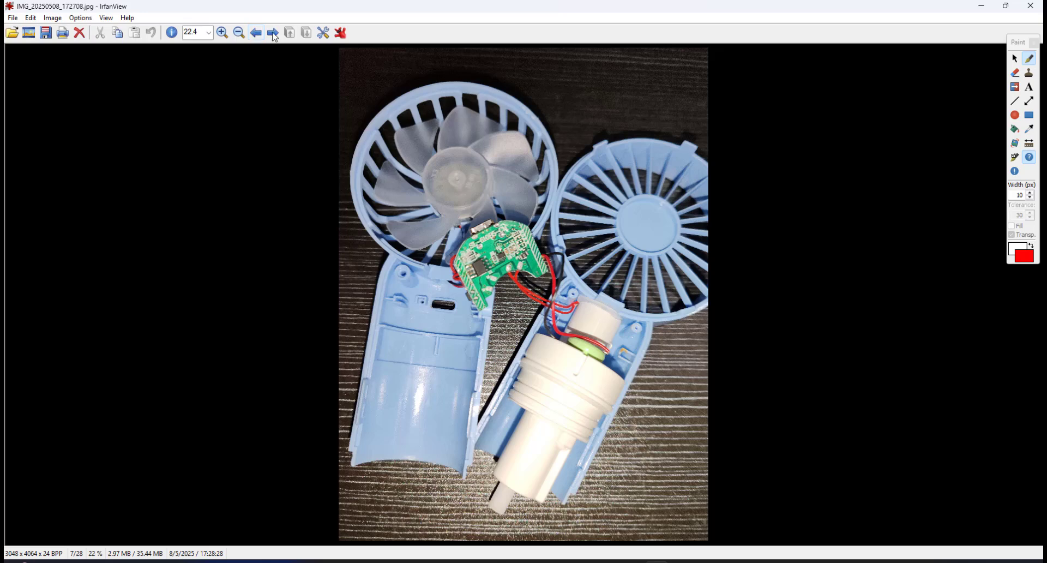
{"action": "left_click", "coordinate": [273, 35]}
{"action": "left_click", "coordinate": [272, 36]}
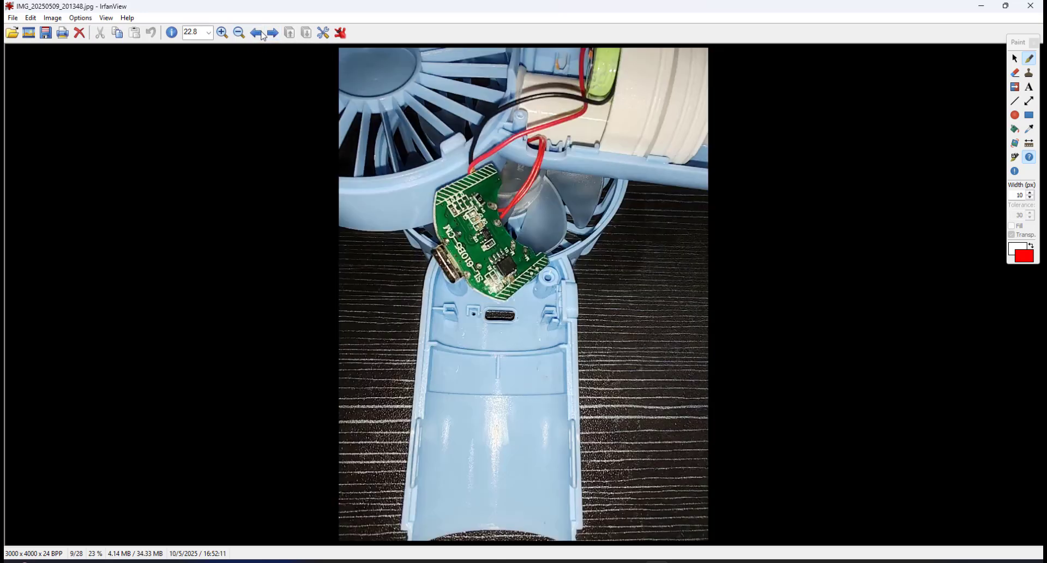
{"action": "left_click", "coordinate": [255, 33]}
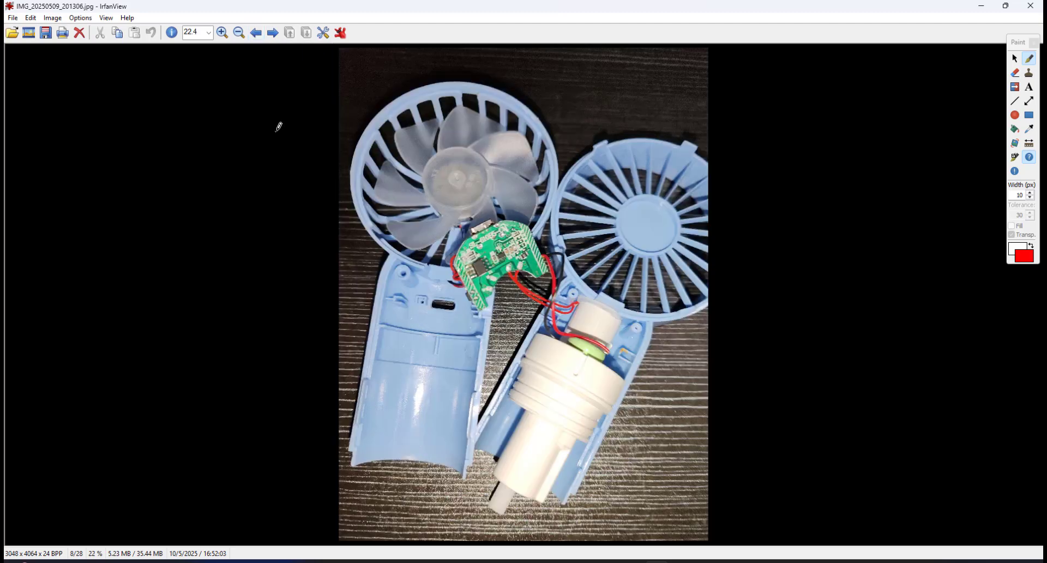
{"action": "left_click", "coordinate": [255, 33]}
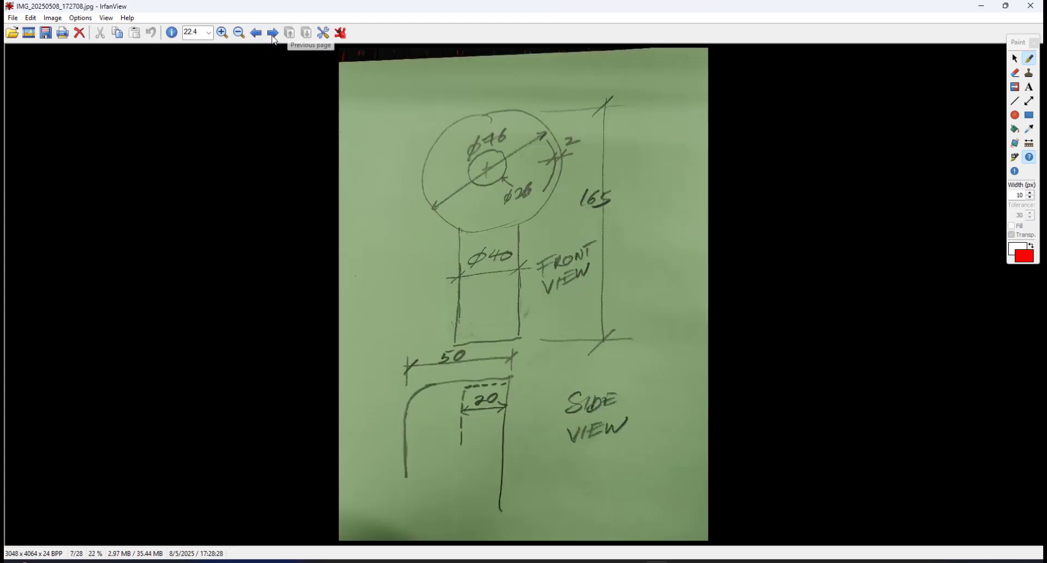
{"action": "left_click", "coordinate": [256, 34]}
{"action": "left_click", "coordinate": [256, 34]}
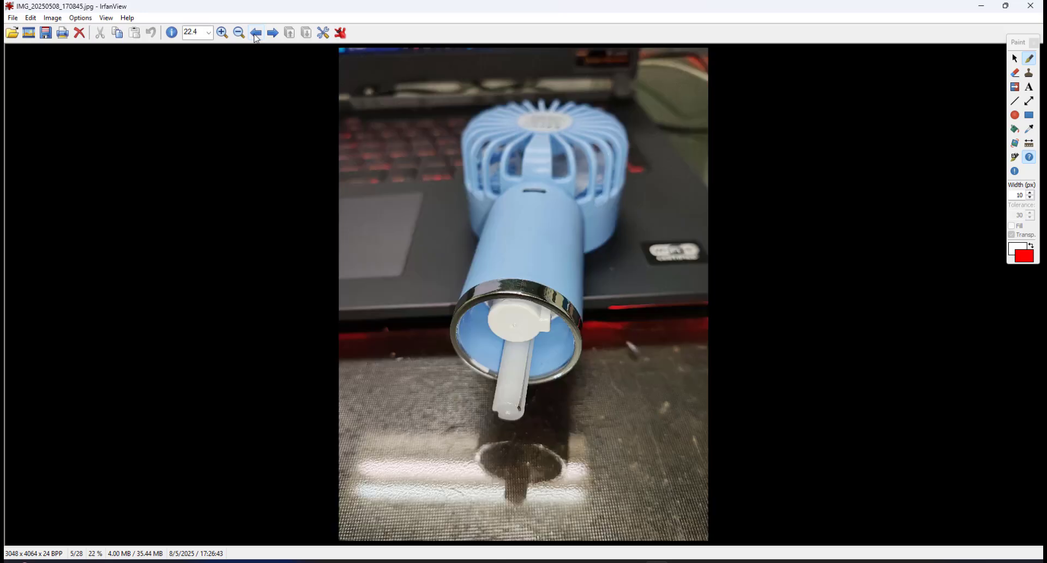
{"action": "left_click", "coordinate": [256, 35]}
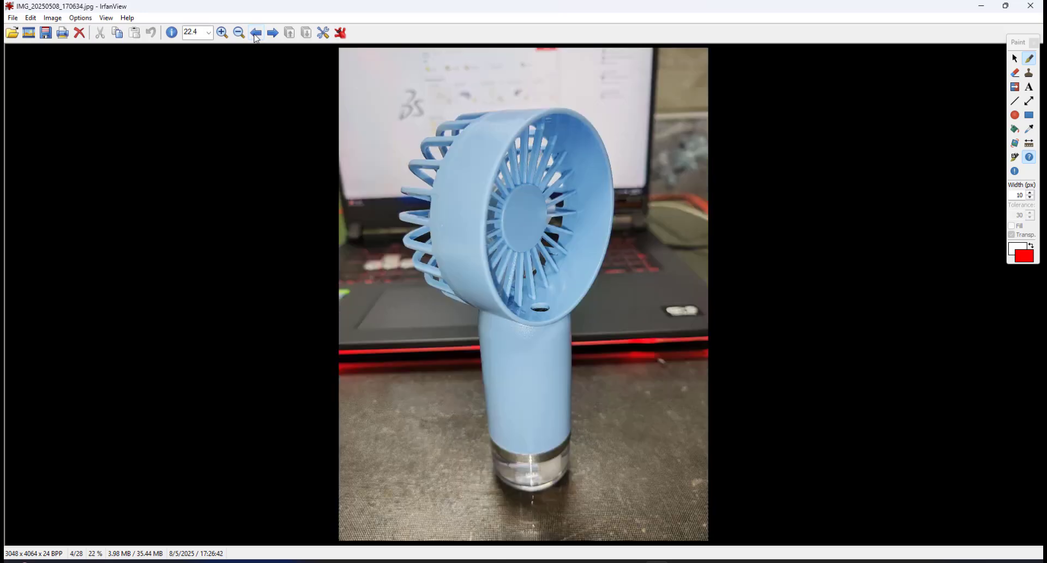
{"action": "left_click", "coordinate": [256, 35]}
{"action": "left_click", "coordinate": [256, 34]}
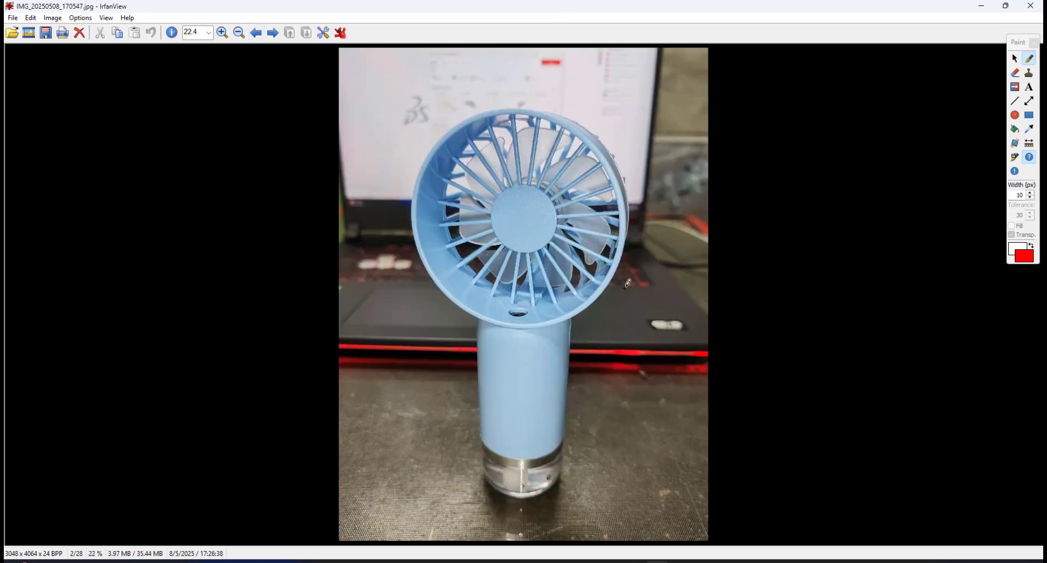
{"action": "left_click", "coordinate": [256, 33]}
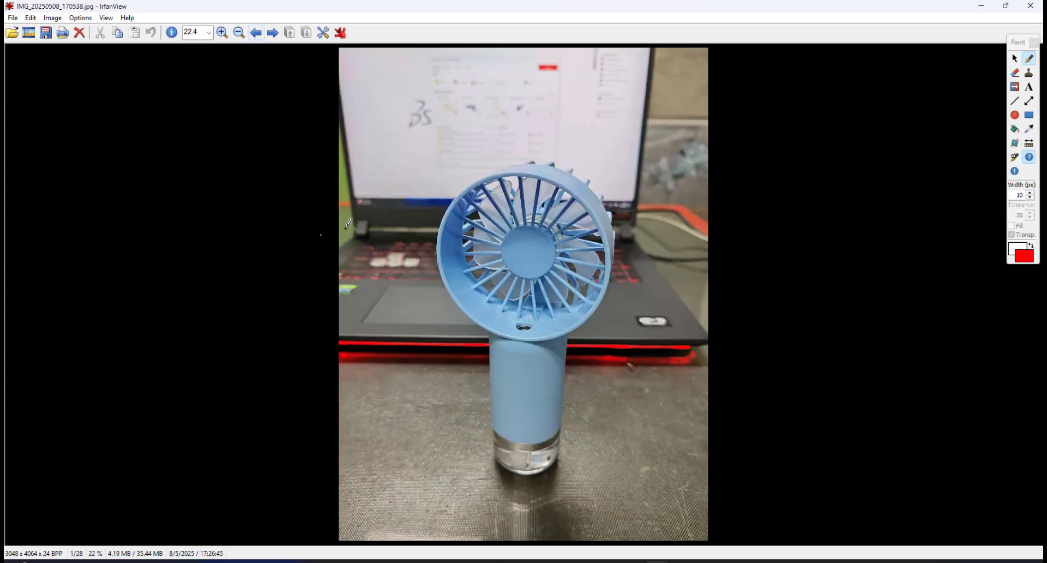
{"action": "left_click", "coordinate": [254, 34]}
{"action": "left_click", "coordinate": [622, 244]}
{"action": "left_click", "coordinate": [271, 33]}
{"action": "left_click", "coordinate": [272, 34]}
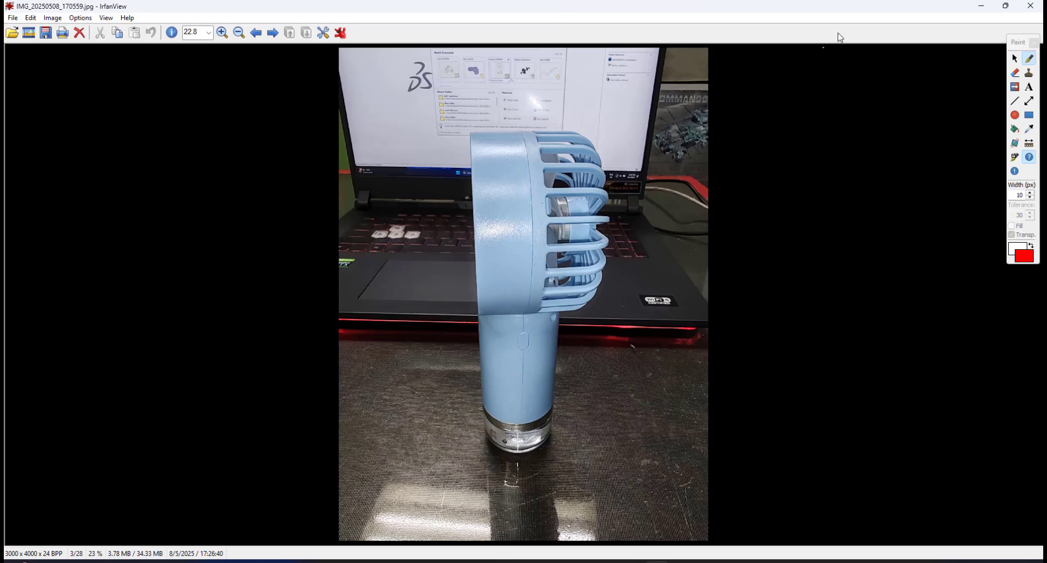
Switch to SOLIDWORKS and set the document units to MMGS (millimeter, gram, second).
{"action": "key", "text": "alt+Tab"}
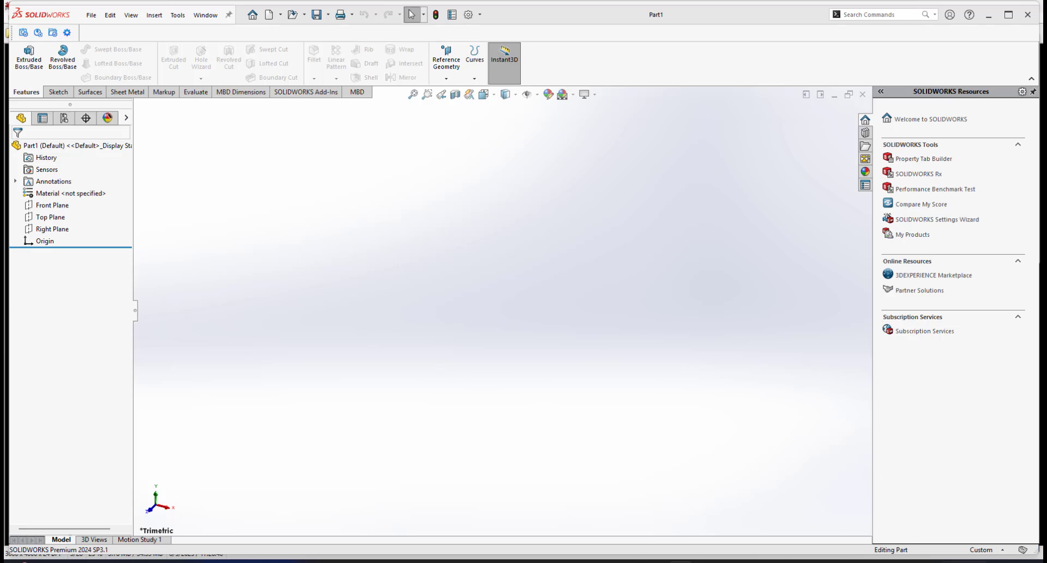
{"action": "left_click", "coordinate": [984, 550]}
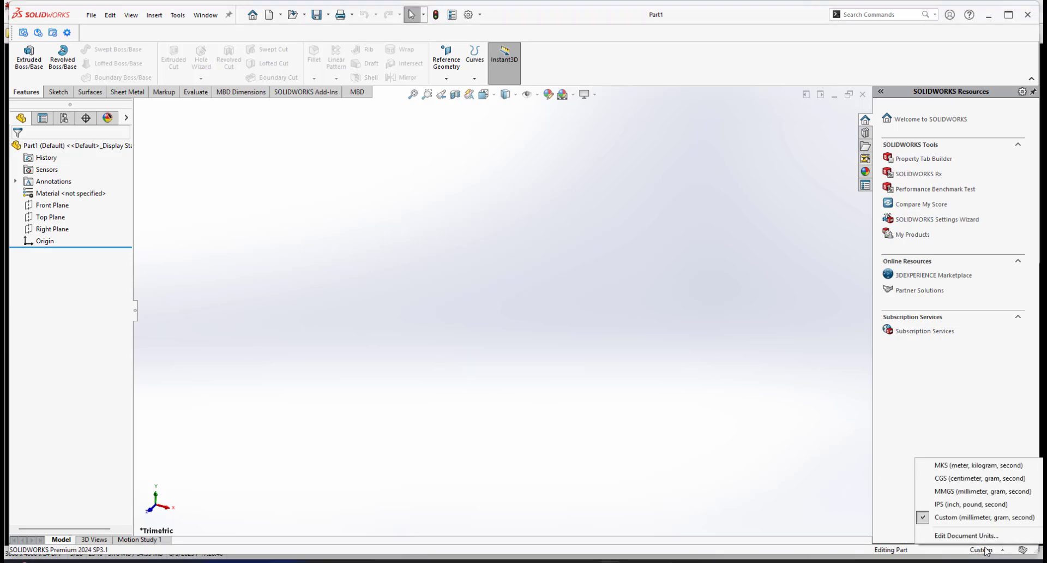
{"action": "left_click", "coordinate": [982, 492]}
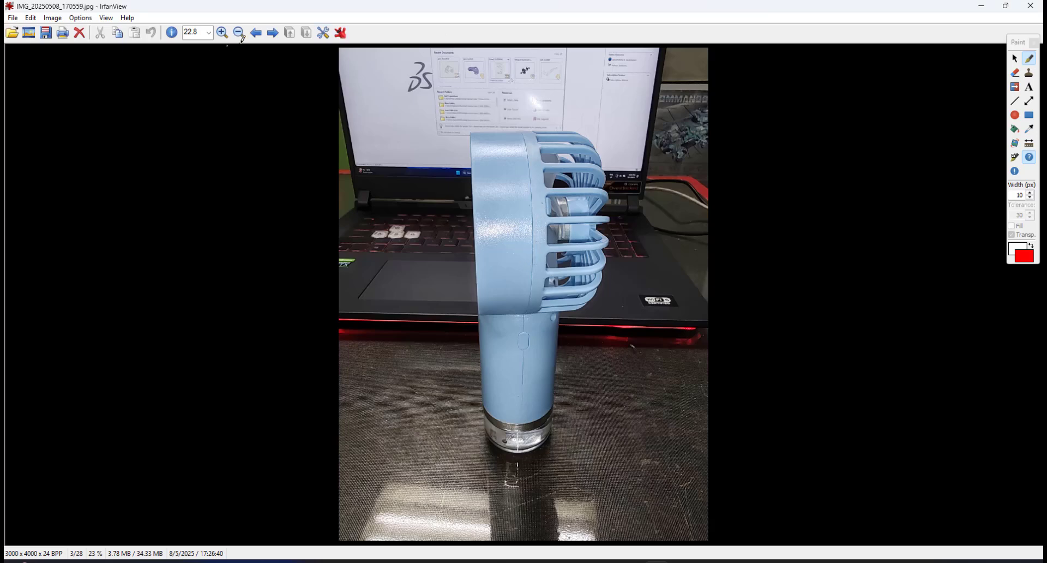
Return to the photo viewer and page through the reference photos to the dimensioned hand sketch.
{"action": "left_click", "coordinate": [256, 33]}
{"action": "left_click", "coordinate": [255, 32]}
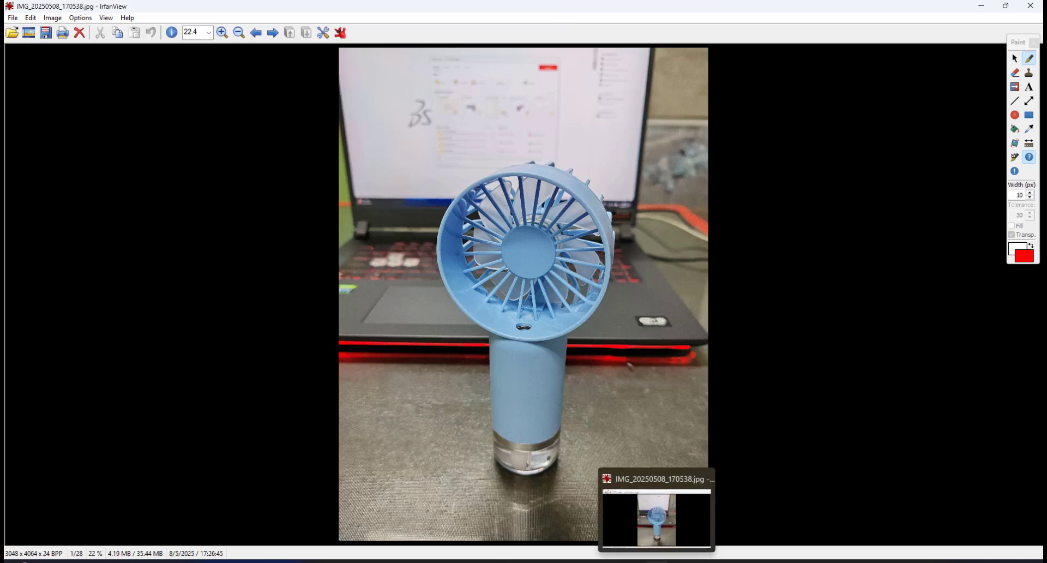
{"action": "left_click", "coordinate": [657, 561]}
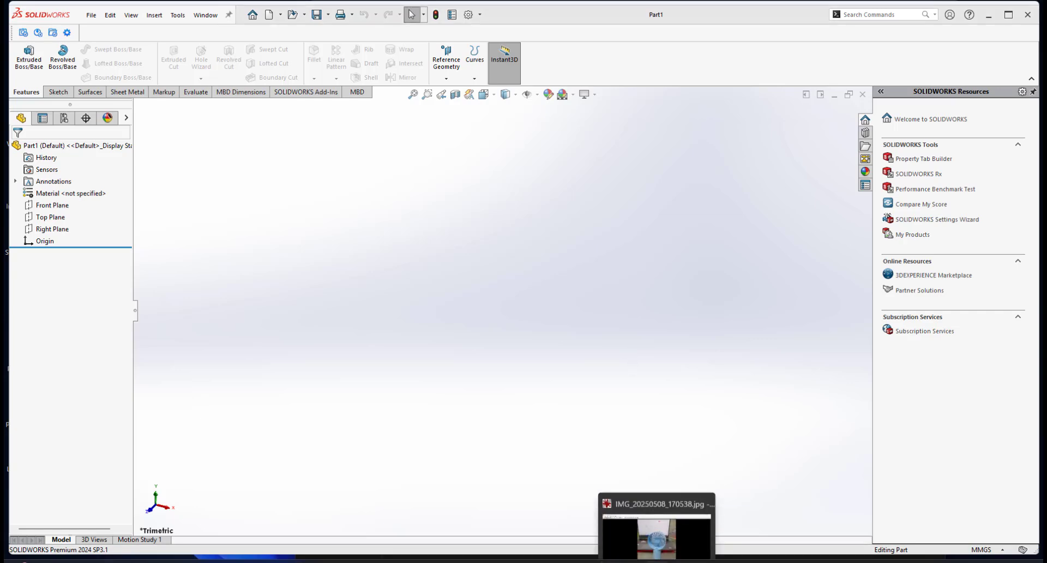
{"action": "left_click", "coordinate": [656, 561]}
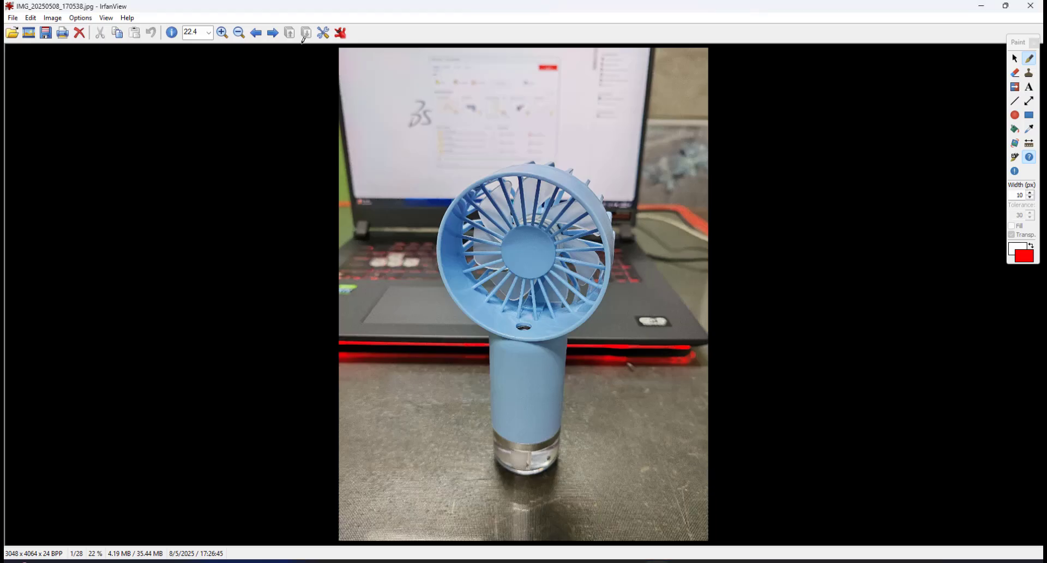
{"action": "left_click", "coordinate": [271, 35]}
{"action": "left_click", "coordinate": [271, 34]}
{"action": "left_click", "coordinate": [270, 35]}
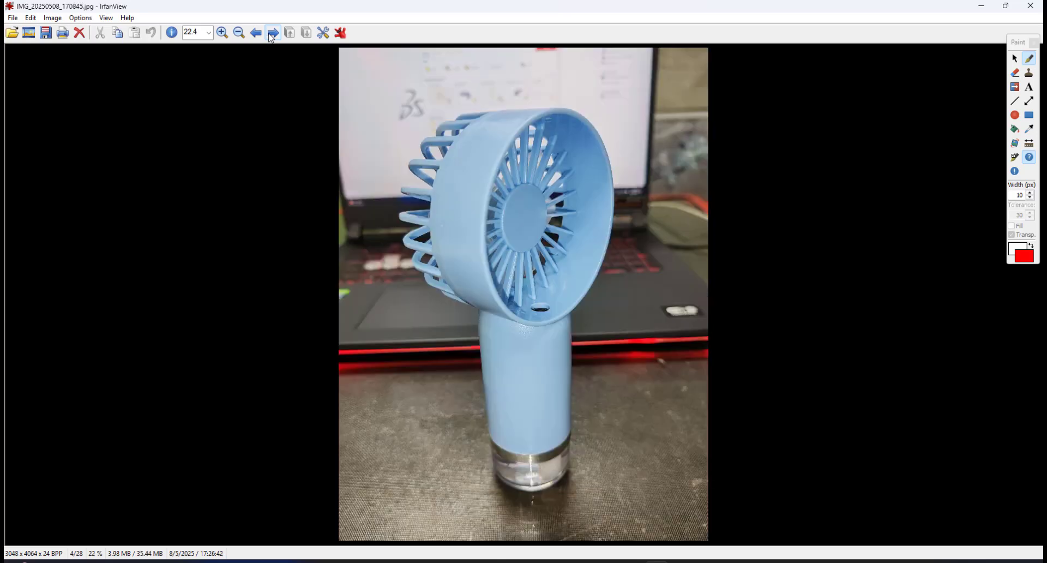
{"action": "left_click", "coordinate": [270, 35]}
{"action": "left_click", "coordinate": [270, 35]}
{"action": "left_click", "coordinate": [271, 35]}
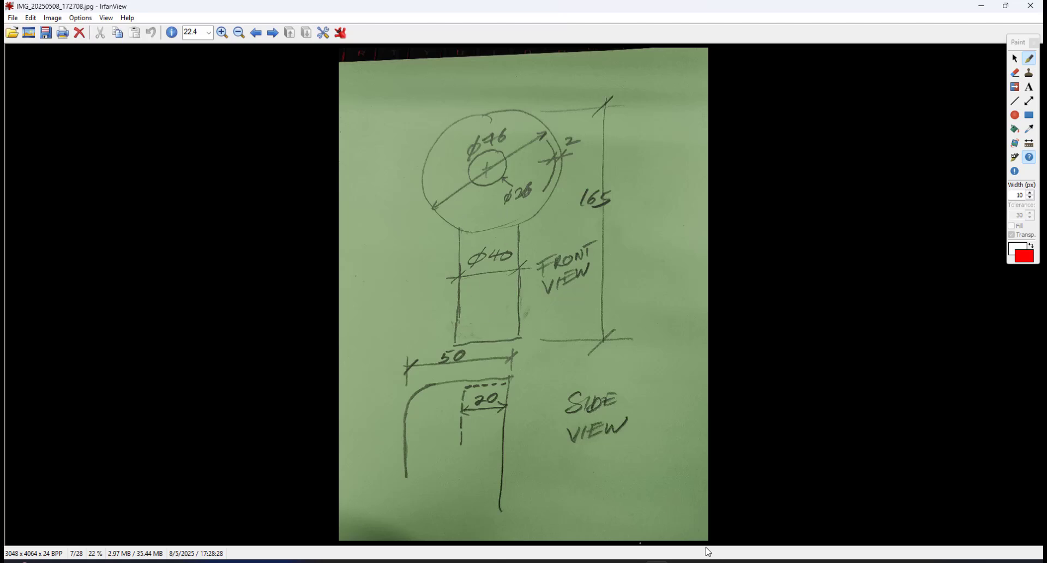
Switch to SOLIDWORKS, start a sketch on the Front Plane and draw a circle centered at the origin, about 80 mm across.
{"action": "key", "text": "alt+Tab"}
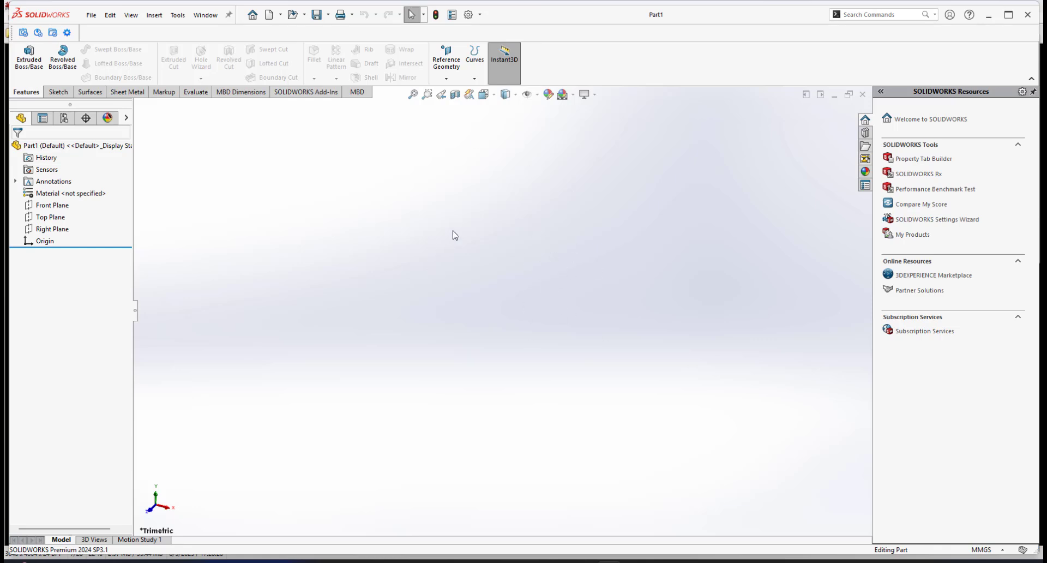
{"action": "left_click", "coordinate": [61, 205]}
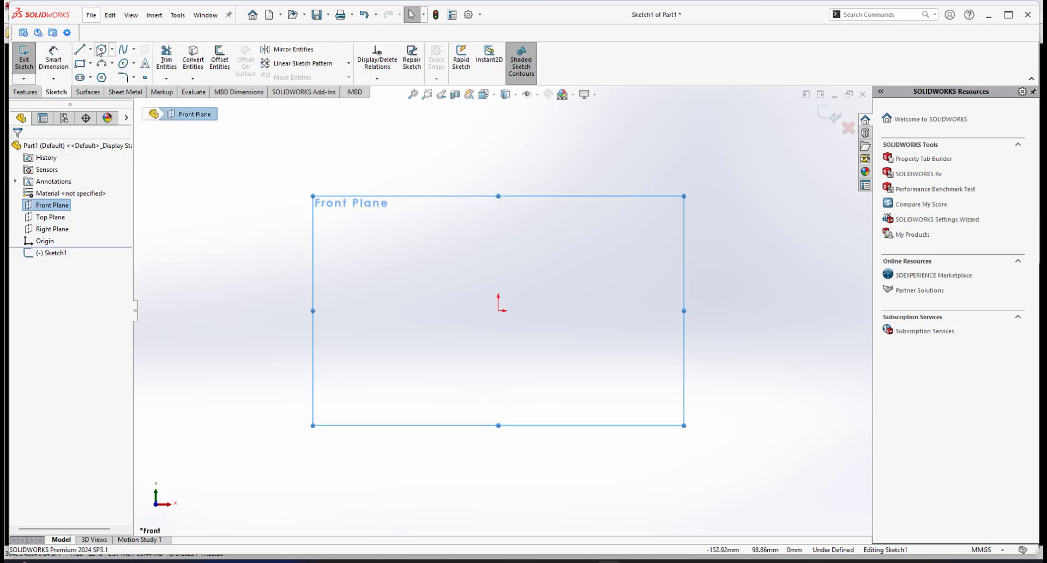
{"action": "left_click", "coordinate": [101, 49]}
{"action": "mouse_move", "coordinate": [499, 310]}
{"action": "left_mouse_down"}
{"action": "mouse_move", "coordinate": [558, 298]}
{"action": "mouse_move", "coordinate": [576, 281]}
{"action": "left_mouse_up"}
{"action": "right_click", "coordinate": [633, 207]}
{"action": "left_click", "coordinate": [786, 185]}
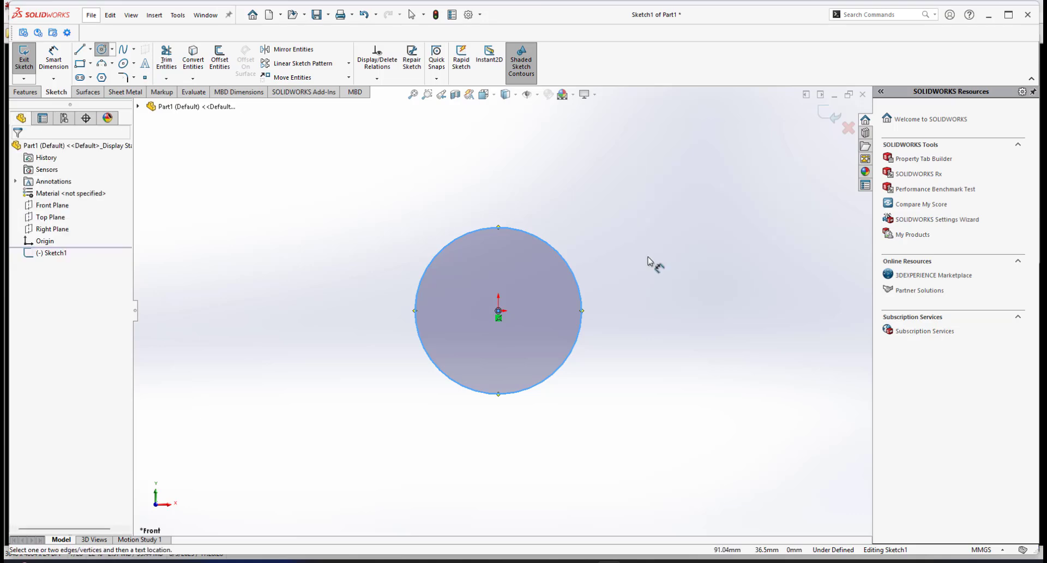
Dimension the circle's diameter as 76 mm.
{"action": "left_click", "coordinate": [579, 286]}
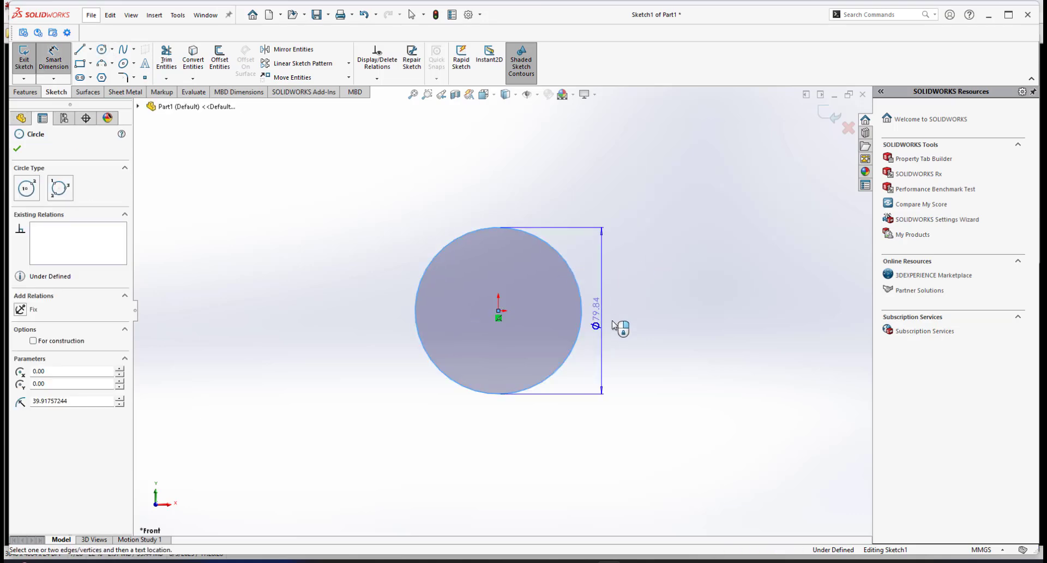
{"action": "left_click", "coordinate": [631, 335]}
{"action": "type", "text": "76"}
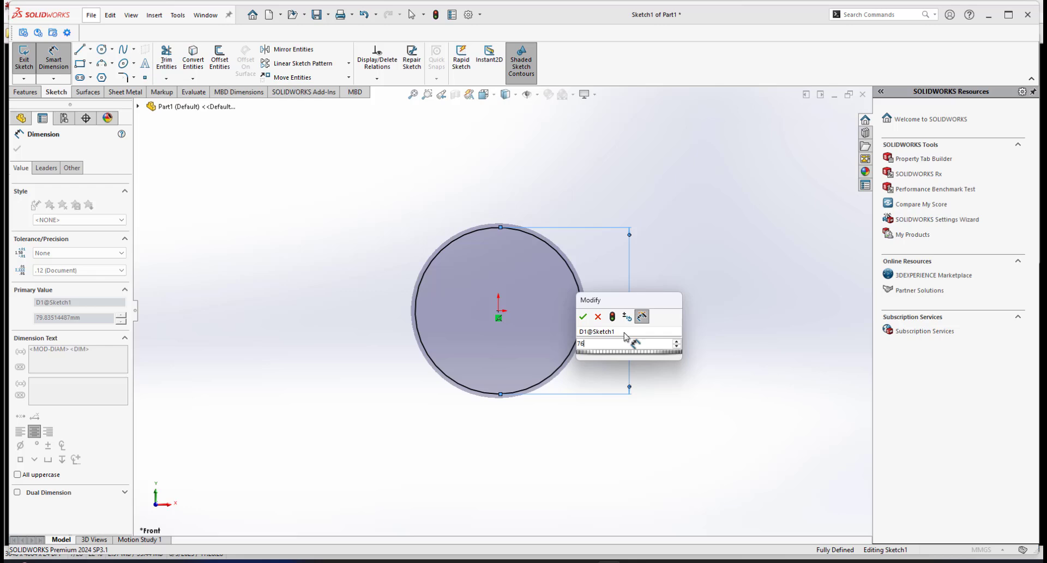
{"action": "key", "text": "Return"}
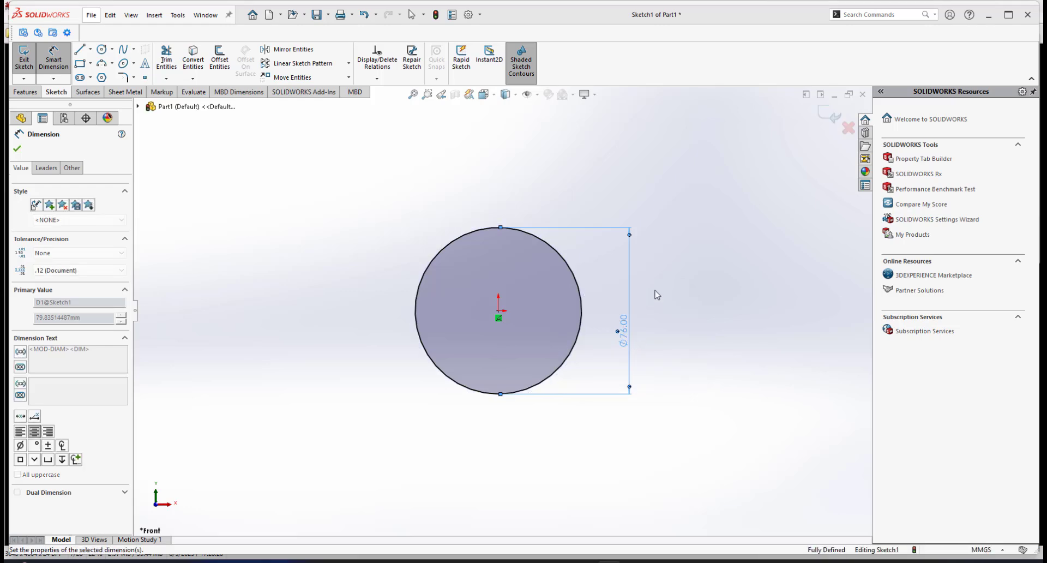
Start an Extruded Boss/Base from the circle sketch.
{"action": "left_click", "coordinate": [27, 93]}
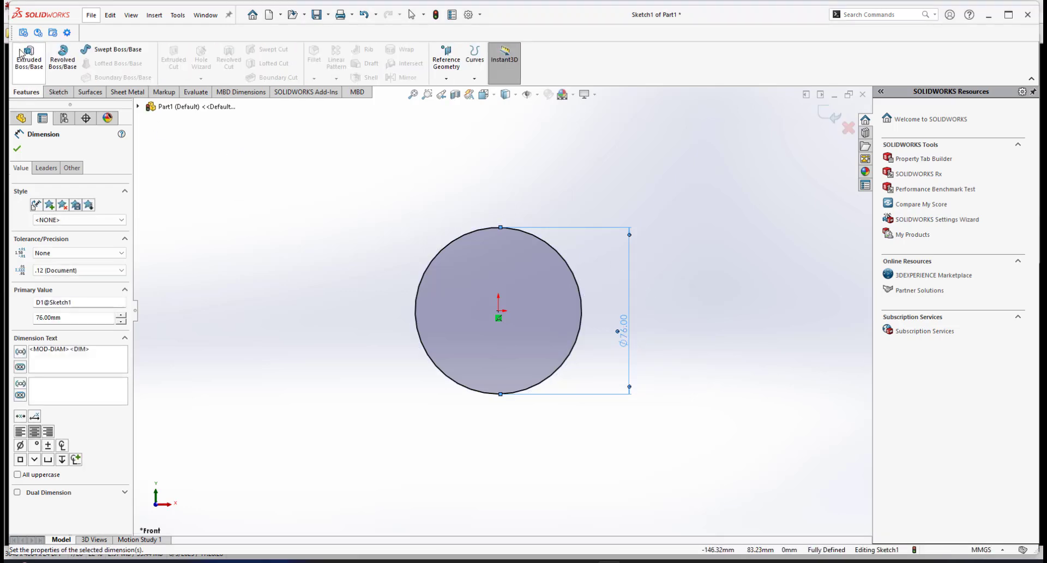
{"action": "left_click", "coordinate": [26, 63]}
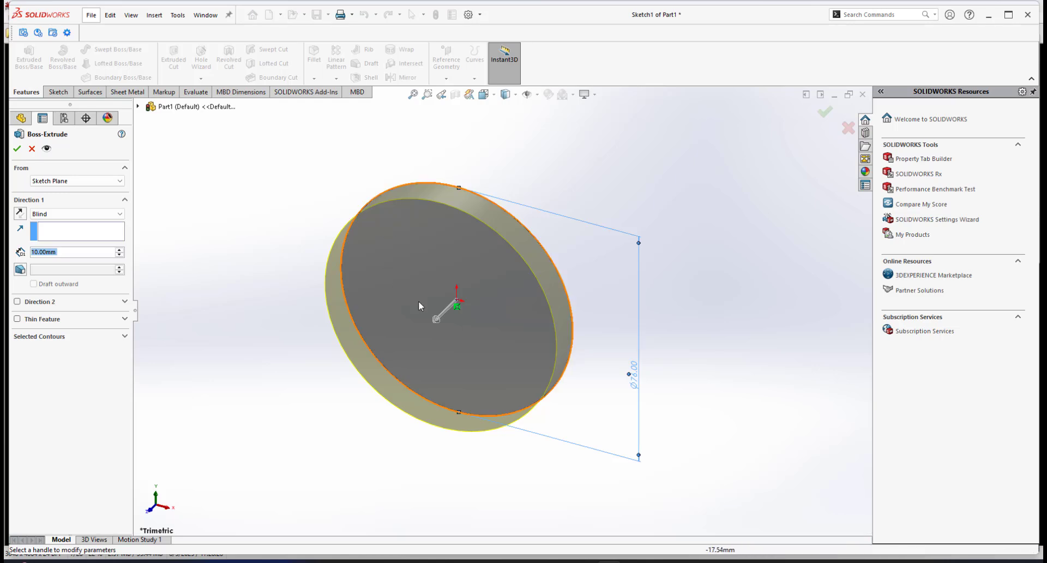
{"action": "scroll", "coordinate": [474, 308], "scroll_direction": "up", "scroll_amount": 3}
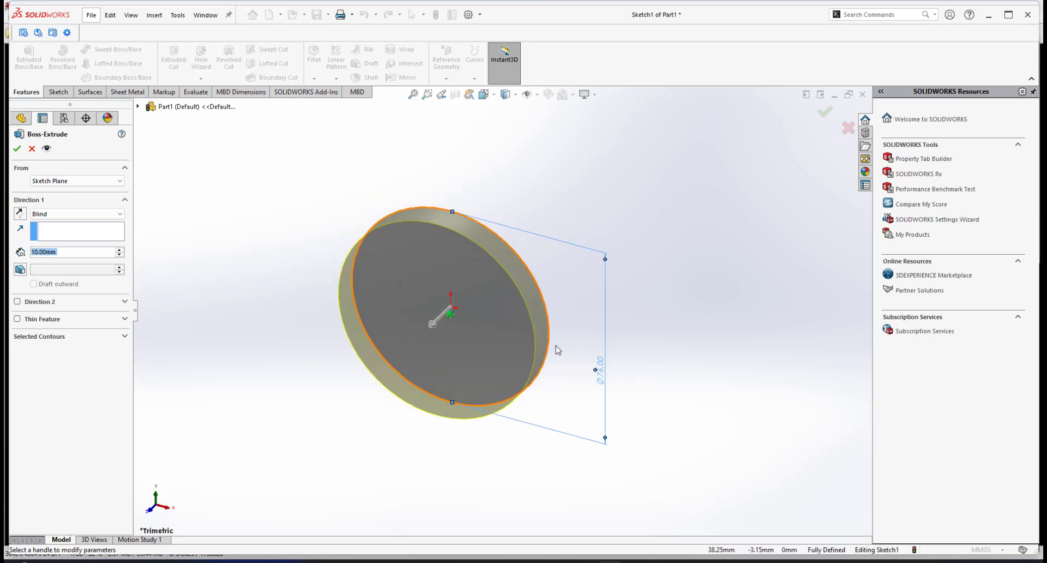
{"action": "scroll", "coordinate": [472, 309], "scroll_direction": "down", "scroll_amount": 2}
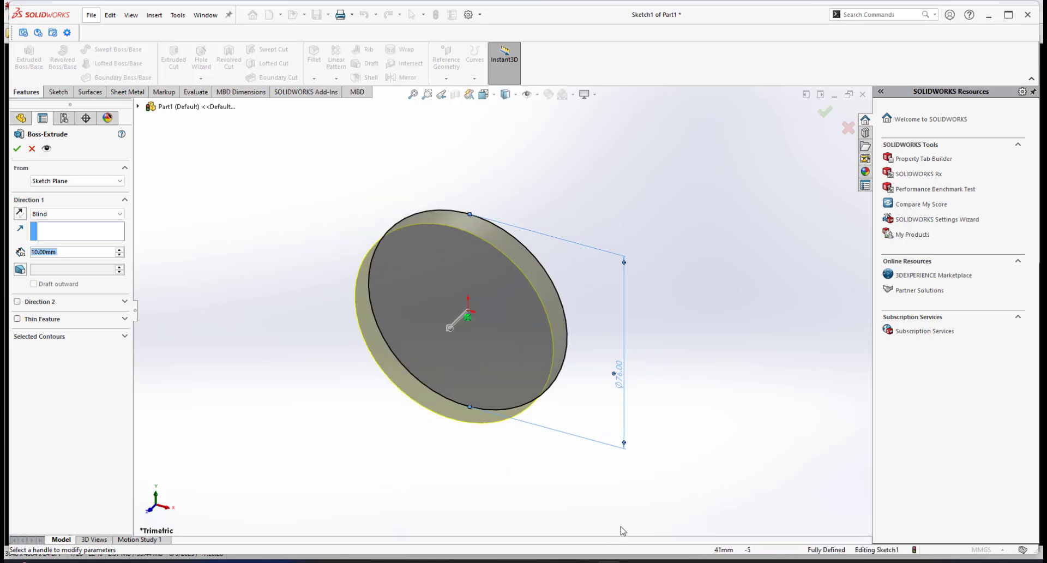
Switch to the photo viewer and page back to the side-view photo of the fan.
{"action": "left_click", "coordinate": [655, 561]}
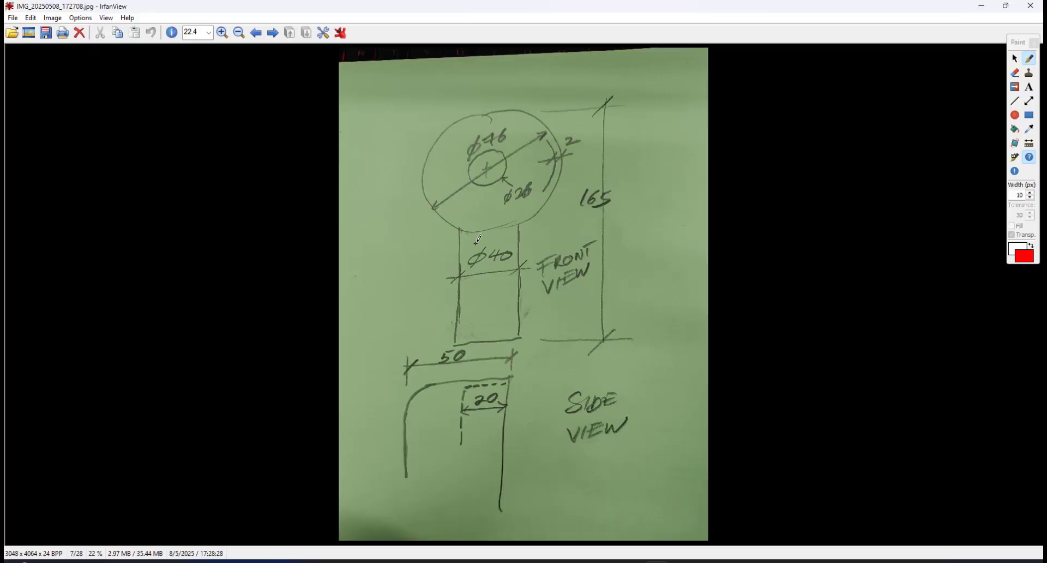
{"action": "left_click", "coordinate": [255, 33]}
{"action": "left_click", "coordinate": [255, 33]}
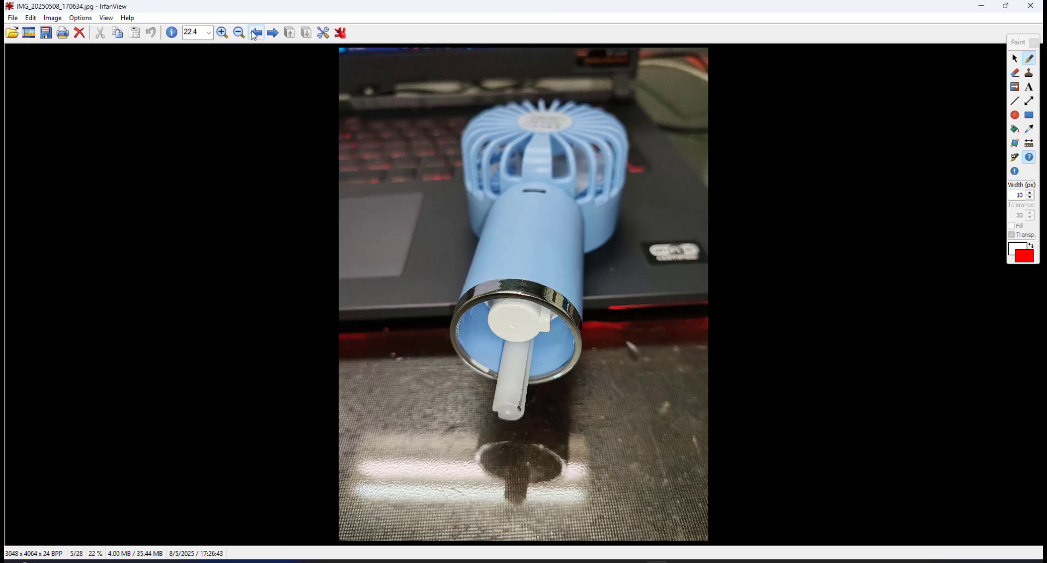
{"action": "left_click", "coordinate": [254, 33]}
{"action": "left_click", "coordinate": [255, 33]}
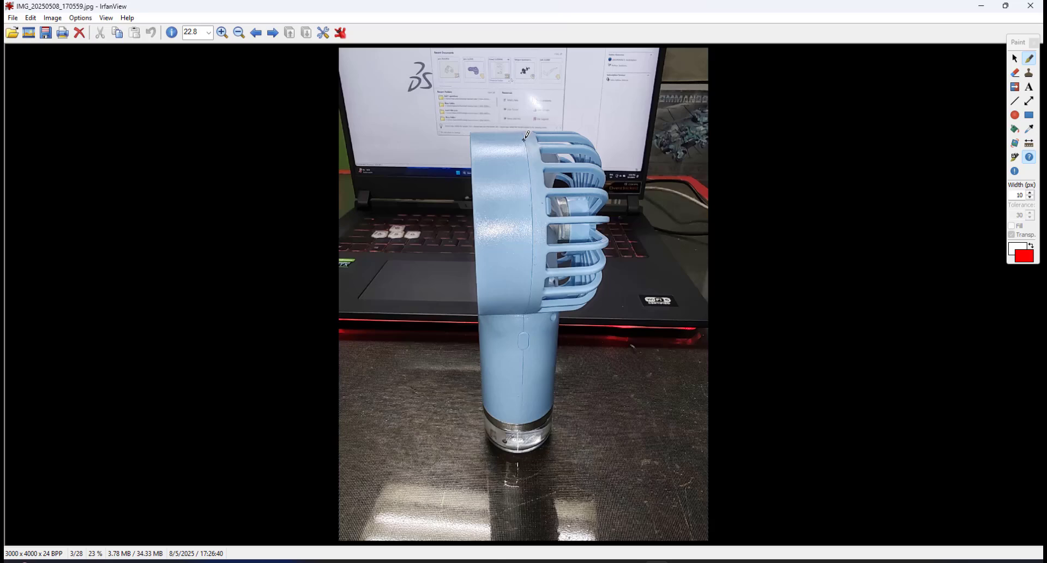
Draw a red centerline down the side photo and annotate the head depth as 20 and 30 on either side.
{"action": "mouse_move", "coordinate": [524, 139]}
{"action": "left_mouse_down"}
{"action": "mouse_move", "coordinate": [532, 298]}
{"action": "mouse_move", "coordinate": [523, 424]}
{"action": "left_mouse_up"}
{"action": "left_click_drag", "start_coordinate": [472, 101], "coordinate": [472, 129]}
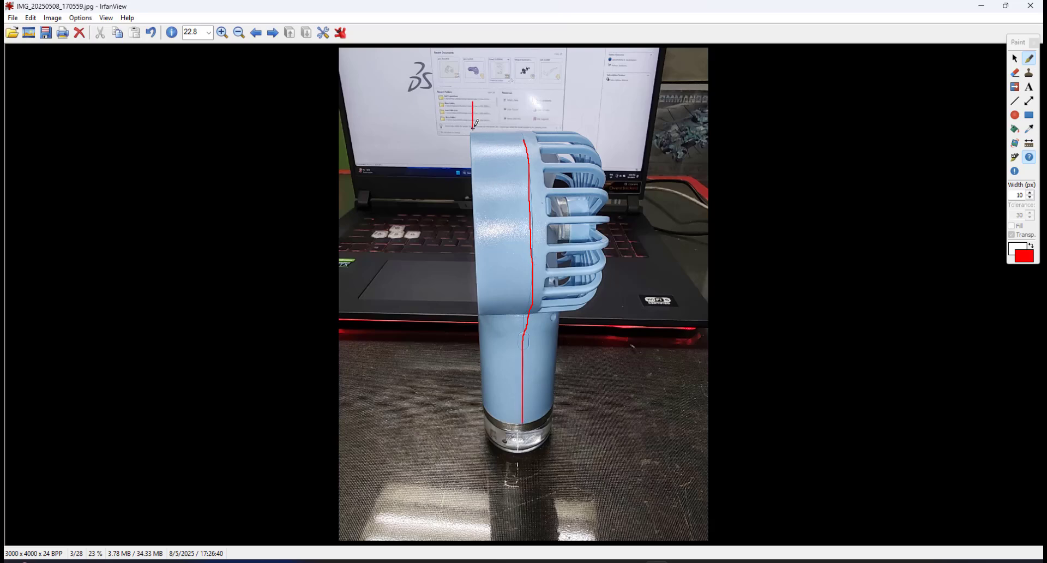
{"action": "mouse_move", "coordinate": [520, 99]}
{"action": "left_mouse_down"}
{"action": "mouse_move", "coordinate": [520, 126]}
{"action": "mouse_move", "coordinate": [521, 111]}
{"action": "left_mouse_up"}
{"action": "mouse_move", "coordinate": [480, 93]}
{"action": "left_mouse_down"}
{"action": "mouse_move", "coordinate": [503, 109]}
{"action": "mouse_move", "coordinate": [504, 92]}
{"action": "mouse_move", "coordinate": [589, 111]}
{"action": "mouse_move", "coordinate": [593, 121]}
{"action": "mouse_move", "coordinate": [549, 101]}
{"action": "mouse_move", "coordinate": [593, 106]}
{"action": "left_mouse_up"}
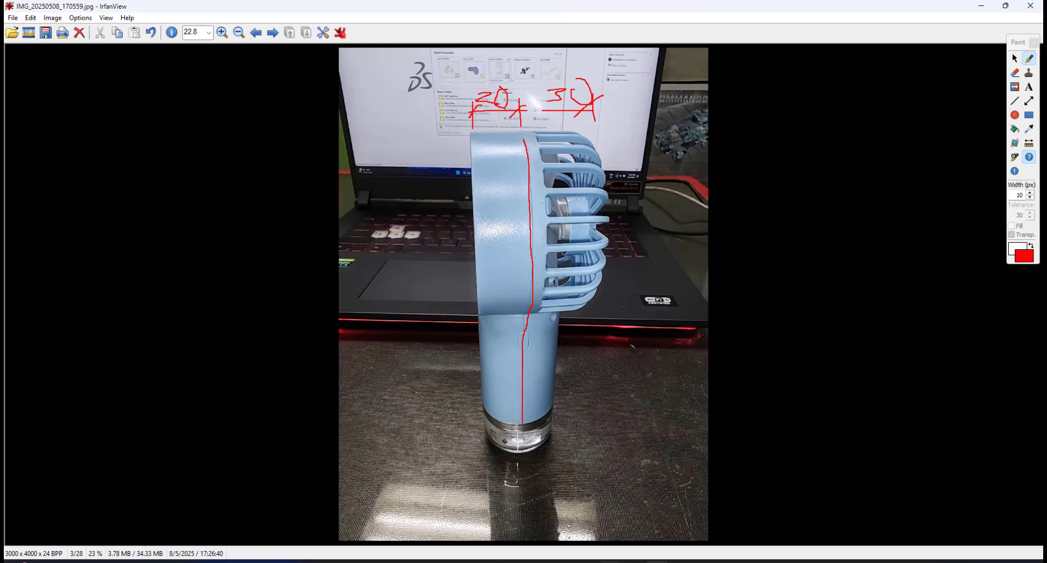
Return to the extrusion and set it to 20 mm in Direction 1 and 30 mm in Direction 2, then accept.
{"action": "left_click", "coordinate": [636, 511]}
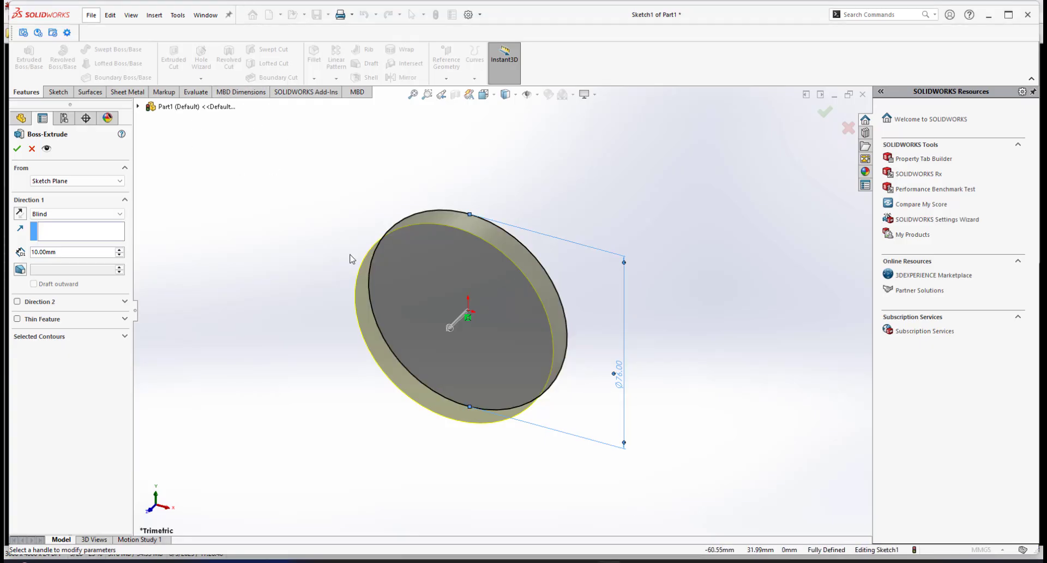
{"action": "middle_click_drag", "start_coordinate": [518, 291], "coordinate": [493, 289]}
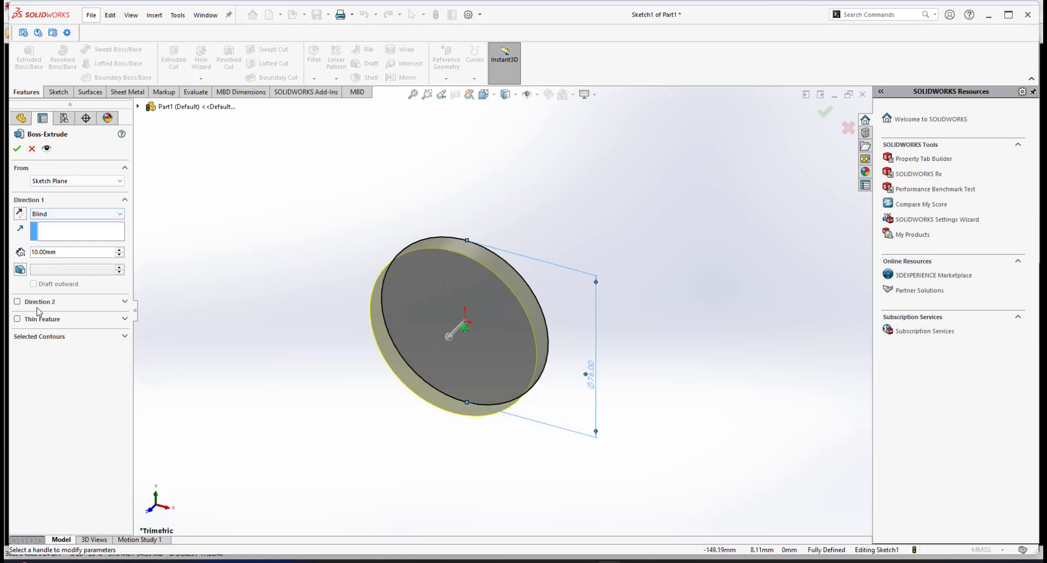
{"action": "left_click", "coordinate": [17, 301]}
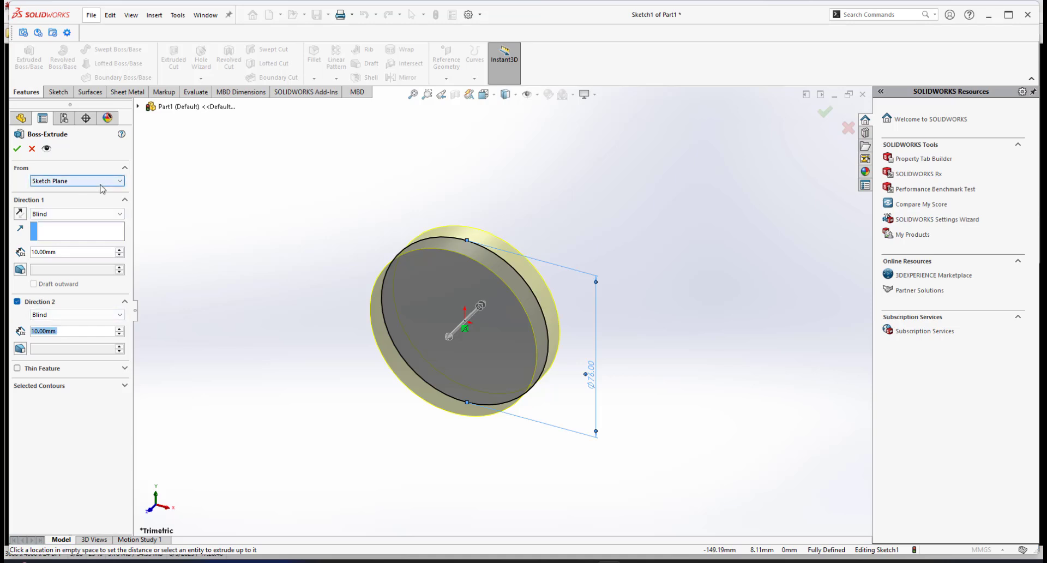
{"action": "left_click", "coordinate": [68, 252]}
{"action": "type", "text": "20"}
{"action": "key", "text": "Return"}
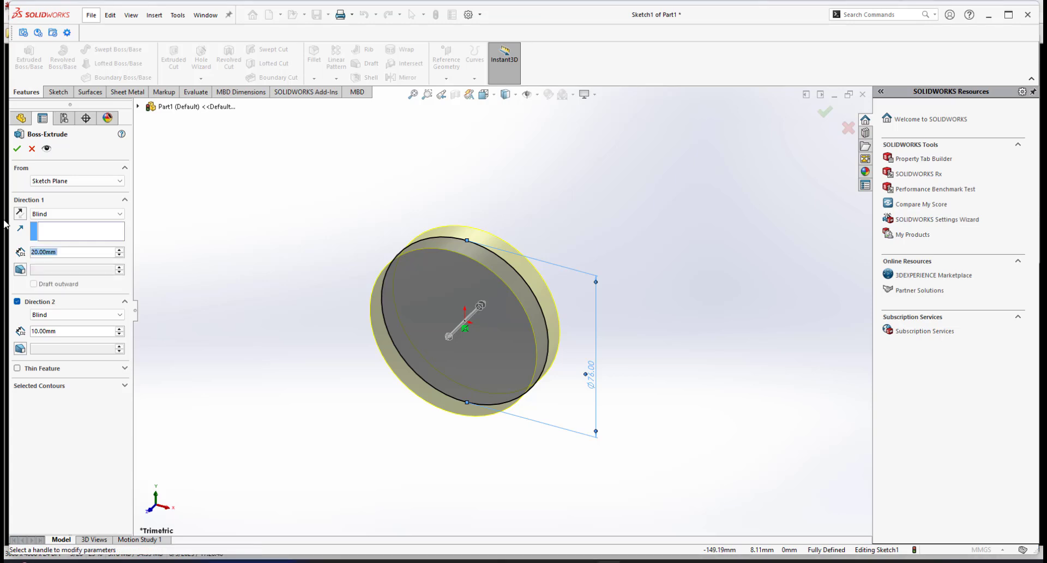
{"action": "left_click", "coordinate": [63, 331]}
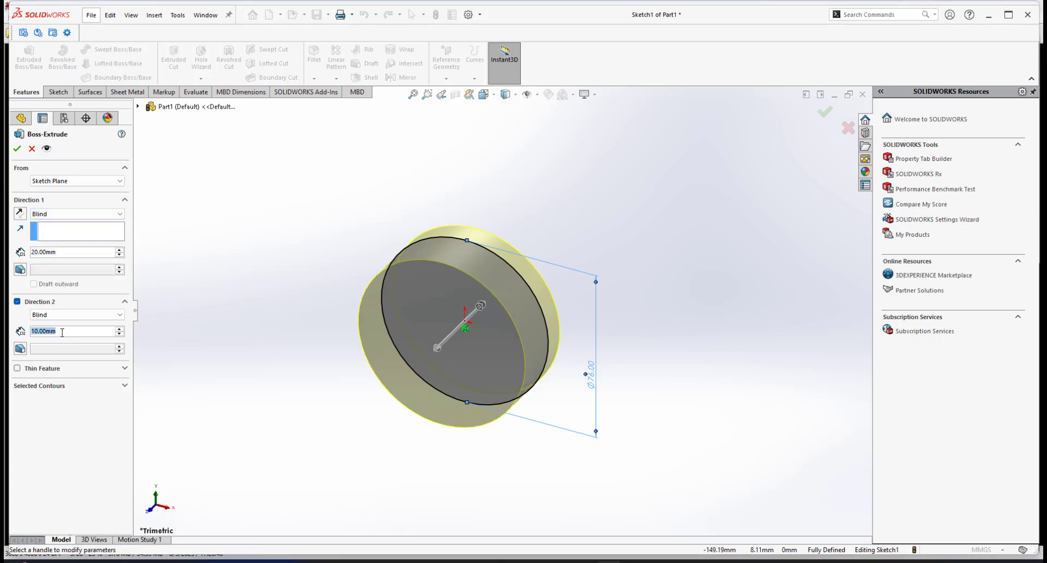
{"action": "type", "text": "30"}
{"action": "key", "text": "Return"}
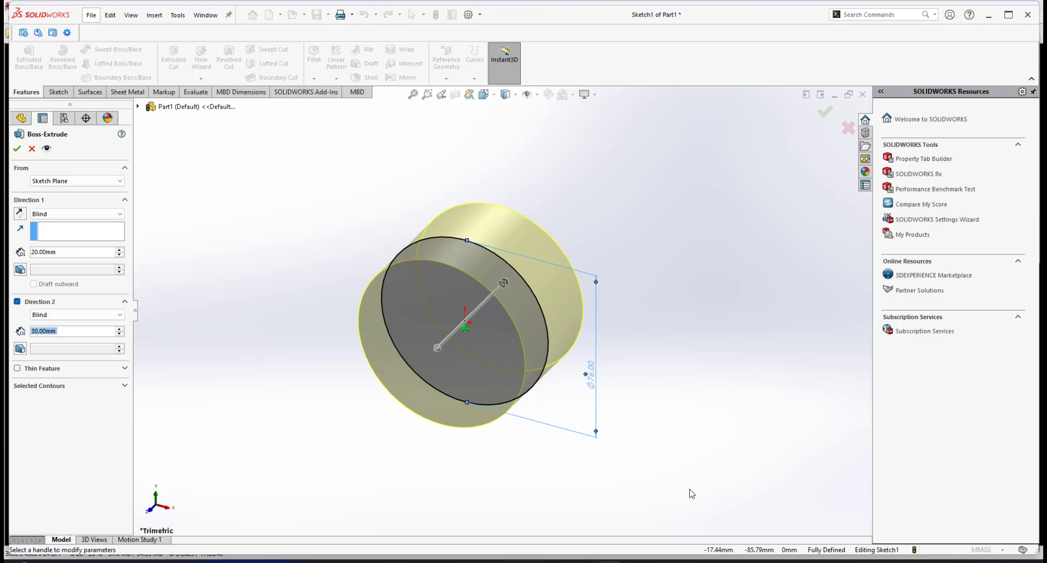
{"action": "middle_click_drag", "start_coordinate": [519, 280], "coordinate": [548, 315]}
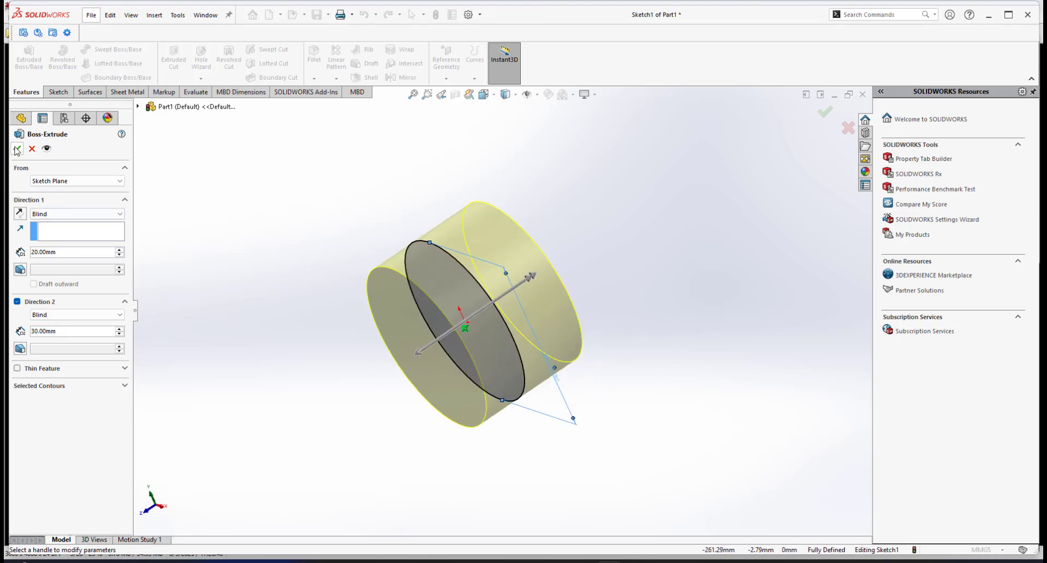
{"action": "left_click", "coordinate": [17, 149]}
{"action": "middle_click_drag", "start_coordinate": [537, 315], "coordinate": [539, 267]}
{"action": "middle_click_drag", "start_coordinate": [468, 317], "coordinate": [500, 314]}
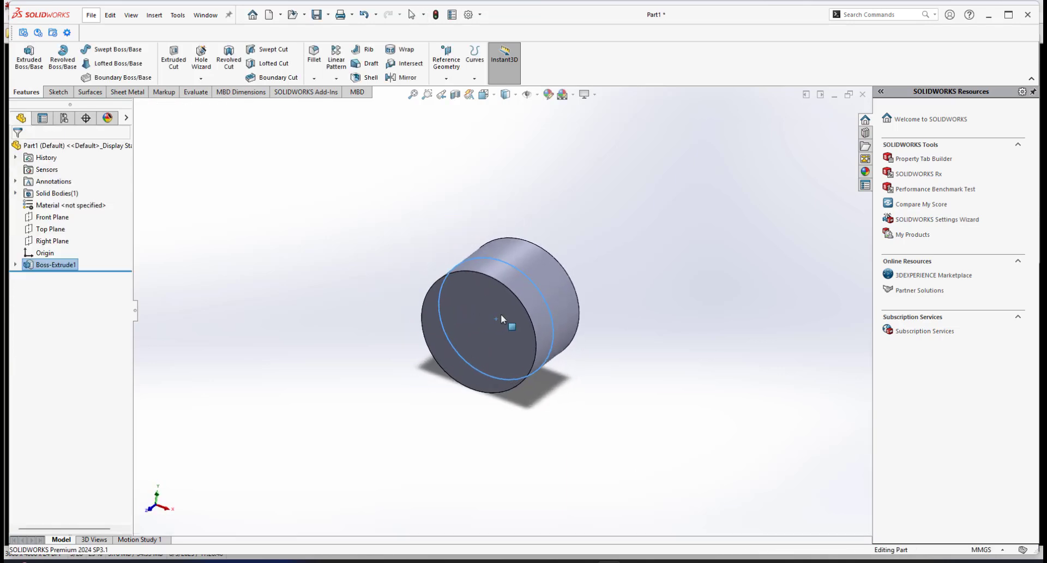
{"action": "scroll", "coordinate": [518, 359], "scroll_direction": "down", "scroll_amount": 1}
{"action": "left_click", "coordinate": [630, 400]}
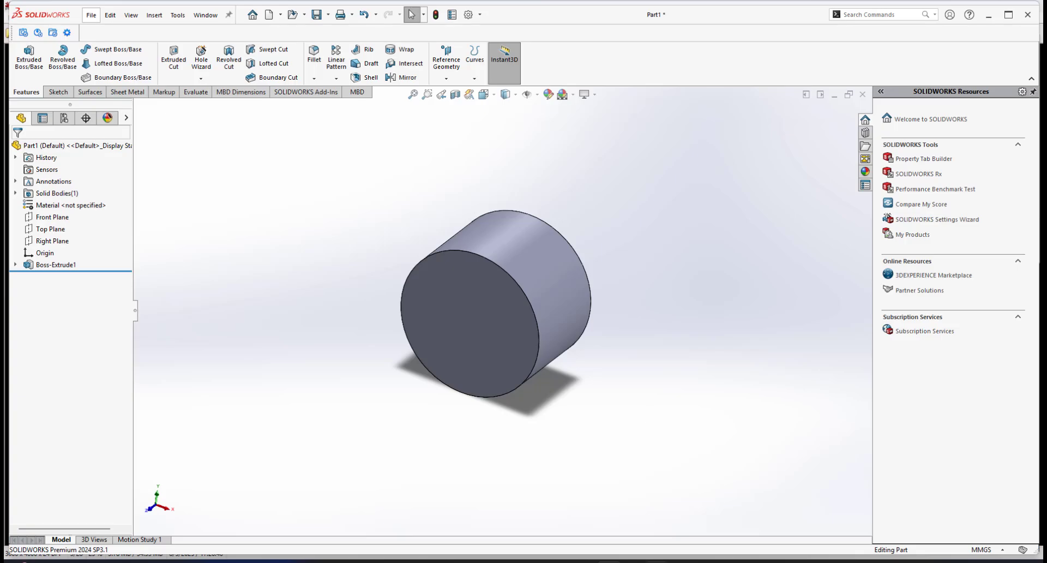
Return to the front photo of the fan and draw a red vertical guide line along its left side.
{"action": "left_click", "coordinate": [656, 561]}
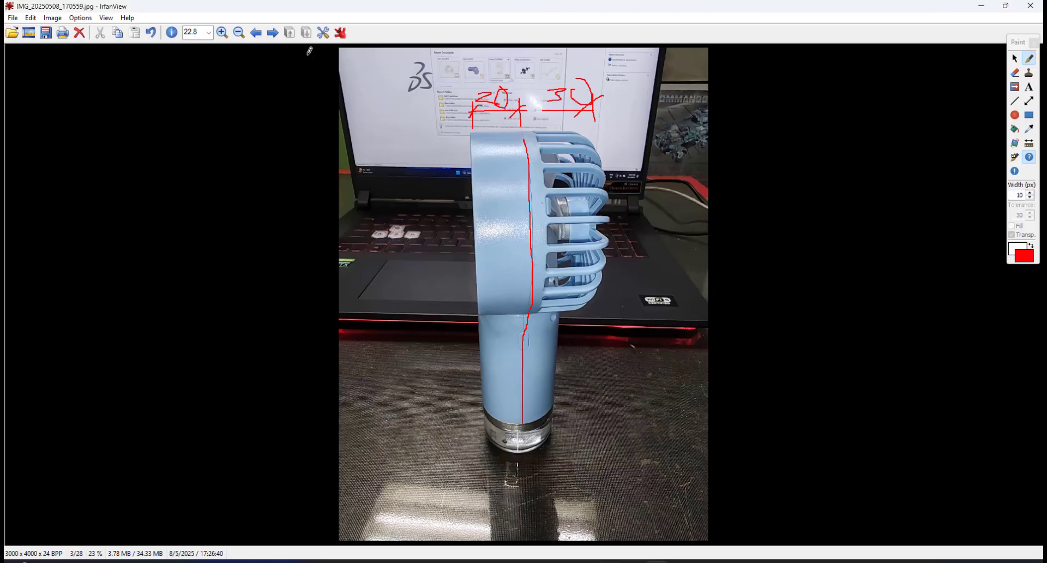
{"action": "left_click", "coordinate": [257, 34]}
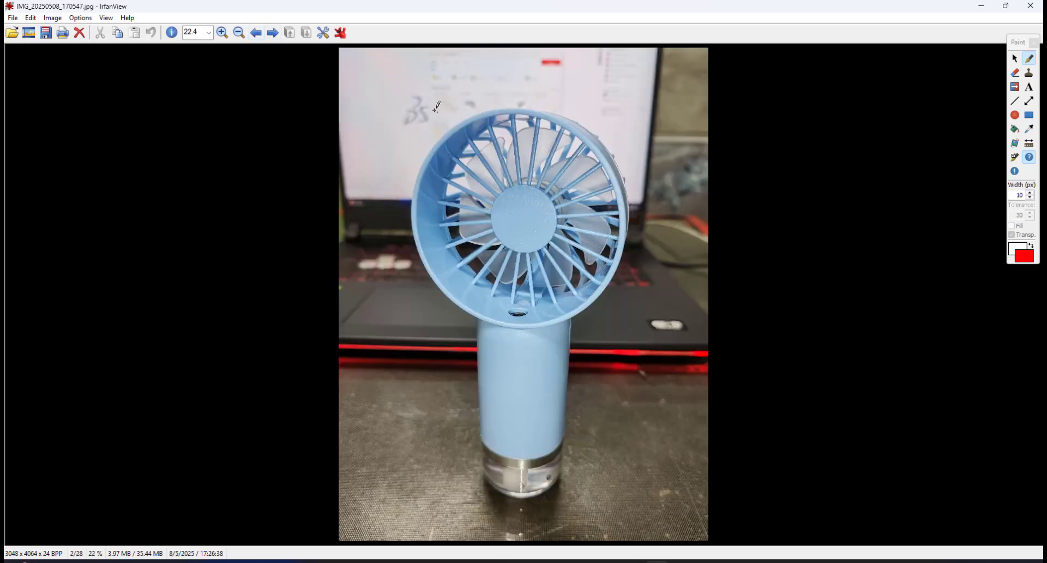
{"action": "mouse_move", "coordinate": [432, 107]}
{"action": "left_mouse_down"}
{"action": "mouse_move", "coordinate": [469, 101]}
{"action": "mouse_move", "coordinate": [432, 281]}
{"action": "mouse_move", "coordinate": [419, 526]}
{"action": "left_mouse_up"}
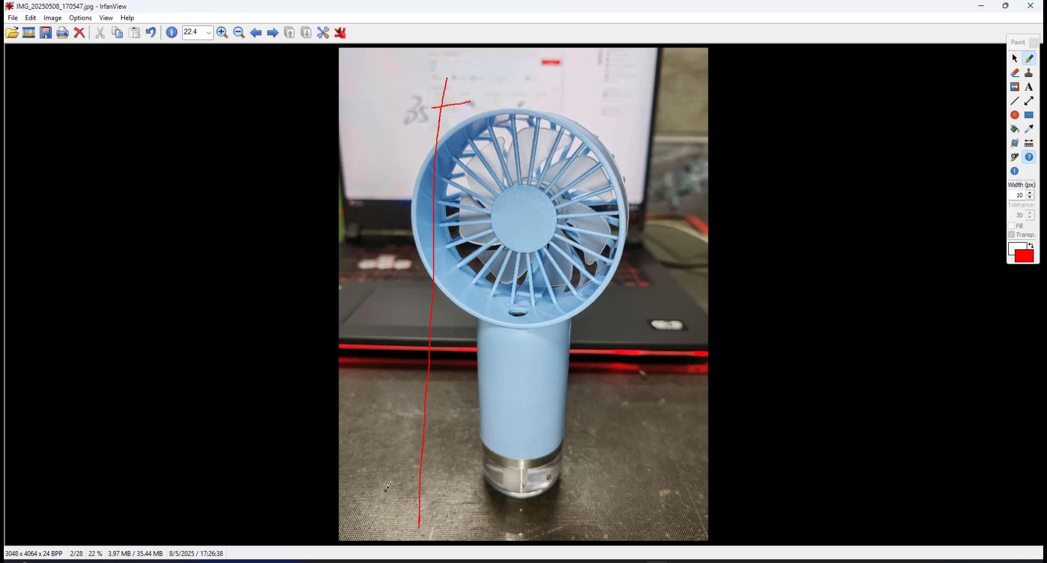
{"action": "left_click_drag", "start_coordinate": [378, 490], "coordinate": [434, 488]}
Page forward to the hand sketch and draw red guide lines from the head's centre down to the handle's base.
{"action": "left_click", "coordinate": [273, 34]}
{"action": "left_click", "coordinate": [273, 34]}
{"action": "left_click", "coordinate": [273, 34]}
{"action": "left_click", "coordinate": [273, 33]}
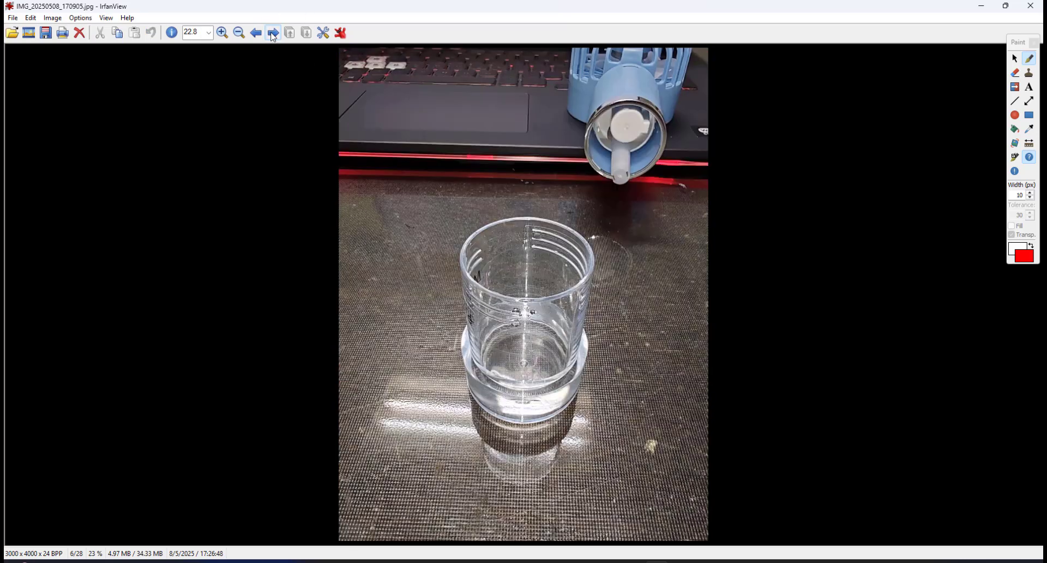
{"action": "left_click", "coordinate": [273, 34]}
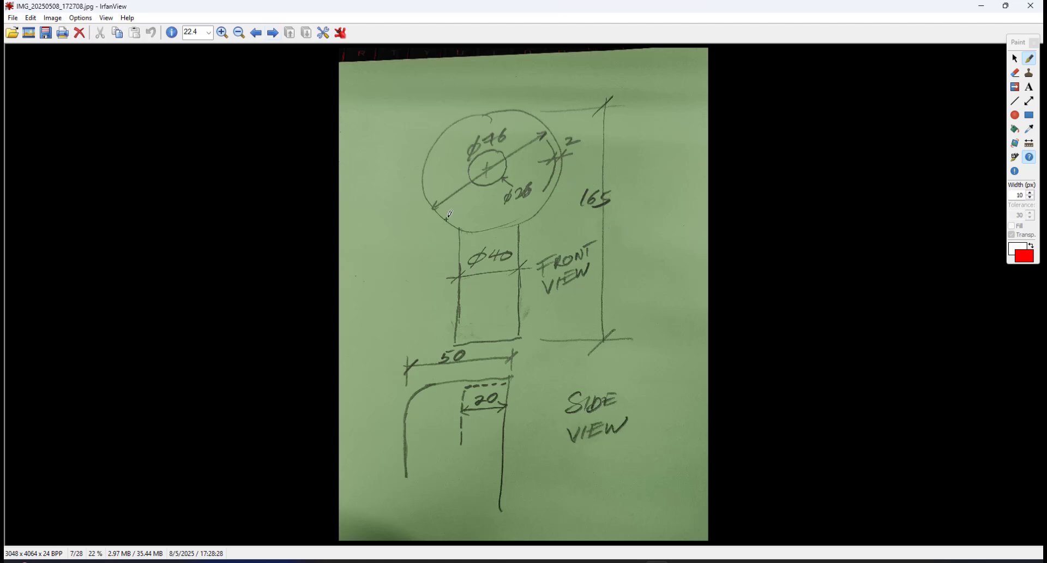
{"action": "left_click_drag", "start_coordinate": [486, 166], "coordinate": [377, 167]}
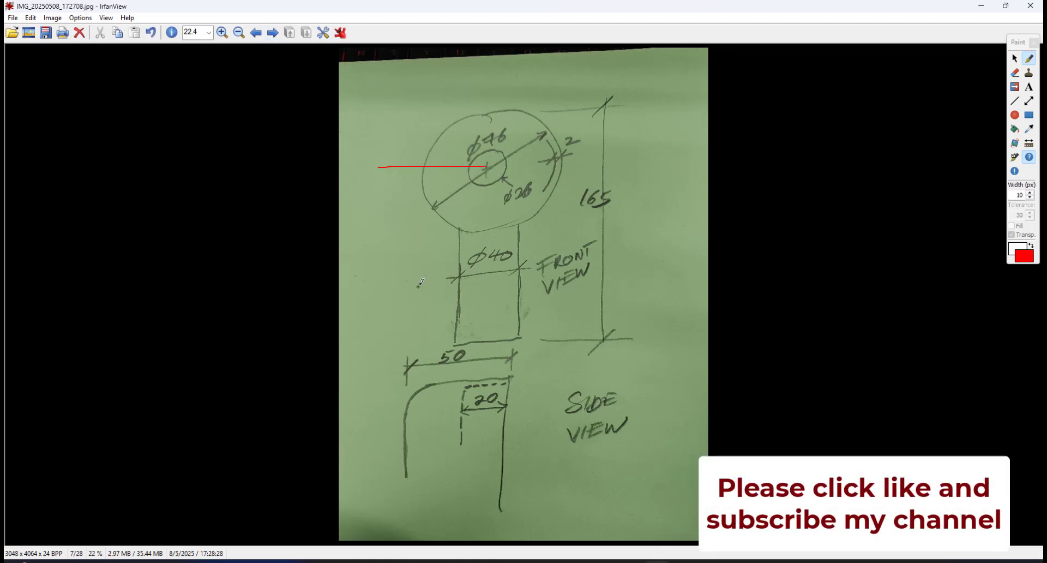
{"action": "left_click_drag", "start_coordinate": [372, 350], "coordinate": [413, 346]}
{"action": "left_click_drag", "start_coordinate": [387, 152], "coordinate": [370, 293]}
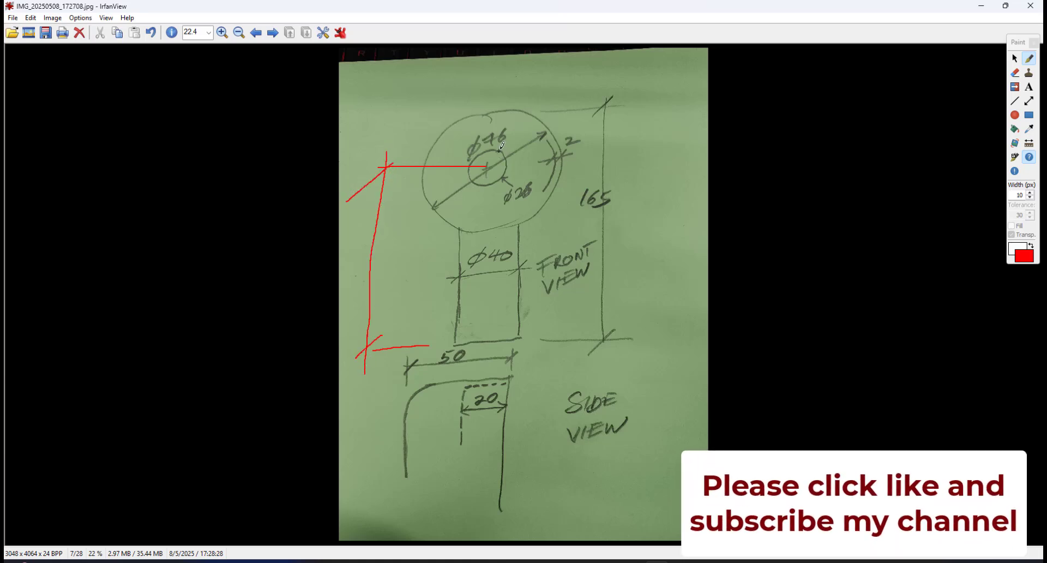
Open Calculator and divide 76 by 2.
{"action": "key", "text": "super"}
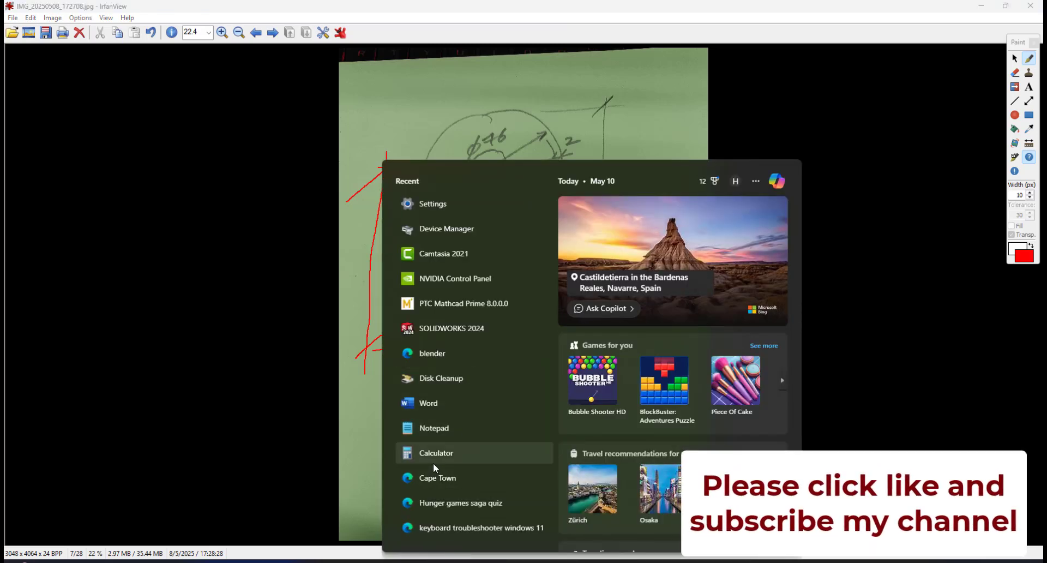
{"action": "left_click", "coordinate": [434, 461]}
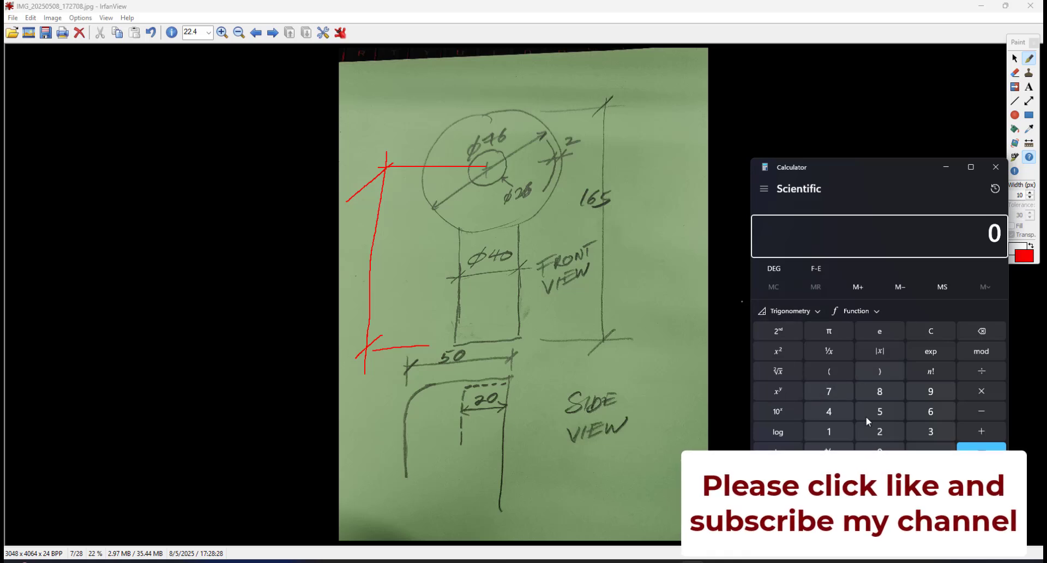
{"action": "left_click", "coordinate": [829, 397]}
{"action": "left_click", "coordinate": [935, 417]}
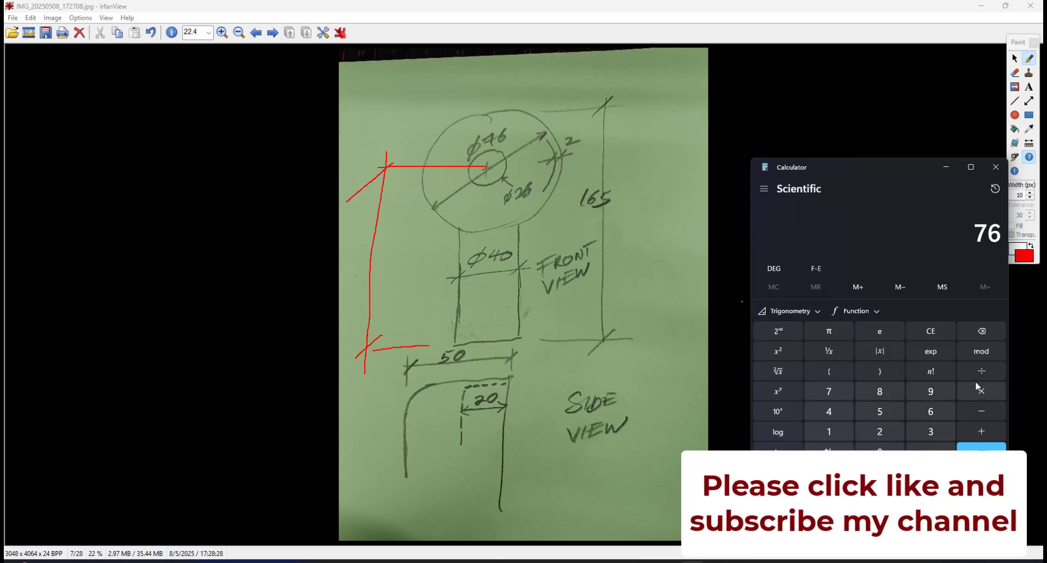
{"action": "key", "text": "slash"}
{"action": "left_click", "coordinate": [873, 436]}
{"action": "left_click", "coordinate": [981, 451]}
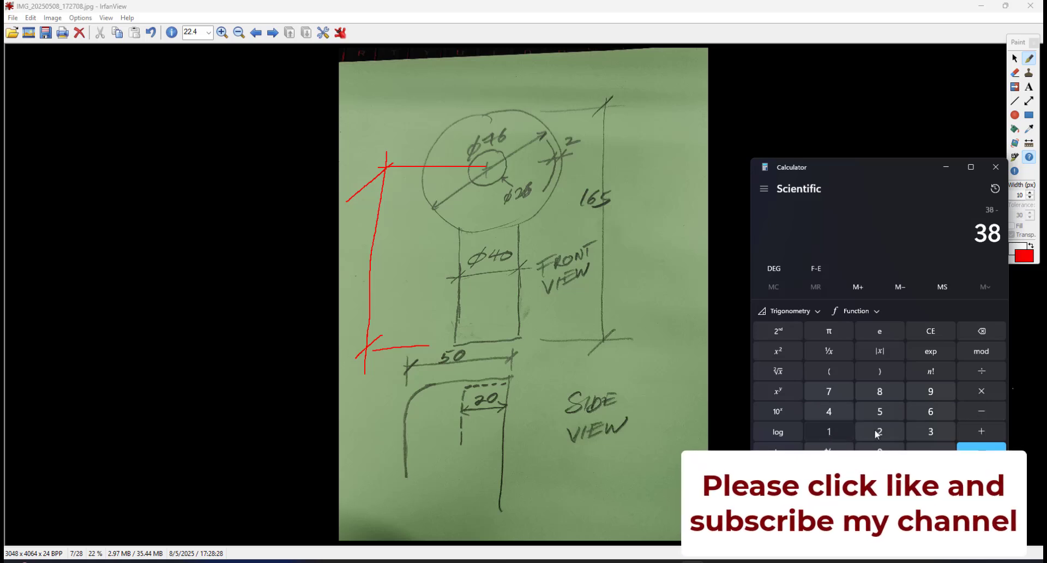
Subtract 165 from 38 in Calculator, then close it and return to SOLIDWORKS.
{"action": "left_click", "coordinate": [828, 432]}
{"action": "left_click", "coordinate": [930, 411]}
{"action": "left_click", "coordinate": [879, 411]}
{"action": "left_click", "coordinate": [965, 448]}
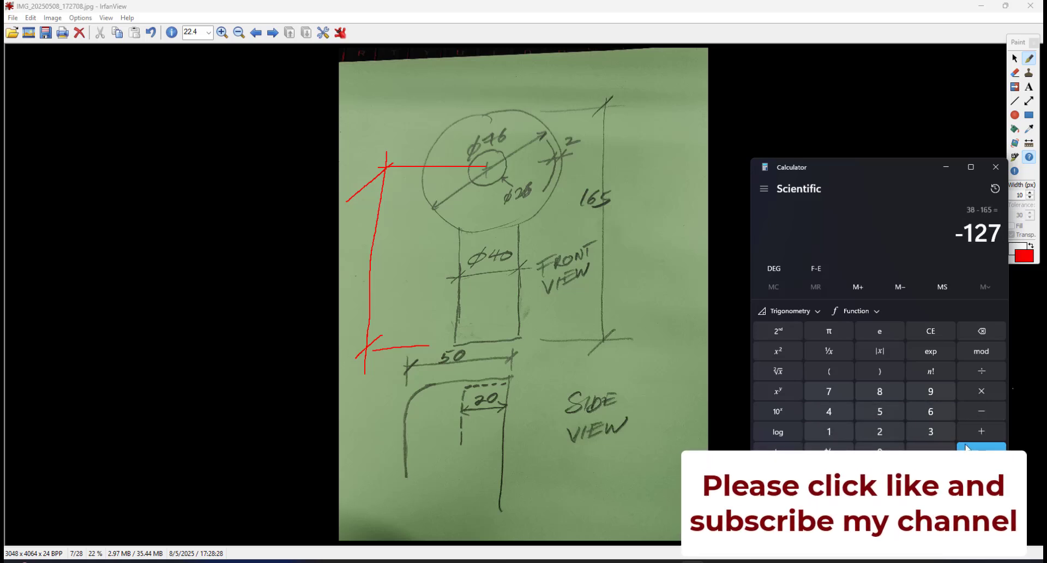
{"action": "left_click", "coordinate": [946, 166]}
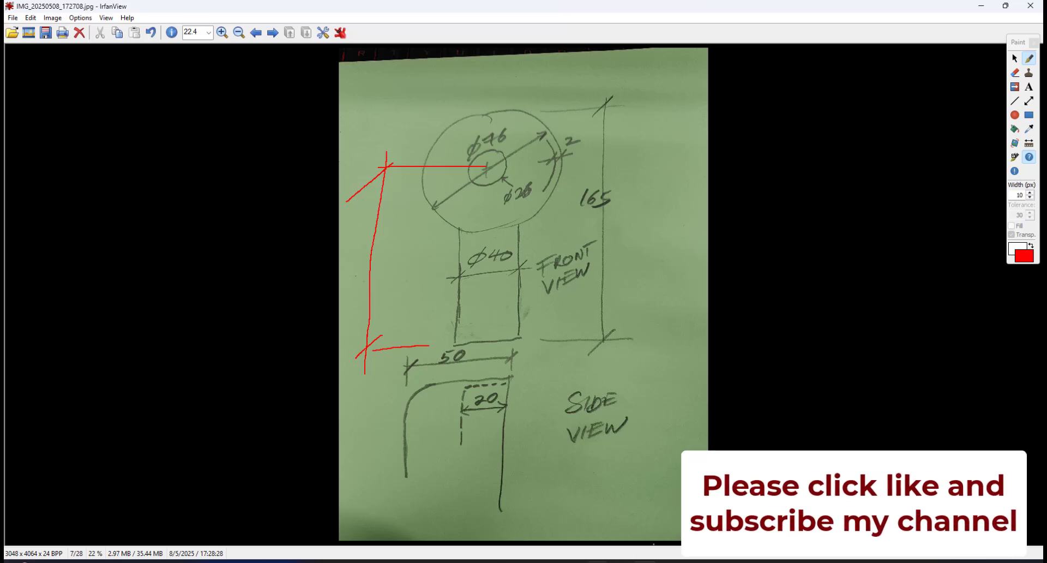
{"action": "mouse_move", "coordinate": [598, 561]}
{"action": "left_click", "coordinate": [642, 512]}
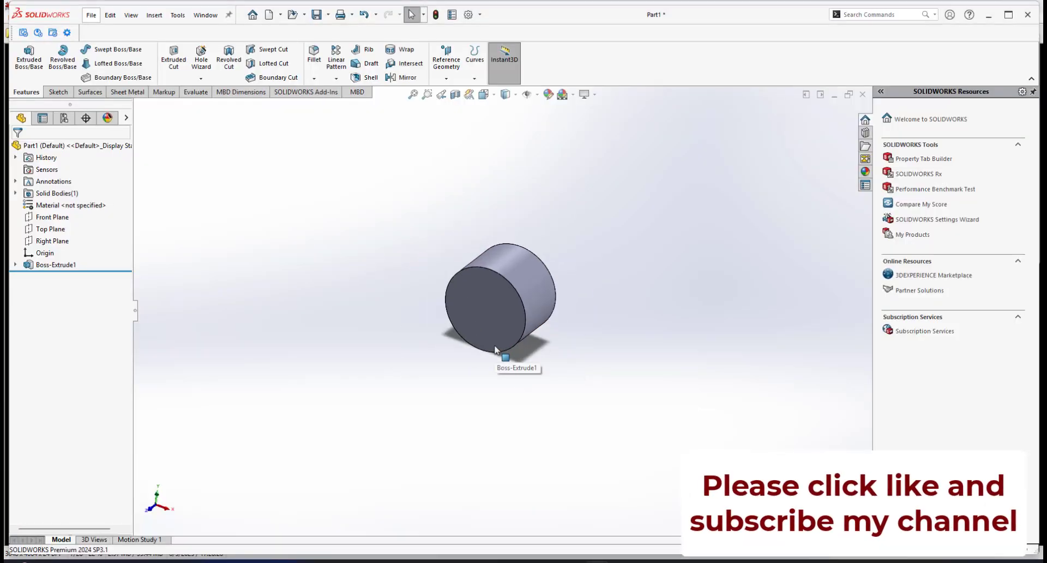
Create a new reference plane offset 127 mm from the Top Plane.
{"action": "scroll", "coordinate": [496, 344], "scroll_direction": "down", "scroll_amount": 3}
{"action": "scroll", "coordinate": [523, 343], "scroll_direction": "up", "scroll_amount": 2}
{"action": "scroll", "coordinate": [529, 316], "scroll_direction": "down", "scroll_amount": 2}
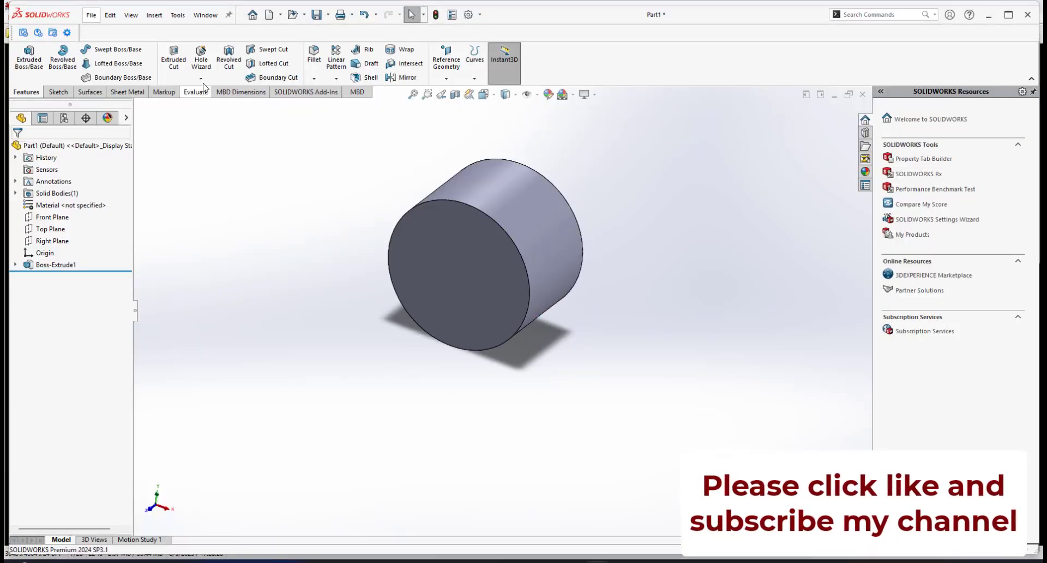
{"action": "left_click", "coordinate": [50, 228]}
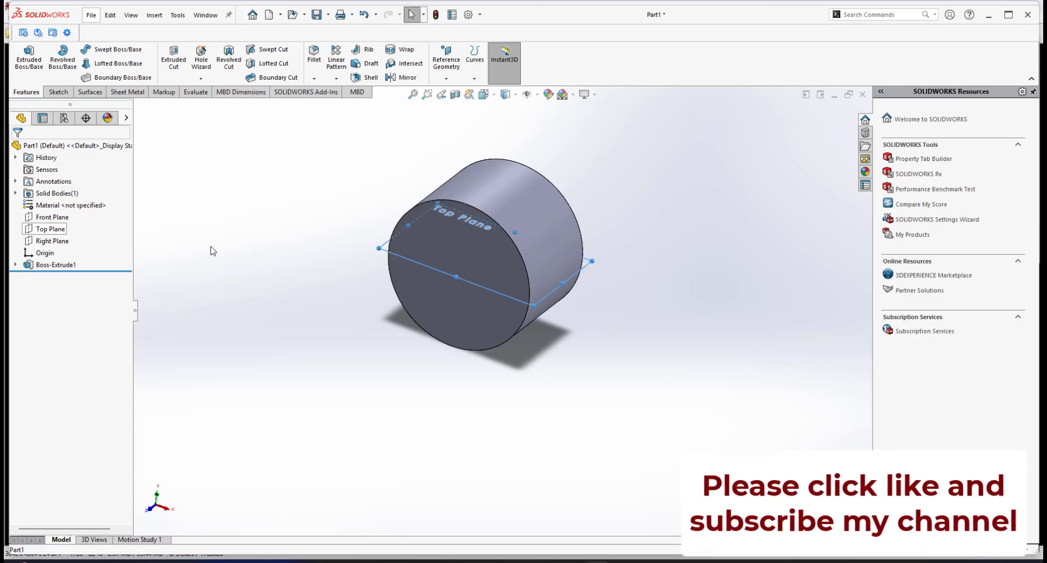
{"action": "middle_click_drag", "start_coordinate": [479, 290], "coordinate": [537, 221]}
{"action": "left_click", "coordinate": [445, 78]}
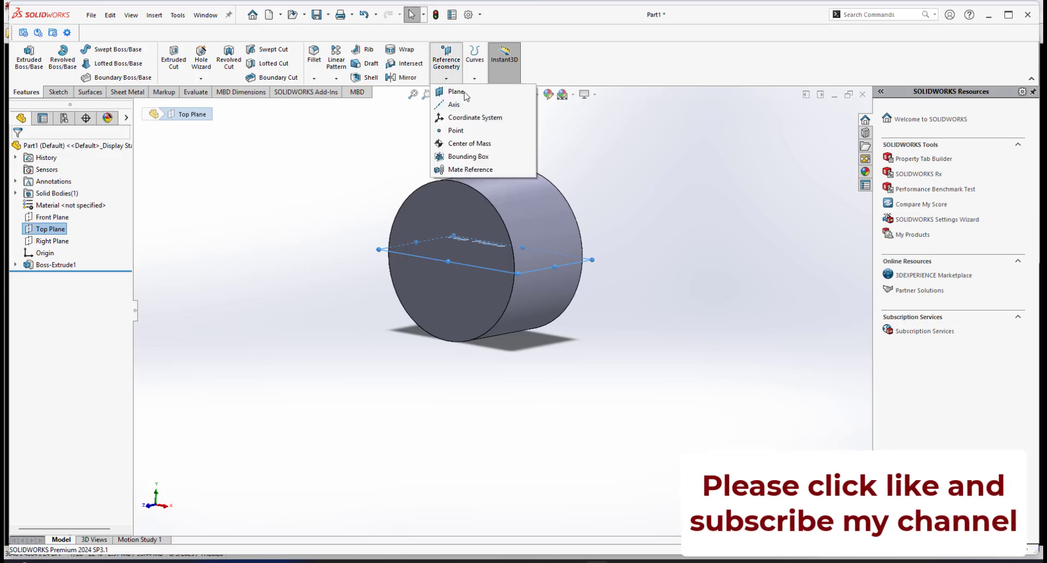
{"action": "left_click", "coordinate": [464, 94]}
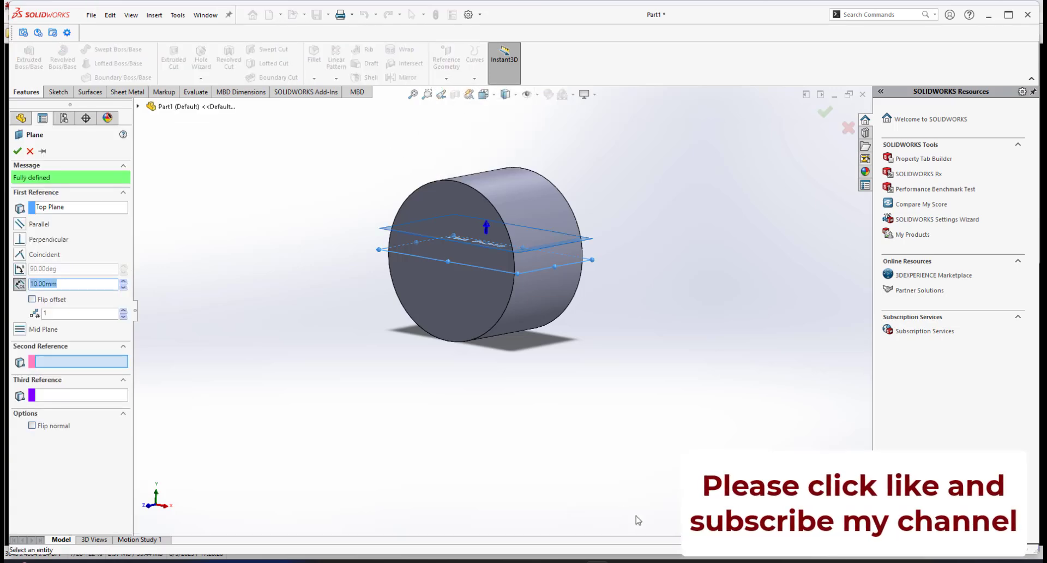
{"action": "left_click", "coordinate": [691, 561]}
{"action": "left_click", "coordinate": [691, 561]}
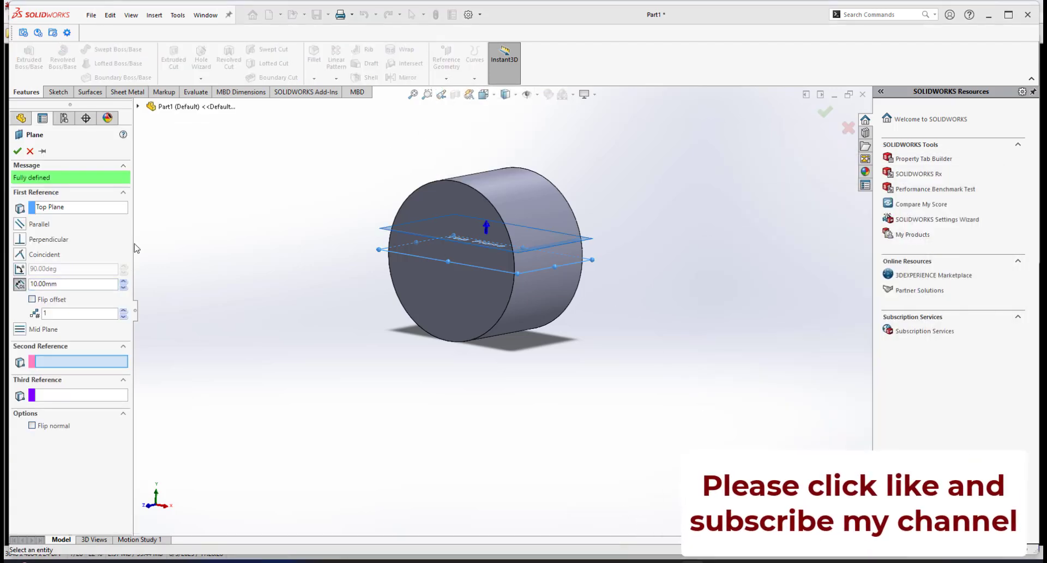
{"action": "left_click", "coordinate": [62, 288]}
{"action": "double_click", "coordinate": [67, 284]}
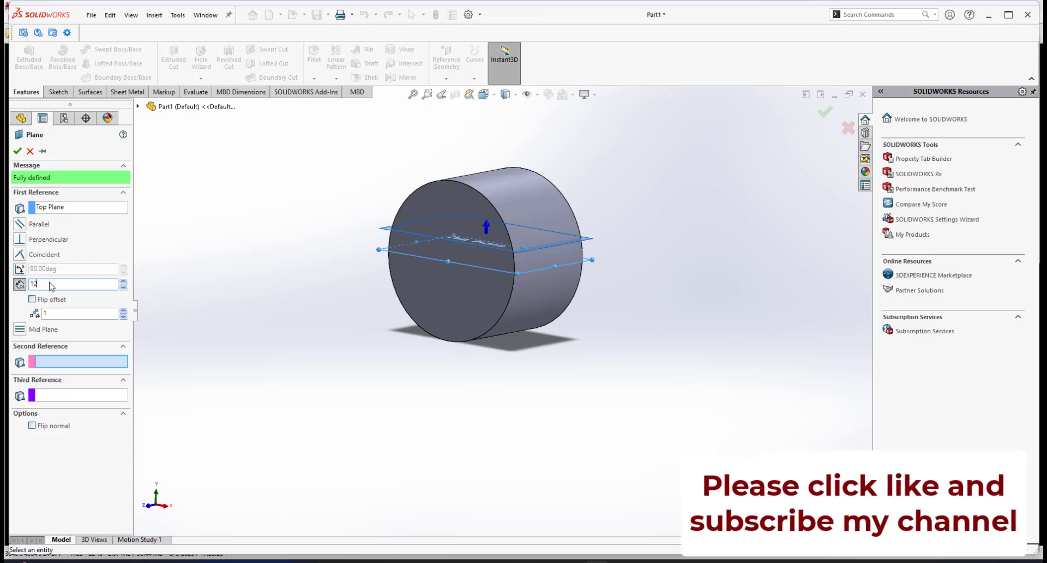
{"action": "key", "text": "Return"}
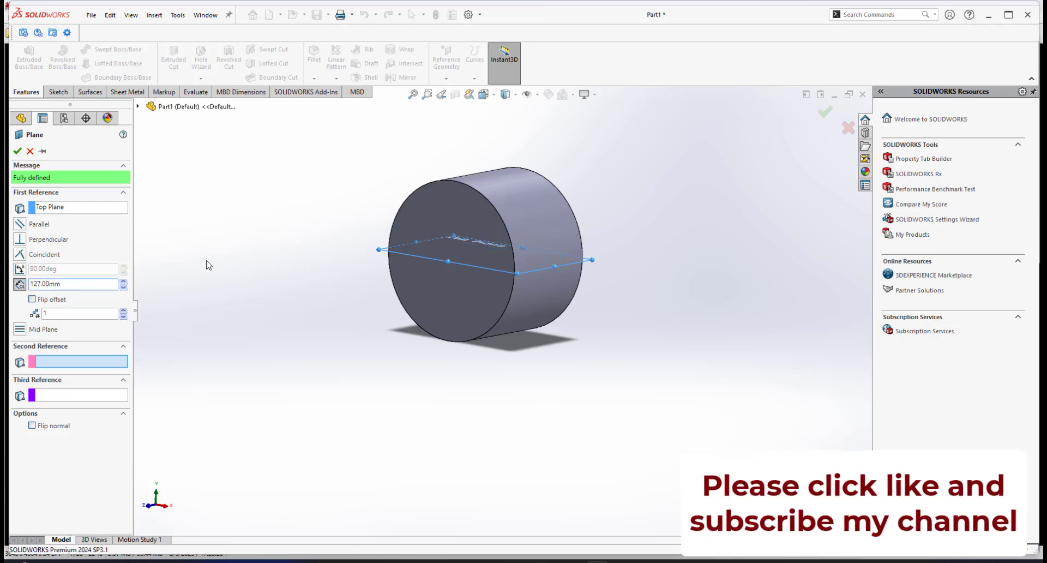
Flip the plane's offset to below the fan head and accept the plane.
{"action": "scroll", "coordinate": [521, 205], "scroll_direction": "up", "scroll_amount": 3}
{"action": "scroll", "coordinate": [458, 257], "scroll_direction": "down", "scroll_amount": 2}
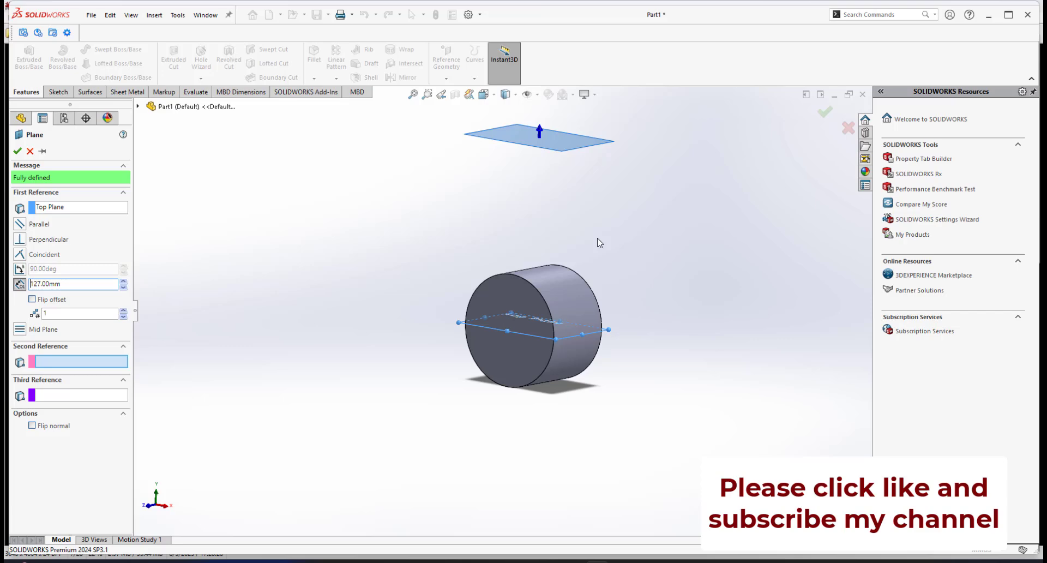
{"action": "left_click", "coordinate": [31, 299]}
{"action": "left_click", "coordinate": [17, 151]}
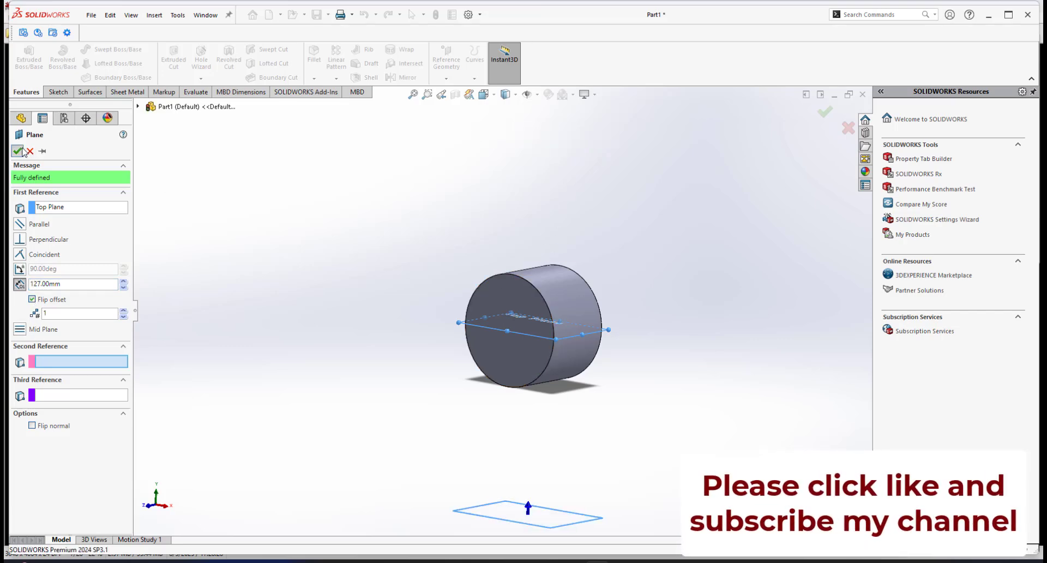
Open a sketch on Plane1 and draw a circle centred on the origin.
{"action": "scroll", "coordinate": [537, 450], "scroll_direction": "down", "scroll_amount": 3}
{"action": "middle_click_drag", "start_coordinate": [507, 441], "coordinate": [488, 456]}
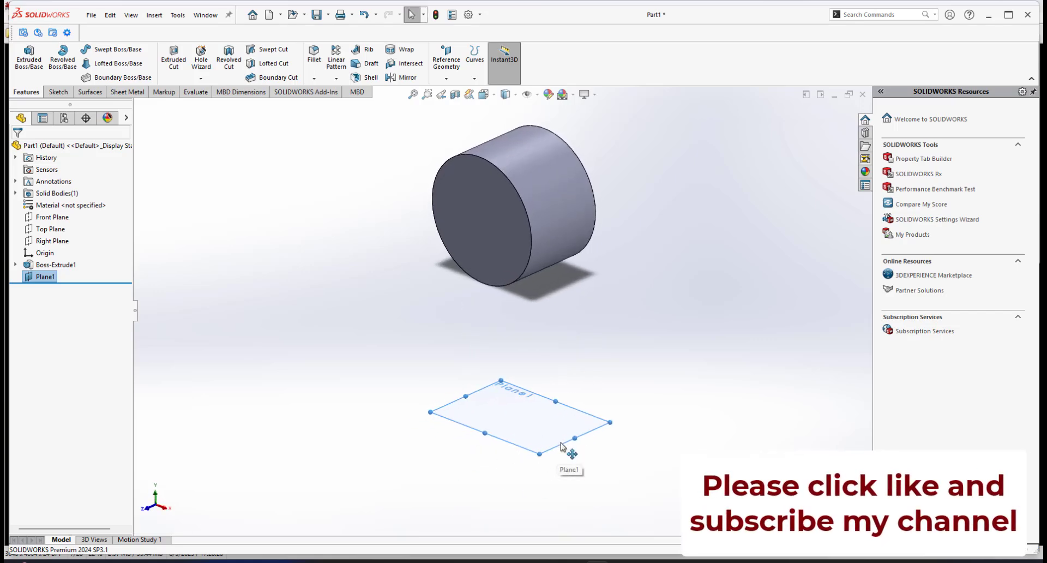
{"action": "left_click", "coordinate": [567, 459]}
{"action": "left_click", "coordinate": [610, 422]}
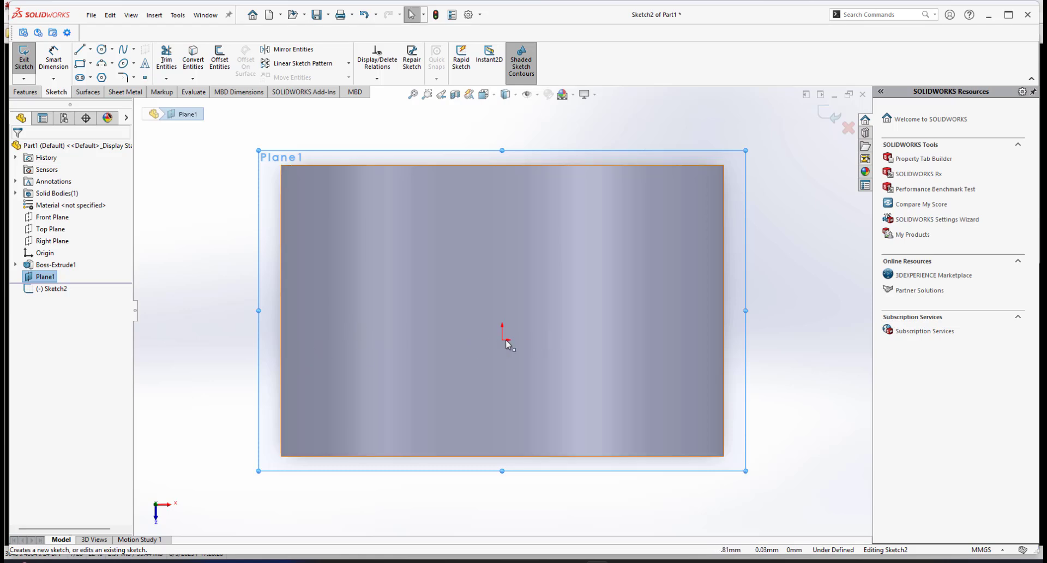
{"action": "left_click", "coordinate": [101, 49]}
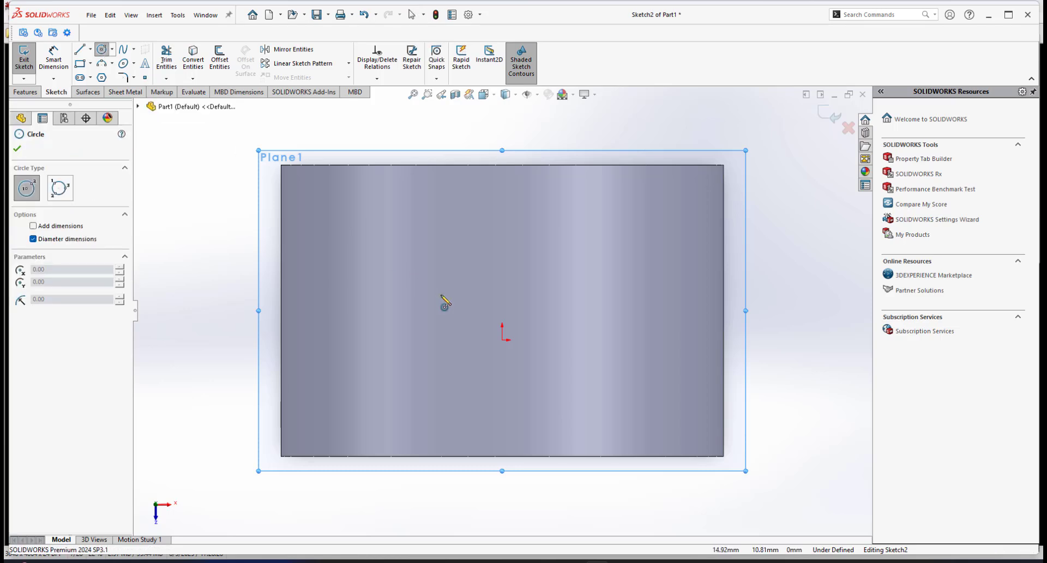
{"action": "left_click", "coordinate": [501, 340]}
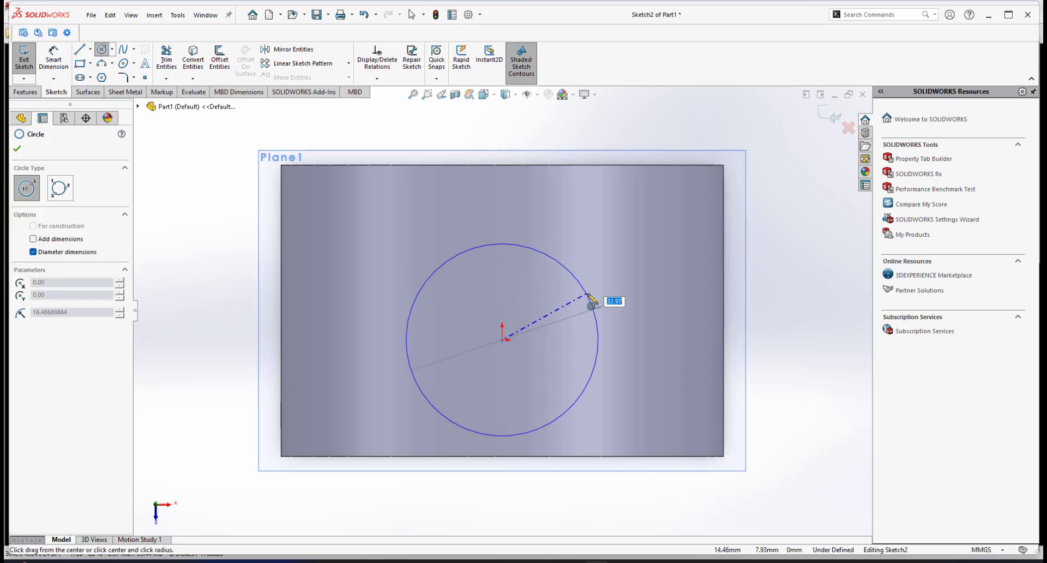
{"action": "left_click", "coordinate": [594, 306]}
Check the hand sketch, then dimension the circle's diameter as 40 mm.
{"action": "left_click", "coordinate": [645, 561]}
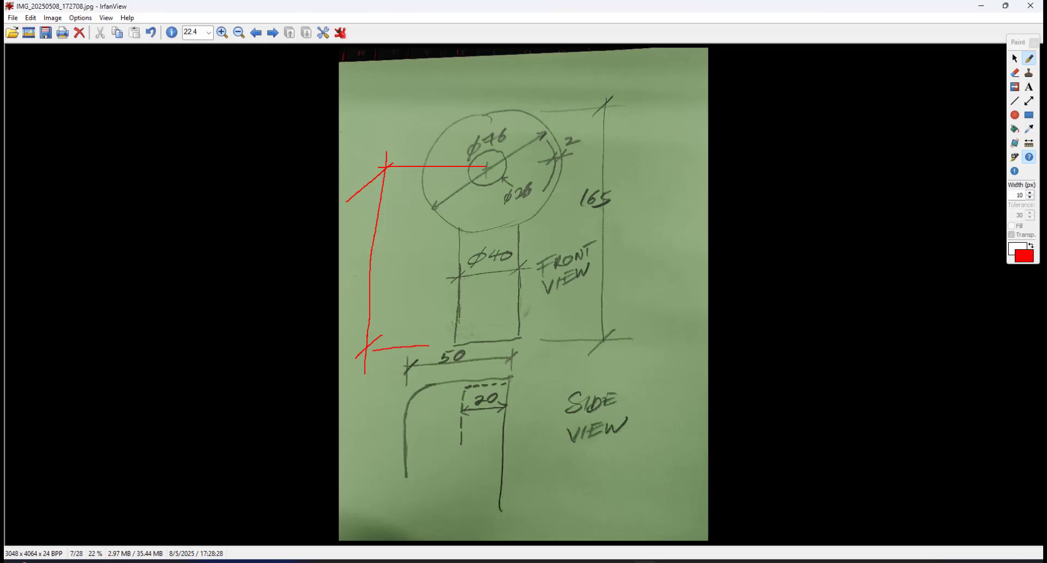
{"action": "key", "text": "alt+Tab"}
{"action": "right_click", "coordinate": [627, 192]}
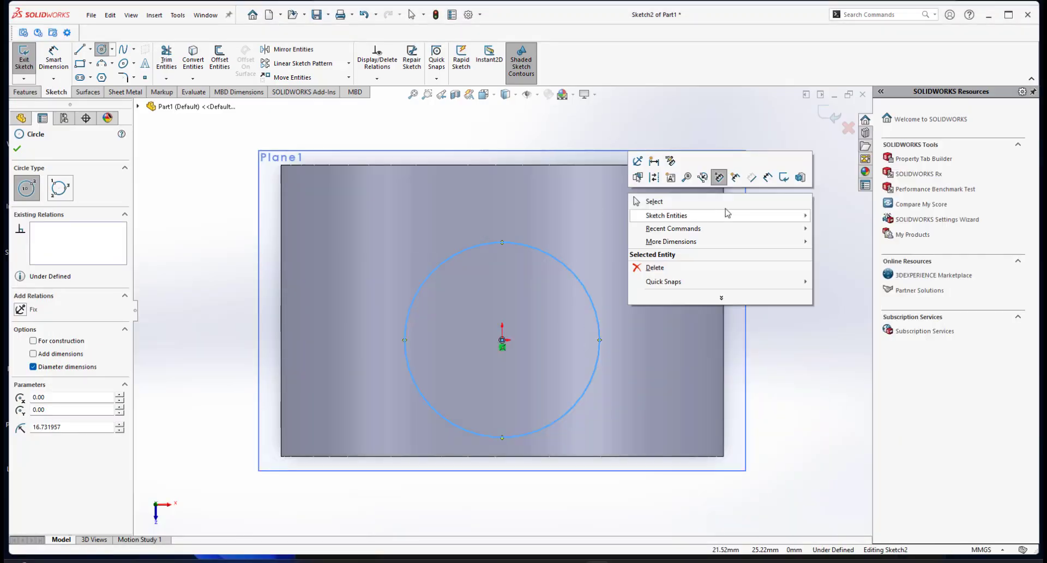
{"action": "left_click", "coordinate": [767, 178]}
{"action": "left_click", "coordinate": [599, 322]}
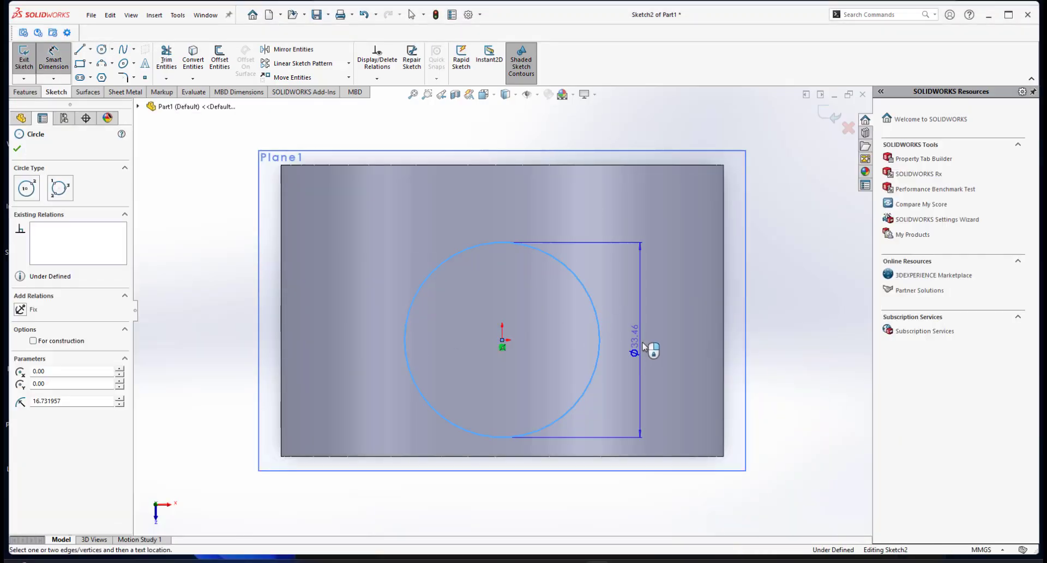
{"action": "left_click", "coordinate": [645, 347]}
{"action": "type", "text": "40"}
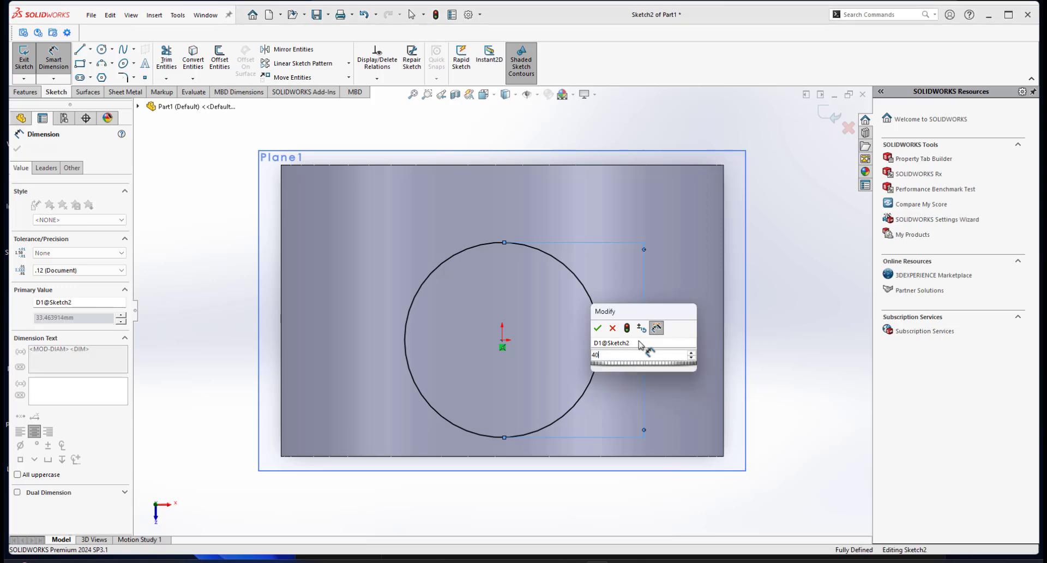
{"action": "key", "text": "Return"}
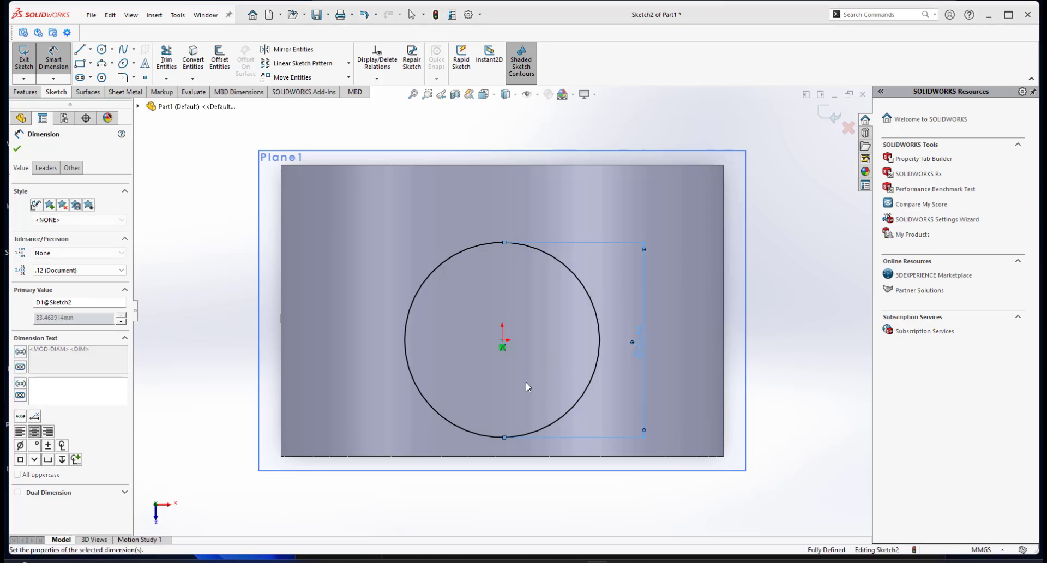
Try to extrude the circle up to the fan head's cylindrical face, then cancel the extrusion.
{"action": "scroll", "coordinate": [526, 382], "scroll_direction": "up", "scroll_amount": 6}
{"action": "mouse_move", "coordinate": [510, 372]}
{"action": "middle_mouse_down"}
{"action": "mouse_move", "coordinate": [473, 283]}
{"action": "mouse_move", "coordinate": [496, 240]}
{"action": "middle_mouse_up"}
{"action": "left_click", "coordinate": [19, 92]}
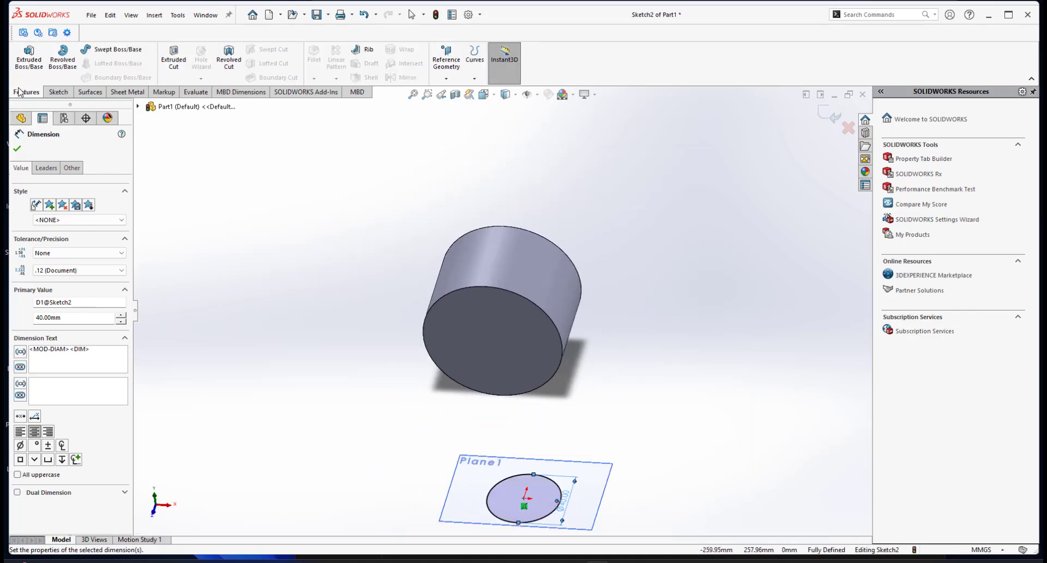
{"action": "left_click", "coordinate": [29, 57]}
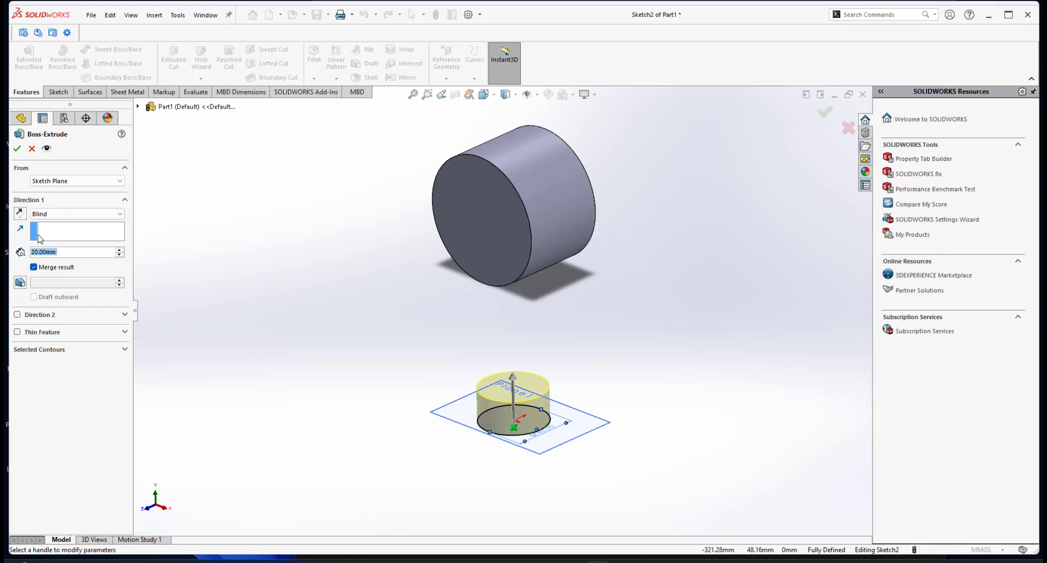
{"action": "left_click", "coordinate": [59, 214]}
{"action": "left_click", "coordinate": [64, 250]}
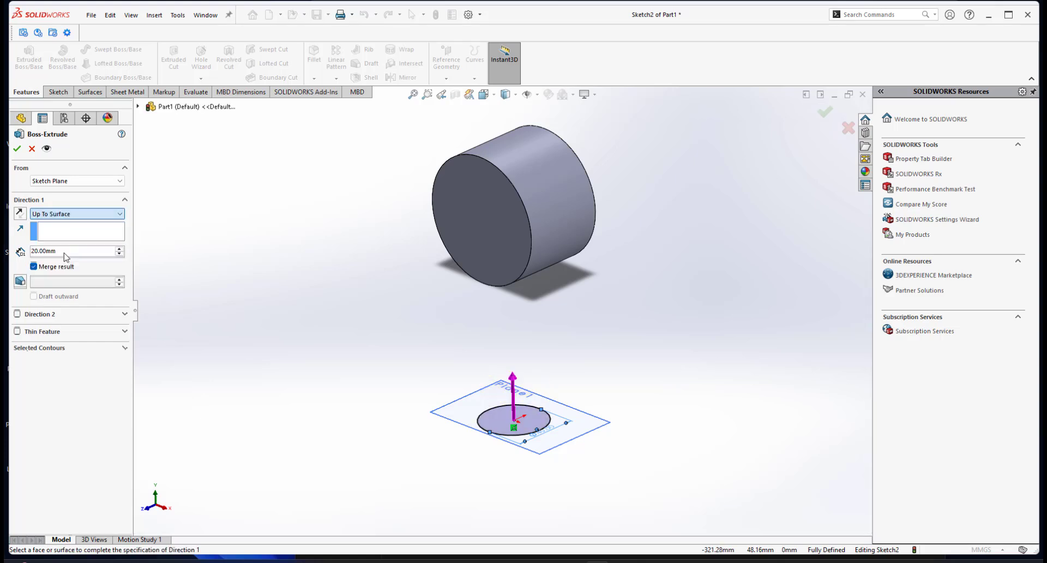
{"action": "left_click", "coordinate": [532, 249]}
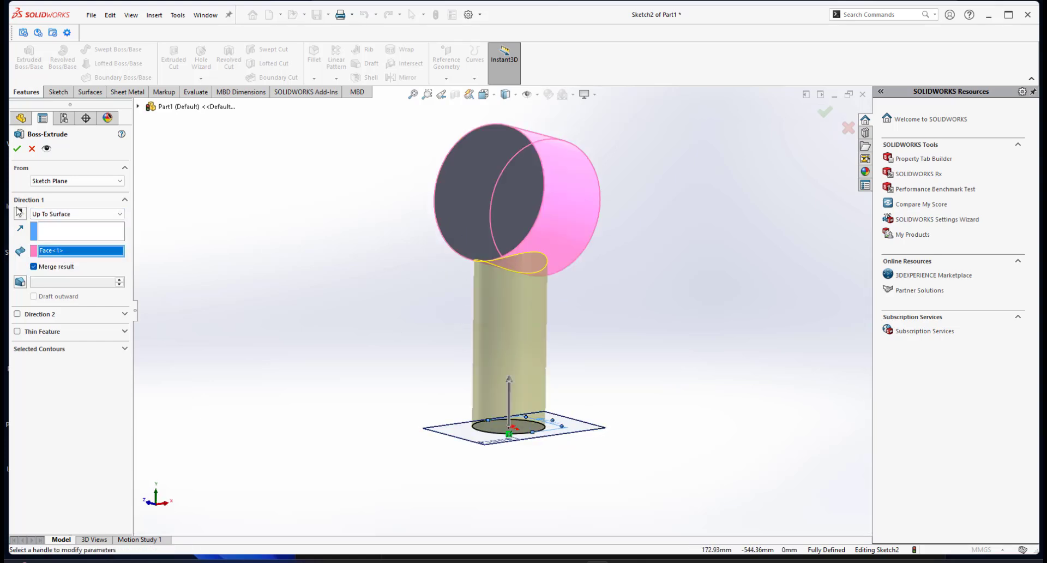
{"action": "middle_click_drag", "start_coordinate": [451, 271], "coordinate": [444, 337]}
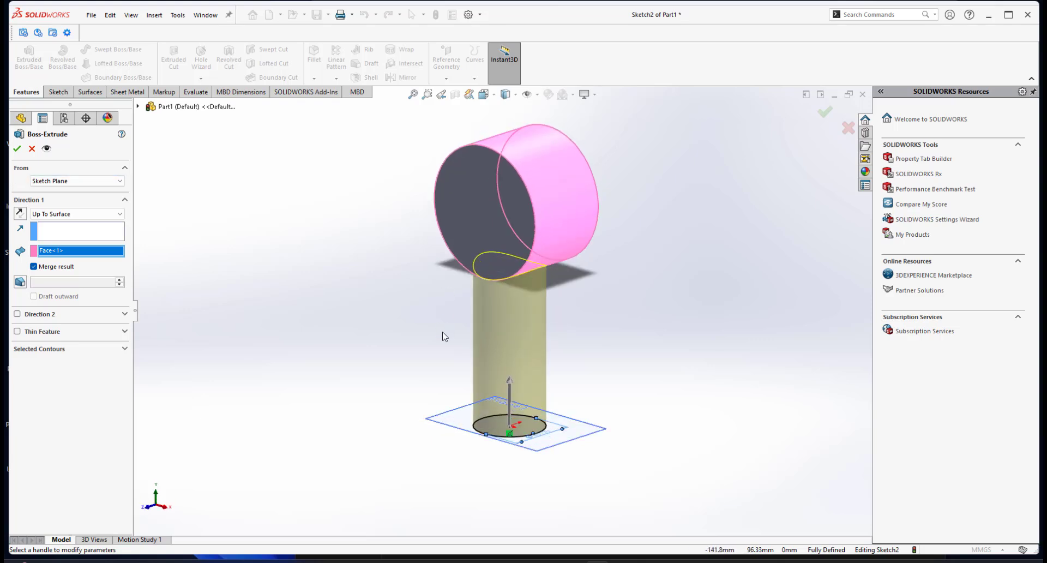
{"action": "middle_click_drag", "start_coordinate": [483, 299], "coordinate": [477, 322]}
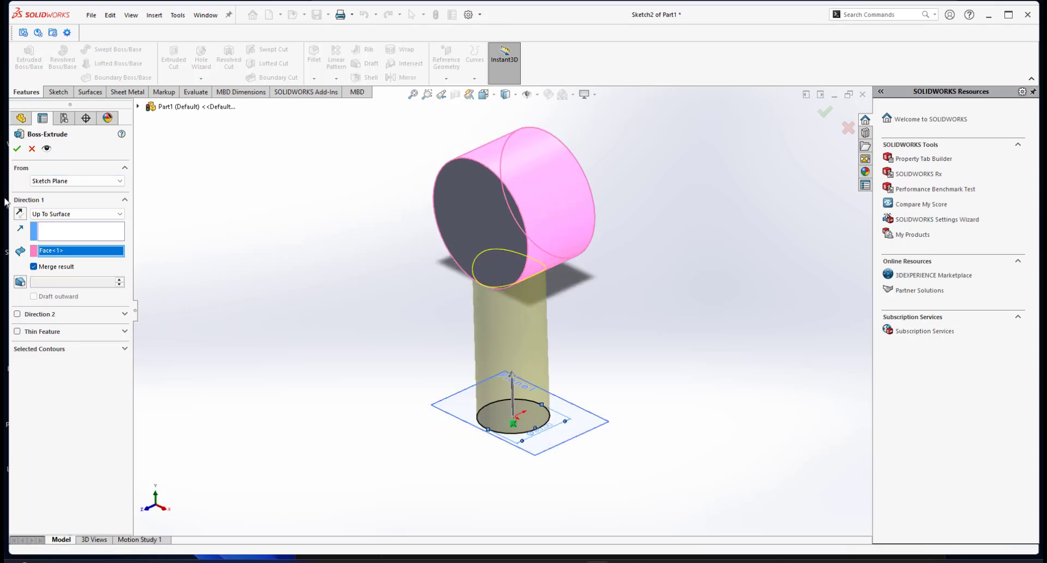
{"action": "left_click", "coordinate": [32, 151]}
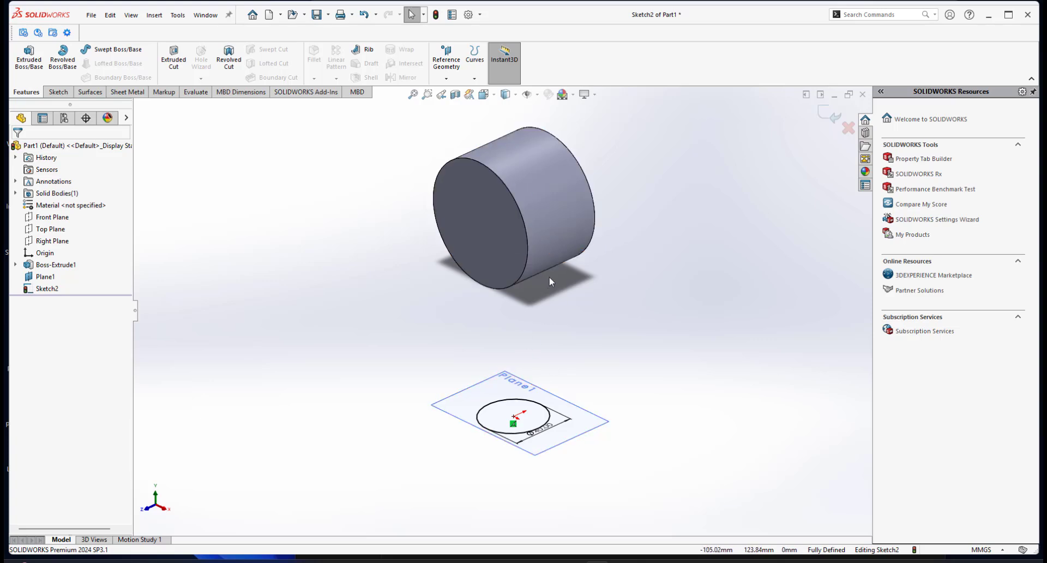
Extrude the circle as the handle with a Blind depth of 95 mm.
{"action": "left_click", "coordinate": [33, 58]}
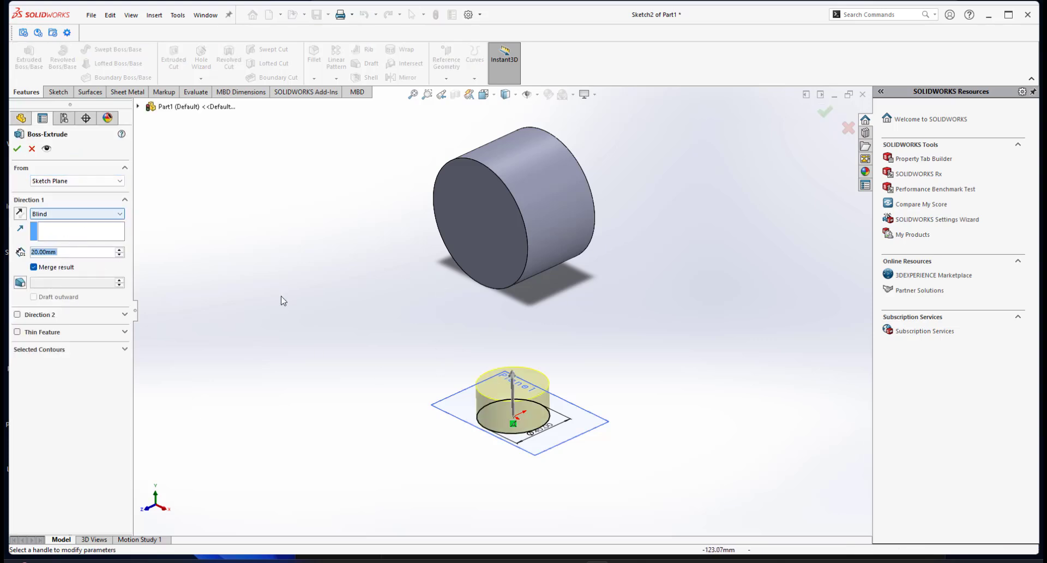
{"action": "left_click", "coordinate": [119, 251]}
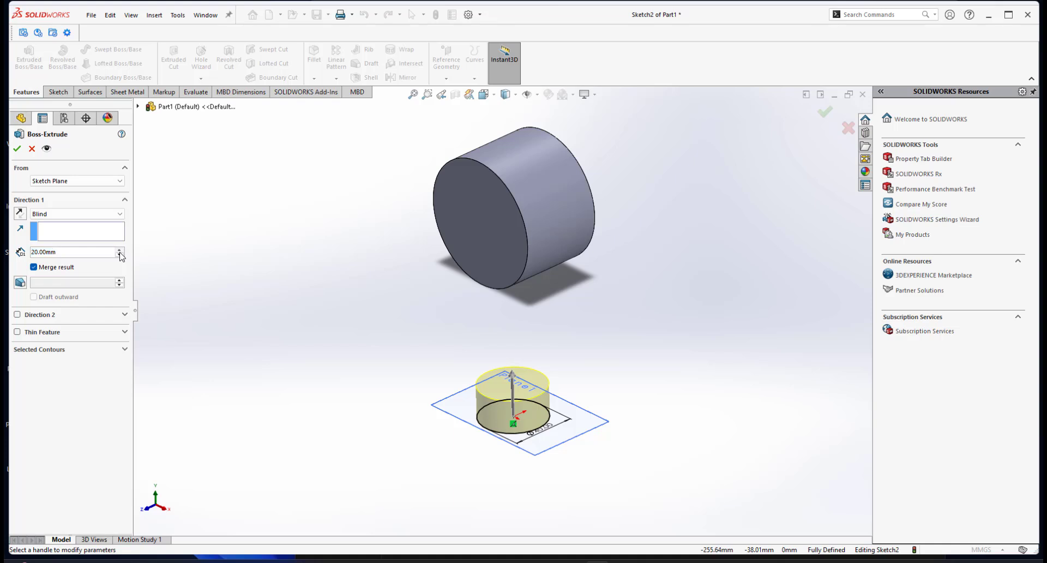
{"action": "left_click", "coordinate": [119, 252]}
{"action": "left_click", "coordinate": [119, 251]}
{"action": "left_click", "coordinate": [119, 252]}
{"action": "left_click", "coordinate": [120, 251]}
{"action": "left_click", "coordinate": [119, 252]}
{"action": "left_click", "coordinate": [119, 252]}
{"action": "left_click", "coordinate": [119, 252]}
{"action": "left_click", "coordinate": [120, 252]}
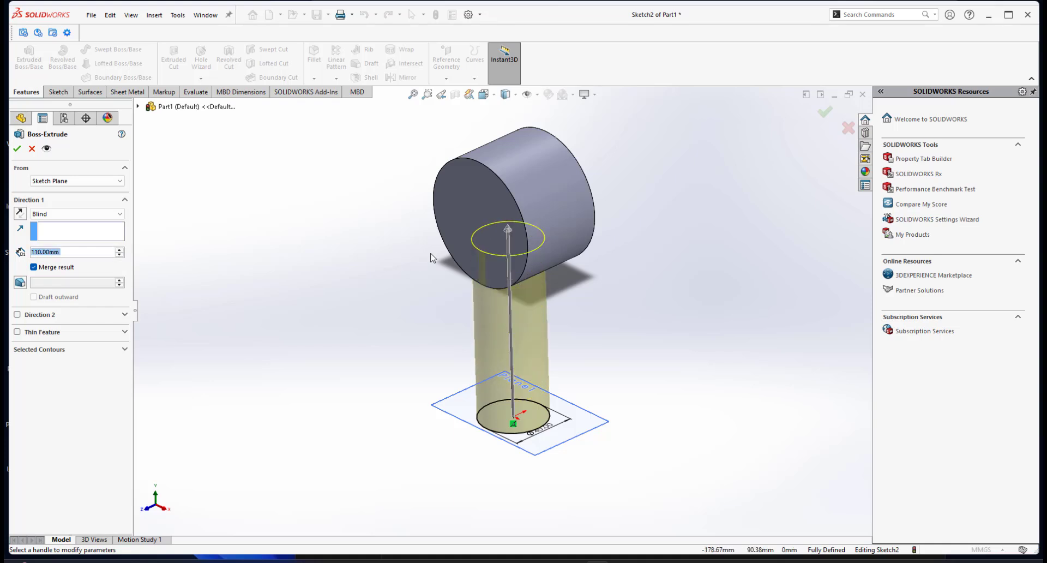
{"action": "scroll", "coordinate": [485, 270], "scroll_direction": "down", "scroll_amount": 3}
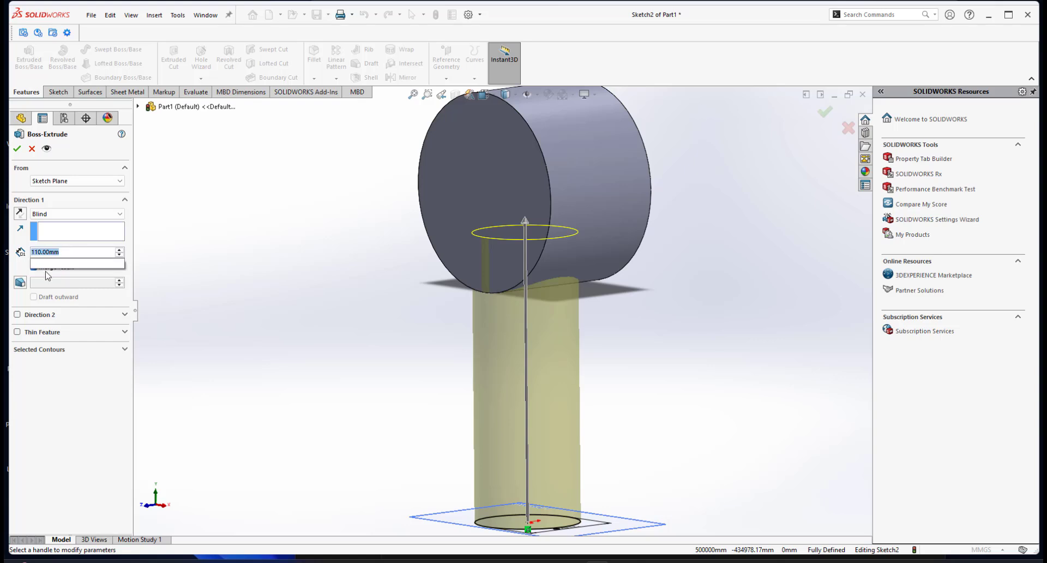
{"action": "type", "text": "95"}
{"action": "key", "text": "Return"}
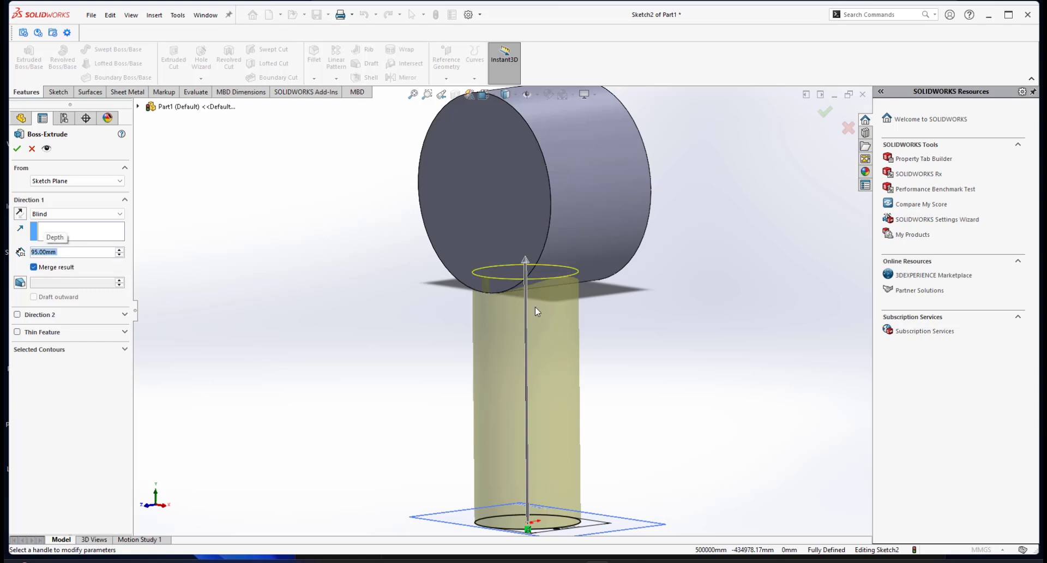
Change the handle extrusion depth to 100 mm without merging the bodies, and confirm the extrusion.
{"action": "scroll", "coordinate": [578, 251], "scroll_direction": "down", "scroll_amount": 2}
{"action": "scroll", "coordinate": [578, 249], "scroll_direction": "down", "scroll_amount": 2}
{"action": "middle_click_drag", "start_coordinate": [578, 246], "coordinate": [561, 268]}
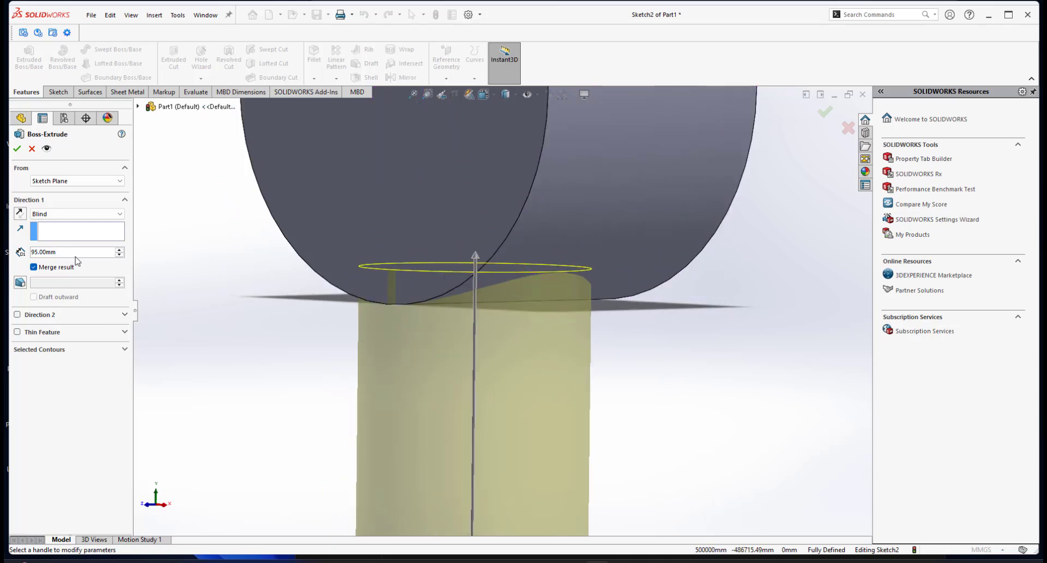
{"action": "key", "text": "ctrl+a"}
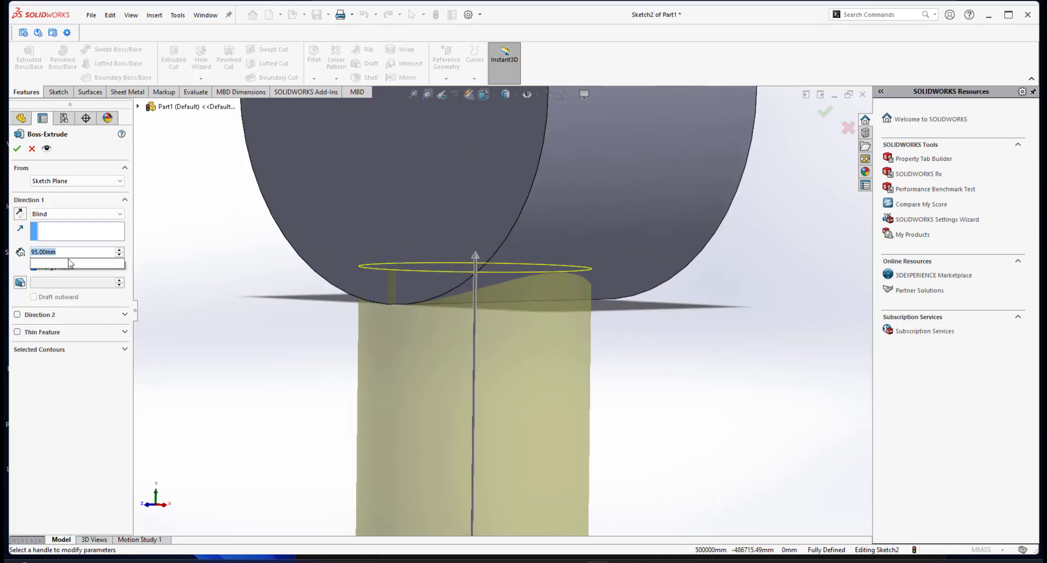
{"action": "type", "text": "100"}
{"action": "key", "text": "Return"}
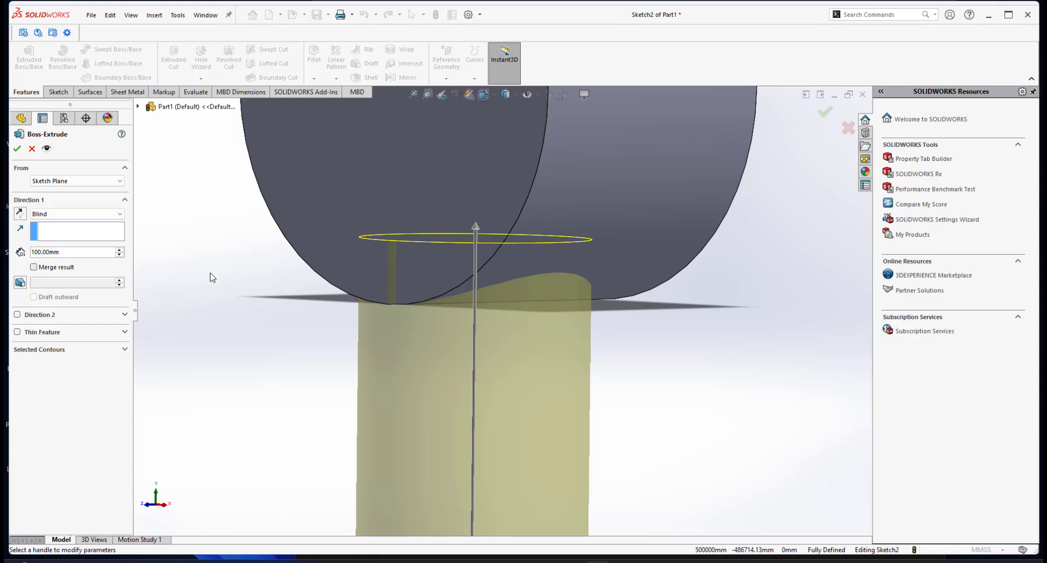
{"action": "scroll", "coordinate": [315, 296], "scroll_direction": "up", "scroll_amount": 3}
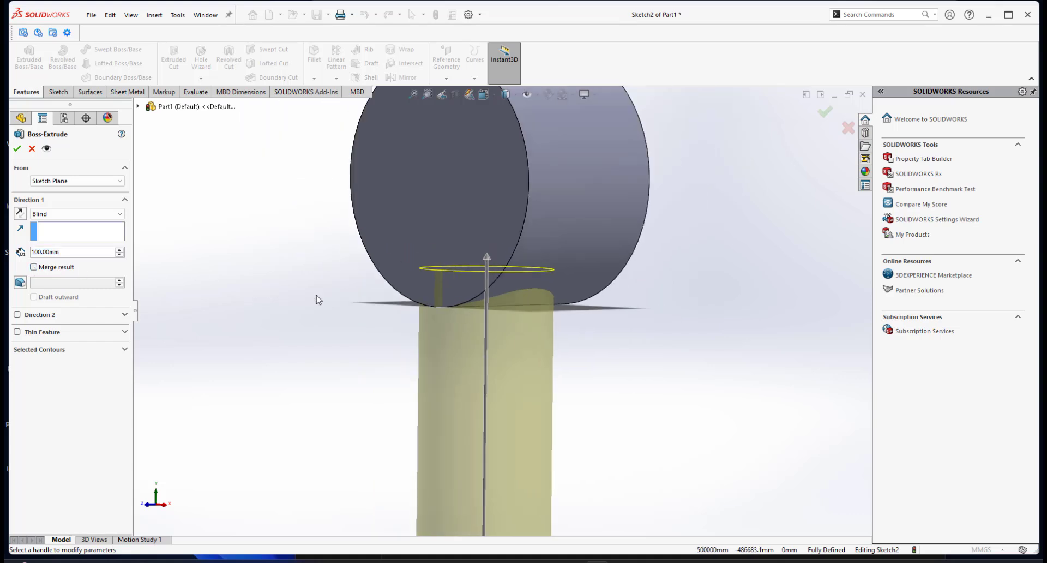
{"action": "left_click", "coordinate": [18, 150]}
{"action": "scroll", "coordinate": [506, 358], "scroll_direction": "up", "scroll_amount": 3}
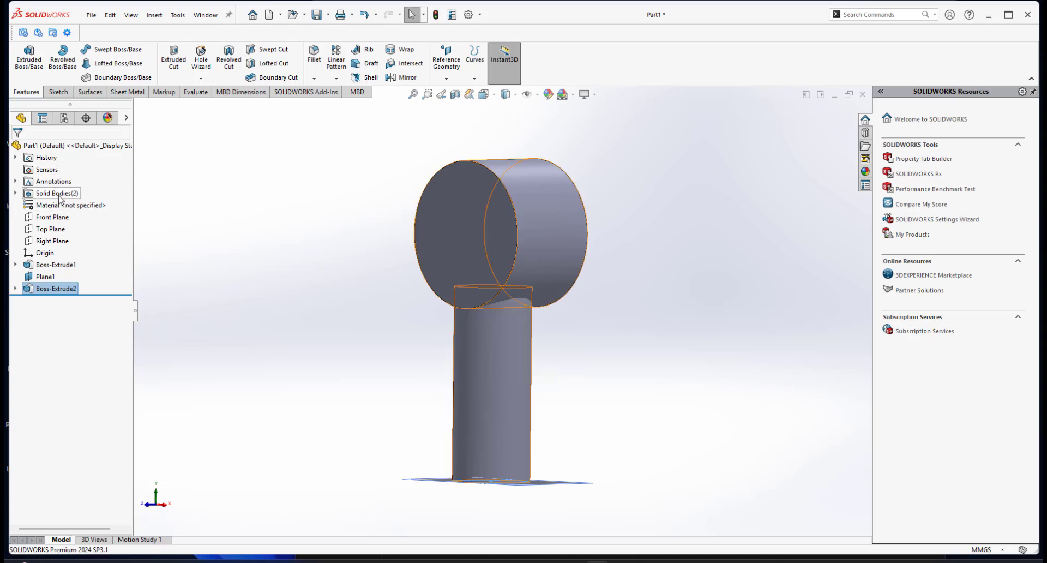
Inspect the part's two solid bodies and reopen the handle extrusion's settings without changing them.
{"action": "left_click", "coordinate": [15, 193]}
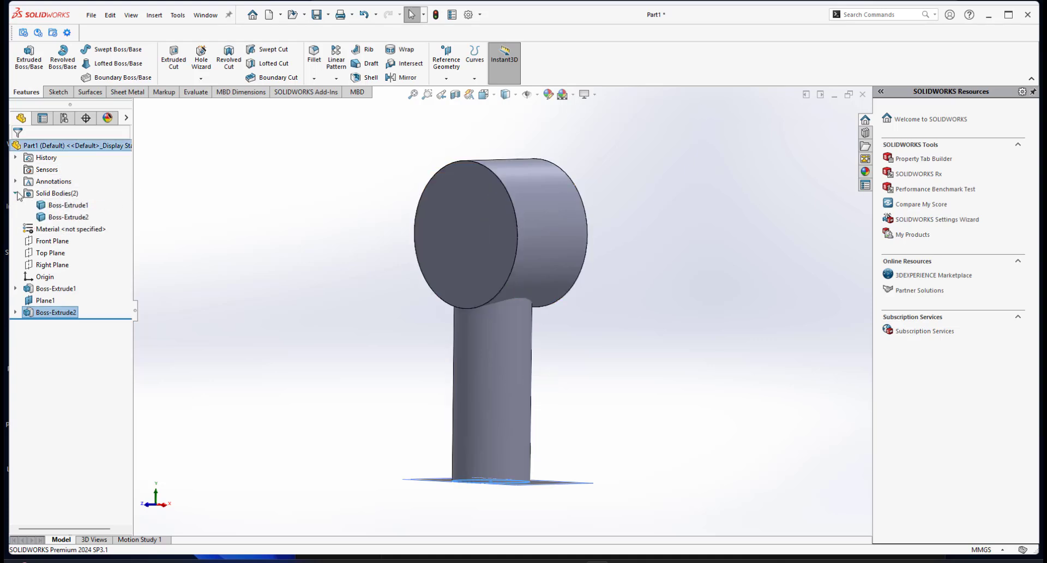
{"action": "left_click", "coordinate": [61, 205]}
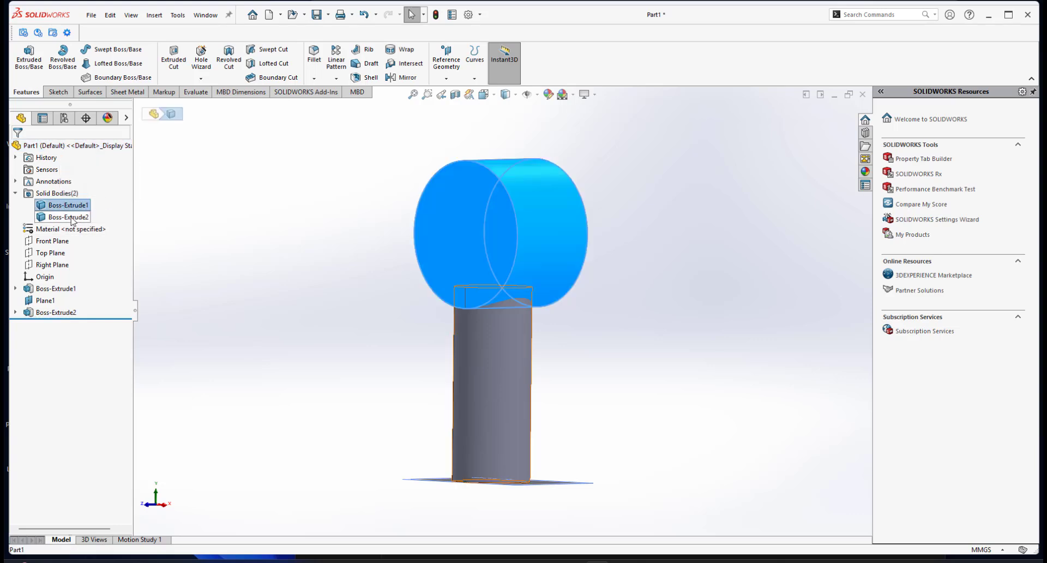
{"action": "left_click", "coordinate": [66, 217]}
{"action": "left_click", "coordinate": [249, 271]}
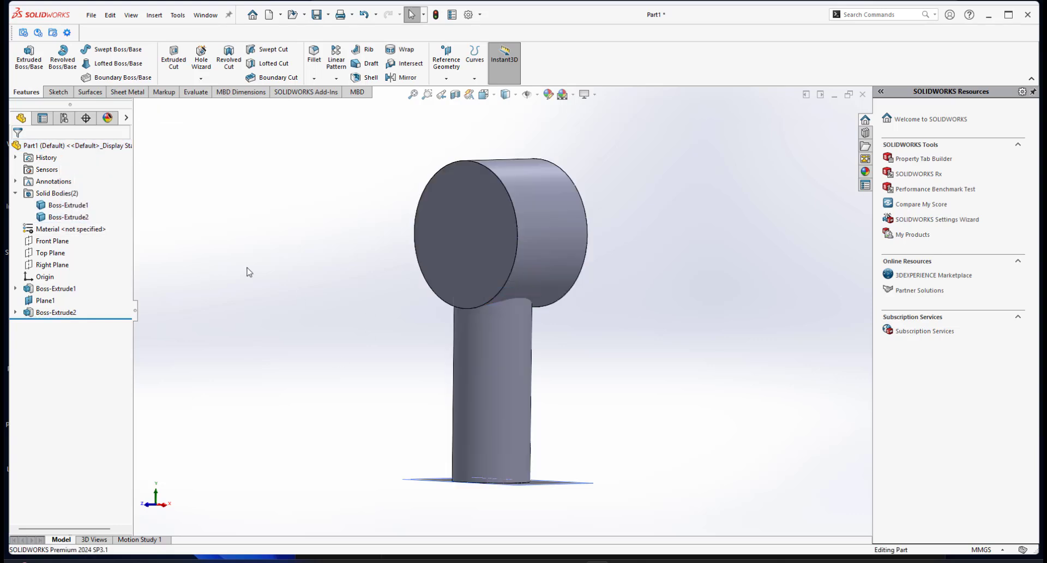
{"action": "left_click", "coordinate": [54, 312]}
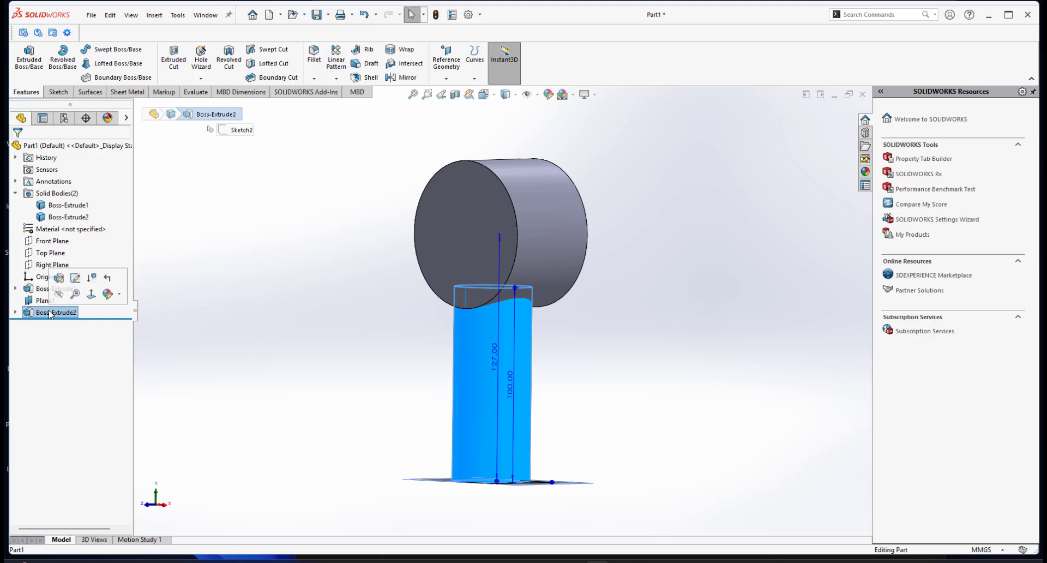
{"action": "left_click", "coordinate": [59, 278]}
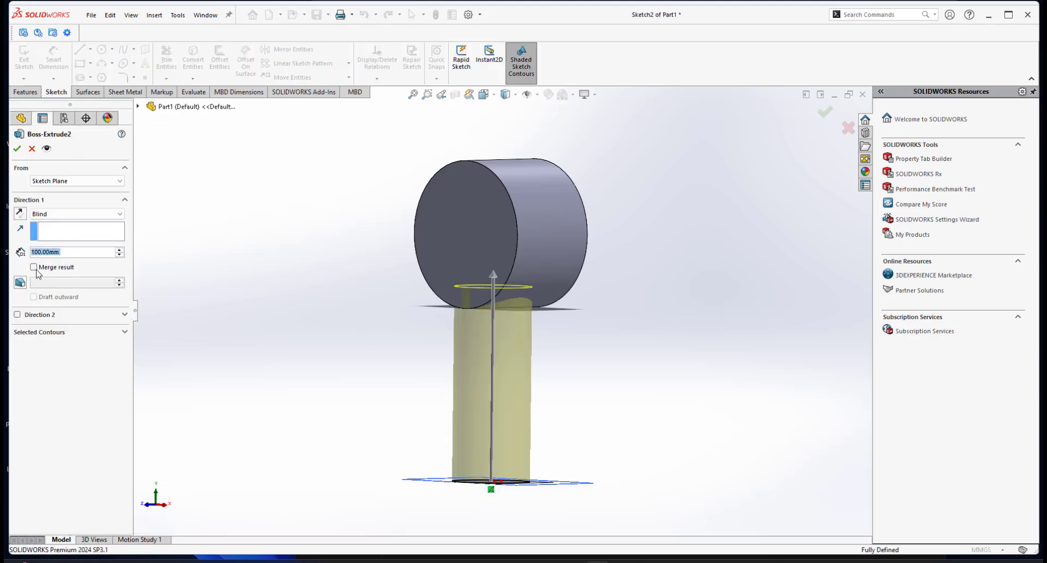
{"action": "left_click", "coordinate": [33, 151]}
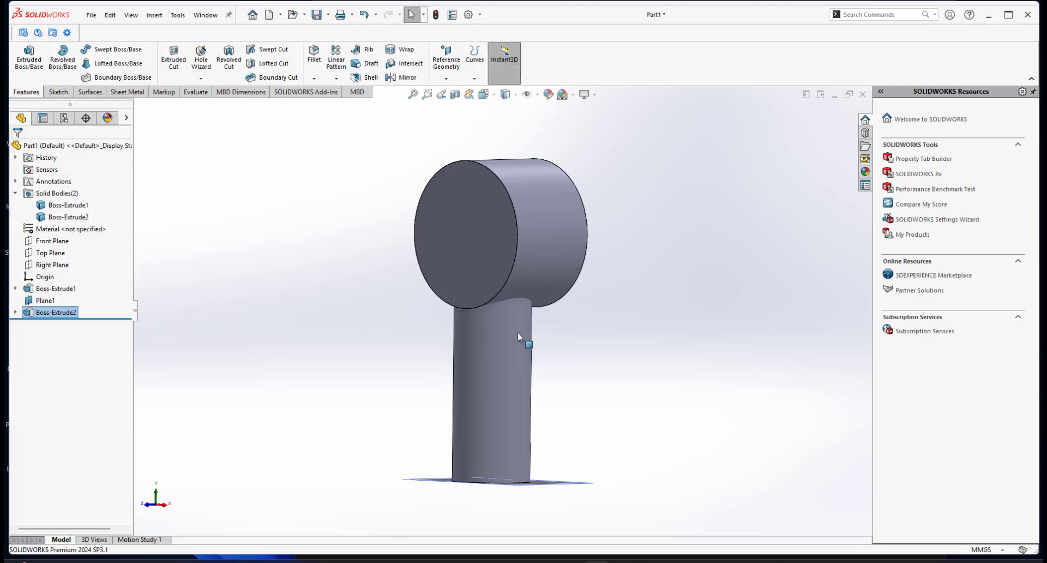
Switch to the image viewer and browse through the reference photos and the dimensioned hand sketch.
{"action": "scroll", "coordinate": [489, 333], "scroll_direction": "down", "scroll_amount": 3}
{"action": "middle_click_drag", "start_coordinate": [489, 333], "coordinate": [491, 333]}
{"action": "scroll", "coordinate": [490, 333], "scroll_direction": "up", "scroll_amount": 3}
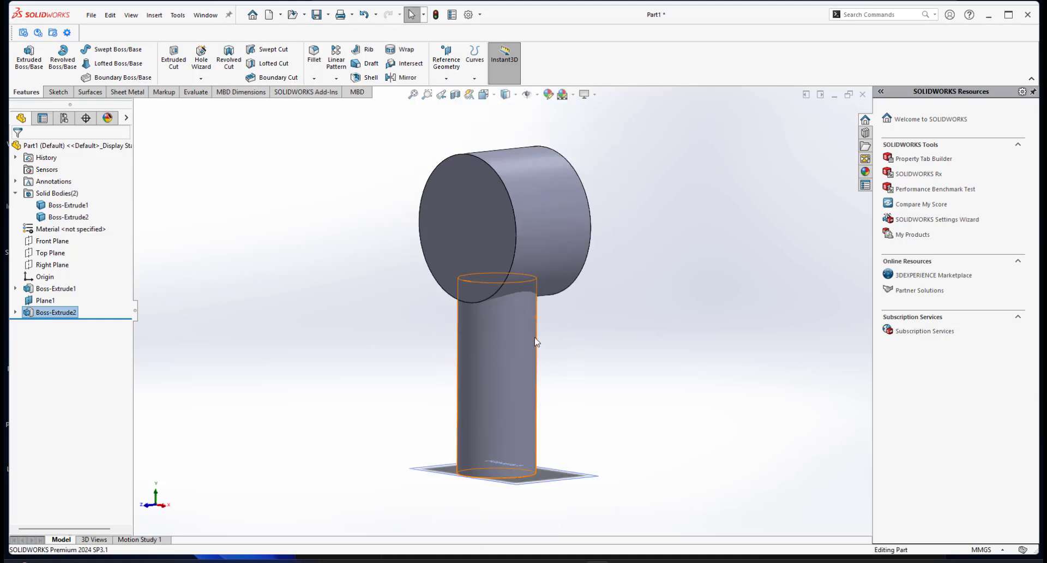
{"action": "left_click", "coordinate": [641, 561]}
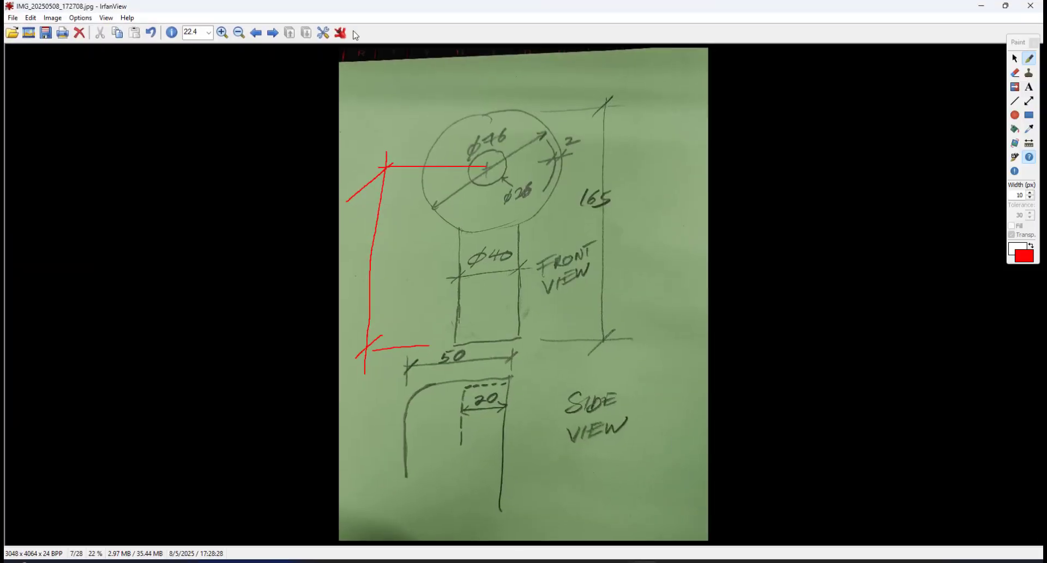
{"action": "left_click", "coordinate": [256, 32]}
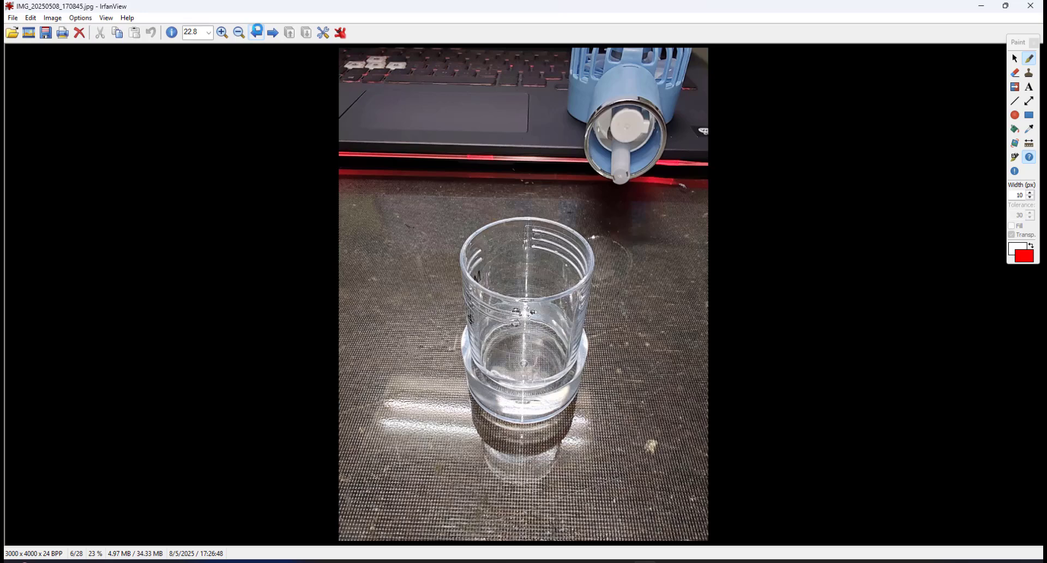
{"action": "left_click", "coordinate": [256, 33]}
{"action": "left_click", "coordinate": [256, 33]}
{"action": "left_click", "coordinate": [256, 32]}
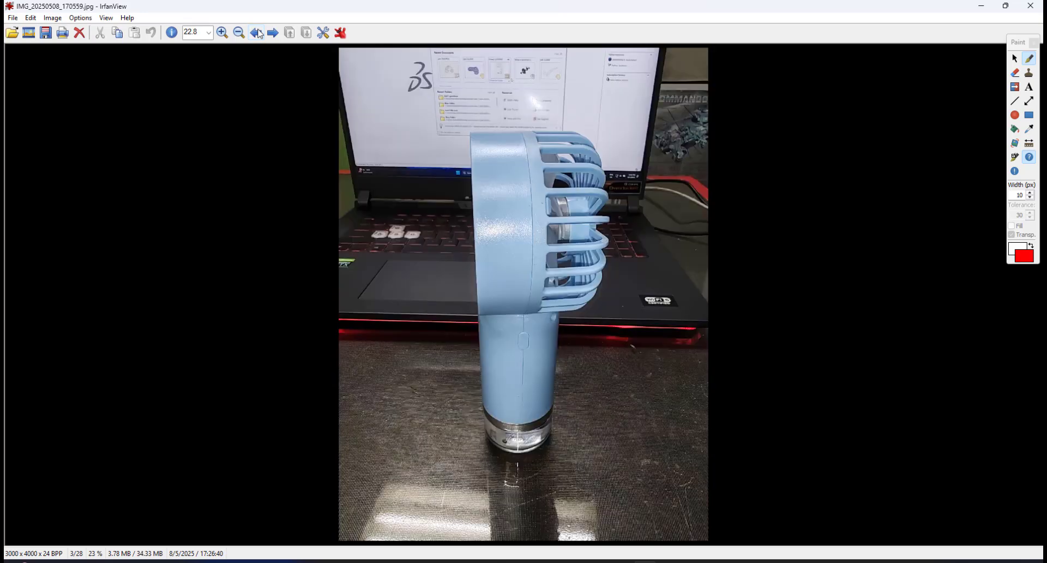
{"action": "left_click", "coordinate": [257, 33]}
{"action": "left_click", "coordinate": [256, 33]}
{"action": "left_click", "coordinate": [256, 33]}
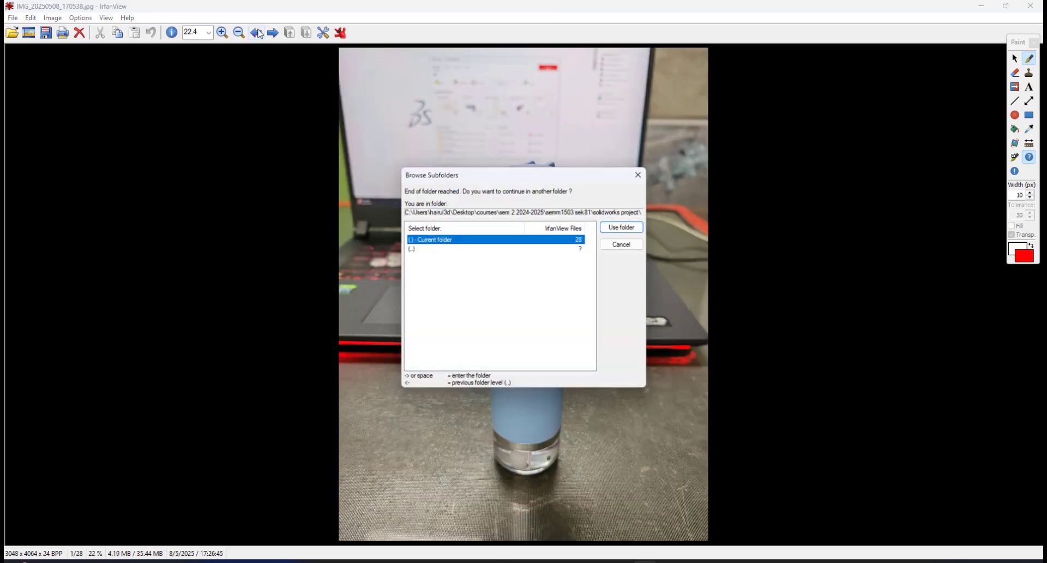
{"action": "left_click", "coordinate": [623, 245]}
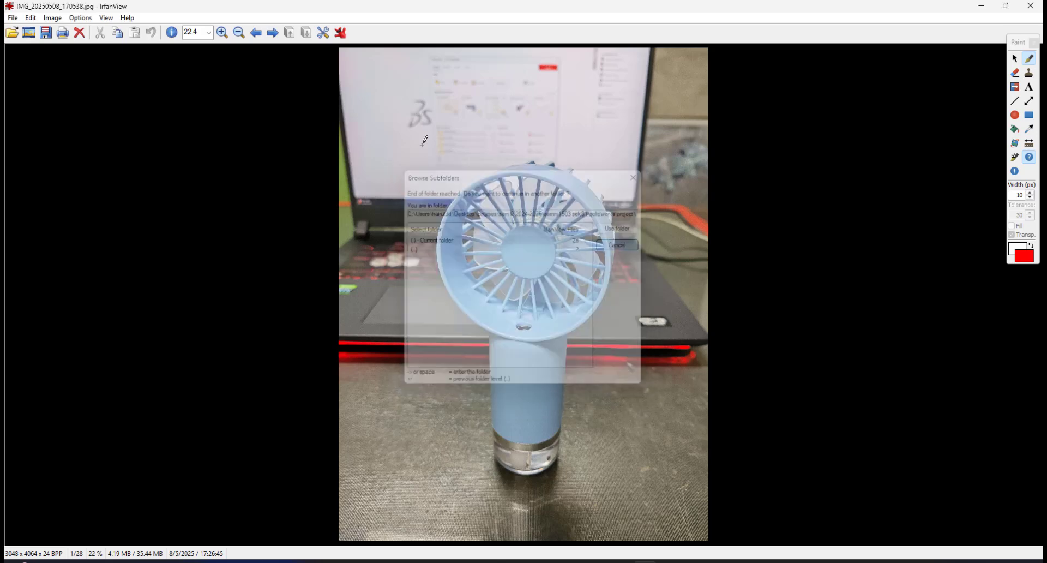
{"action": "left_click", "coordinate": [273, 34]}
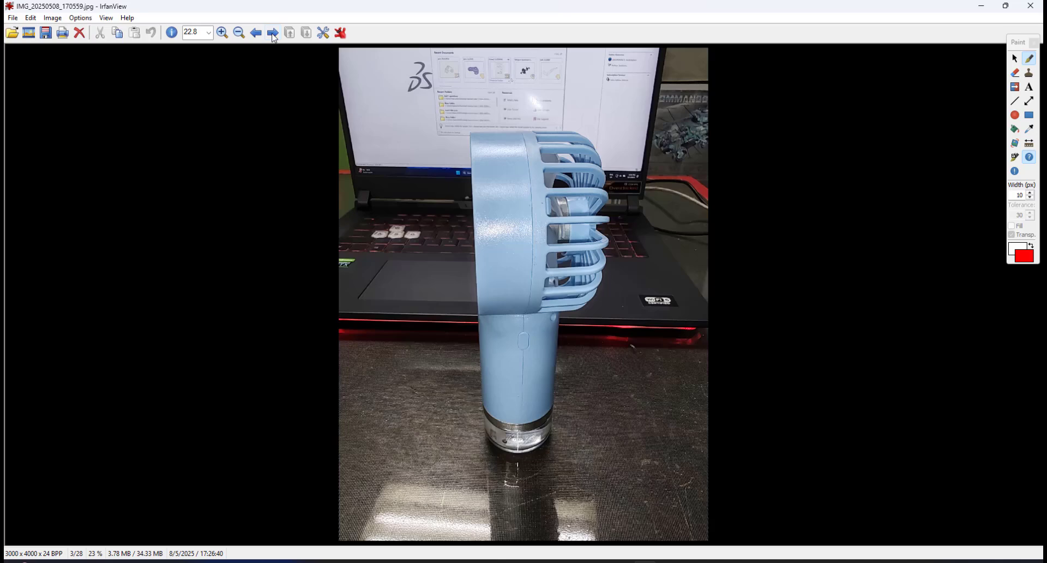
{"action": "left_click", "coordinate": [274, 34]}
{"action": "left_click", "coordinate": [273, 33]}
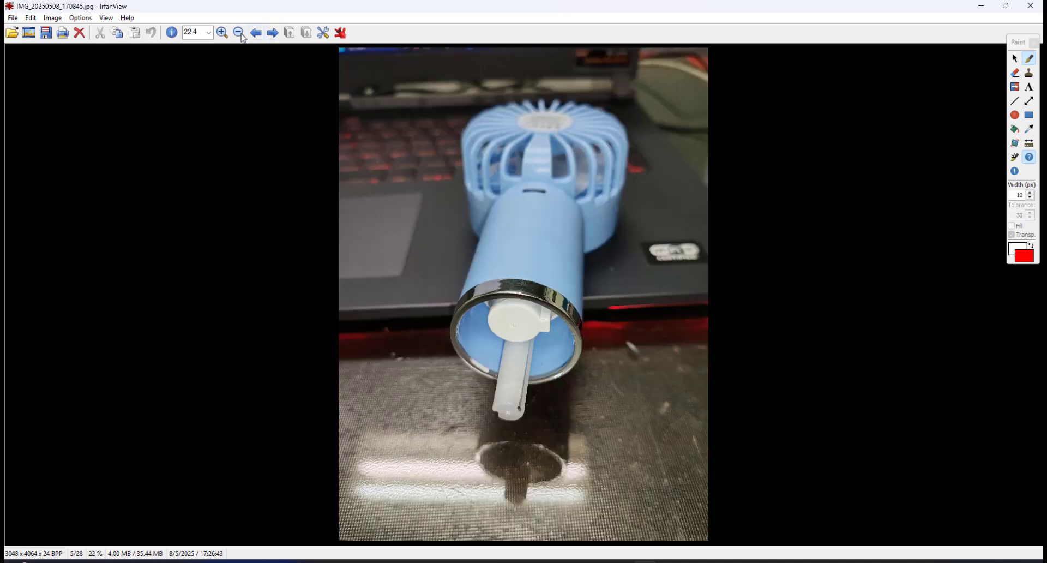
{"action": "left_click", "coordinate": [252, 35]}
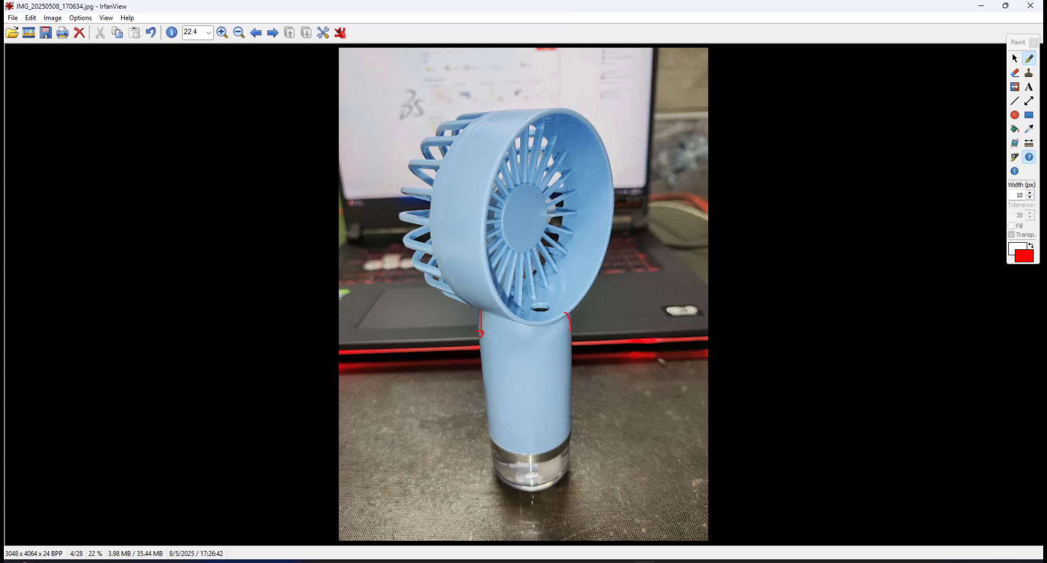
Return to SOLIDWORKS and examine where the handle meets the fan head from several angles.
{"action": "left_click", "coordinate": [598, 560]}
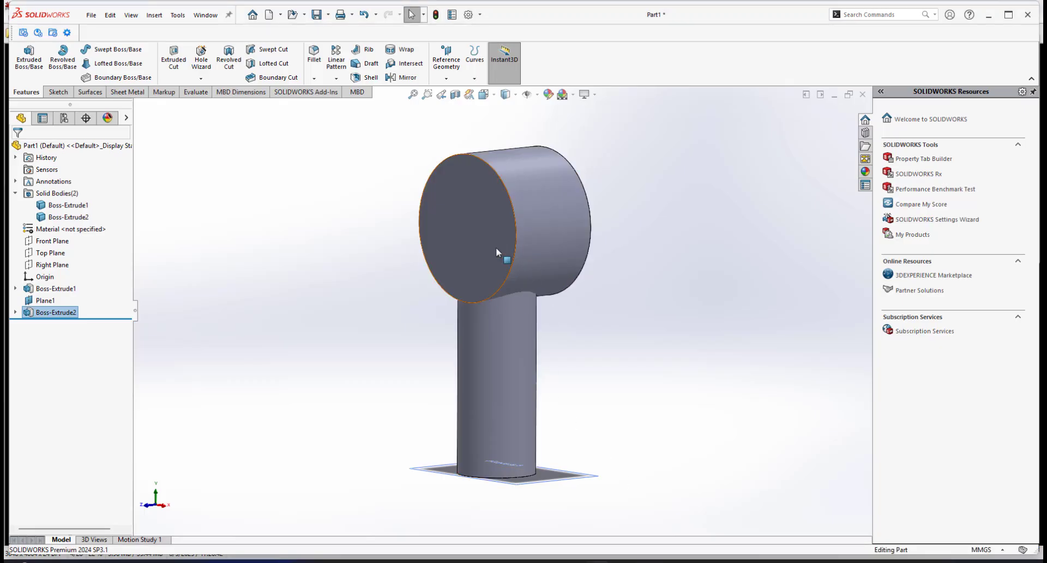
{"action": "scroll", "coordinate": [522, 303], "scroll_direction": "down", "scroll_amount": 2}
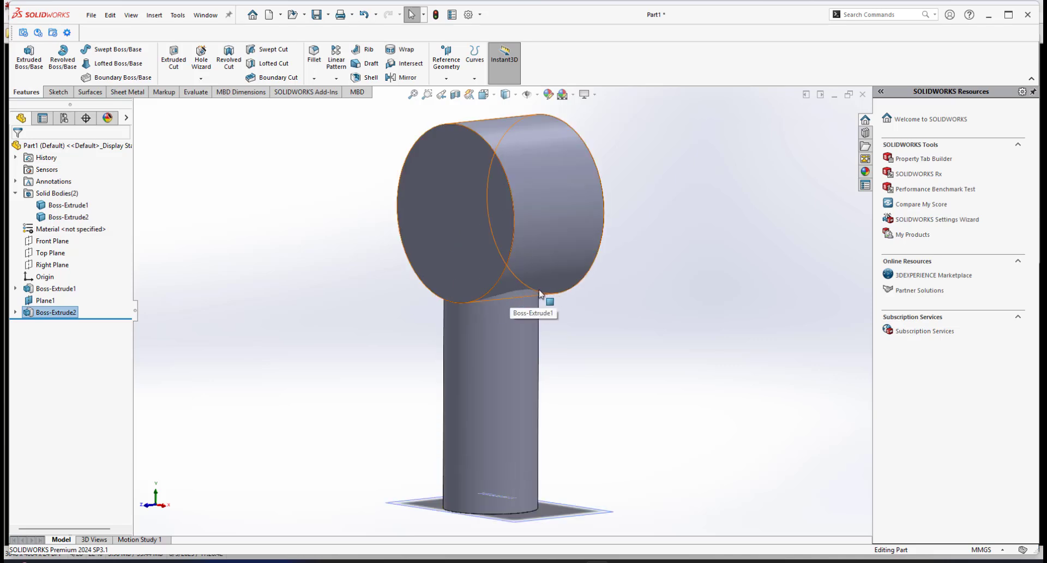
{"action": "scroll", "coordinate": [522, 292], "scroll_direction": "down", "scroll_amount": 1}
{"action": "middle_click_drag", "start_coordinate": [522, 288], "coordinate": [457, 258]}
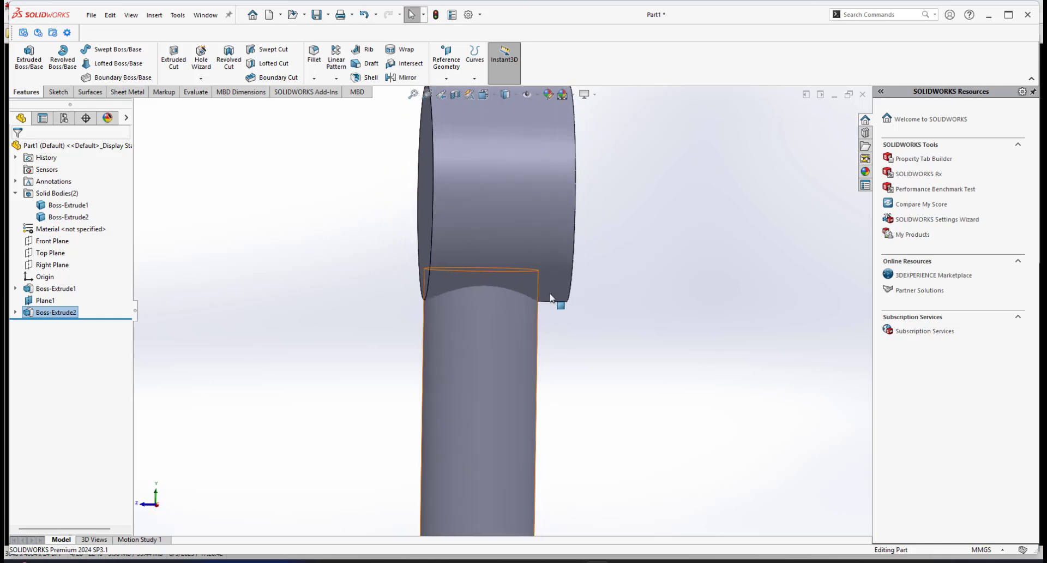
{"action": "middle_click_drag", "start_coordinate": [554, 294], "coordinate": [489, 299]}
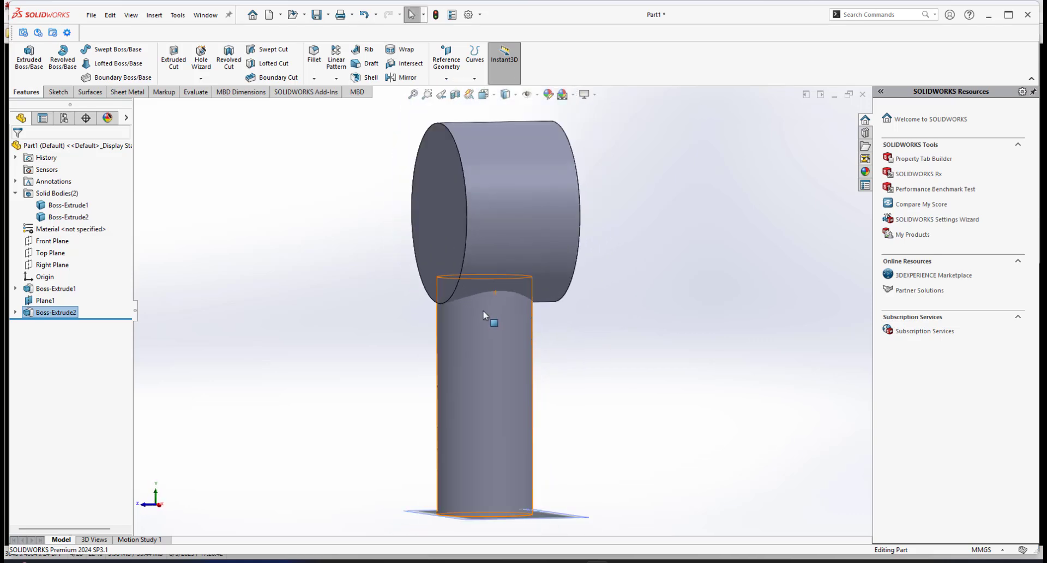
{"action": "key", "text": "f"}
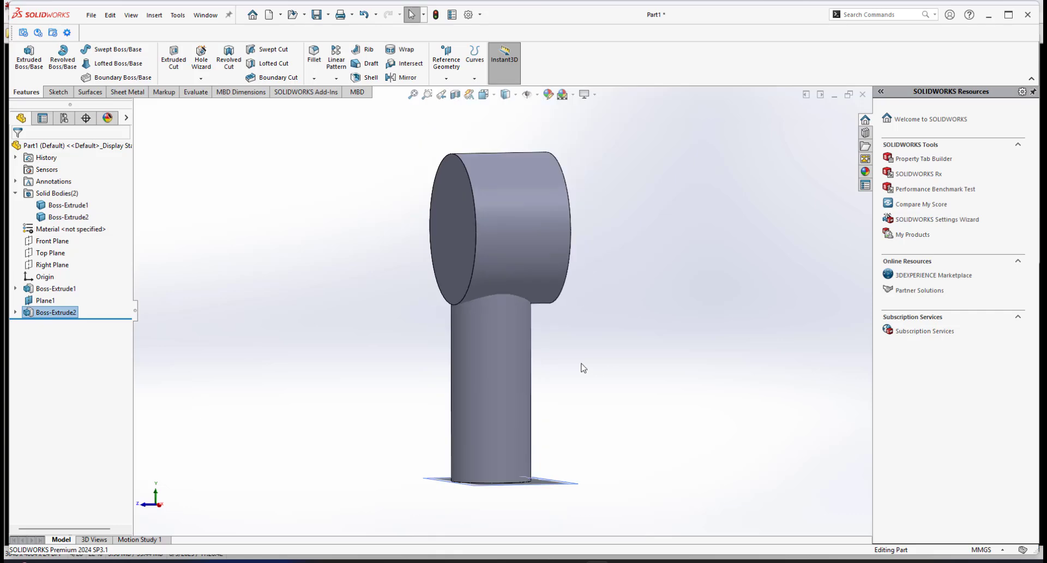
Select the handle body and isolate it so only the handle is displayed.
{"action": "left_click", "coordinate": [493, 361]}
{"action": "left_click", "coordinate": [585, 377]}
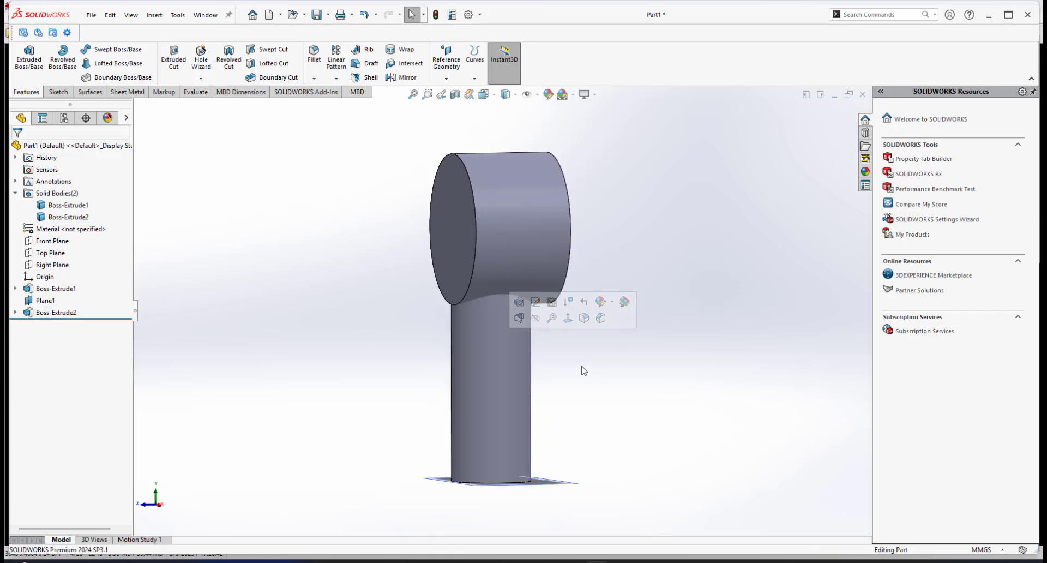
{"action": "left_click", "coordinate": [493, 365]}
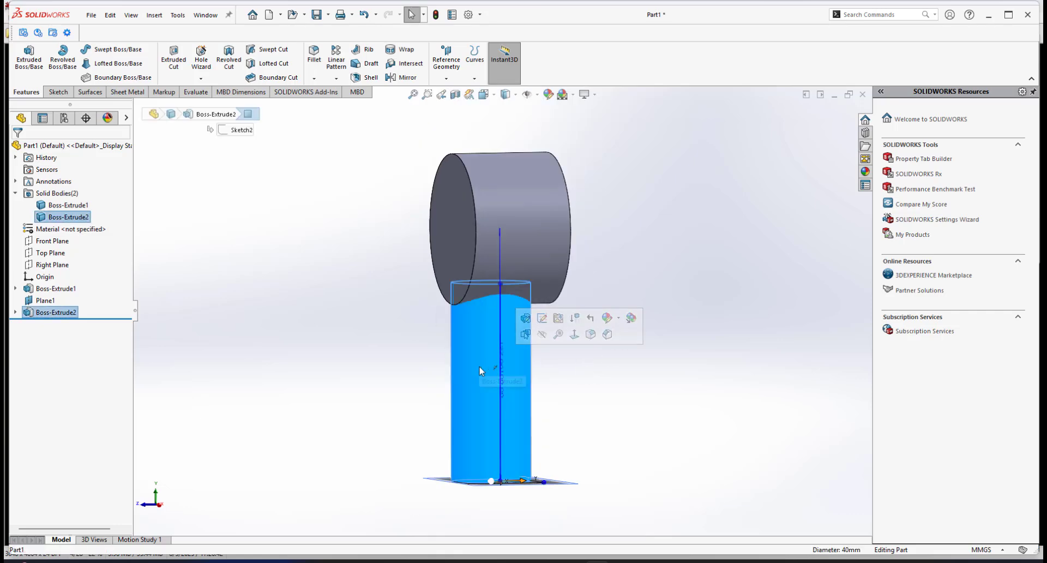
{"action": "right_click", "coordinate": [481, 370]}
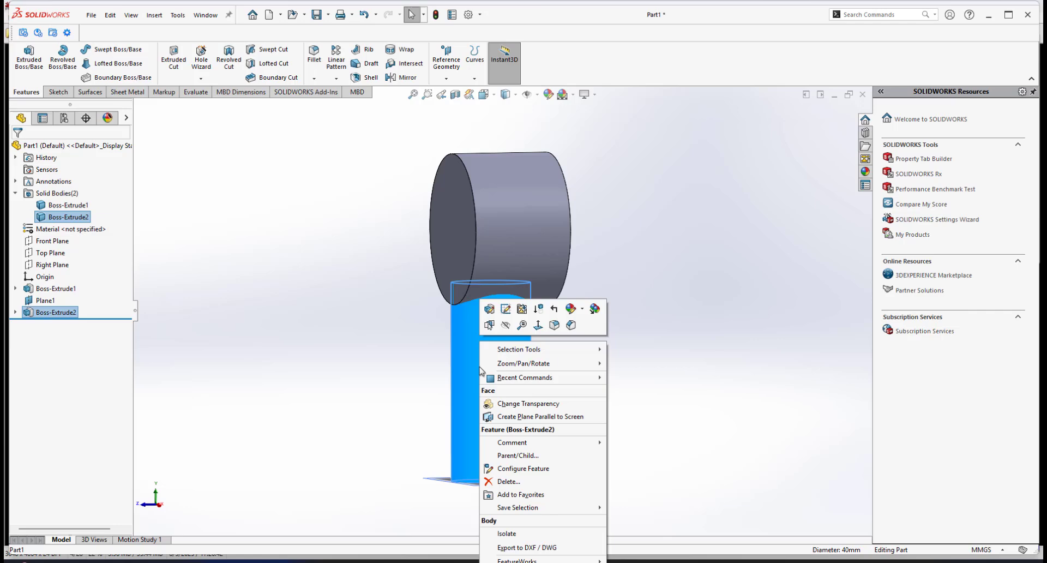
{"action": "left_click", "coordinate": [506, 533]}
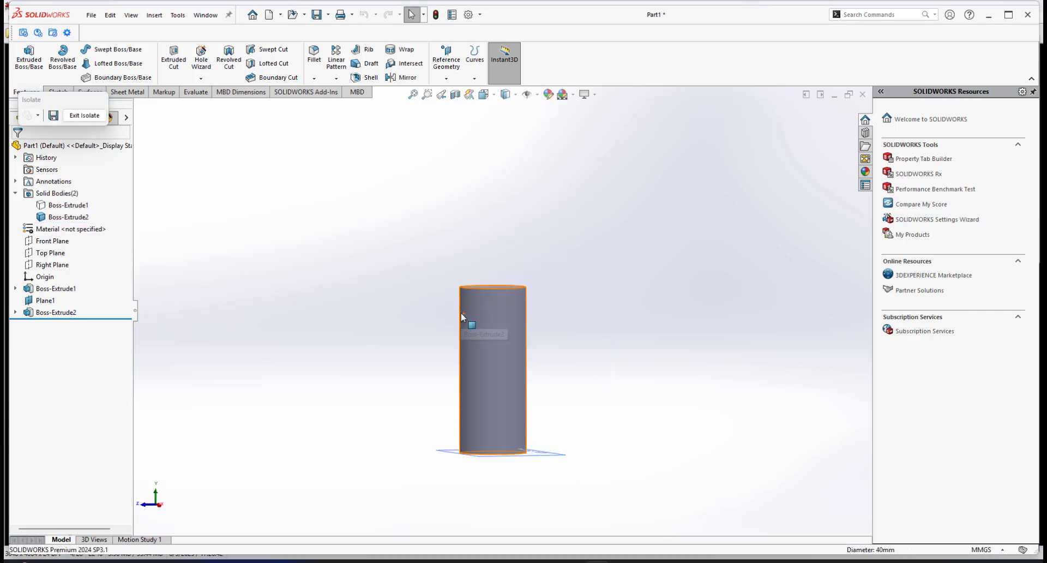
Start a fillet on the handle's top edge, make it asymmetric, and set its distances to 5 mm and 15 mm.
{"action": "middle_click_drag", "start_coordinate": [460, 312], "coordinate": [474, 338]}
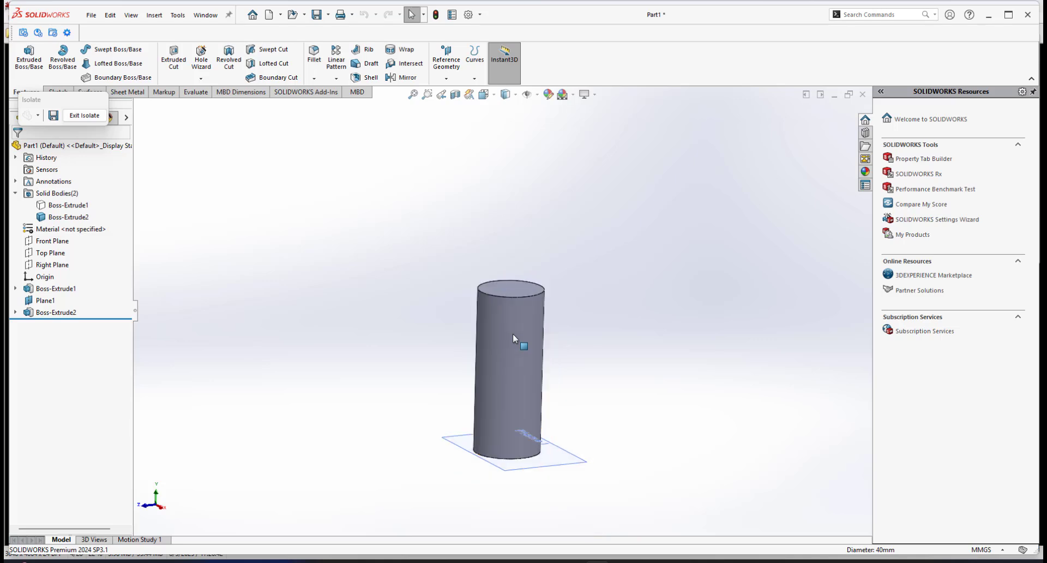
{"action": "scroll", "coordinate": [513, 332], "scroll_direction": "down", "scroll_amount": 3}
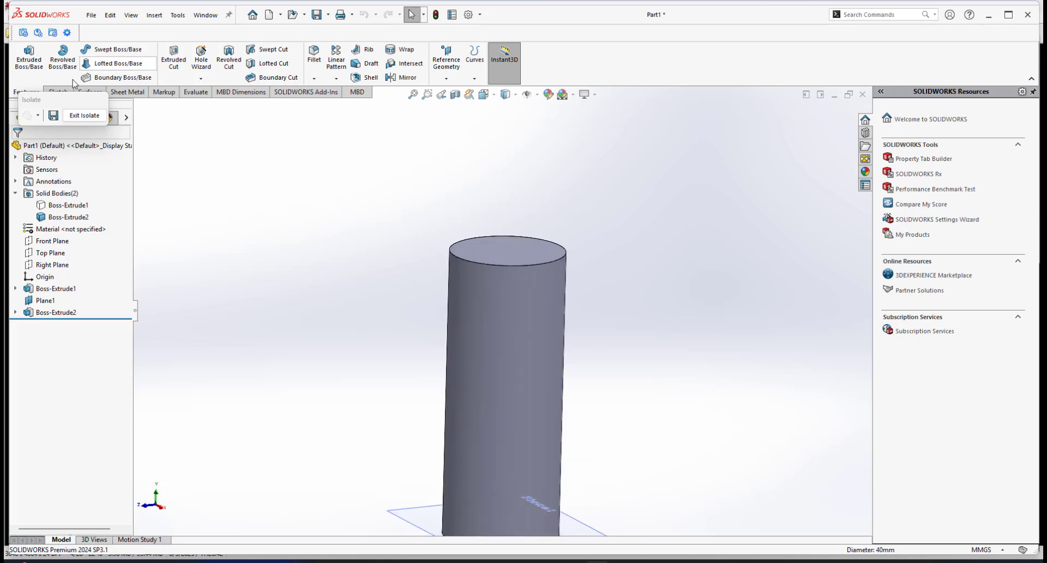
{"action": "left_click_drag", "start_coordinate": [602, 83], "coordinate": [613, 65]}
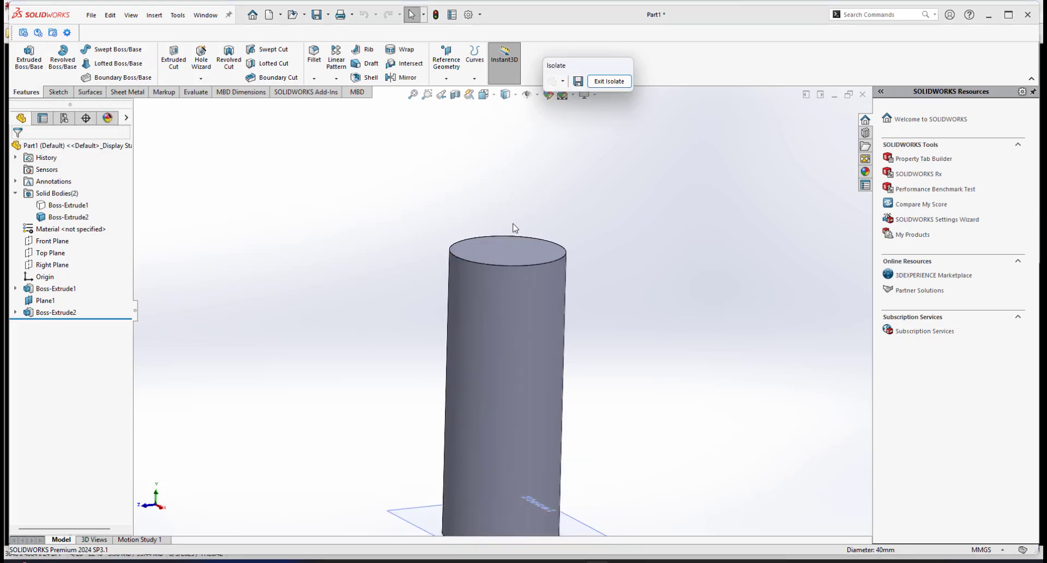
{"action": "scroll", "coordinate": [530, 271], "scroll_direction": "down", "scroll_amount": 1}
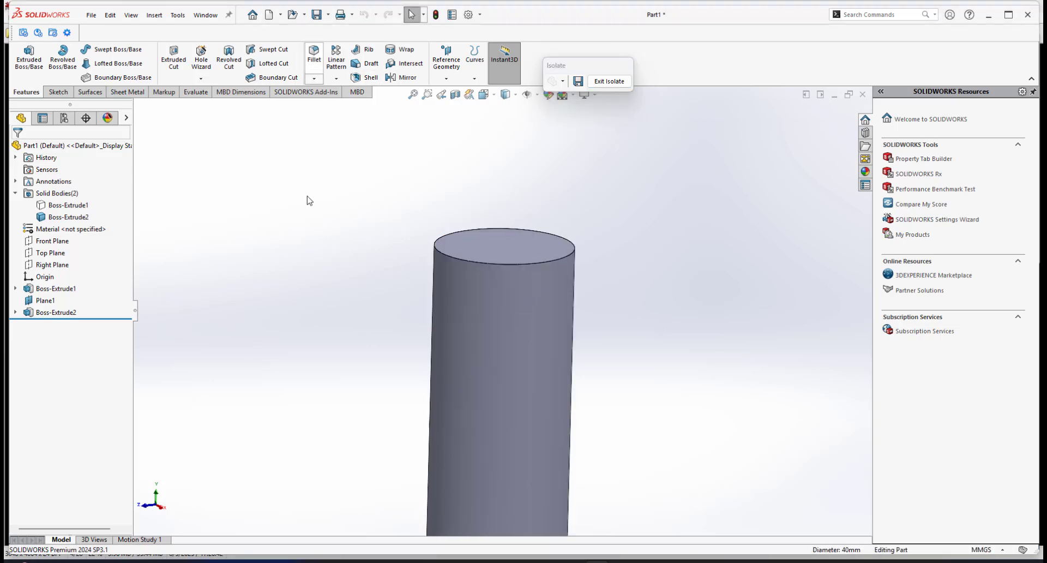
{"action": "left_click", "coordinate": [310, 56]}
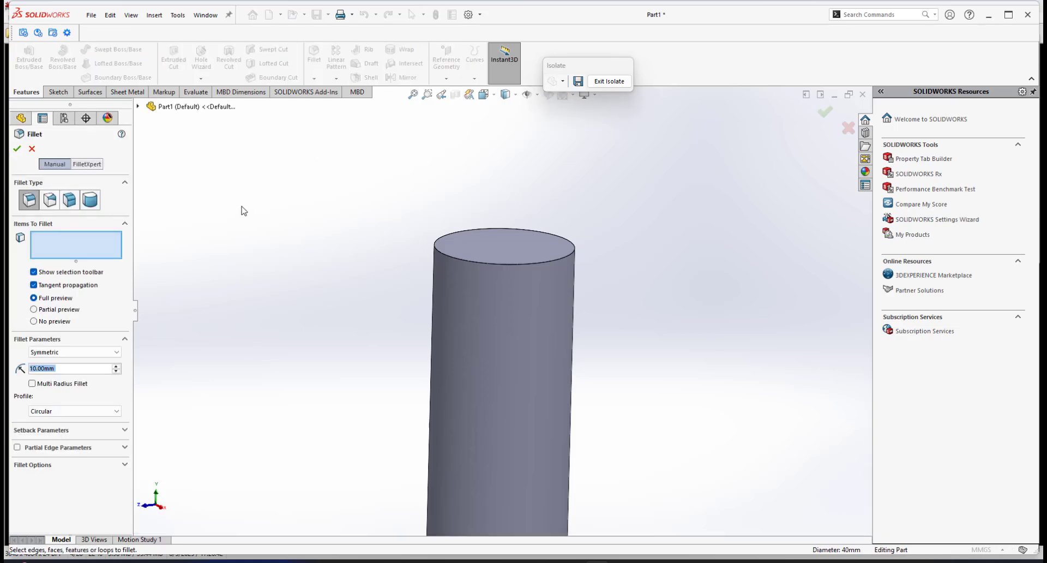
{"action": "left_click", "coordinate": [452, 260]}
{"action": "middle_click_drag", "start_coordinate": [449, 268], "coordinate": [503, 299]}
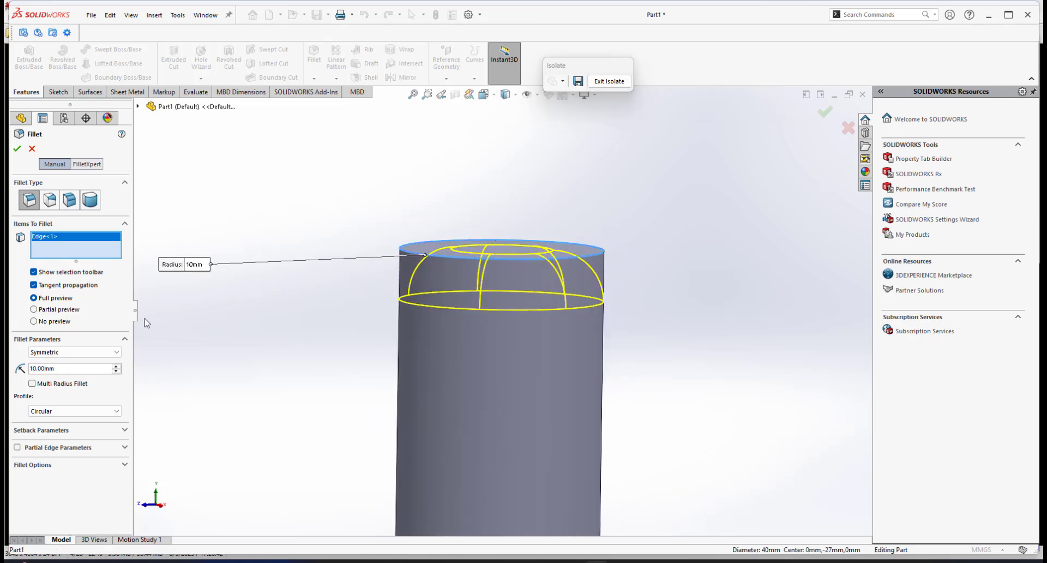
{"action": "left_click", "coordinate": [62, 354]}
{"action": "left_click", "coordinate": [45, 366]}
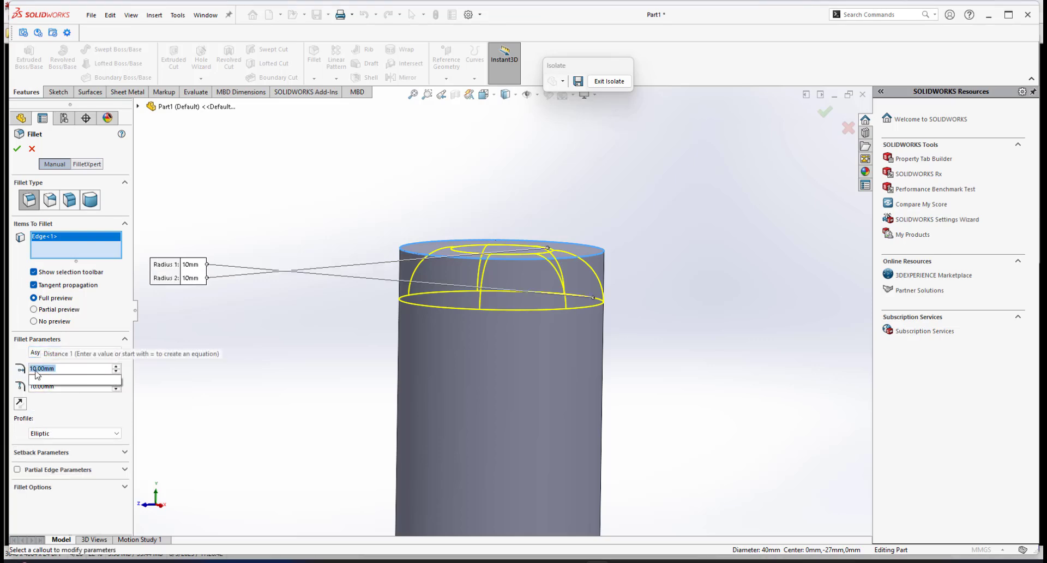
{"action": "type", "text": "5"}
{"action": "key", "text": "Return"}
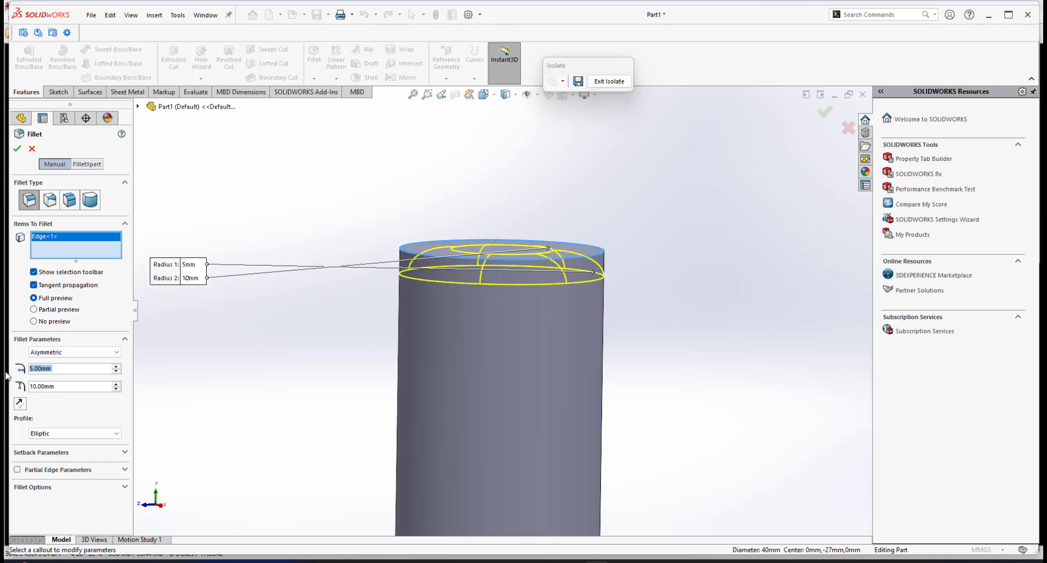
{"action": "double_click", "coordinate": [72, 386]}
{"action": "type", "text": "15"}
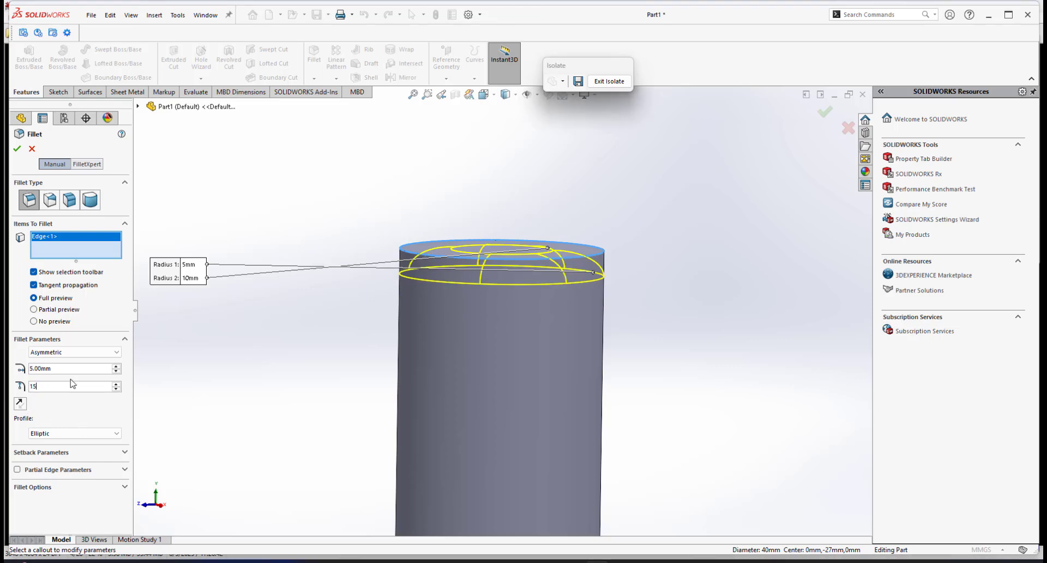
{"action": "key", "text": "Return"}
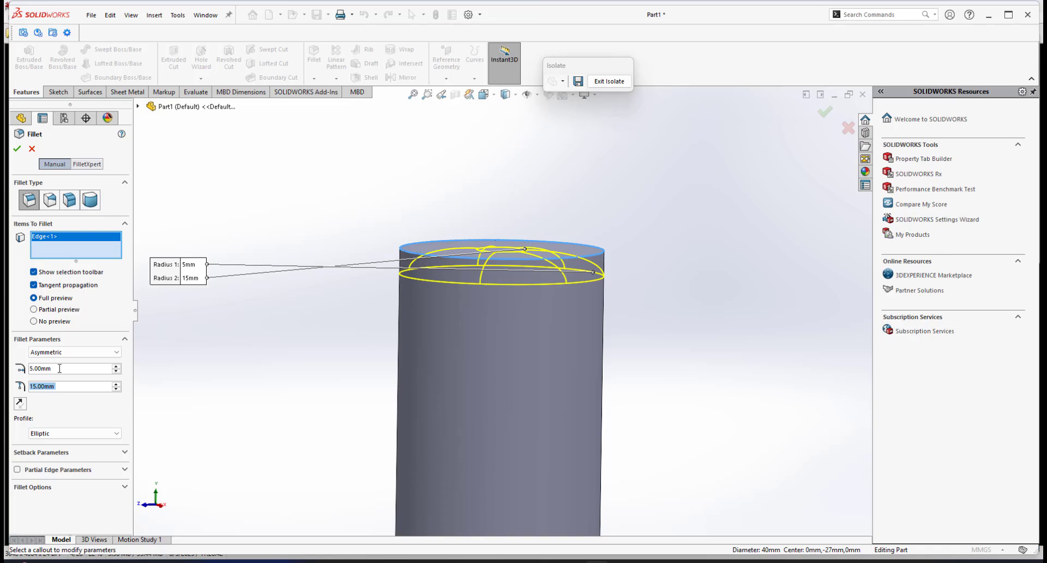
Swap the fillet distances so the first is 15 mm and the second 5 mm.
{"action": "double_click", "coordinate": [60, 367]}
{"action": "type", "text": "15"}
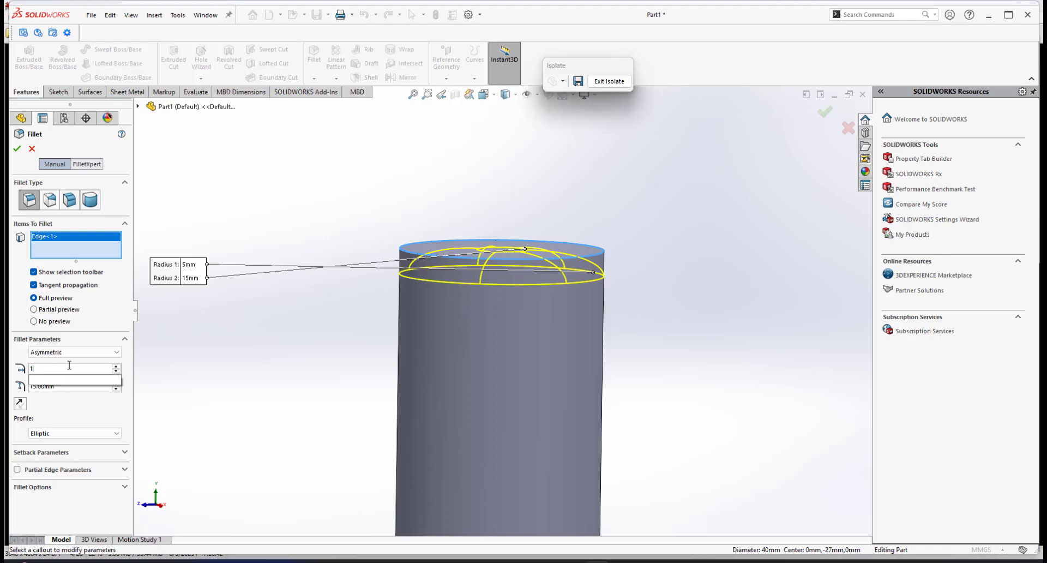
{"action": "key", "text": "Return"}
{"action": "double_click", "coordinate": [56, 386]}
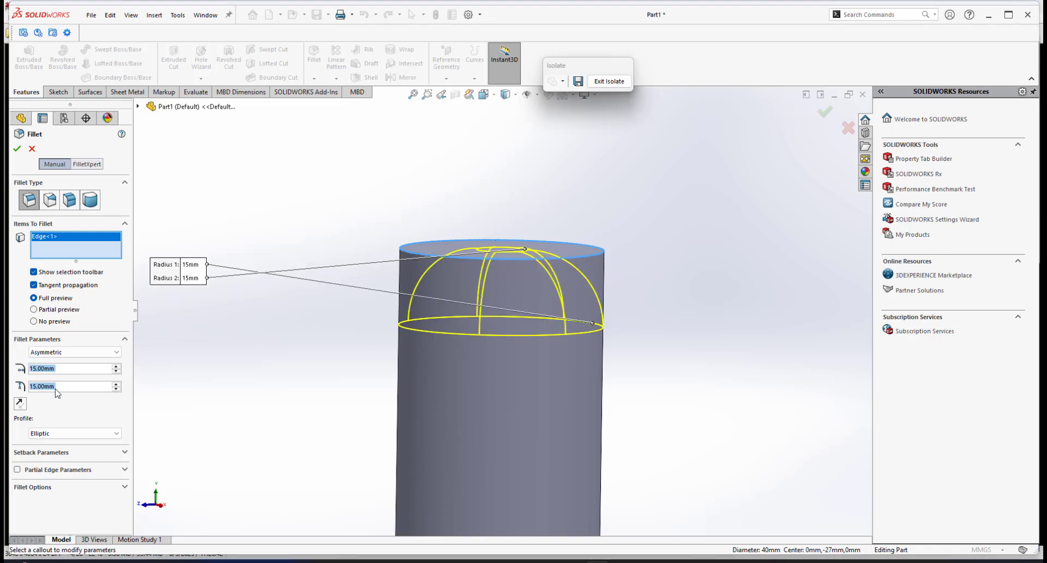
{"action": "type", "text": "5"}
{"action": "key", "text": "Return"}
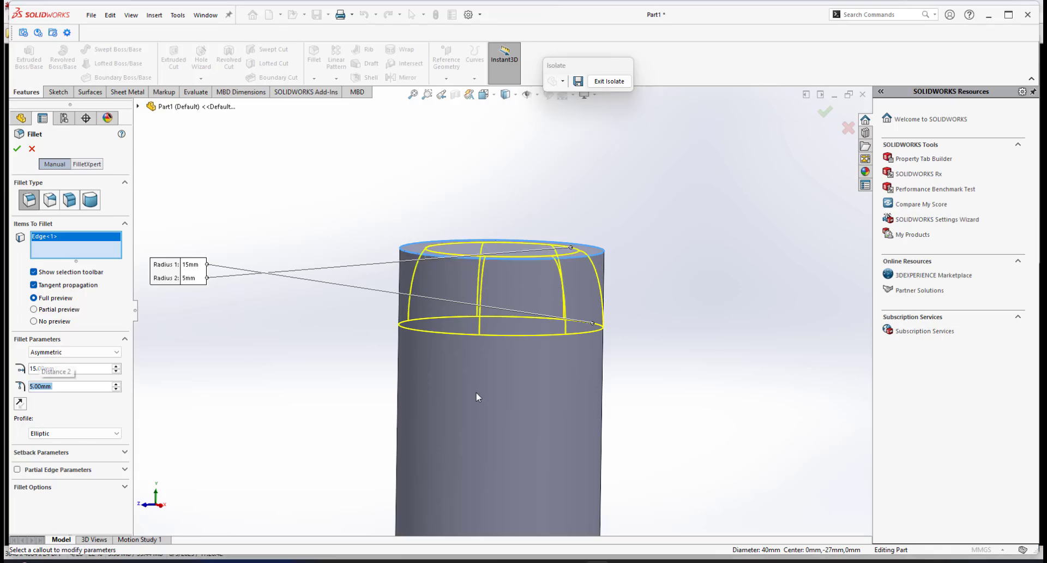
Compare the fillet preview against the reference photo in the image viewer, then return.
{"action": "middle_click_drag", "start_coordinate": [517, 355], "coordinate": [483, 271]}
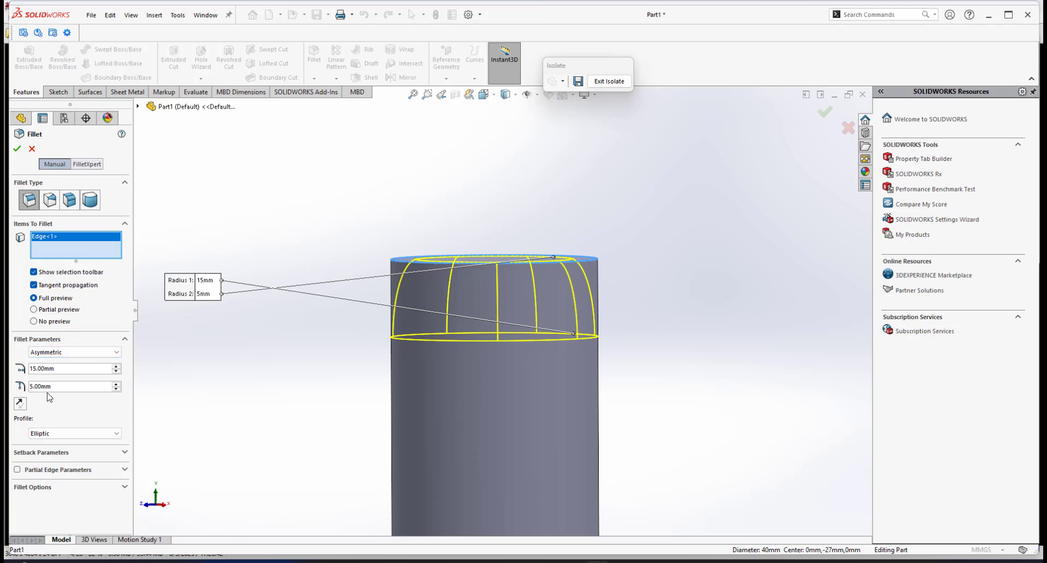
{"action": "scroll", "coordinate": [435, 316], "scroll_direction": "down", "scroll_amount": 1}
{"action": "middle_click_drag", "start_coordinate": [417, 254], "coordinate": [421, 258]}
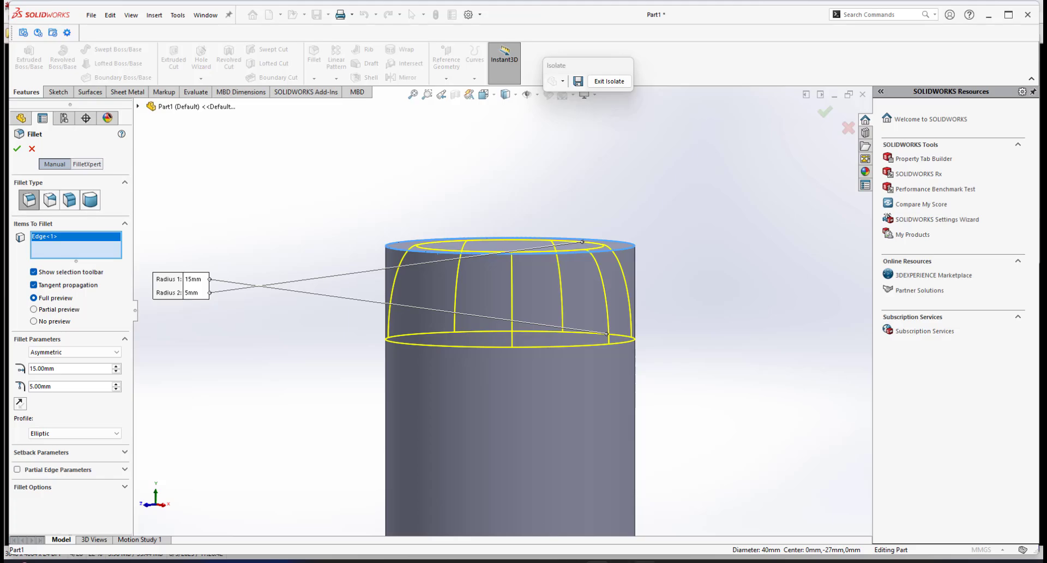
{"action": "left_click", "coordinate": [644, 561]}
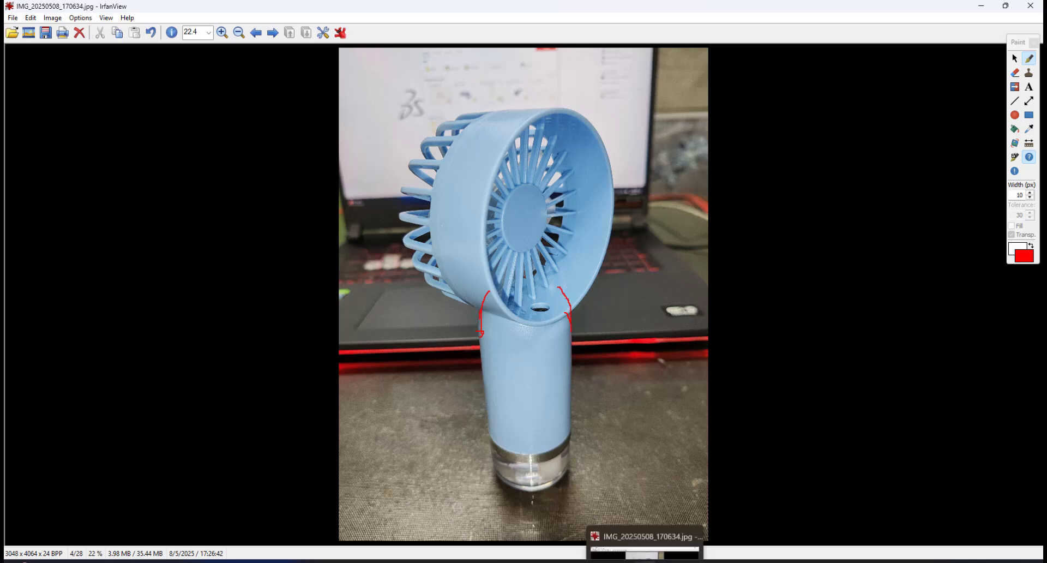
{"action": "mouse_move", "coordinate": [597, 561]}
{"action": "left_click", "coordinate": [635, 518]}
{"action": "scroll", "coordinate": [506, 328], "scroll_direction": "up", "scroll_amount": 3}
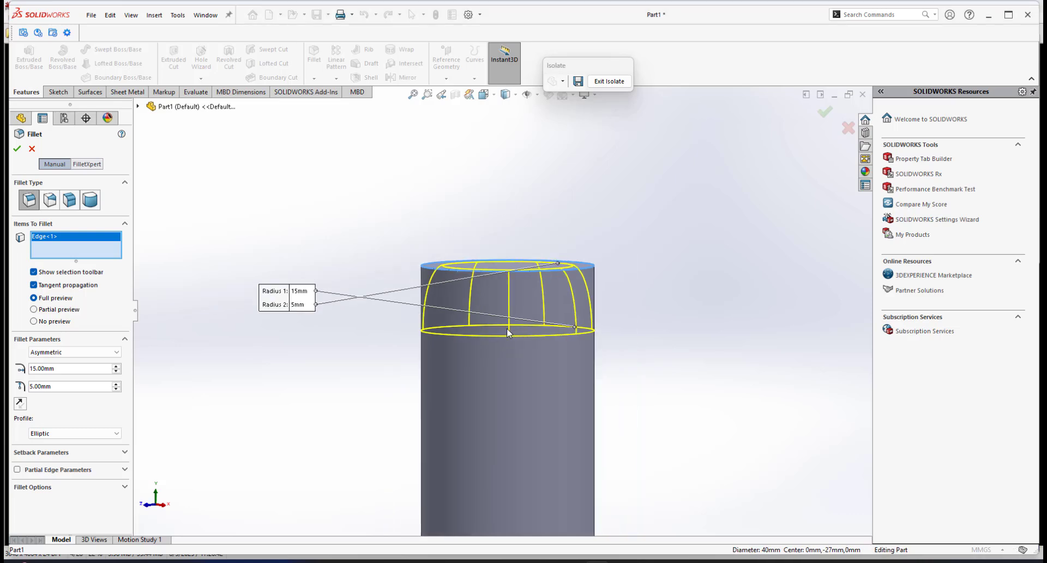
Confirm the asymmetric fillet on the handle's top edge.
{"action": "scroll", "coordinate": [493, 329], "scroll_direction": "down", "scroll_amount": 2}
{"action": "mouse_move", "coordinate": [493, 328]}
{"action": "middle_mouse_down"}
{"action": "mouse_move", "coordinate": [496, 320]}
{"action": "mouse_move", "coordinate": [492, 328]}
{"action": "middle_mouse_up"}
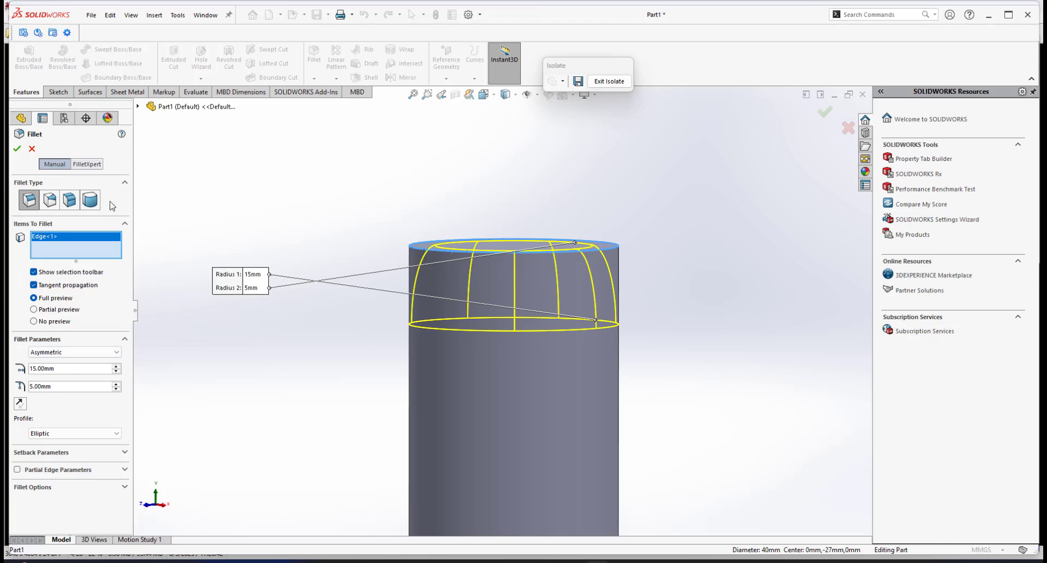
{"action": "left_click", "coordinate": [18, 150]}
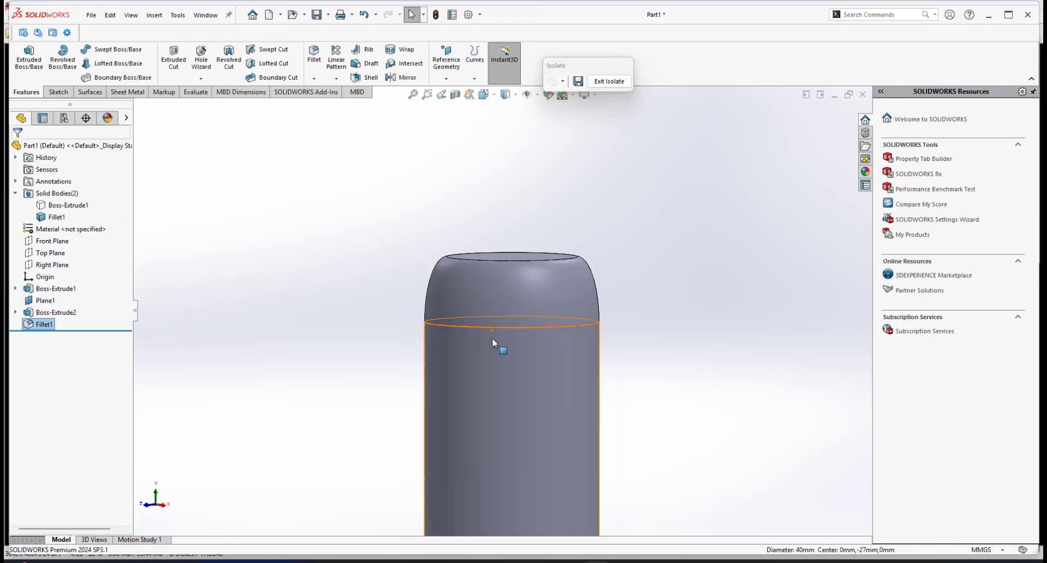
Exit isolation and examine where the filleted handle meets the fan head from several angles.
{"action": "middle_click_drag", "start_coordinate": [493, 338], "coordinate": [511, 319]}
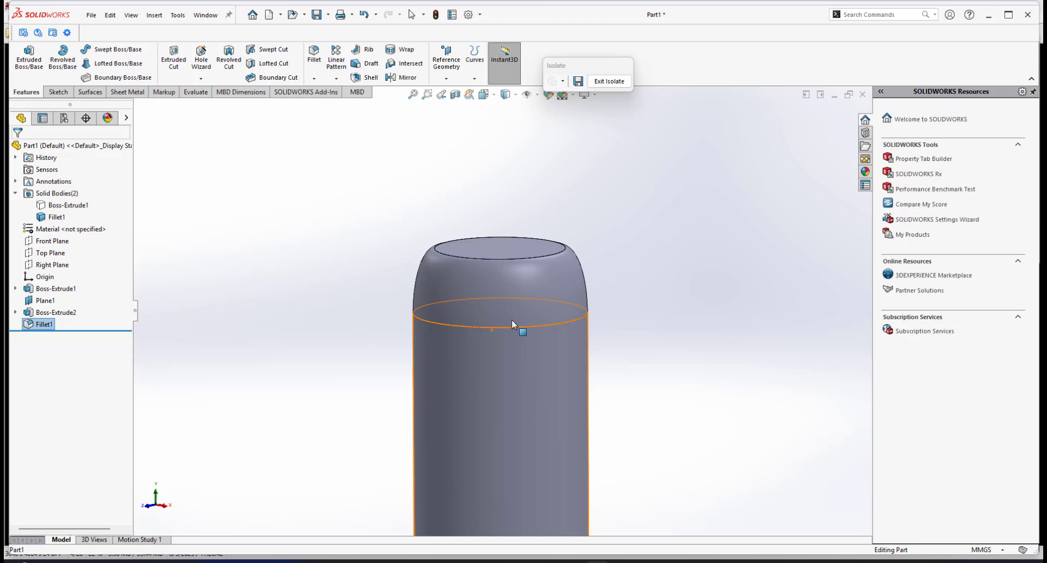
{"action": "left_click", "coordinate": [596, 82]}
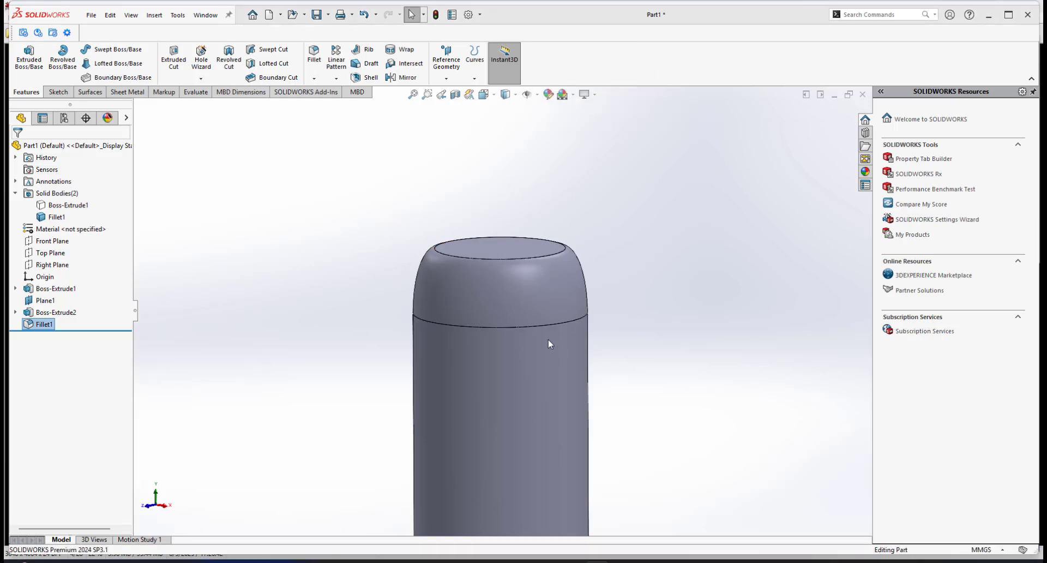
{"action": "scroll", "coordinate": [511, 339], "scroll_direction": "up", "scroll_amount": 3}
{"action": "middle_click_drag", "start_coordinate": [512, 339], "coordinate": [570, 322]}
{"action": "scroll", "coordinate": [556, 338], "scroll_direction": "up", "scroll_amount": 3}
{"action": "scroll", "coordinate": [570, 322], "scroll_direction": "up", "scroll_amount": 3}
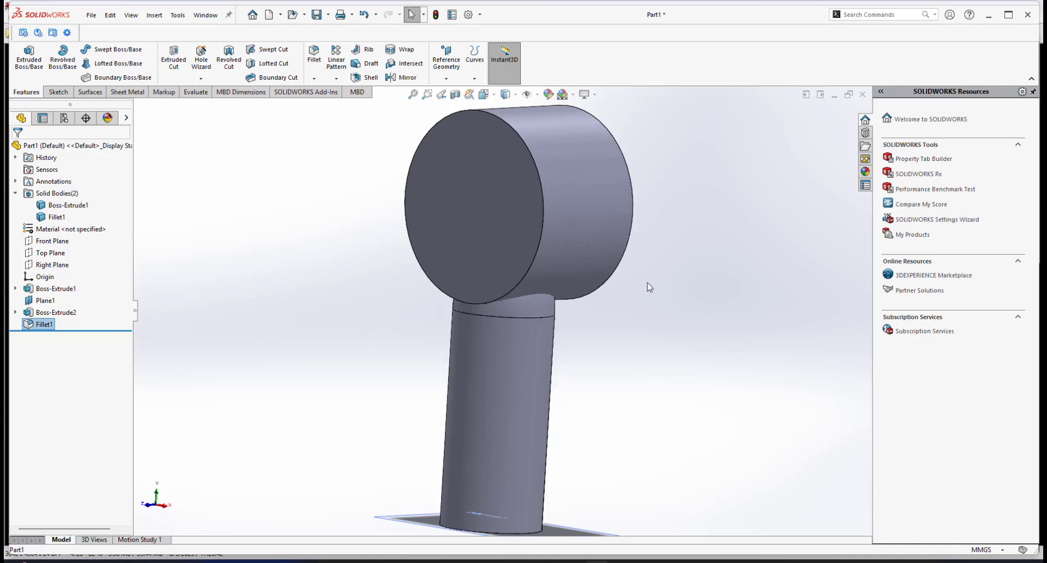
{"action": "scroll", "coordinate": [548, 245], "scroll_direction": "down", "scroll_amount": 3}
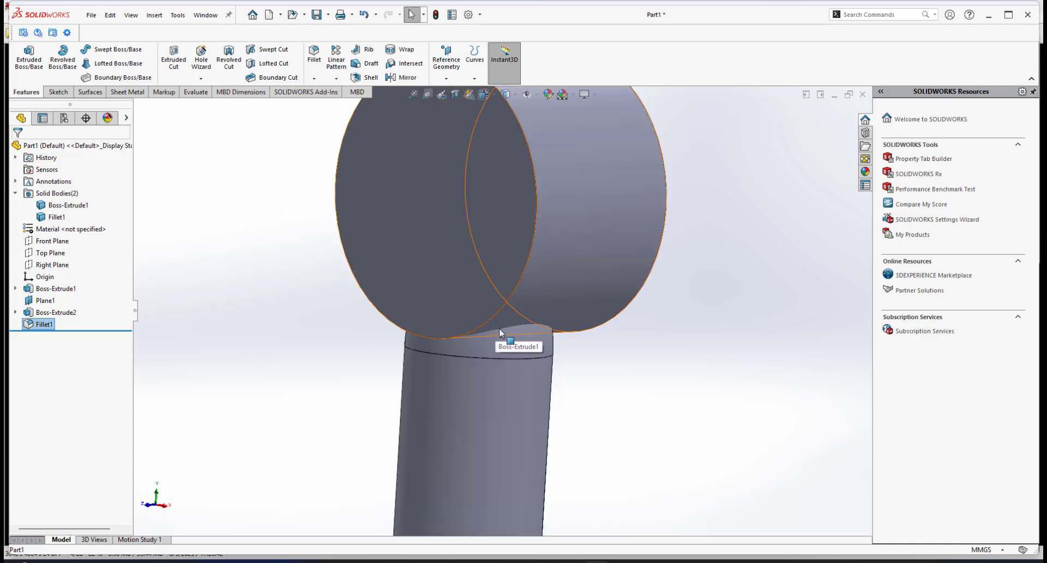
{"action": "scroll", "coordinate": [481, 402], "scroll_direction": "down", "scroll_amount": 4}
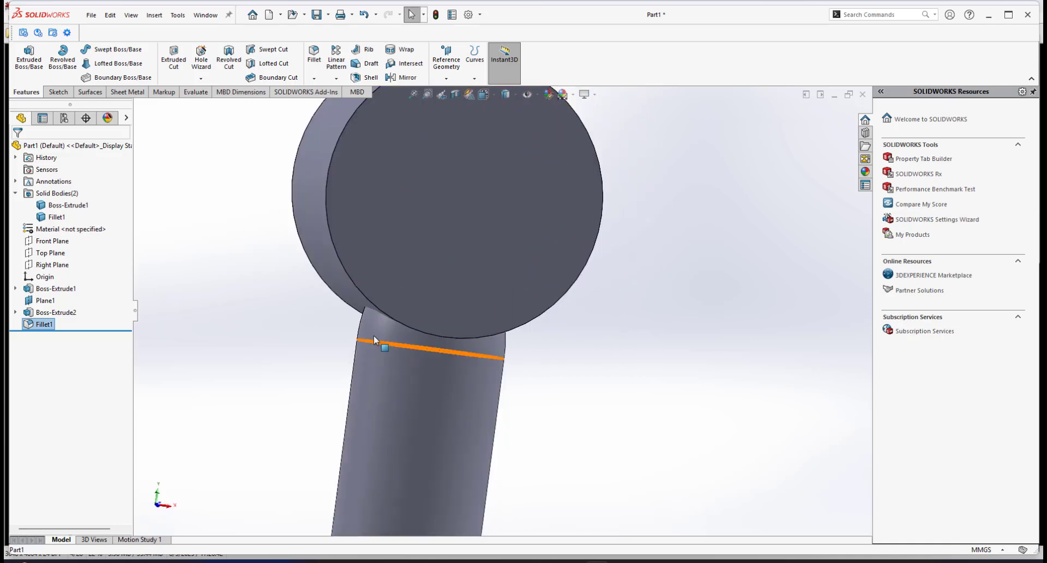
{"action": "scroll", "coordinate": [480, 402], "scroll_direction": "up", "scroll_amount": 4}
{"action": "middle_click_drag", "start_coordinate": [496, 365], "coordinate": [362, 338]}
{"action": "scroll", "coordinate": [494, 327], "scroll_direction": "up", "scroll_amount": 2}
{"action": "middle_click_drag", "start_coordinate": [599, 345], "coordinate": [639, 360]}
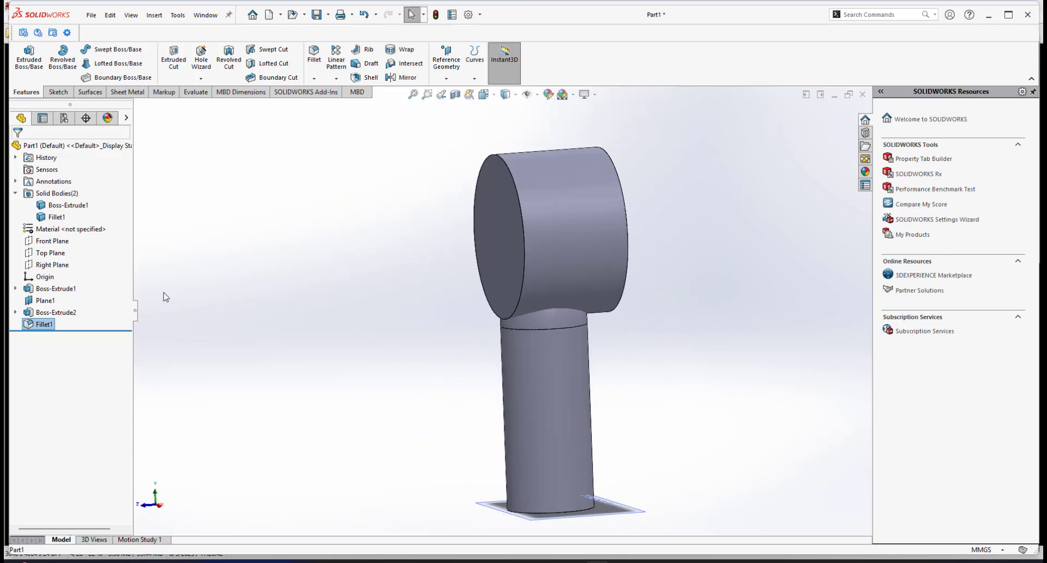
Isolate the handle body and edit the fillet, setting its distances to 16 mm and 7 mm.
{"action": "right_click", "coordinate": [561, 376]}
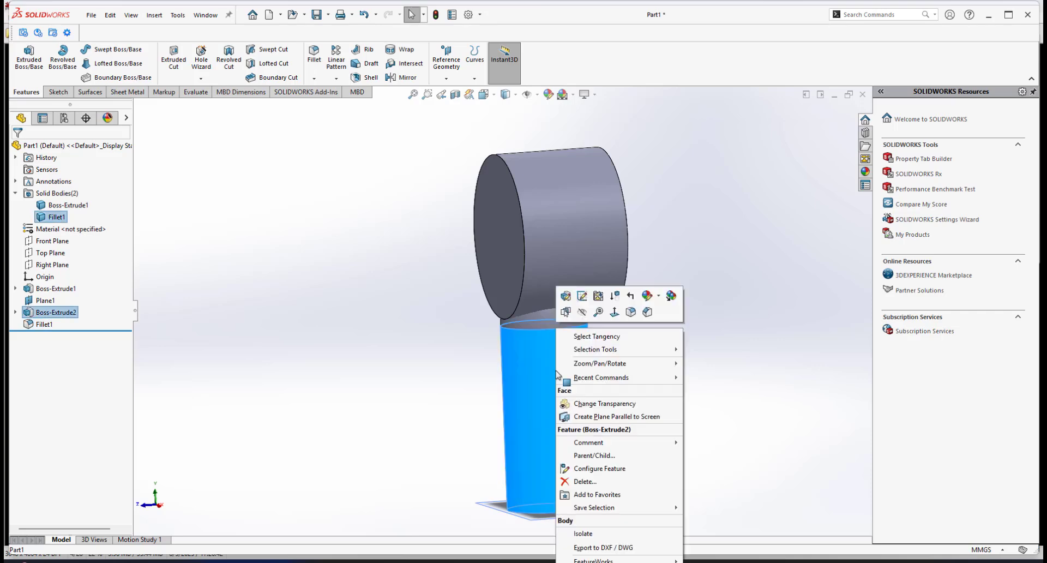
{"action": "left_click", "coordinate": [267, 342]}
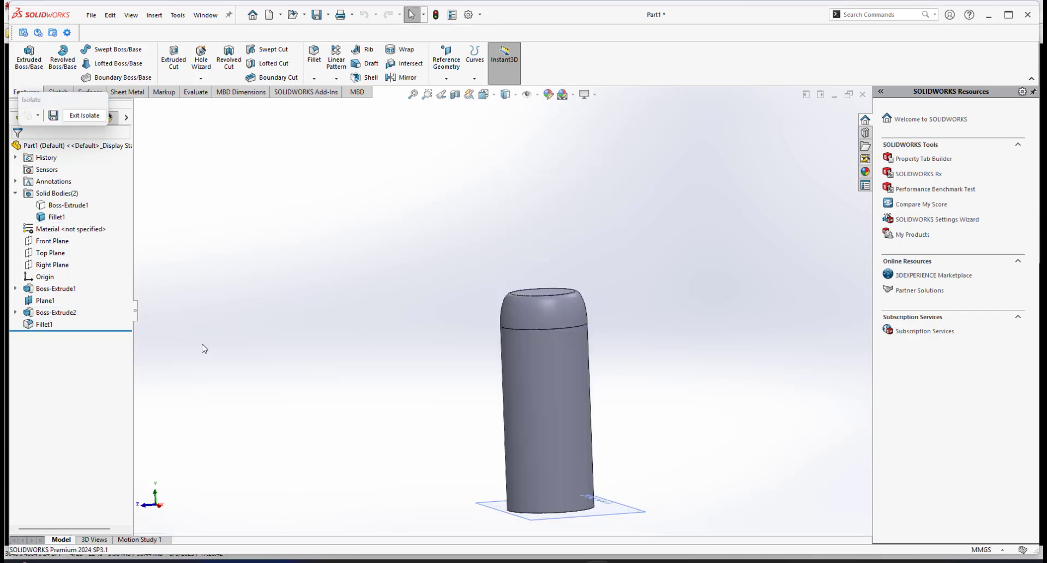
{"action": "left_click", "coordinate": [44, 325]}
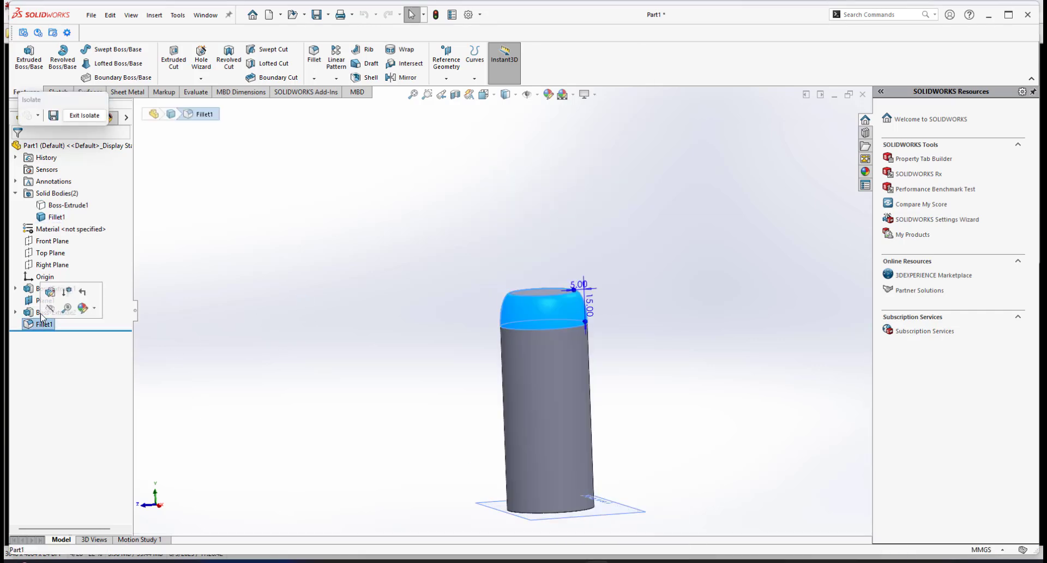
{"action": "scroll", "coordinate": [551, 308], "scroll_direction": "down", "scroll_amount": 4}
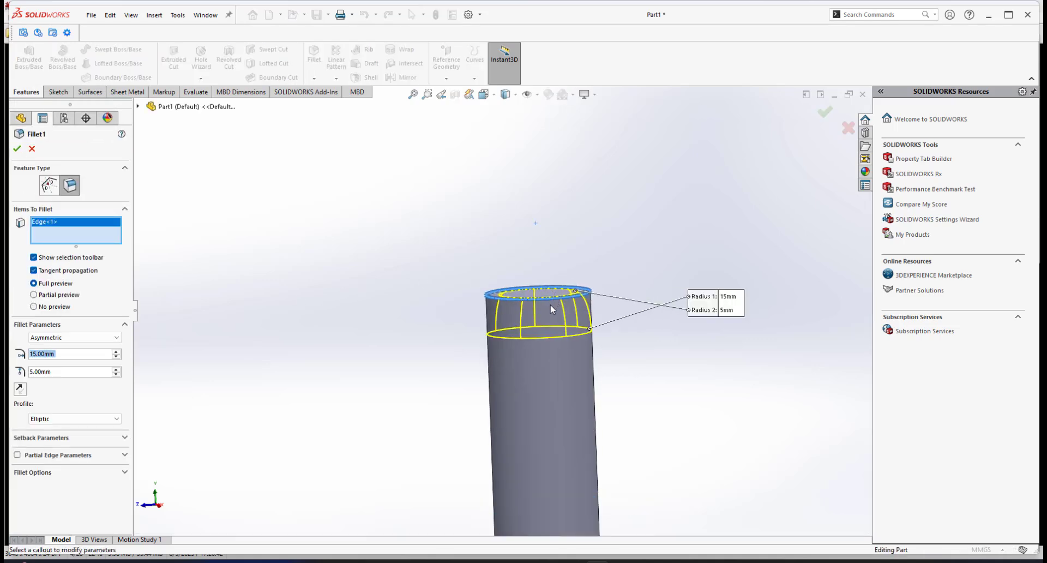
{"action": "left_click", "coordinate": [58, 372]}
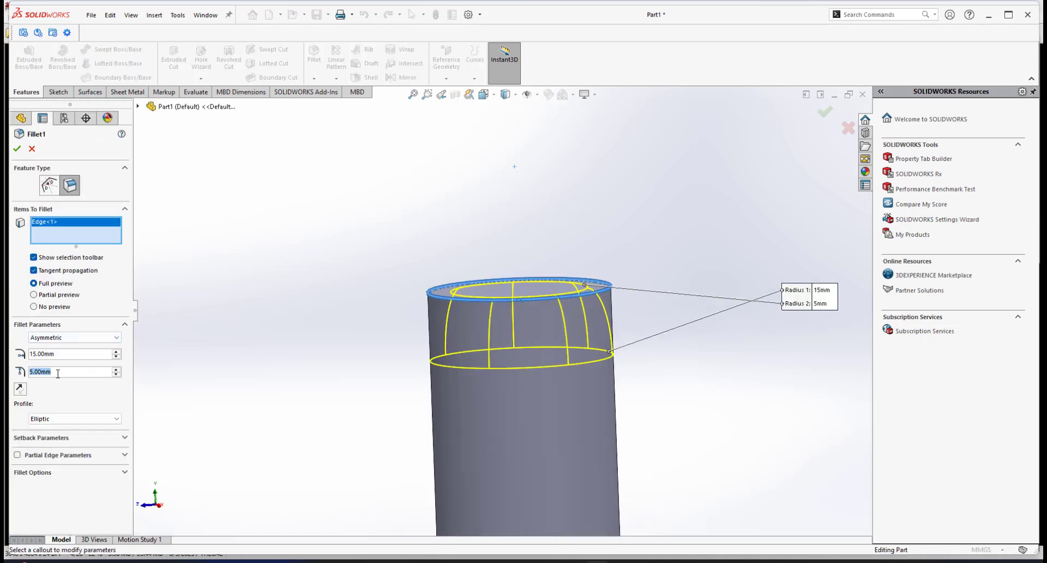
{"action": "type", "text": "7"}
{"action": "key", "text": "Return"}
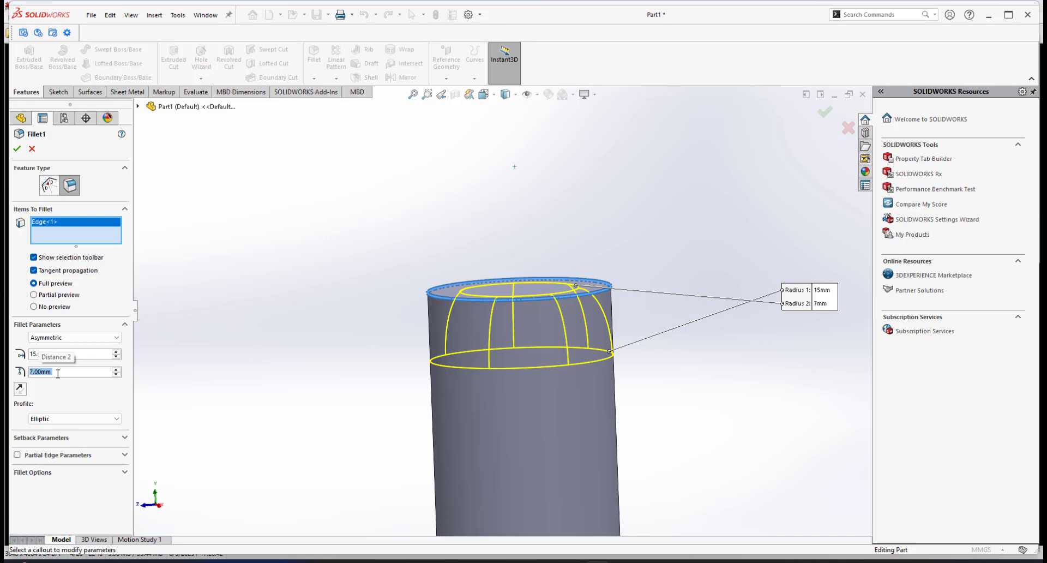
{"action": "left_click", "coordinate": [55, 354]}
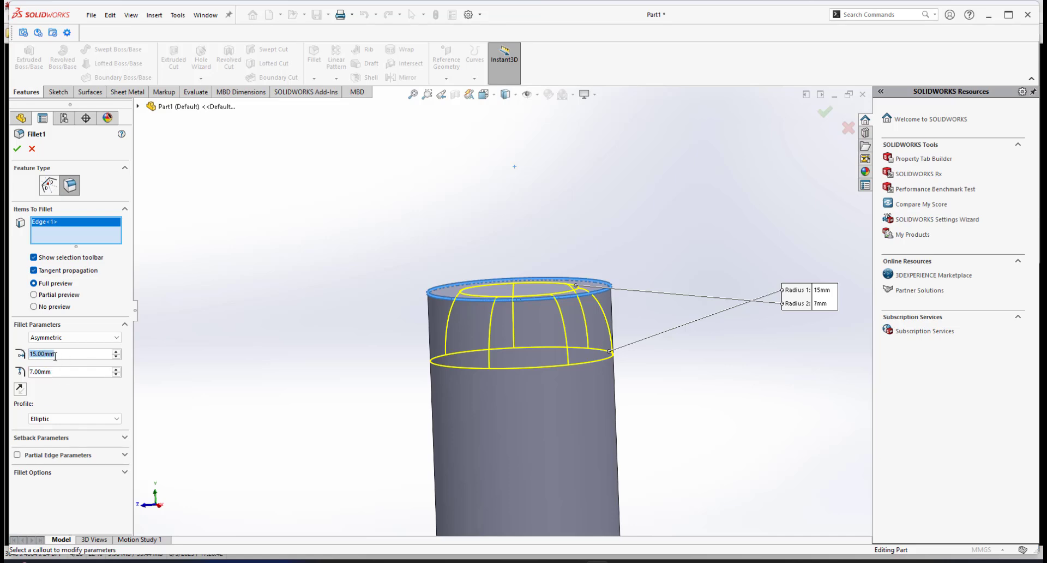
{"action": "type", "text": "16"}
{"action": "key", "text": "Return"}
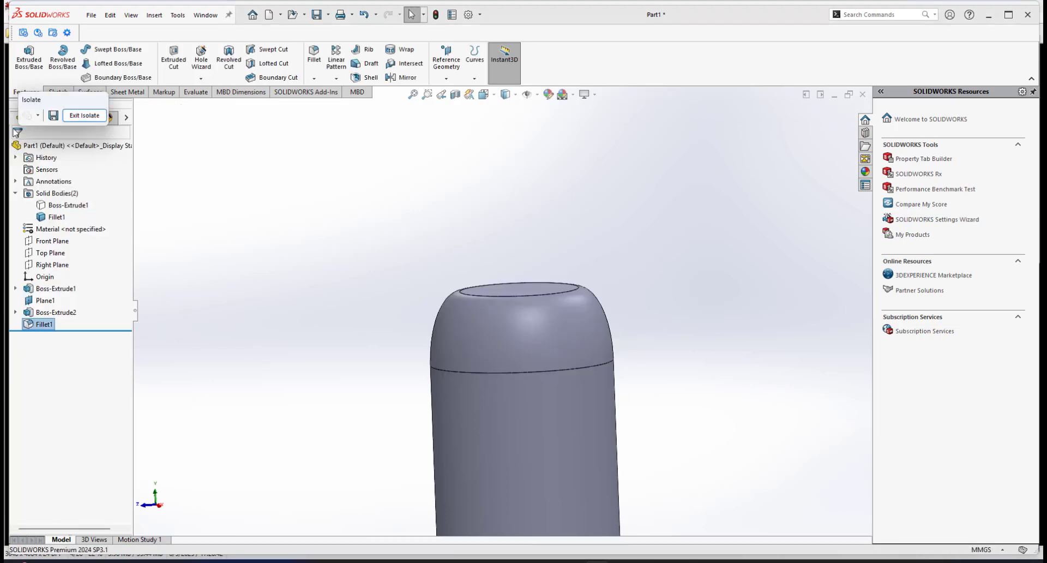
Exit isolation and view the whole model with the handle and fan head.
{"action": "left_click", "coordinate": [91, 118]}
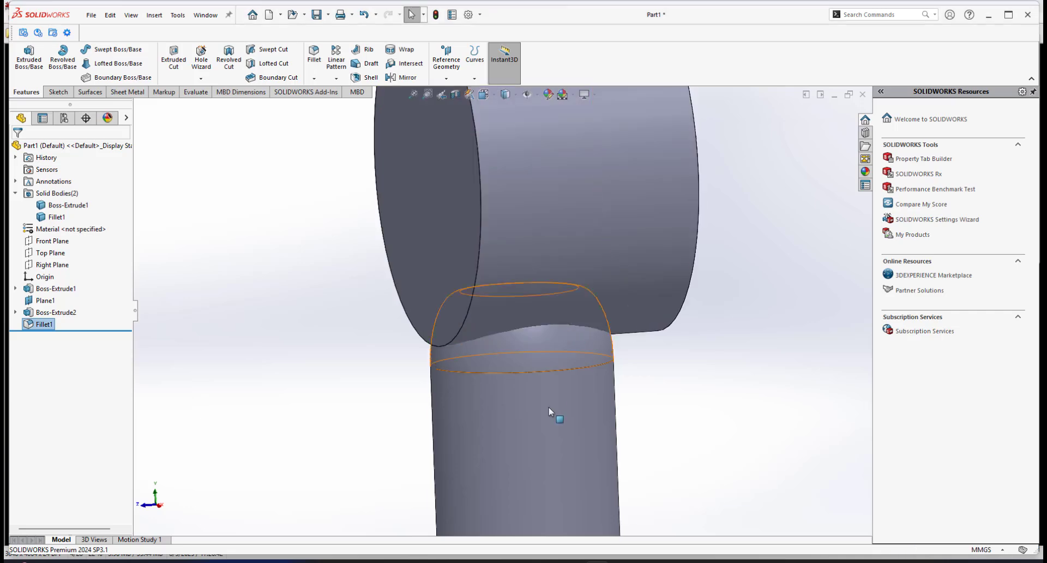
{"action": "middle_click_drag", "start_coordinate": [496, 381], "coordinate": [523, 240]}
{"action": "scroll", "coordinate": [523, 238], "scroll_direction": "down", "scroll_amount": 1}
{"action": "scroll", "coordinate": [567, 419], "scroll_direction": "up", "scroll_amount": 3}
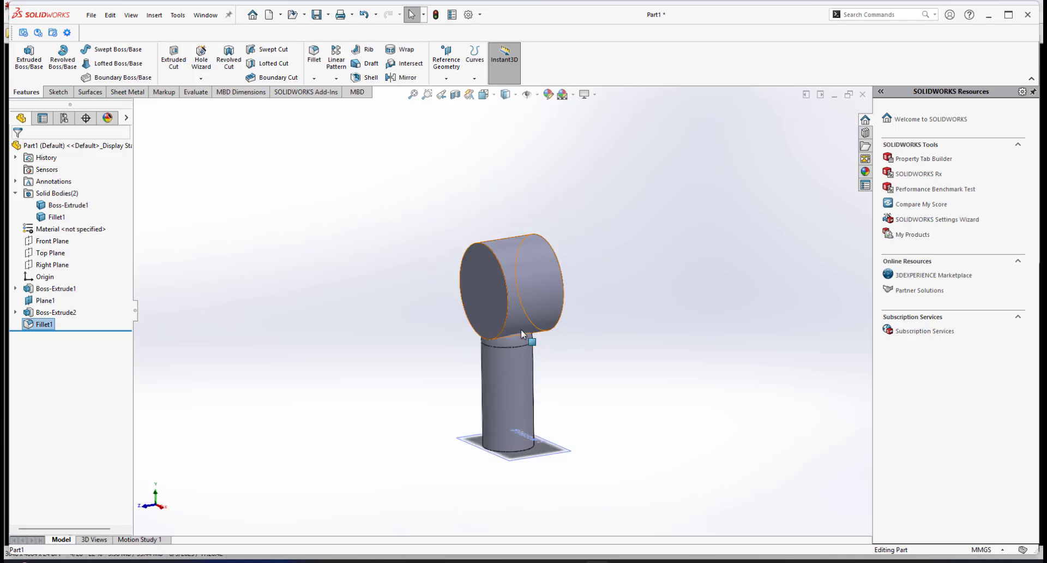
Combine the fan head and the handle into one solid body using the Add operation.
{"action": "scroll", "coordinate": [508, 371], "scroll_direction": "down", "scroll_amount": 2}
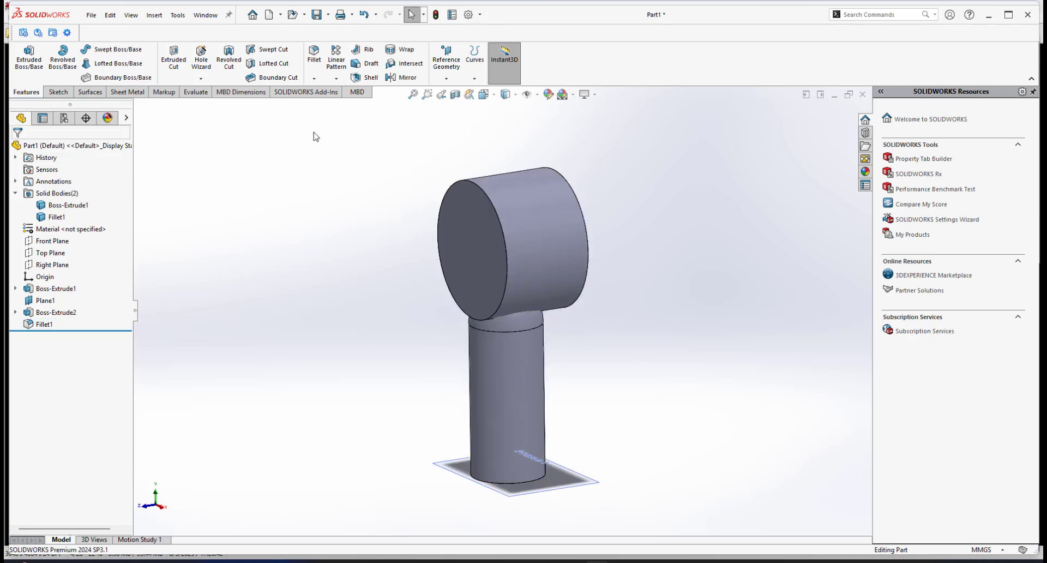
{"action": "left_click", "coordinate": [155, 16]}
{"action": "mouse_move", "coordinate": [180, 58]}
{"action": "left_click", "coordinate": [294, 322]}
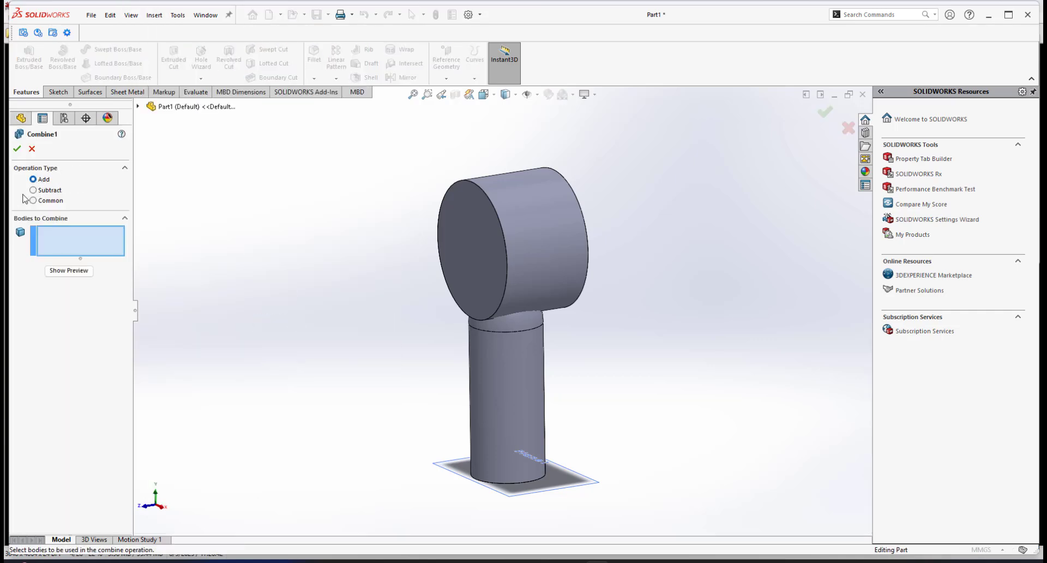
{"action": "left_click", "coordinate": [530, 273]}
{"action": "left_click", "coordinate": [523, 378]}
{"action": "left_click", "coordinate": [17, 148]}
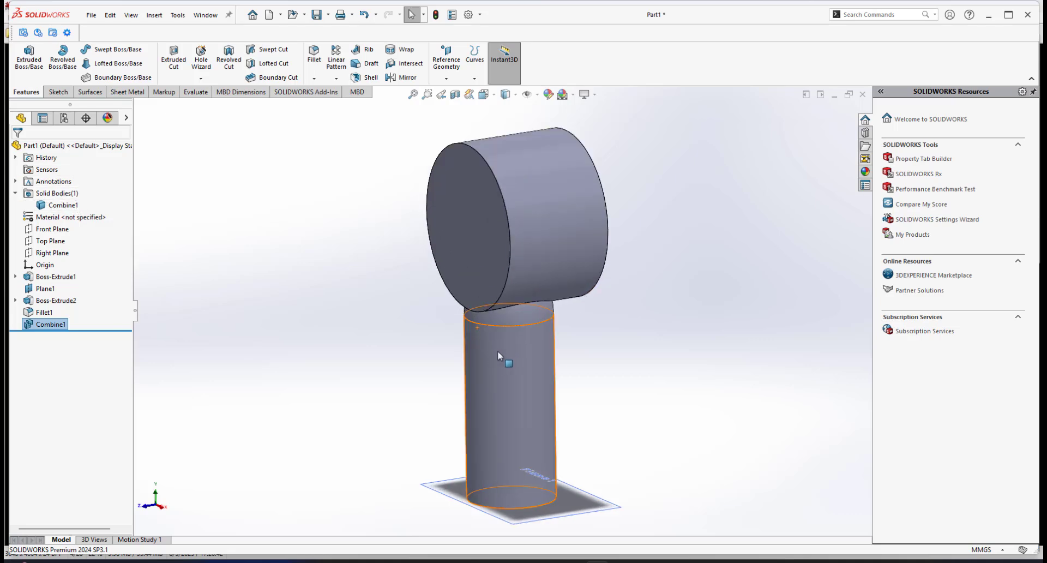
Save the part as a new file named main body2 instead of replacing the existing main body file.
{"action": "middle_click_drag", "start_coordinate": [498, 357], "coordinate": [535, 282]}
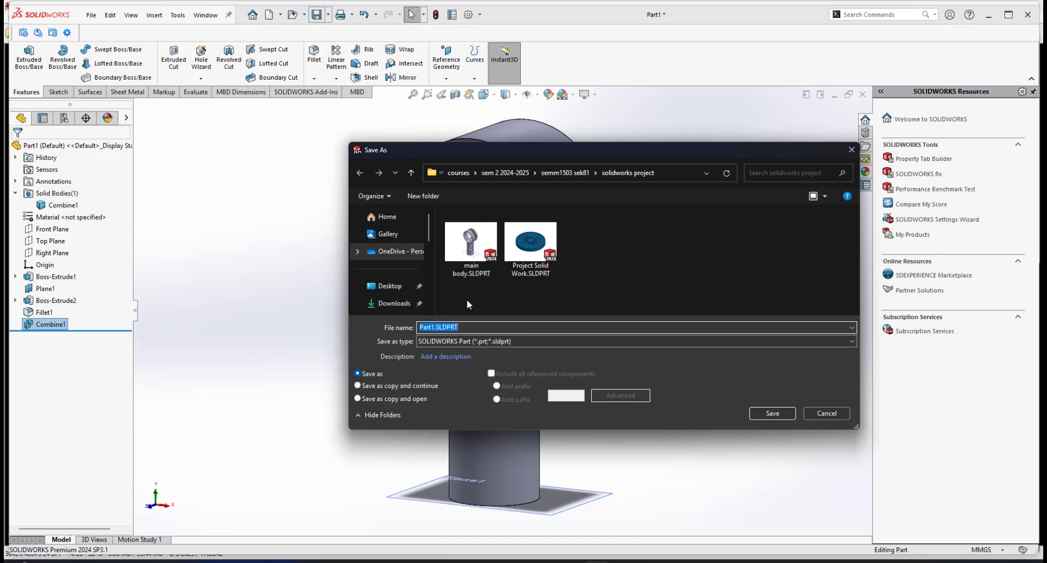
{"action": "type", "text": "main body"}
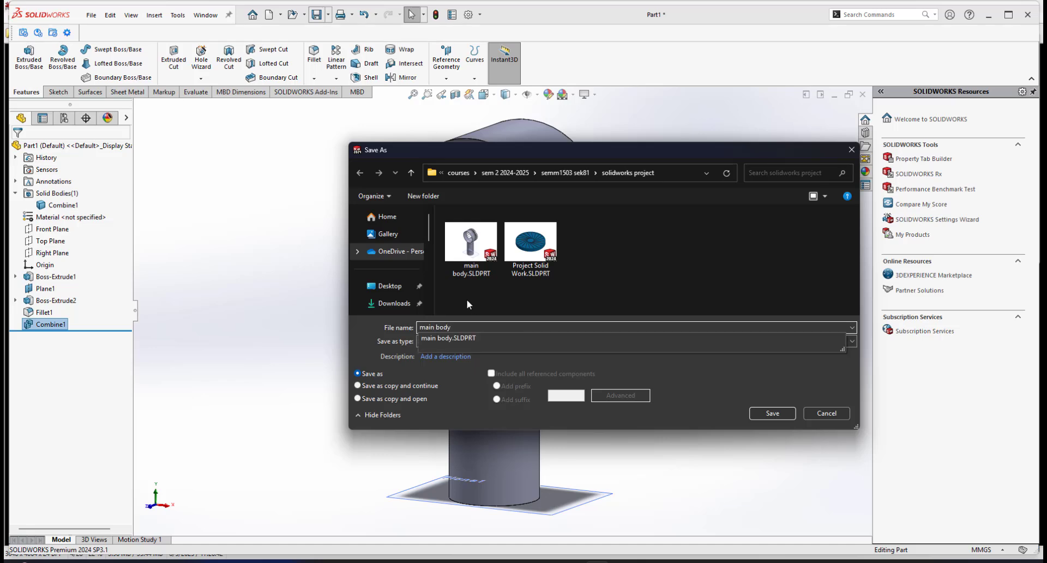
{"action": "left_click", "coordinate": [768, 412]}
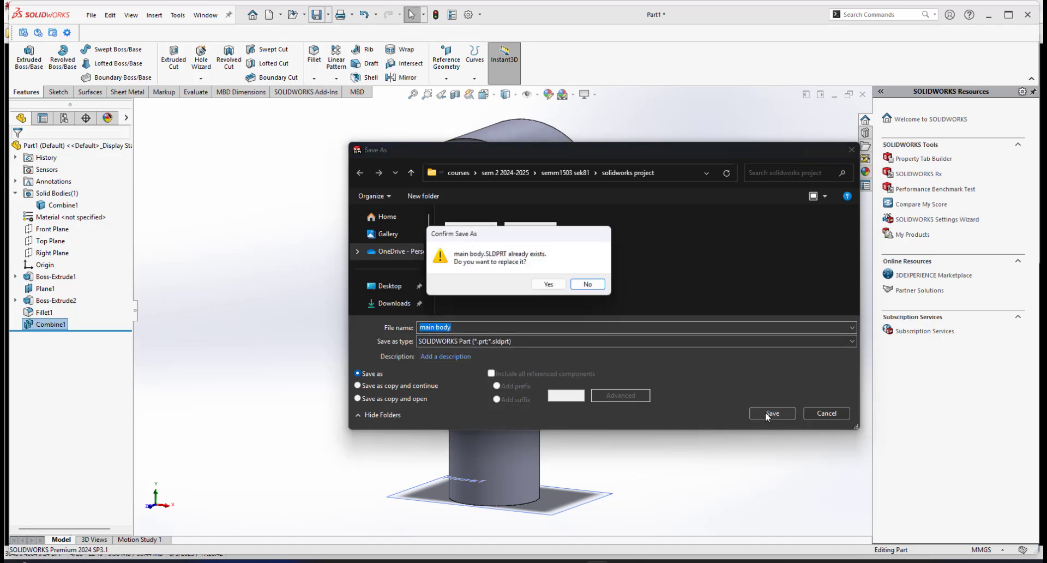
{"action": "left_click", "coordinate": [590, 285]}
{"action": "left_click", "coordinate": [499, 326]}
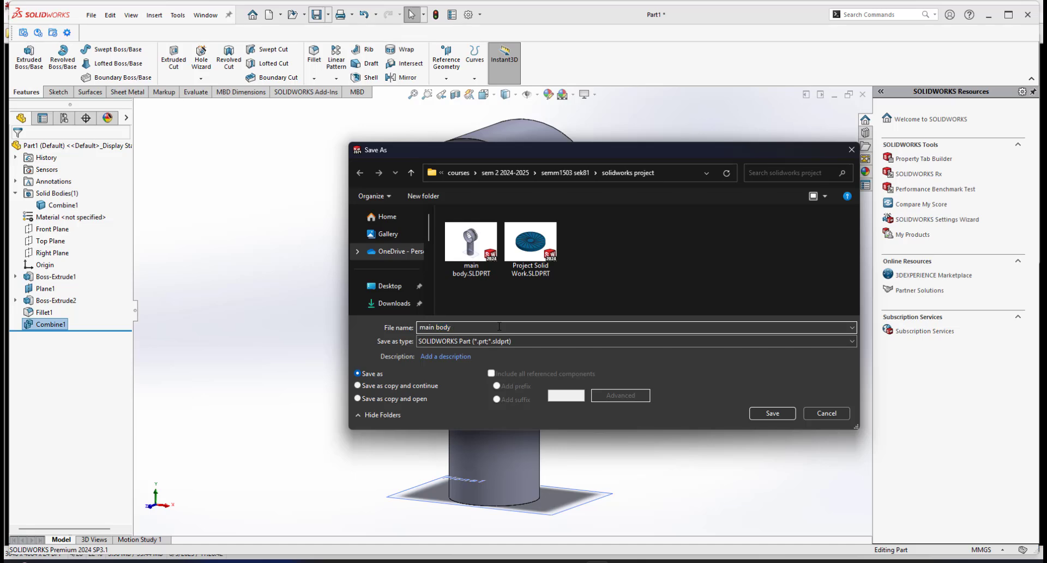
{"action": "left_click", "coordinate": [769, 412]}
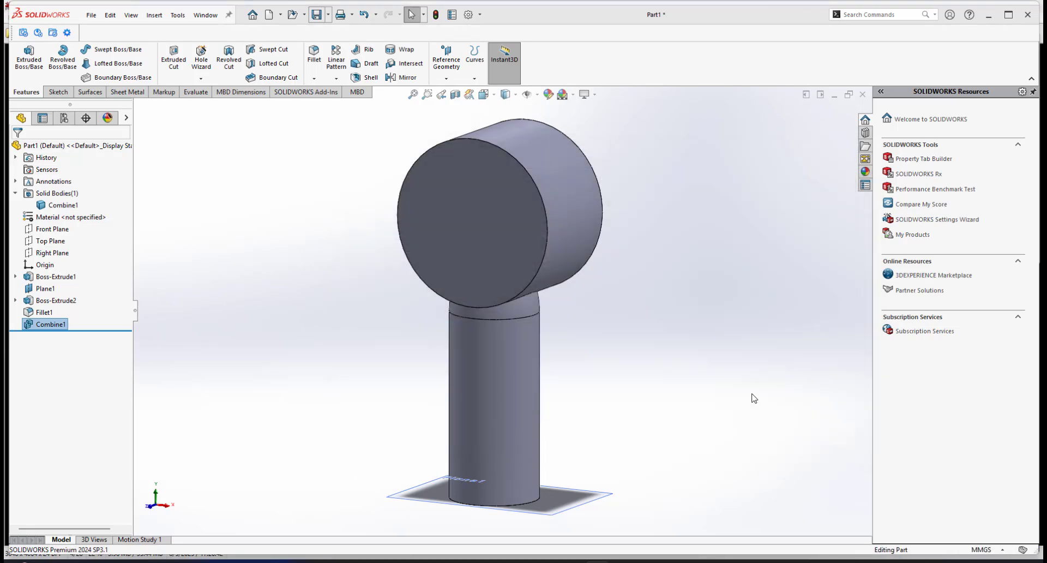
Examine the combined model from several angles and consult the reference photo for the base band's height.
{"action": "scroll", "coordinate": [534, 294], "scroll_direction": "up", "scroll_amount": 3}
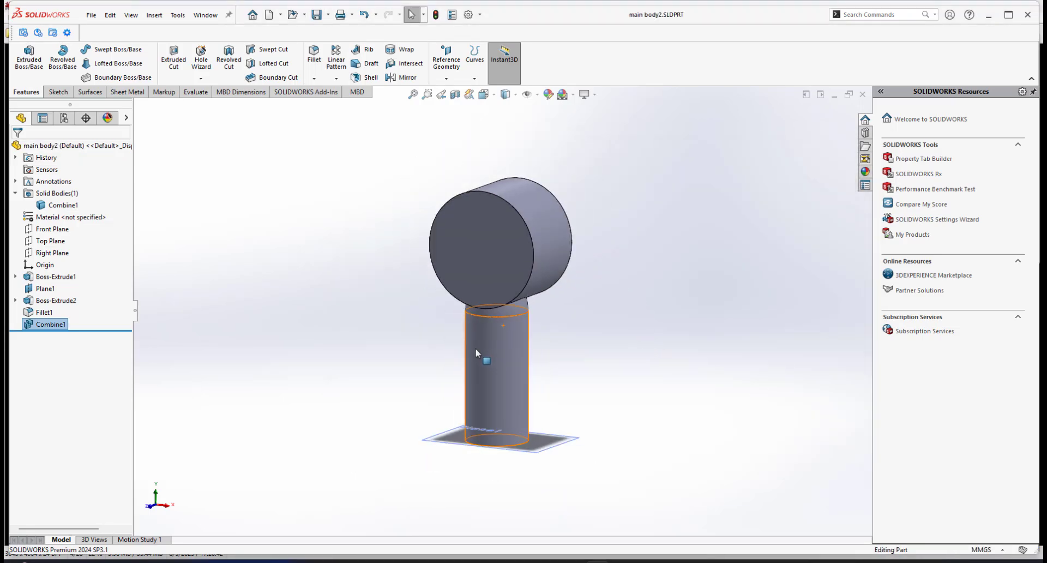
{"action": "scroll", "coordinate": [501, 269], "scroll_direction": "down", "scroll_amount": 3}
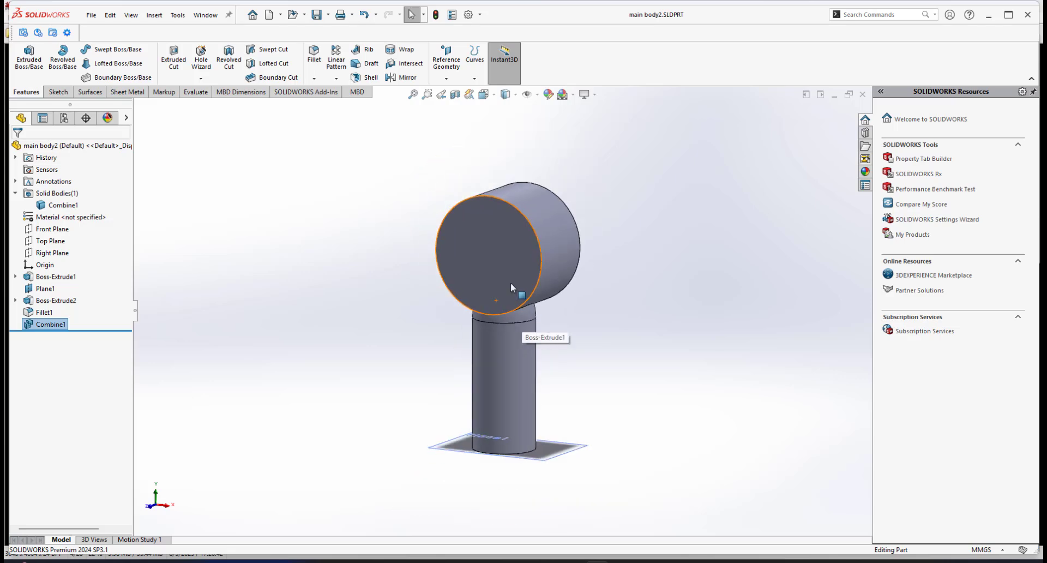
{"action": "middle_click_drag", "start_coordinate": [515, 334], "coordinate": [479, 351]}
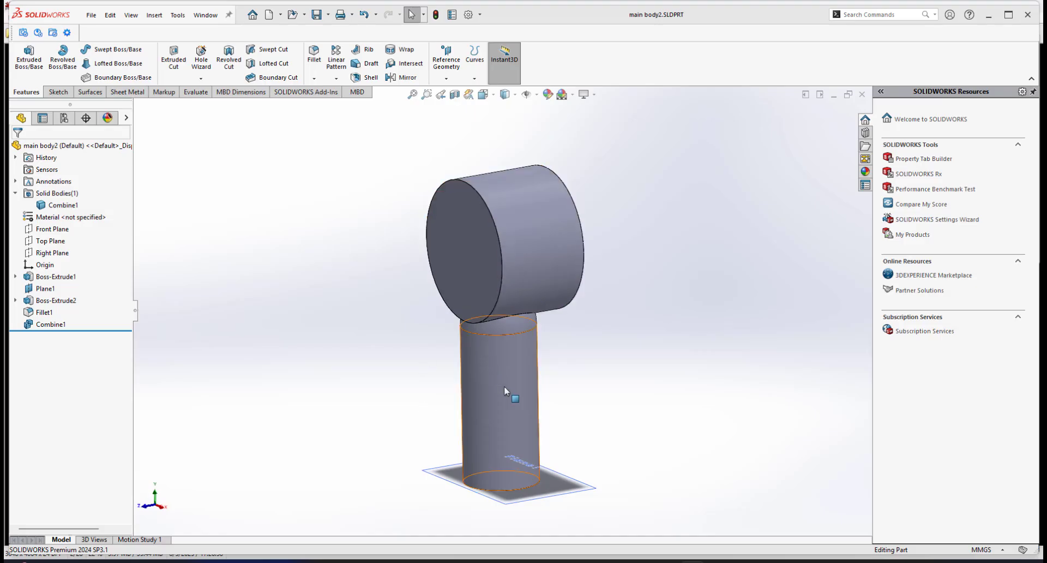
{"action": "scroll", "coordinate": [510, 360], "scroll_direction": "up", "scroll_amount": 1}
{"action": "scroll", "coordinate": [510, 358], "scroll_direction": "down", "scroll_amount": 1}
{"action": "scroll", "coordinate": [510, 359], "scroll_direction": "up", "scroll_amount": 1}
{"action": "scroll", "coordinate": [540, 392], "scroll_direction": "down", "scroll_amount": 1}
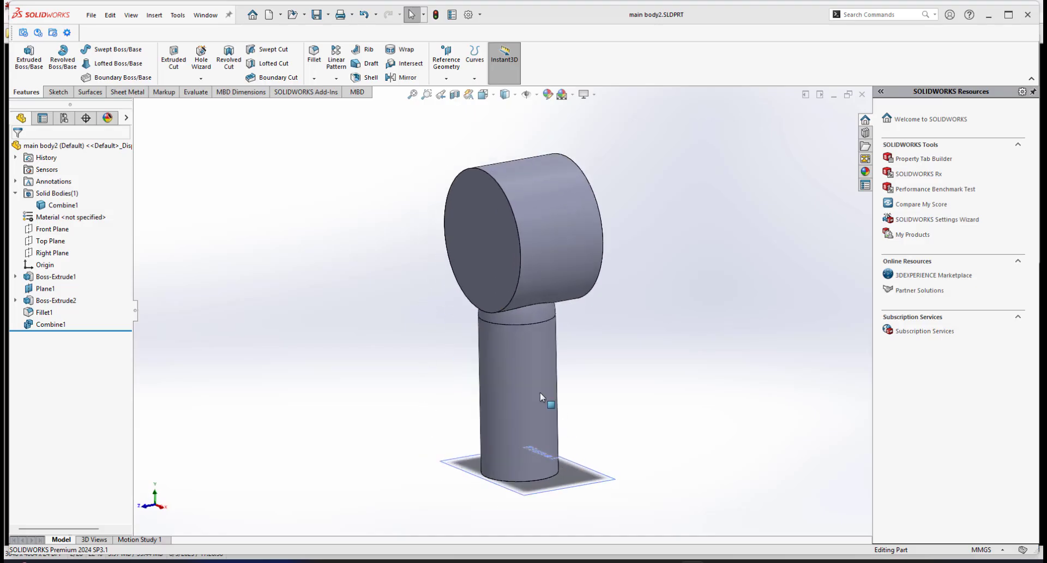
{"action": "left_click", "coordinate": [644, 561]}
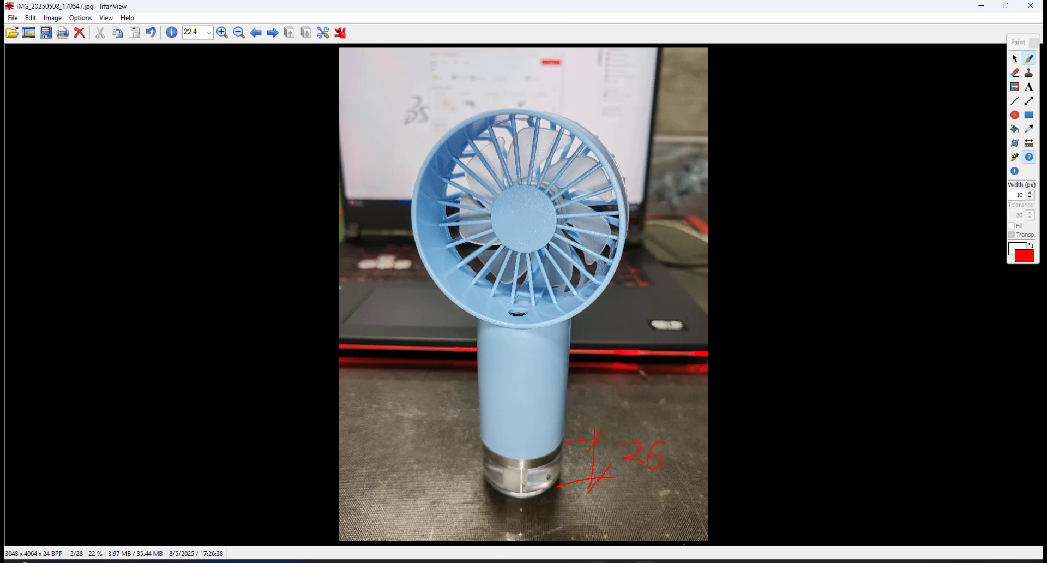
{"action": "left_click", "coordinate": [597, 561]}
Create a reference plane offset 26 mm from Plane1 across the lower handle.
{"action": "scroll", "coordinate": [579, 480], "scroll_direction": "down", "scroll_amount": 2}
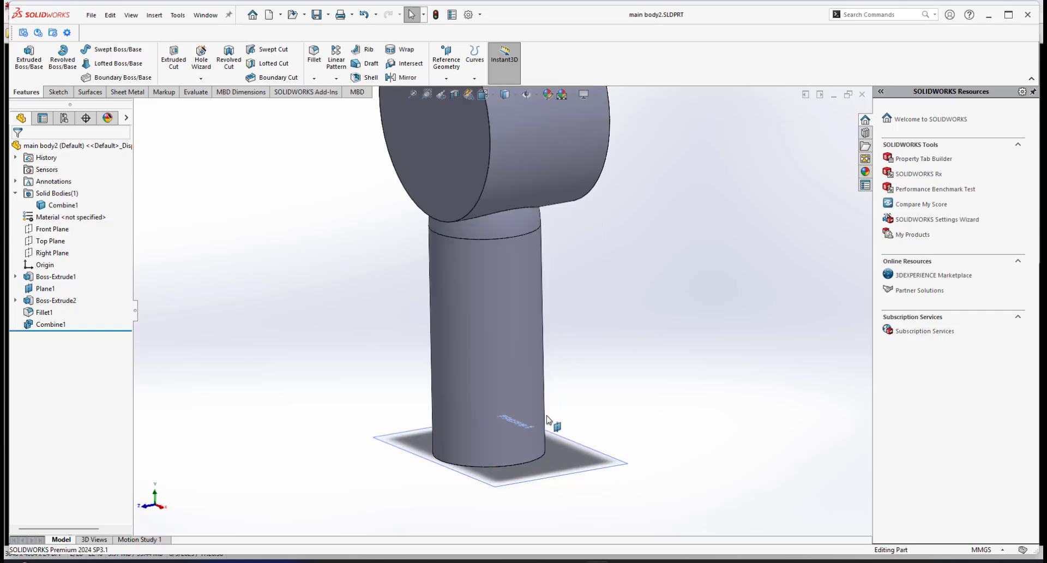
{"action": "middle_click_drag", "start_coordinate": [548, 420], "coordinate": [578, 456]}
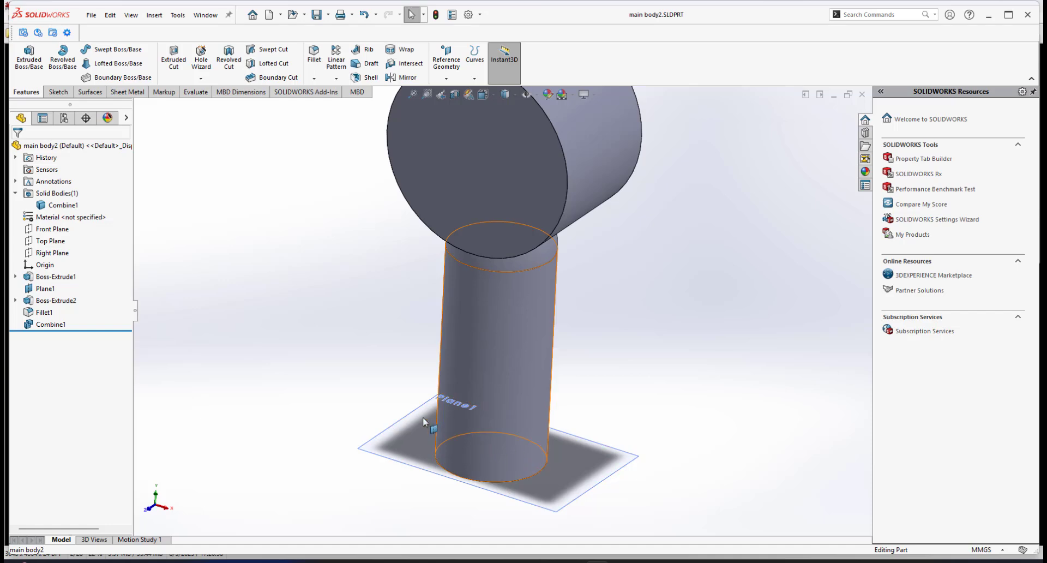
{"action": "scroll", "coordinate": [423, 416], "scroll_direction": "up", "scroll_amount": 3}
{"action": "middle_click_drag", "start_coordinate": [490, 442], "coordinate": [515, 438]}
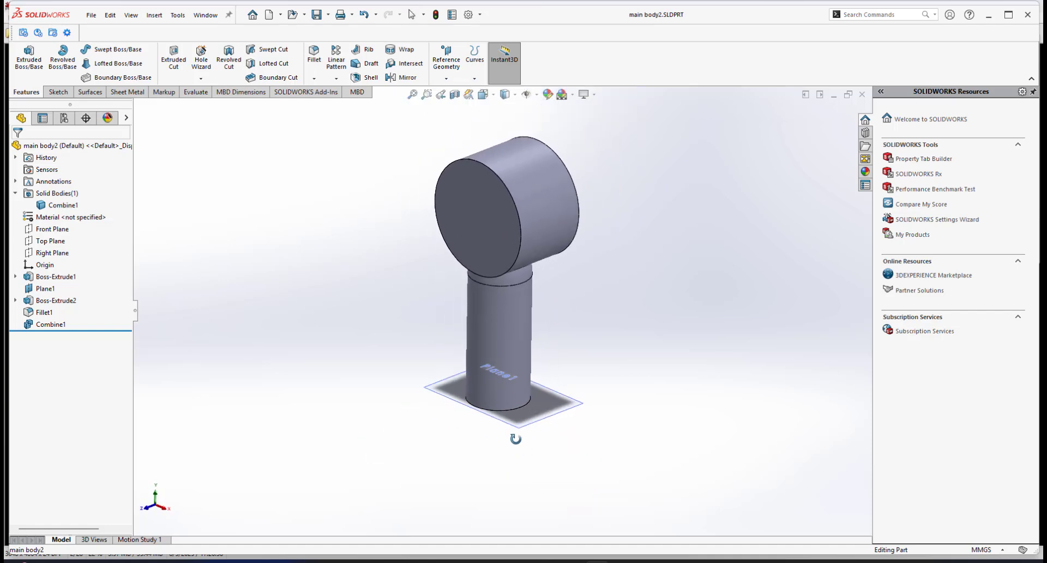
{"action": "scroll", "coordinate": [579, 359], "scroll_direction": "down", "scroll_amount": 2}
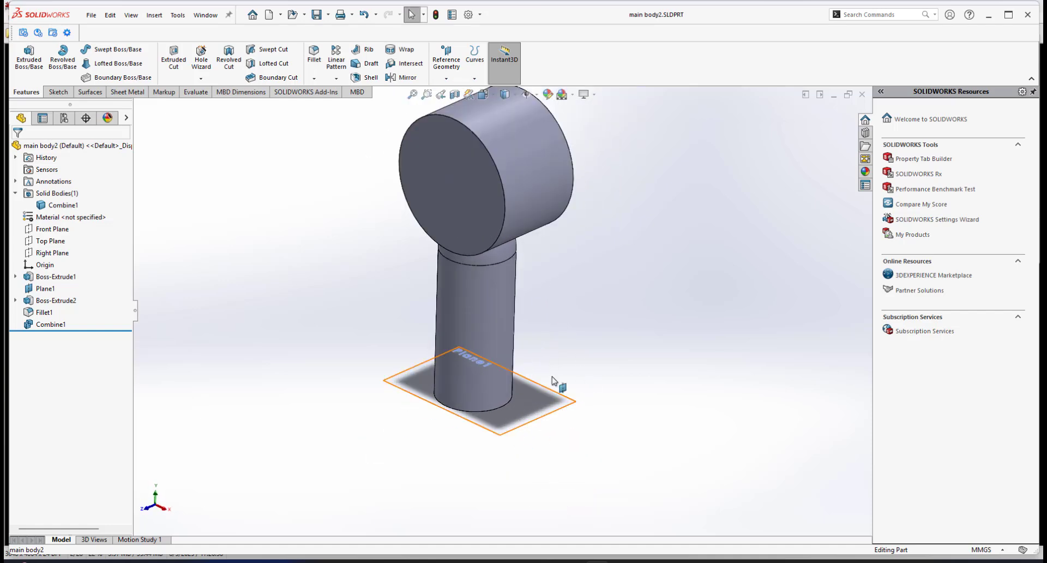
{"action": "left_click", "coordinate": [446, 78]}
{"action": "left_click", "coordinate": [456, 93]}
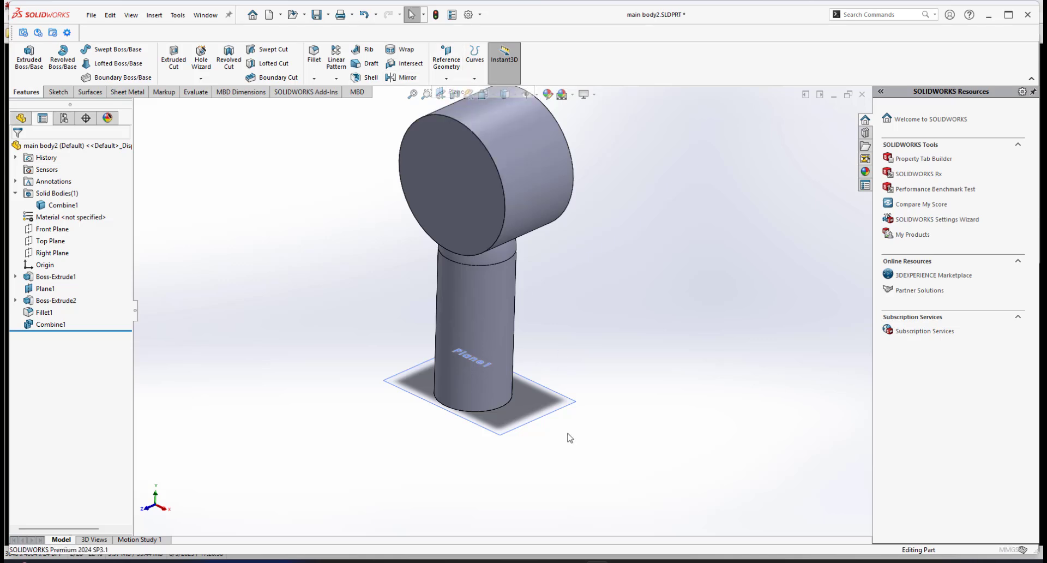
{"action": "left_click", "coordinate": [570, 406]}
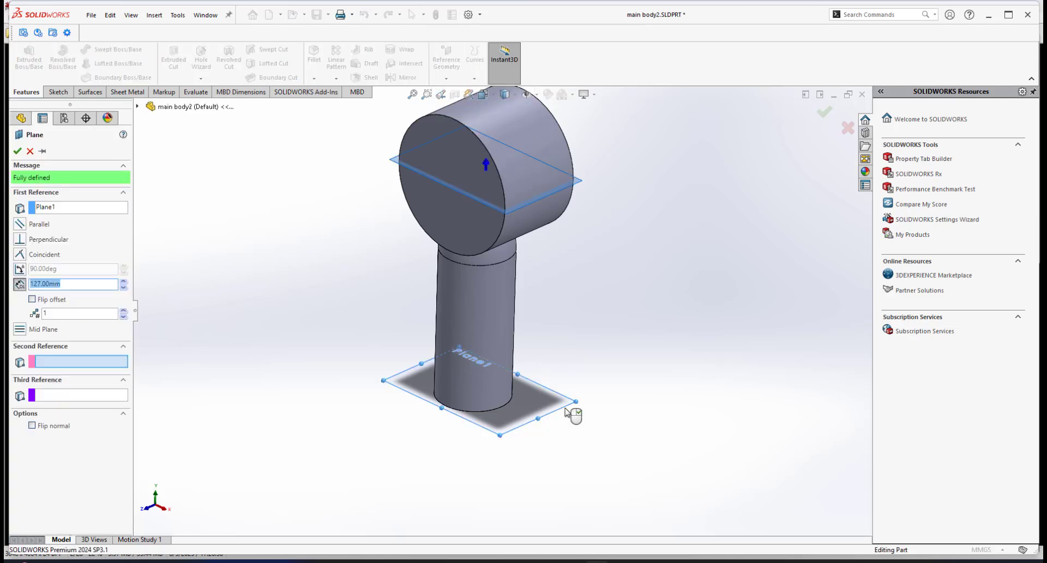
{"action": "left_click", "coordinate": [83, 280]}
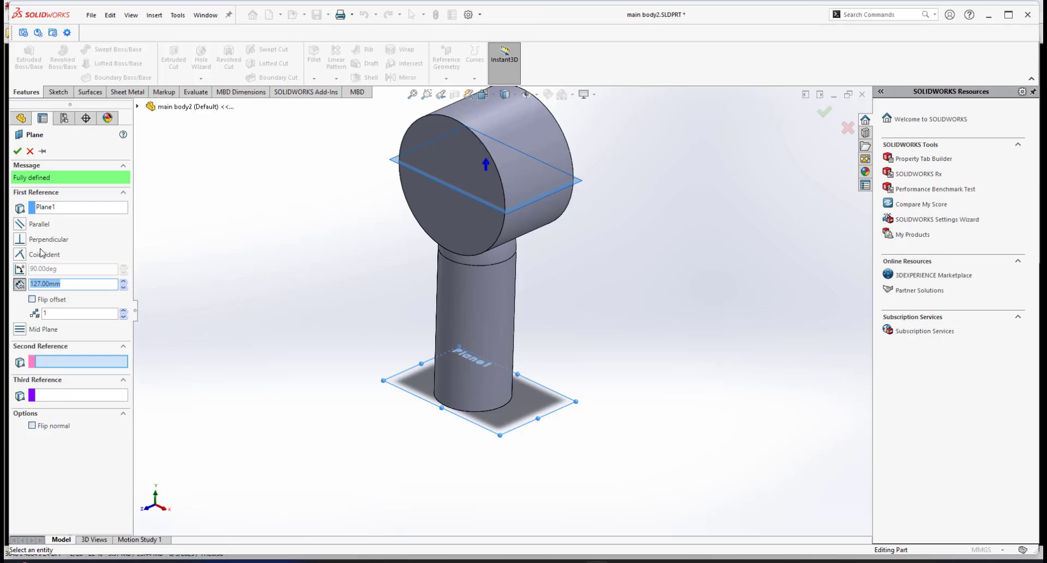
{"action": "type", "text": "26"}
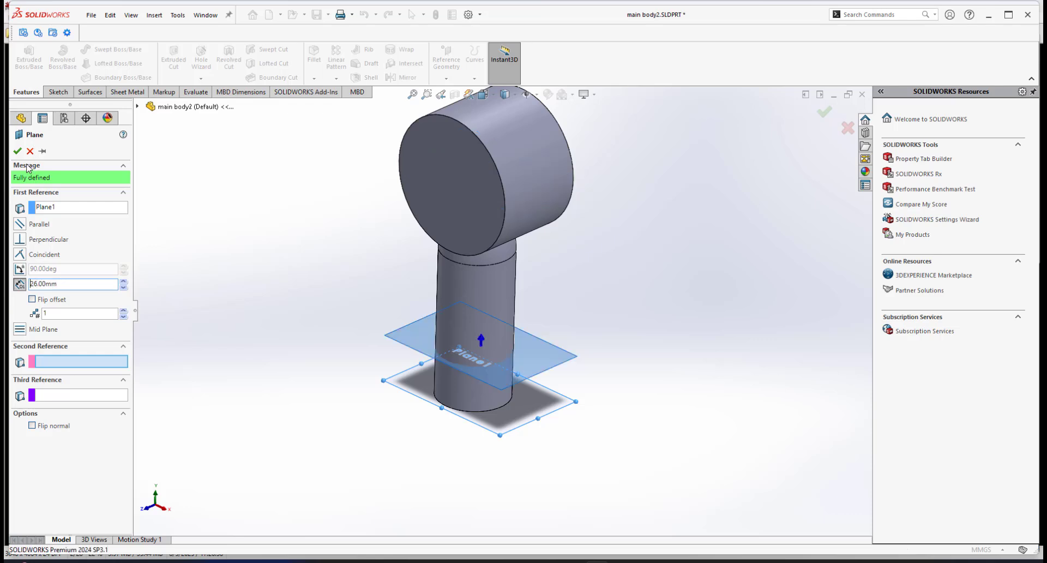
{"action": "left_click", "coordinate": [17, 151]}
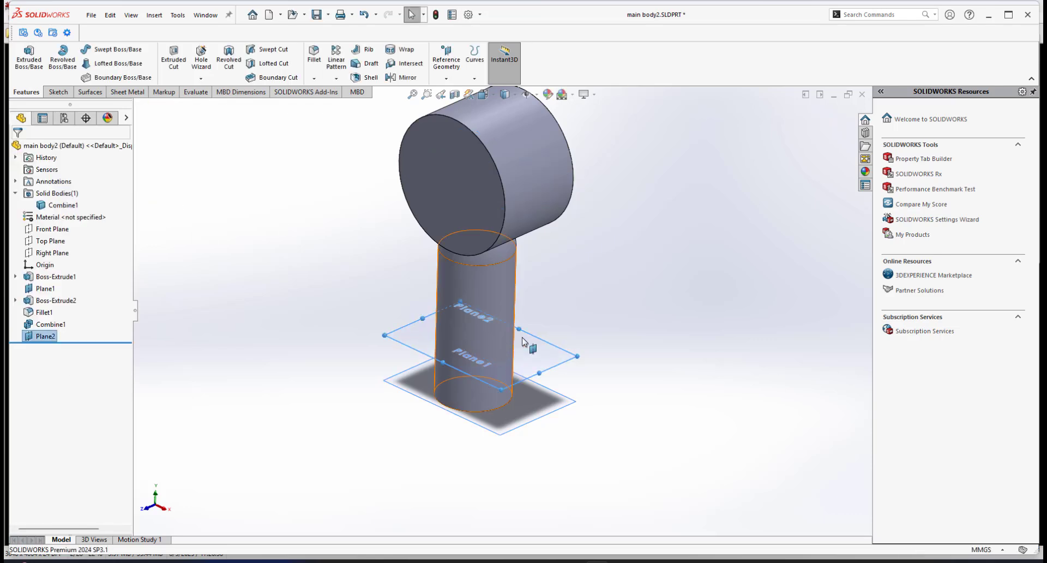
{"action": "left_click", "coordinate": [612, 328]}
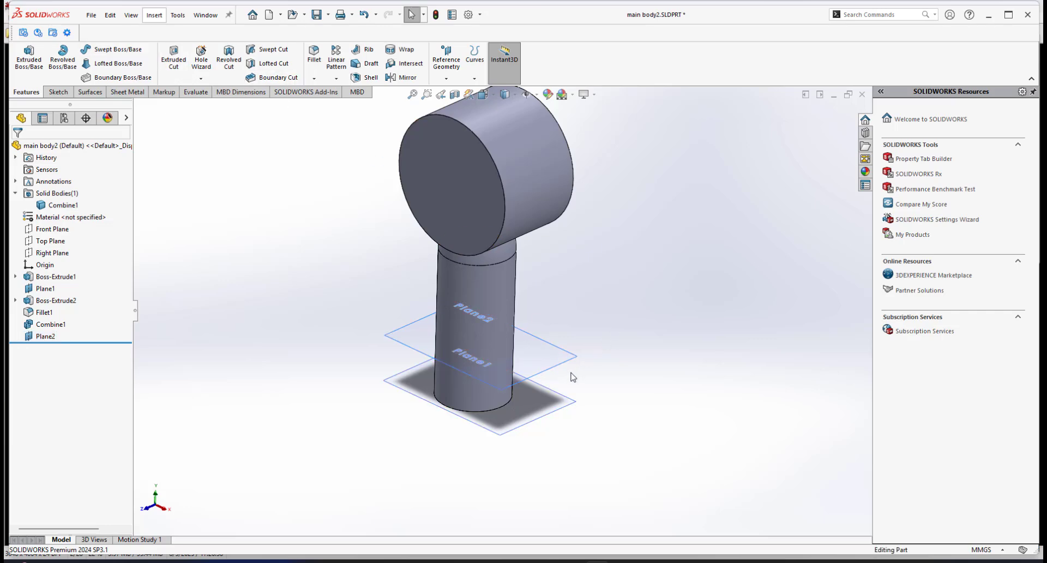
Split the body with the new plane, marking both resulting bodies to keep.
{"action": "left_click", "coordinate": [568, 362]}
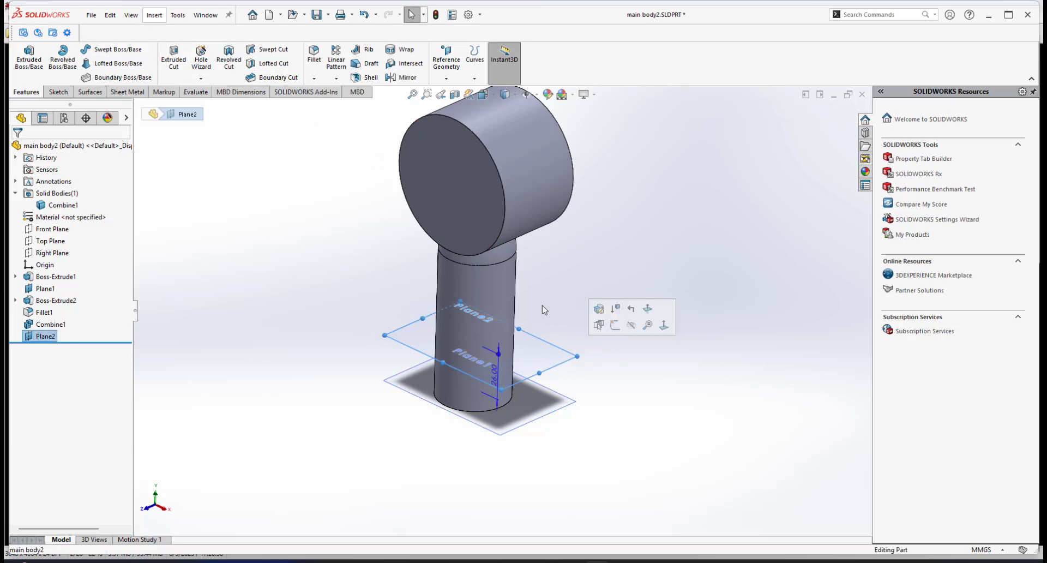
{"action": "left_click", "coordinate": [154, 15]}
{"action": "mouse_move", "coordinate": [218, 58]}
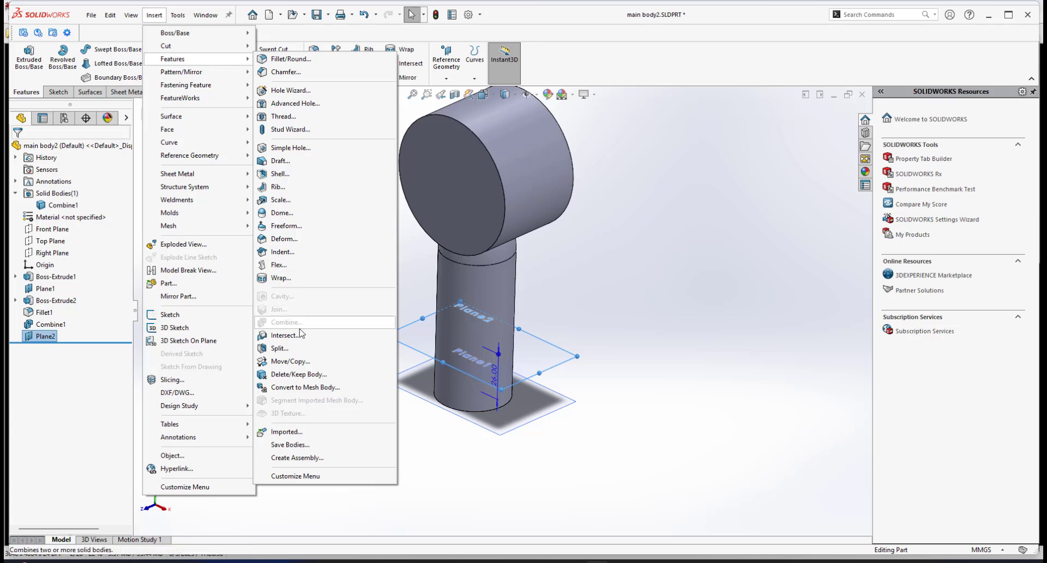
{"action": "left_click", "coordinate": [277, 347]}
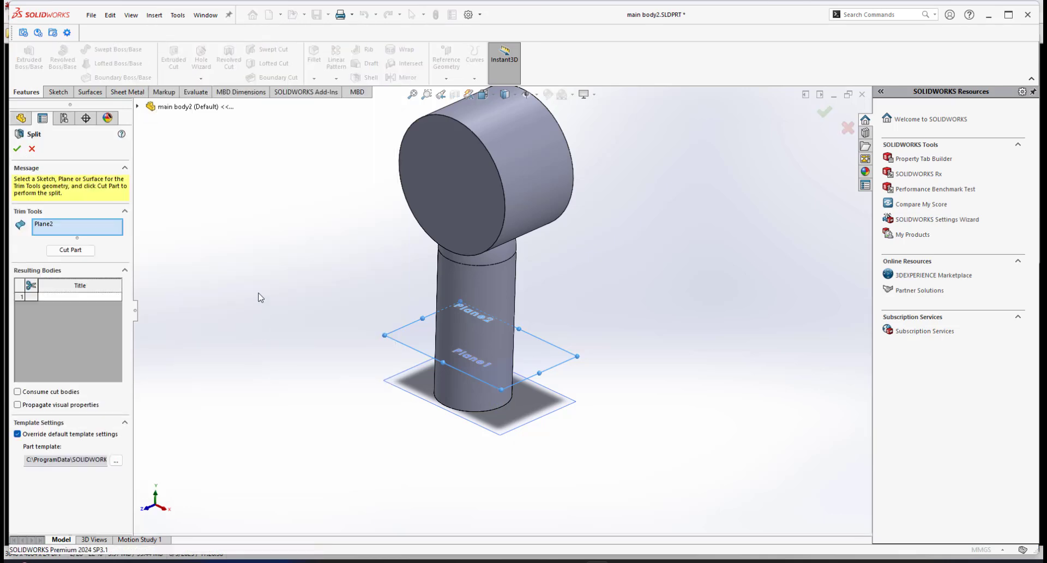
{"action": "left_click", "coordinate": [70, 250]}
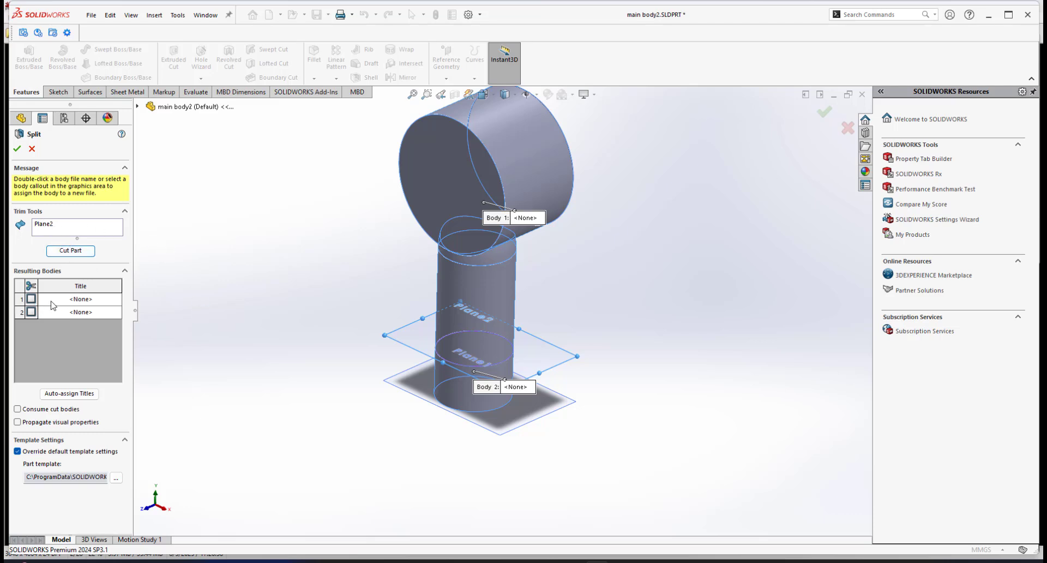
{"action": "left_click", "coordinate": [31, 299]}
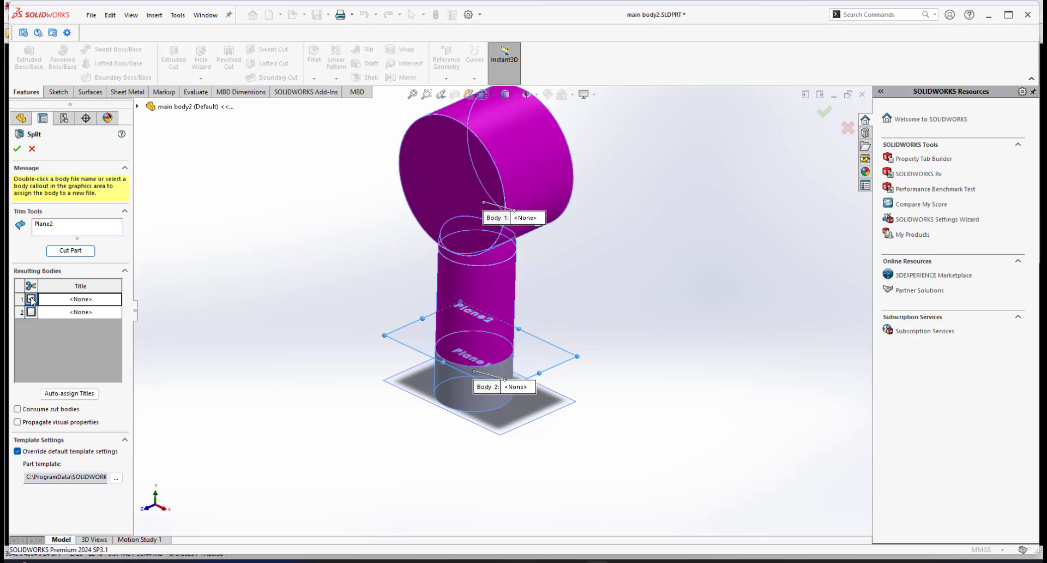
{"action": "left_click", "coordinate": [32, 312]}
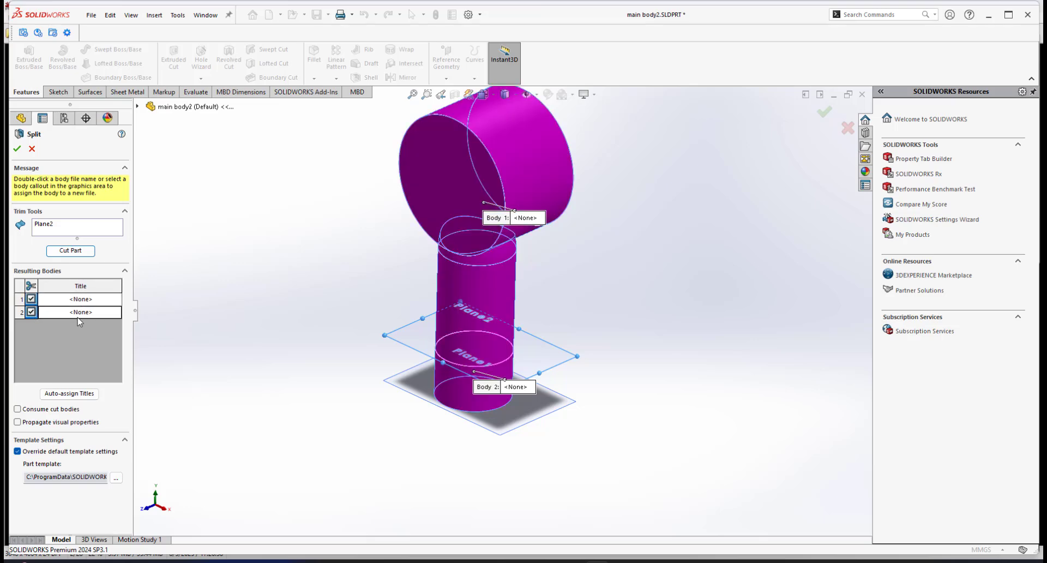
{"action": "left_click", "coordinate": [17, 409]}
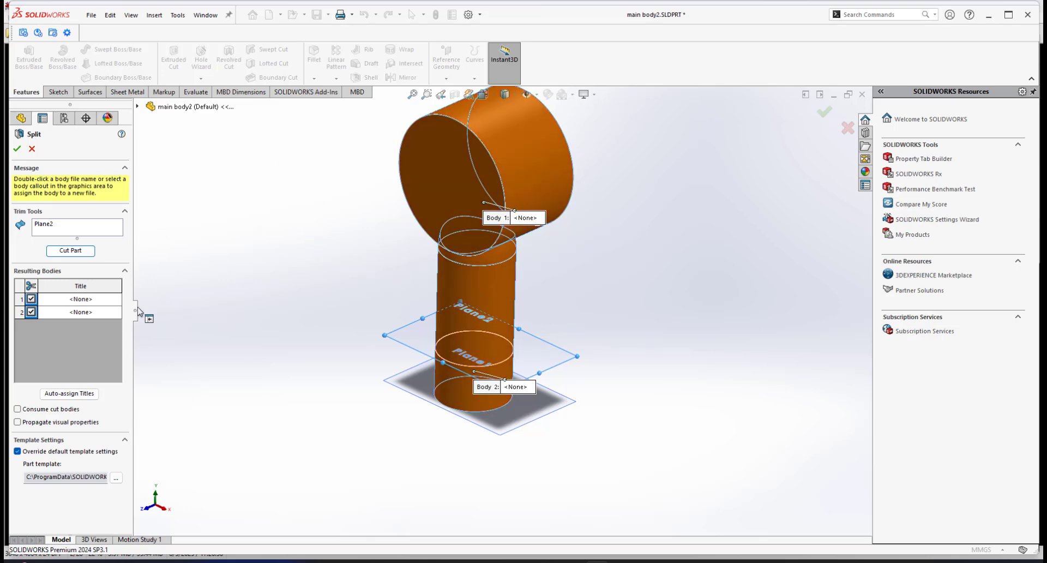
{"action": "left_click", "coordinate": [17, 148]}
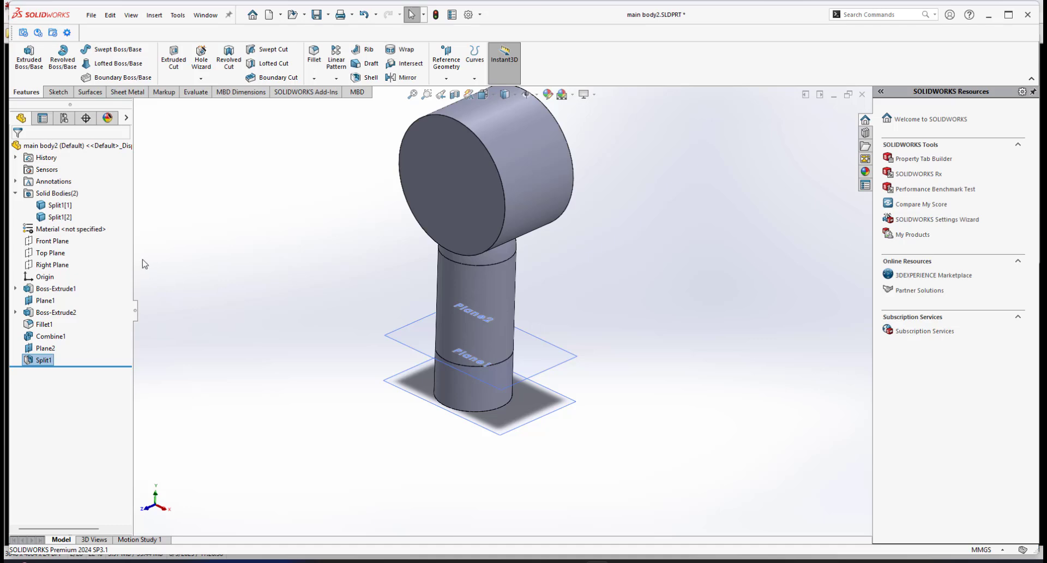
Check the two split bodies and isolate the upper body containing the fan head and handle.
{"action": "left_click", "coordinate": [58, 206]}
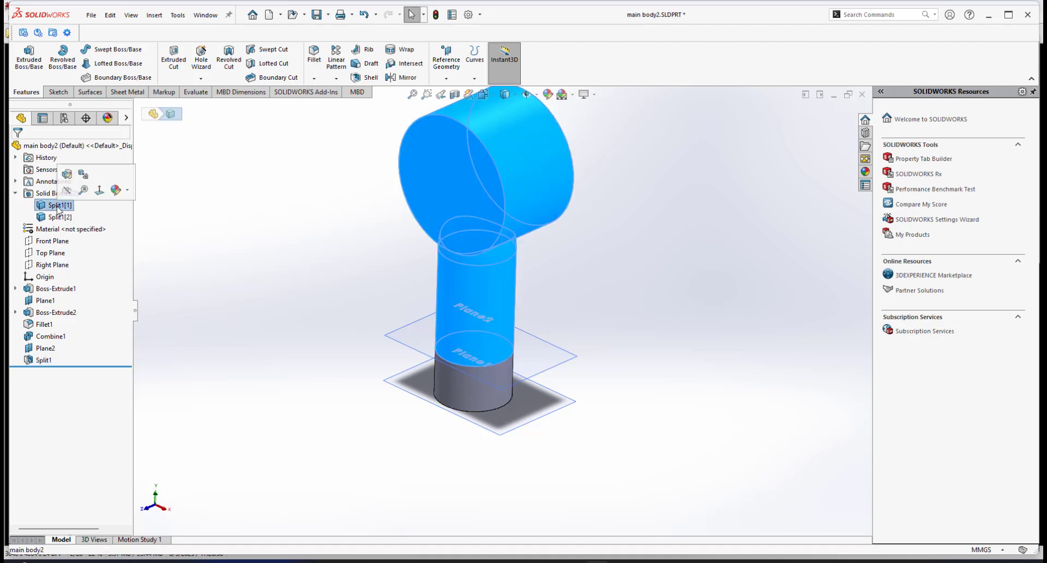
{"action": "left_click", "coordinate": [55, 218]}
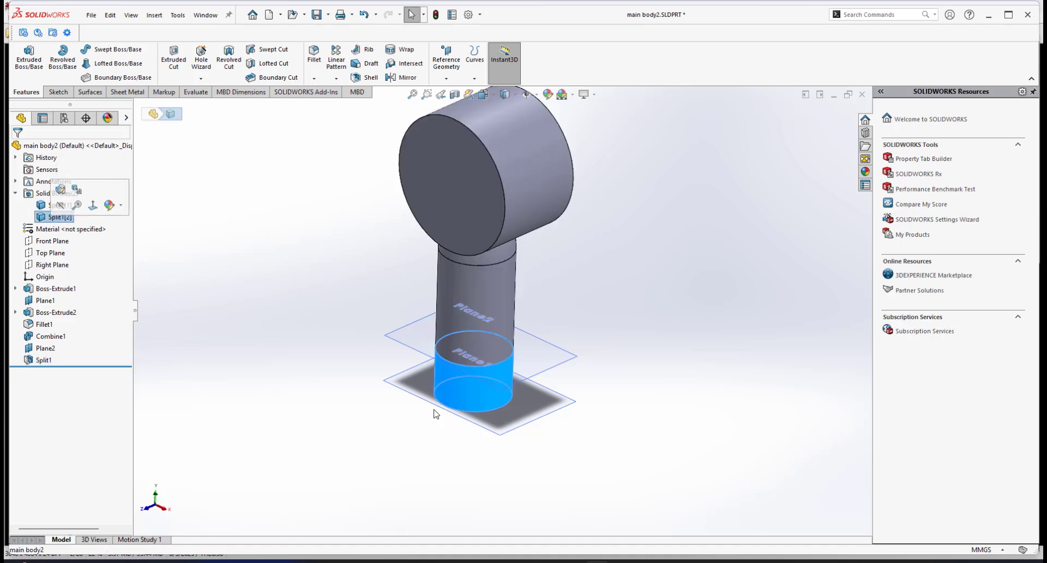
{"action": "left_click", "coordinate": [616, 267]}
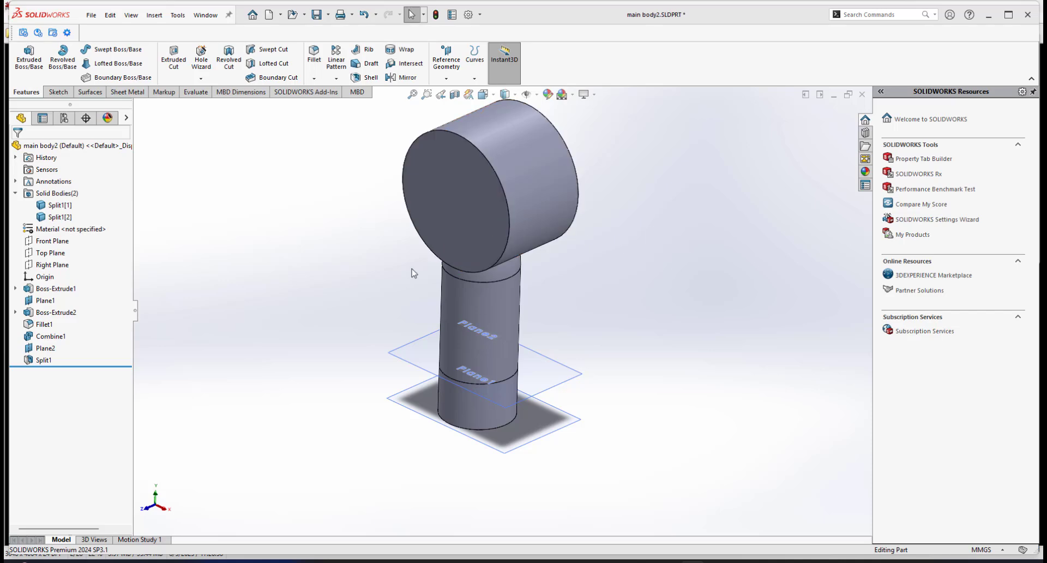
{"action": "right_click", "coordinate": [485, 299]}
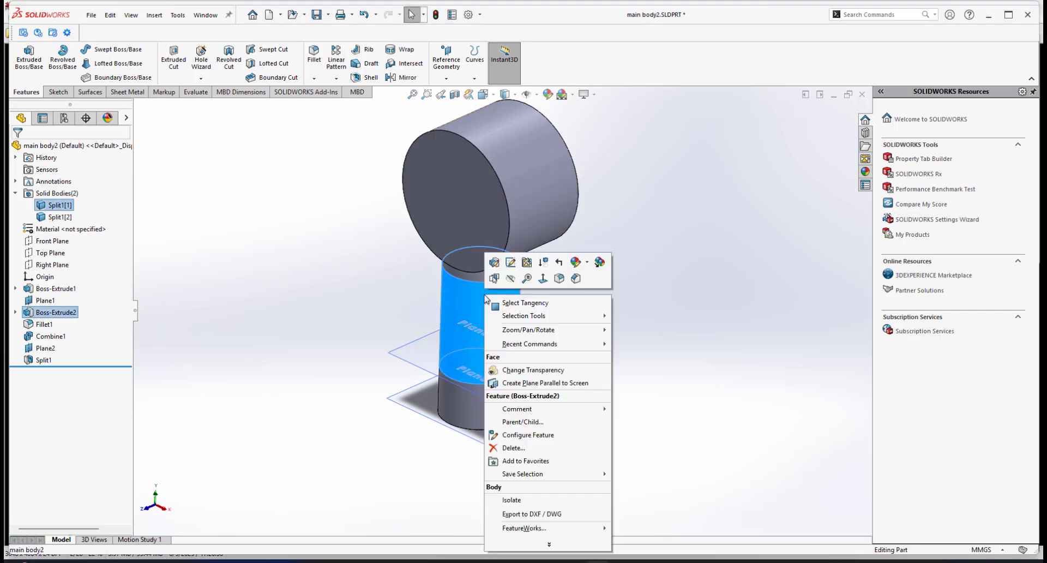
{"action": "key", "text": "Escape"}
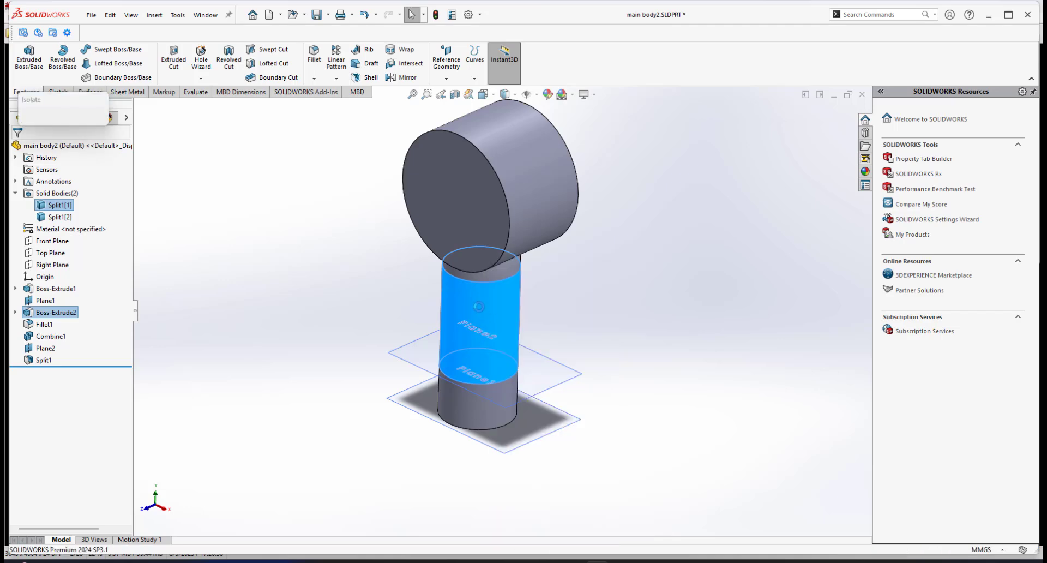
{"action": "scroll", "coordinate": [455, 260], "scroll_direction": "down", "scroll_amount": 2}
{"action": "middle_click_drag", "start_coordinate": [489, 263], "coordinate": [486, 244]}
{"action": "scroll", "coordinate": [497, 299], "scroll_direction": "down", "scroll_amount": 2}
{"action": "middle_click_drag", "start_coordinate": [498, 298], "coordinate": [491, 273]}
{"action": "middle_click_drag", "start_coordinate": [504, 202], "coordinate": [515, 225]}
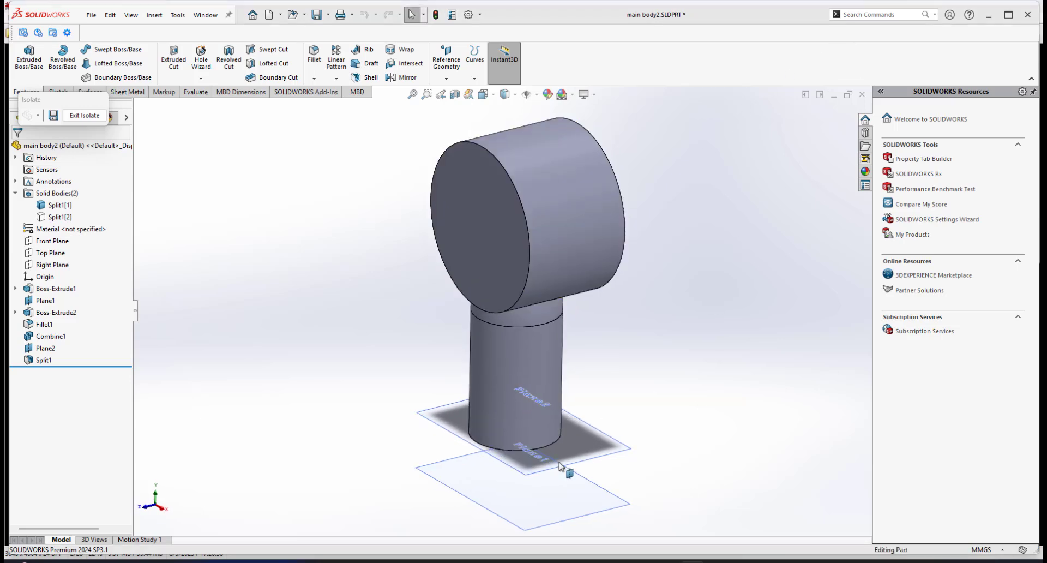
{"action": "scroll", "coordinate": [554, 442], "scroll_direction": "up", "scroll_amount": 2}
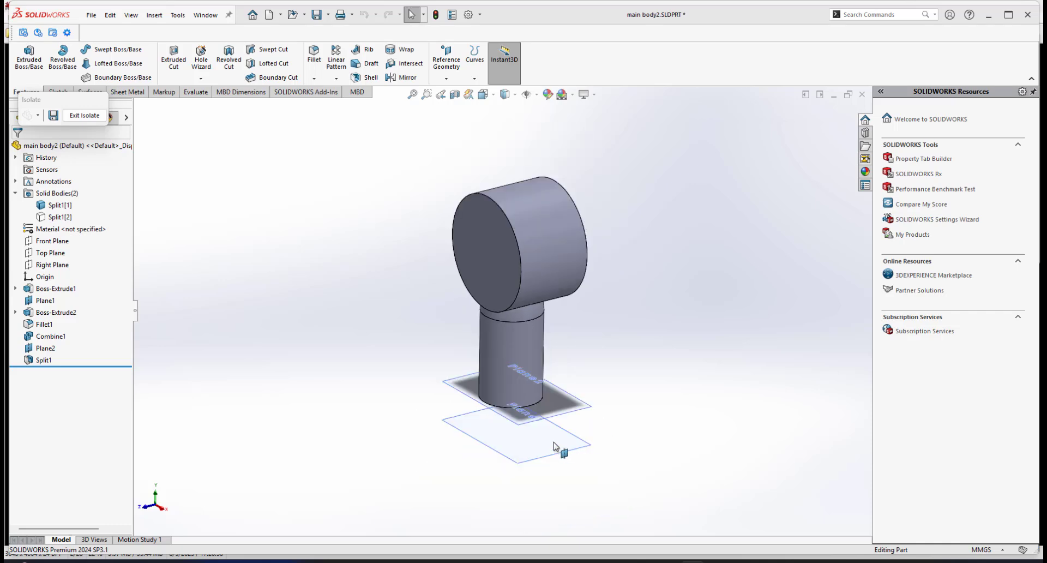
{"action": "scroll", "coordinate": [554, 446], "scroll_direction": "down", "scroll_amount": 3}
Hide the two reference planes, Plane2 and Plane1.
{"action": "left_click", "coordinate": [575, 375]}
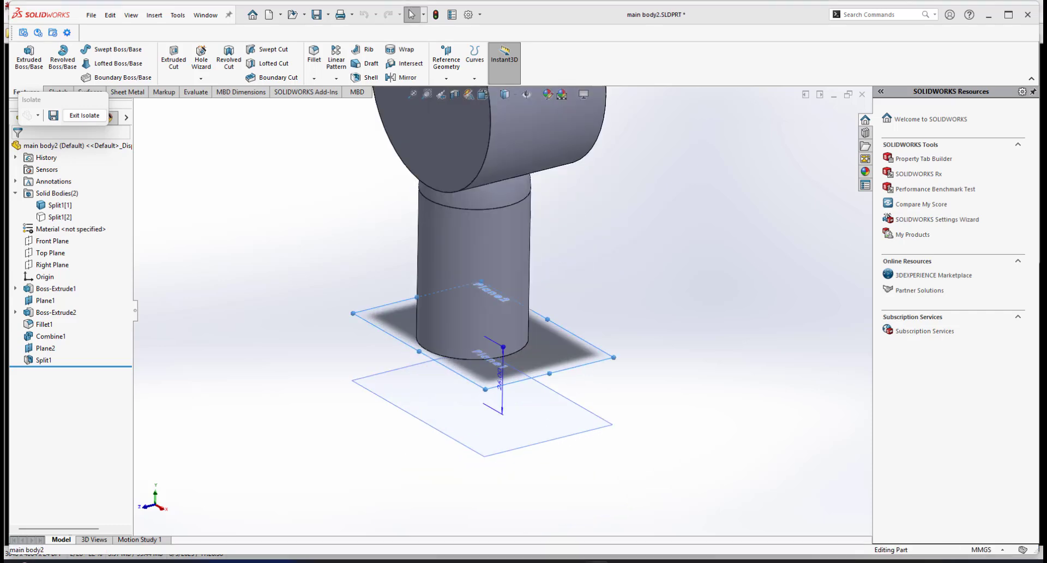
{"action": "left_click", "coordinate": [630, 335]}
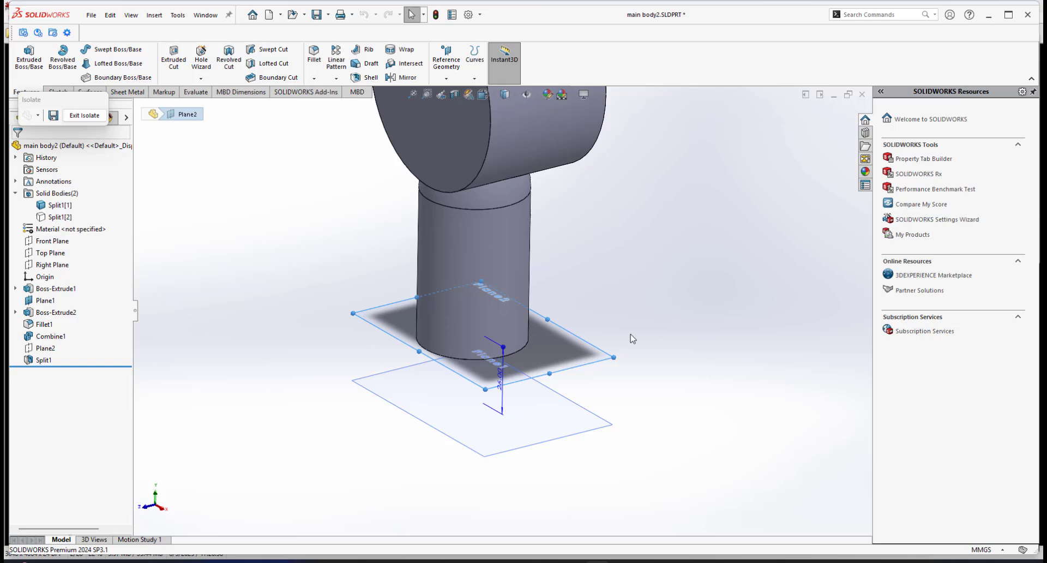
{"action": "left_click", "coordinate": [576, 410]}
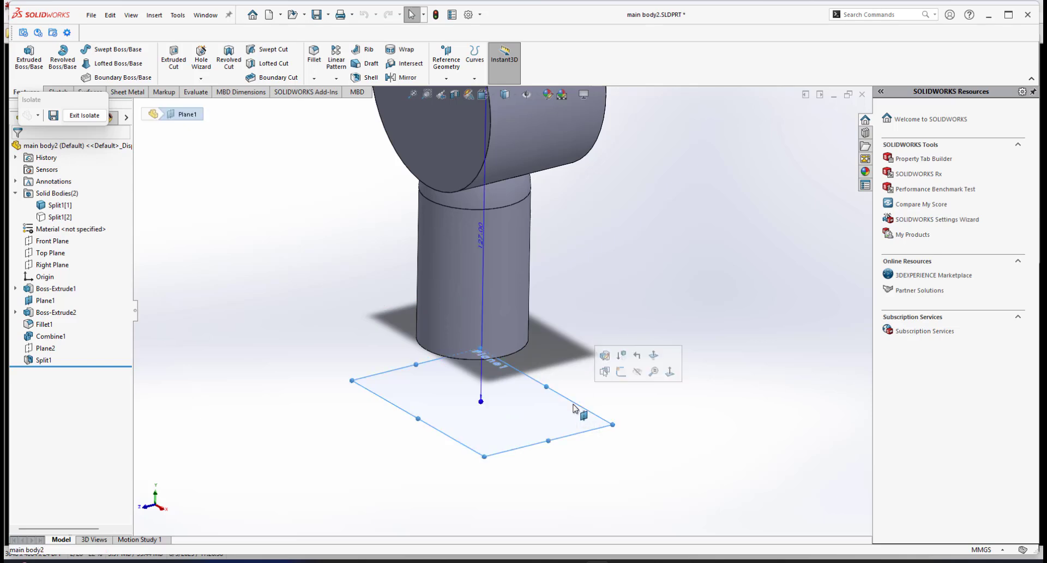
{"action": "left_click", "coordinate": [635, 372]}
{"action": "scroll", "coordinate": [498, 222], "scroll_direction": "up", "scroll_amount": 3}
{"action": "scroll", "coordinate": [492, 222], "scroll_direction": "down", "scroll_amount": 3}
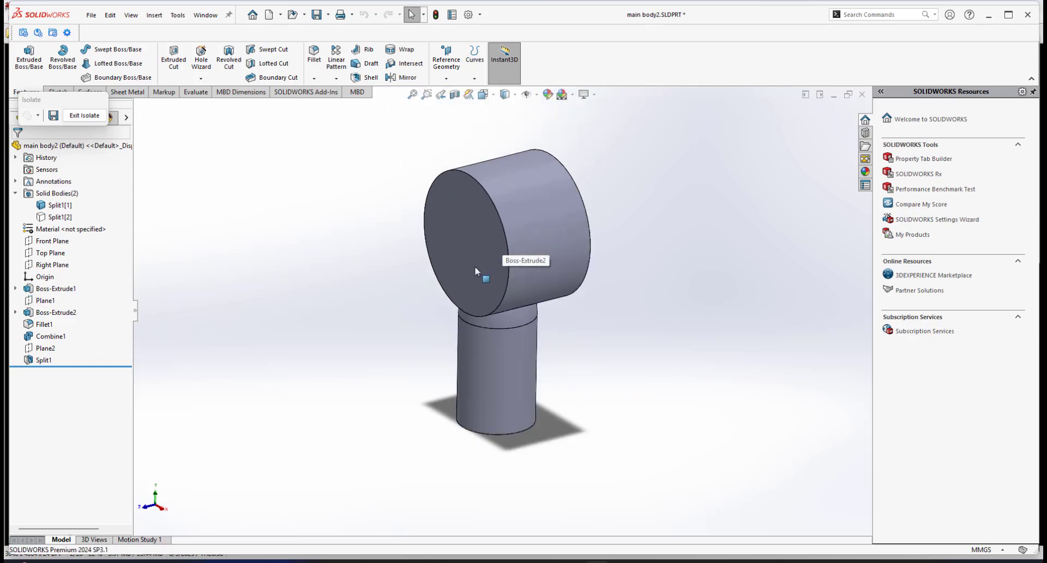
{"action": "mouse_move", "coordinate": [488, 263]}
{"action": "middle_mouse_down"}
{"action": "mouse_move", "coordinate": [477, 262]}
{"action": "mouse_move", "coordinate": [500, 169]}
{"action": "mouse_move", "coordinate": [469, 229]}
{"action": "mouse_move", "coordinate": [493, 214]}
{"action": "mouse_move", "coordinate": [489, 192]}
{"action": "mouse_move", "coordinate": [442, 259]}
{"action": "mouse_move", "coordinate": [481, 262]}
{"action": "middle_mouse_up"}
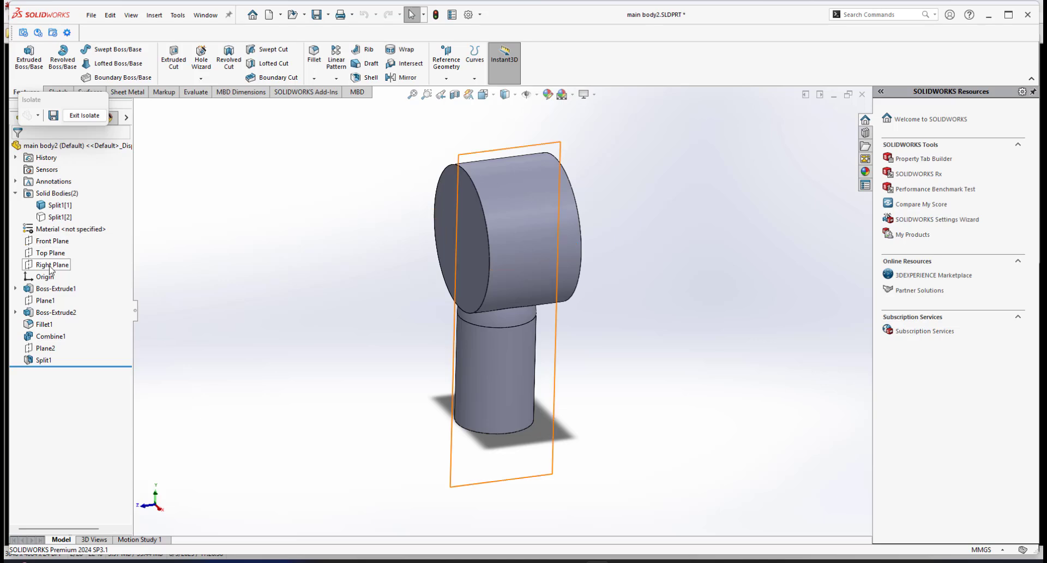
Split the upper body along the Front Plane, marking both resulting bodies to keep.
{"action": "left_click", "coordinate": [52, 240]}
{"action": "middle_click_drag", "start_coordinate": [399, 252], "coordinate": [379, 234]}
{"action": "middle_click_drag", "start_coordinate": [467, 211], "coordinate": [492, 272]}
{"action": "left_click", "coordinate": [178, 15]}
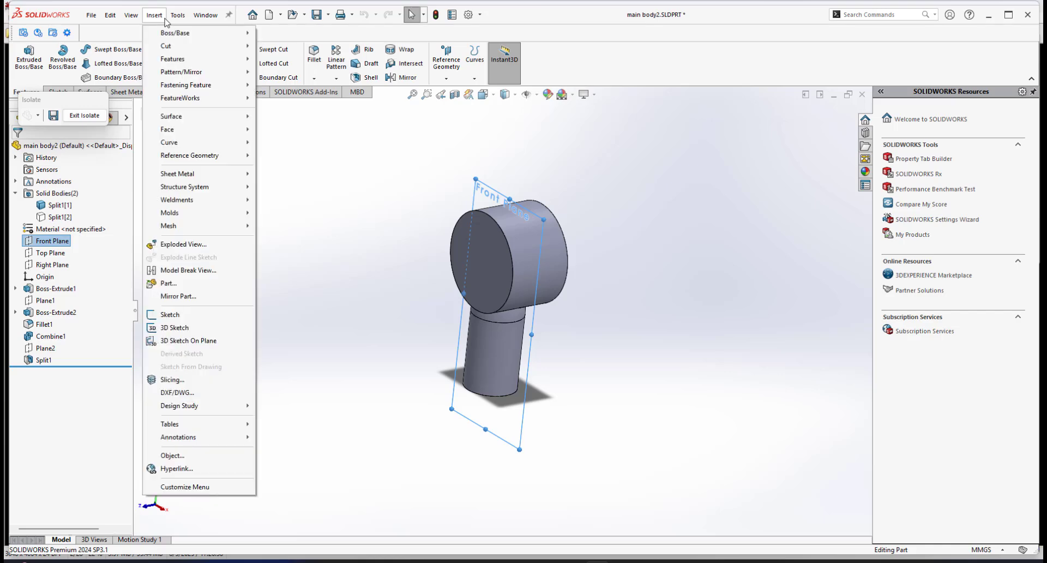
{"action": "mouse_move", "coordinate": [154, 14]}
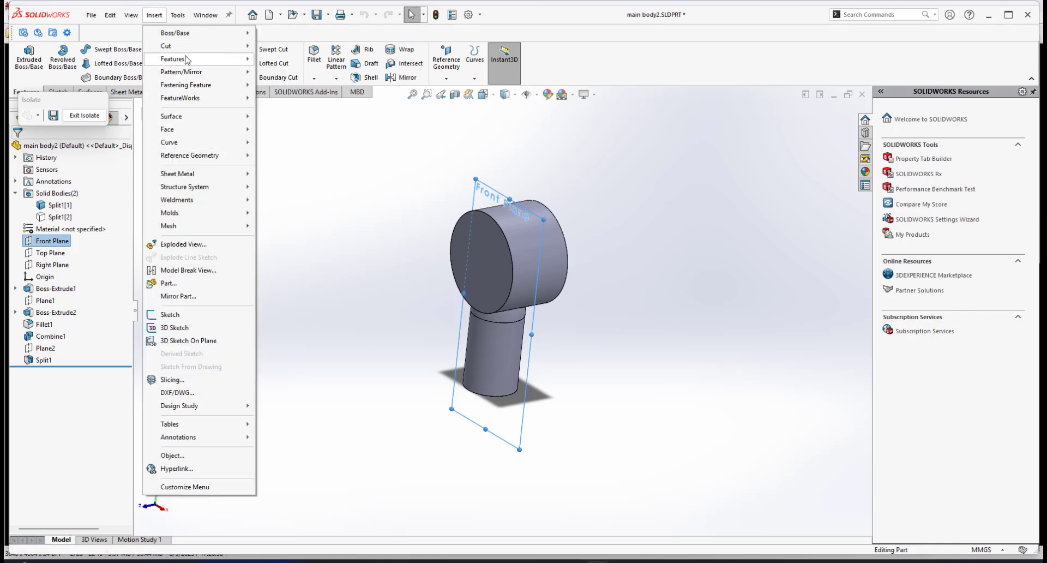
{"action": "mouse_move", "coordinate": [188, 59]}
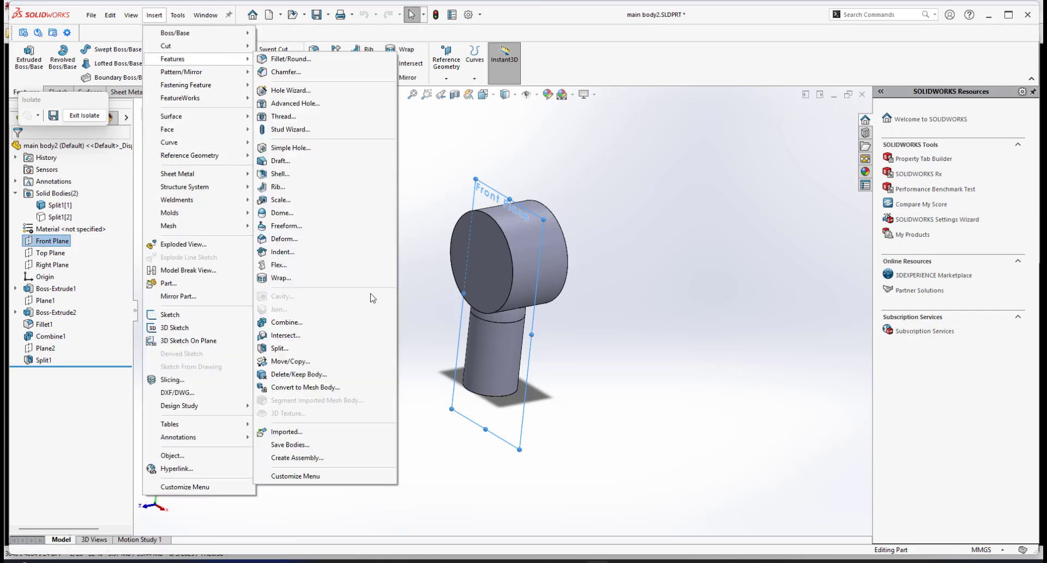
{"action": "left_click", "coordinate": [276, 348]}
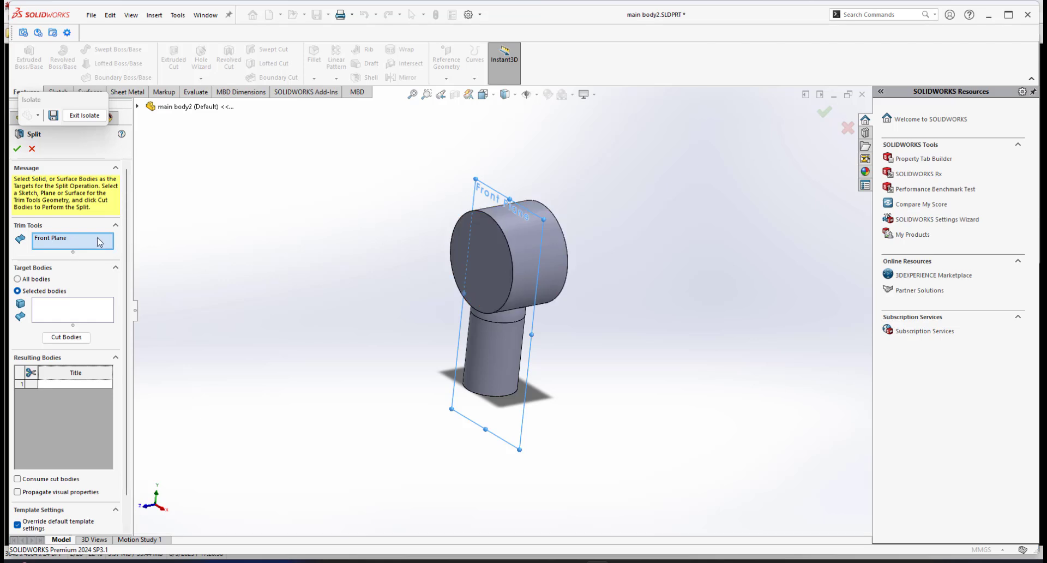
{"action": "left_click", "coordinate": [66, 337]}
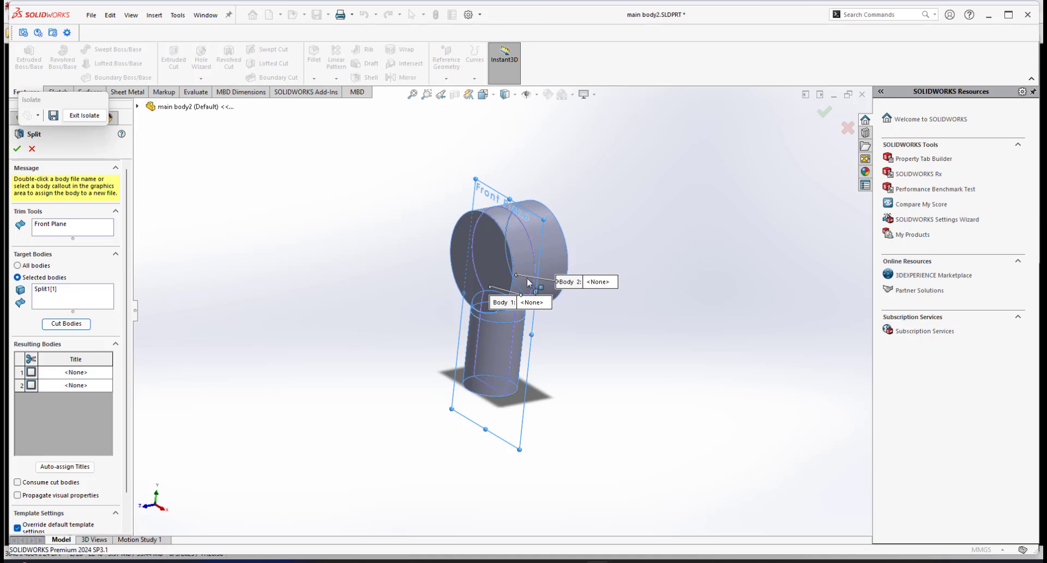
{"action": "left_click", "coordinate": [32, 372]}
{"action": "left_click", "coordinate": [31, 385]}
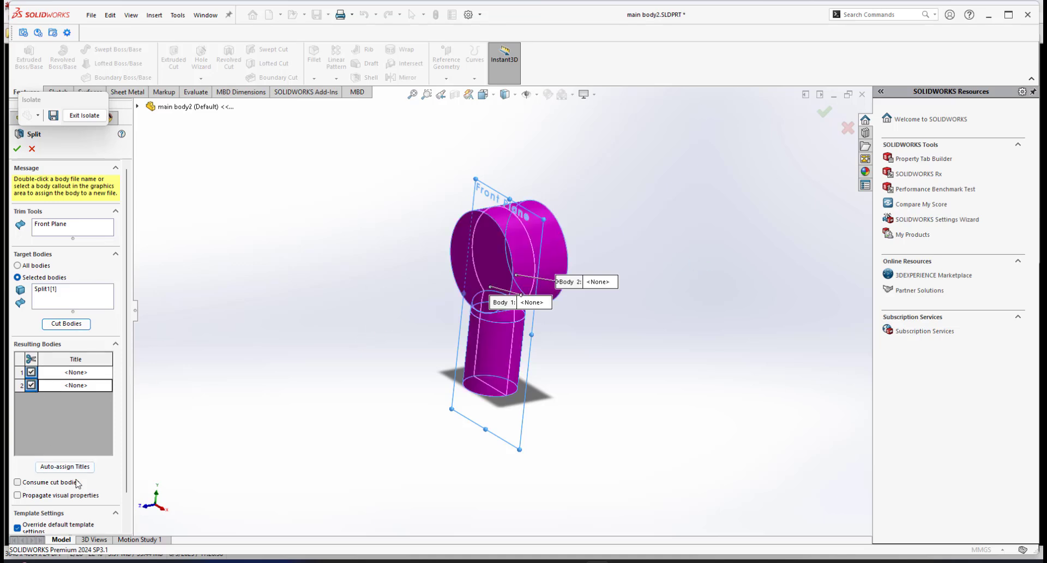
{"action": "left_click", "coordinate": [18, 149]}
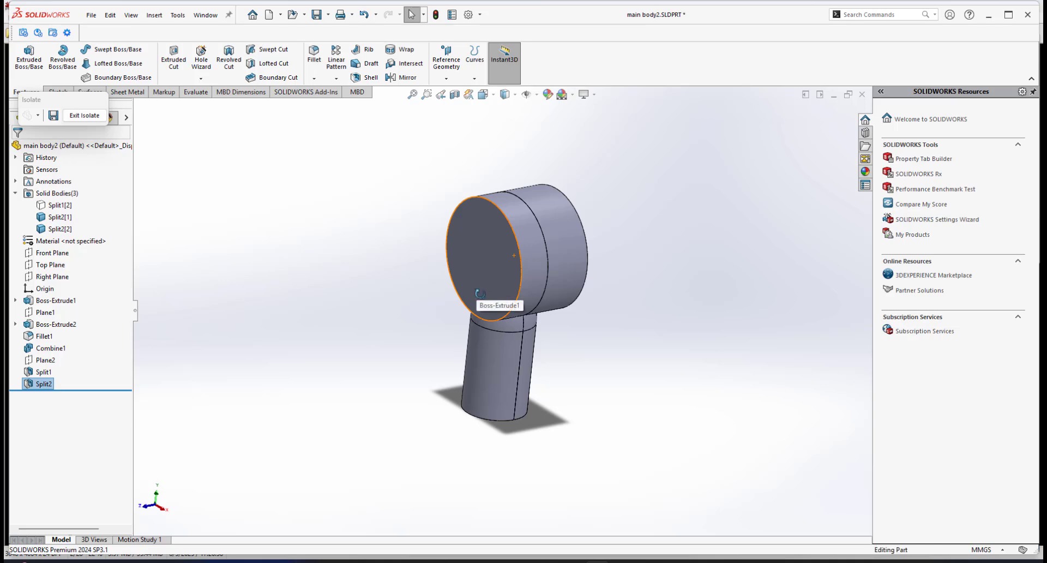
Exit isolation and inspect each of the three split bodies from several angles.
{"action": "scroll", "coordinate": [507, 287], "scroll_direction": "down", "scroll_amount": 2}
{"action": "middle_click_drag", "start_coordinate": [509, 285], "coordinate": [488, 285]}
{"action": "left_click", "coordinate": [87, 116]}
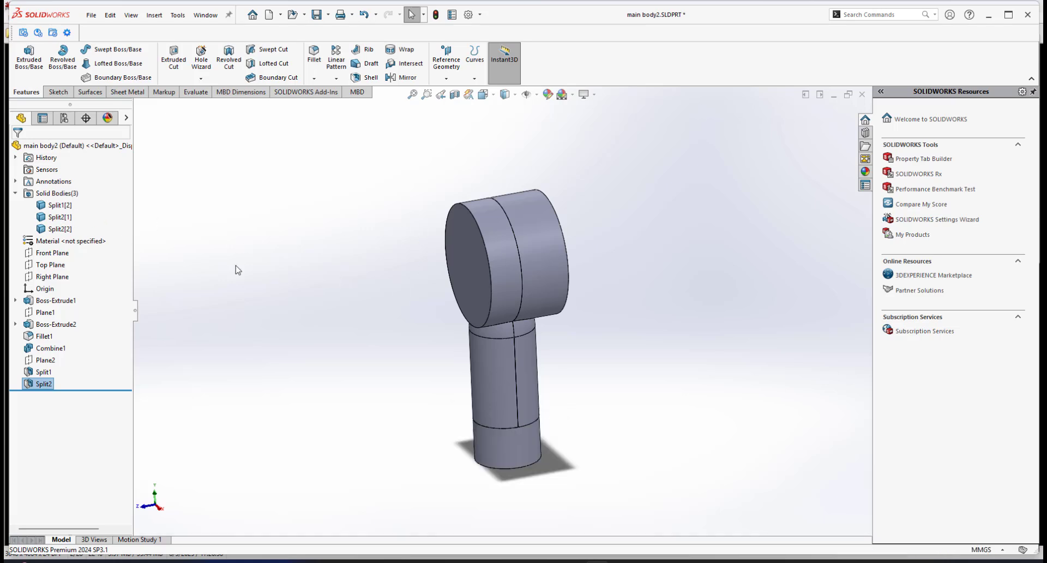
{"action": "middle_click_drag", "start_coordinate": [548, 322], "coordinate": [504, 305]}
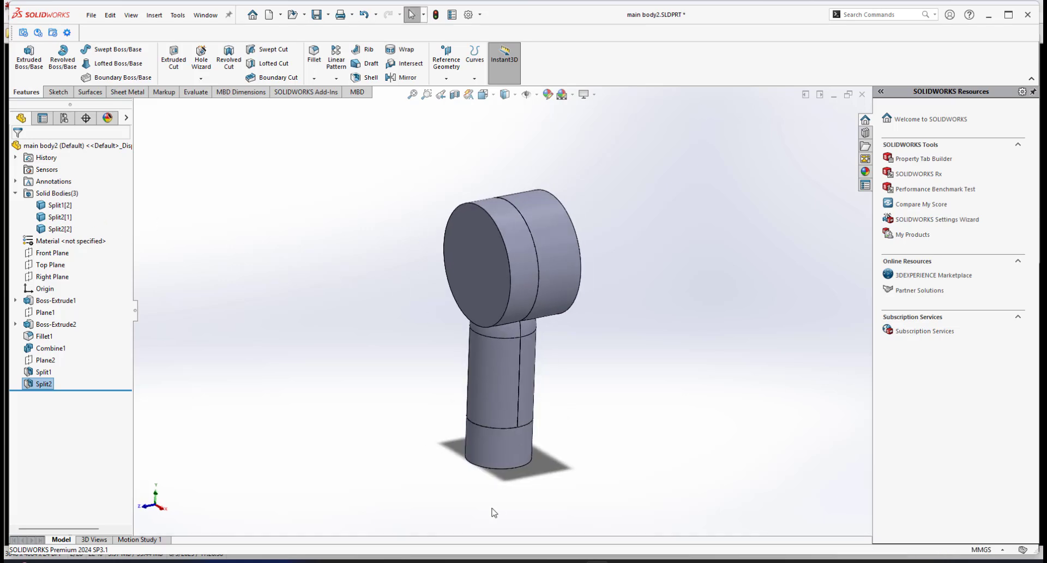
{"action": "left_click", "coordinate": [56, 206]}
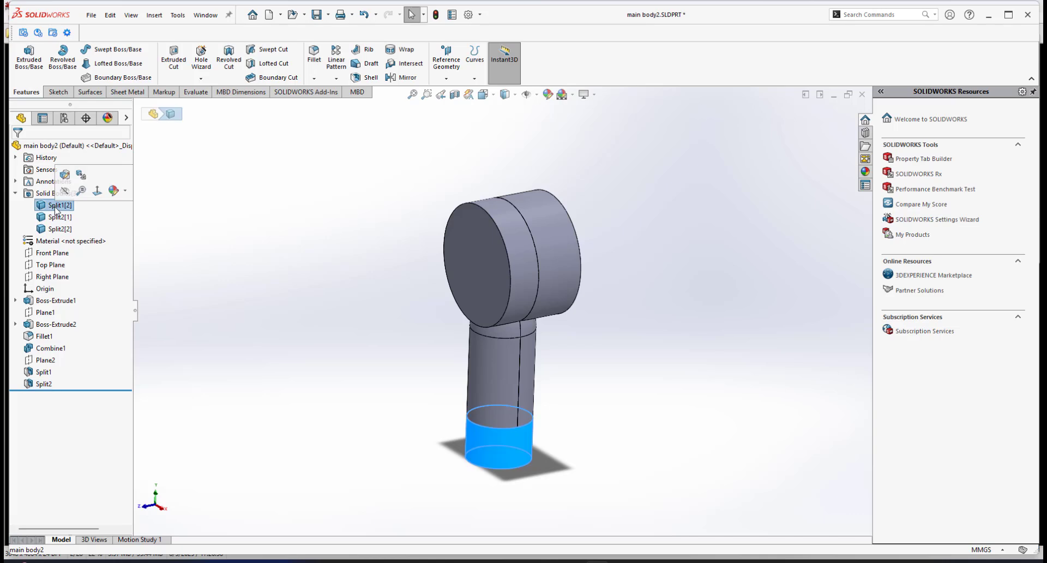
{"action": "left_click", "coordinate": [60, 216]}
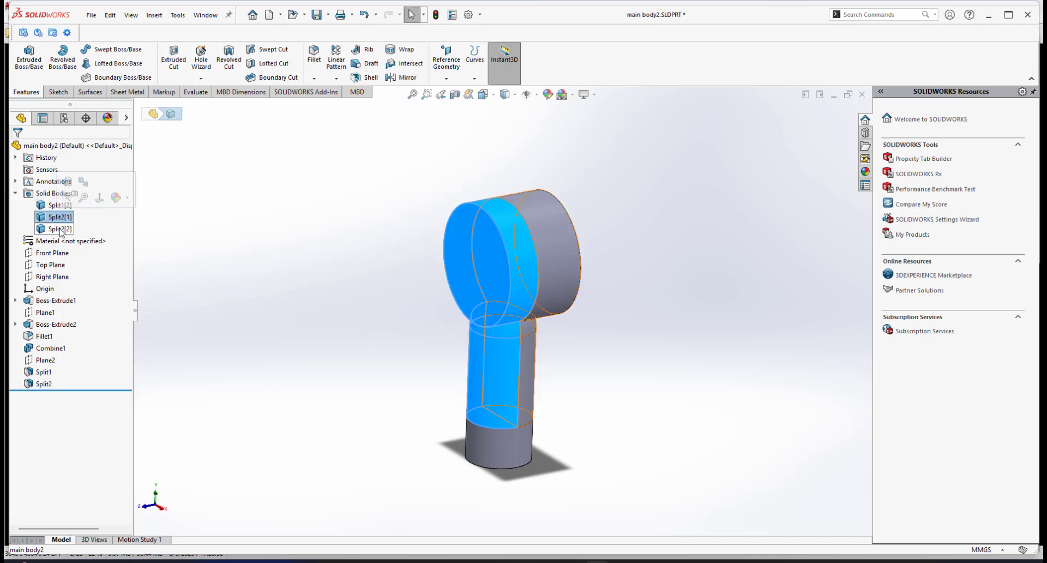
{"action": "left_click", "coordinate": [59, 229]}
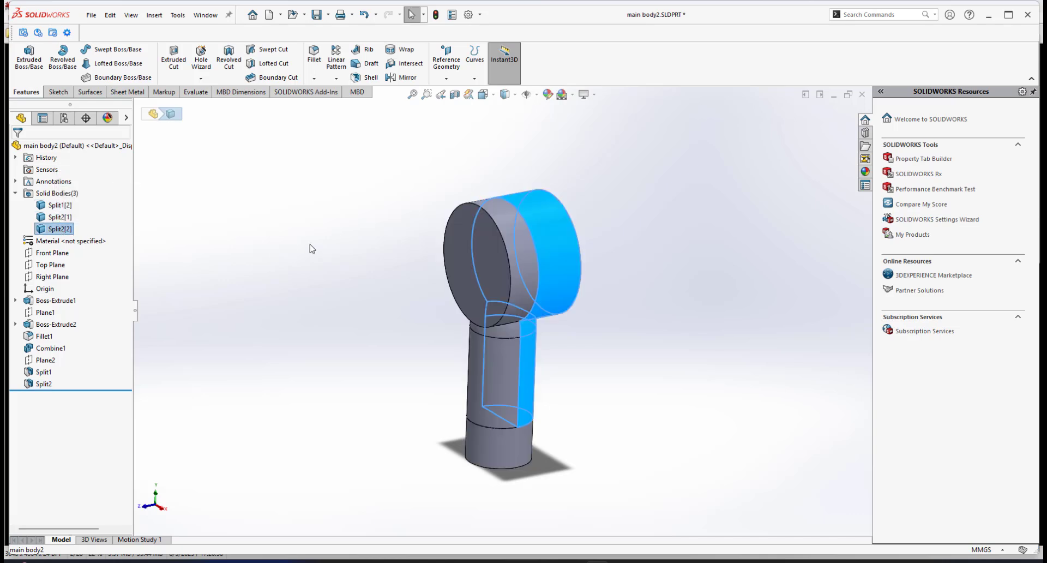
{"action": "left_click", "coordinate": [554, 352]}
{"action": "middle_click_drag", "start_coordinate": [554, 352], "coordinate": [503, 306]}
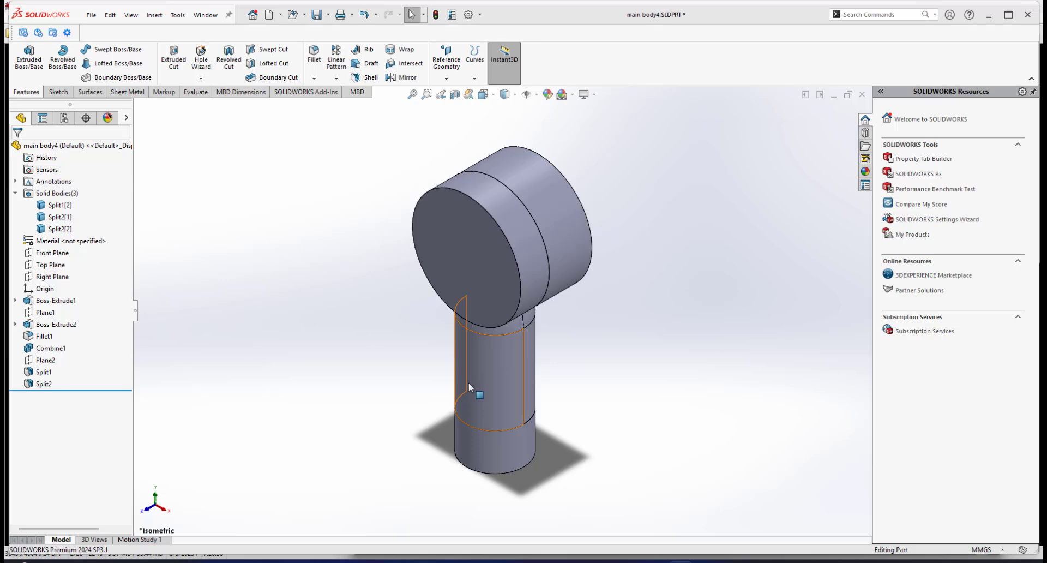
Inspect the split handle close up and switch to the fan's reference photo in IrfanView.
{"action": "scroll", "coordinate": [468, 381], "scroll_direction": "up", "scroll_amount": 3}
{"action": "scroll", "coordinate": [525, 329], "scroll_direction": "down", "scroll_amount": 3}
{"action": "scroll", "coordinate": [510, 354], "scroll_direction": "down", "scroll_amount": 2}
{"action": "right_click", "coordinate": [517, 324]}
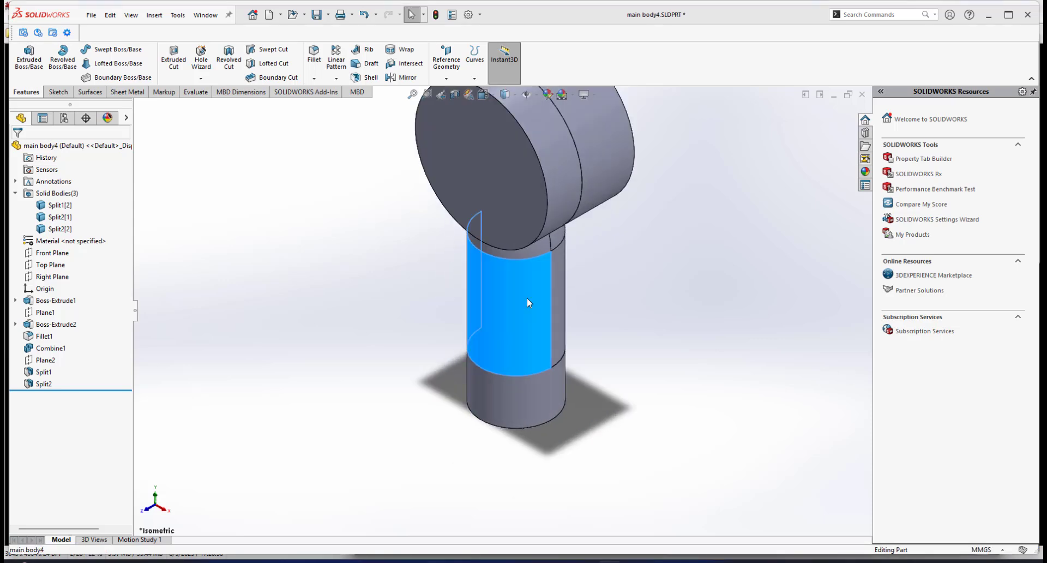
{"action": "left_click", "coordinate": [543, 529]}
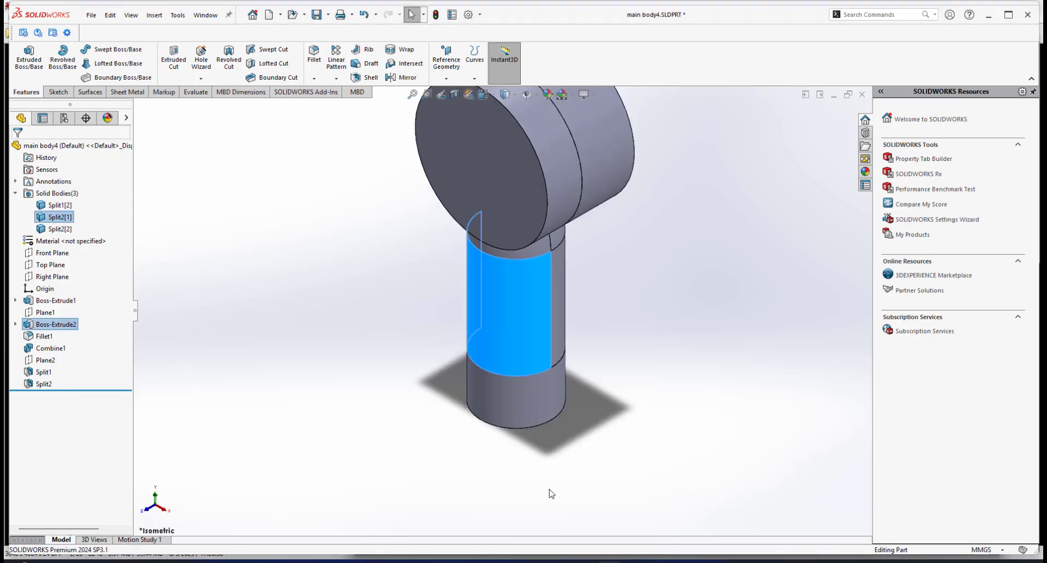
{"action": "middle_click_drag", "start_coordinate": [538, 342], "coordinate": [521, 271]}
{"action": "left_click", "coordinate": [633, 561]}
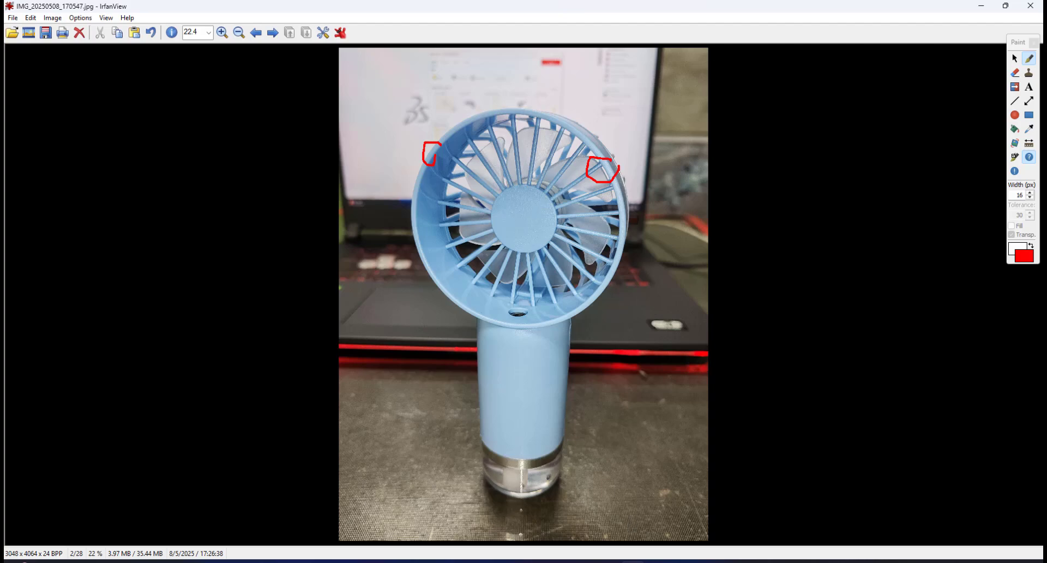
Sketch a circle centred on the origin on the flat face of the fan head's isolated split body.
{"action": "key", "text": "alt+Tab"}
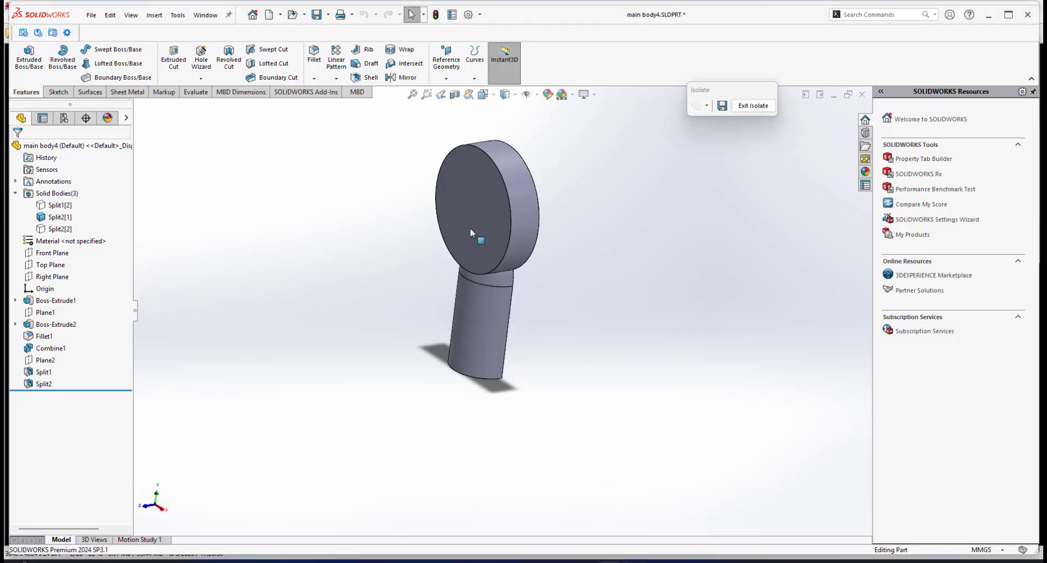
{"action": "left_click", "coordinate": [471, 233]}
{"action": "left_click", "coordinate": [521, 190]}
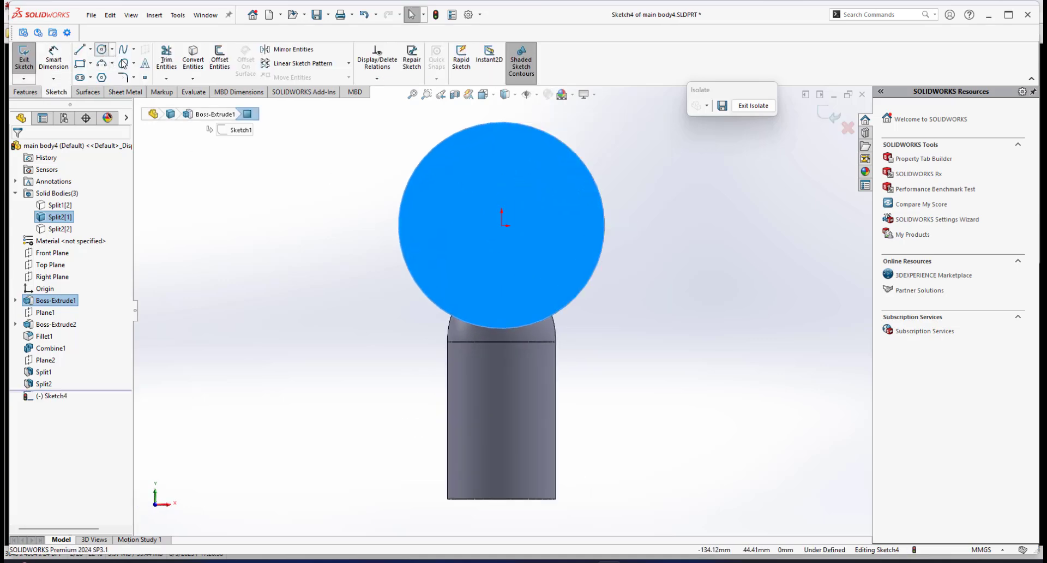
{"action": "left_click", "coordinate": [502, 225]}
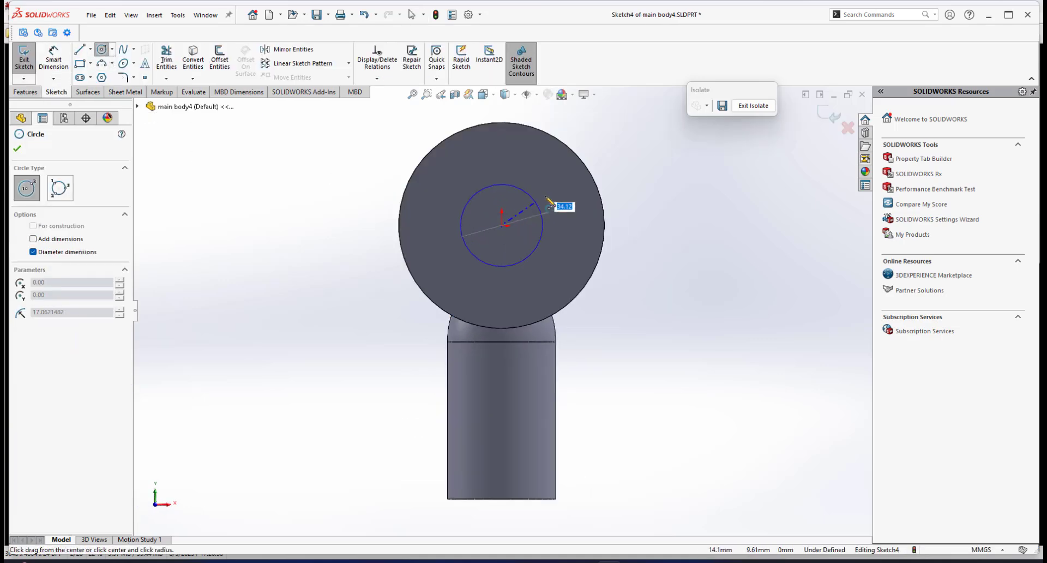
{"action": "left_click", "coordinate": [574, 179]}
Dimension the gap between the circle and the head's outer edge as 2 mm.
{"action": "right_click", "coordinate": [646, 171]}
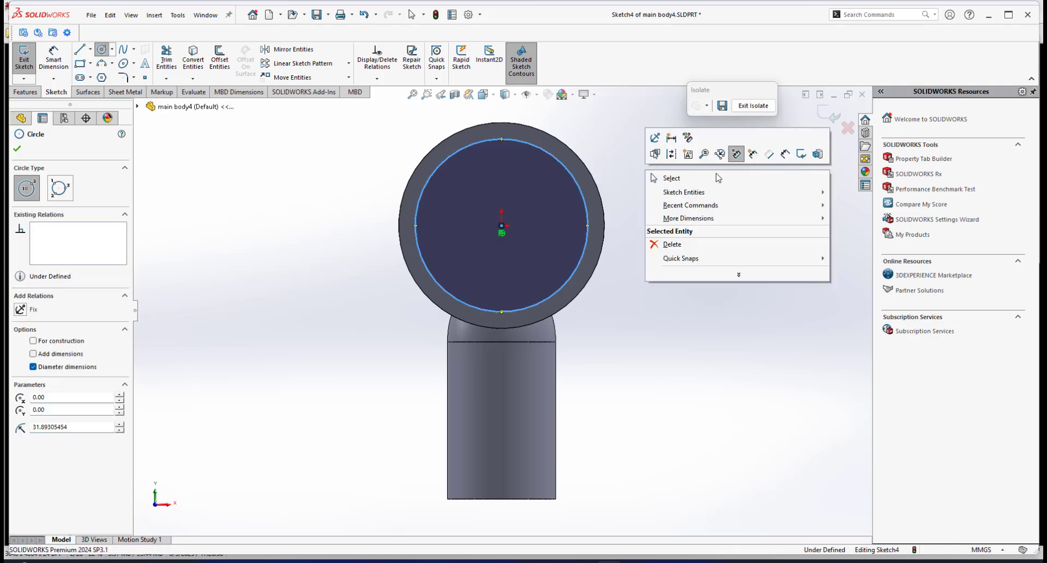
{"action": "left_click", "coordinate": [785, 155]}
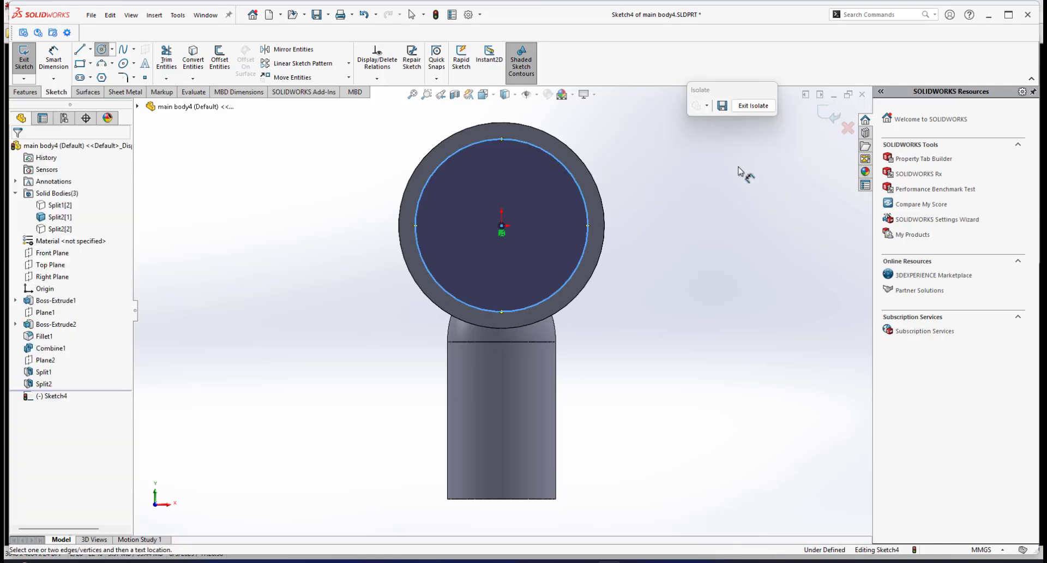
{"action": "left_click", "coordinate": [577, 183]}
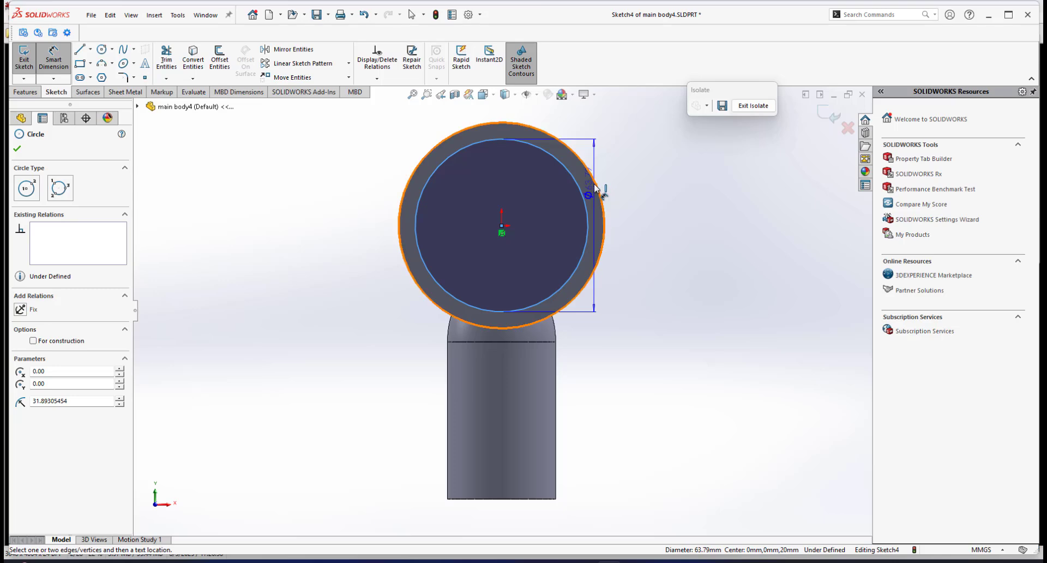
{"action": "left_click", "coordinate": [597, 188]}
{"action": "left_click", "coordinate": [678, 240]}
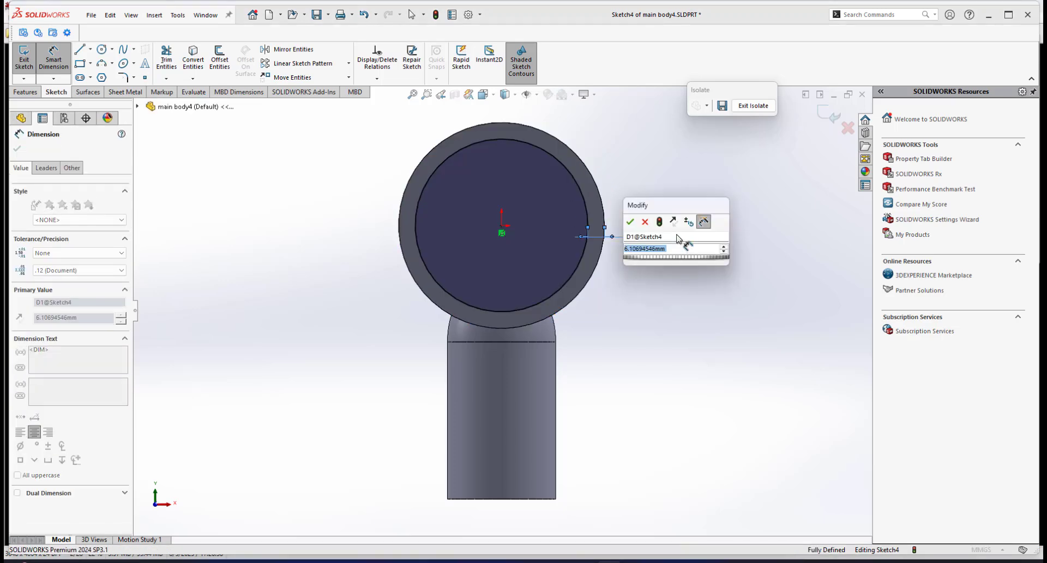
{"action": "type", "text": "1"}
{"action": "key", "text": "Return"}
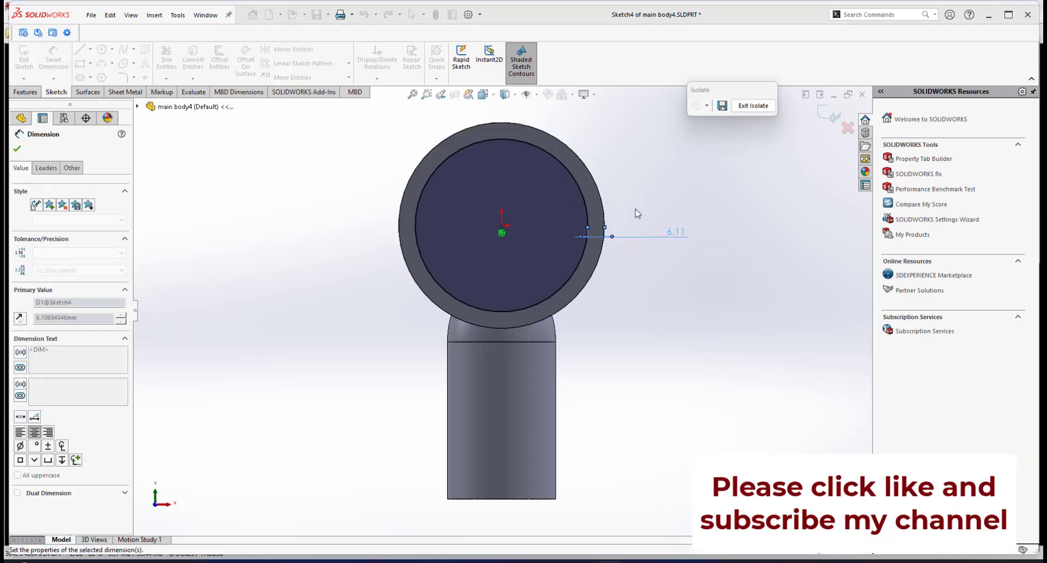
Cut-extrude the circle Through All to hollow out the fan head into a ring.
{"action": "left_click", "coordinate": [25, 91]}
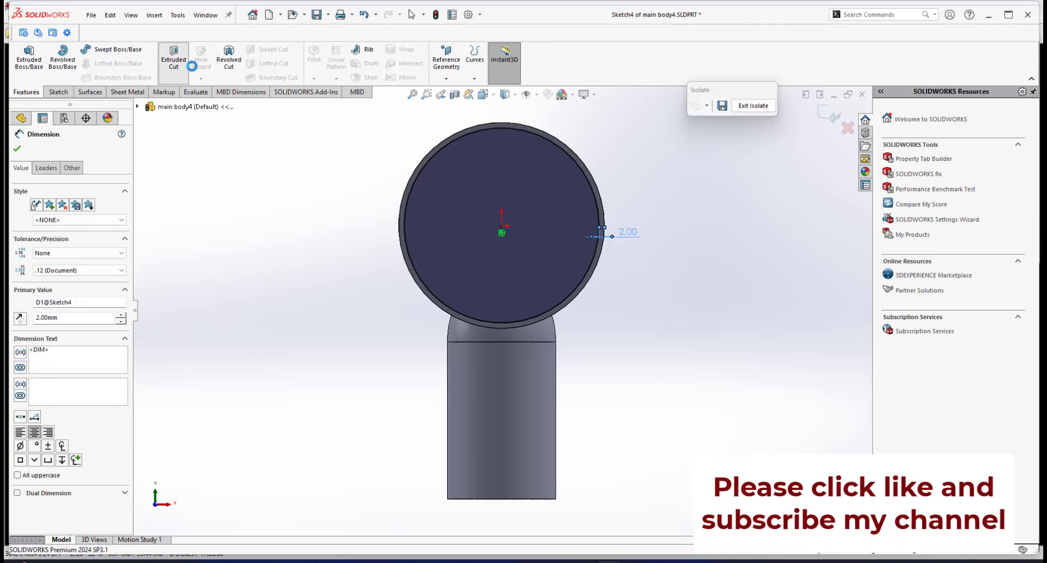
{"action": "left_click", "coordinate": [173, 58]}
{"action": "middle_click_drag", "start_coordinate": [461, 264], "coordinate": [474, 262]}
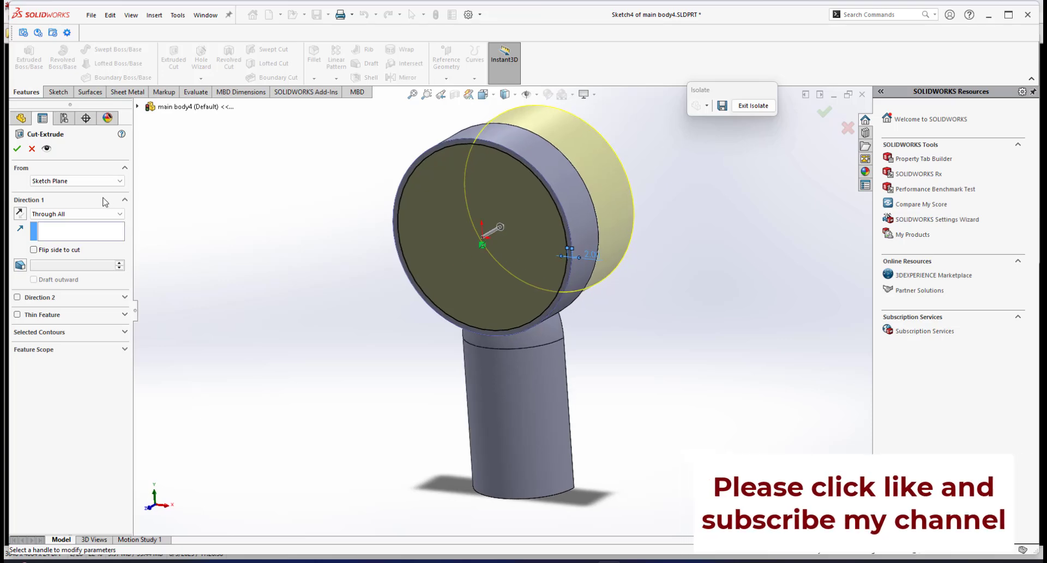
{"action": "left_click", "coordinate": [17, 149]}
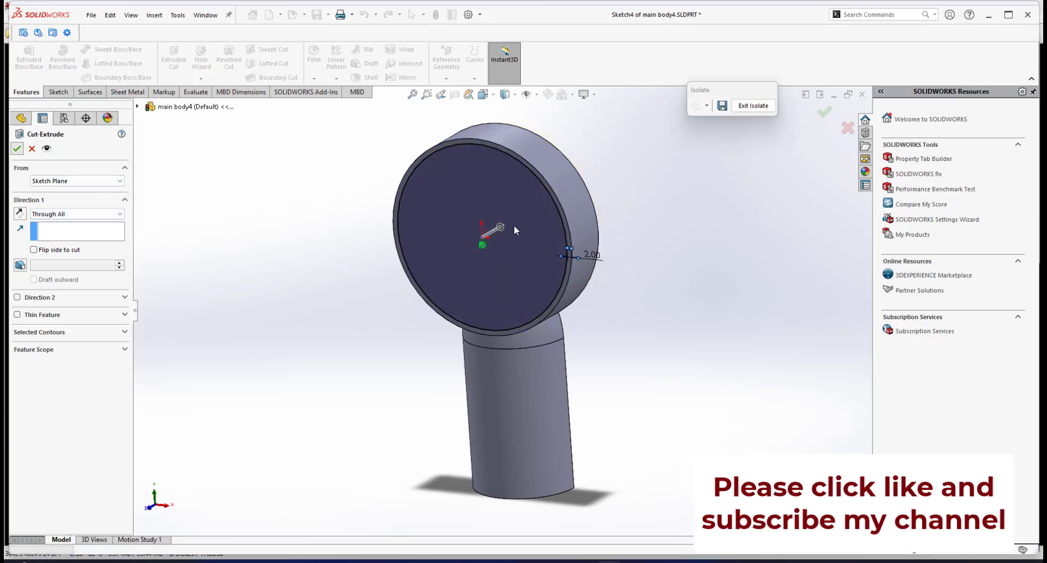
Orbit and zoom around the hollowed head and handle to inspect the cut.
{"action": "scroll", "coordinate": [519, 240], "scroll_direction": "up", "scroll_amount": 2}
{"action": "middle_click_drag", "start_coordinate": [560, 249], "coordinate": [566, 289]}
{"action": "scroll", "coordinate": [555, 308], "scroll_direction": "up", "scroll_amount": 2}
{"action": "scroll", "coordinate": [554, 309], "scroll_direction": "down", "scroll_amount": 1}
{"action": "scroll", "coordinate": [466, 330], "scroll_direction": "down", "scroll_amount": 3}
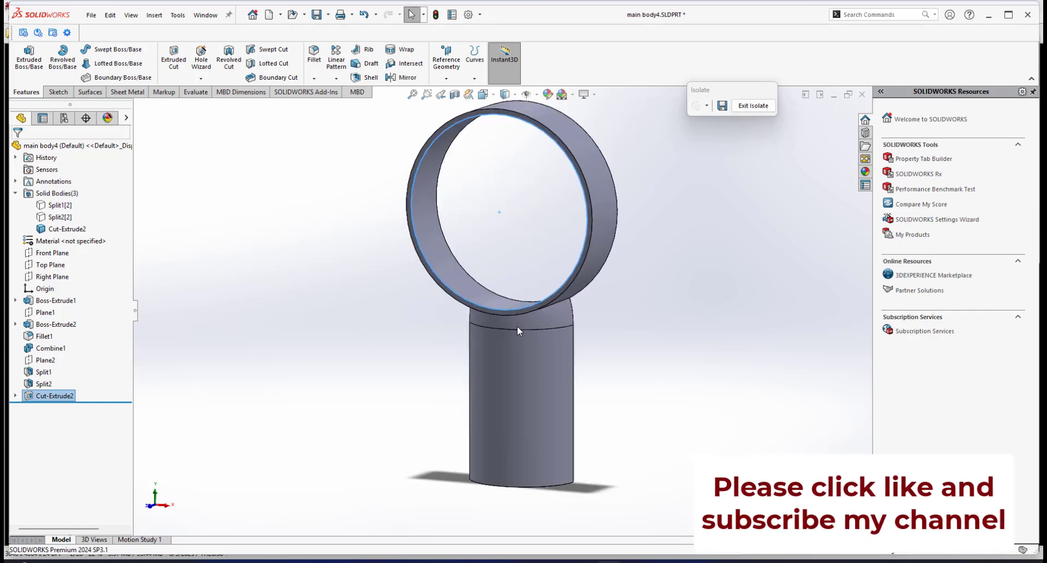
{"action": "middle_click_drag", "start_coordinate": [517, 327], "coordinate": [545, 420]}
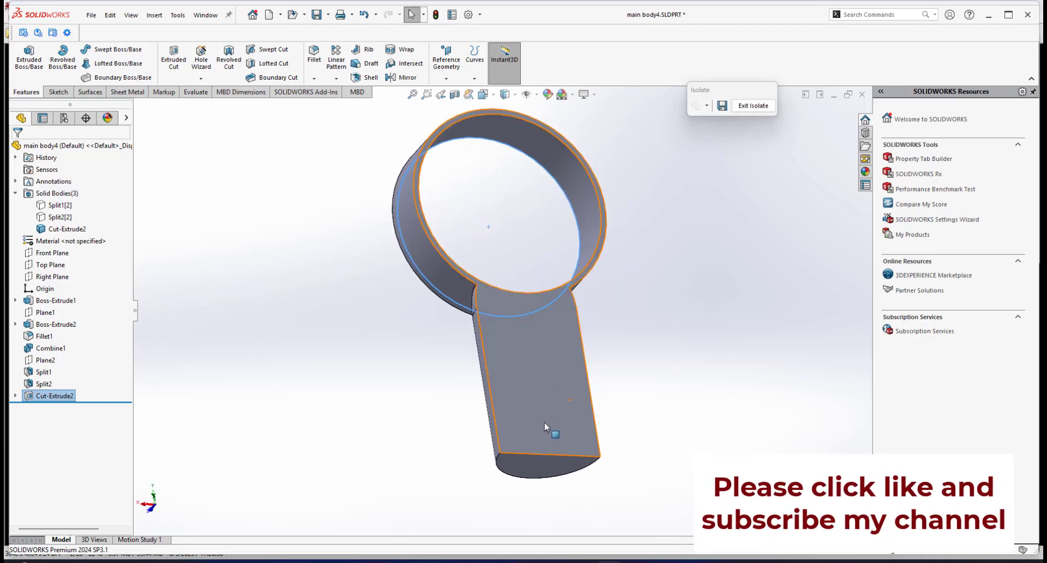
{"action": "scroll", "coordinate": [535, 371], "scroll_direction": "up", "scroll_amount": 2}
{"action": "scroll", "coordinate": [532, 332], "scroll_direction": "down", "scroll_amount": 2}
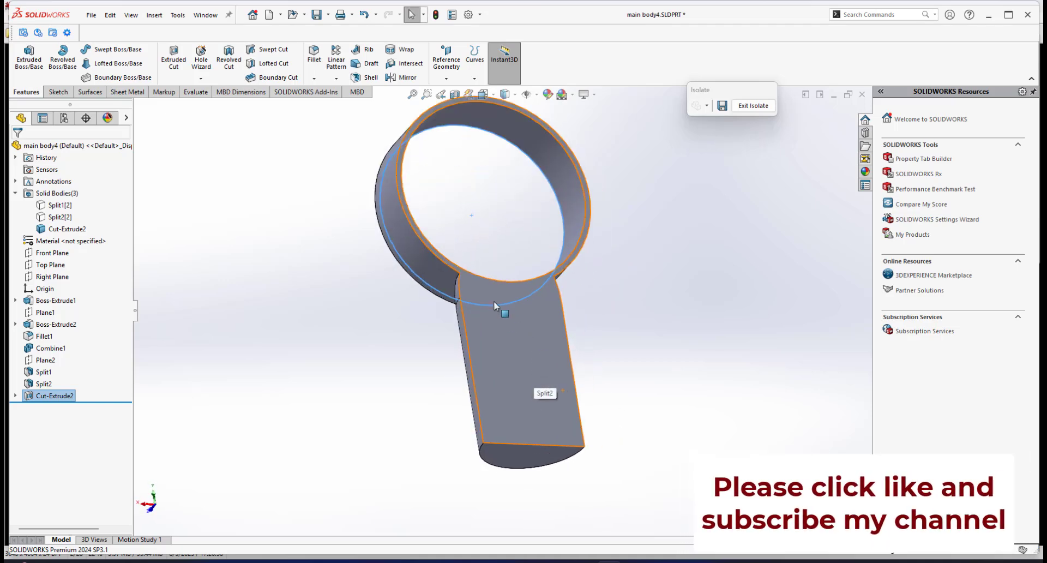
{"action": "middle_click_drag", "start_coordinate": [494, 304], "coordinate": [603, 286]}
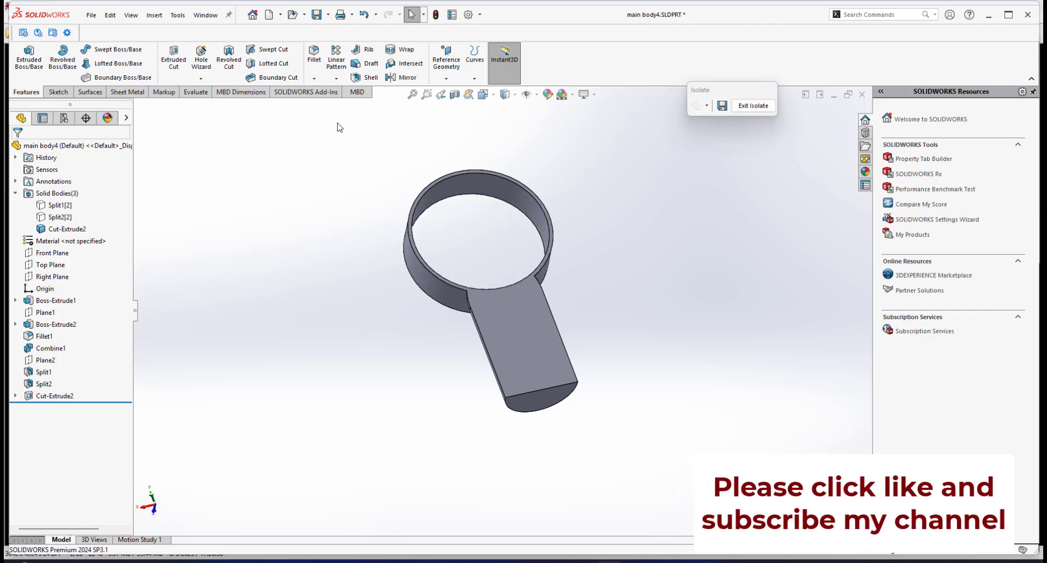
Shell the half body 2 mm thick, removing its flat split face and the handle's bottom face.
{"action": "left_click", "coordinate": [358, 79]}
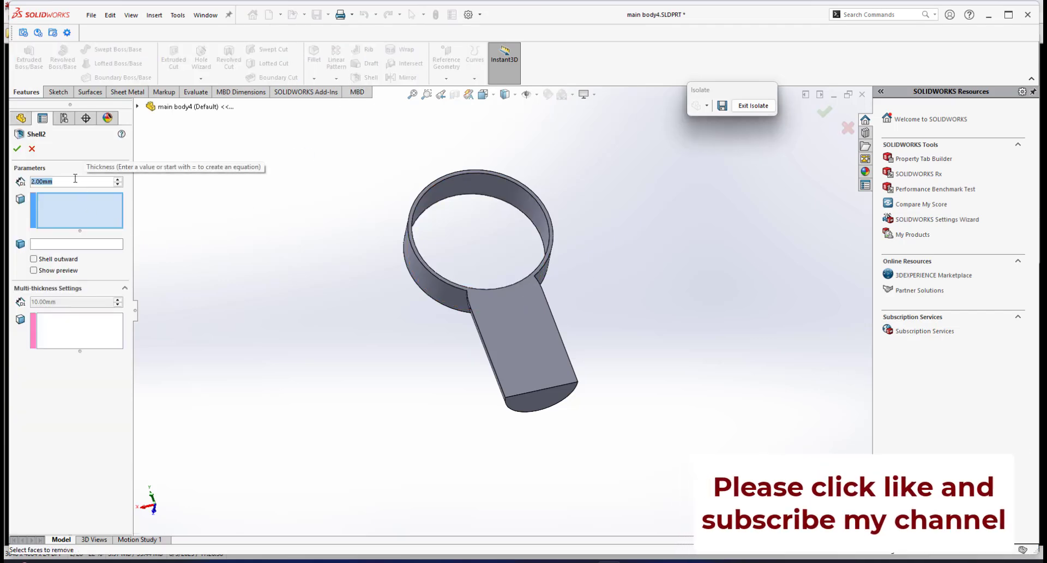
{"action": "type", "text": "2"}
{"action": "key", "text": "Return"}
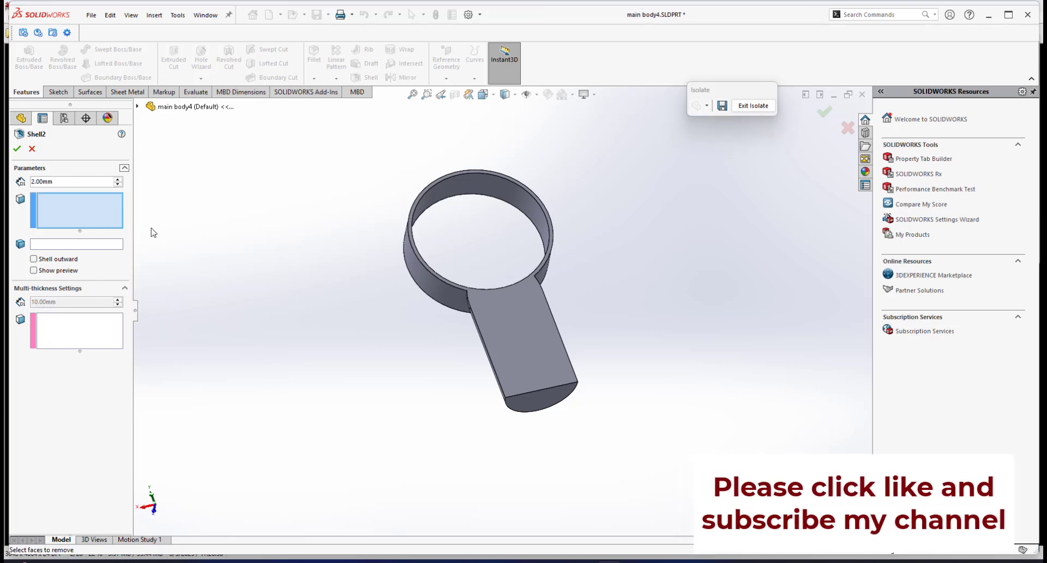
{"action": "left_click", "coordinate": [527, 337]}
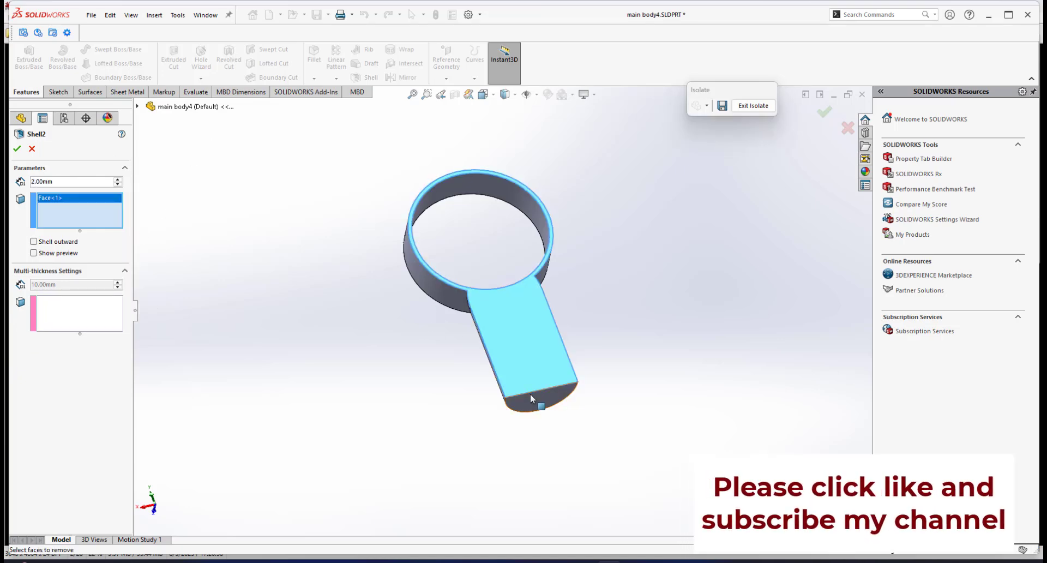
{"action": "left_click", "coordinate": [536, 400]}
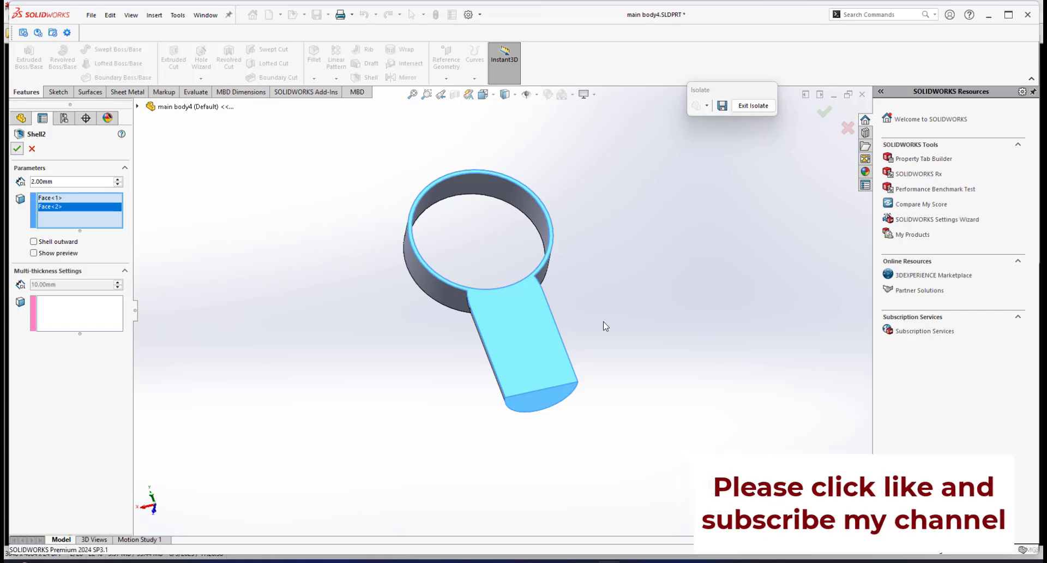
{"action": "middle_click_drag", "start_coordinate": [479, 303], "coordinate": [695, 337]}
{"action": "scroll", "coordinate": [493, 331], "scroll_direction": "down", "scroll_amount": 3}
{"action": "scroll", "coordinate": [585, 330], "scroll_direction": "up", "scroll_amount": 2}
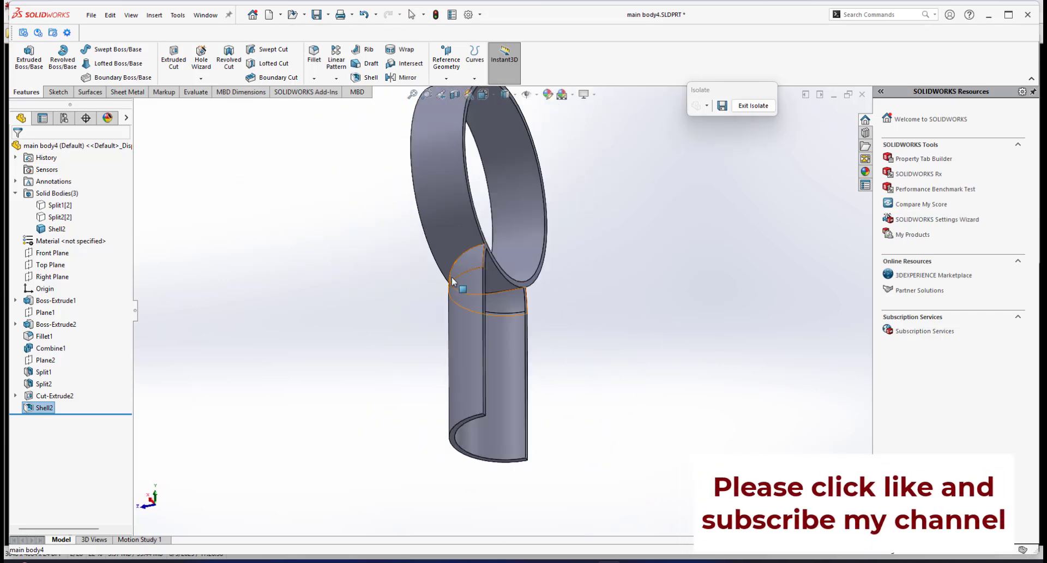
Exit isolation and isolate the other solid half of the fan body.
{"action": "middle_click_drag", "start_coordinate": [451, 276], "coordinate": [698, 149]}
{"action": "left_click", "coordinate": [753, 106]}
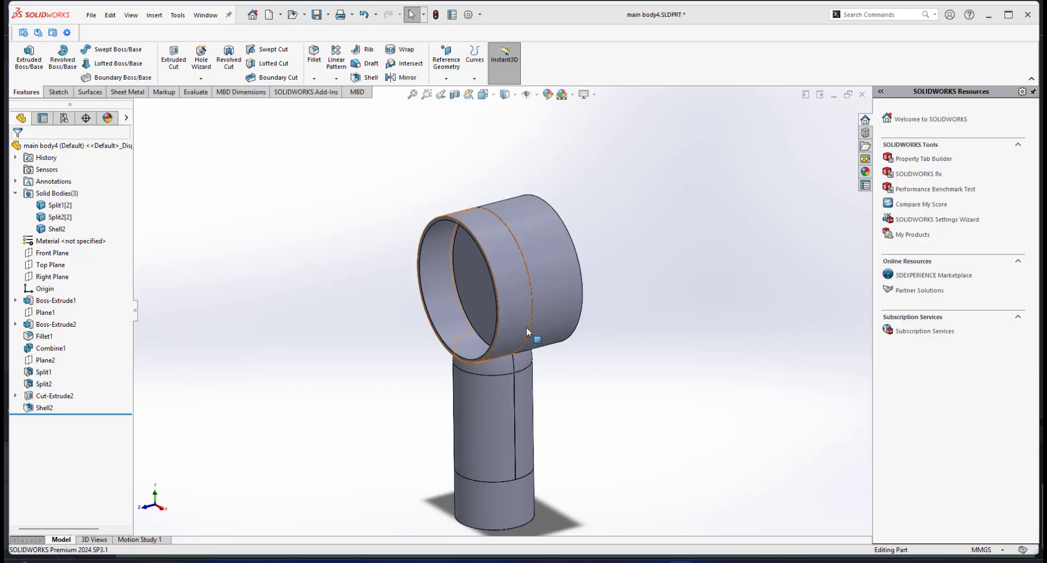
{"action": "scroll", "coordinate": [527, 329], "scroll_direction": "down", "scroll_amount": 2}
{"action": "scroll", "coordinate": [471, 318], "scroll_direction": "up", "scroll_amount": 2}
{"action": "scroll", "coordinate": [483, 323], "scroll_direction": "down", "scroll_amount": 2}
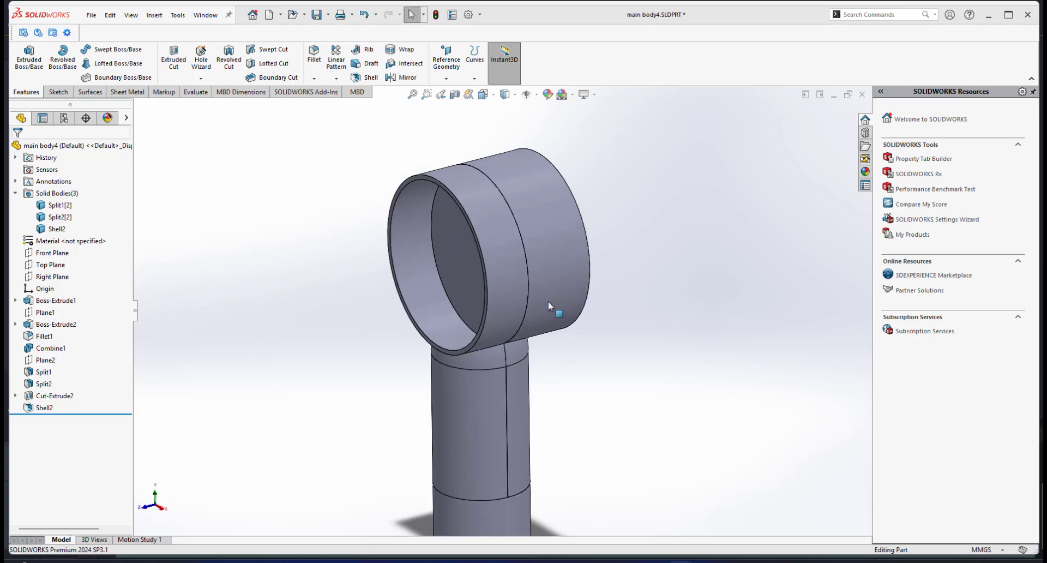
{"action": "right_click", "coordinate": [559, 262]}
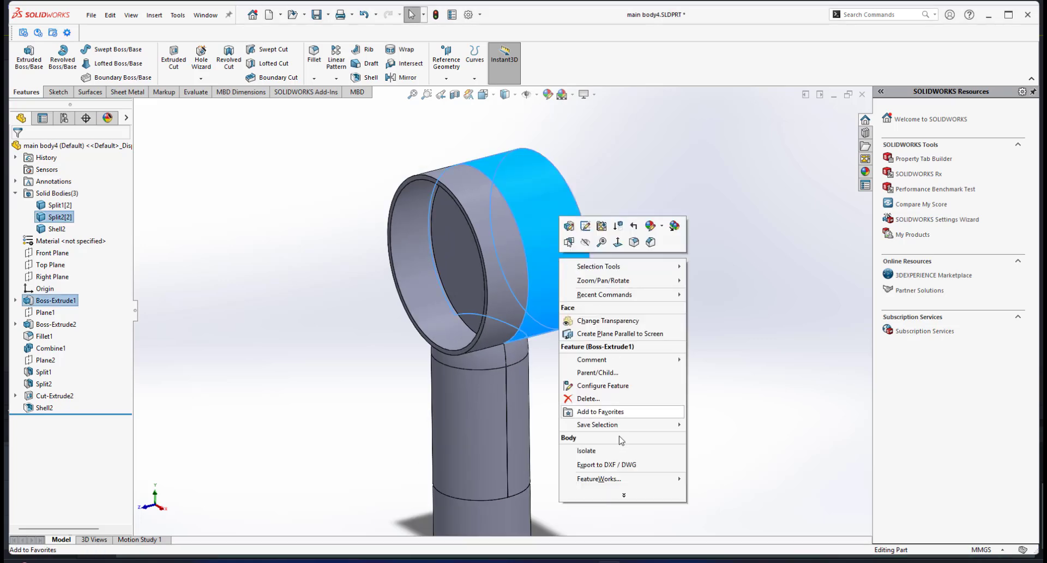
{"action": "left_click", "coordinate": [532, 332]}
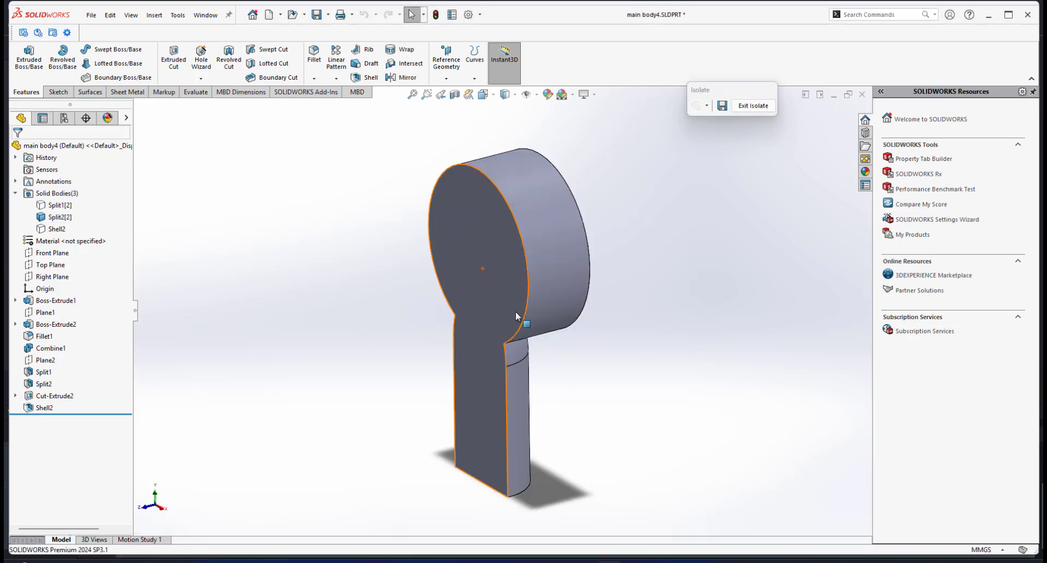
{"action": "middle_click_drag", "start_coordinate": [513, 340], "coordinate": [543, 325]}
Compare the front and side reference photos of the fan, then return to the model.
{"action": "key", "text": "alt+Tab"}
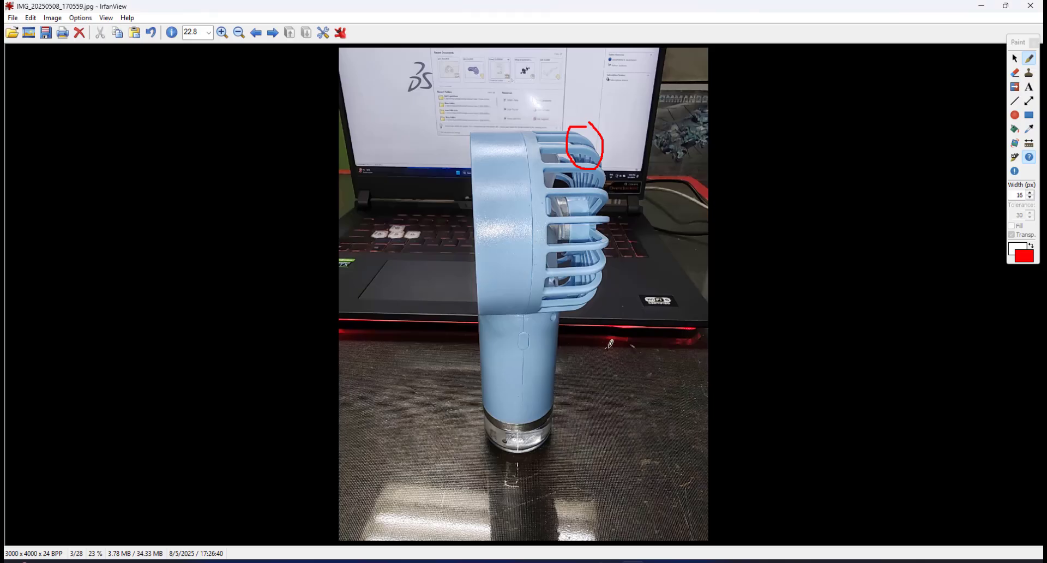
{"action": "key", "text": "Left"}
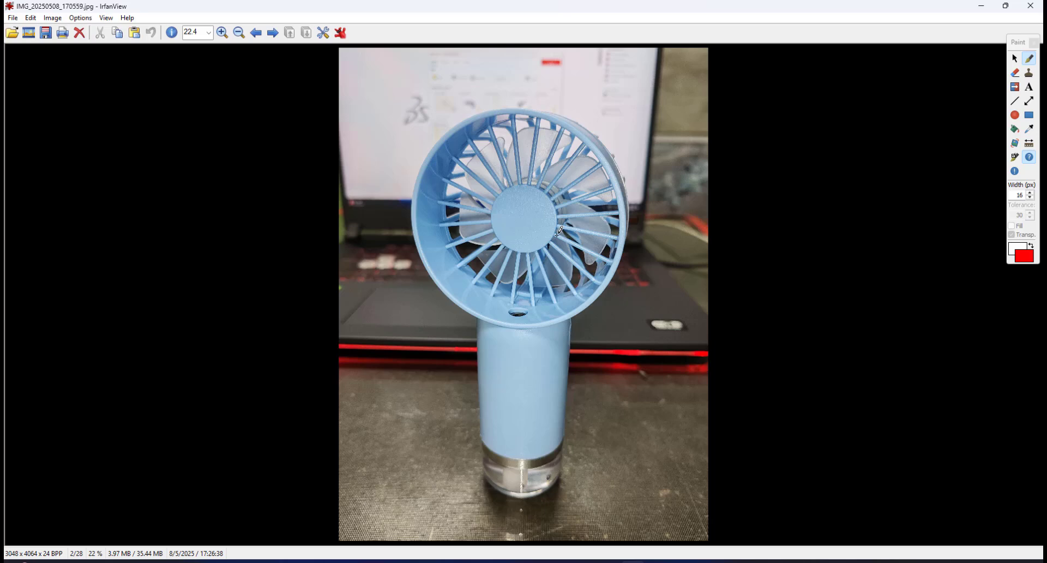
{"action": "key", "text": "Right"}
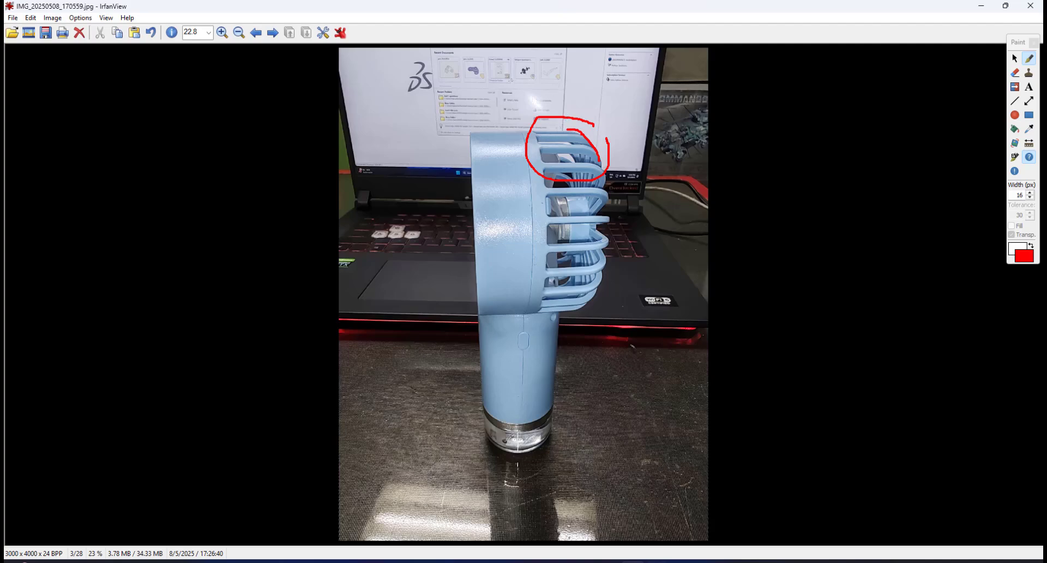
{"action": "key", "text": "alt+Tab"}
{"action": "scroll", "coordinate": [561, 317], "scroll_direction": "down", "scroll_amount": 1}
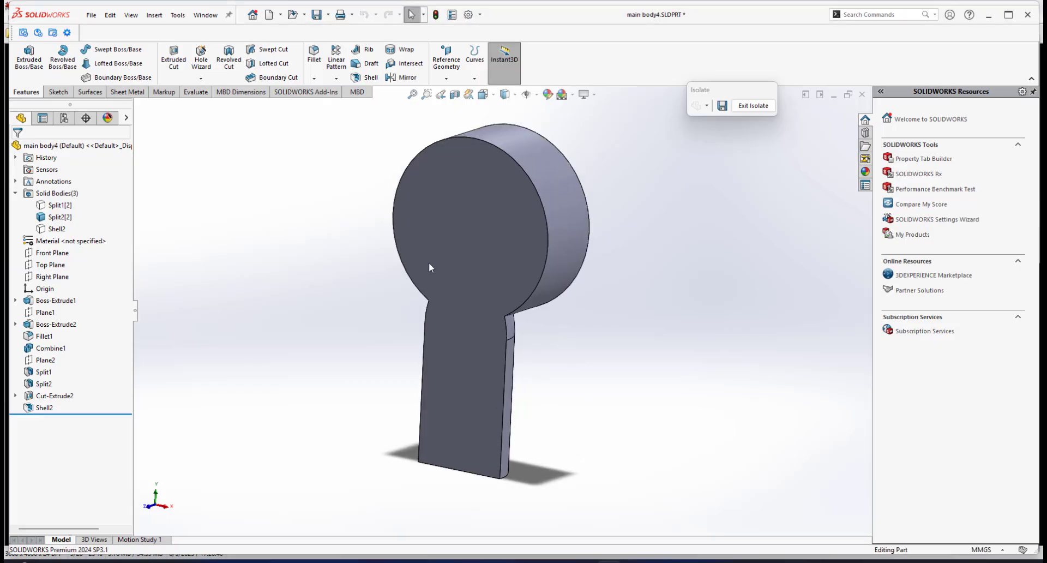
{"action": "scroll", "coordinate": [428, 263], "scroll_direction": "up", "scroll_amount": 3}
{"action": "scroll", "coordinate": [429, 263], "scroll_direction": "down", "scroll_amount": 3}
Sketch a circle centred on the origin on the flat face of the other half body.
{"action": "left_click", "coordinate": [559, 250]}
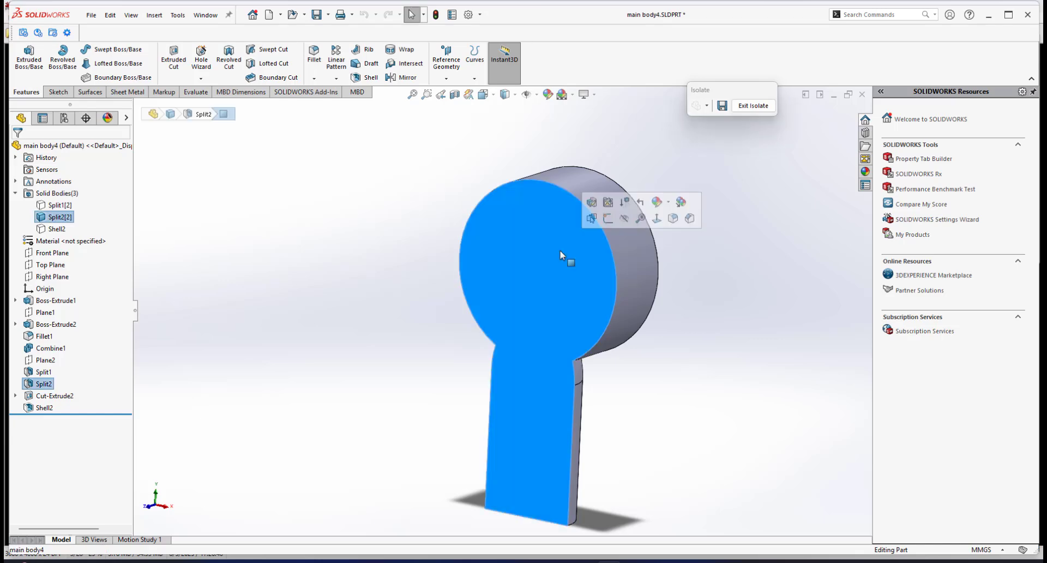
{"action": "left_click", "coordinate": [605, 223]}
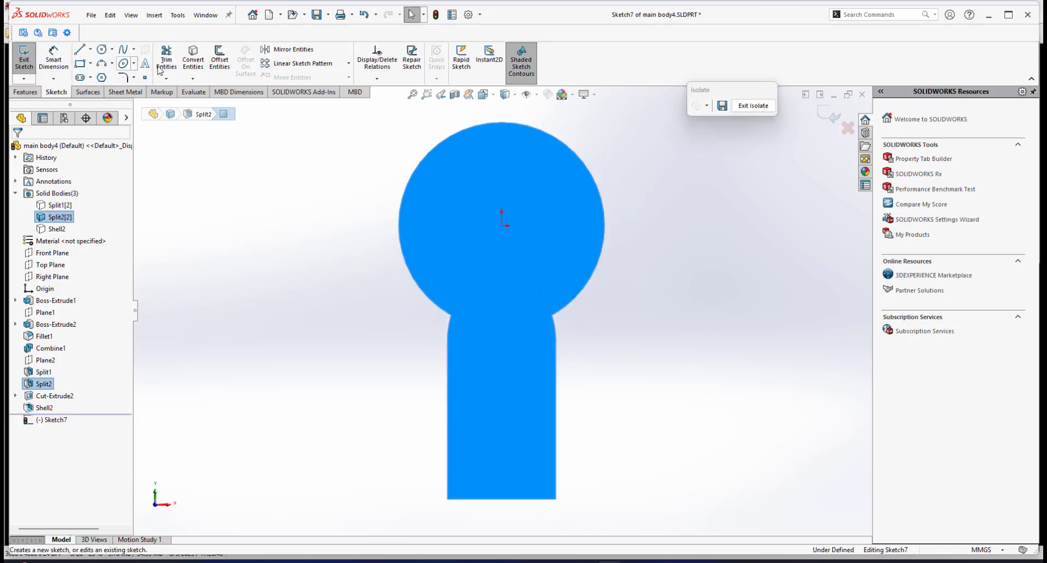
{"action": "left_click", "coordinate": [103, 51]}
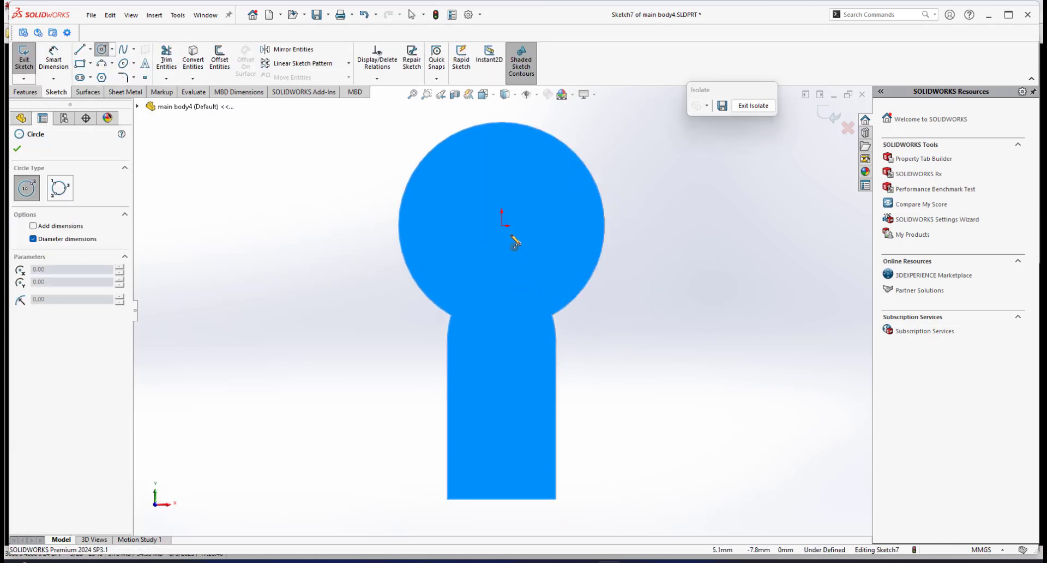
{"action": "left_click", "coordinate": [502, 225]}
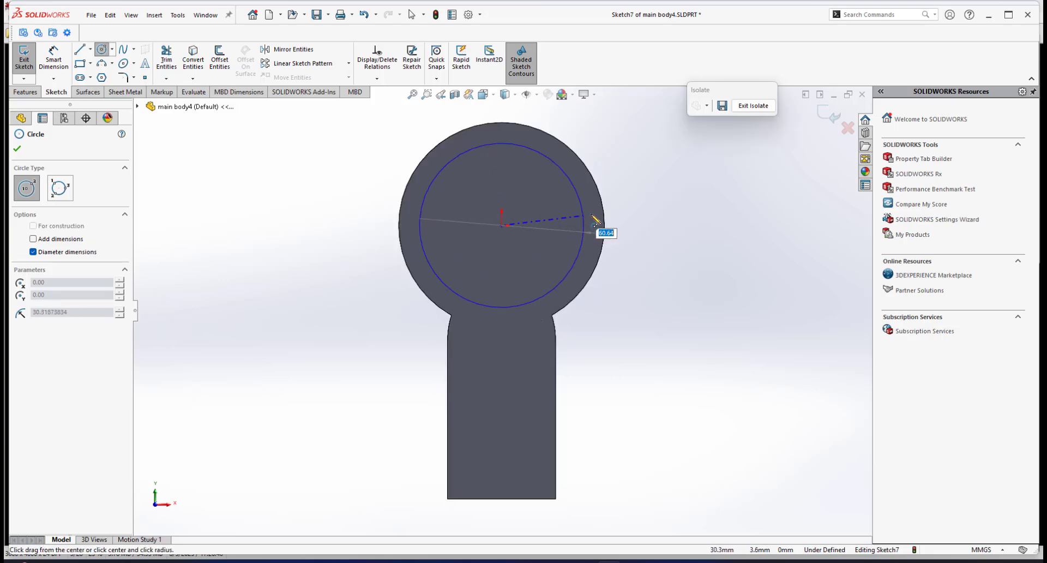
{"action": "left_click", "coordinate": [592, 213]}
Dimension the gap between the sketched circle and the half body's outer edge as 2 mm.
{"action": "right_click", "coordinate": [689, 121]}
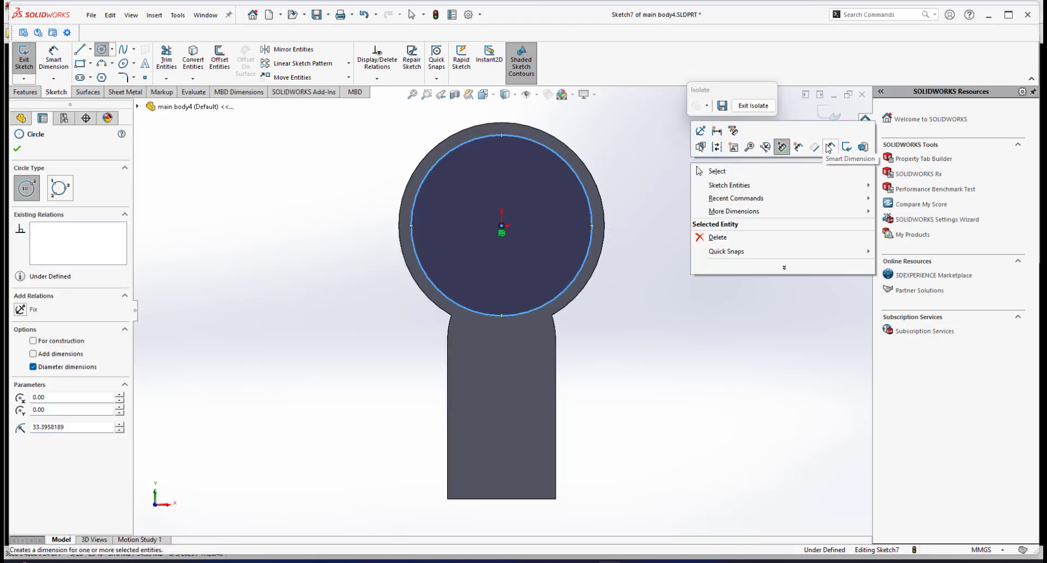
{"action": "left_click", "coordinate": [829, 147]}
{"action": "left_click", "coordinate": [589, 191]}
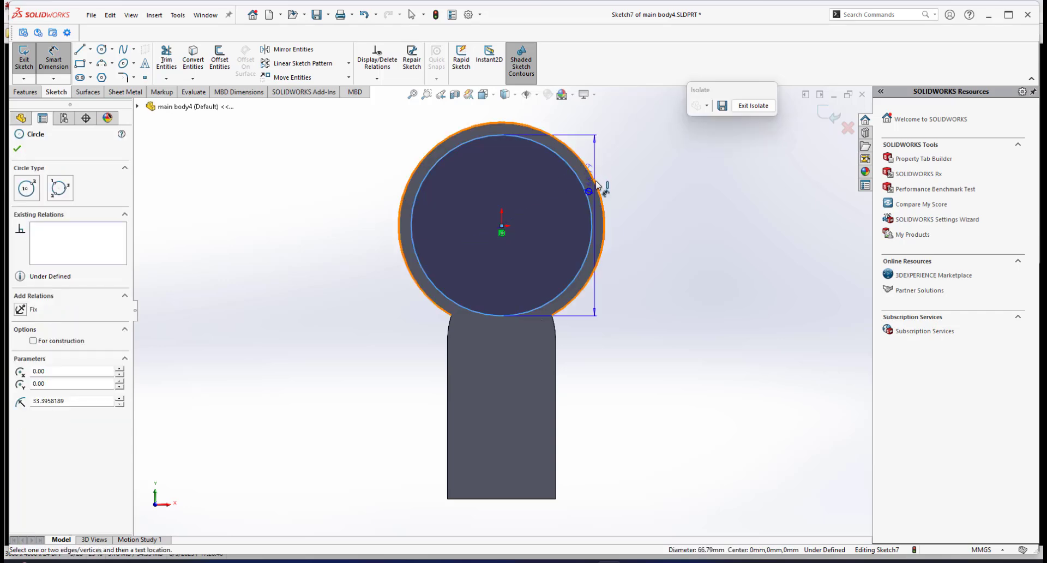
{"action": "left_click", "coordinate": [624, 201]}
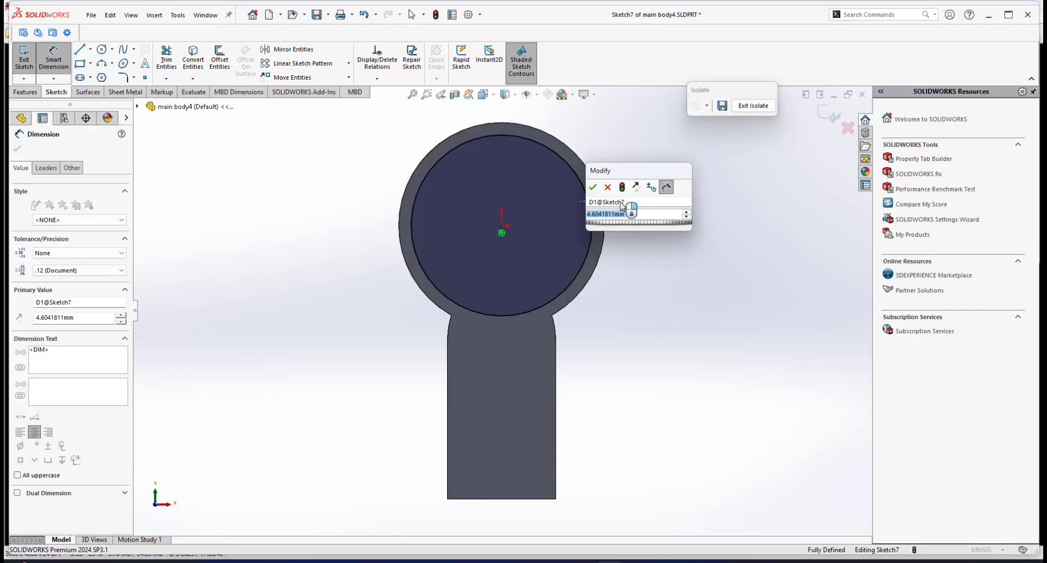
{"action": "type", "text": "2"}
{"action": "key", "text": "Return"}
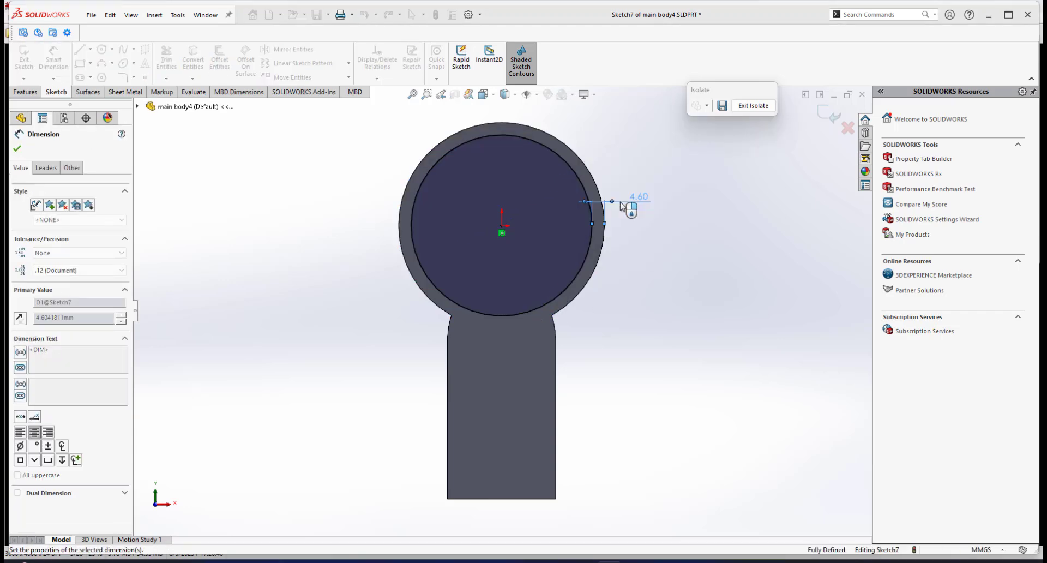
Cut-extrude the circle 28 mm deep into the half body.
{"action": "middle_click_drag", "start_coordinate": [621, 202], "coordinate": [170, 153]}
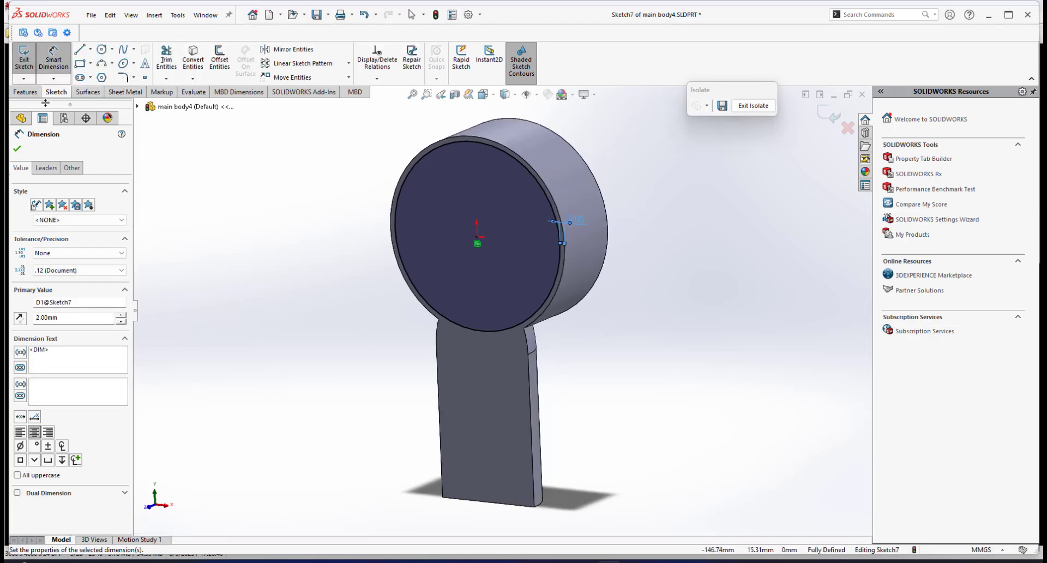
{"action": "left_click", "coordinate": [26, 92]}
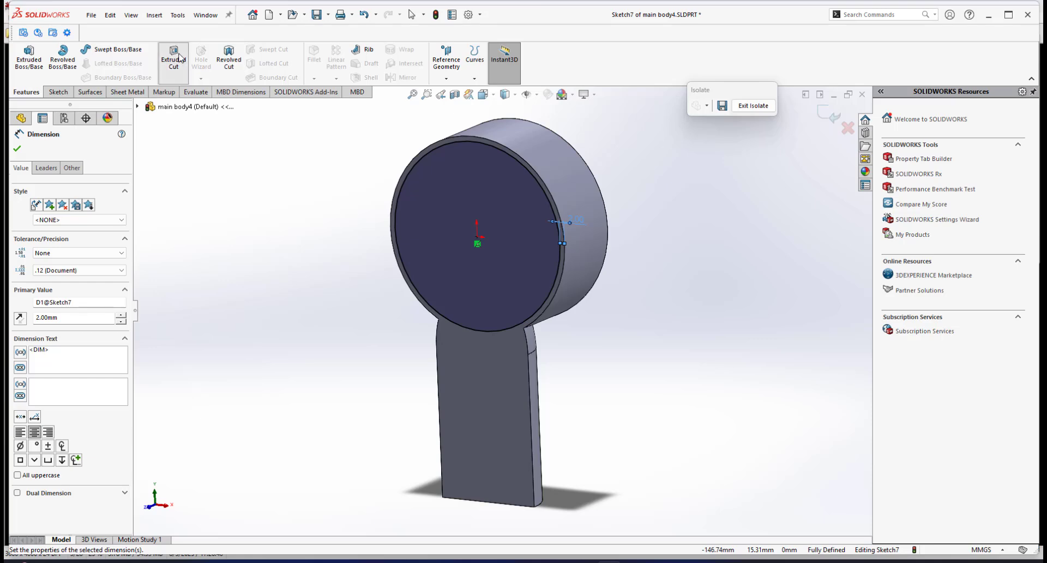
{"action": "scroll", "coordinate": [580, 251], "scroll_direction": "up", "scroll_amount": 4}
{"action": "scroll", "coordinate": [581, 251], "scroll_direction": "down", "scroll_amount": 4}
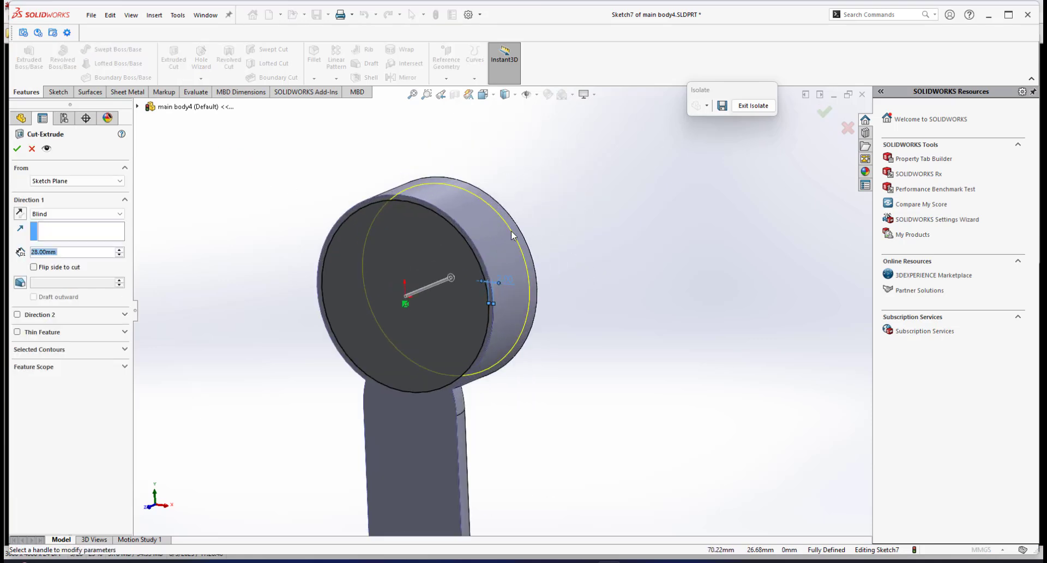
{"action": "middle_click_drag", "start_coordinate": [512, 234], "coordinate": [486, 232]}
{"action": "scroll", "coordinate": [448, 232], "scroll_direction": "down", "scroll_amount": 4}
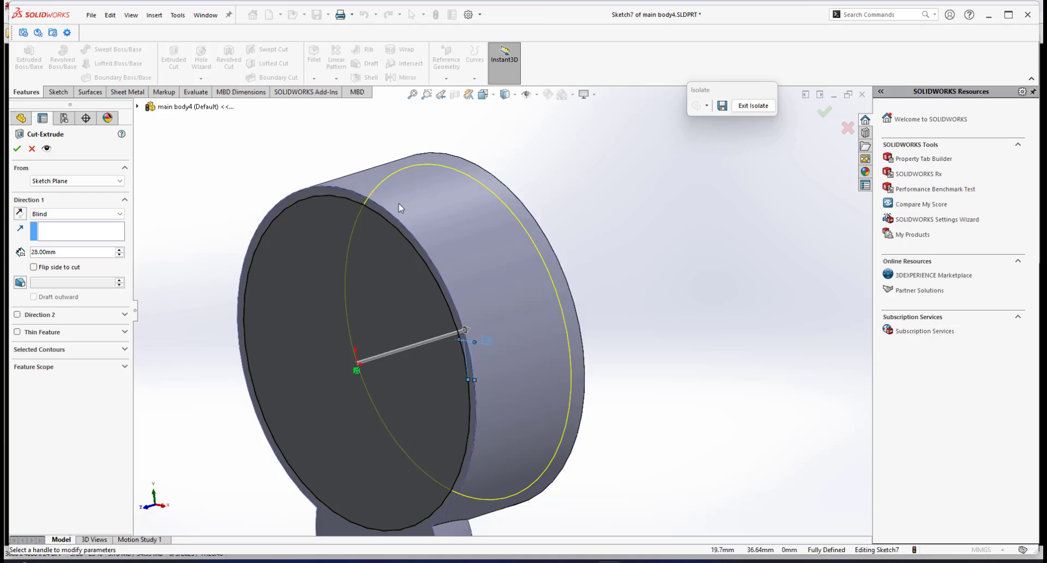
{"action": "middle_click_drag", "start_coordinate": [427, 207], "coordinate": [510, 199]}
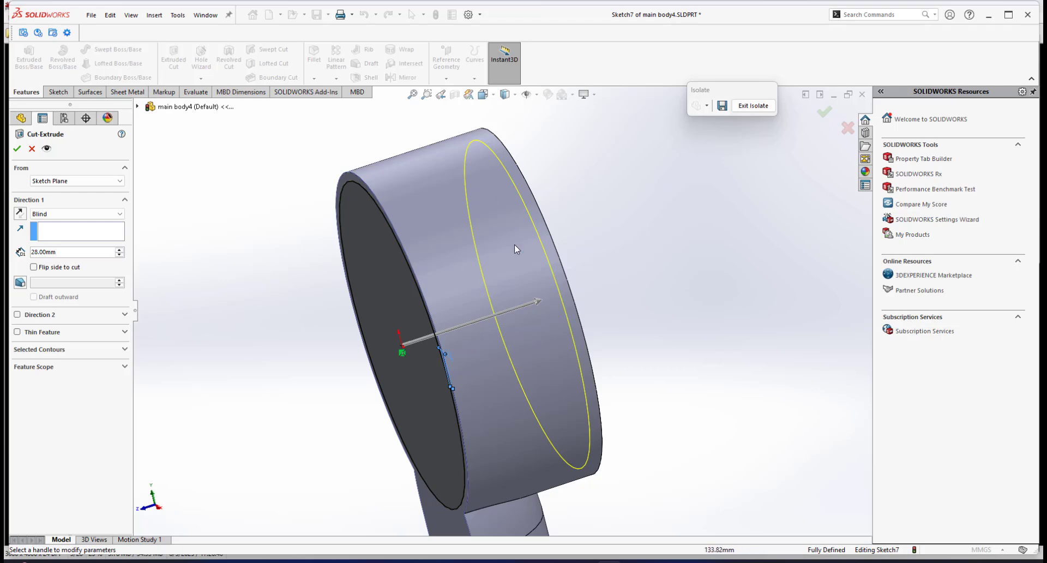
{"action": "scroll", "coordinate": [515, 244], "scroll_direction": "up", "scroll_amount": 3}
{"action": "middle_click_drag", "start_coordinate": [515, 244], "coordinate": [456, 284]}
{"action": "scroll", "coordinate": [391, 328], "scroll_direction": "down", "scroll_amount": 2}
{"action": "scroll", "coordinate": [392, 329], "scroll_direction": "up", "scroll_amount": 3}
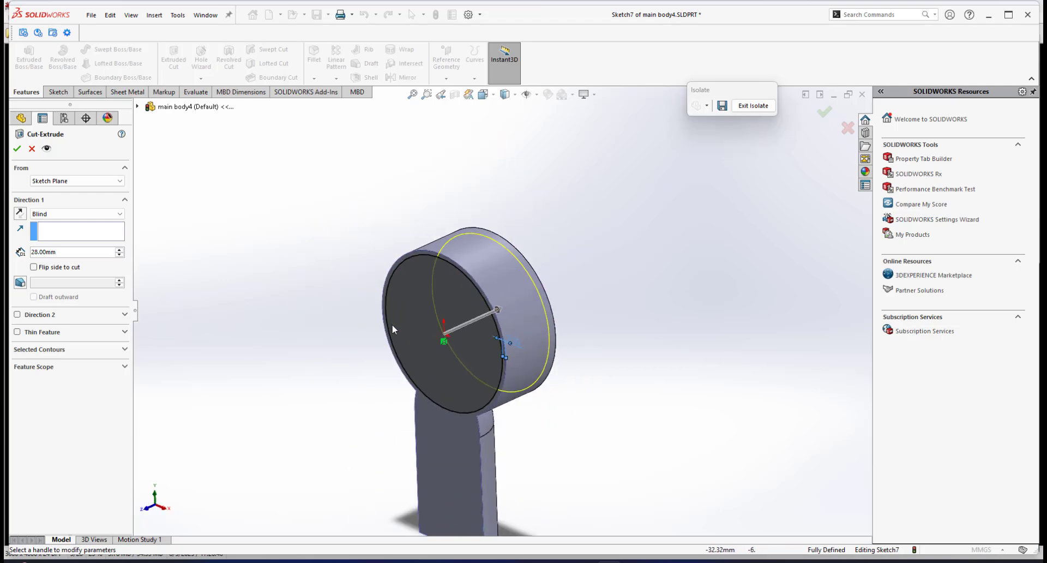
{"action": "scroll", "coordinate": [392, 324], "scroll_direction": "down", "scroll_amount": 2}
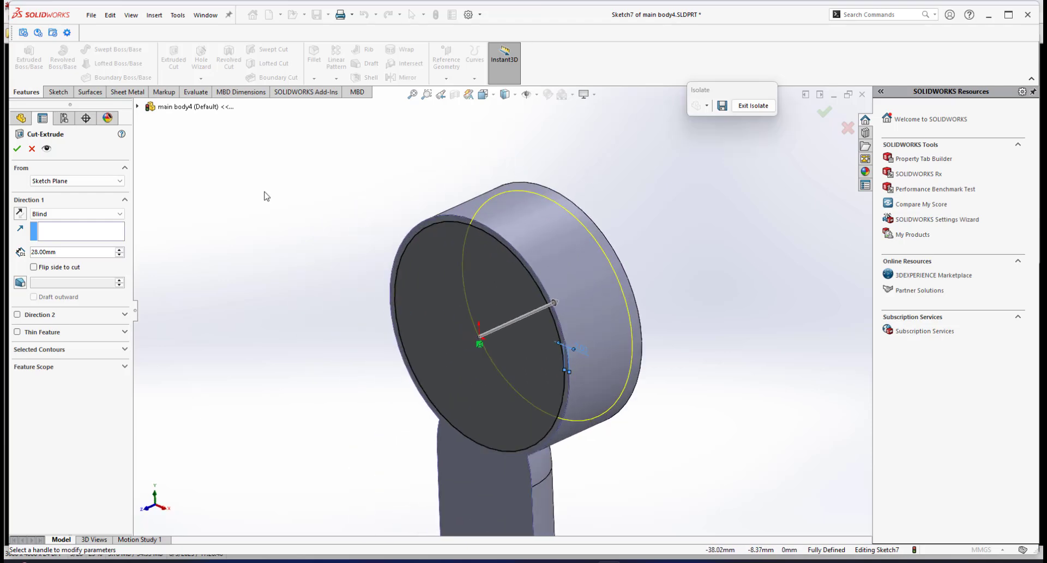
{"action": "double_click", "coordinate": [74, 252]}
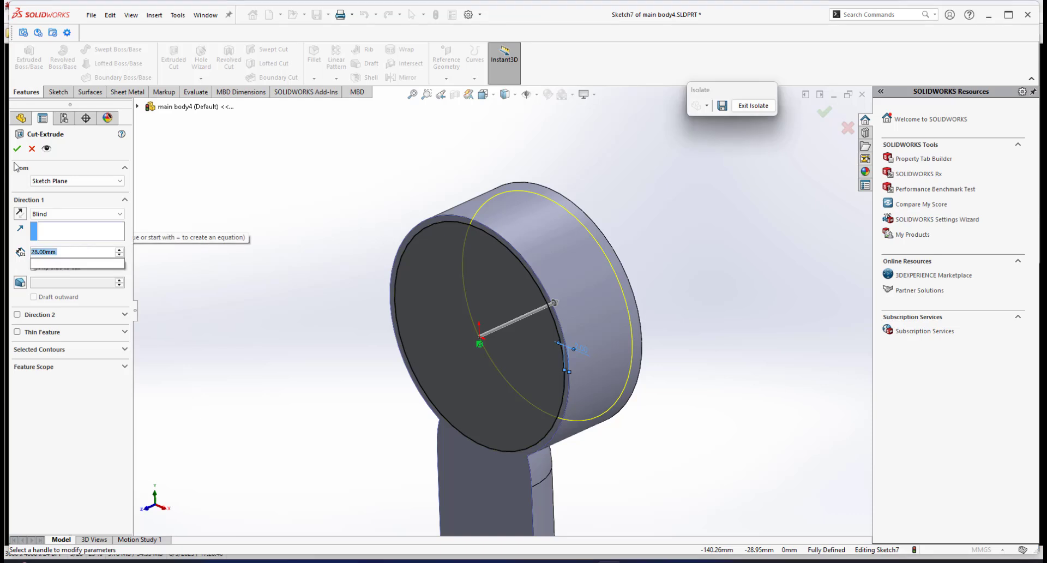
{"action": "type", "text": "28"}
{"action": "key", "text": "Return"}
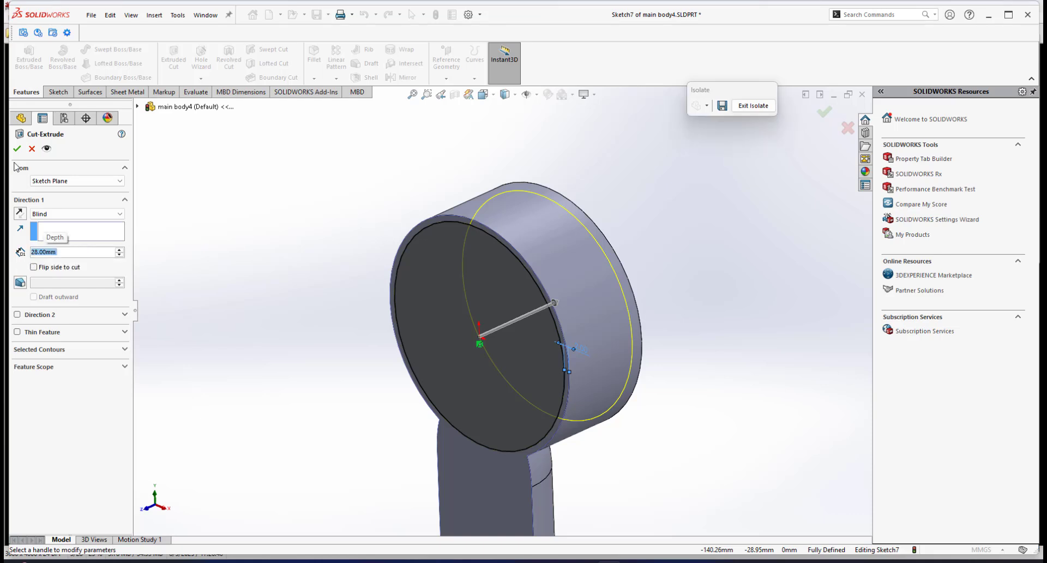
{"action": "left_click", "coordinate": [17, 152]}
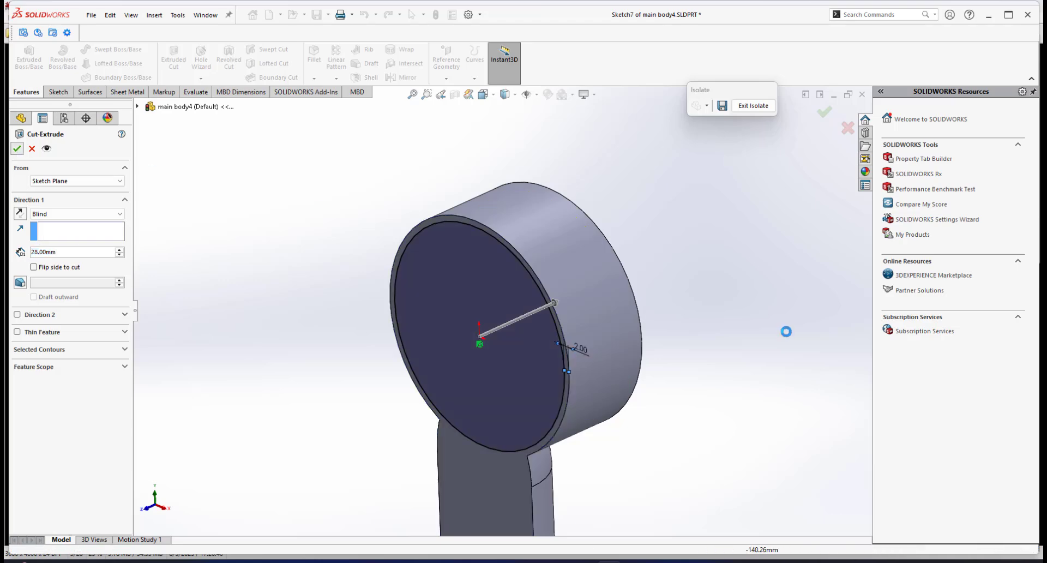
Fillet the circular edge of the cut pocket with an 8 mm radius.
{"action": "scroll", "coordinate": [511, 263], "scroll_direction": "down", "scroll_amount": 5}
{"action": "middle_click_drag", "start_coordinate": [613, 269], "coordinate": [453, 252]}
{"action": "scroll", "coordinate": [491, 297], "scroll_direction": "up", "scroll_amount": 5}
{"action": "scroll", "coordinate": [443, 197], "scroll_direction": "down", "scroll_amount": 3}
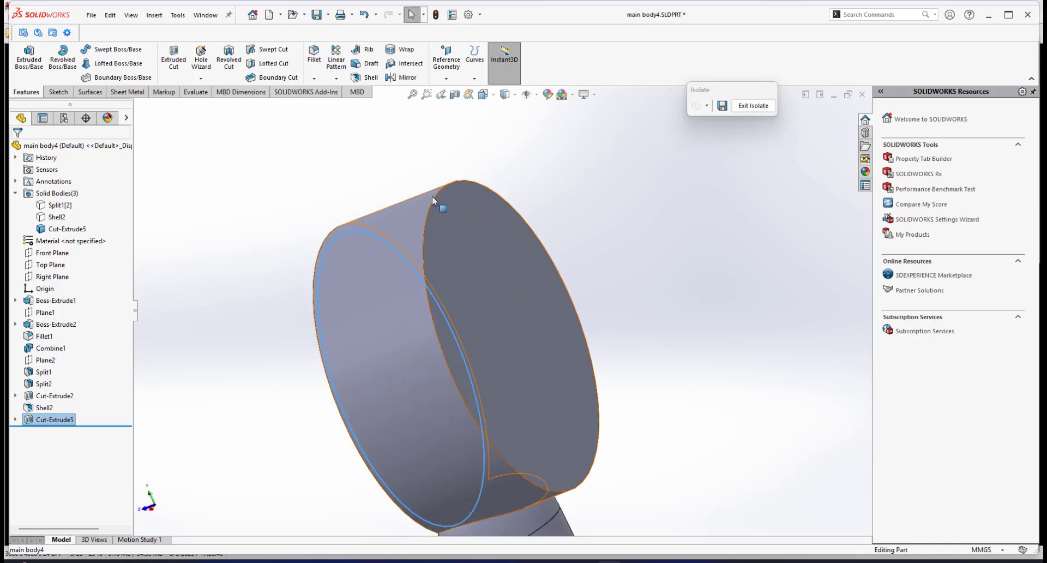
{"action": "middle_click_drag", "start_coordinate": [433, 198], "coordinate": [544, 197]}
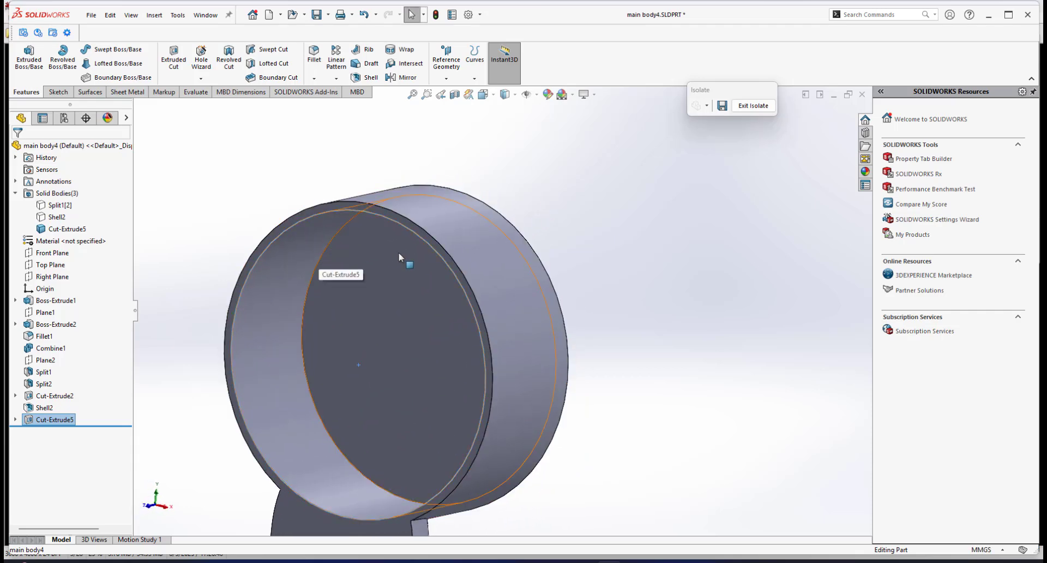
{"action": "scroll", "coordinate": [501, 311], "scroll_direction": "up", "scroll_amount": 4}
{"action": "left_click", "coordinate": [420, 183]}
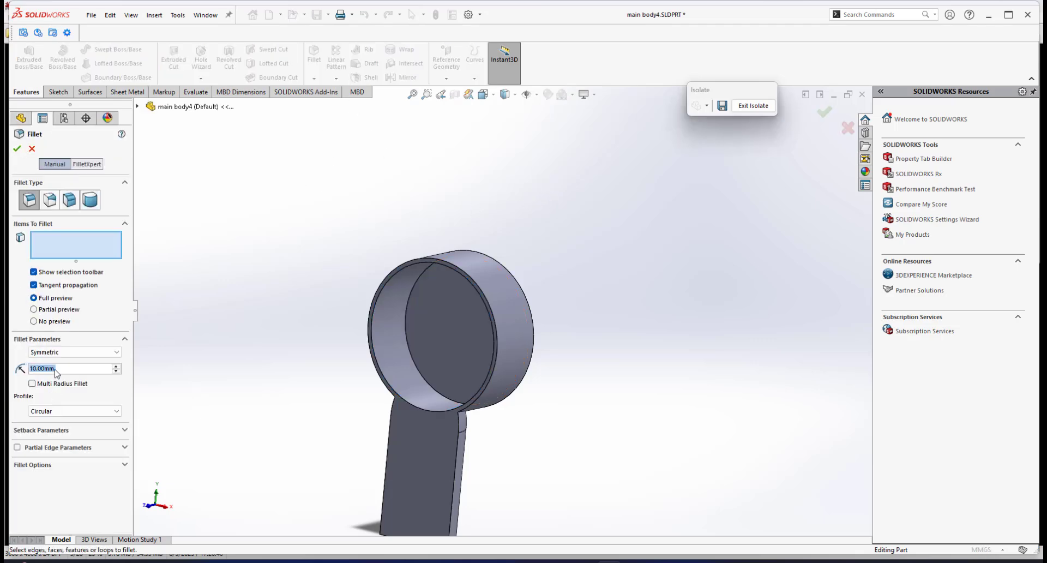
{"action": "type", "text": "8"}
{"action": "key", "text": "Return"}
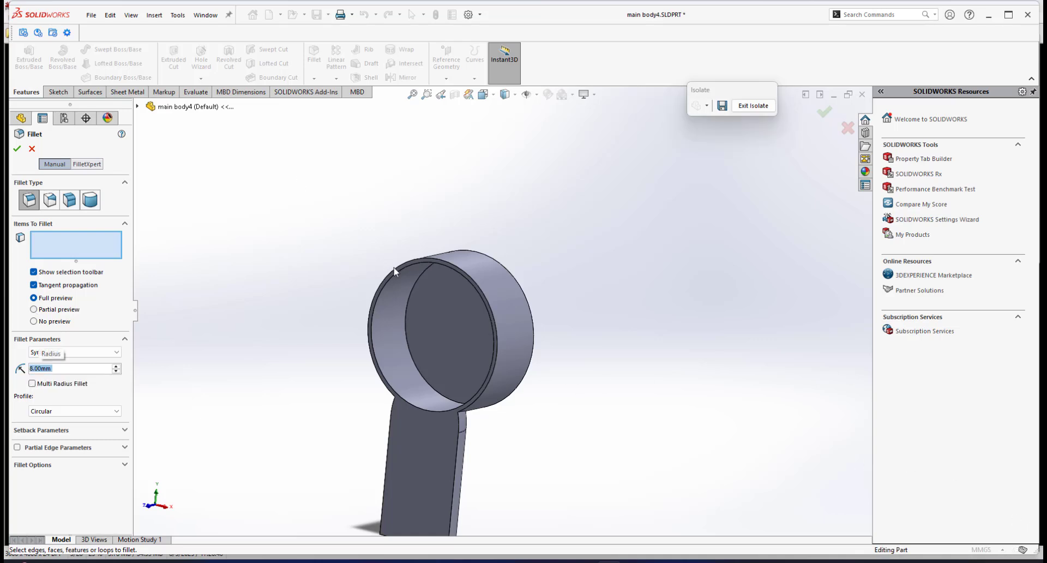
{"action": "left_click", "coordinate": [416, 283]}
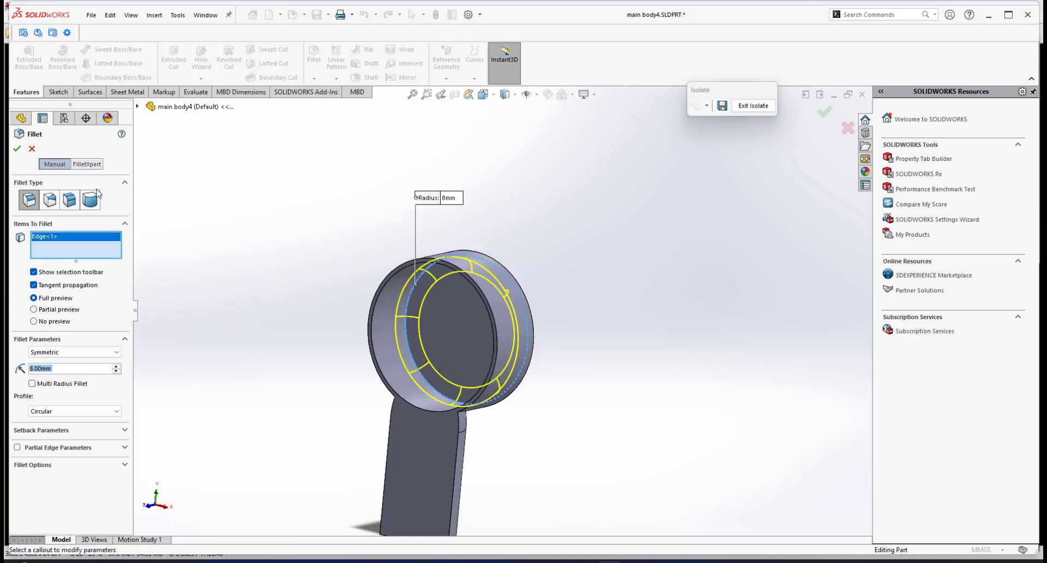
{"action": "left_click", "coordinate": [17, 149]}
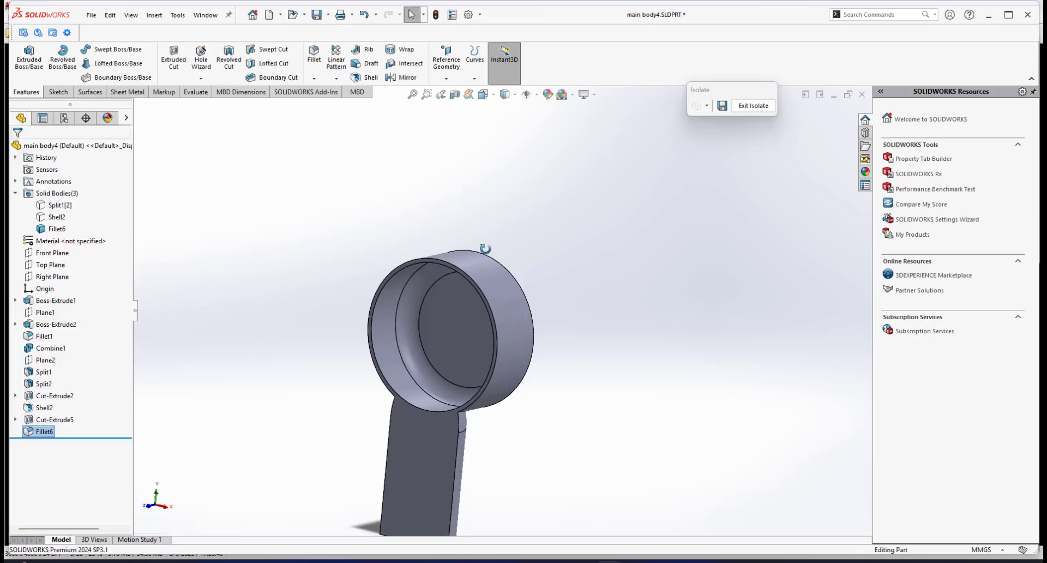
Fillet the other circular edge of the pocket with a 10 mm radius.
{"action": "middle_click_drag", "start_coordinate": [484, 248], "coordinate": [427, 204]}
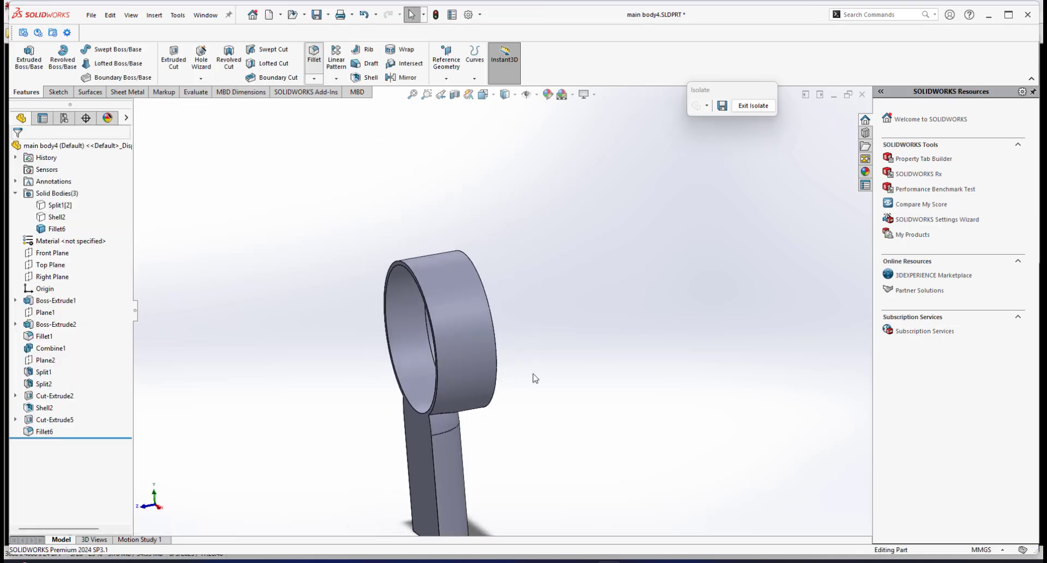
{"action": "scroll", "coordinate": [479, 352], "scroll_direction": "down", "scroll_amount": 1}
{"action": "middle_click_drag", "start_coordinate": [483, 304], "coordinate": [434, 297]}
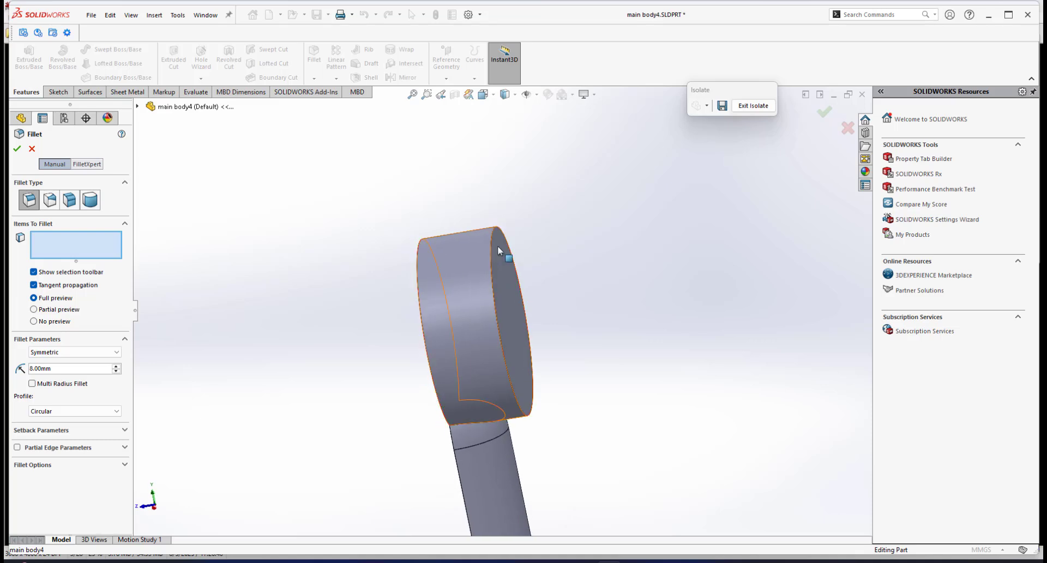
{"action": "middle_click_drag", "start_coordinate": [497, 245], "coordinate": [504, 235]}
{"action": "left_click", "coordinate": [497, 234]}
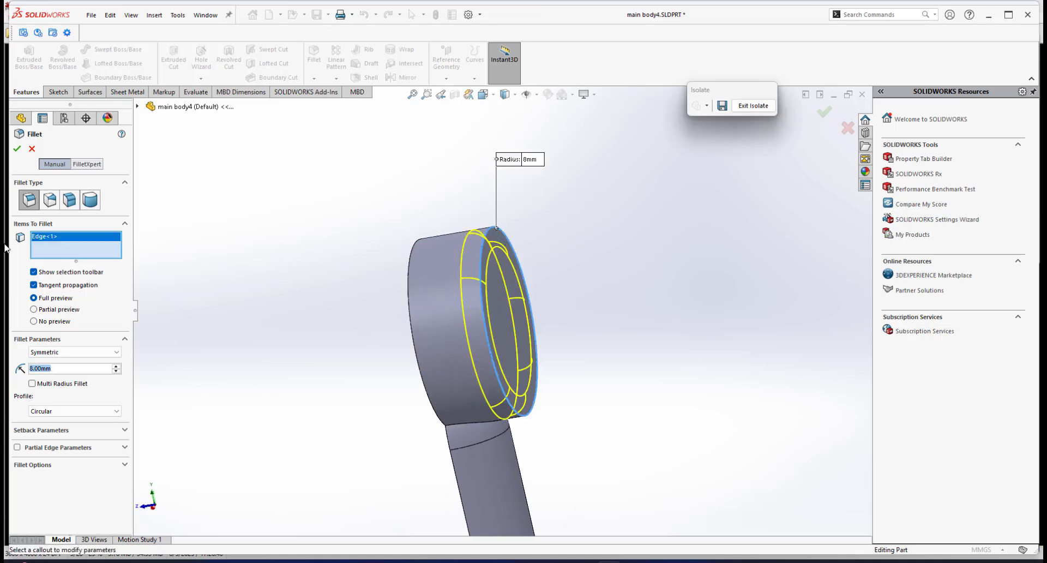
{"action": "type", "text": "10"}
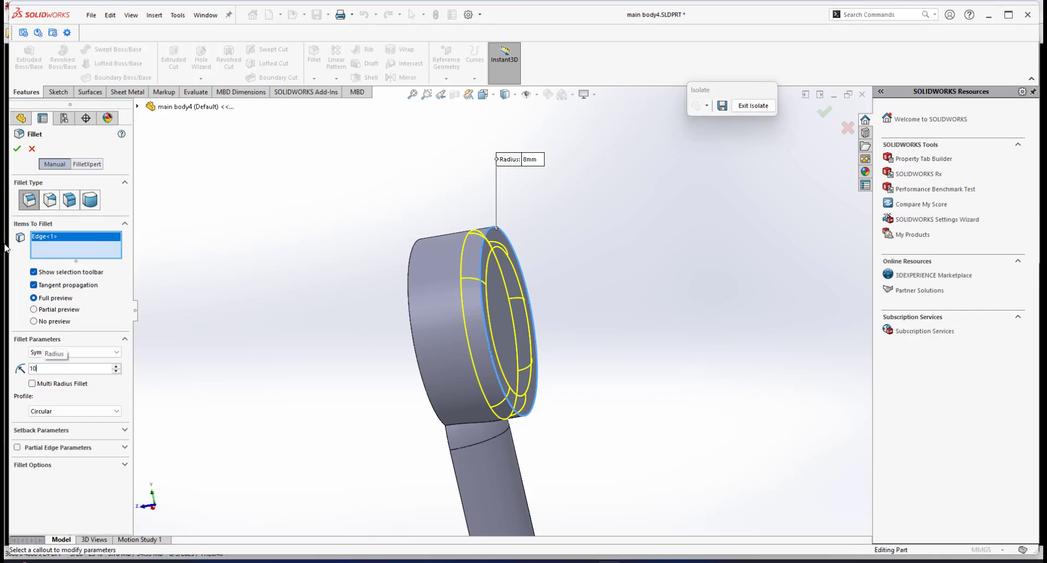
{"action": "key", "text": "Return"}
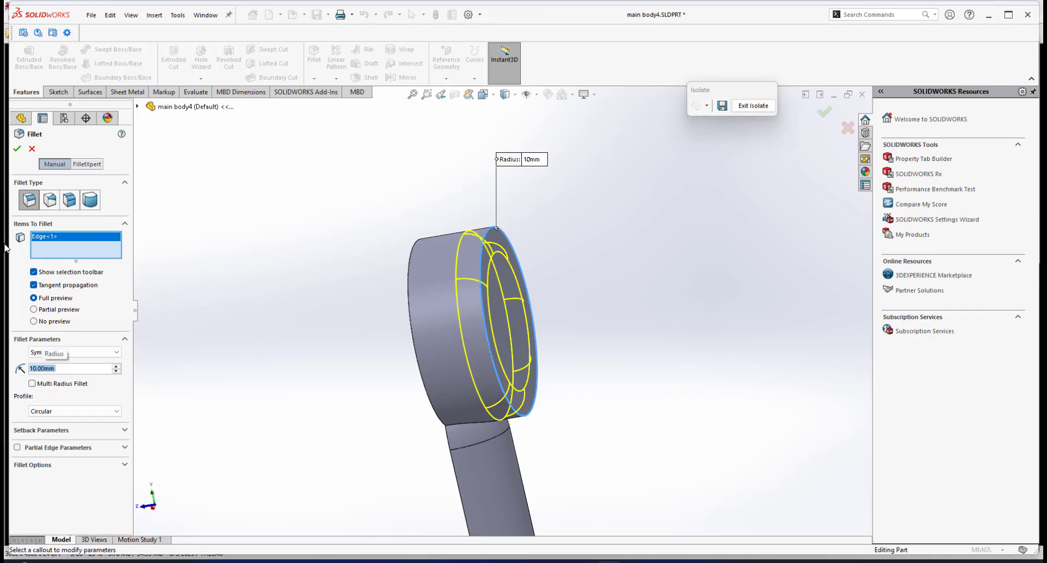
{"action": "left_click", "coordinate": [17, 149]}
Inspect the filleted pocket edges in a section view, then turn the section view off.
{"action": "middle_click_drag", "start_coordinate": [507, 305], "coordinate": [486, 297]}
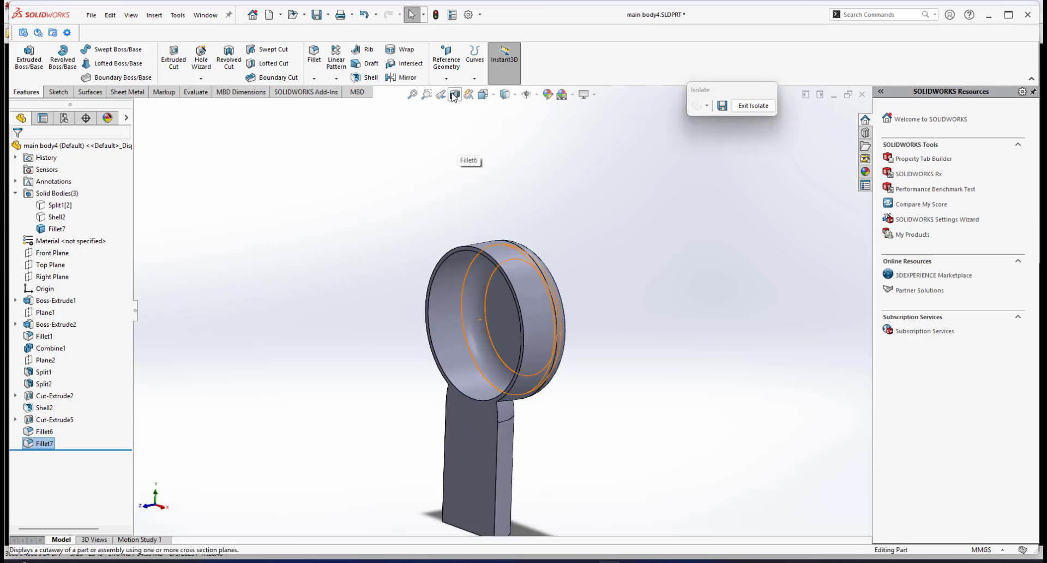
{"action": "left_click", "coordinate": [454, 95]}
{"action": "left_click", "coordinate": [18, 150]}
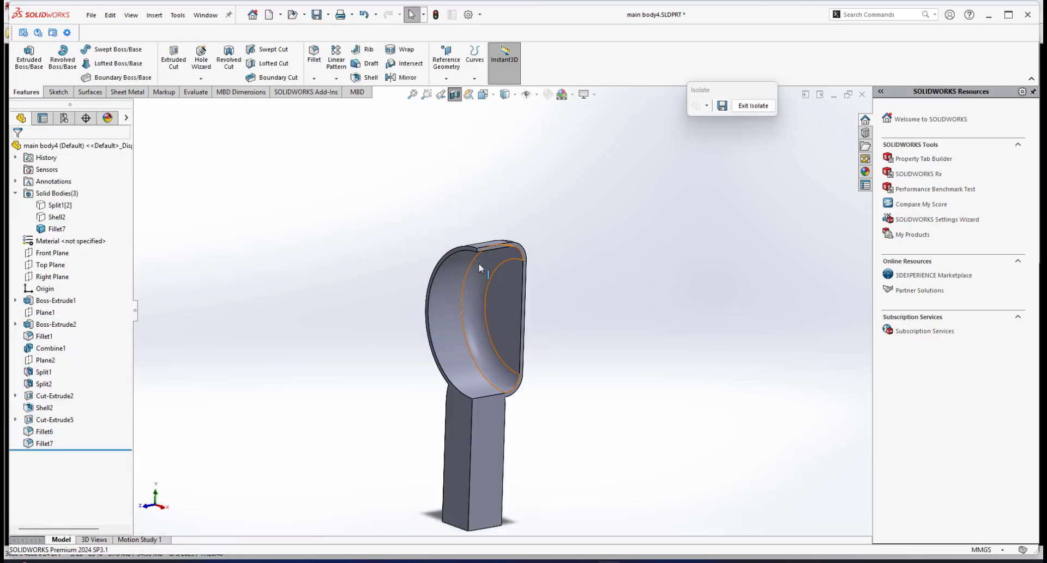
{"action": "scroll", "coordinate": [479, 263], "scroll_direction": "down", "scroll_amount": 5}
{"action": "middle_click_drag", "start_coordinate": [459, 255], "coordinate": [517, 323]}
{"action": "scroll", "coordinate": [515, 276], "scroll_direction": "down", "scroll_amount": 8}
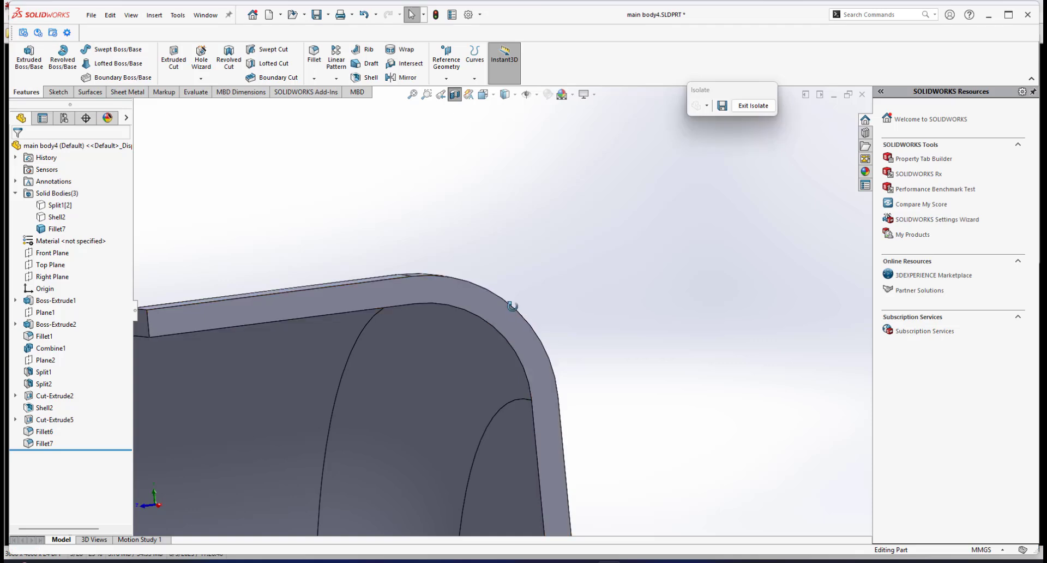
{"action": "middle_click_drag", "start_coordinate": [514, 305], "coordinate": [475, 339]}
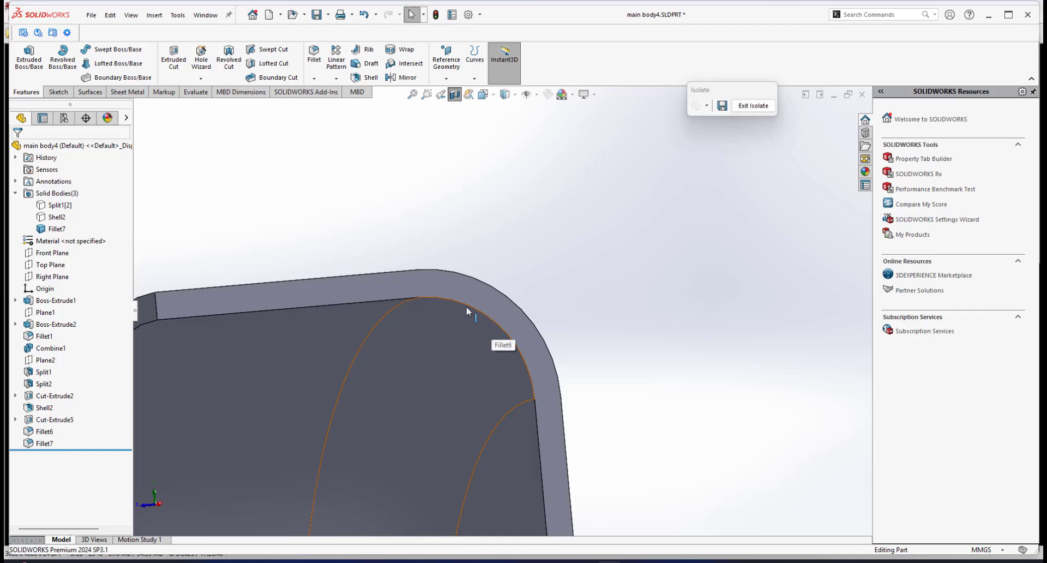
{"action": "middle_click_drag", "start_coordinate": [465, 327], "coordinate": [432, 289]}
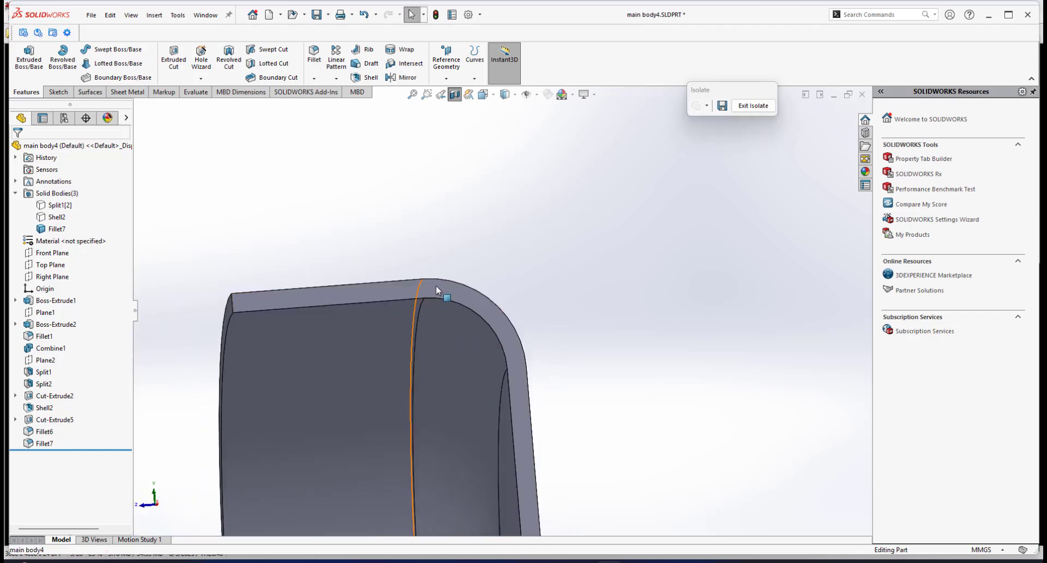
{"action": "scroll", "coordinate": [517, 421], "scroll_direction": "up", "scroll_amount": 3}
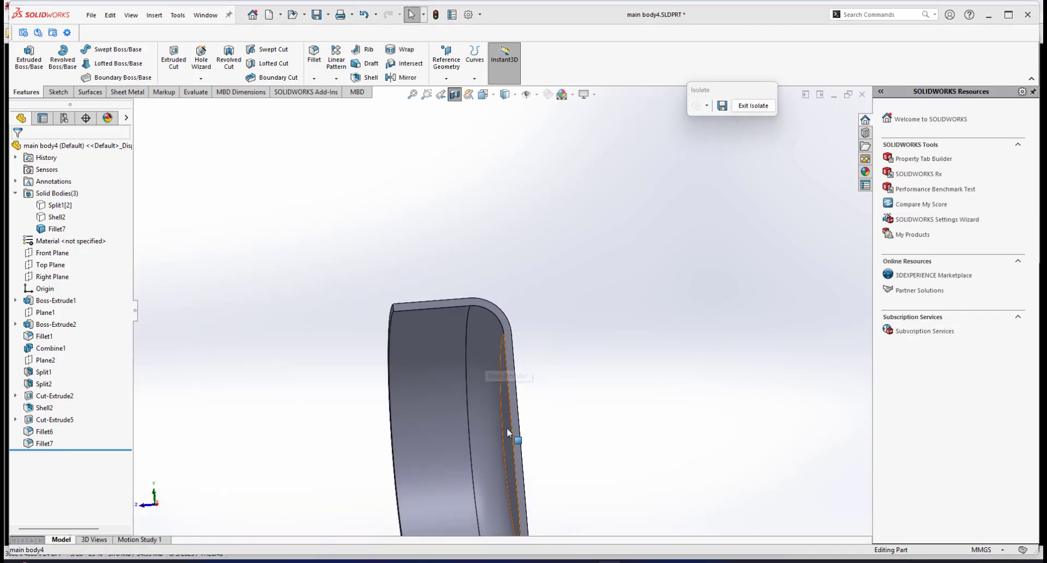
{"action": "middle_click_drag", "start_coordinate": [507, 430], "coordinate": [485, 414]}
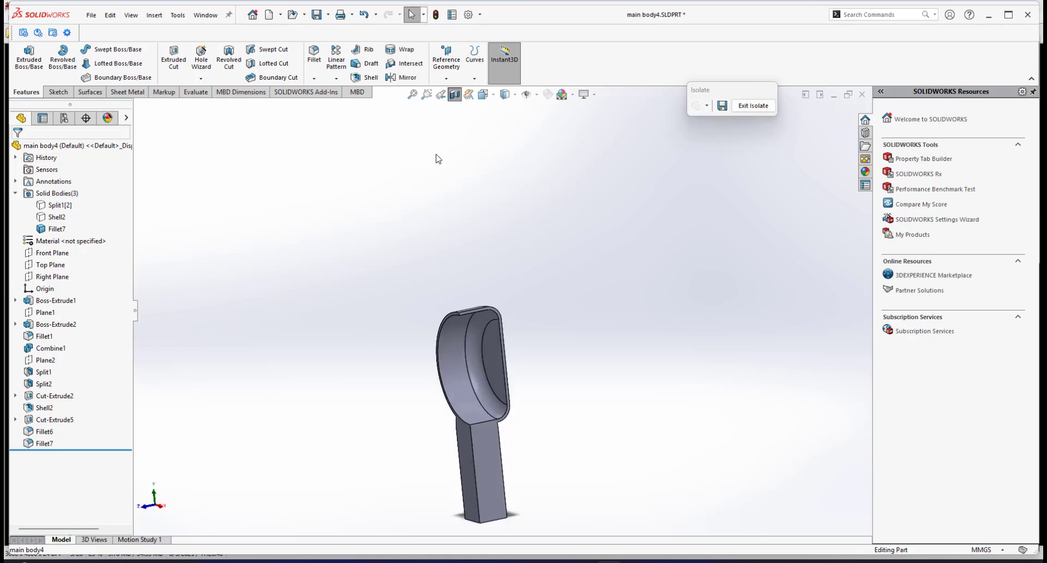
{"action": "left_click", "coordinate": [454, 96]}
{"action": "scroll", "coordinate": [541, 477], "scroll_direction": "up", "scroll_amount": 3}
{"action": "scroll", "coordinate": [534, 467], "scroll_direction": "down", "scroll_amount": 2}
{"action": "scroll", "coordinate": [465, 369], "scroll_direction": "down", "scroll_amount": 3}
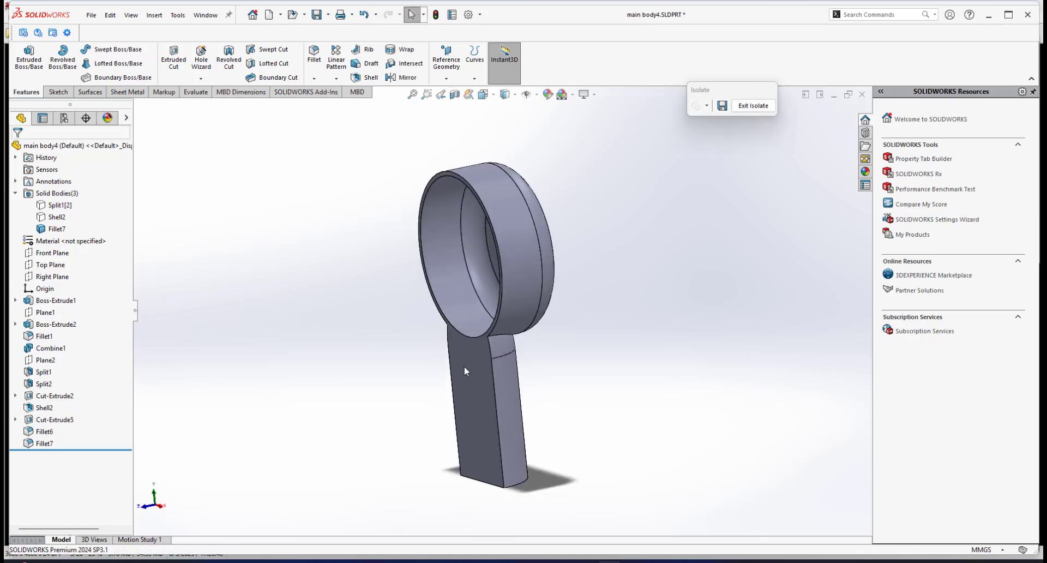
{"action": "middle_click_drag", "start_coordinate": [465, 370], "coordinate": [453, 283]}
Shell the isolated half body to 2 mm, removing the open ring face and the handle's end face.
{"action": "left_click", "coordinate": [366, 81]}
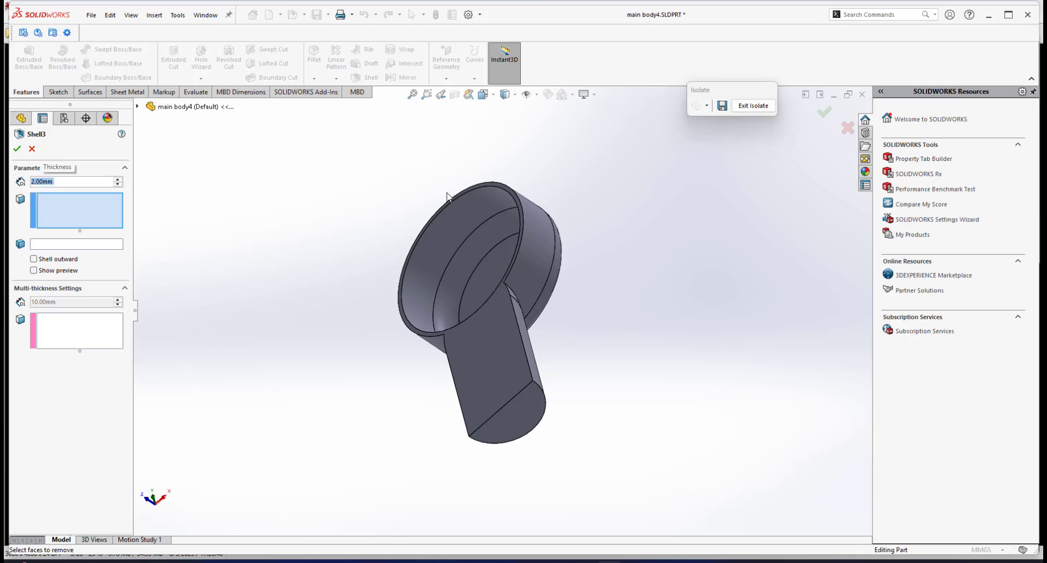
{"action": "left_click", "coordinate": [507, 391]}
{"action": "left_click", "coordinate": [519, 416]}
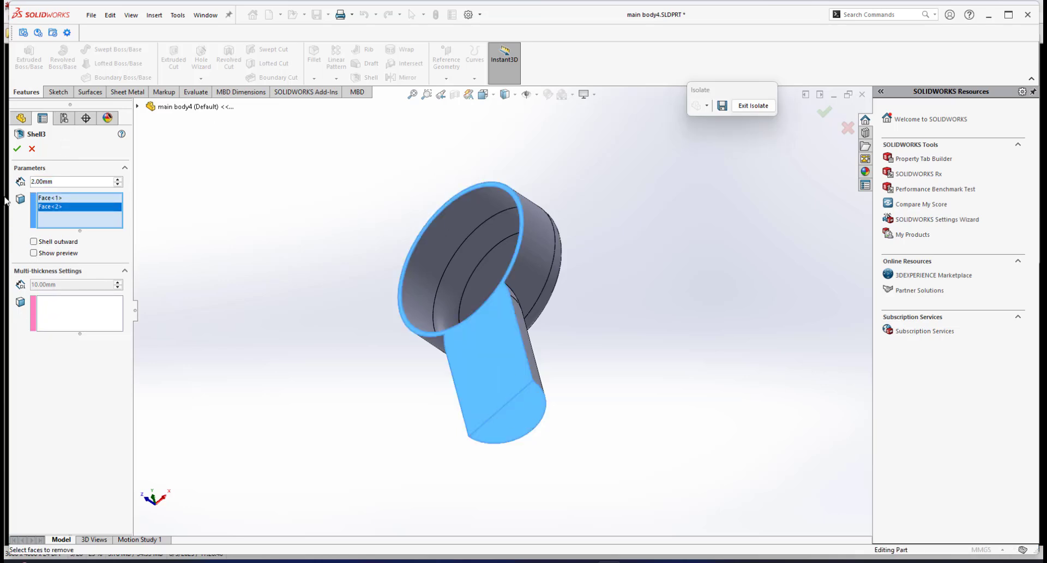
{"action": "middle_click_drag", "start_coordinate": [560, 309], "coordinate": [532, 386]}
{"action": "scroll", "coordinate": [560, 333], "scroll_direction": "down", "scroll_amount": 3}
{"action": "scroll", "coordinate": [555, 328], "scroll_direction": "up", "scroll_amount": 3}
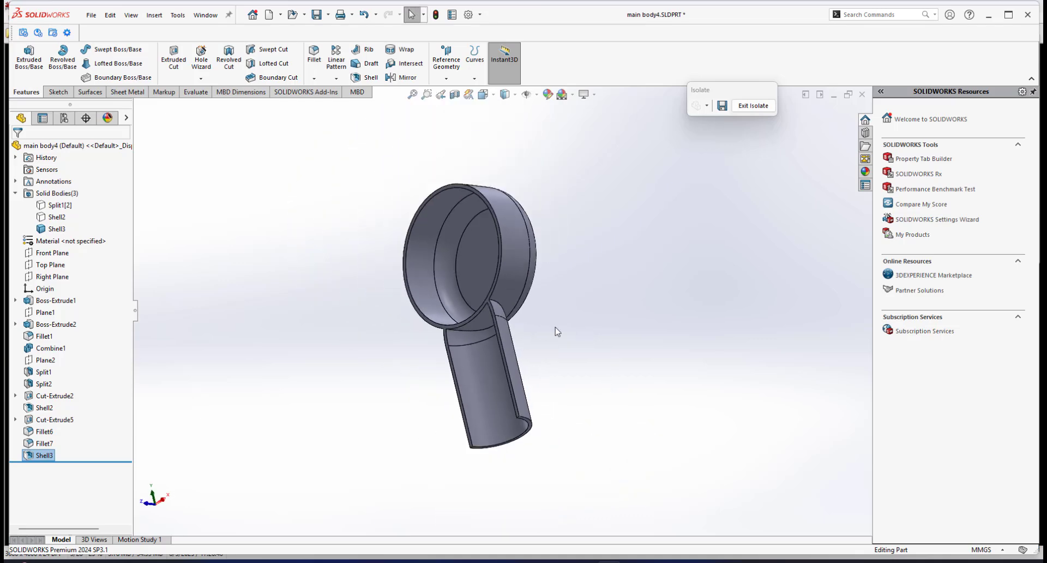
Exit isolation and save the part.
{"action": "left_click", "coordinate": [753, 105]}
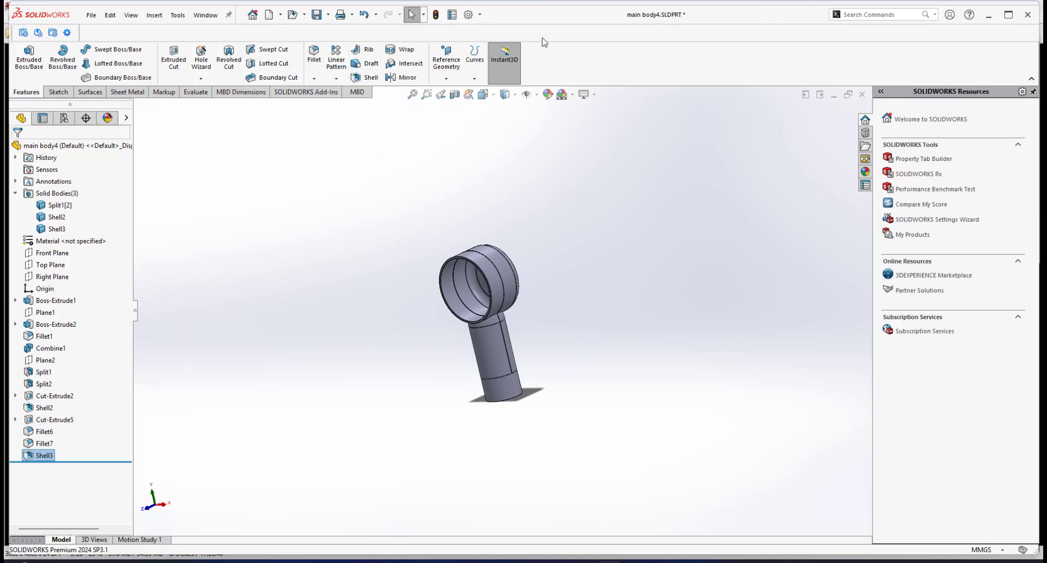
{"action": "left_click", "coordinate": [316, 15]}
{"action": "scroll", "coordinate": [433, 326], "scroll_direction": "down", "scroll_amount": 2}
{"action": "scroll", "coordinate": [556, 377], "scroll_direction": "down", "scroll_amount": 2}
{"action": "middle_click_drag", "start_coordinate": [603, 268], "coordinate": [631, 284]}
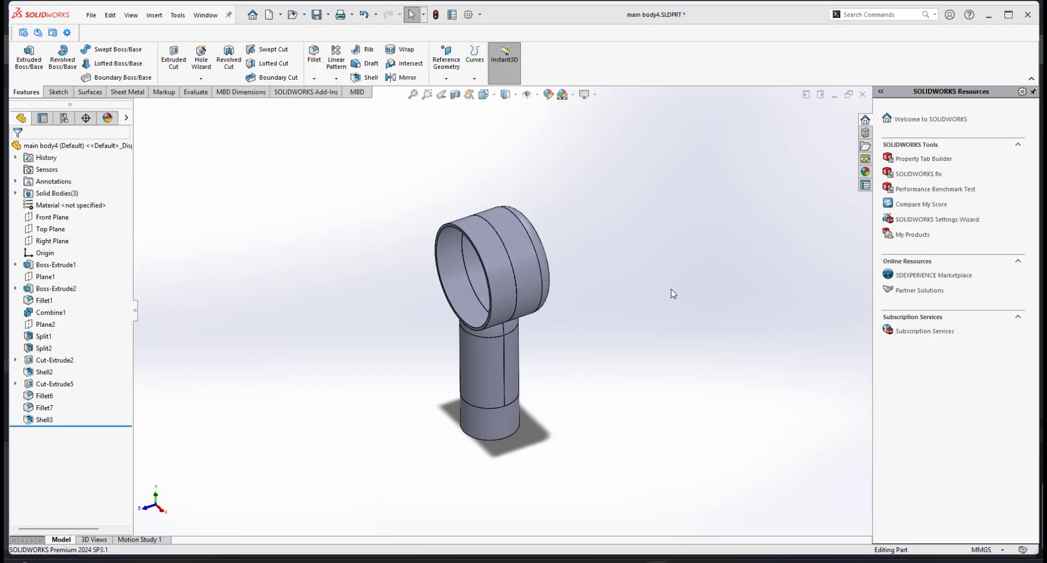
{"action": "scroll", "coordinate": [518, 361], "scroll_direction": "up", "scroll_amount": 1}
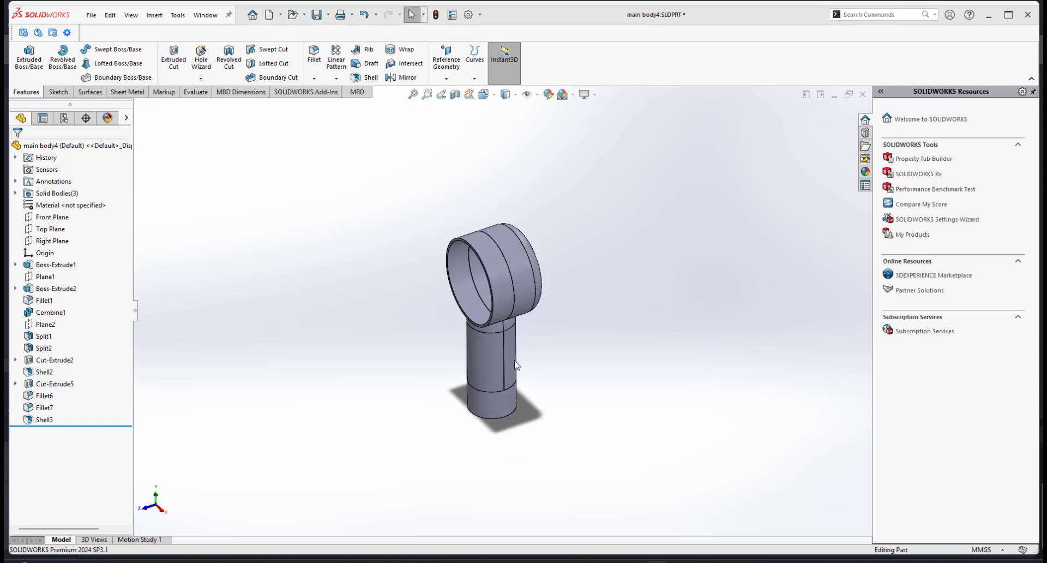
Switch to the IrfanView reference photos, browse to the front fan photo and circle its clear base ring in red.
{"action": "scroll", "coordinate": [514, 361], "scroll_direction": "down", "scroll_amount": 1}
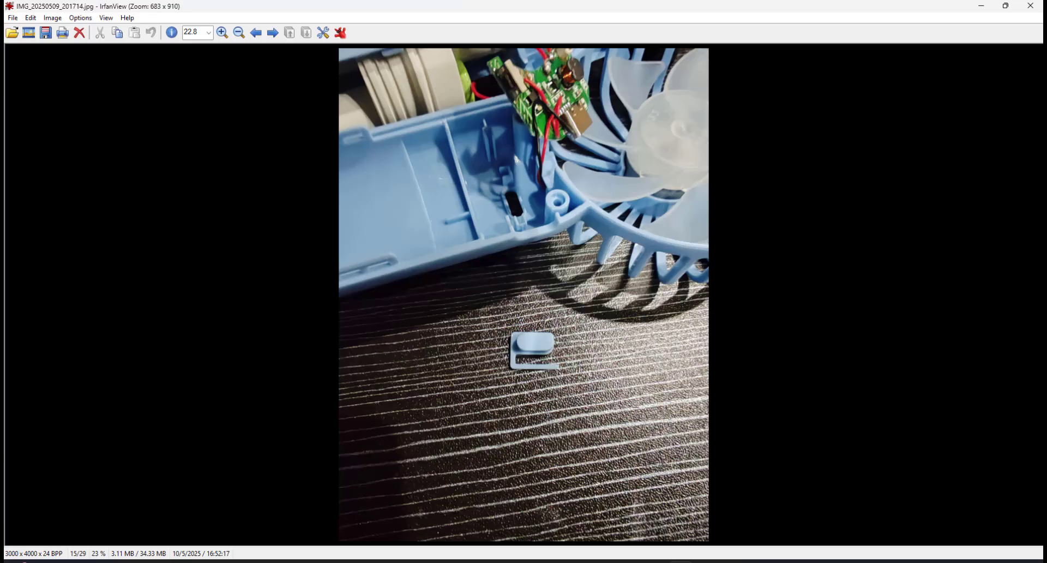
{"action": "scroll", "coordinate": [598, 339], "scroll_direction": "up", "scroll_amount": 9}
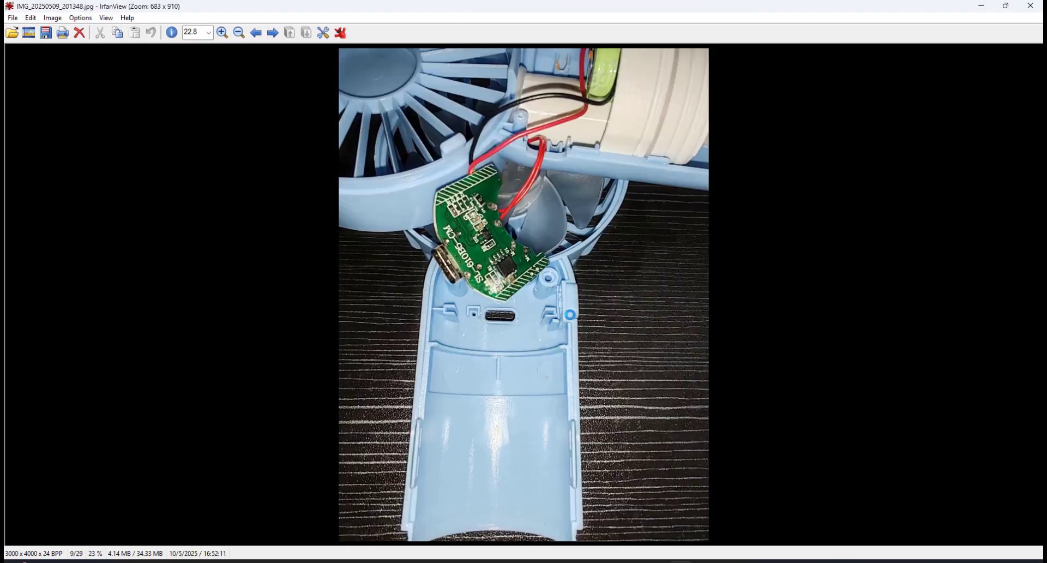
{"action": "scroll", "coordinate": [565, 321], "scroll_direction": "up", "scroll_amount": 2}
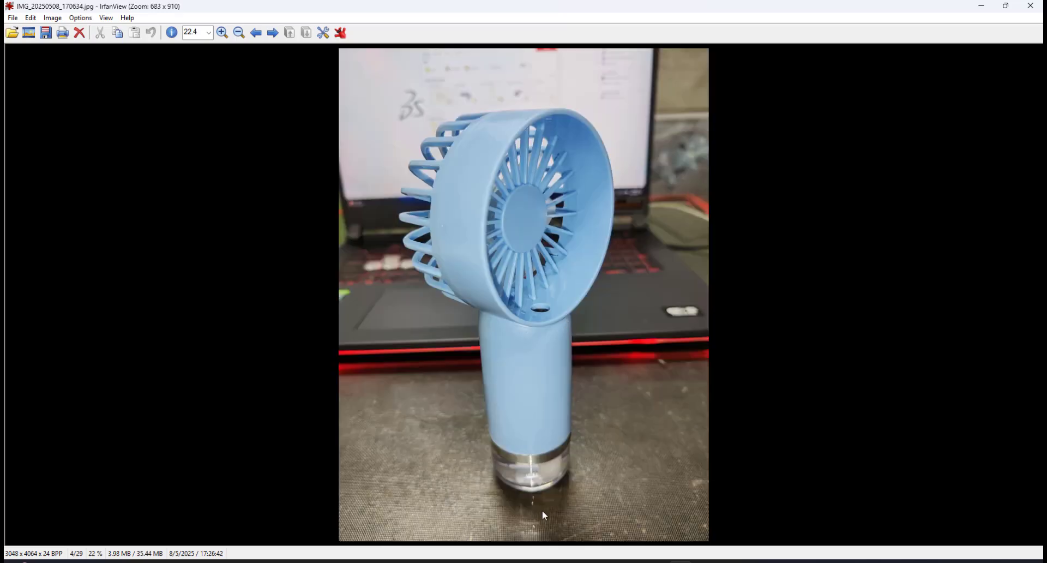
{"action": "left_click", "coordinate": [30, 18]}
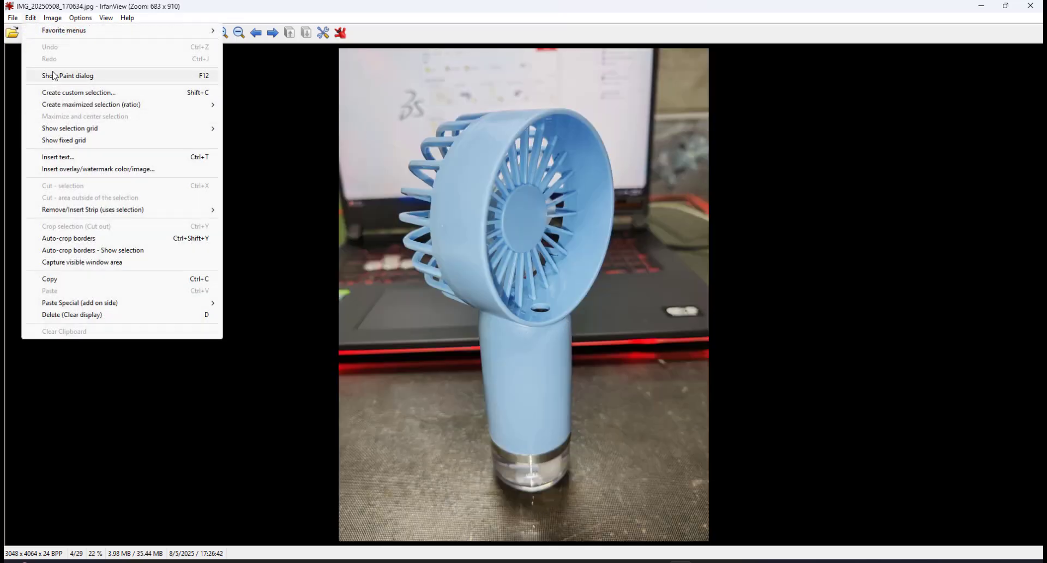
{"action": "left_click", "coordinate": [60, 76]}
{"action": "mouse_move", "coordinate": [508, 454]}
{"action": "left_mouse_down"}
{"action": "mouse_move", "coordinate": [532, 503]}
{"action": "mouse_move", "coordinate": [544, 451]}
{"action": "left_mouse_up"}
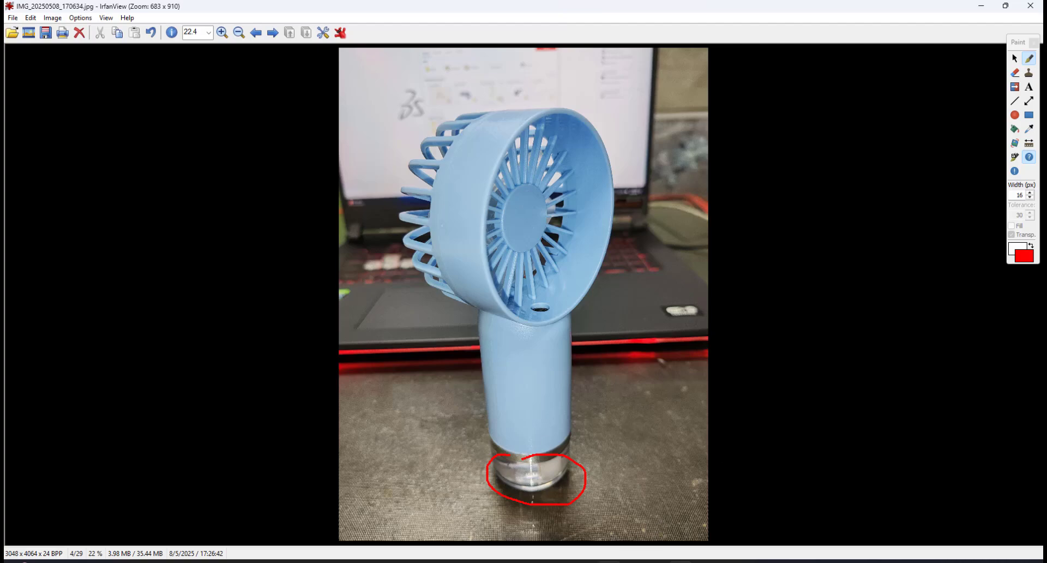
Return to SOLIDWORKS and fillet the bottom circular edge of the handle with a 5 mm radius.
{"action": "left_click", "coordinate": [680, 561]}
{"action": "scroll", "coordinate": [448, 440], "scroll_direction": "up", "scroll_amount": 2}
{"action": "scroll", "coordinate": [491, 393], "scroll_direction": "down", "scroll_amount": 3}
{"action": "middle_click_drag", "start_coordinate": [492, 382], "coordinate": [502, 273]}
{"action": "scroll", "coordinate": [511, 348], "scroll_direction": "down", "scroll_amount": 2}
{"action": "middle_click_drag", "start_coordinate": [512, 347], "coordinate": [470, 453]}
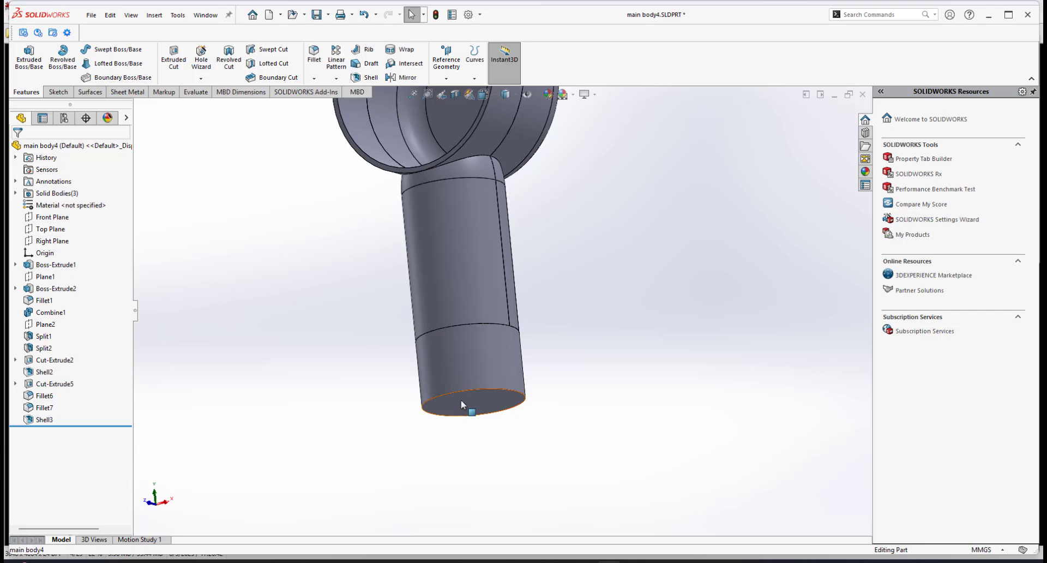
{"action": "left_click", "coordinate": [486, 389]}
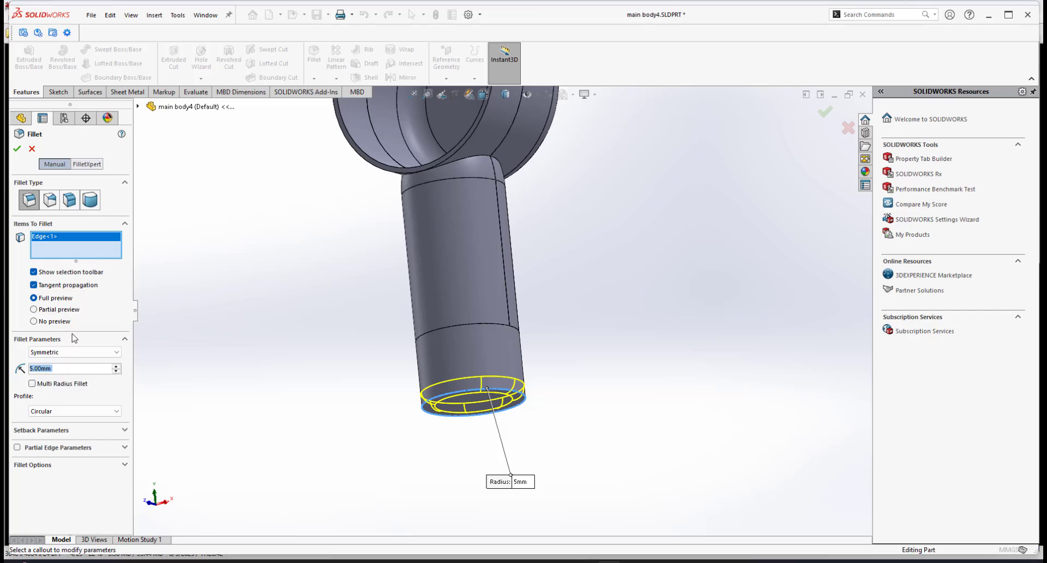
{"action": "left_click", "coordinate": [17, 149]}
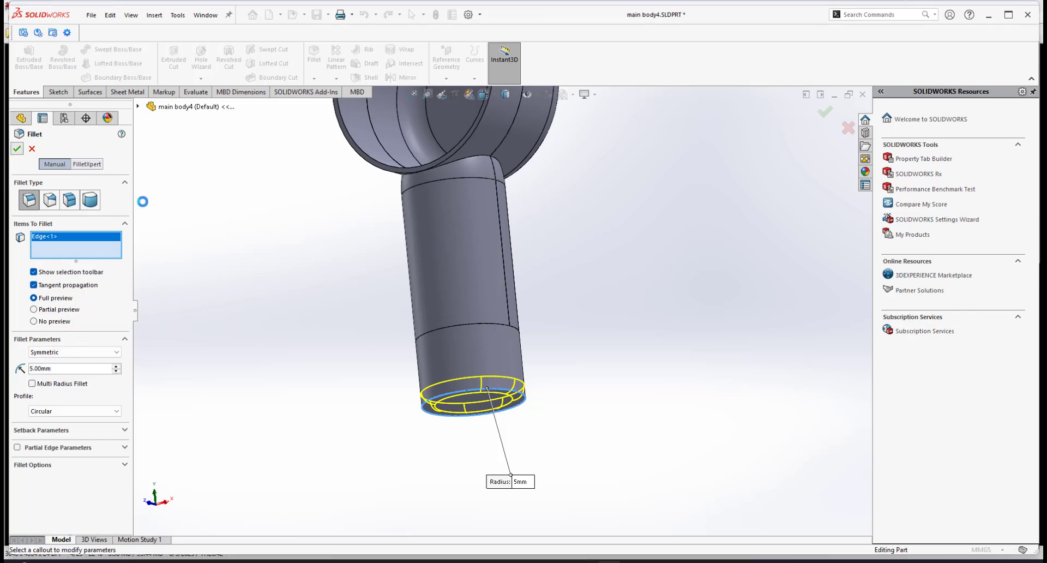
Isolate the handle's bottom cap body to inspect it, then exit isolation.
{"action": "middle_click_drag", "start_coordinate": [299, 295], "coordinate": [510, 349]}
{"action": "scroll", "coordinate": [480, 297], "scroll_direction": "up", "scroll_amount": 2}
{"action": "scroll", "coordinate": [466, 281], "scroll_direction": "down", "scroll_amount": 3}
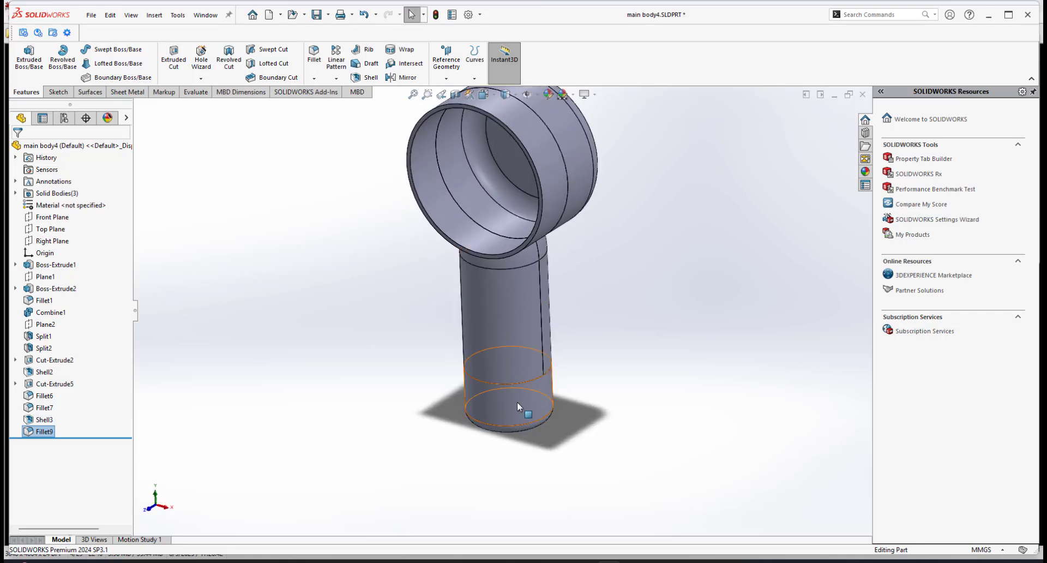
{"action": "right_click", "coordinate": [516, 401]}
{"action": "left_click", "coordinate": [539, 534]}
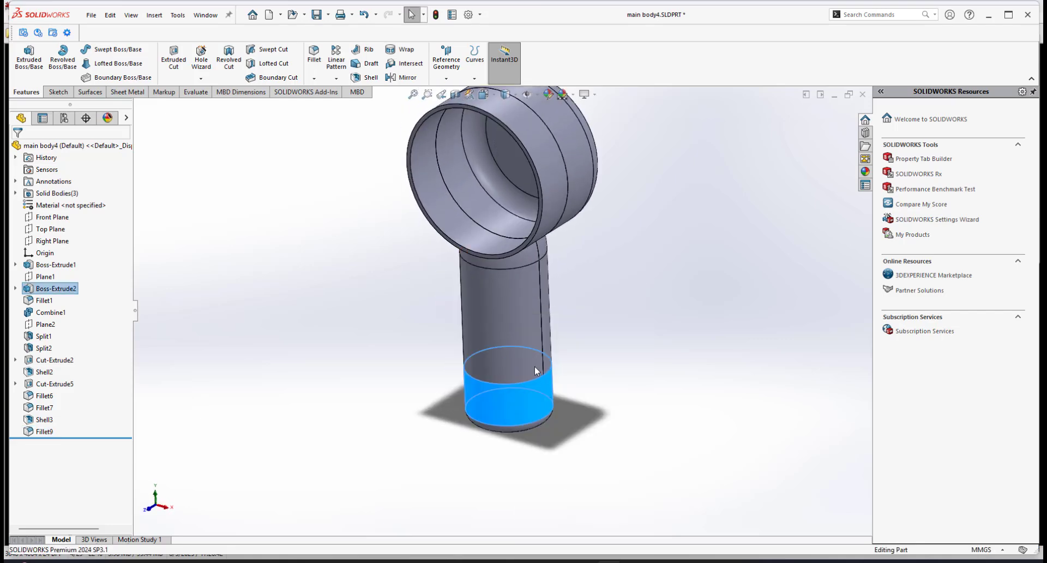
{"action": "middle_click_drag", "start_coordinate": [502, 373], "coordinate": [504, 291]}
{"action": "scroll", "coordinate": [495, 417], "scroll_direction": "down", "scroll_amount": 3}
{"action": "scroll", "coordinate": [508, 338], "scroll_direction": "up", "scroll_amount": 3}
{"action": "scroll", "coordinate": [509, 335], "scroll_direction": "down", "scroll_amount": 3}
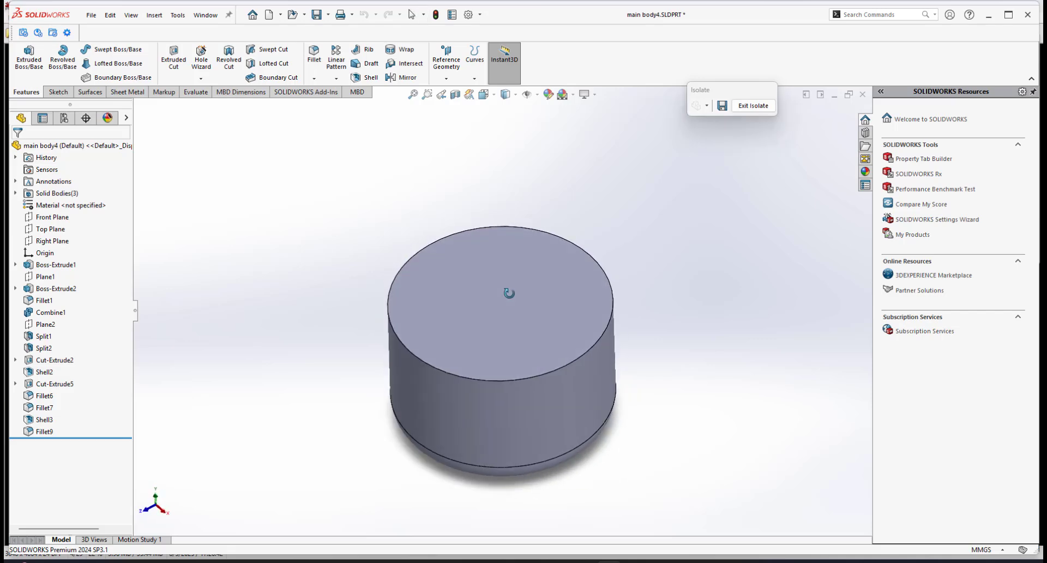
{"action": "left_click", "coordinate": [752, 105]}
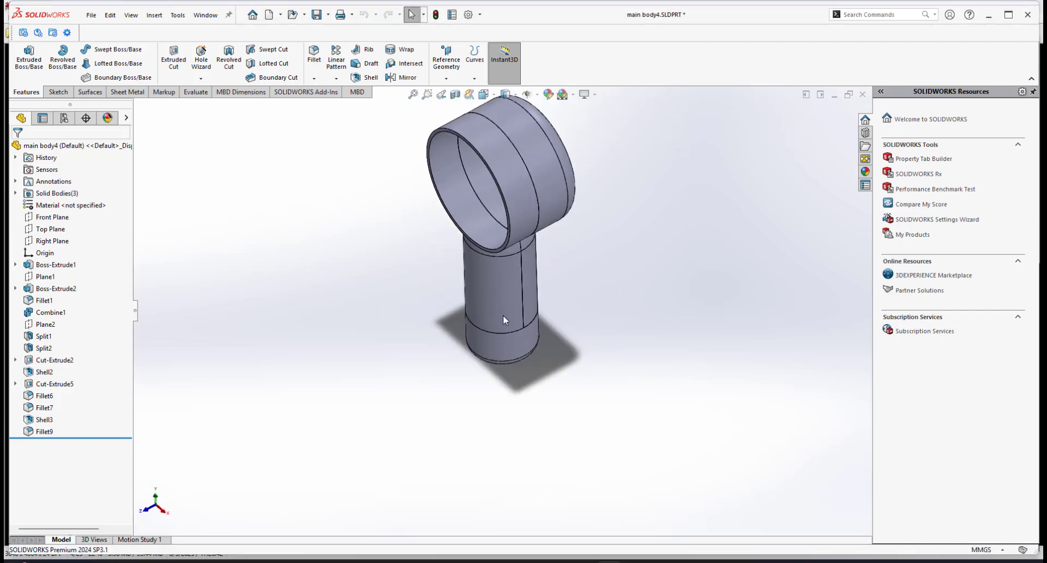
Isolate the fan ring body and inspect its edges, then exit isolation.
{"action": "middle_click_drag", "start_coordinate": [457, 320], "coordinate": [513, 376]}
{"action": "scroll", "coordinate": [511, 349], "scroll_direction": "down", "scroll_amount": 2}
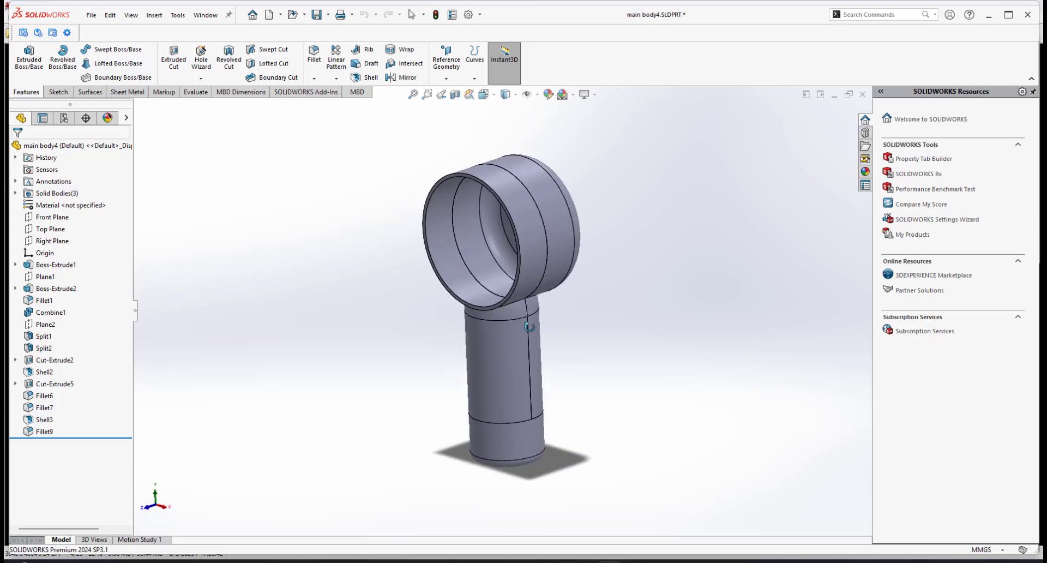
{"action": "scroll", "coordinate": [478, 292], "scroll_direction": "up", "scroll_amount": 2}
{"action": "scroll", "coordinate": [478, 287], "scroll_direction": "down", "scroll_amount": 2}
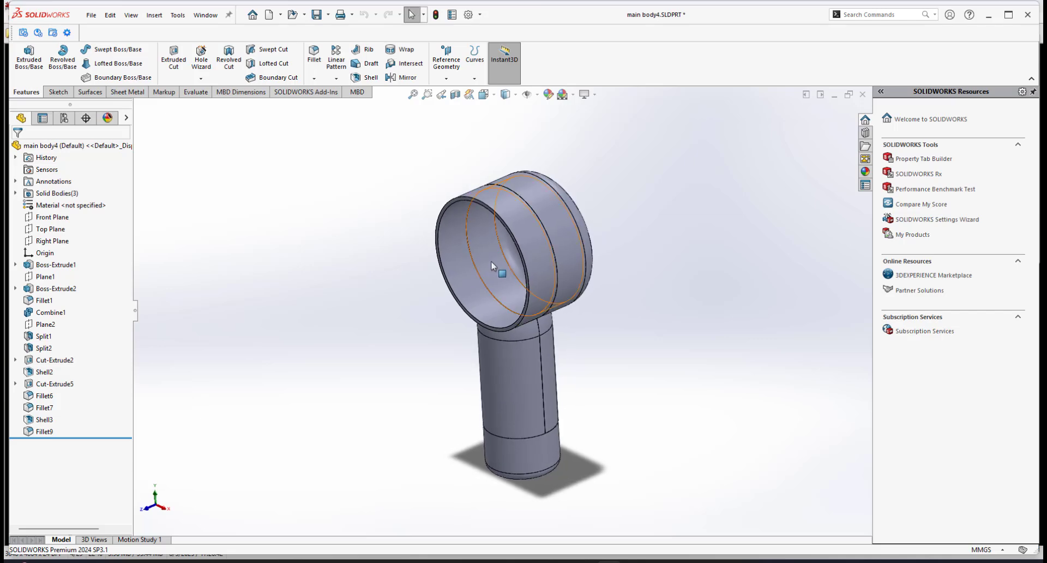
{"action": "middle_click_drag", "start_coordinate": [532, 366], "coordinate": [515, 370]}
{"action": "right_click", "coordinate": [519, 363]}
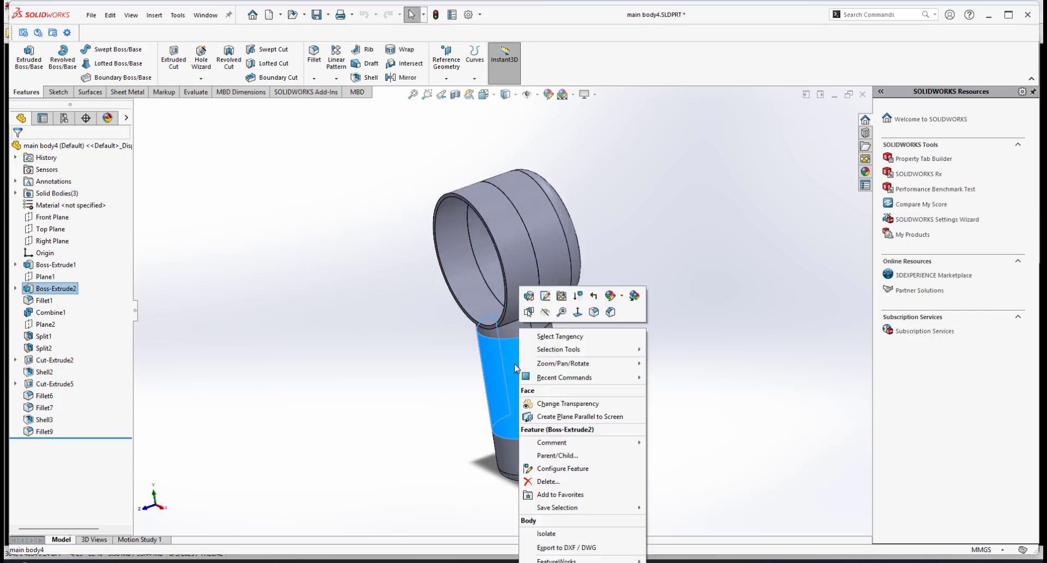
{"action": "key", "text": "Escape"}
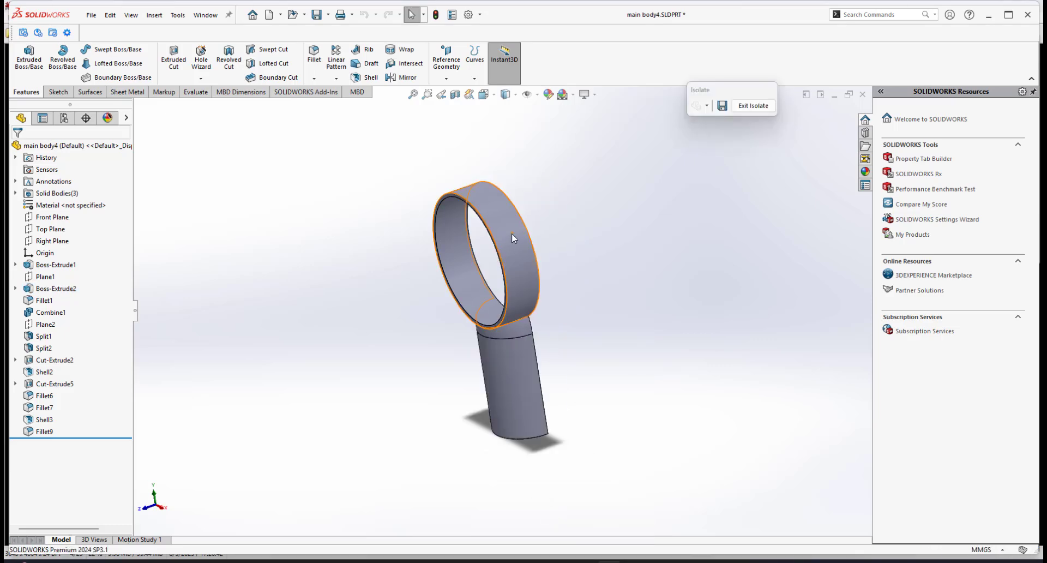
{"action": "middle_click_drag", "start_coordinate": [454, 270], "coordinate": [463, 292]}
{"action": "scroll", "coordinate": [462, 292], "scroll_direction": "down", "scroll_amount": 6}
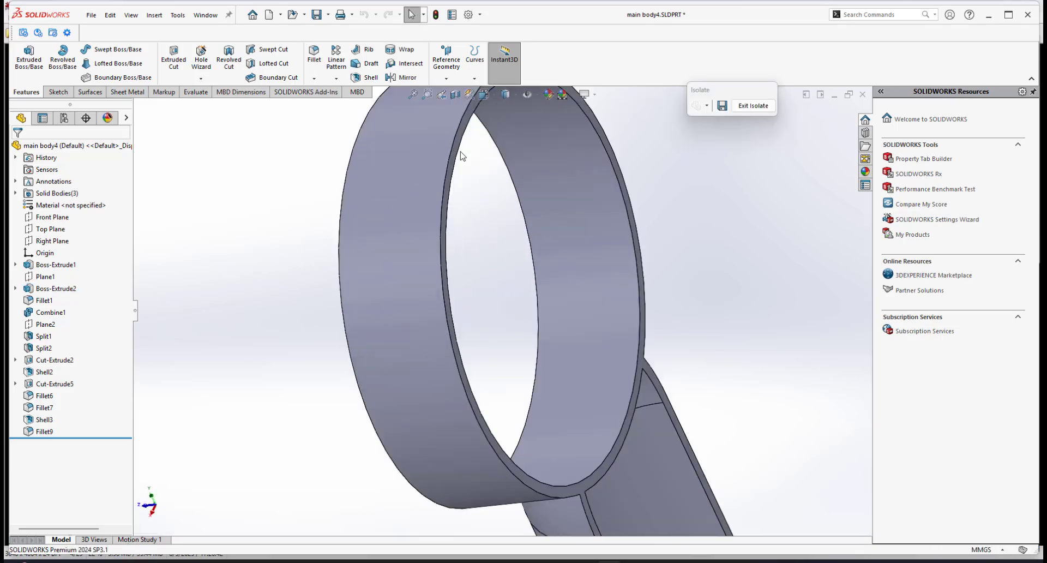
{"action": "left_click", "coordinate": [453, 161]}
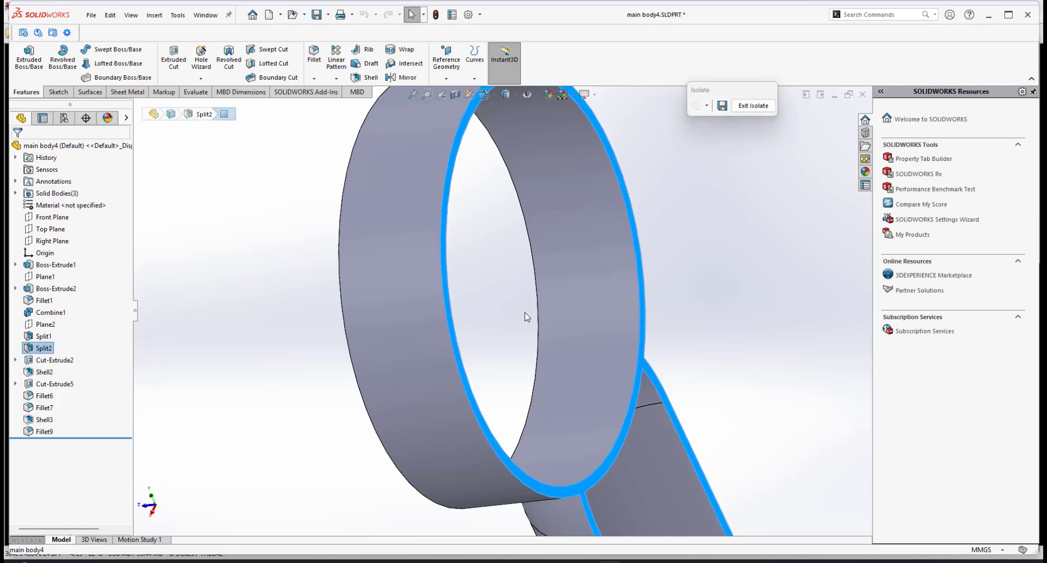
{"action": "scroll", "coordinate": [526, 306], "scroll_direction": "up", "scroll_amount": 5}
{"action": "scroll", "coordinate": [528, 282], "scroll_direction": "up", "scroll_amount": 2}
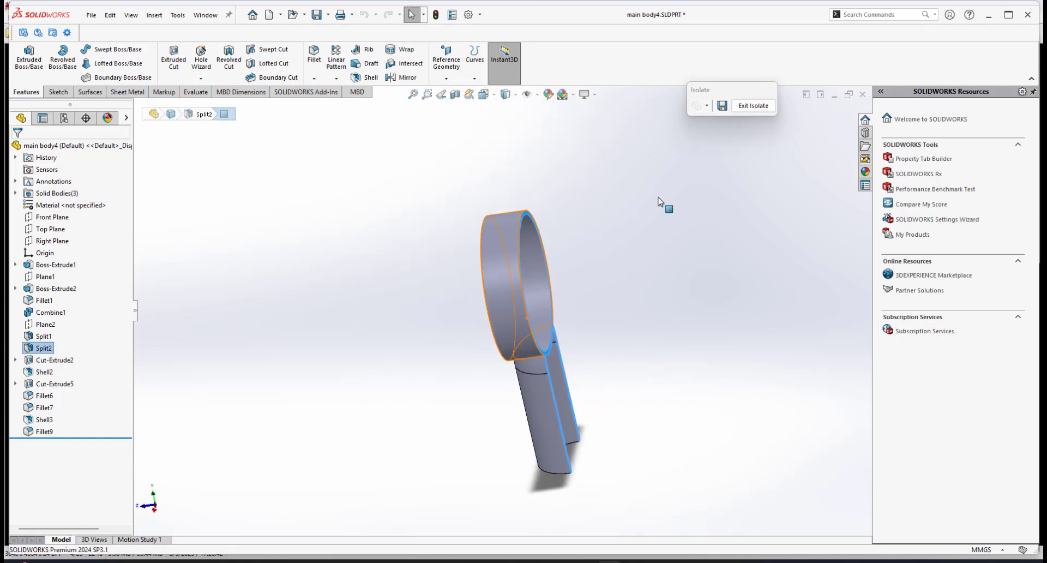
{"action": "left_click", "coordinate": [753, 105]}
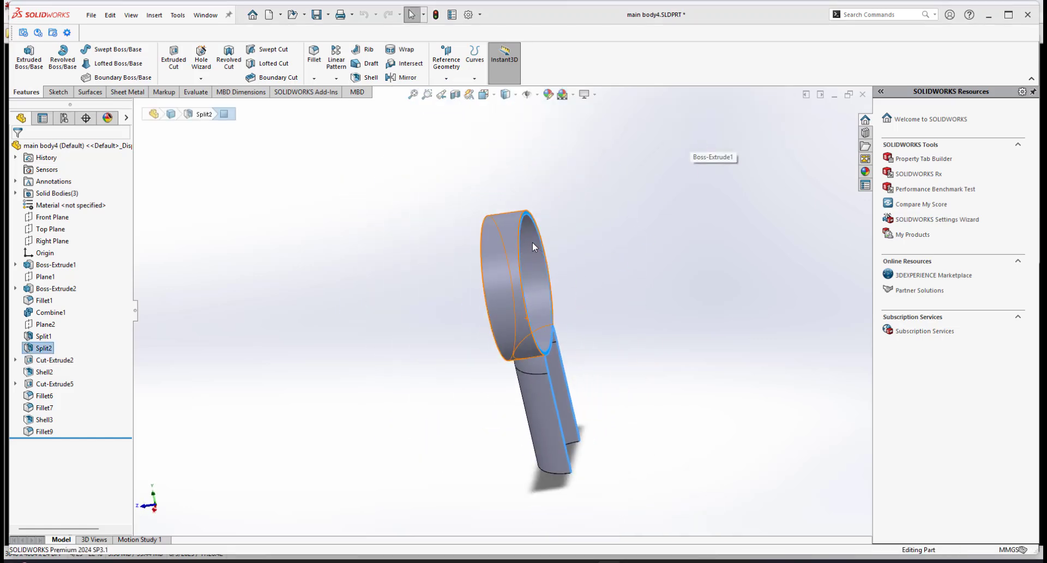
Isolate the shelled half body to inspect its hollow interior, then exit isolation and review the whole model.
{"action": "middle_click_drag", "start_coordinate": [545, 257], "coordinate": [545, 231]}
{"action": "left_click", "coordinate": [545, 228]}
{"action": "right_click", "coordinate": [548, 218]}
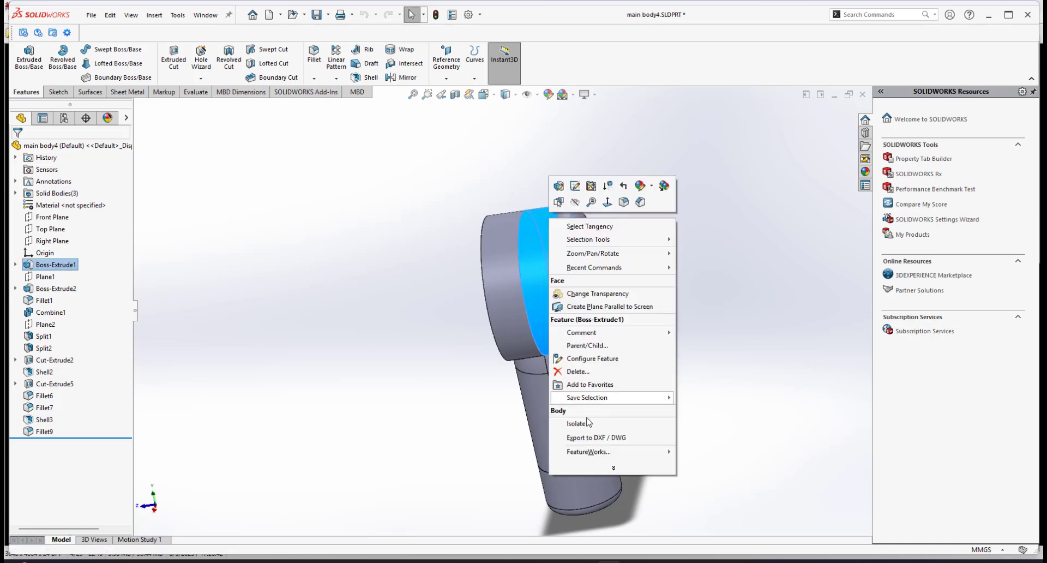
{"action": "left_click", "coordinate": [578, 424]}
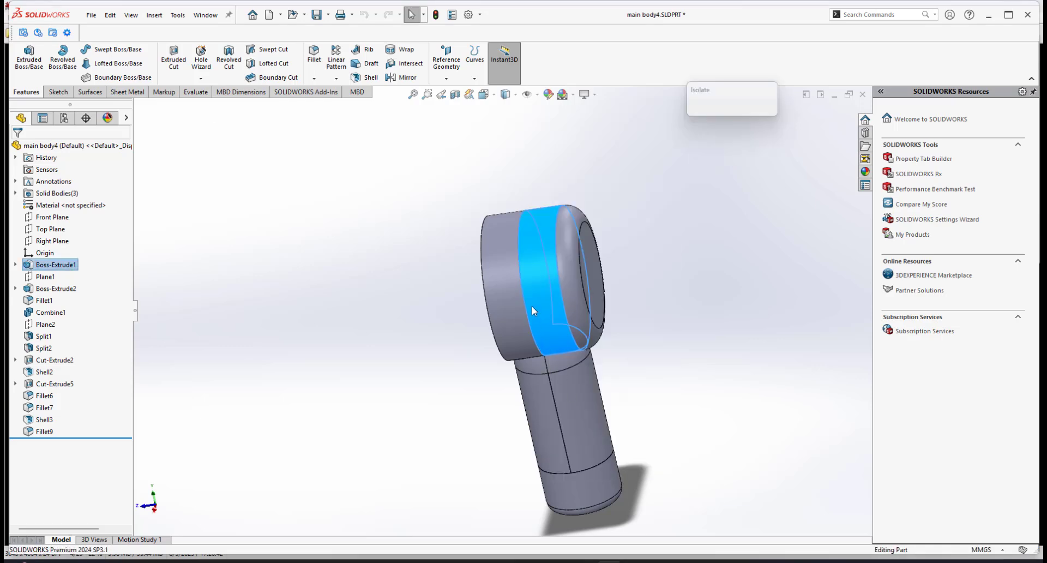
{"action": "middle_click_drag", "start_coordinate": [560, 267], "coordinate": [514, 405]}
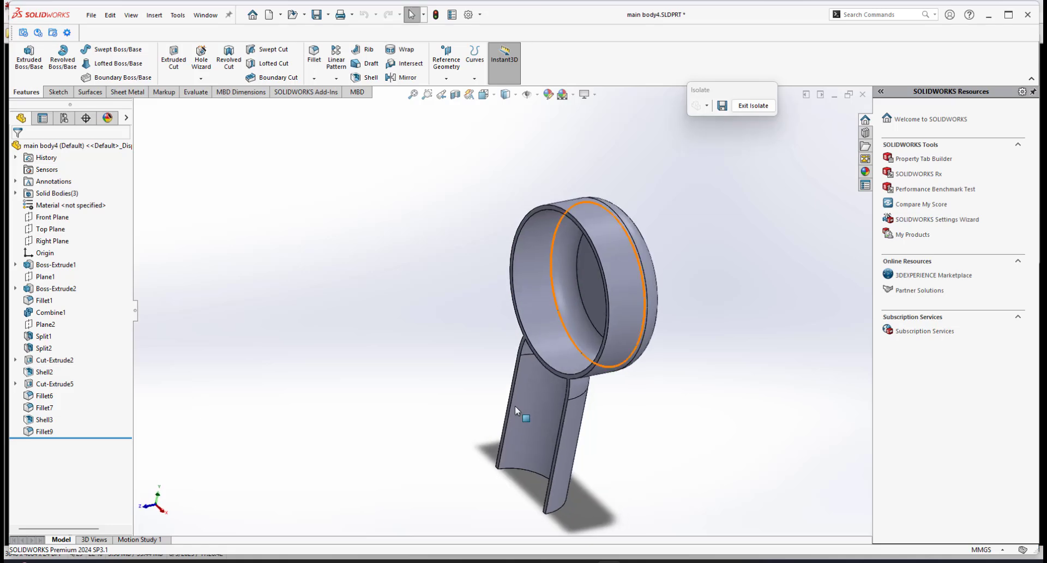
{"action": "scroll", "coordinate": [590, 362], "scroll_direction": "down", "scroll_amount": 5}
{"action": "scroll", "coordinate": [604, 338], "scroll_direction": "up", "scroll_amount": 5}
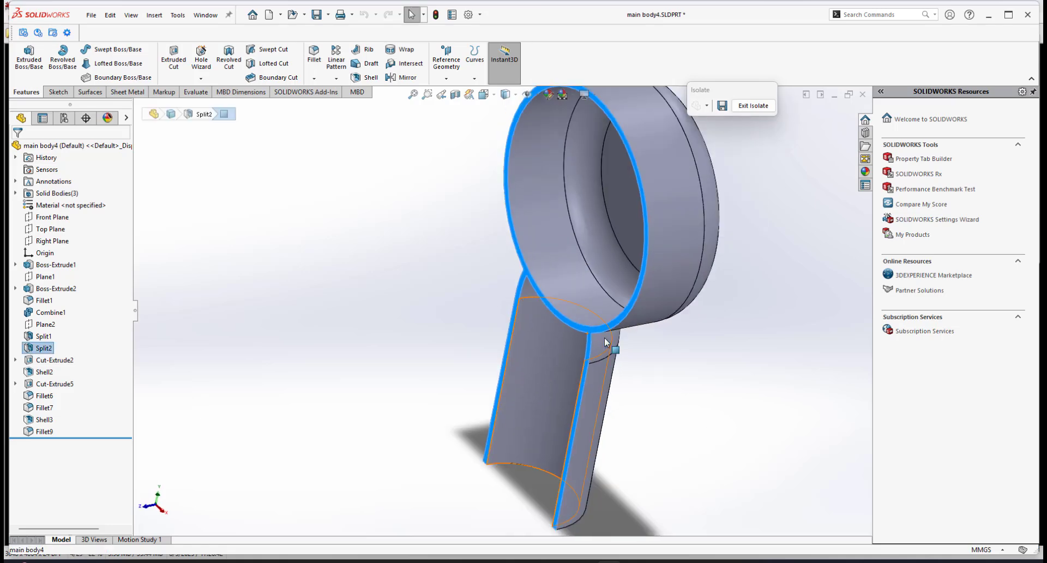
{"action": "scroll", "coordinate": [725, 163], "scroll_direction": "up", "scroll_amount": 2}
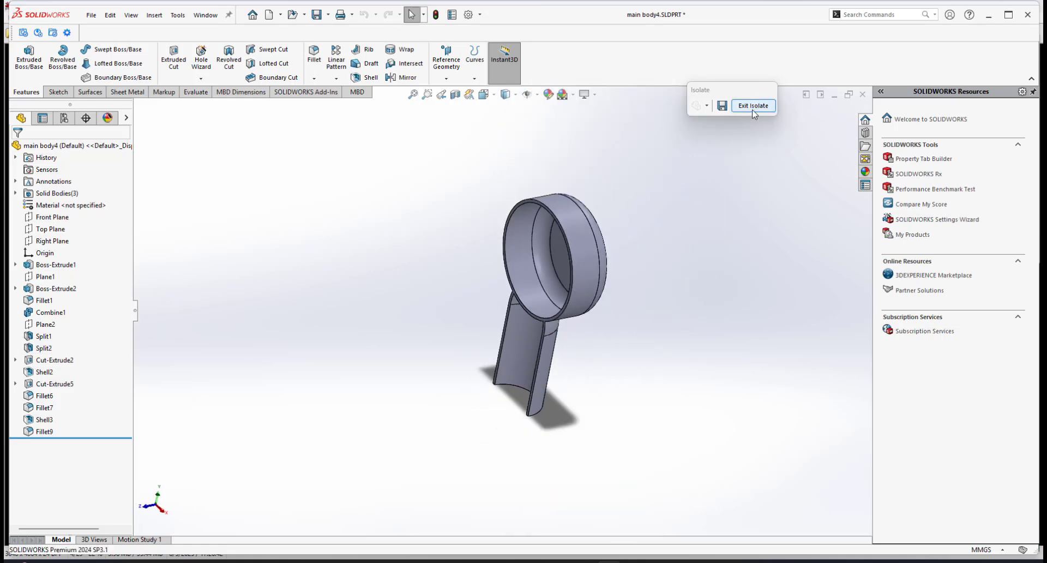
{"action": "left_click", "coordinate": [753, 106]}
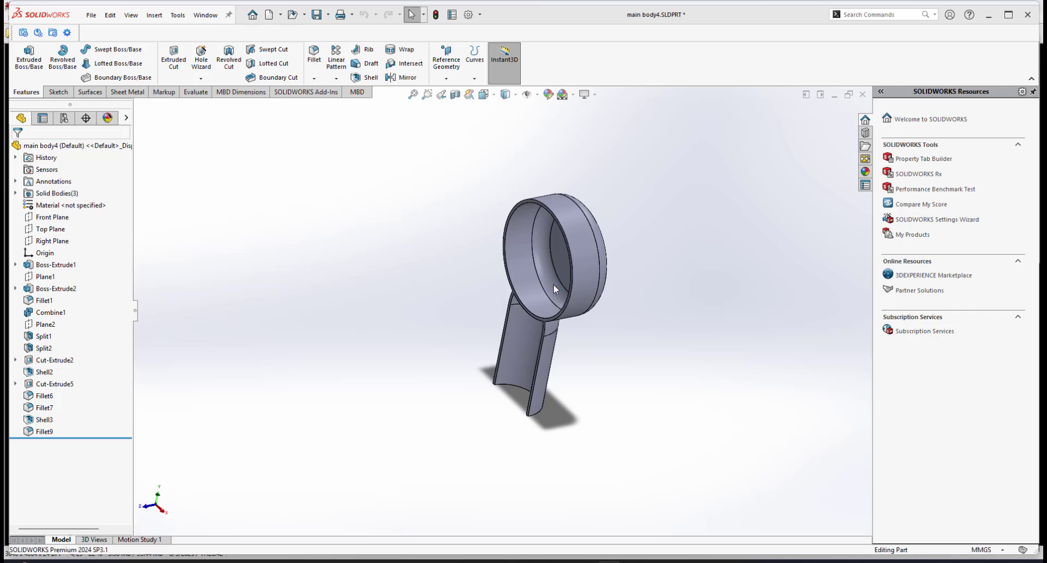
{"action": "scroll", "coordinate": [564, 261], "scroll_direction": "down", "scroll_amount": 2}
{"action": "scroll", "coordinate": [563, 262], "scroll_direction": "down", "scroll_amount": 3}
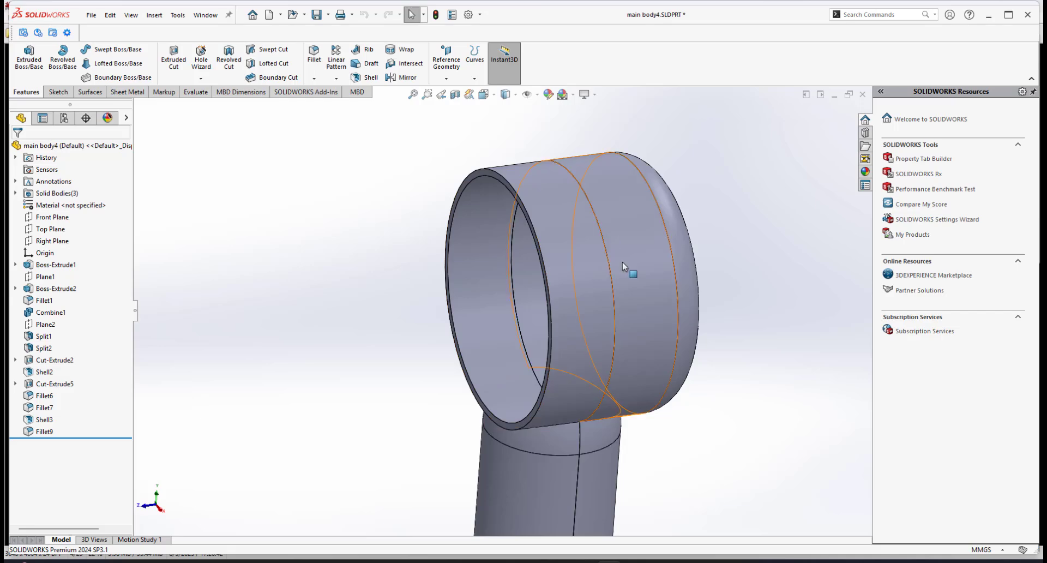
{"action": "scroll", "coordinate": [602, 338], "scroll_direction": "up", "scroll_amount": 2}
{"action": "scroll", "coordinate": [599, 341], "scroll_direction": "down", "scroll_amount": 1}
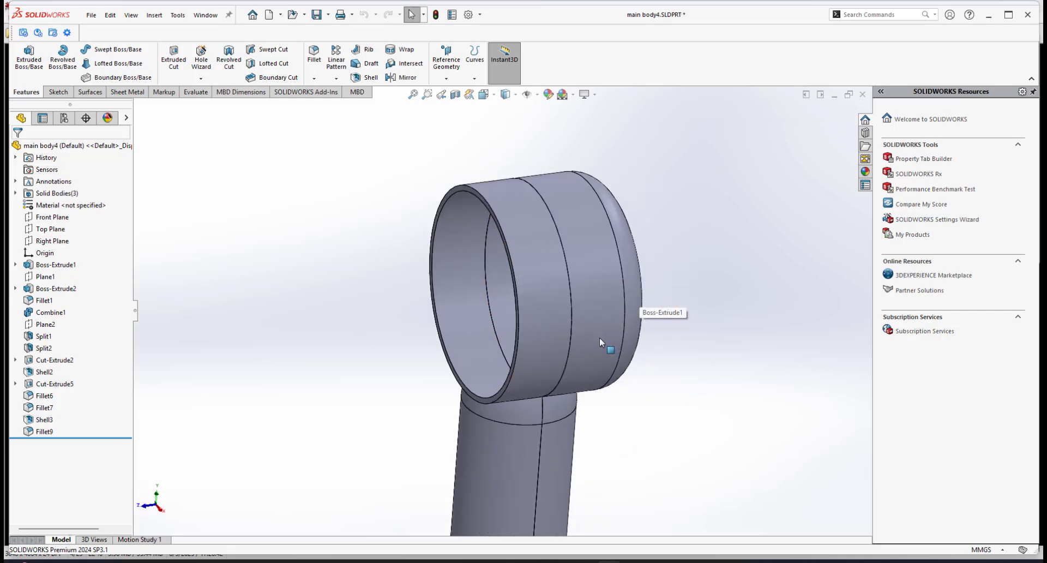
{"action": "scroll", "coordinate": [600, 337], "scroll_direction": "up", "scroll_amount": 3}
{"action": "middle_click_drag", "start_coordinate": [527, 366], "coordinate": [496, 306]}
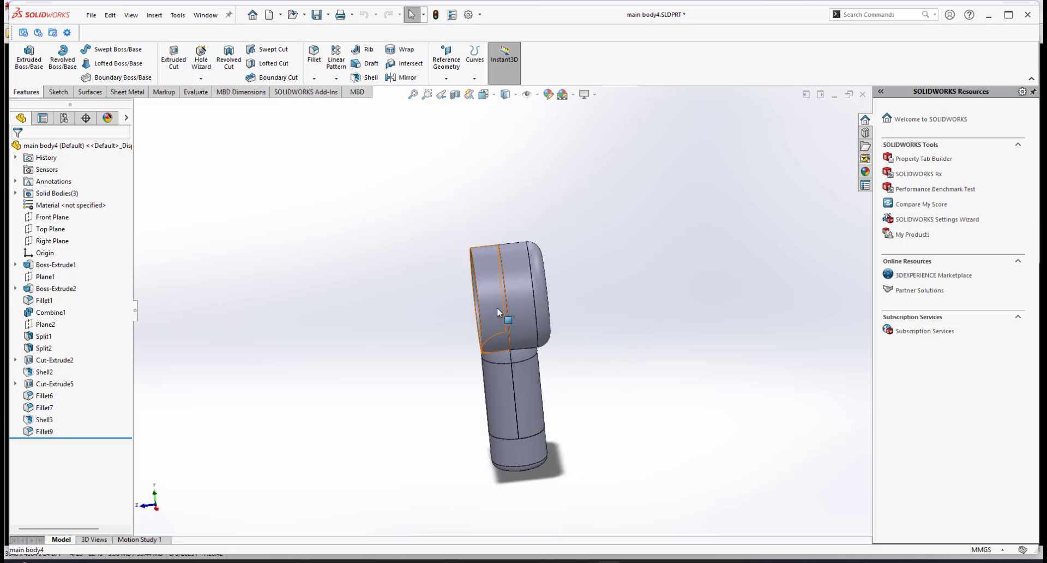
Isolate the fan's two shelled half bodies to work on them alone.
{"action": "left_click", "coordinate": [497, 310]}
{"action": "left_click", "coordinate": [654, 355]}
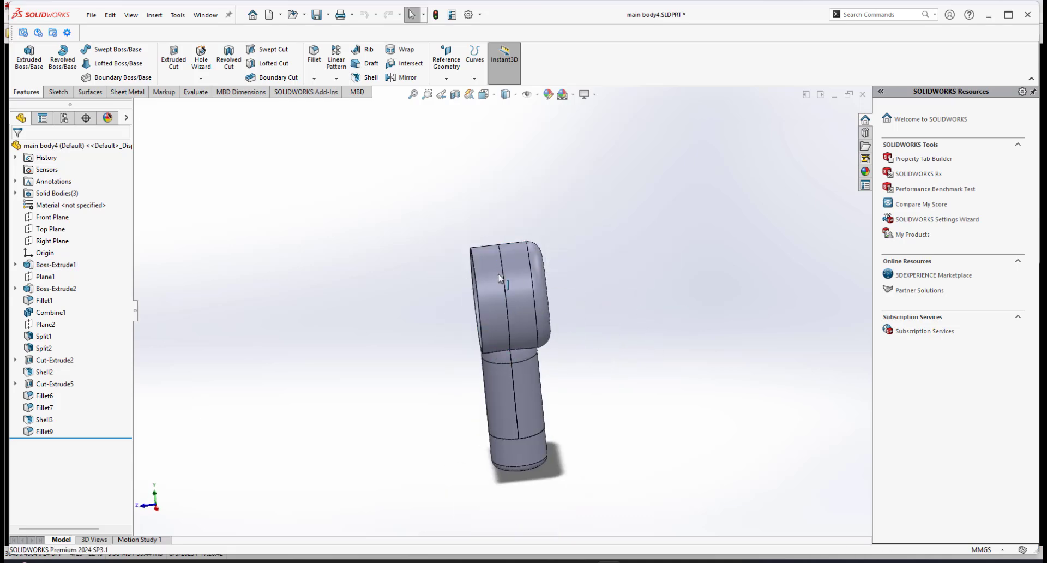
{"action": "scroll", "coordinate": [488, 291], "scroll_direction": "down", "scroll_amount": 2}
{"action": "middle_click_drag", "start_coordinate": [487, 291], "coordinate": [532, 277]}
{"action": "scroll", "coordinate": [533, 273], "scroll_direction": "down", "scroll_amount": 2}
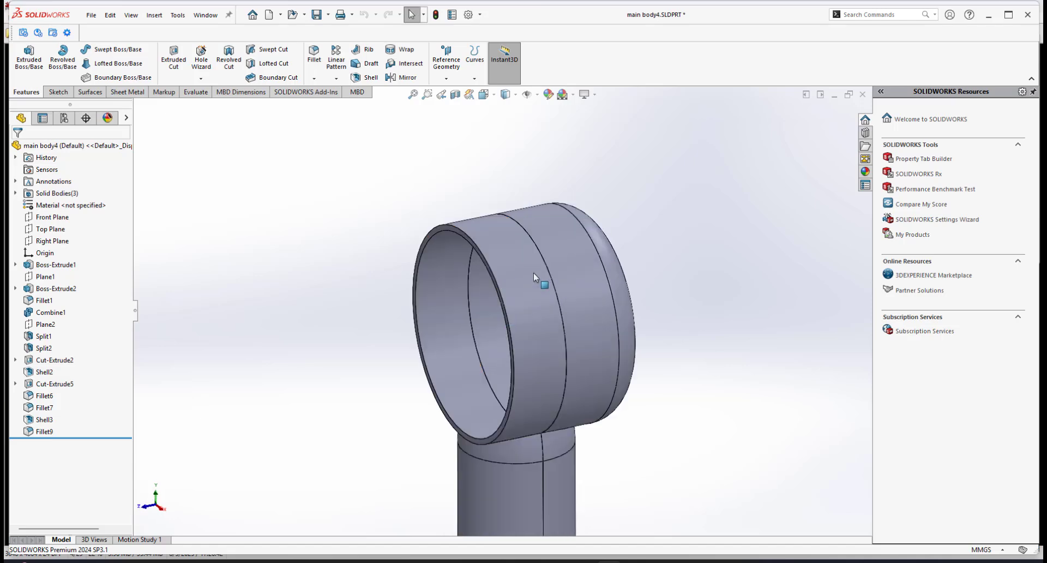
{"action": "scroll", "coordinate": [534, 273], "scroll_direction": "up", "scroll_amount": 3}
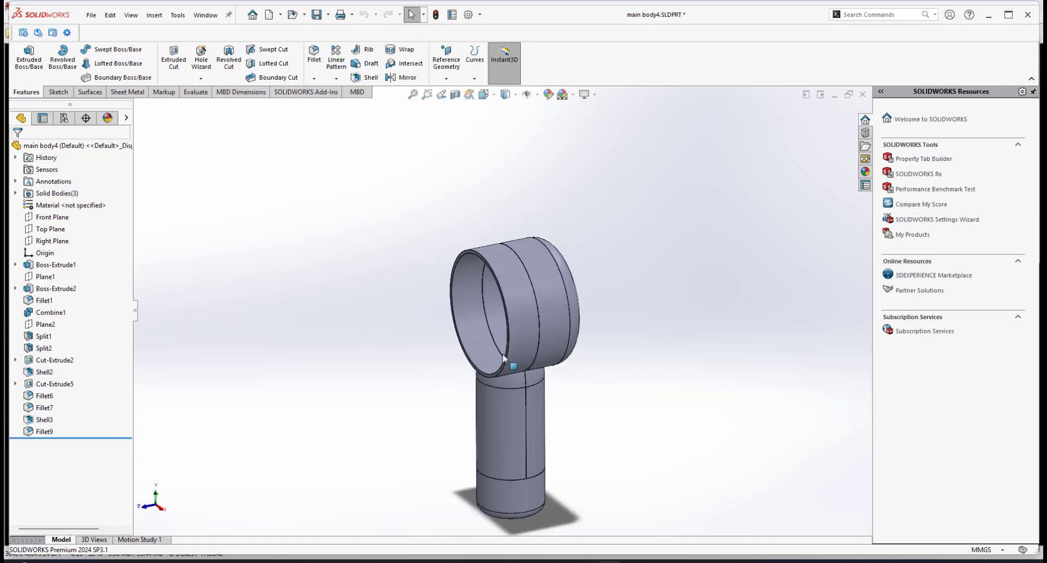
{"action": "scroll", "coordinate": [537, 313], "scroll_direction": "up", "scroll_amount": 2}
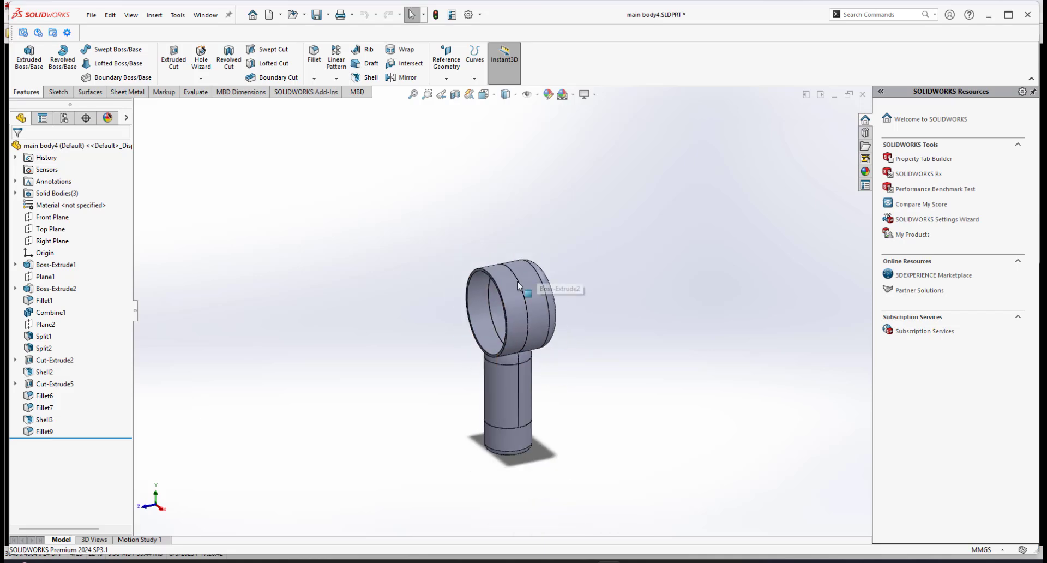
{"action": "left_click", "coordinate": [506, 285]}
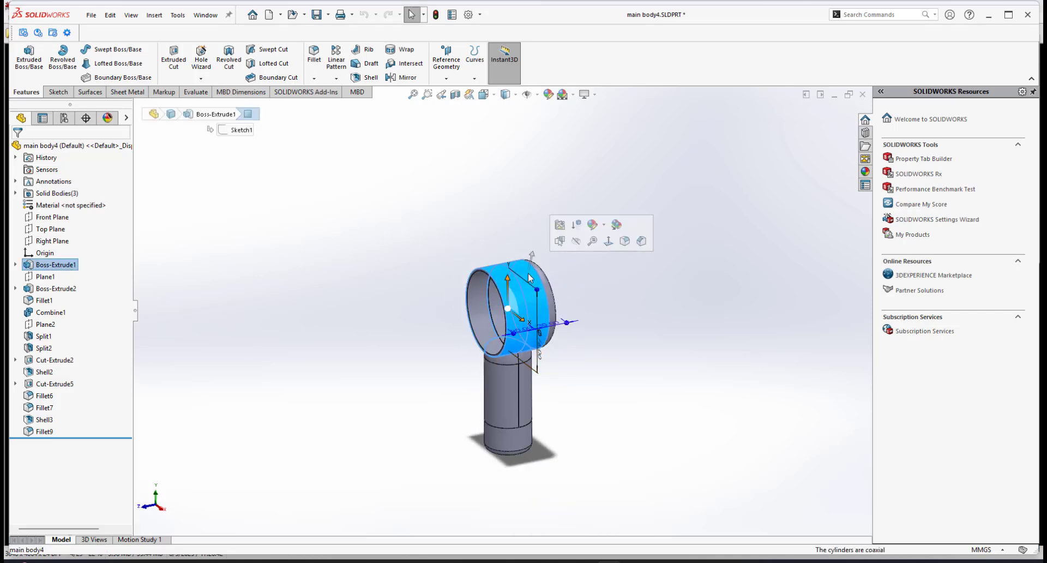
{"action": "right_click", "coordinate": [528, 275]}
{"action": "left_click", "coordinate": [555, 439]}
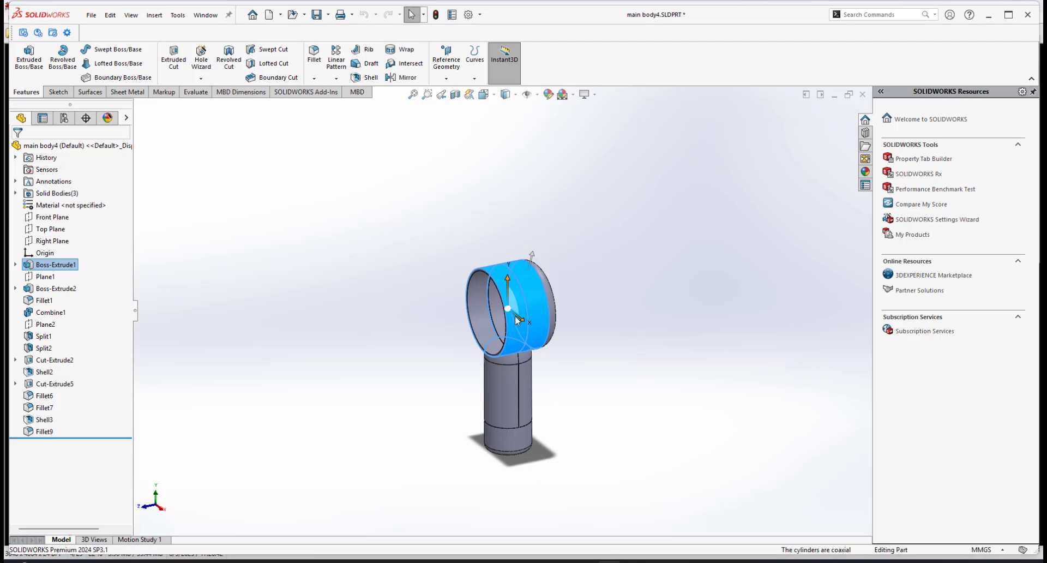
{"action": "scroll", "coordinate": [516, 359], "scroll_direction": "down", "scroll_amount": 3}
{"action": "middle_click_drag", "start_coordinate": [516, 360], "coordinate": [492, 308]}
{"action": "scroll", "coordinate": [518, 280], "scroll_direction": "down", "scroll_amount": 3}
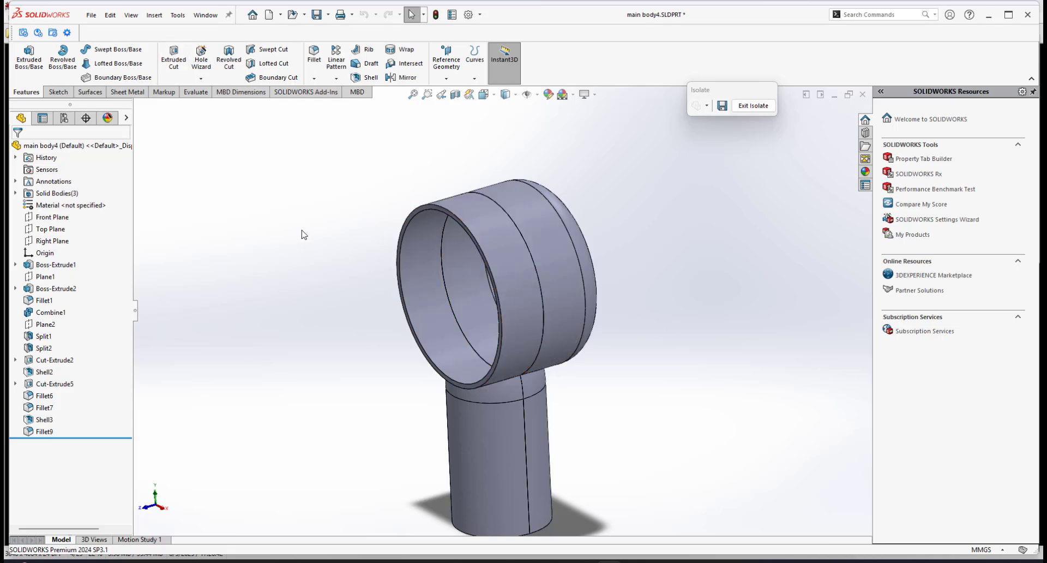
Start a Lip/Groove feature with Shell3 as the groove body and Shell2 as the lip body.
{"action": "left_click", "coordinate": [155, 15]}
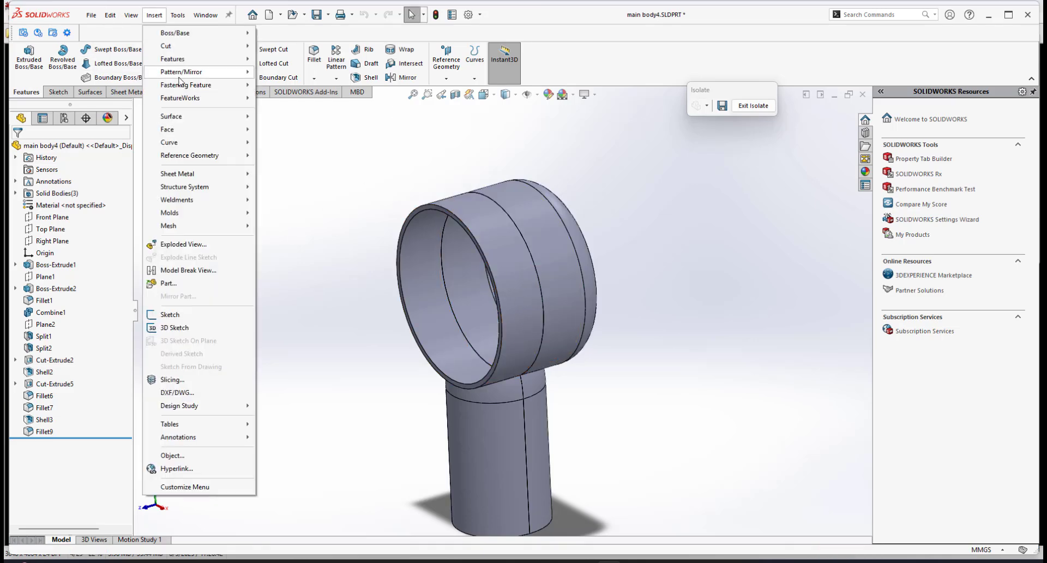
{"action": "mouse_move", "coordinate": [185, 85]}
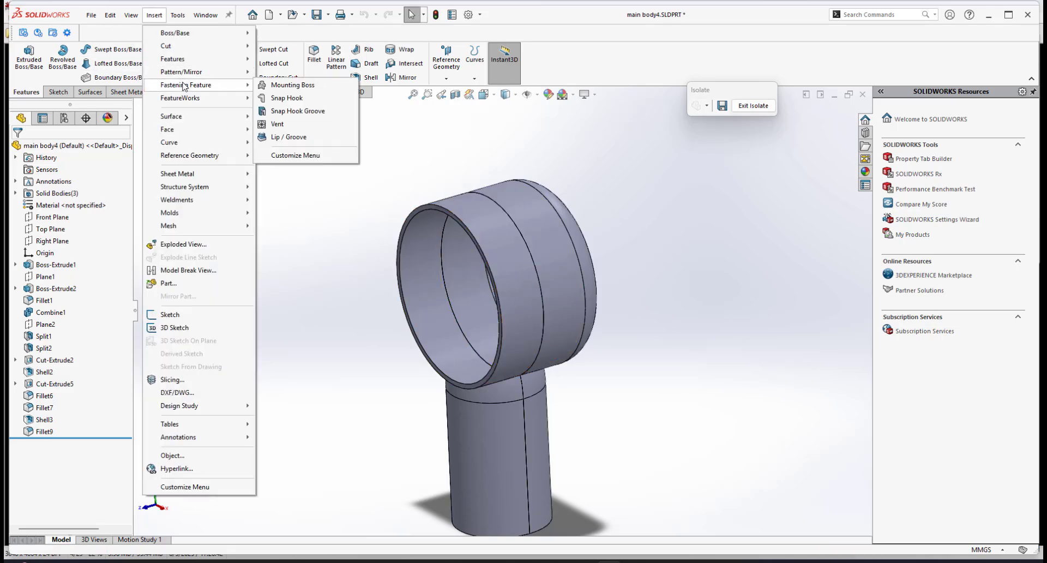
{"action": "left_click", "coordinate": [285, 138]}
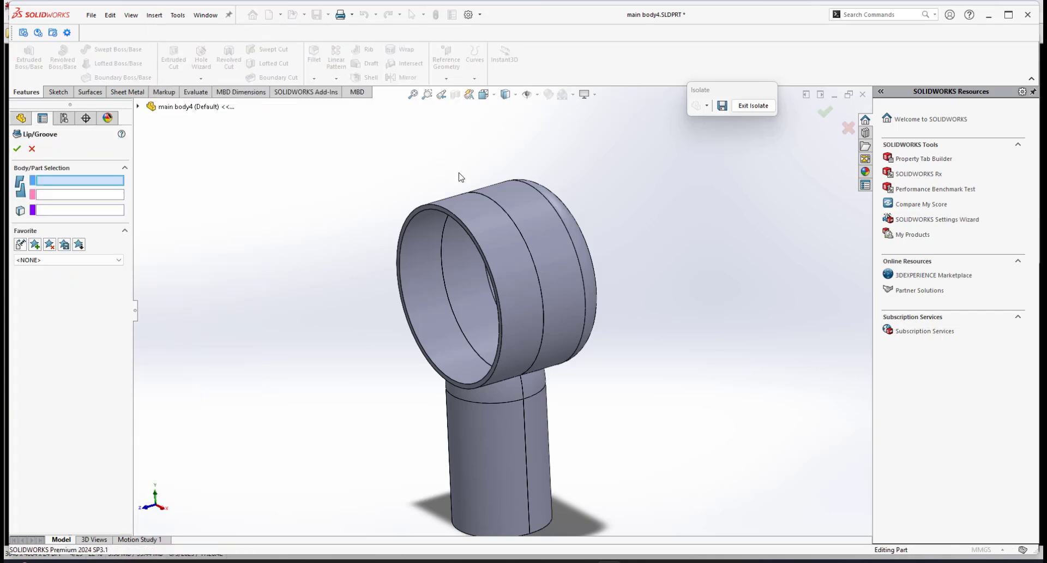
{"action": "scroll", "coordinate": [567, 271], "scroll_direction": "down", "scroll_amount": 2}
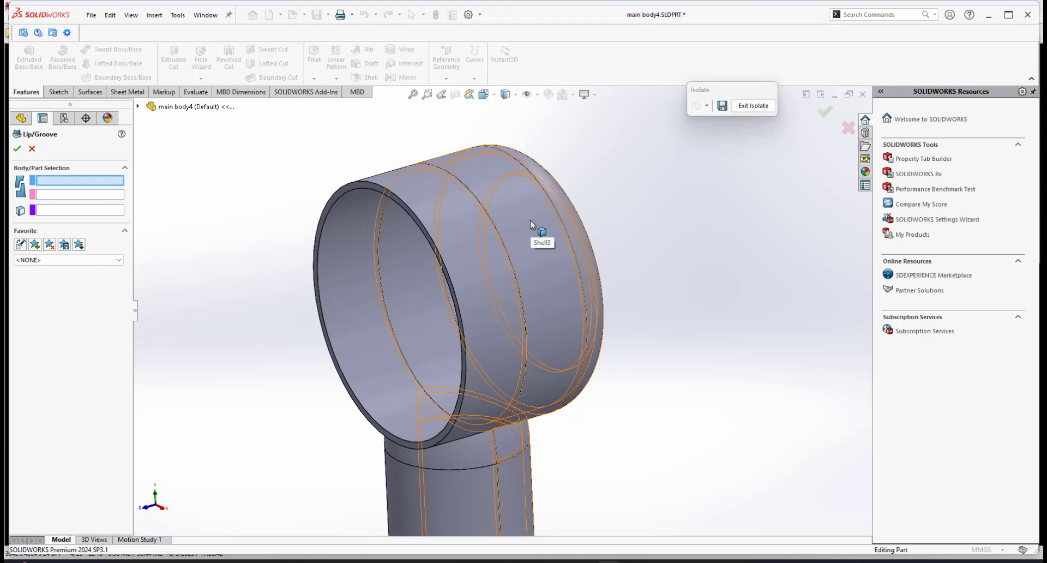
{"action": "scroll", "coordinate": [530, 220], "scroll_direction": "up", "scroll_amount": 3}
{"action": "middle_click_drag", "start_coordinate": [449, 273], "coordinate": [477, 289]}
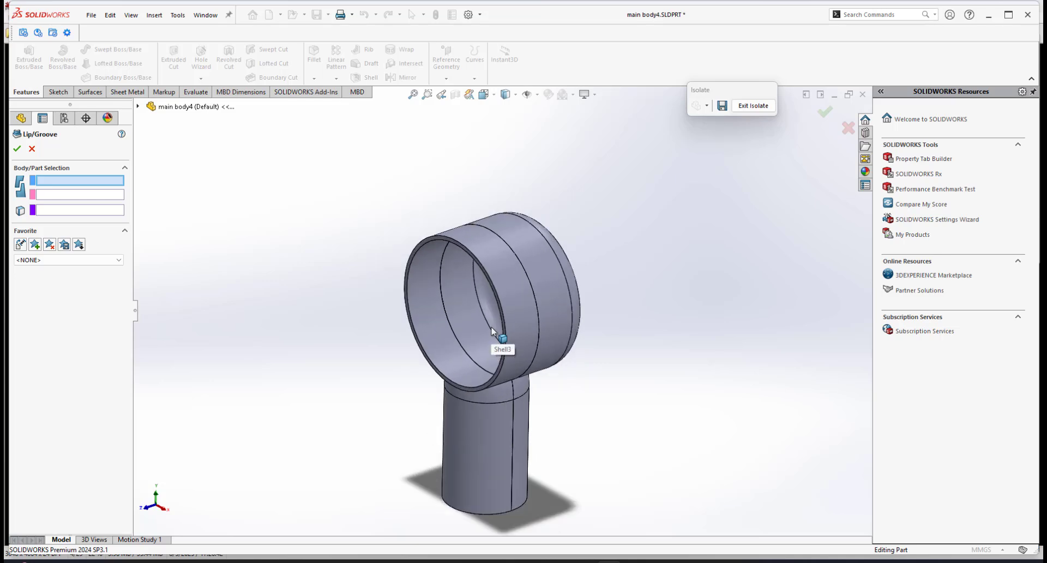
{"action": "middle_click_drag", "start_coordinate": [491, 330], "coordinate": [488, 294]}
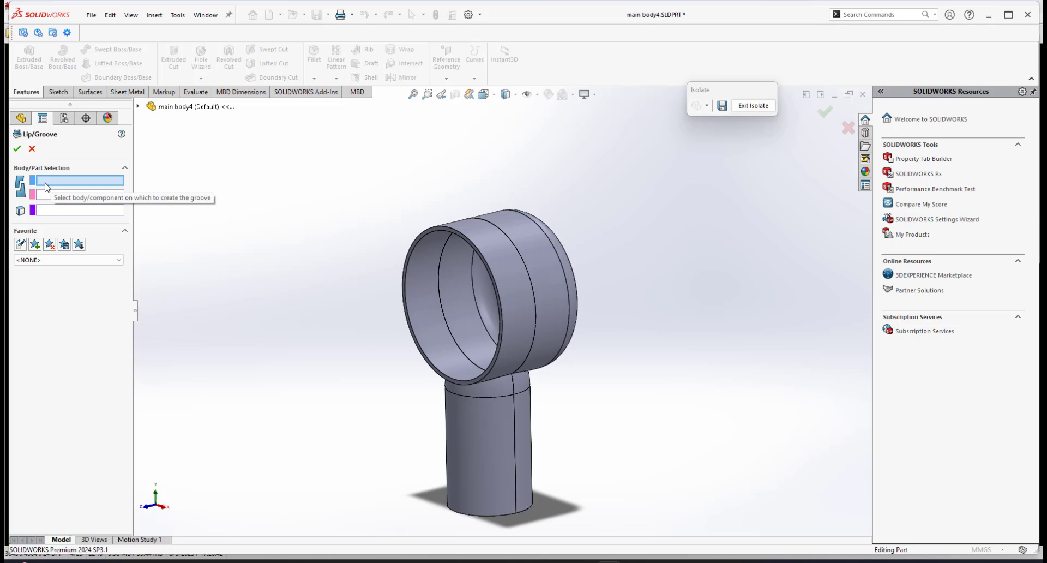
{"action": "left_click", "coordinate": [541, 272]}
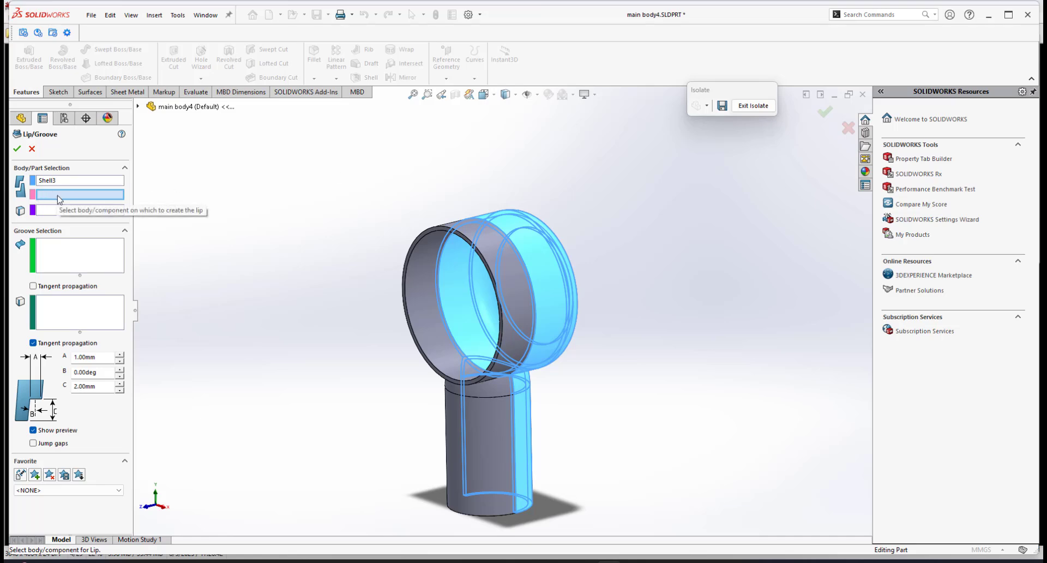
{"action": "left_click", "coordinate": [489, 240]}
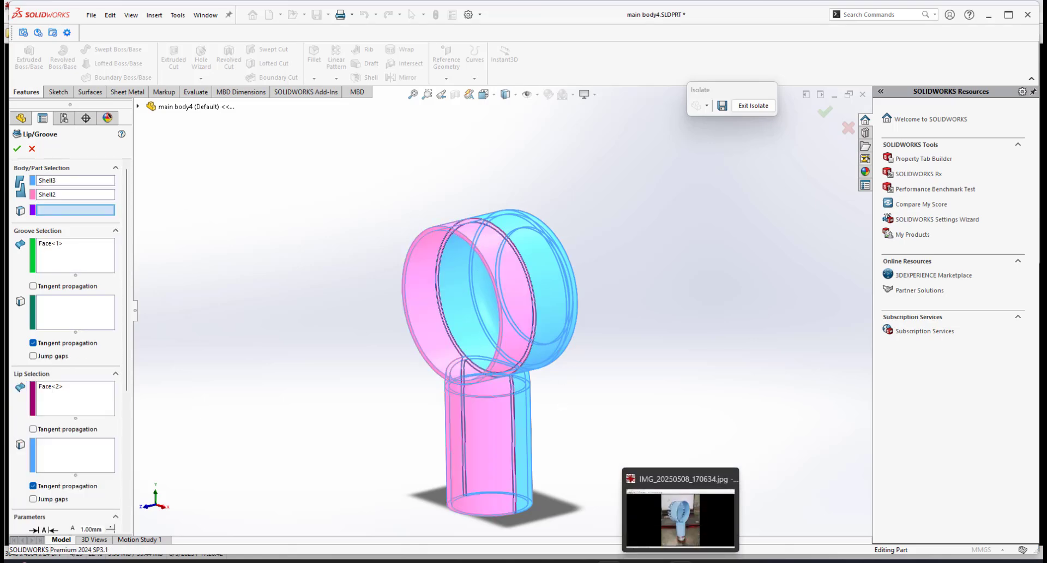
Switch to the photo viewer to browse the reference photos of the opened fan halves, then return to SOLIDWORKS.
{"action": "left_click", "coordinate": [680, 561]}
{"action": "key", "text": "Left"}
{"action": "key", "text": "Left"}
{"action": "key", "text": "Left"}
{"action": "key", "text": "Left"}
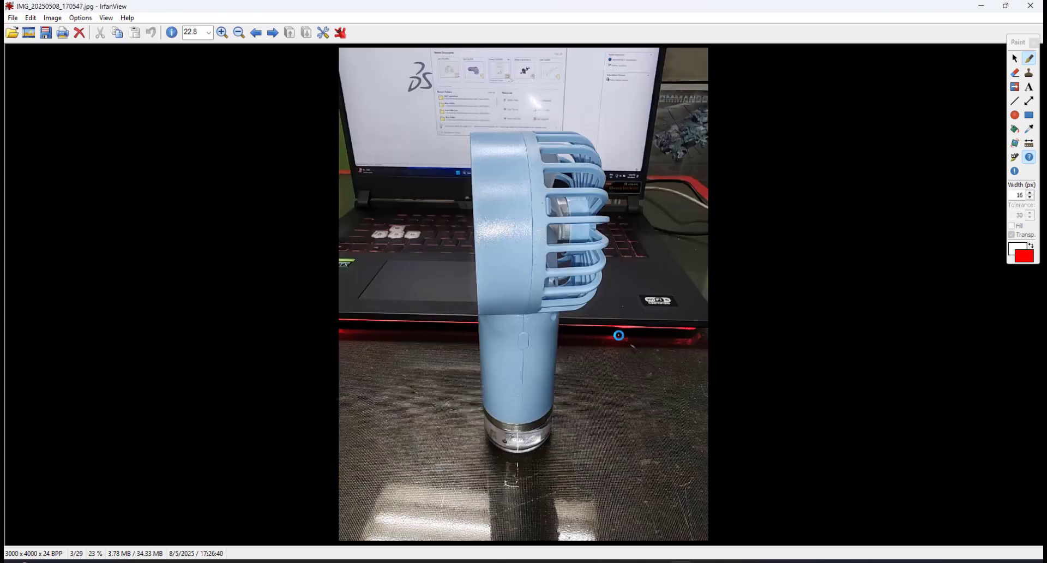
{"action": "left_click", "coordinate": [620, 244]}
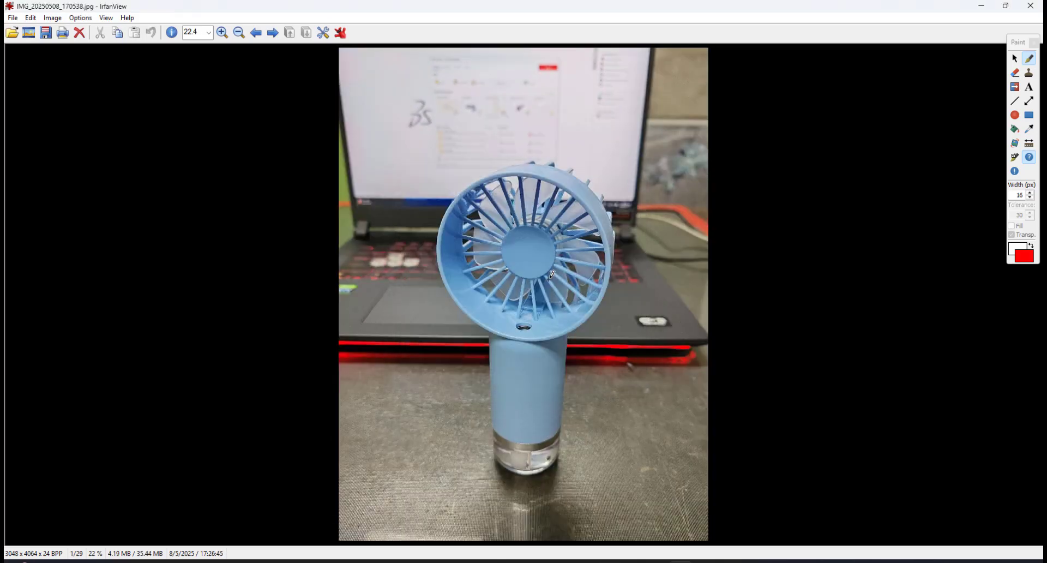
{"action": "key", "text": "Right"}
{"action": "key", "text": "Right"}
{"action": "key", "text": "Right"}
{"action": "key", "text": "Right"}
{"action": "key", "text": "Right"}
{"action": "key", "text": "Right"}
{"action": "key", "text": "Right"}
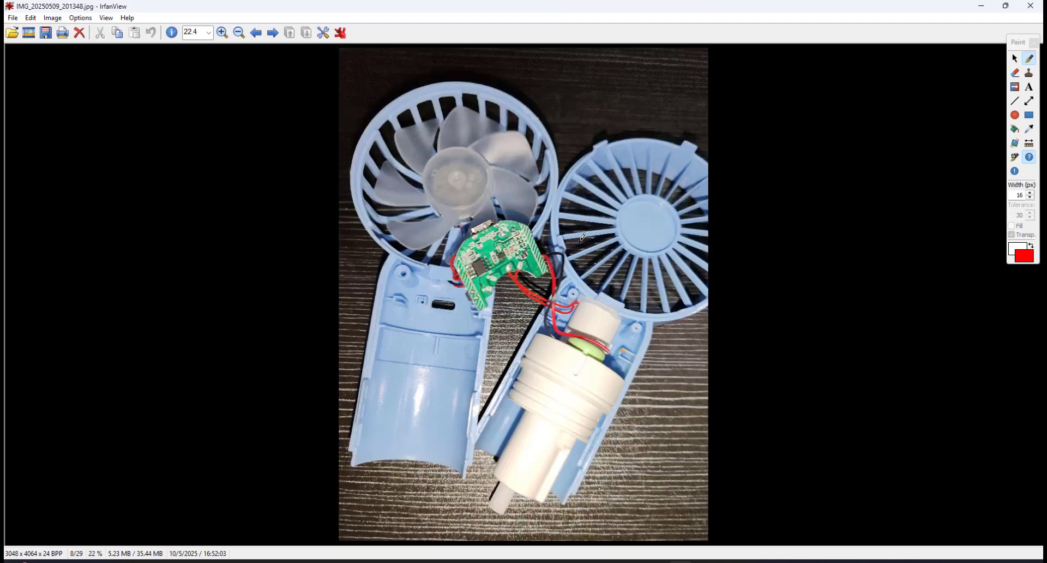
{"action": "key", "text": "Right"}
{"action": "key", "text": "Right"}
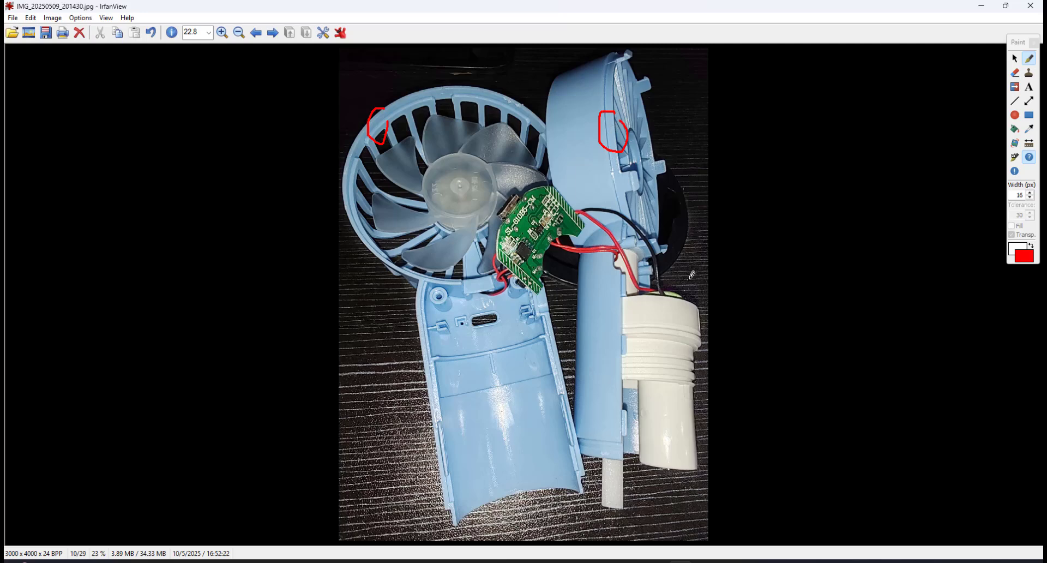
{"action": "key", "text": "Left"}
{"action": "key", "text": "Right"}
{"action": "key", "text": "Right"}
{"action": "key", "text": "Right"}
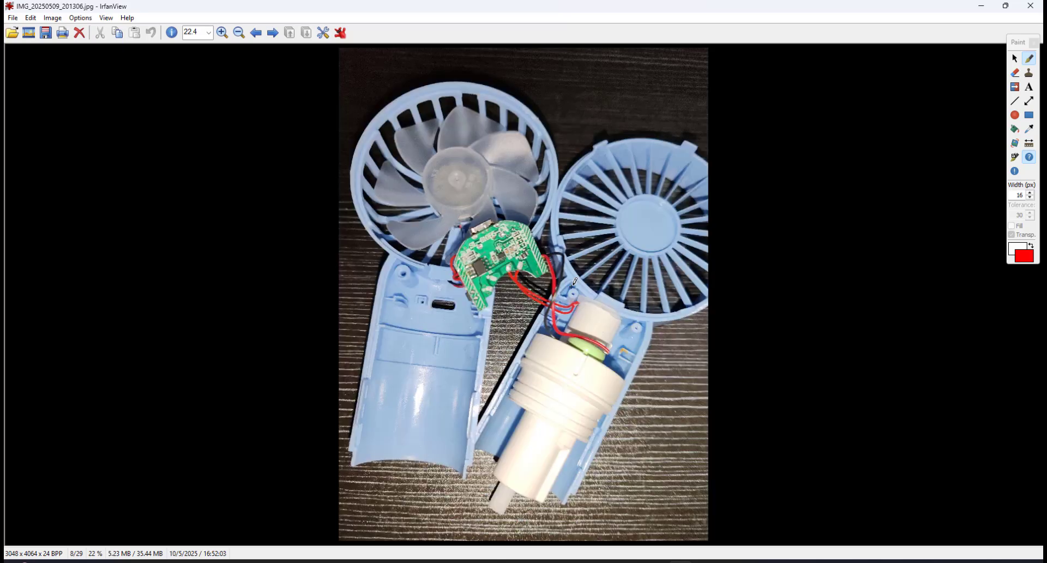
{"action": "key", "text": "Right"}
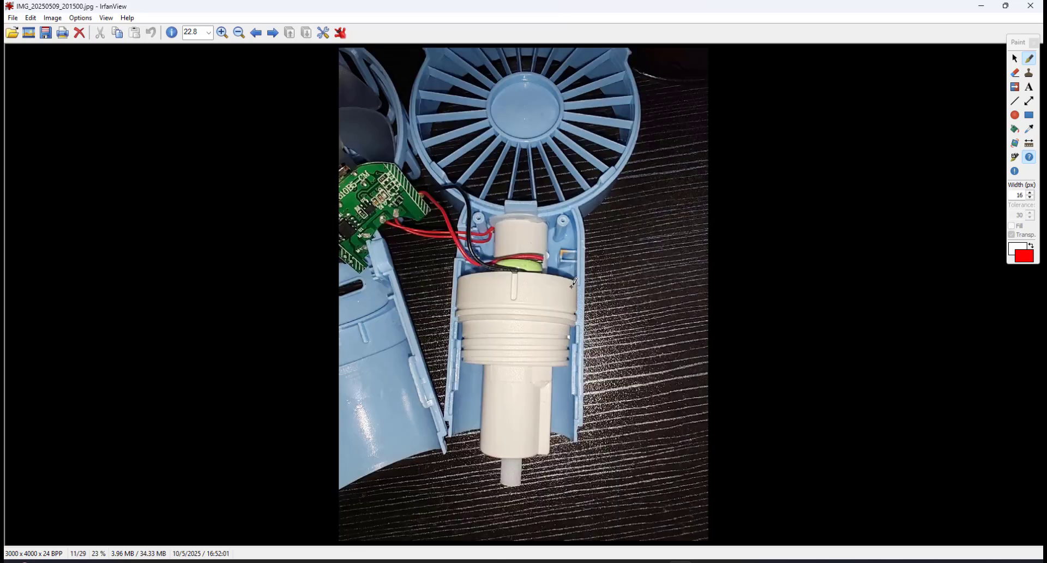
{"action": "key", "text": "Left"}
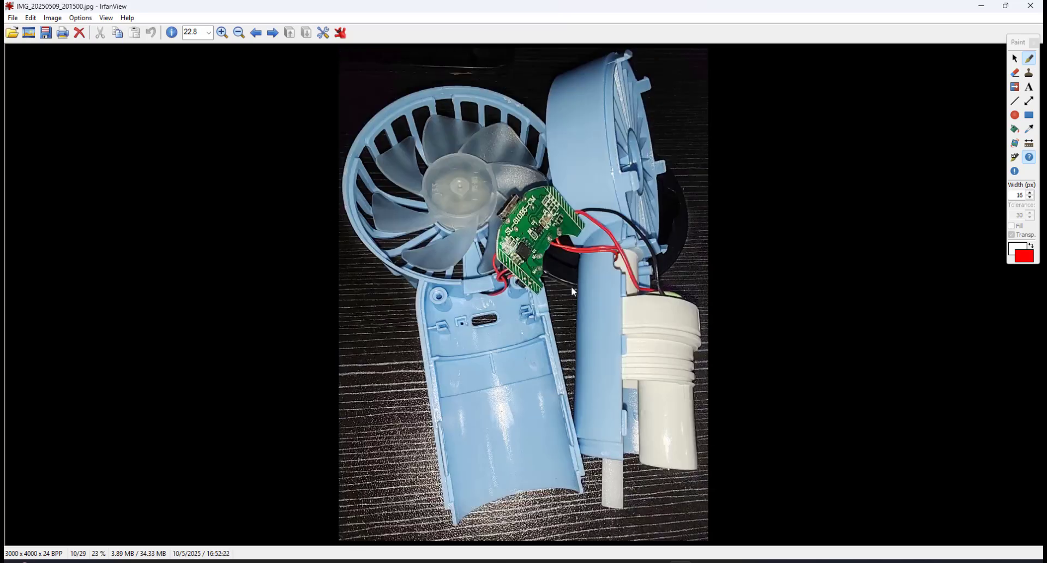
{"action": "key", "text": "Right"}
{"action": "key", "text": "Right"}
{"action": "key", "text": "Right"}
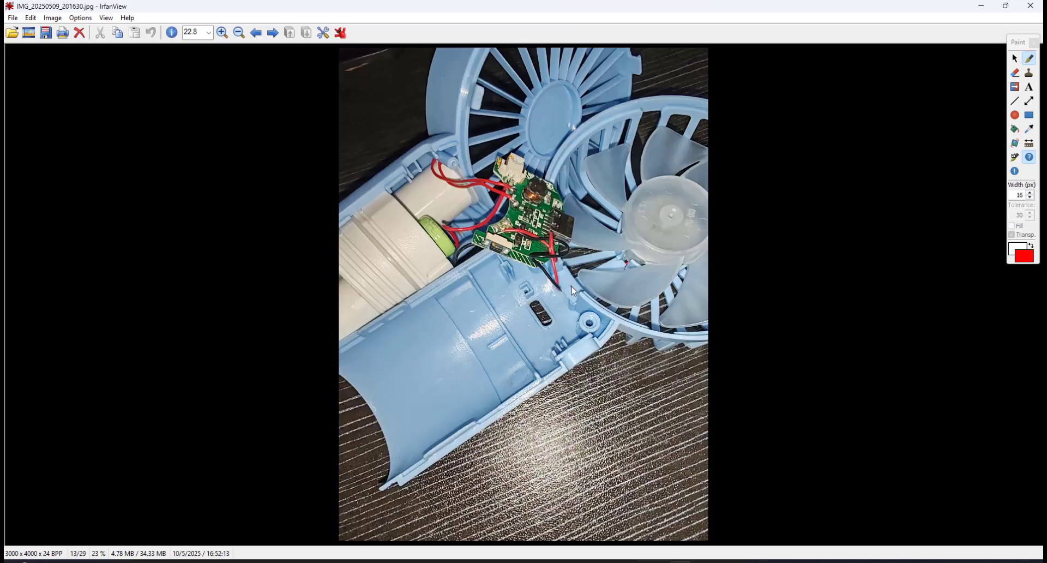
{"action": "key", "text": "Right"}
{"action": "key", "text": "Right"}
{"action": "key", "text": "Right"}
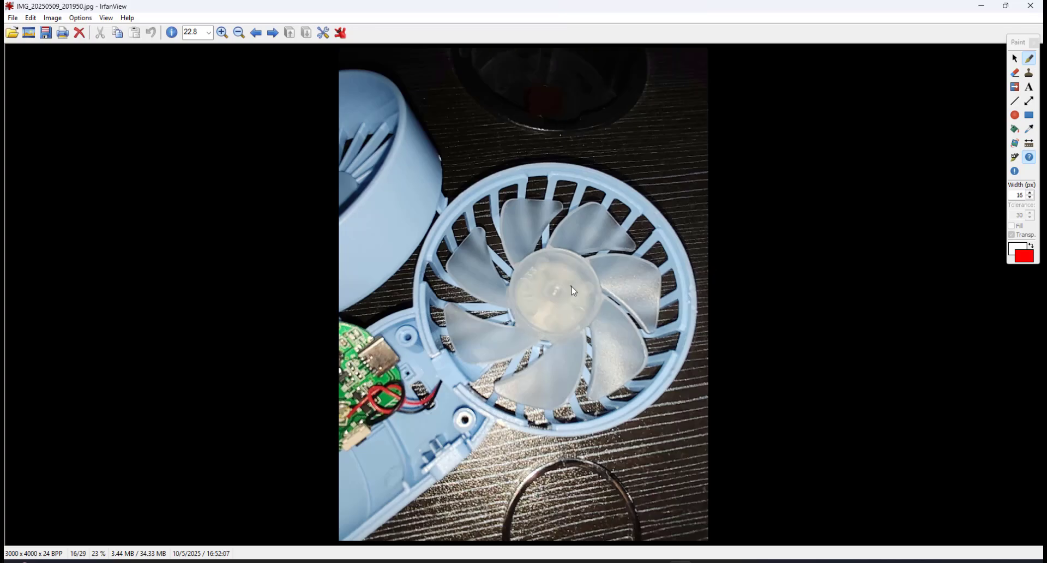
{"action": "mouse_move", "coordinate": [625, 178]}
{"action": "left_mouse_down"}
{"action": "mouse_move", "coordinate": [622, 166]}
{"action": "mouse_move", "coordinate": [605, 188]}
{"action": "mouse_move", "coordinate": [635, 185]}
{"action": "left_mouse_up"}
{"action": "key", "text": "Right"}
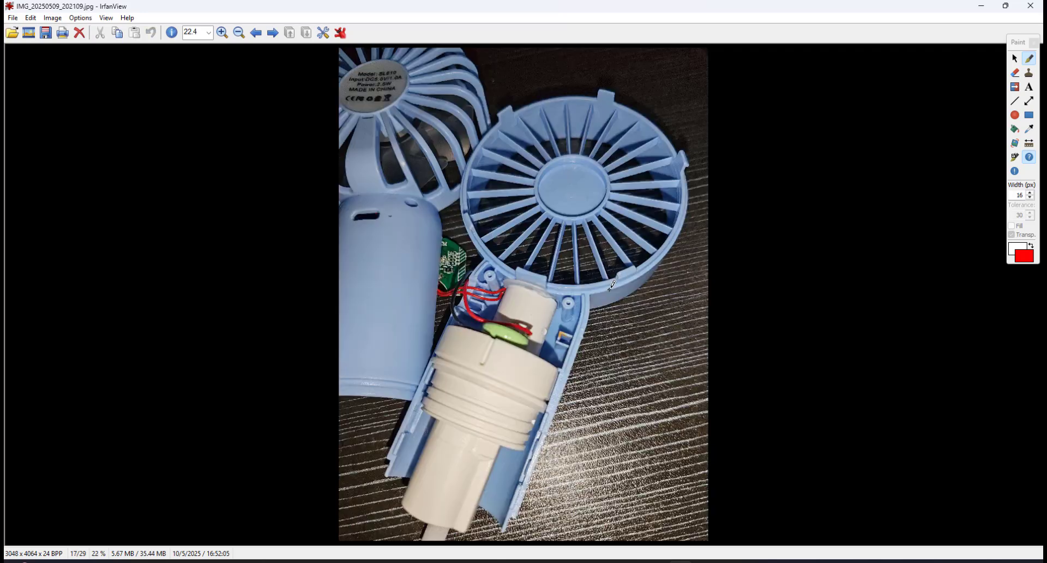
{"action": "mouse_move", "coordinate": [654, 252]}
{"action": "left_mouse_down"}
{"action": "mouse_move", "coordinate": [648, 259]}
{"action": "mouse_move", "coordinate": [657, 243]}
{"action": "left_mouse_up"}
{"action": "key", "text": "Left"}
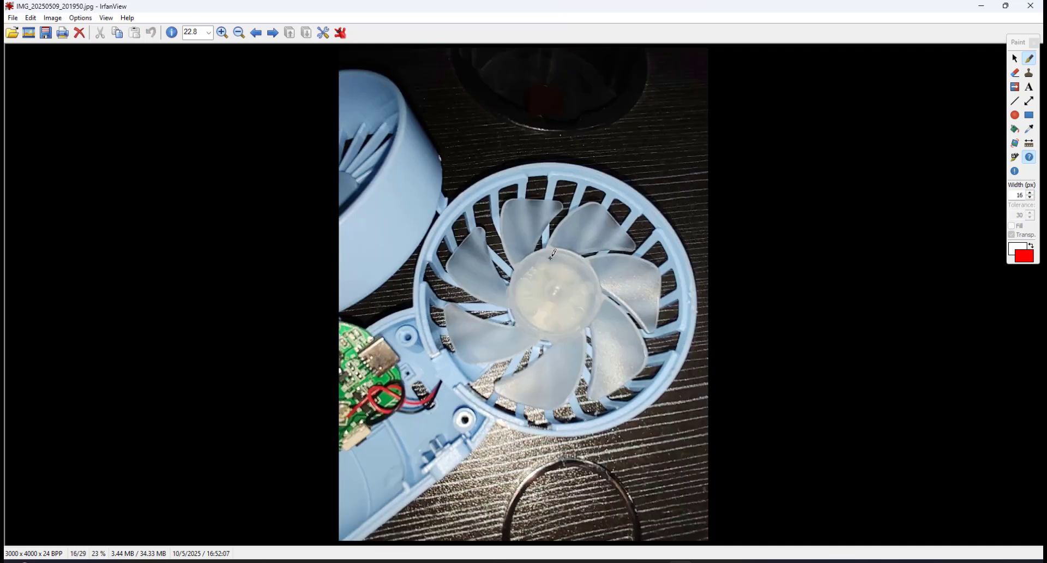
{"action": "mouse_move", "coordinate": [493, 173]}
{"action": "left_mouse_down"}
{"action": "mouse_move", "coordinate": [475, 196]}
{"action": "mouse_move", "coordinate": [497, 185]}
{"action": "mouse_move", "coordinate": [494, 172]}
{"action": "left_mouse_up"}
{"action": "key", "text": "alt+Tab"}
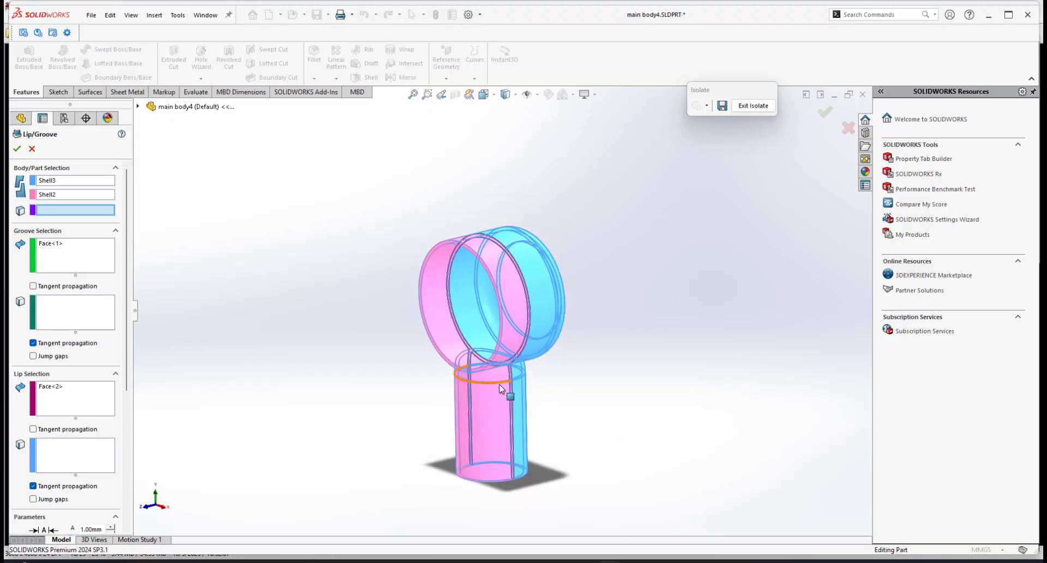
Cancel the pending Lip/Groove feature.
{"action": "left_click", "coordinate": [31, 148]}
{"action": "scroll", "coordinate": [464, 296], "scroll_direction": "down", "scroll_amount": 1}
{"action": "scroll", "coordinate": [494, 309], "scroll_direction": "up", "scroll_amount": 2}
{"action": "scroll", "coordinate": [493, 310], "scroll_direction": "down", "scroll_amount": 2}
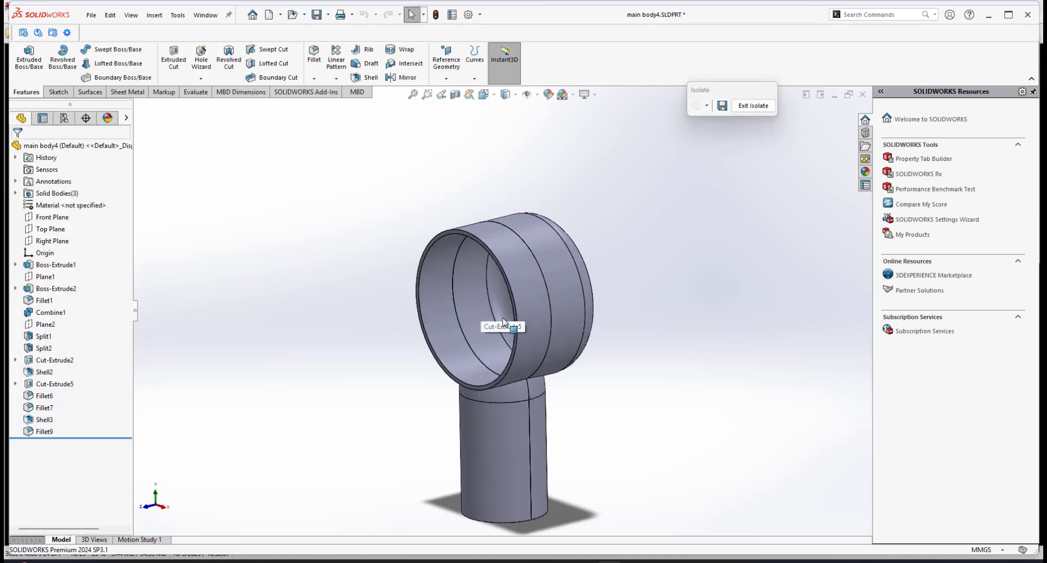
Restart the Lip/Groove feature, picking Shell3 as the groove body and Shell2 as the lip body.
{"action": "left_click", "coordinate": [154, 15]}
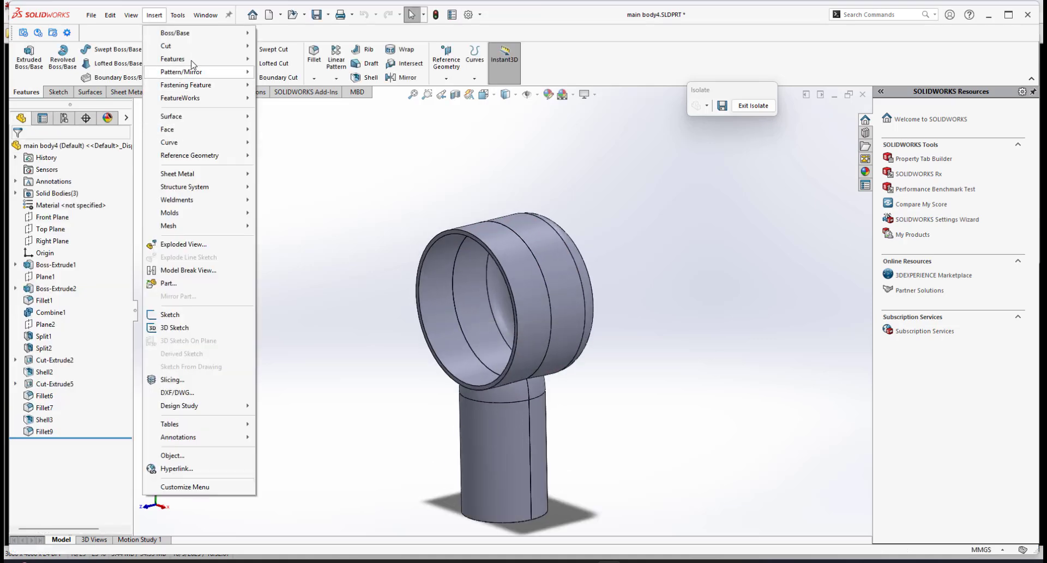
{"action": "mouse_move", "coordinate": [228, 65]}
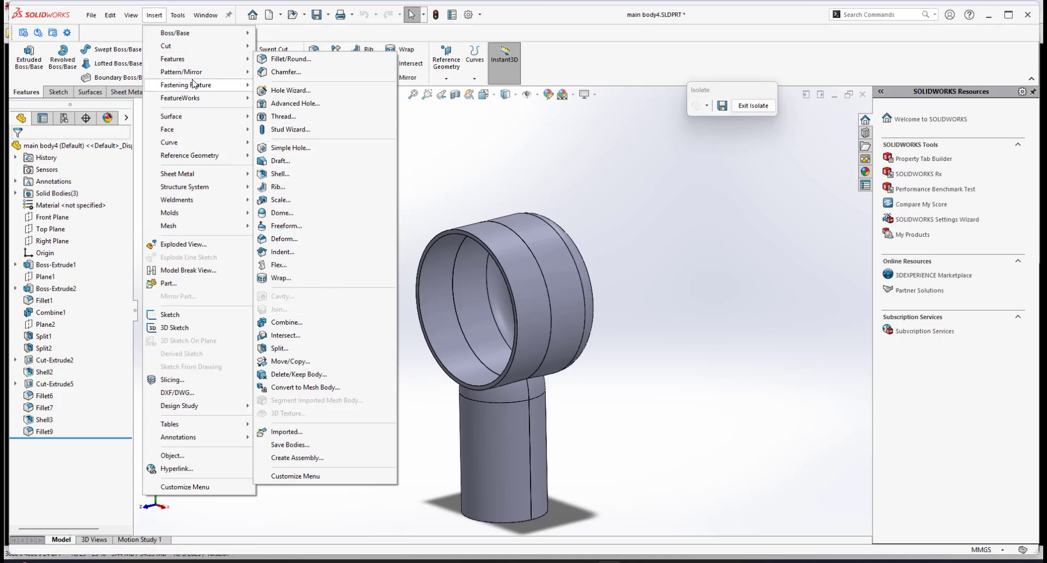
{"action": "mouse_move", "coordinate": [207, 85]}
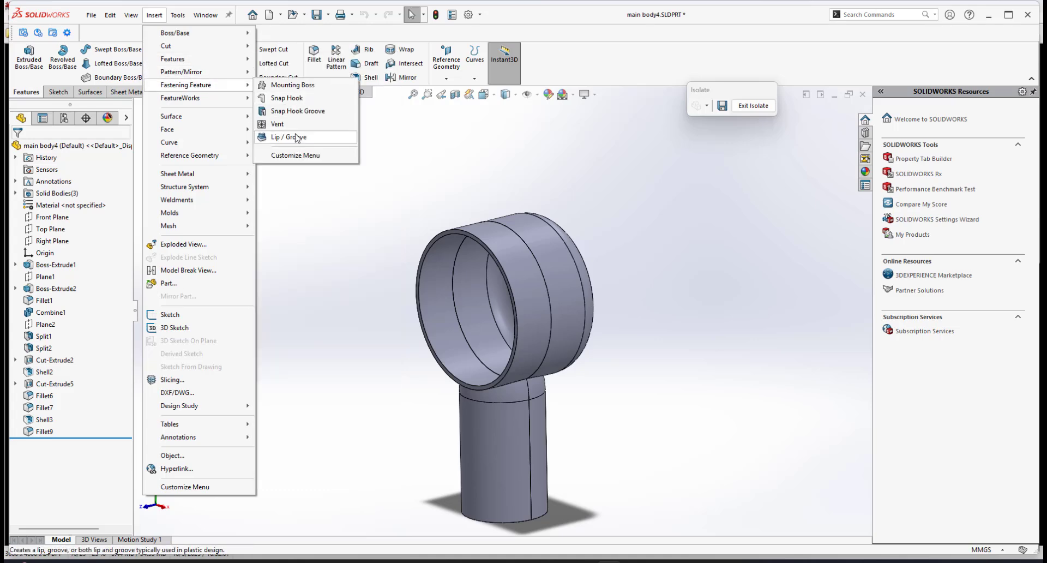
{"action": "left_click", "coordinate": [297, 138]}
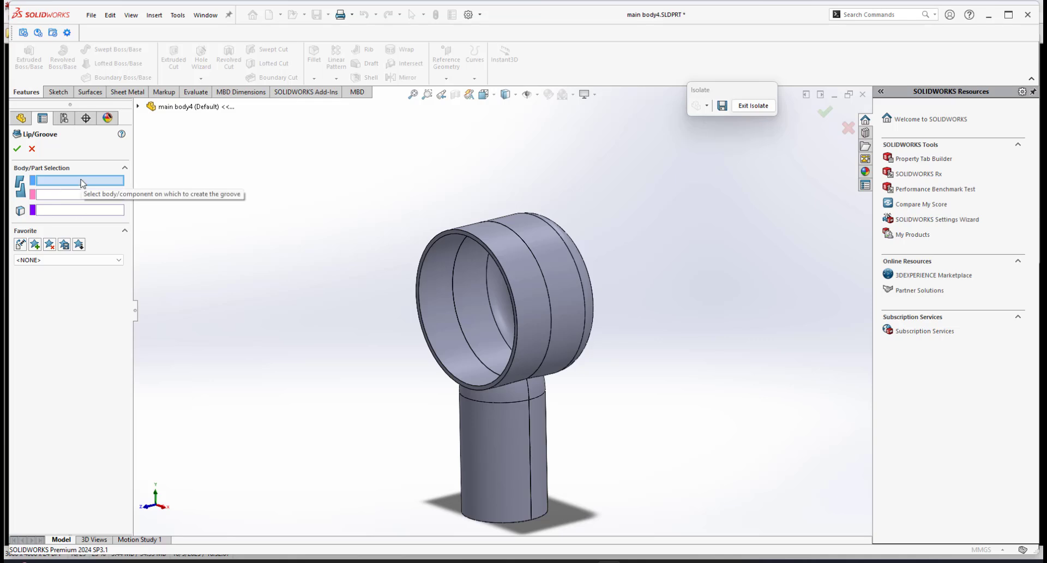
{"action": "left_click", "coordinate": [560, 263]}
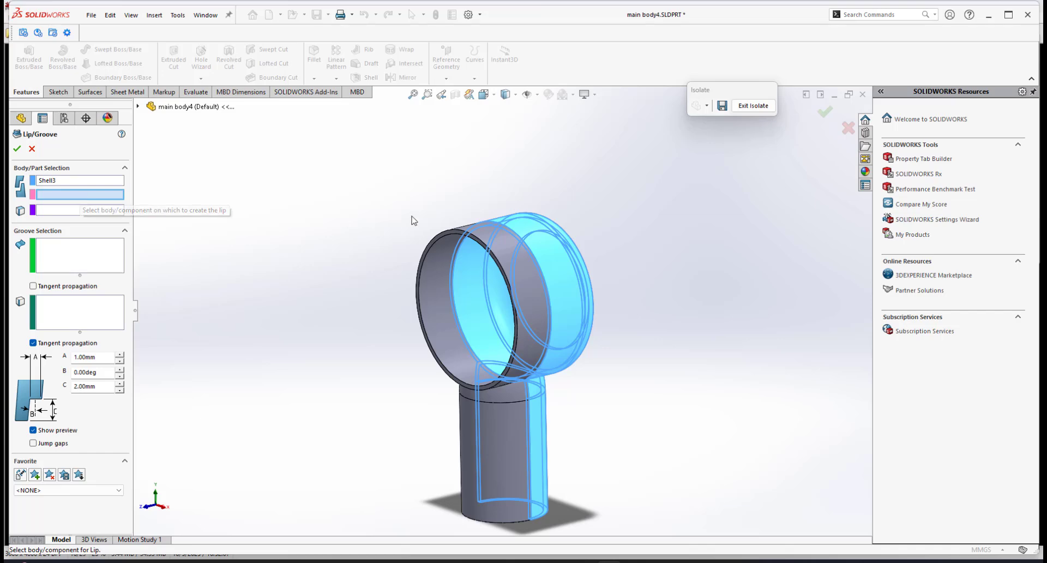
{"action": "left_click", "coordinate": [499, 251]}
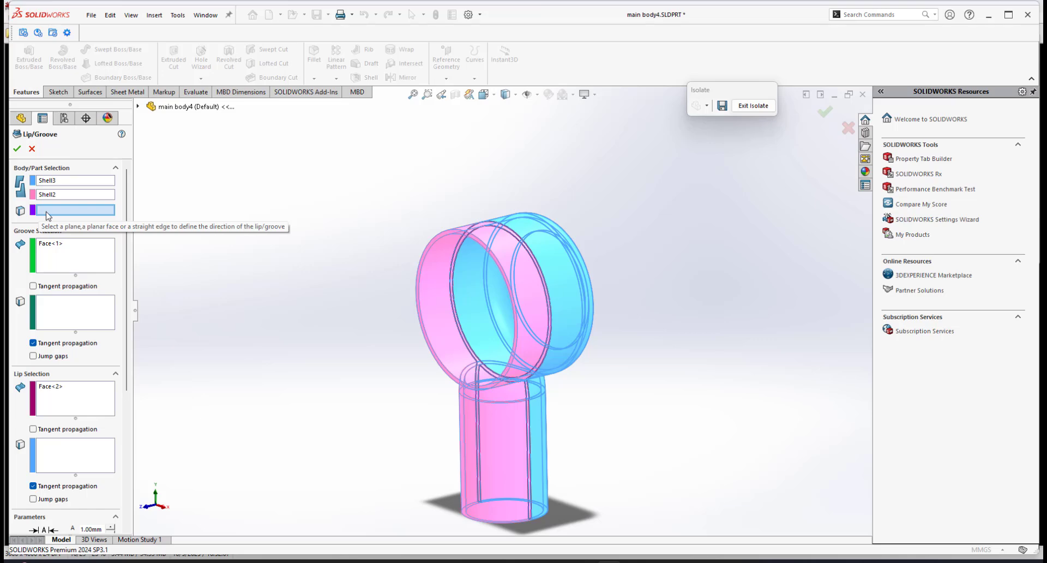
Set Front Plane as the direction reference for the lip and groove.
{"action": "middle_click_drag", "start_coordinate": [556, 276], "coordinate": [470, 281]}
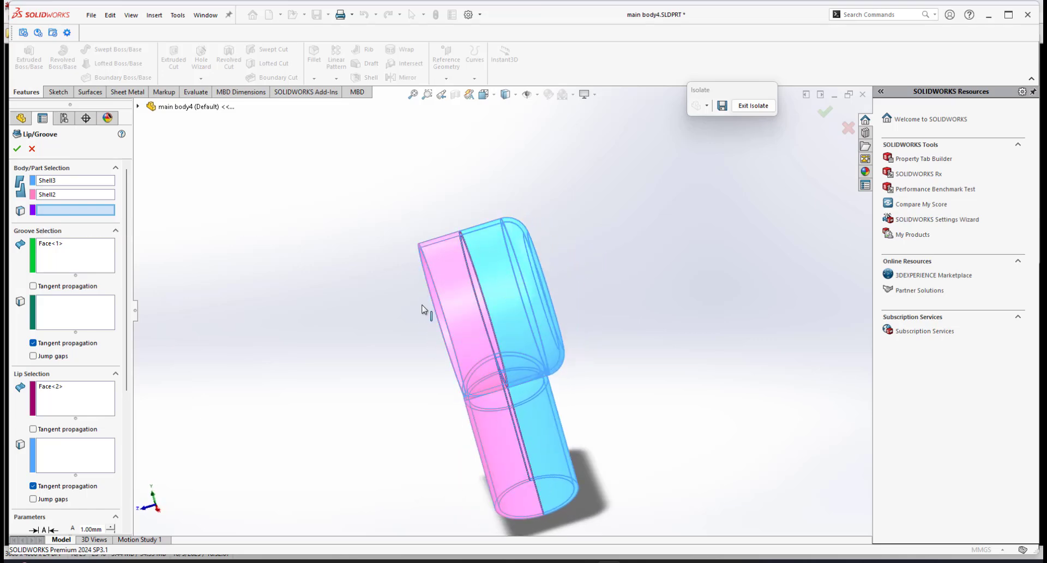
{"action": "middle_click_drag", "start_coordinate": [425, 308], "coordinate": [473, 226]}
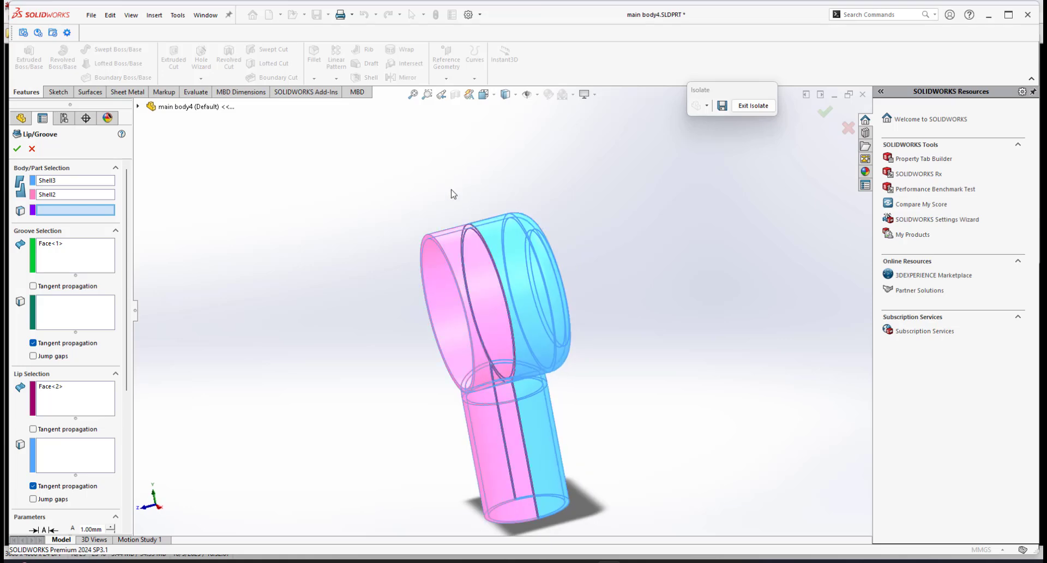
{"action": "left_click", "coordinate": [138, 107]}
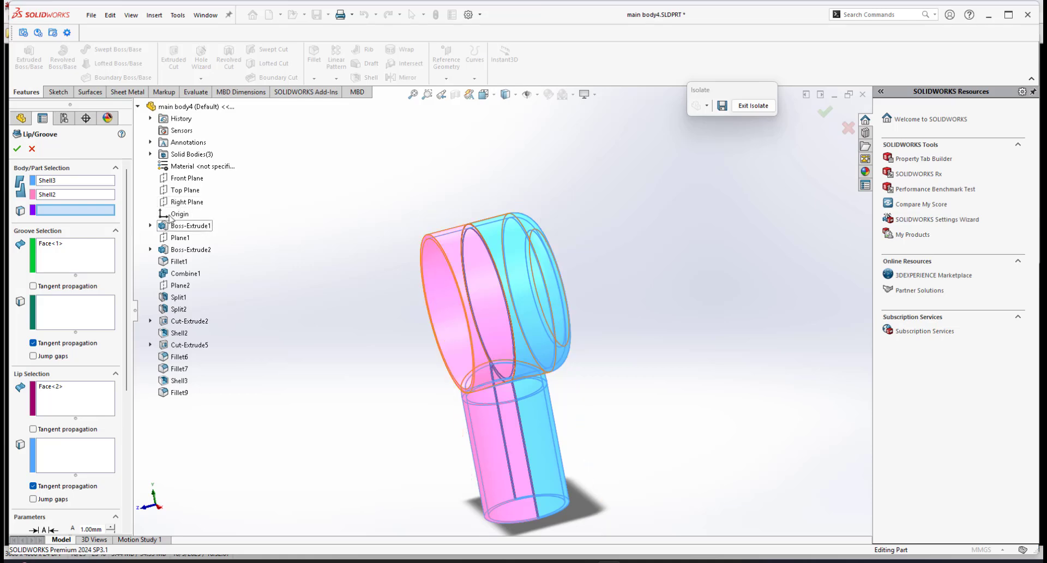
{"action": "left_click", "coordinate": [182, 178]}
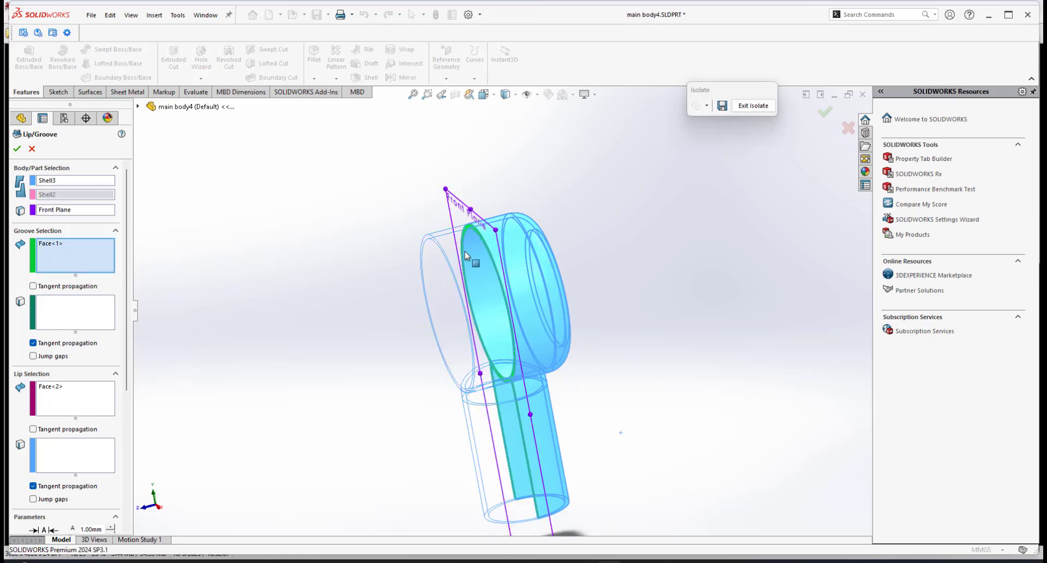
Select Shell3's rim face for the groove and its inner rim edge as the groove edge.
{"action": "middle_click_drag", "start_coordinate": [533, 277], "coordinate": [493, 333]}
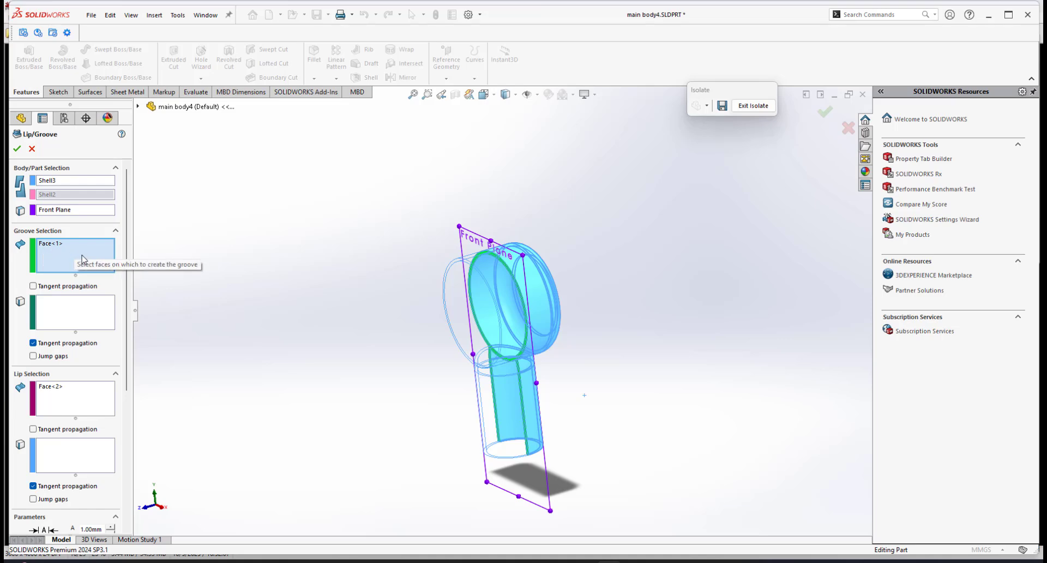
{"action": "scroll", "coordinate": [479, 280], "scroll_direction": "down", "scroll_amount": 10}
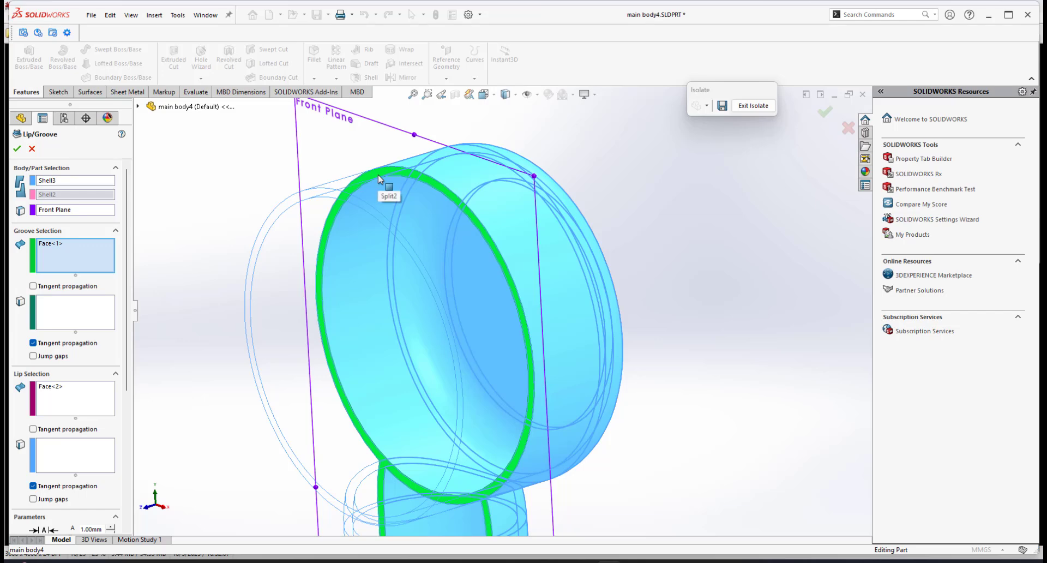
{"action": "left_click", "coordinate": [378, 174]}
{"action": "left_click", "coordinate": [375, 175]}
{"action": "scroll", "coordinate": [477, 283], "scroll_direction": "up", "scroll_amount": 10}
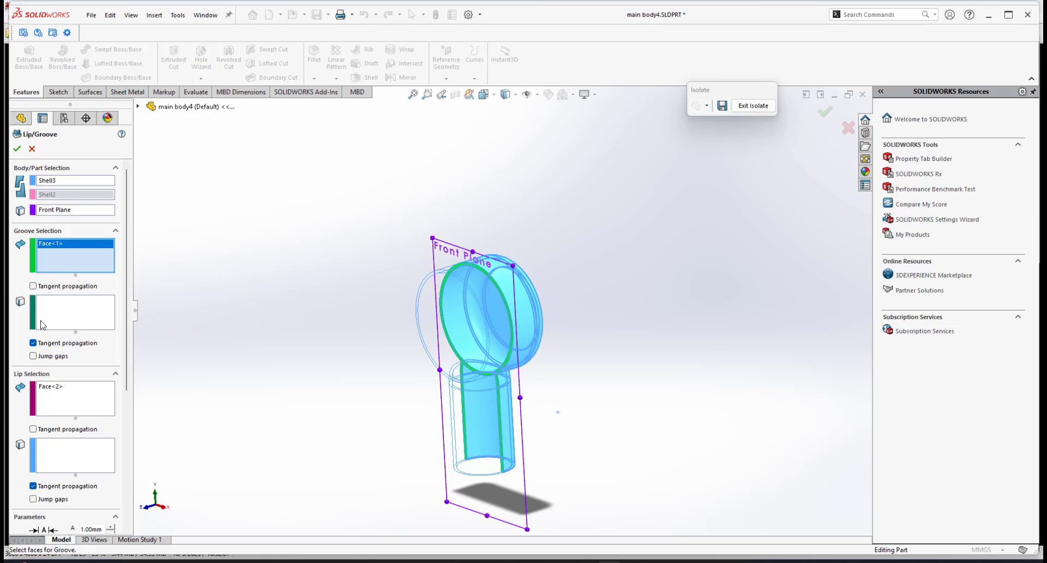
{"action": "left_click", "coordinate": [69, 319]}
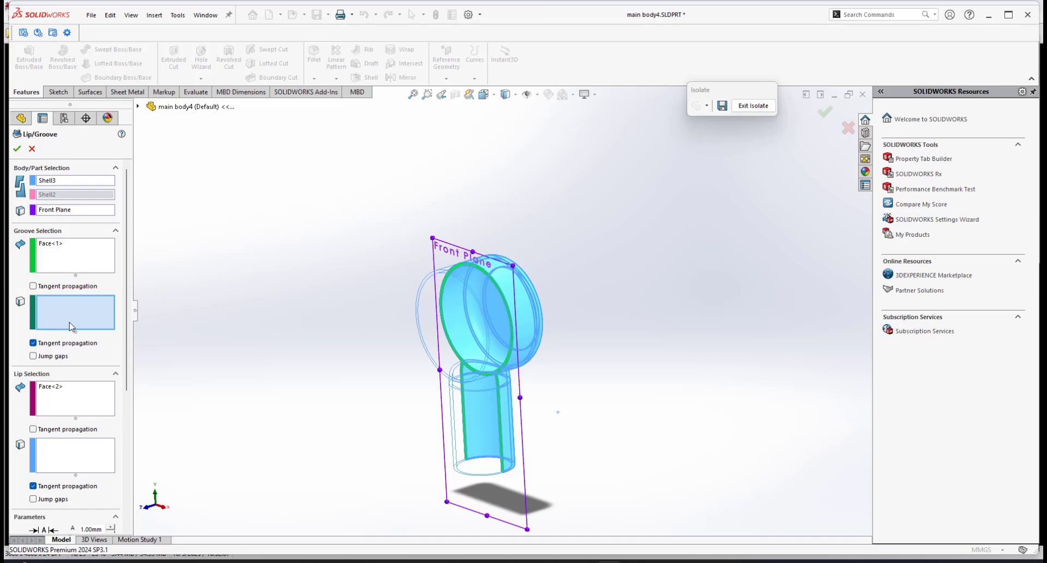
{"action": "scroll", "coordinate": [522, 283], "scroll_direction": "down", "scroll_amount": 8}
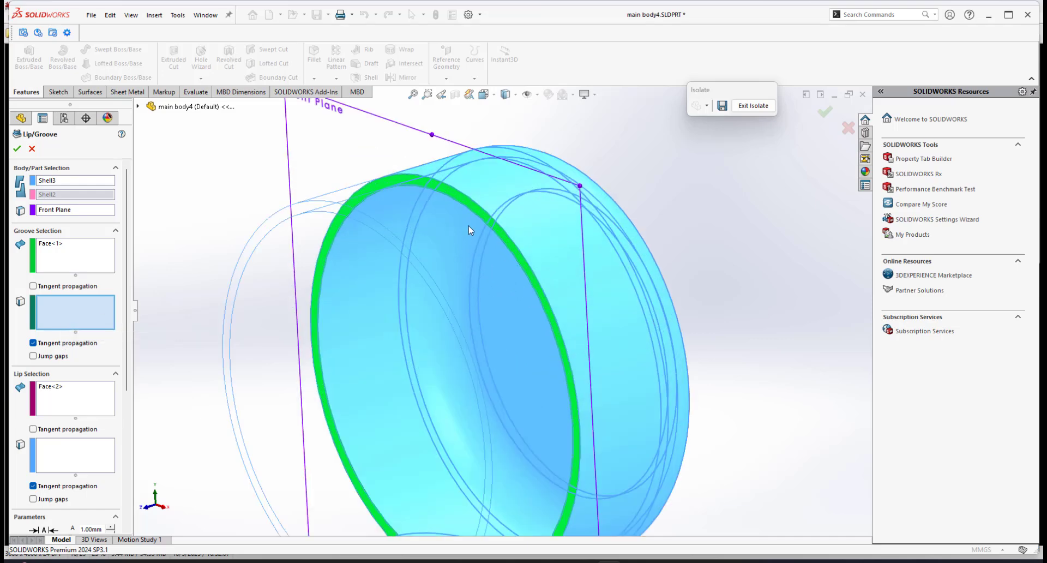
{"action": "left_click", "coordinate": [440, 192]}
{"action": "scroll", "coordinate": [484, 305], "scroll_direction": "up", "scroll_amount": 2}
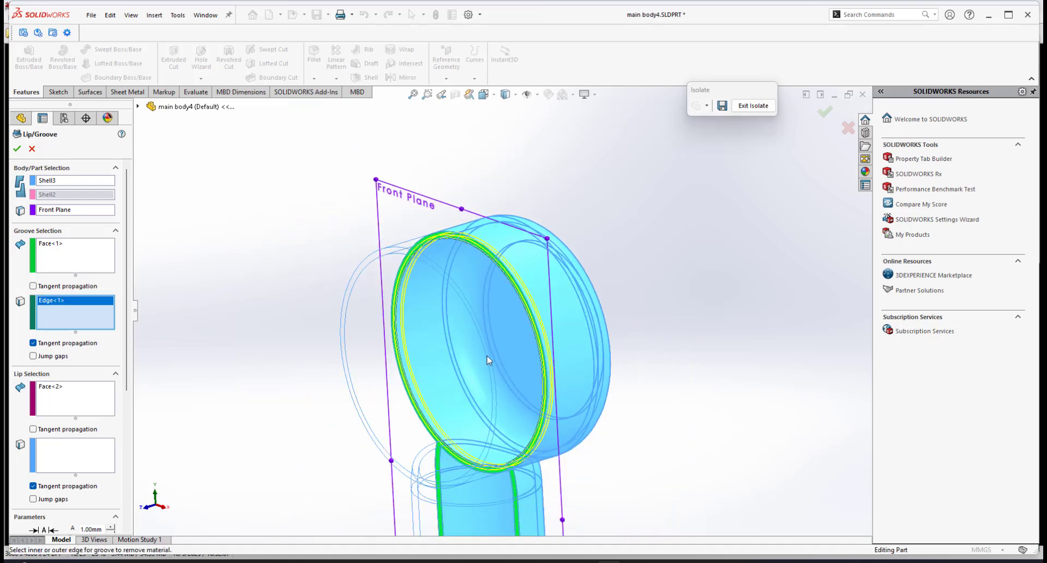
{"action": "middle_click_drag", "start_coordinate": [522, 315], "coordinate": [513, 241]}
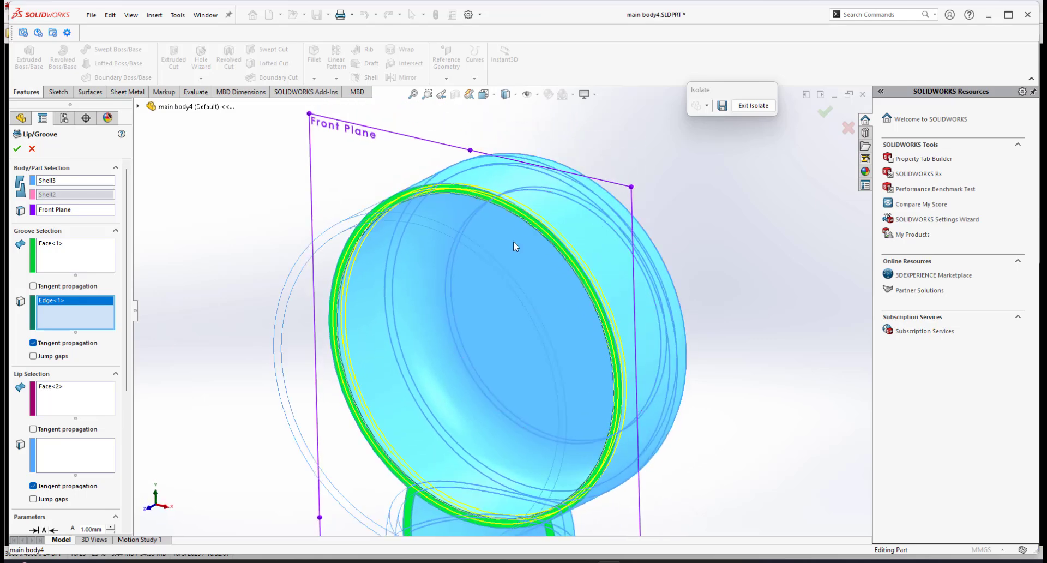
{"action": "scroll", "coordinate": [510, 242], "scroll_direction": "down", "scroll_amount": 3}
{"action": "scroll", "coordinate": [443, 286], "scroll_direction": "up", "scroll_amount": 4}
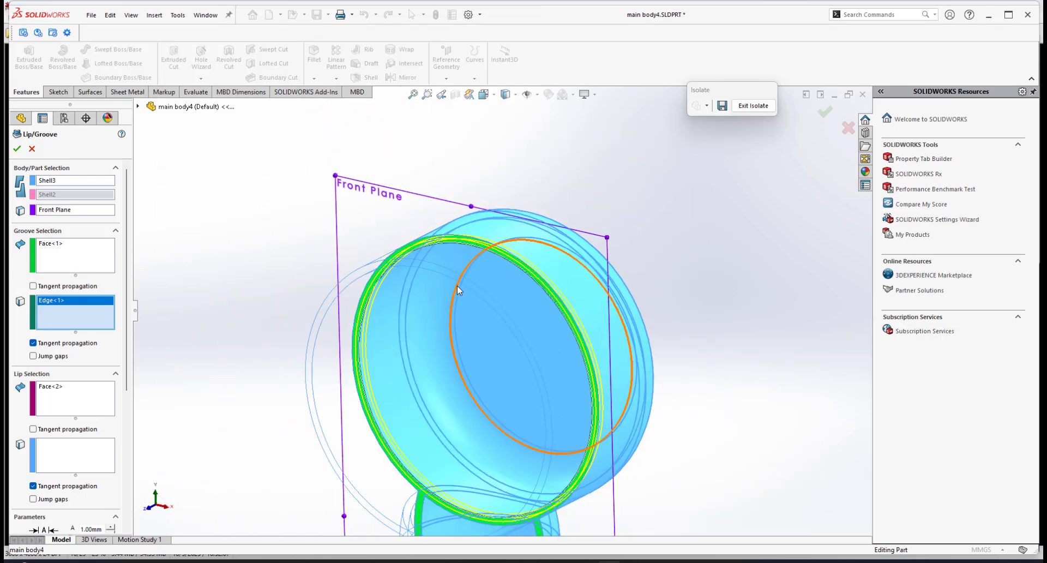
{"action": "middle_click_drag", "start_coordinate": [456, 286], "coordinate": [440, 289]}
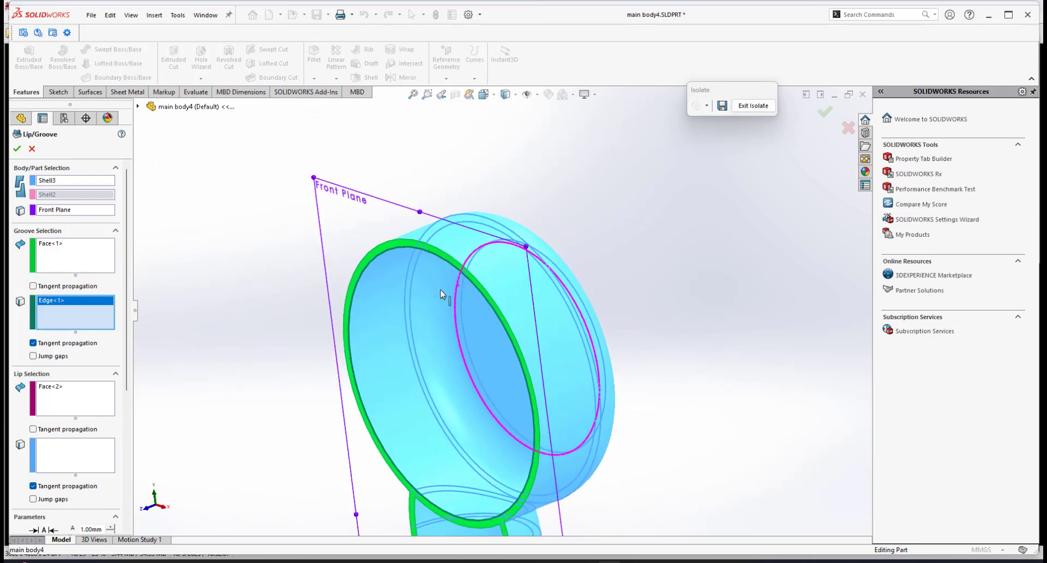
{"action": "scroll", "coordinate": [353, 343], "scroll_direction": "up", "scroll_amount": 2}
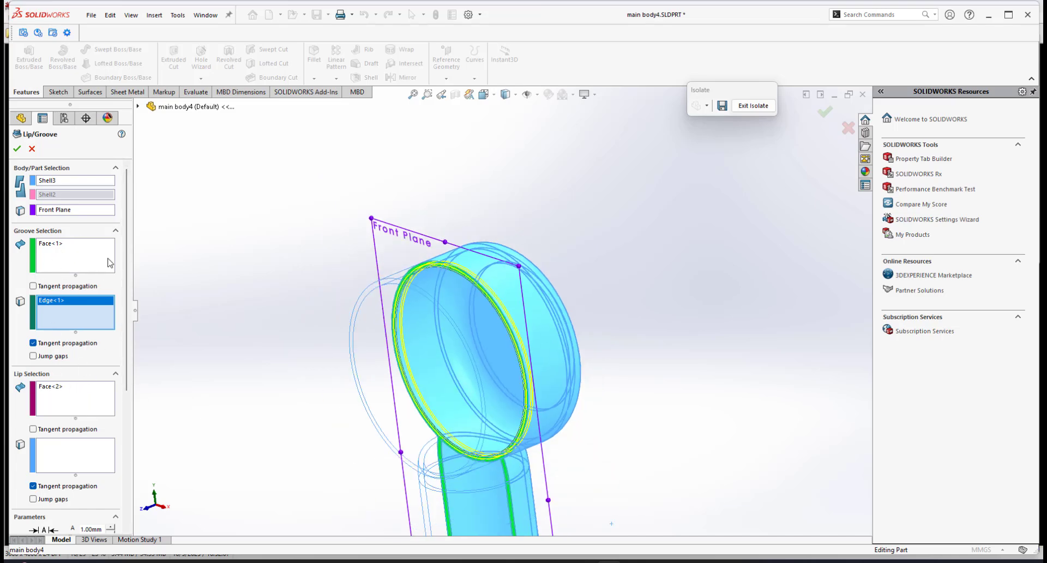
Select Shell2's rim face for the lip and its matching rim edge as the lip edge.
{"action": "left_click", "coordinate": [64, 412]}
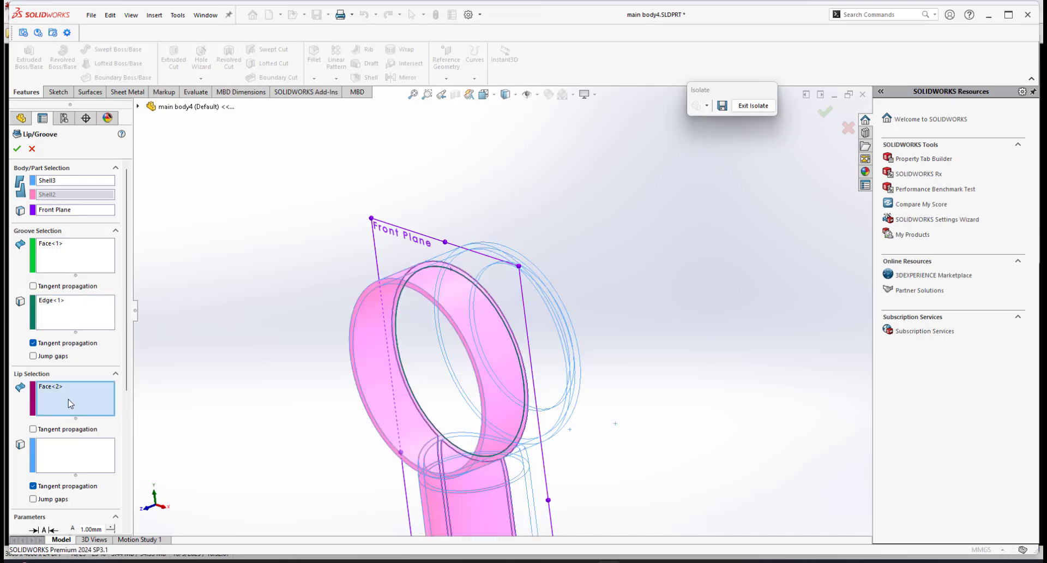
{"action": "scroll", "coordinate": [482, 357], "scroll_direction": "up", "scroll_amount": 1}
{"action": "middle_click_drag", "start_coordinate": [483, 356], "coordinate": [427, 345]}
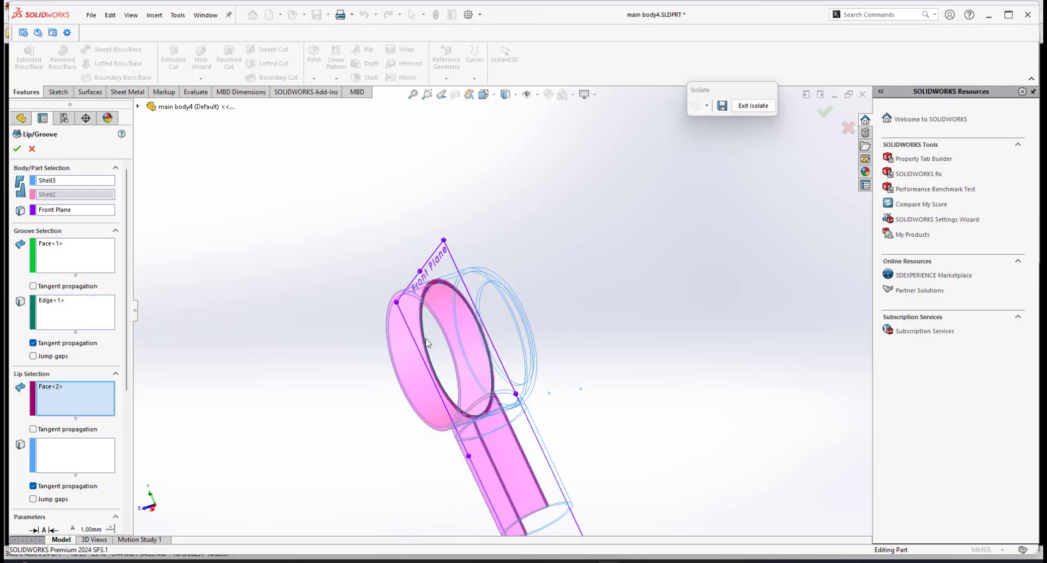
{"action": "scroll", "coordinate": [426, 345], "scroll_direction": "down", "scroll_amount": 2}
{"action": "scroll", "coordinate": [474, 315], "scroll_direction": "down", "scroll_amount": 2}
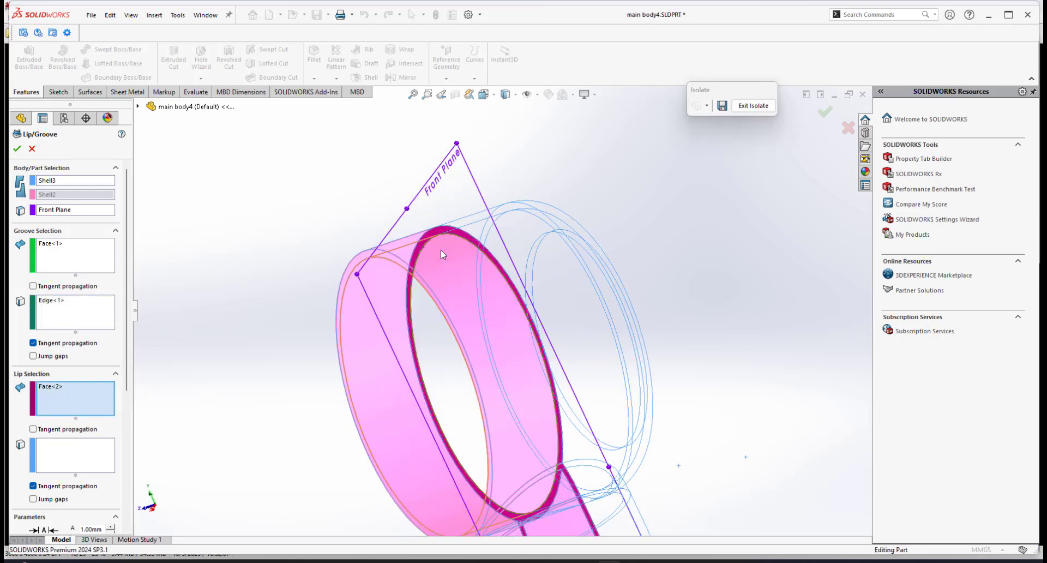
{"action": "scroll", "coordinate": [440, 250], "scroll_direction": "down", "scroll_amount": 2}
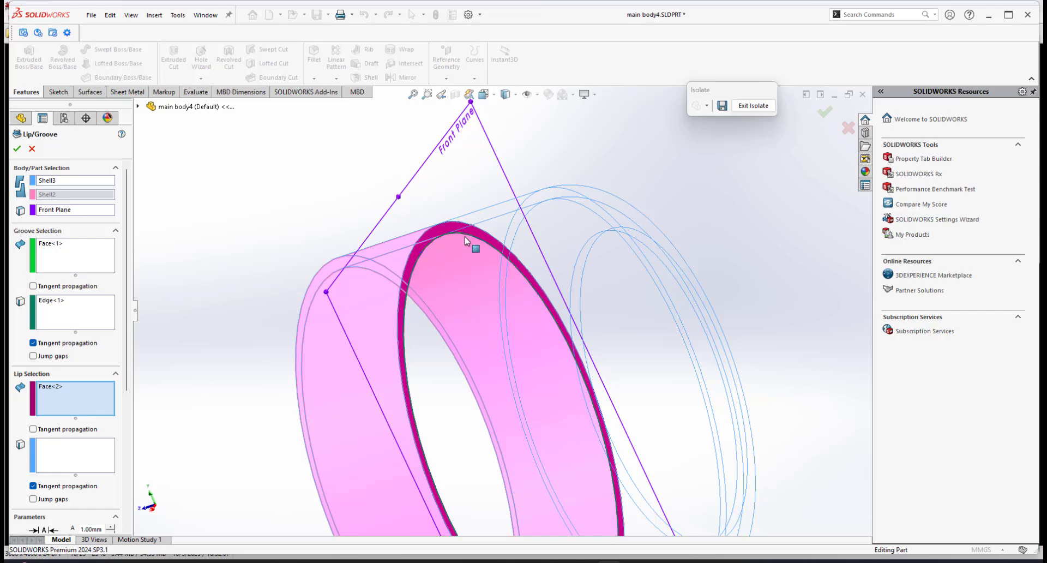
{"action": "scroll", "coordinate": [450, 237], "scroll_direction": "up", "scroll_amount": 2}
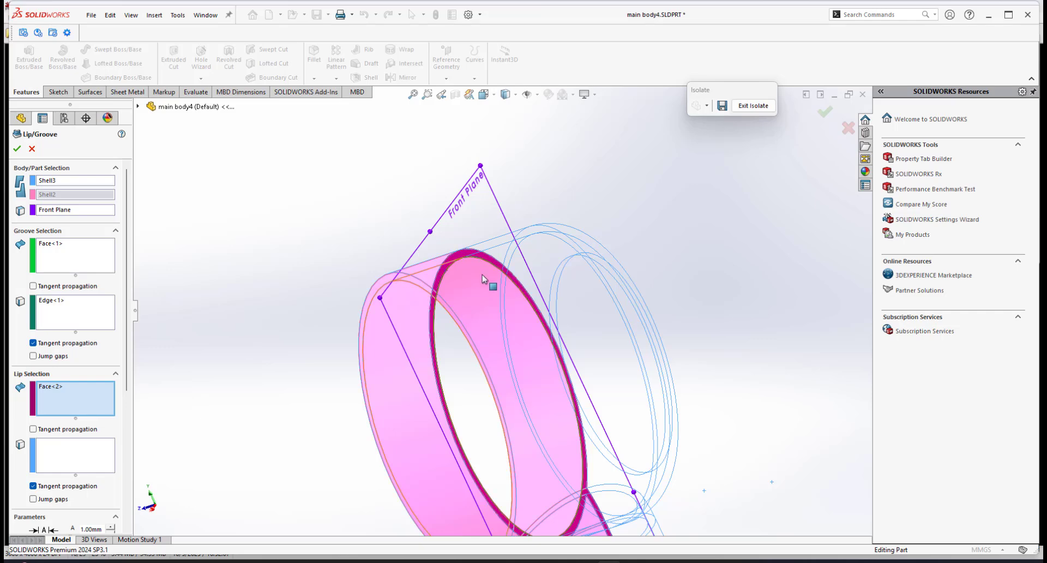
{"action": "scroll", "coordinate": [493, 283], "scroll_direction": "up", "scroll_amount": 3}
{"action": "left_click", "coordinate": [79, 457]}
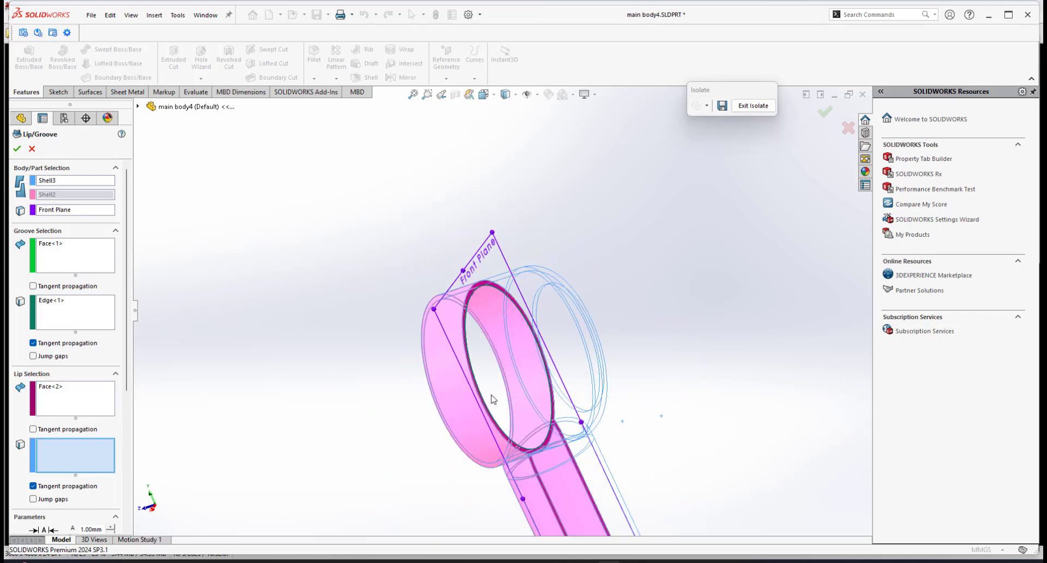
{"action": "scroll", "coordinate": [491, 392], "scroll_direction": "up", "scroll_amount": 1}
{"action": "scroll", "coordinate": [516, 326], "scroll_direction": "down", "scroll_amount": 3}
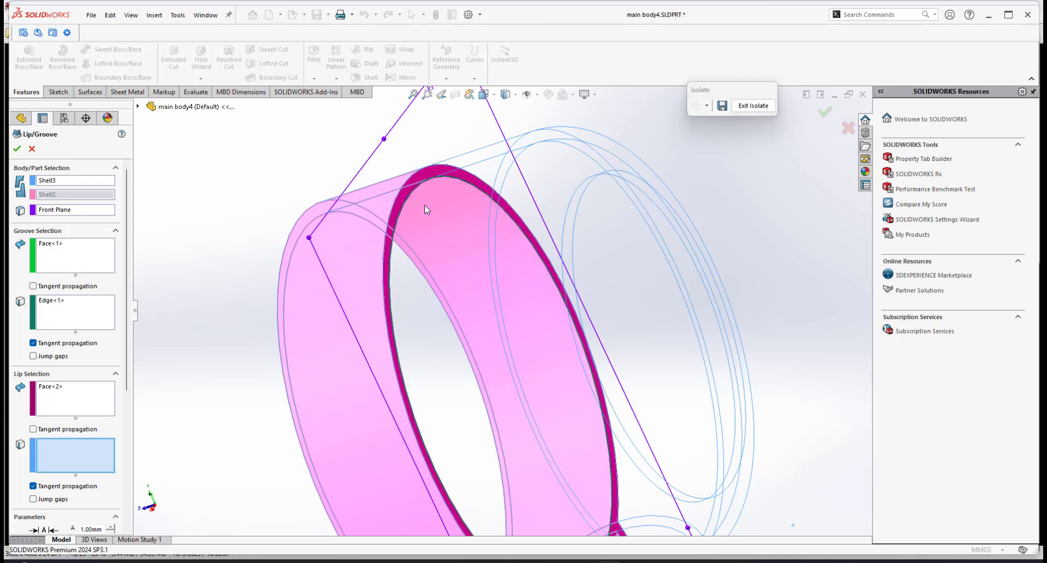
{"action": "left_click", "coordinate": [412, 196]}
{"action": "scroll", "coordinate": [453, 235], "scroll_direction": "up", "scroll_amount": 1}
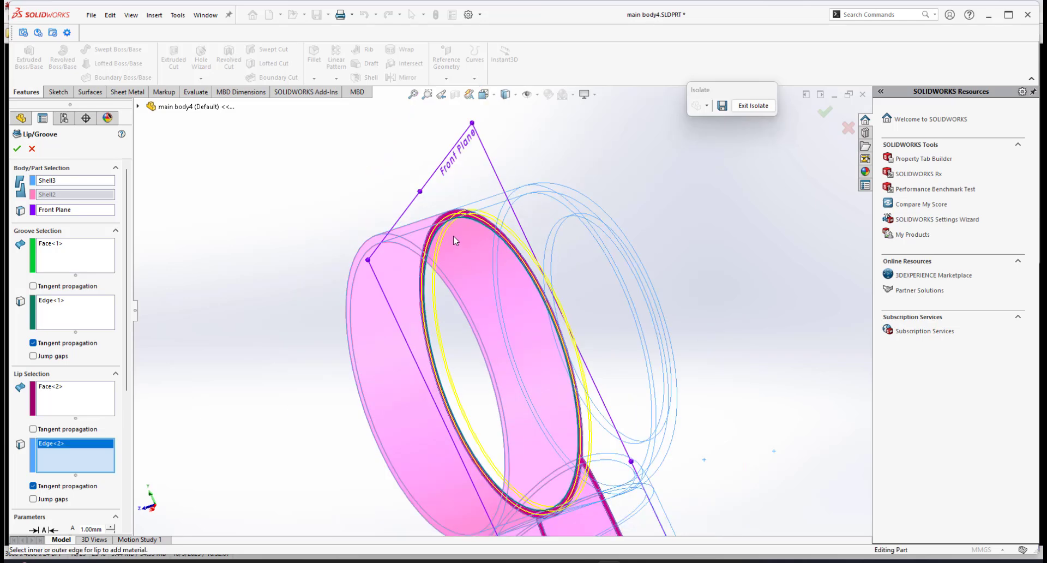
{"action": "scroll", "coordinate": [453, 236], "scroll_direction": "down", "scroll_amount": 2}
{"action": "scroll", "coordinate": [481, 237], "scroll_direction": "down", "scroll_amount": 2}
{"action": "middle_click_drag", "start_coordinate": [480, 237], "coordinate": [487, 212]}
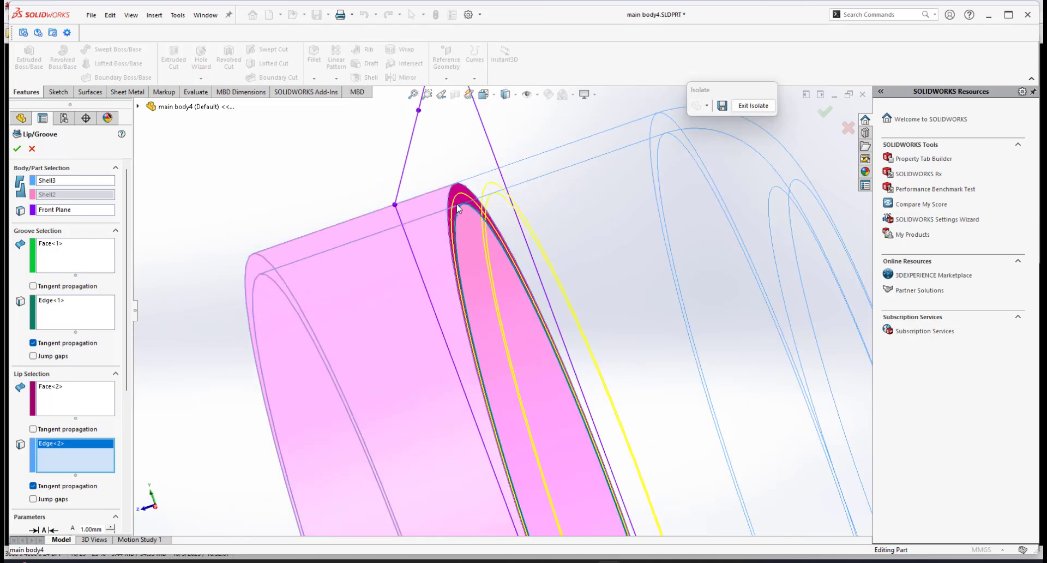
{"action": "scroll", "coordinate": [537, 303], "scroll_direction": "up", "scroll_amount": 2}
{"action": "scroll", "coordinate": [551, 323], "scroll_direction": "up", "scroll_amount": 1}
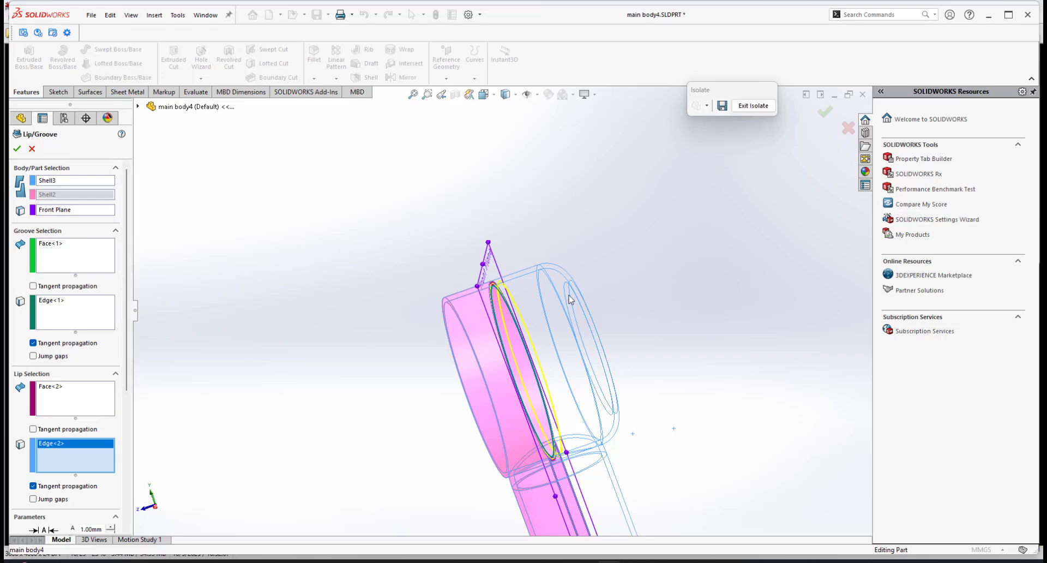
{"action": "scroll", "coordinate": [510, 308], "scroll_direction": "down", "scroll_amount": 2}
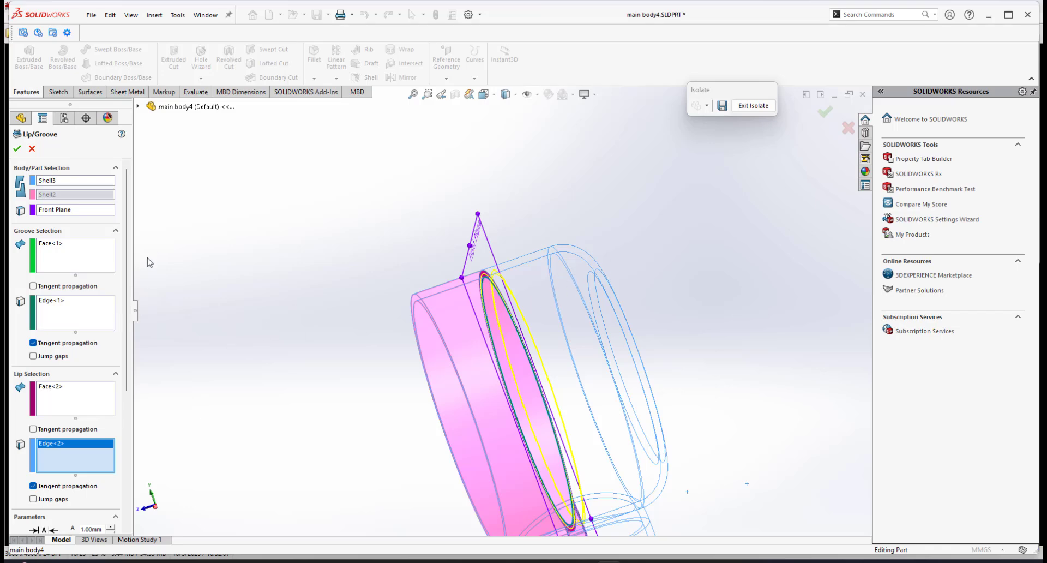
Set the lip/groove parameter E to 2 mm.
{"action": "scroll", "coordinate": [71, 283], "scroll_direction": "down", "scroll_amount": 8}
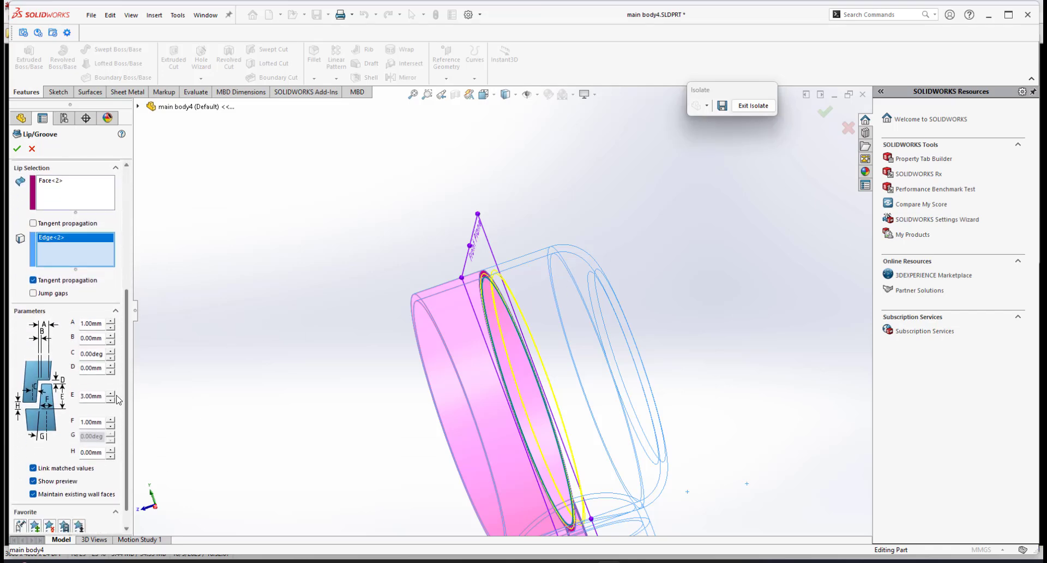
{"action": "scroll", "coordinate": [553, 274], "scroll_direction": "up", "scroll_amount": 1}
{"action": "scroll", "coordinate": [518, 298], "scroll_direction": "down", "scroll_amount": 8}
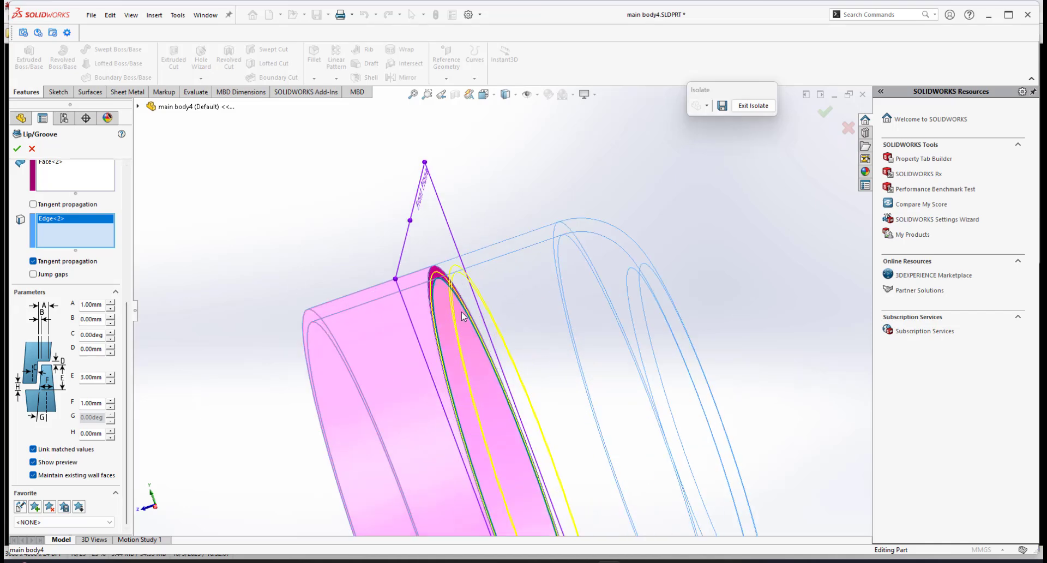
{"action": "mouse_move", "coordinate": [422, 305]}
{"action": "middle_mouse_down"}
{"action": "mouse_move", "coordinate": [447, 308]}
{"action": "mouse_move", "coordinate": [418, 304]}
{"action": "mouse_move", "coordinate": [429, 301]}
{"action": "middle_mouse_up"}
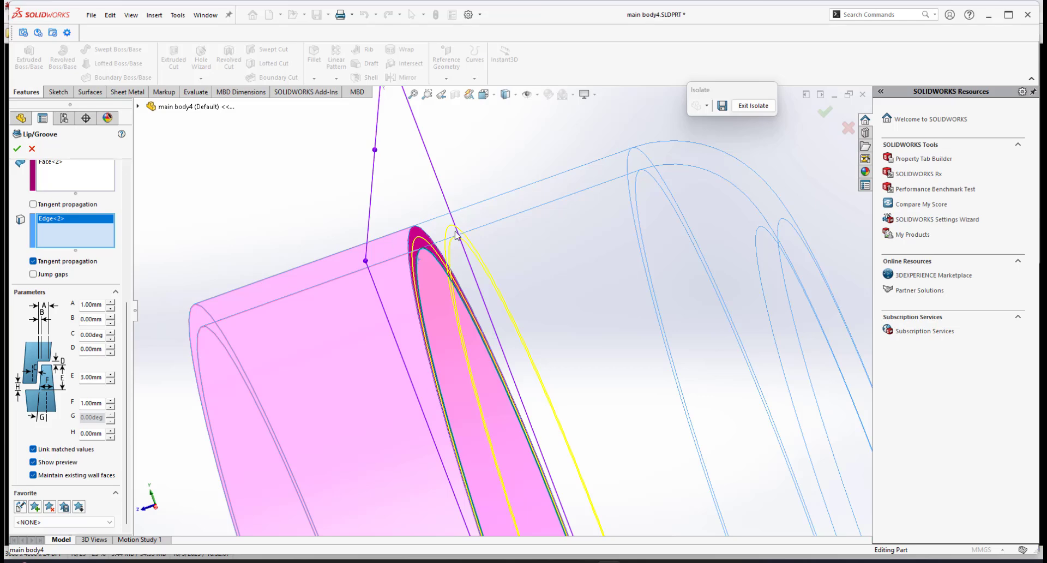
{"action": "left_click", "coordinate": [93, 380]}
{"action": "type", "text": "3"}
{"action": "key", "text": "Return"}
{"action": "double_click", "coordinate": [93, 377]}
{"action": "type", "text": "2"}
{"action": "key", "text": "Return"}
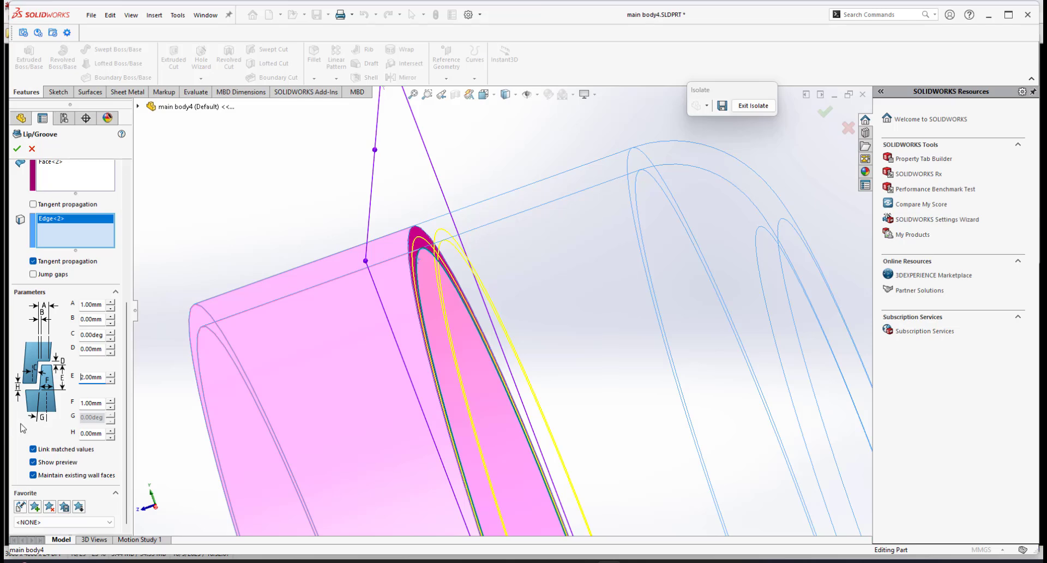
Set the lip/groove parameter E to 3 mm and confirm the Lip/Groove feature.
{"action": "double_click", "coordinate": [95, 382]}
{"action": "key", "text": "Return"}
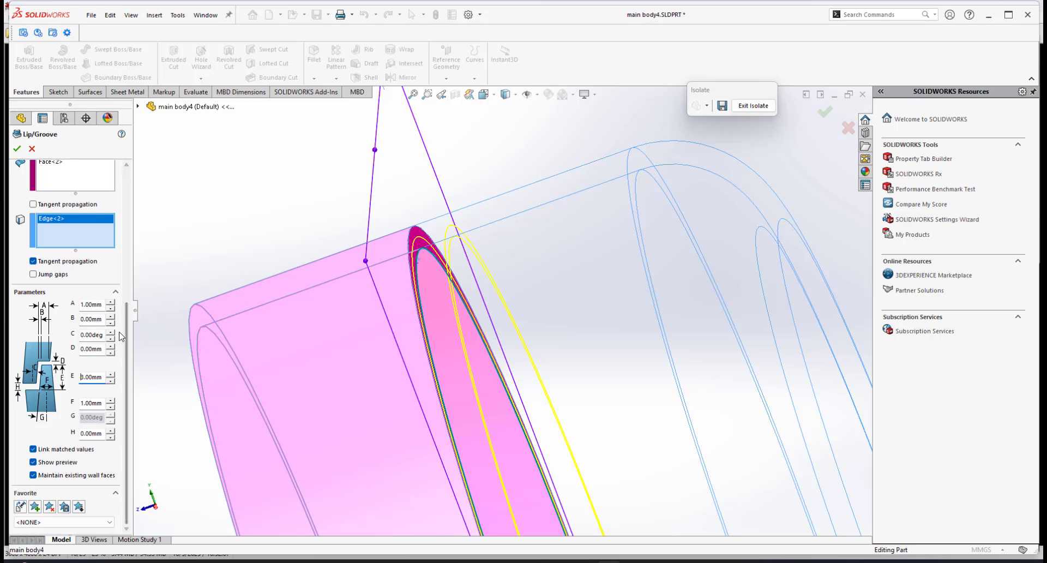
{"action": "left_click", "coordinate": [17, 149]}
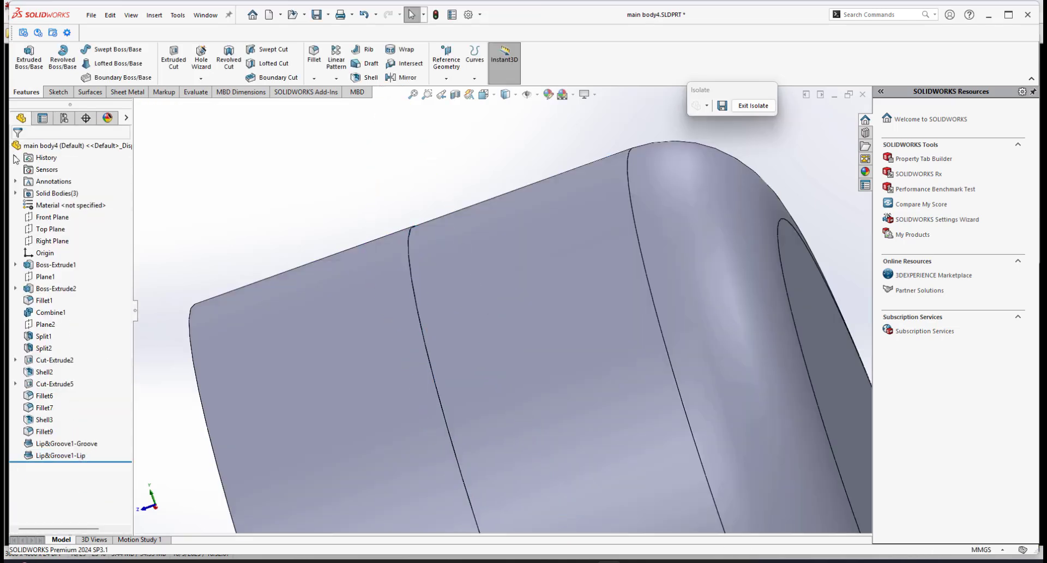
Exit the isolated view to show the whole fan model again.
{"action": "scroll", "coordinate": [479, 344], "scroll_direction": "up", "scroll_amount": 5}
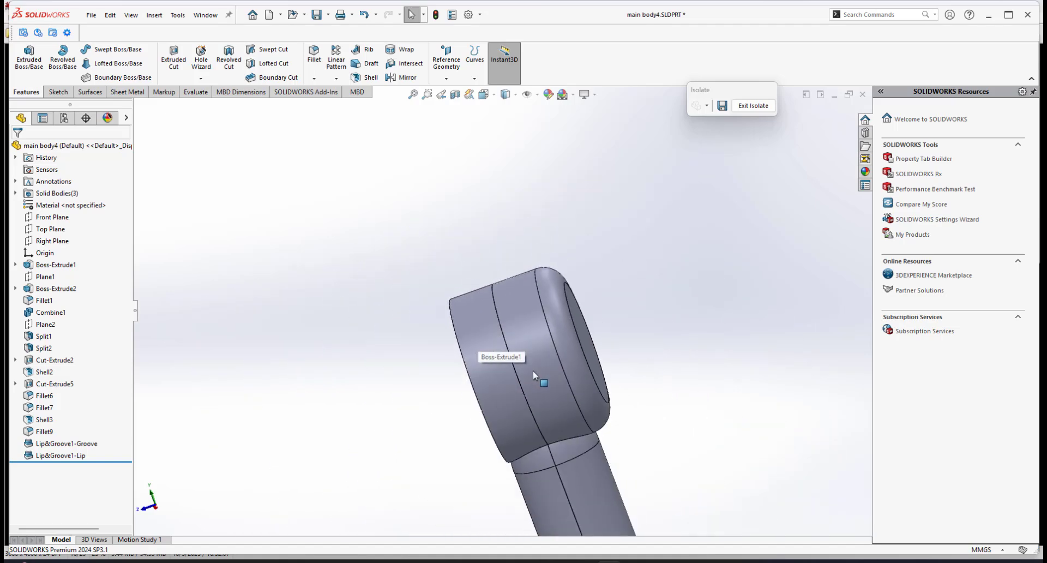
{"action": "scroll", "coordinate": [480, 294], "scroll_direction": "down", "scroll_amount": 3}
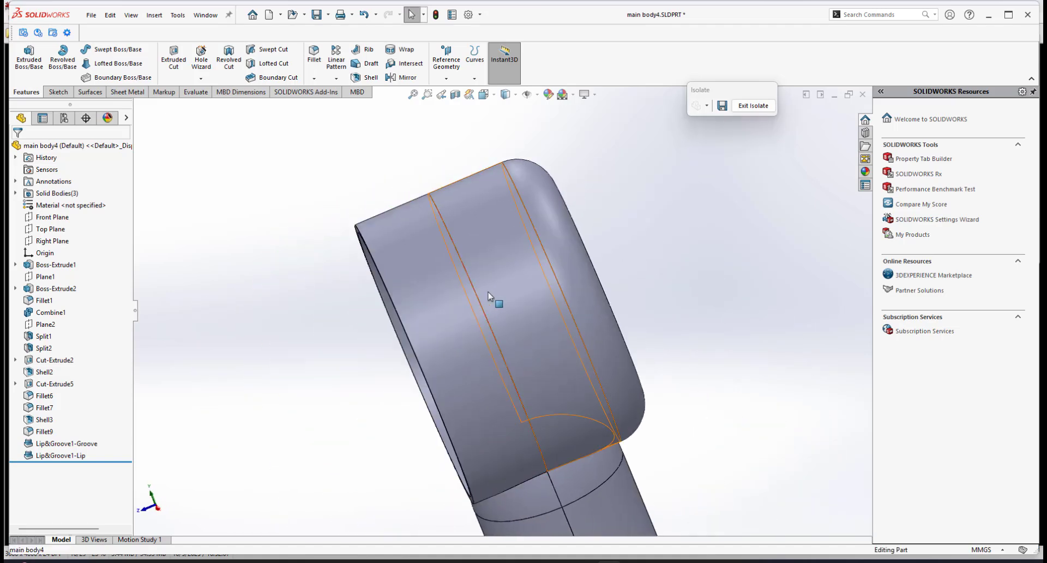
{"action": "scroll", "coordinate": [489, 295], "scroll_direction": "up", "scroll_amount": 2}
{"action": "right_click", "coordinate": [446, 298]}
{"action": "left_click", "coordinate": [764, 107]}
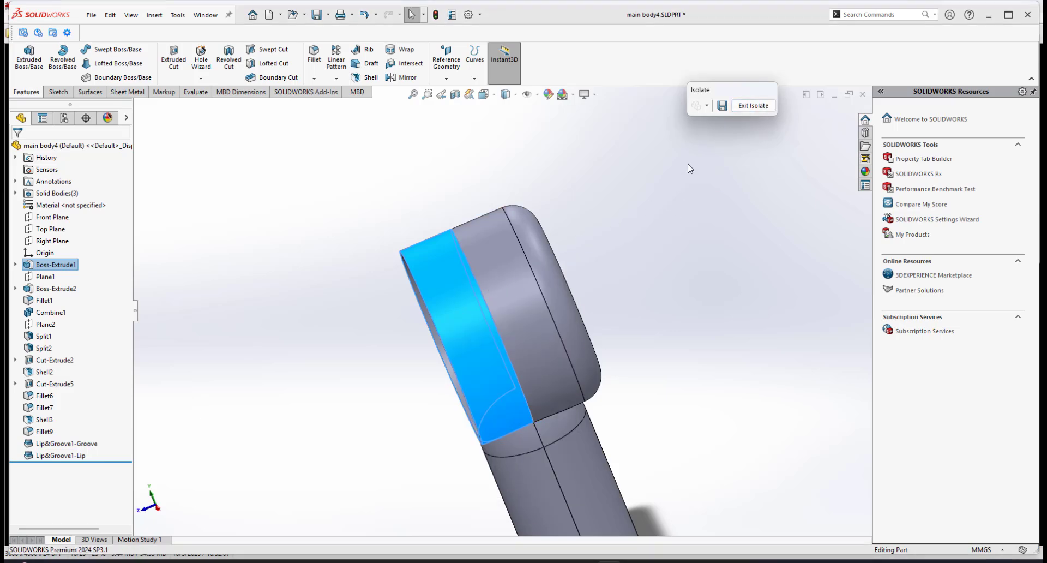
{"action": "left_click", "coordinate": [740, 107]}
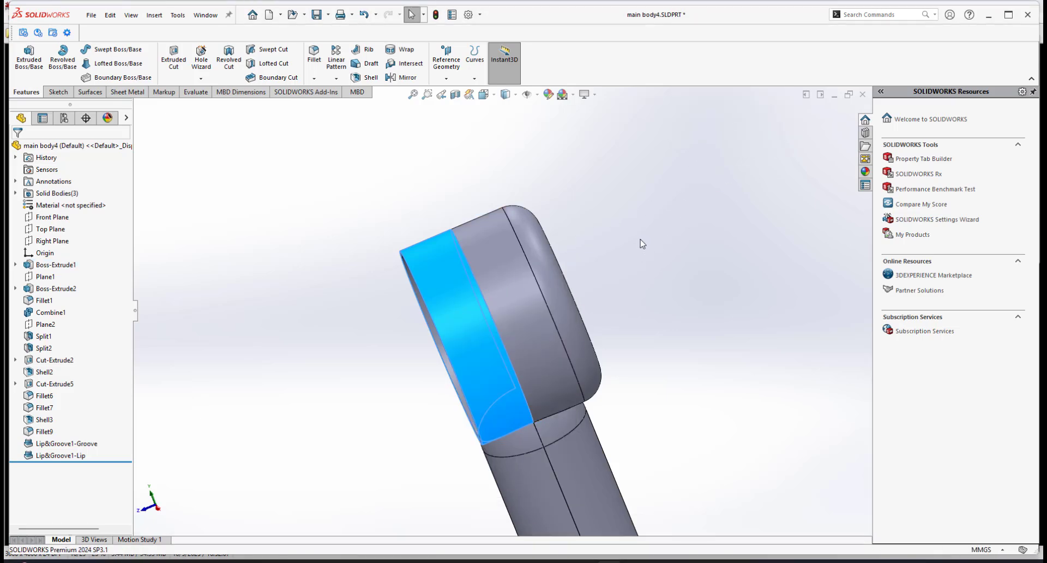
Isolate the fan head's front half body to inspect its rim, then exit isolation.
{"action": "scroll", "coordinate": [542, 348], "scroll_direction": "up", "scroll_amount": 2}
{"action": "scroll", "coordinate": [510, 361], "scroll_direction": "down", "scroll_amount": 1}
{"action": "left_click", "coordinate": [632, 278]}
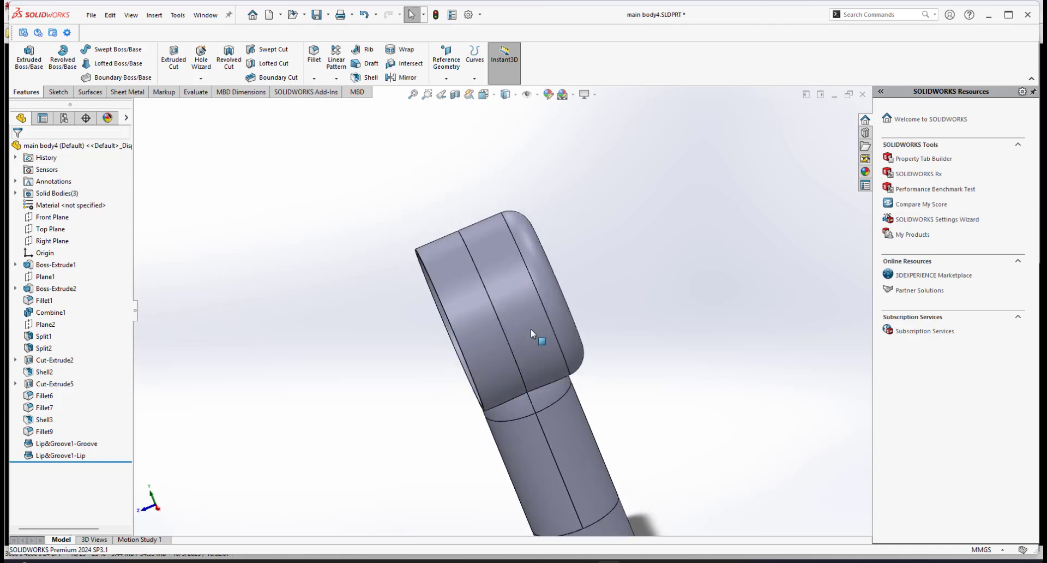
{"action": "right_click", "coordinate": [433, 291]}
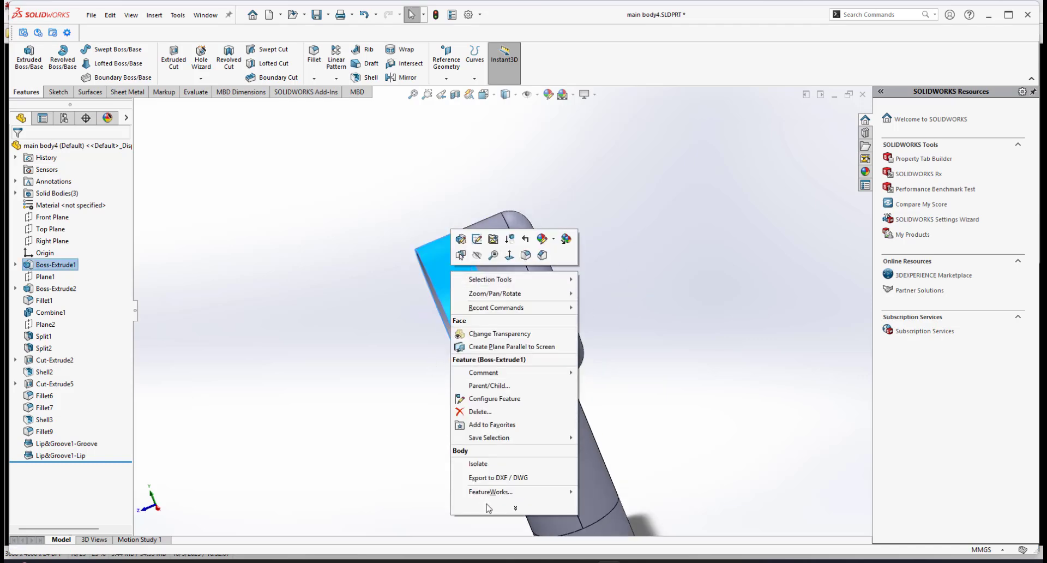
{"action": "left_click", "coordinate": [474, 463]}
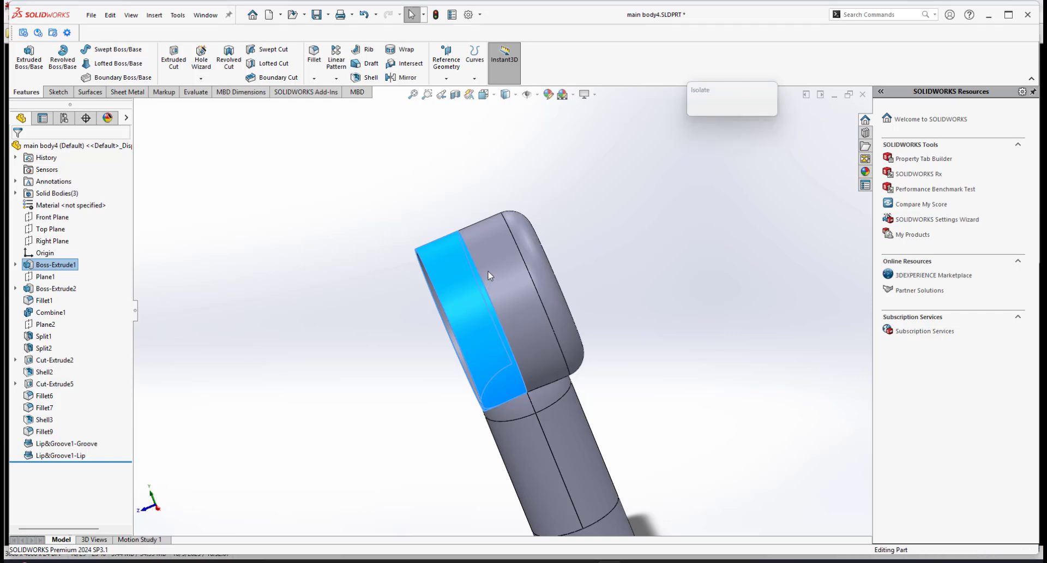
{"action": "middle_click_drag", "start_coordinate": [489, 275], "coordinate": [459, 217]}
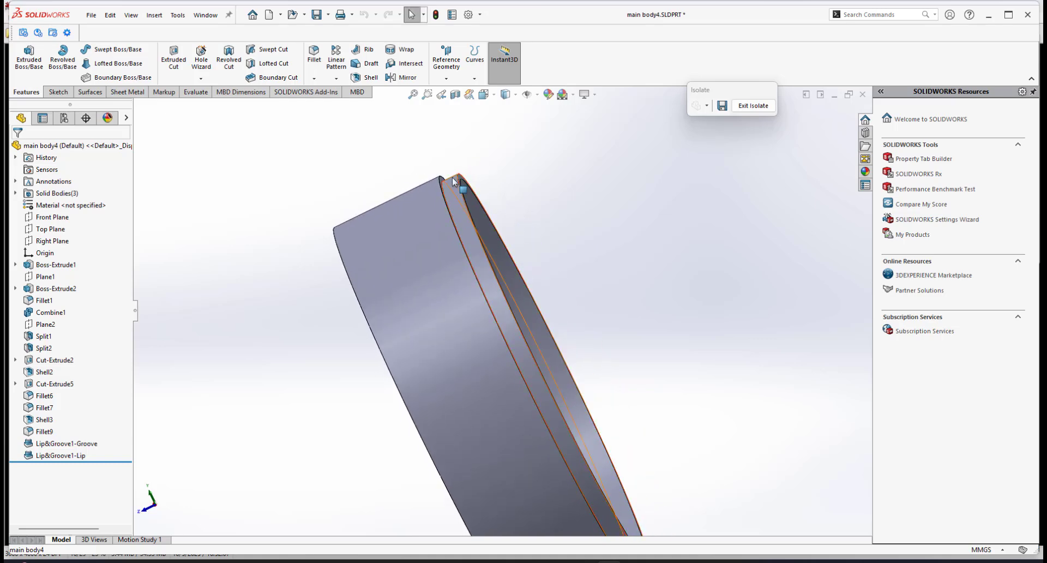
{"action": "scroll", "coordinate": [498, 277], "scroll_direction": "up", "scroll_amount": 4}
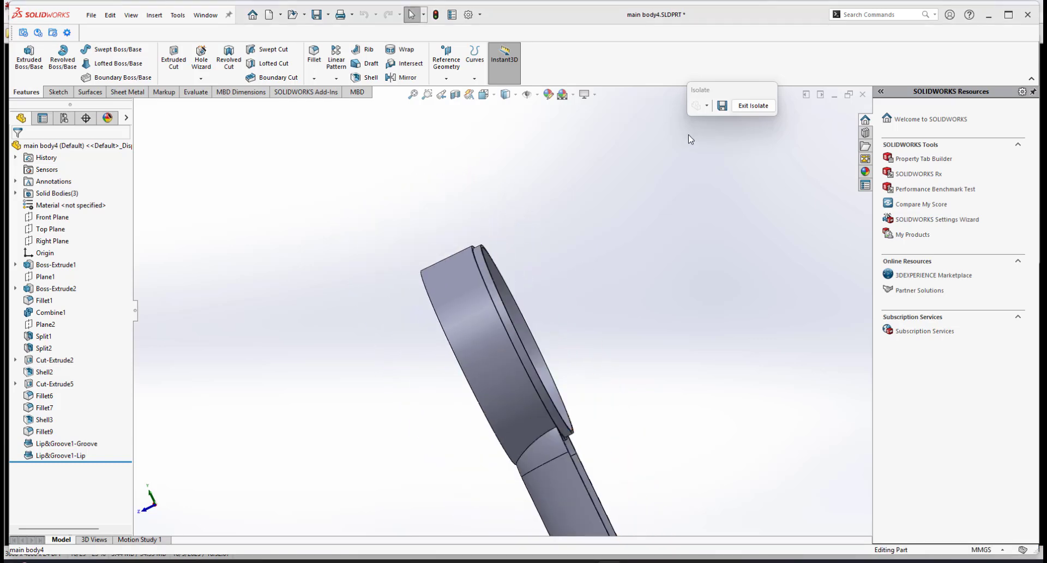
{"action": "left_click", "coordinate": [750, 106]}
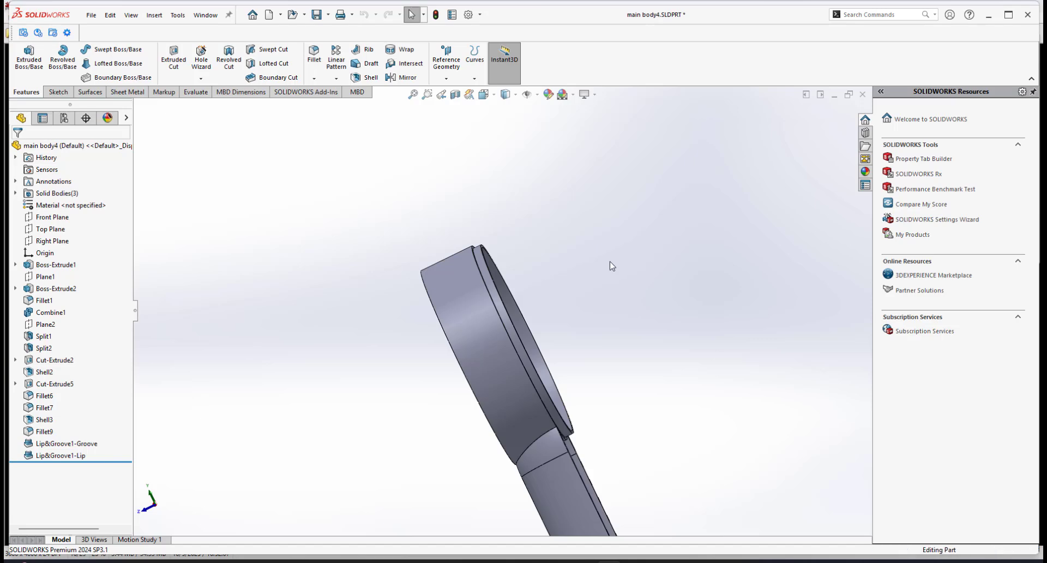
Isolate the other half body of the fan head to inspect its rim, then exit isolation.
{"action": "right_click", "coordinate": [535, 320]}
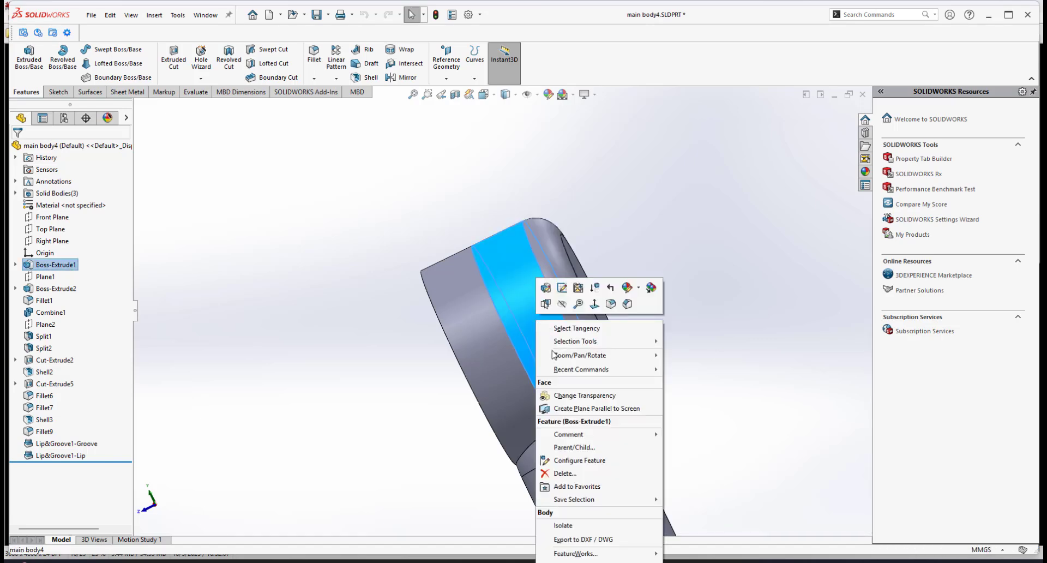
{"action": "left_click", "coordinate": [563, 525]}
{"action": "scroll", "coordinate": [545, 276], "scroll_direction": "down", "scroll_amount": 3}
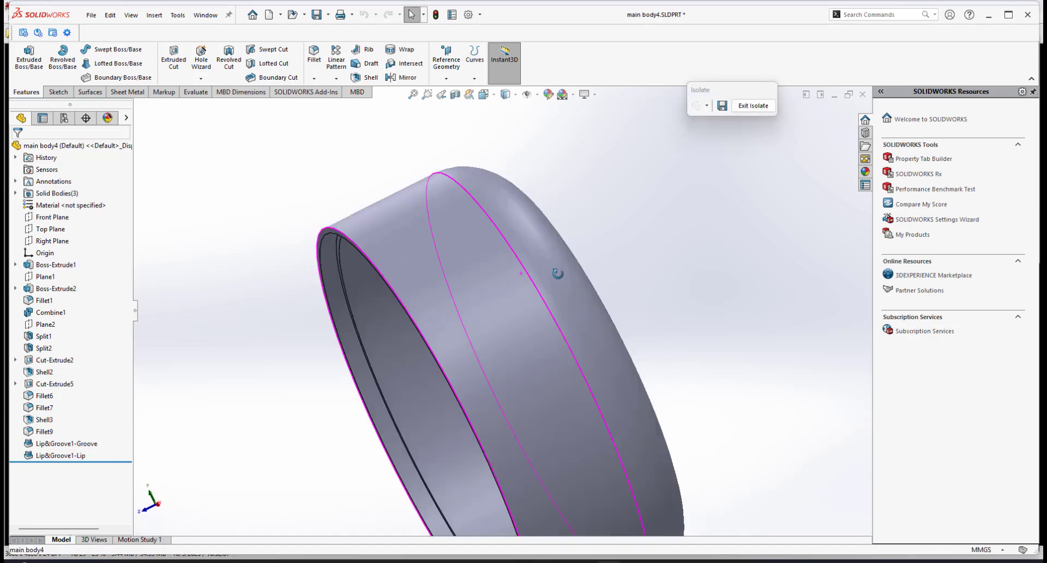
{"action": "middle_click_drag", "start_coordinate": [558, 273], "coordinate": [423, 319]}
{"action": "scroll", "coordinate": [277, 368], "scroll_direction": "down", "scroll_amount": 5}
{"action": "middle_click_drag", "start_coordinate": [277, 358], "coordinate": [403, 358]}
{"action": "scroll", "coordinate": [405, 359], "scroll_direction": "up", "scroll_amount": 8}
{"action": "scroll", "coordinate": [512, 352], "scroll_direction": "up", "scroll_amount": 3}
{"action": "scroll", "coordinate": [522, 352], "scroll_direction": "down", "scroll_amount": 2}
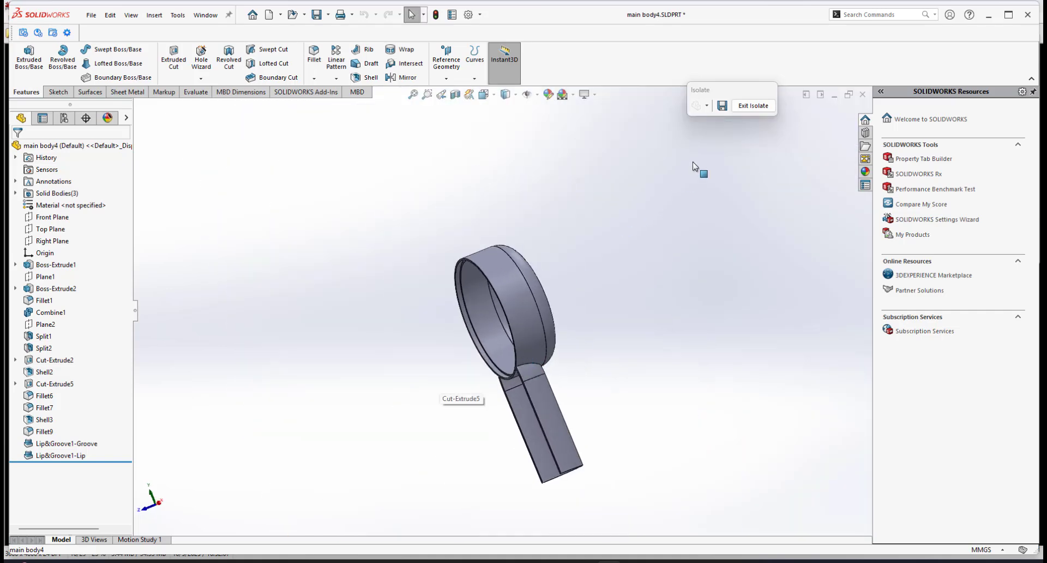
{"action": "left_click", "coordinate": [749, 107]}
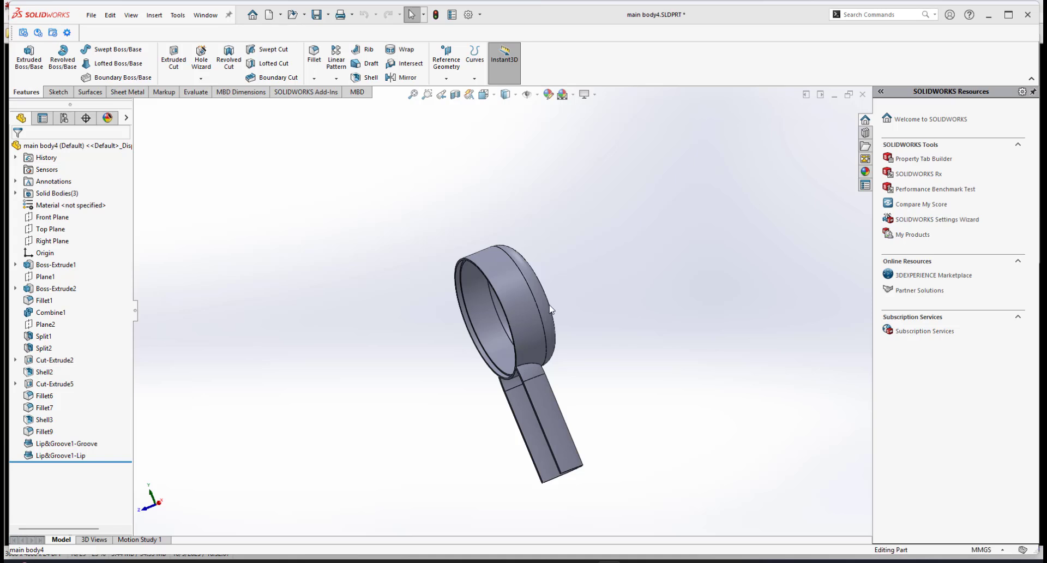
Open a section view cut along the Right Plane to inspect how the lip and groove fit.
{"action": "middle_click_drag", "start_coordinate": [480, 313], "coordinate": [458, 350]}
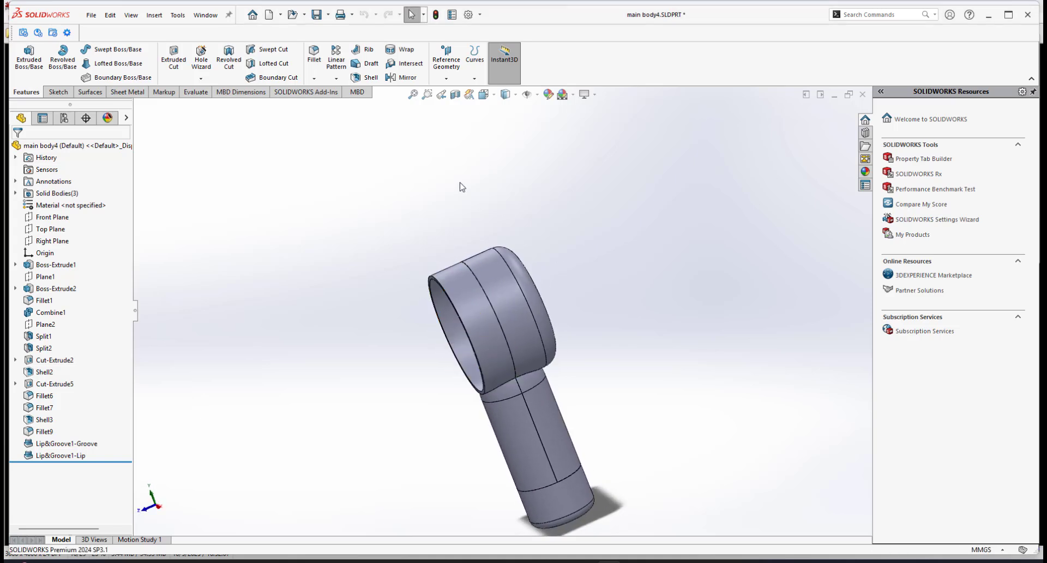
{"action": "left_click", "coordinate": [455, 95]}
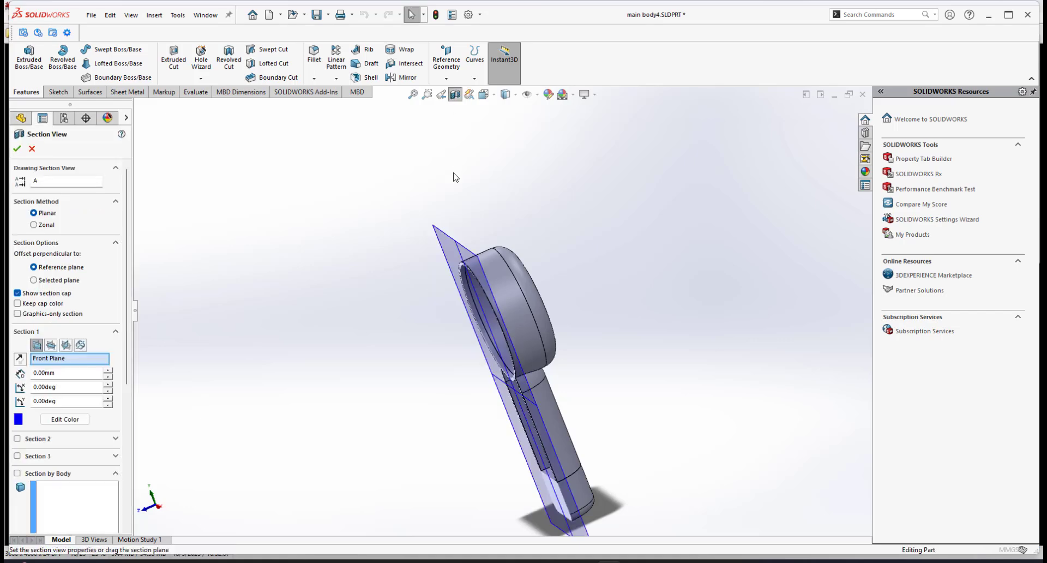
{"action": "left_click", "coordinate": [65, 349]}
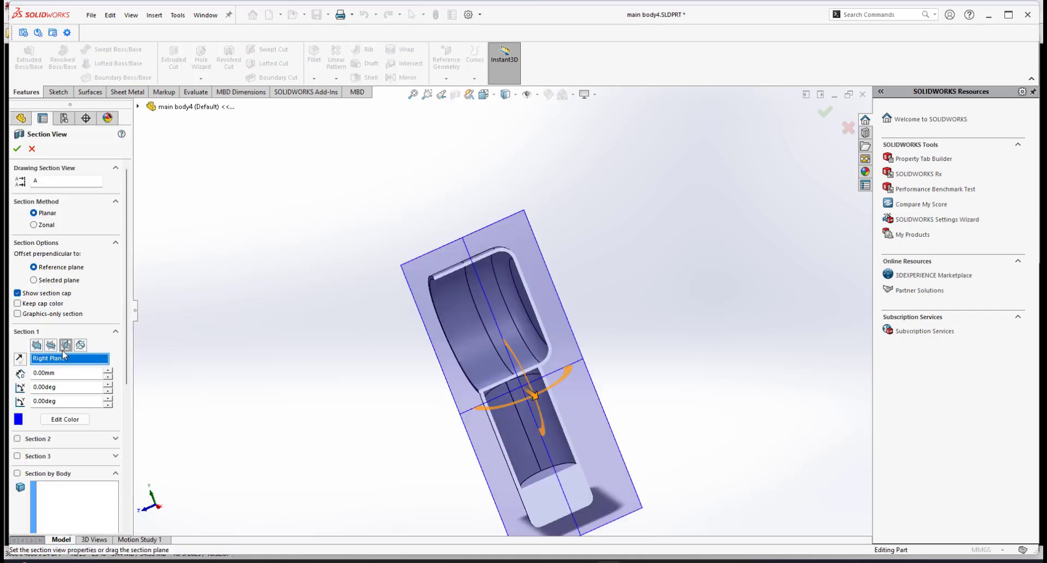
{"action": "left_click", "coordinate": [17, 148]}
{"action": "scroll", "coordinate": [500, 321], "scroll_direction": "down", "scroll_amount": 8}
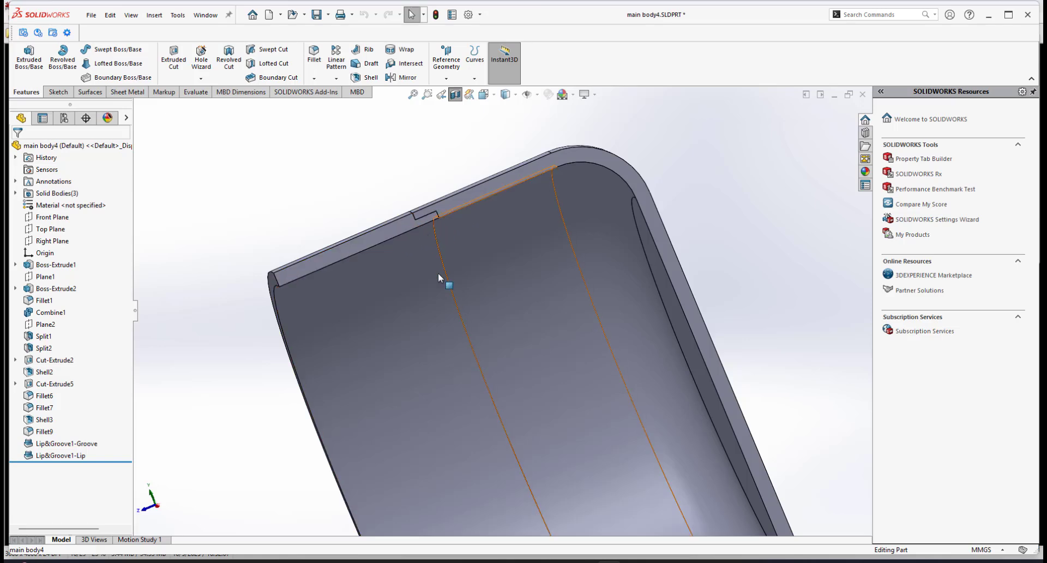
{"action": "scroll", "coordinate": [501, 308], "scroll_direction": "up", "scroll_amount": 5}
{"action": "scroll", "coordinate": [501, 362], "scroll_direction": "down", "scroll_amount": 3}
{"action": "scroll", "coordinate": [584, 446], "scroll_direction": "up", "scroll_amount": 5}
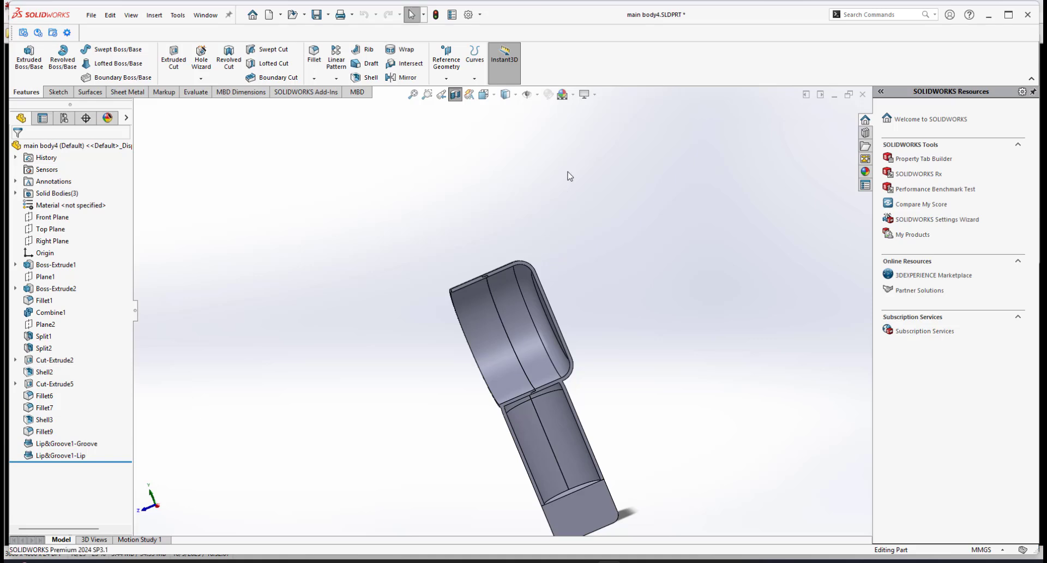
Turn off the section view and rotate the full model into view.
{"action": "left_click", "coordinate": [456, 96]}
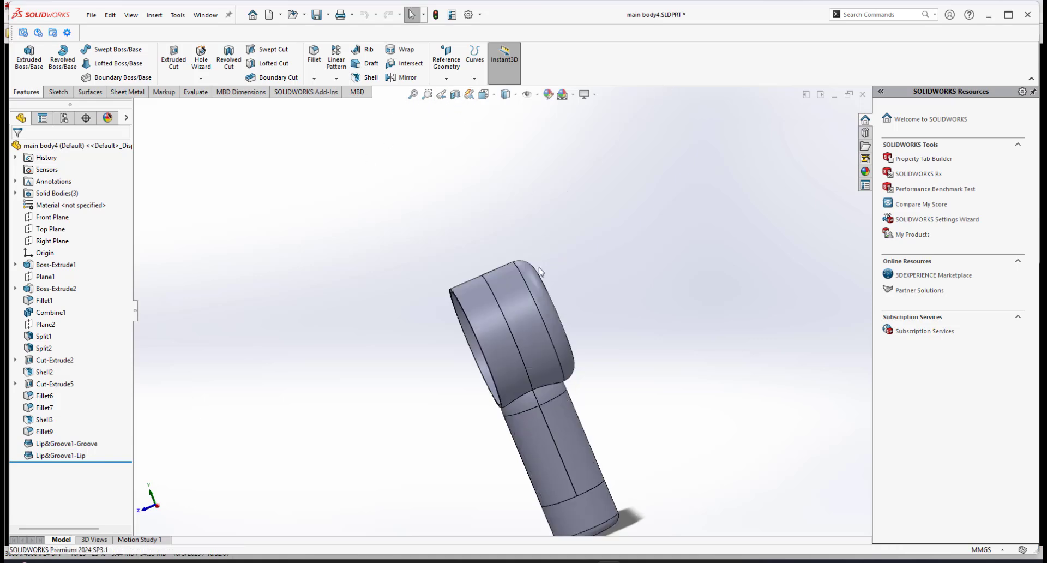
{"action": "scroll", "coordinate": [542, 277], "scroll_direction": "up", "scroll_amount": 3}
{"action": "middle_click_drag", "start_coordinate": [501, 302], "coordinate": [538, 295]}
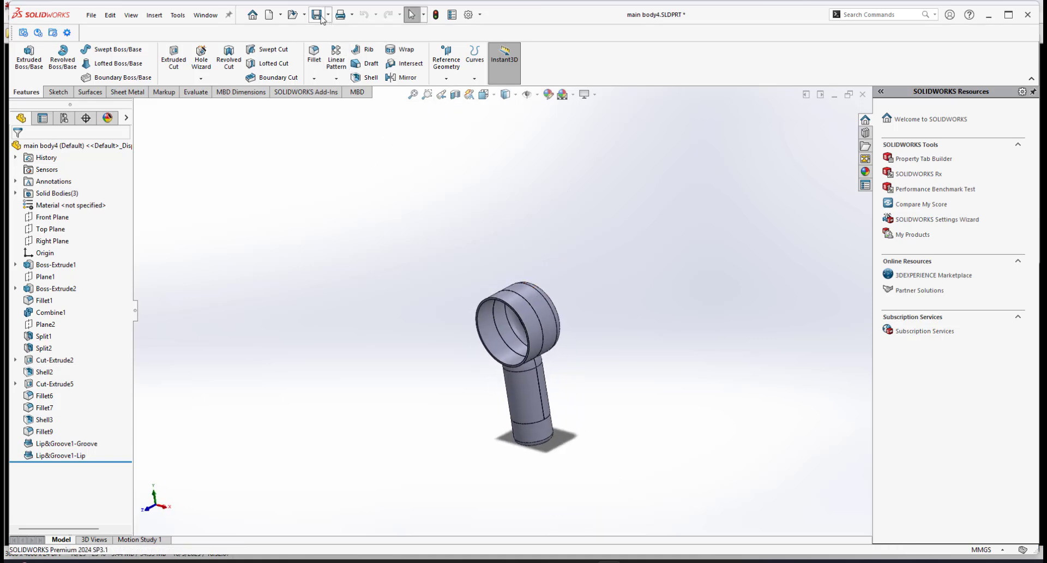
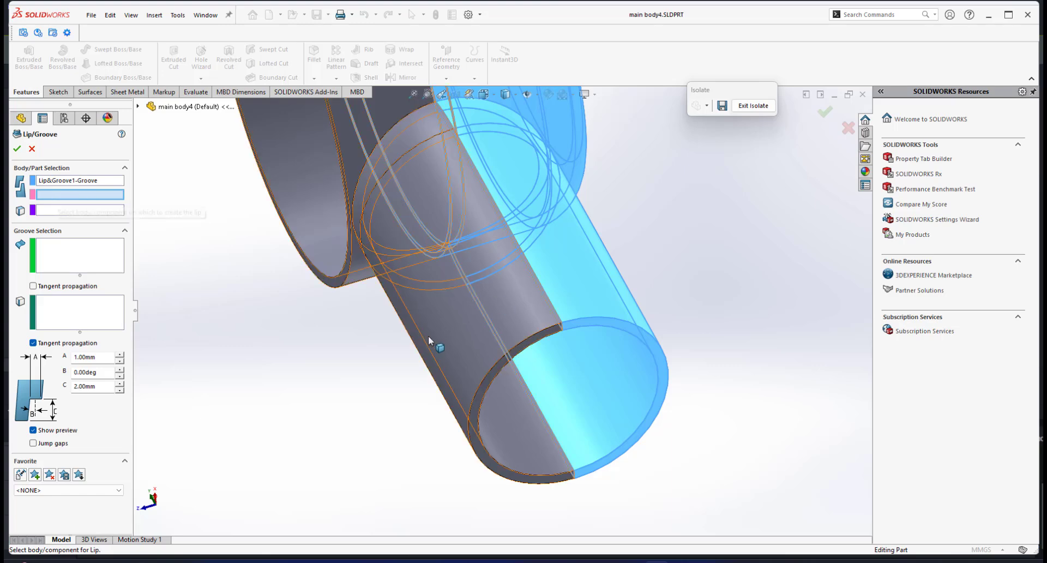
In the Lip/Groove feature, set the other half body as the lip body and the Front Plane as the direction reference.
{"action": "left_click", "coordinate": [447, 329]}
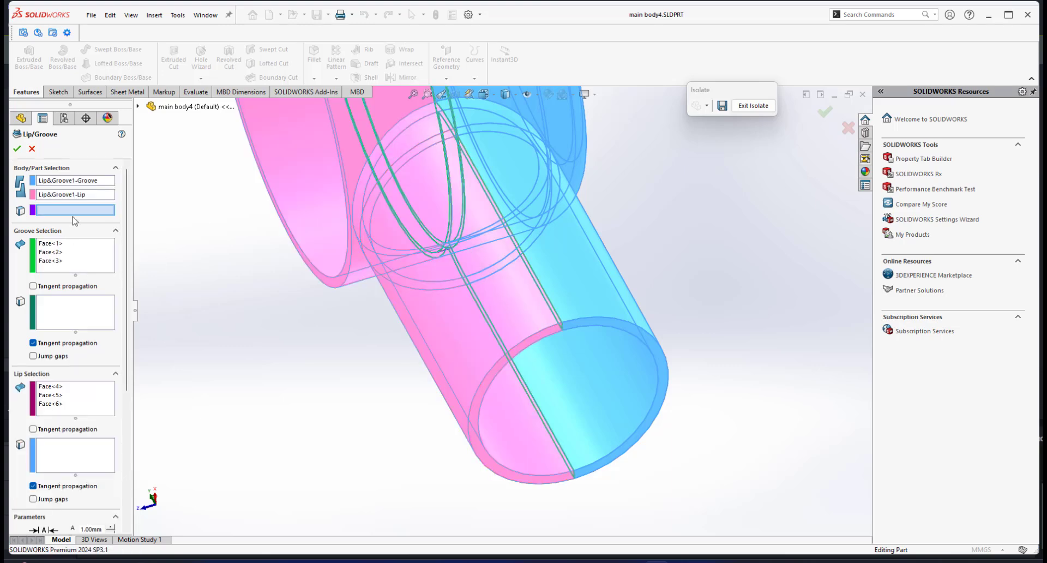
{"action": "left_click", "coordinate": [138, 107]}
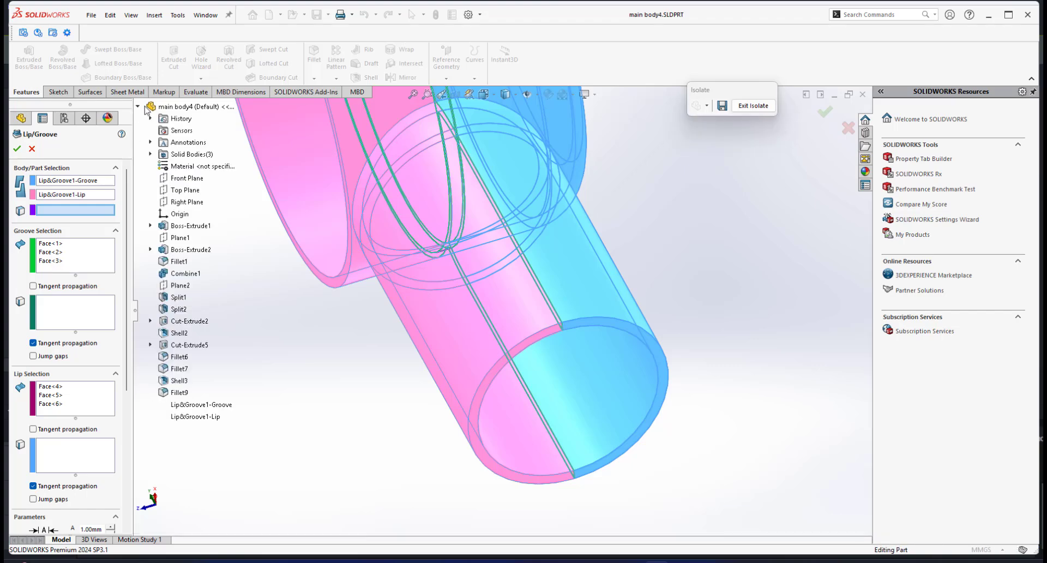
{"action": "left_click", "coordinate": [188, 181]}
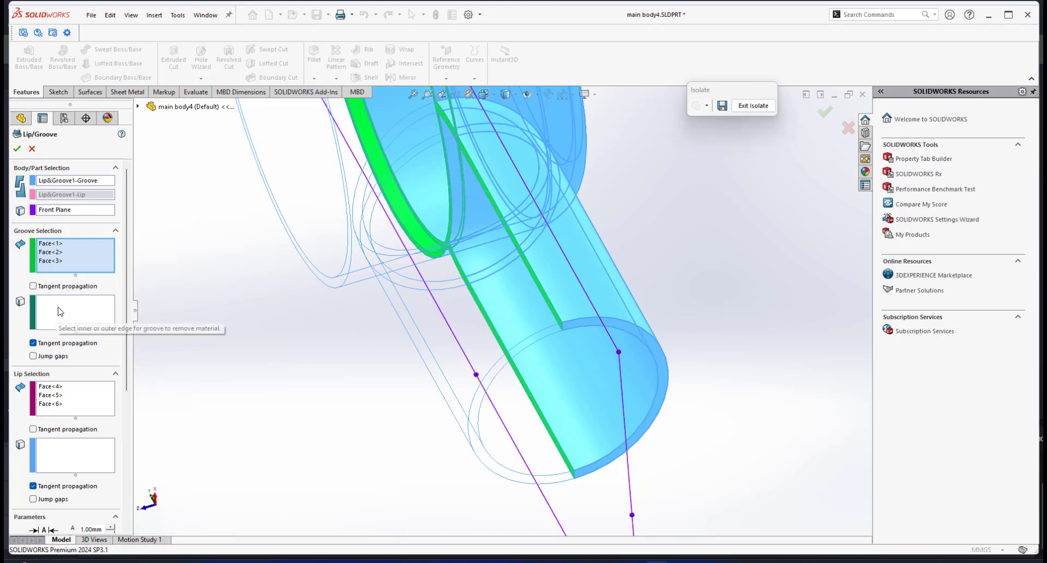
Select the two inner rim edges of the handle's groove half as the groove edges.
{"action": "middle_click_drag", "start_coordinate": [579, 304], "coordinate": [554, 261]}
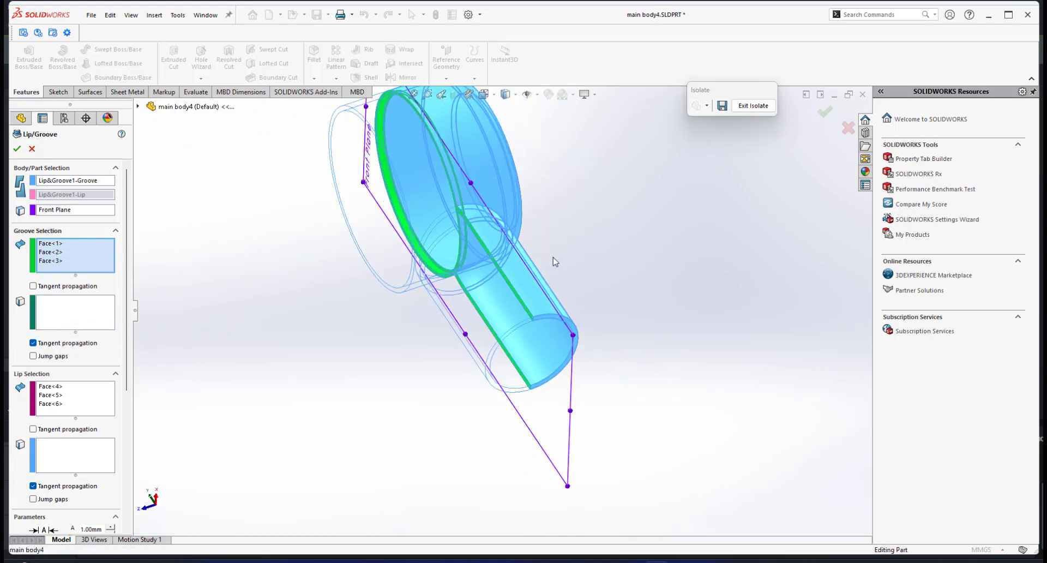
{"action": "left_click", "coordinate": [72, 315]}
{"action": "scroll", "coordinate": [488, 283], "scroll_direction": "down", "scroll_amount": 3}
{"action": "scroll", "coordinate": [490, 272], "scroll_direction": "down", "scroll_amount": 2}
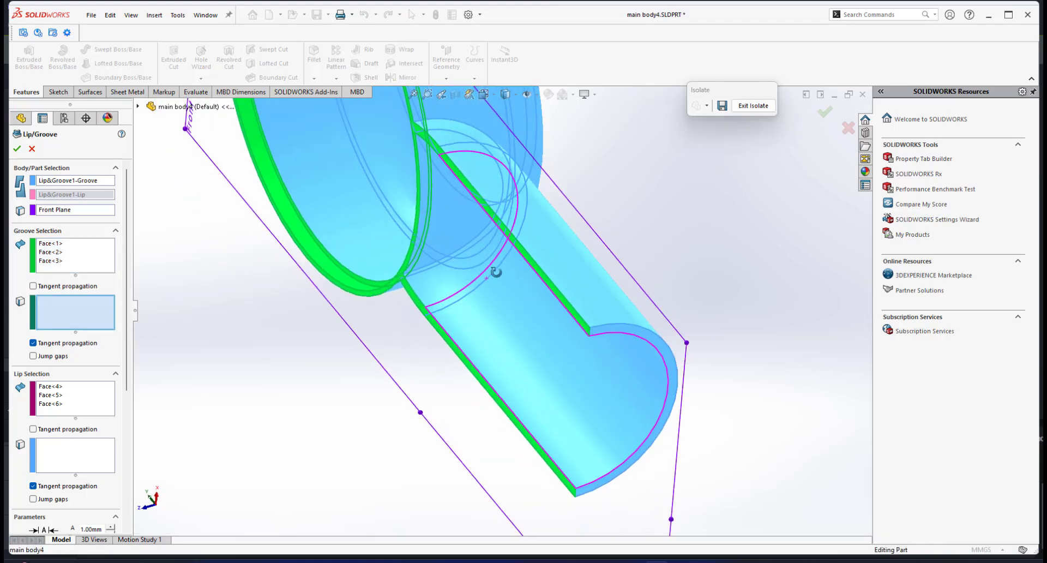
{"action": "scroll", "coordinate": [443, 175], "scroll_direction": "down", "scroll_amount": 2}
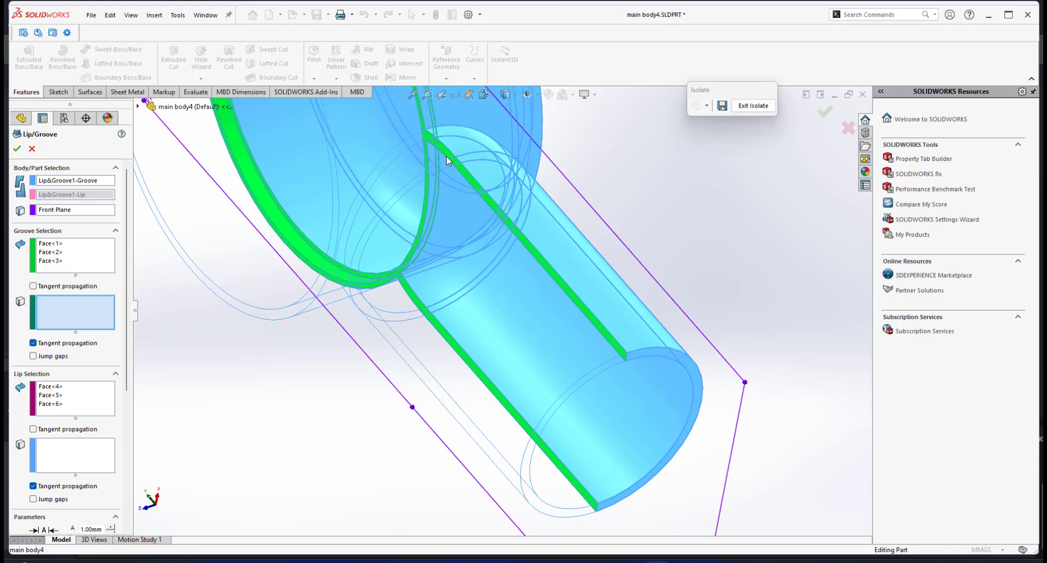
{"action": "left_click", "coordinate": [446, 156]}
{"action": "middle_click_drag", "start_coordinate": [558, 298], "coordinate": [560, 292]}
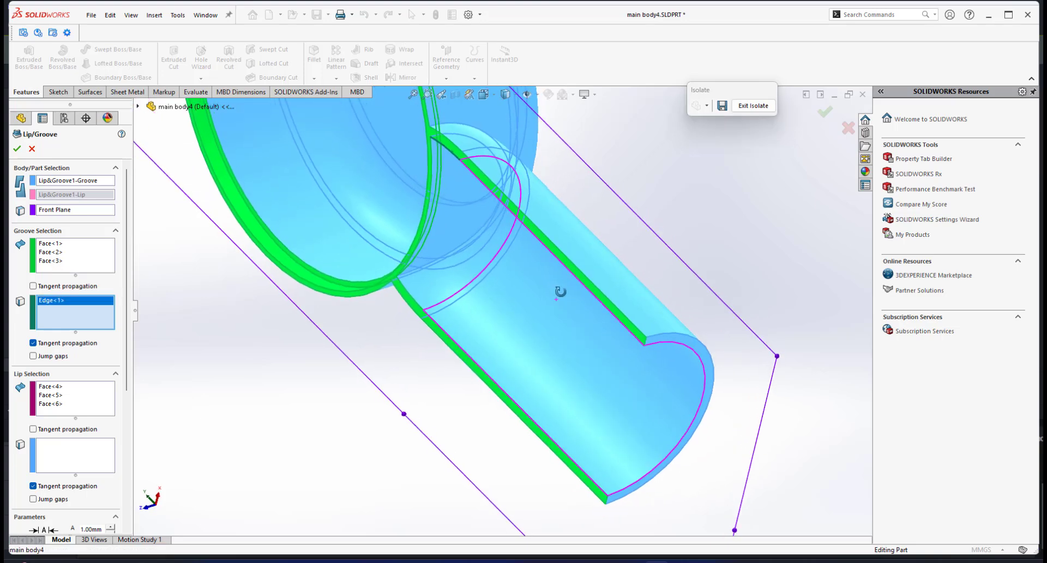
{"action": "left_click", "coordinate": [404, 287]}
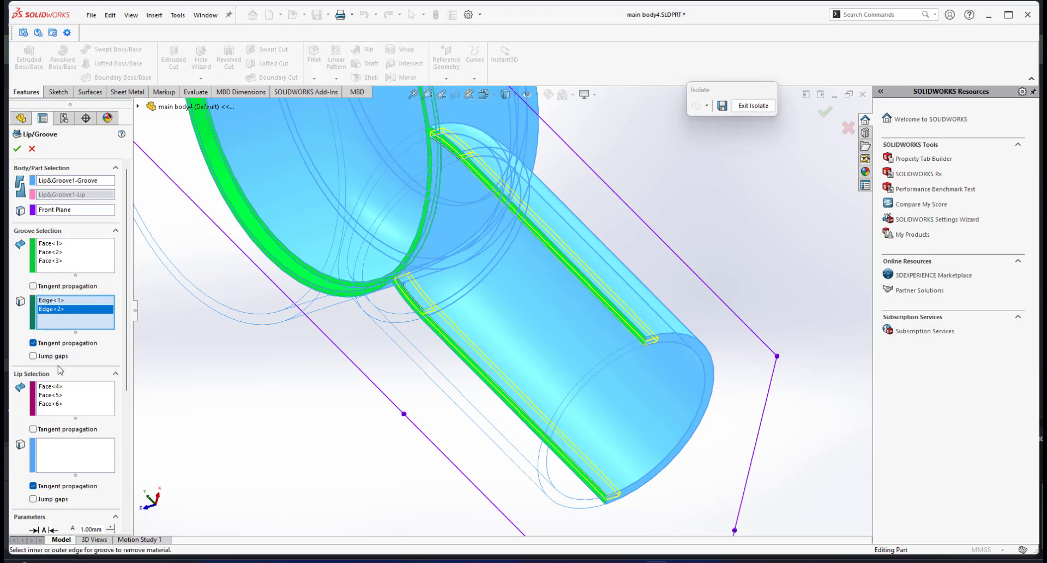
Select the two rim edges of the lip half as the lip edges and complete the second lip and groove feature.
{"action": "left_click", "coordinate": [75, 408]}
{"action": "middle_click_drag", "start_coordinate": [551, 310], "coordinate": [585, 246]}
{"action": "scroll", "coordinate": [616, 310], "scroll_direction": "down", "scroll_amount": 4}
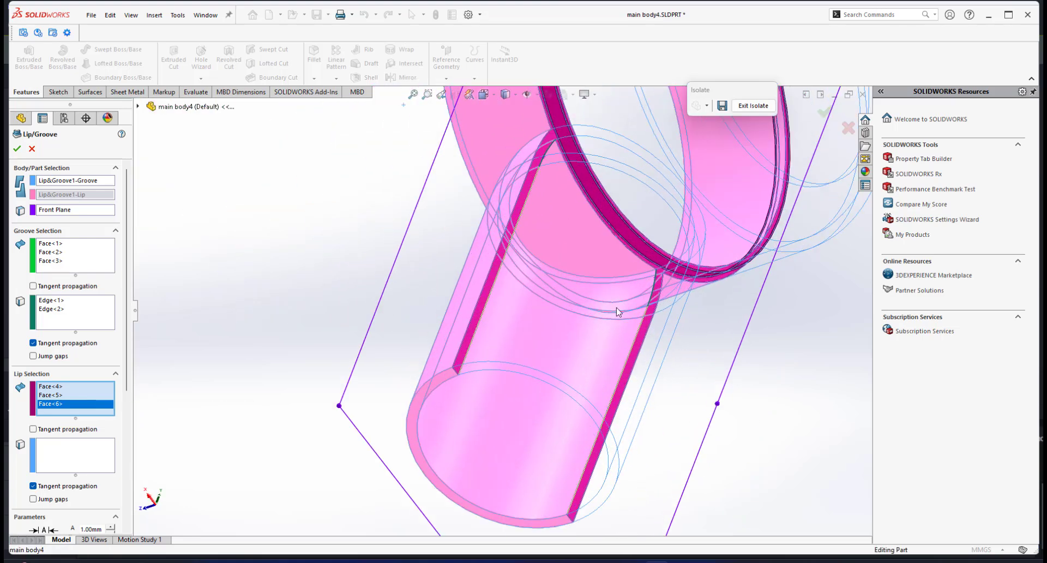
{"action": "left_click", "coordinate": [53, 455]}
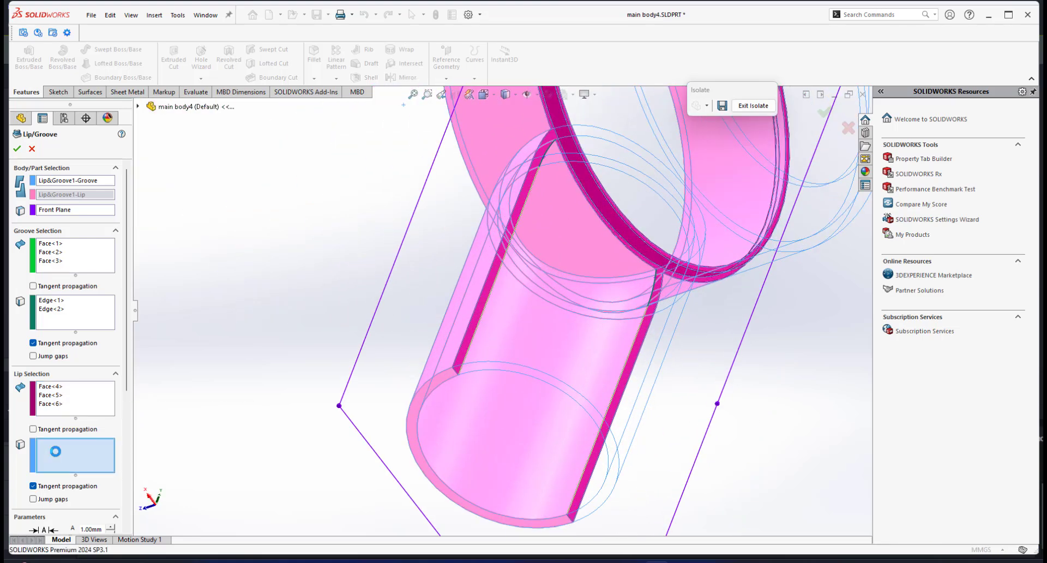
{"action": "left_click", "coordinate": [552, 149]}
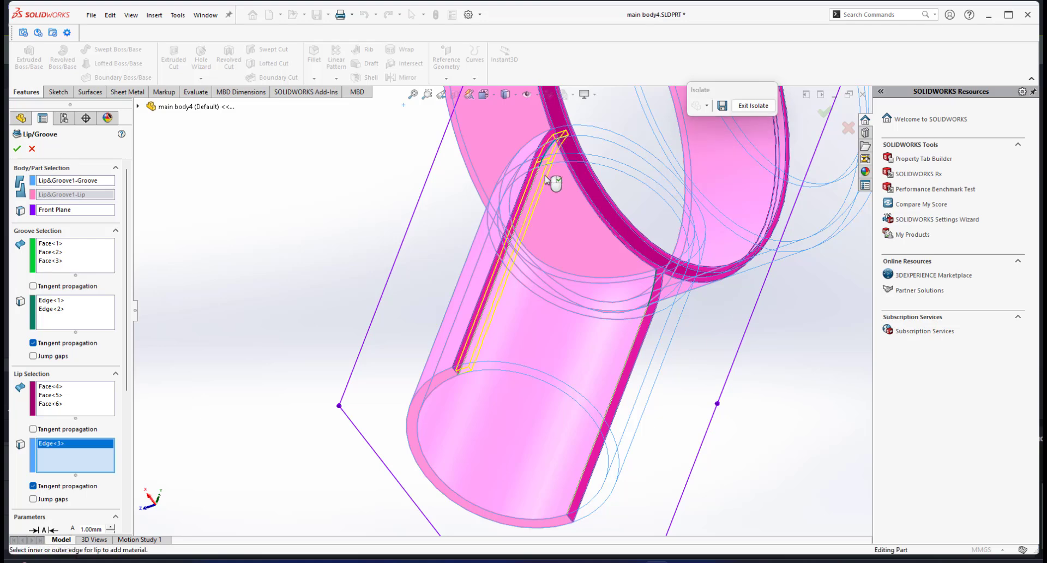
{"action": "left_click", "coordinate": [657, 275]}
{"action": "scroll", "coordinate": [130, 364], "scroll_direction": "down", "scroll_amount": 5}
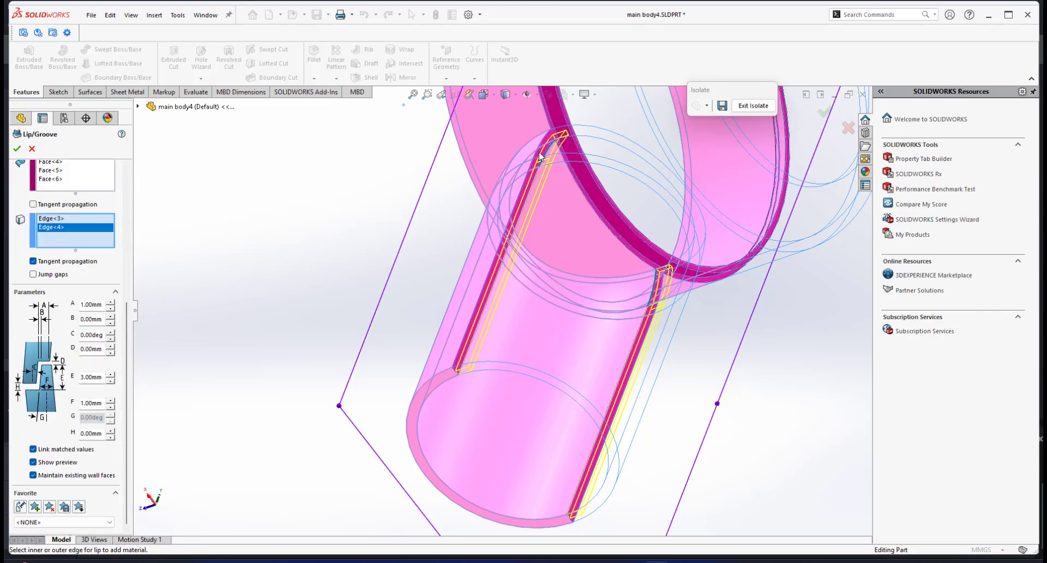
{"action": "scroll", "coordinate": [552, 253], "scroll_direction": "up", "scroll_amount": 3}
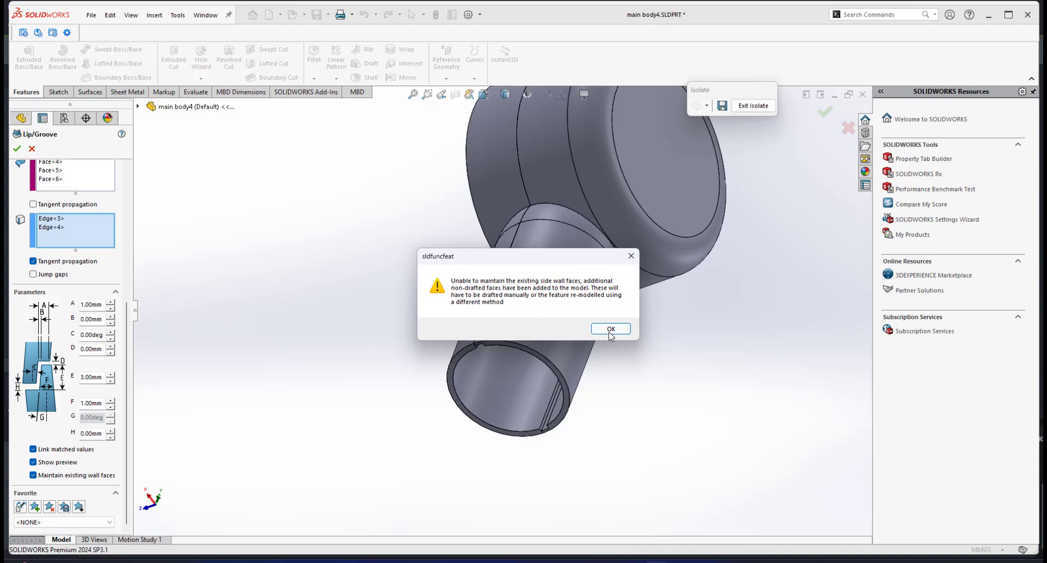
{"action": "left_click", "coordinate": [610, 329]}
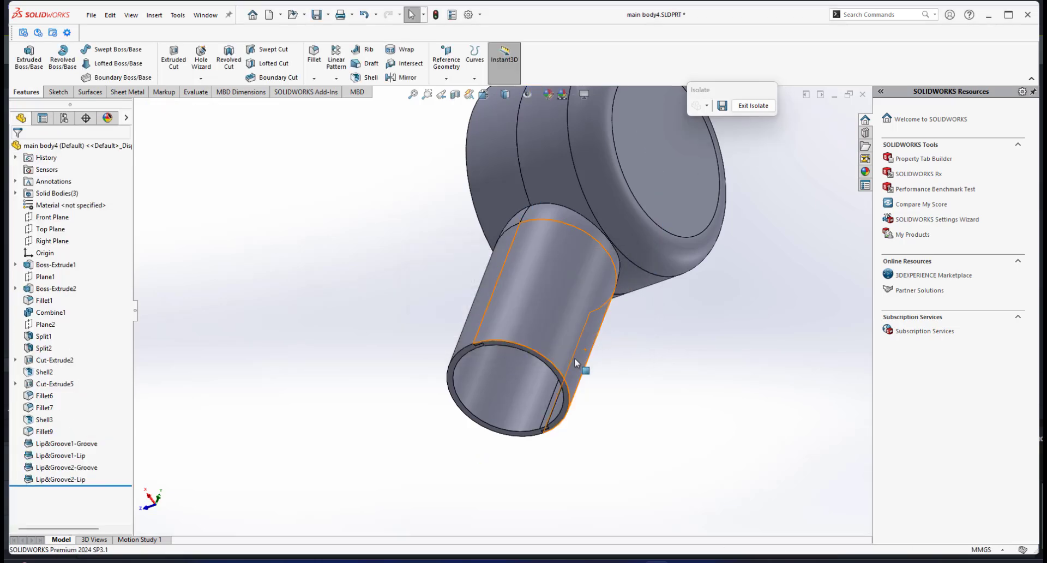
Zoom in on the handle's split rim to examine the new lip and groove joint.
{"action": "middle_click_drag", "start_coordinate": [574, 358], "coordinate": [542, 336]}
{"action": "scroll", "coordinate": [494, 262], "scroll_direction": "down", "scroll_amount": 2}
{"action": "scroll", "coordinate": [542, 336], "scroll_direction": "down", "scroll_amount": 3}
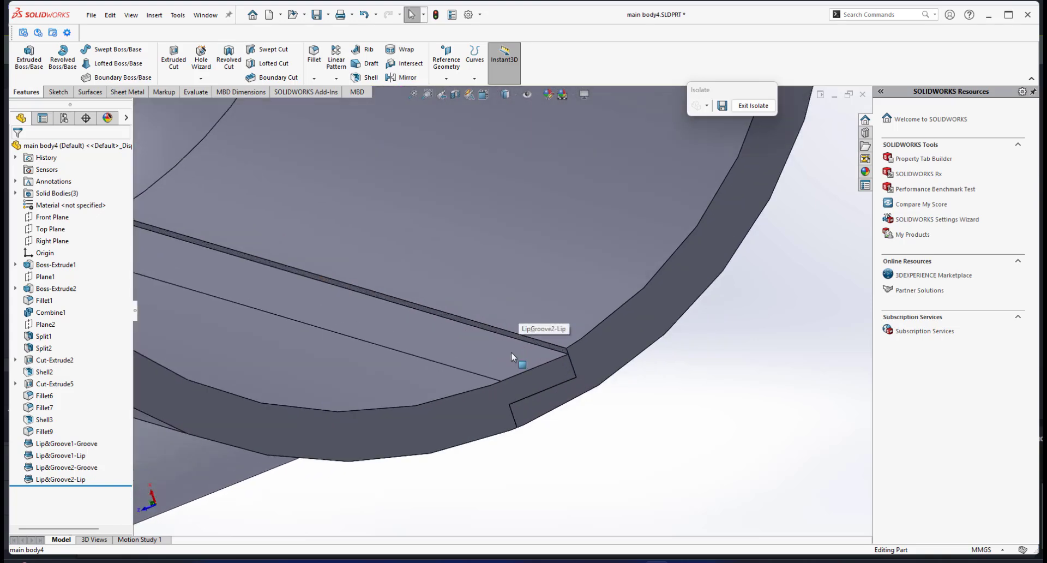
{"action": "scroll", "coordinate": [538, 346], "scroll_direction": "up", "scroll_amount": 2}
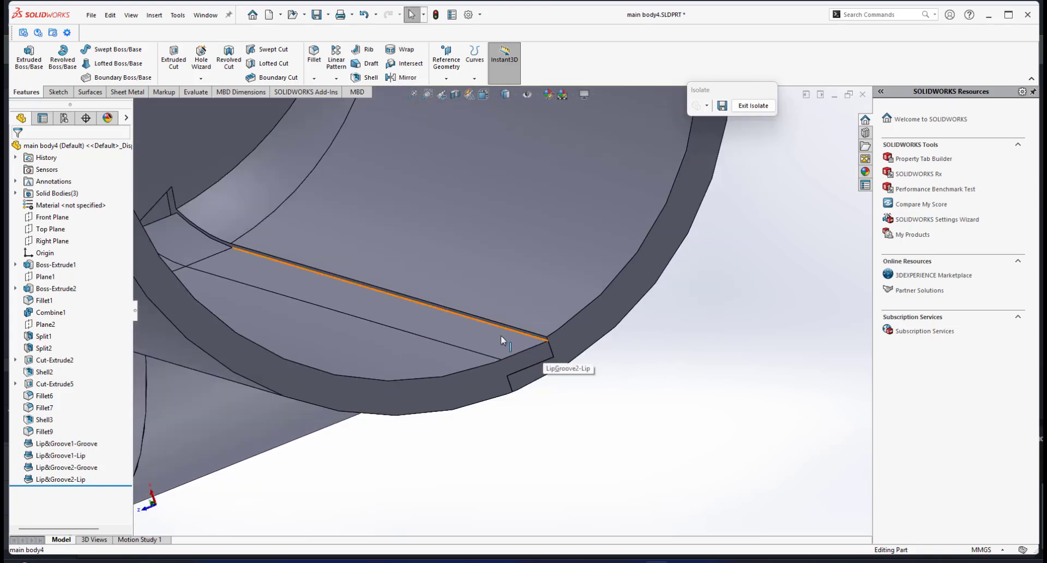
{"action": "scroll", "coordinate": [512, 334], "scroll_direction": "up", "scroll_amount": 5}
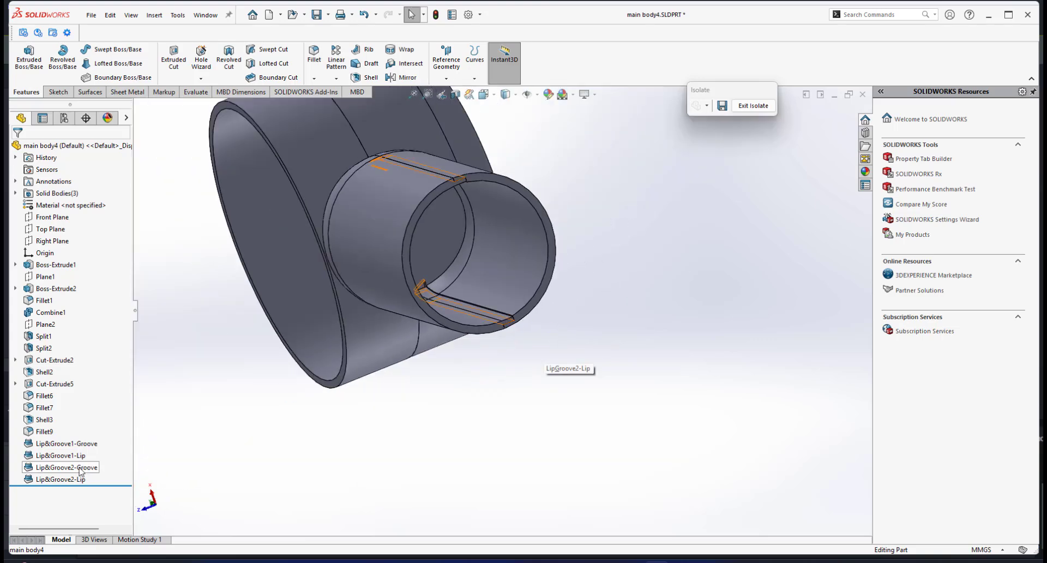
Delete the Lip&Groove2-Groove feature together with its dependent Lip&Groove2-Lip feature.
{"action": "left_click", "coordinate": [71, 467]}
{"action": "left_click", "coordinate": [80, 480], "text": "ctrl"}
{"action": "right_click", "coordinate": [80, 480]}
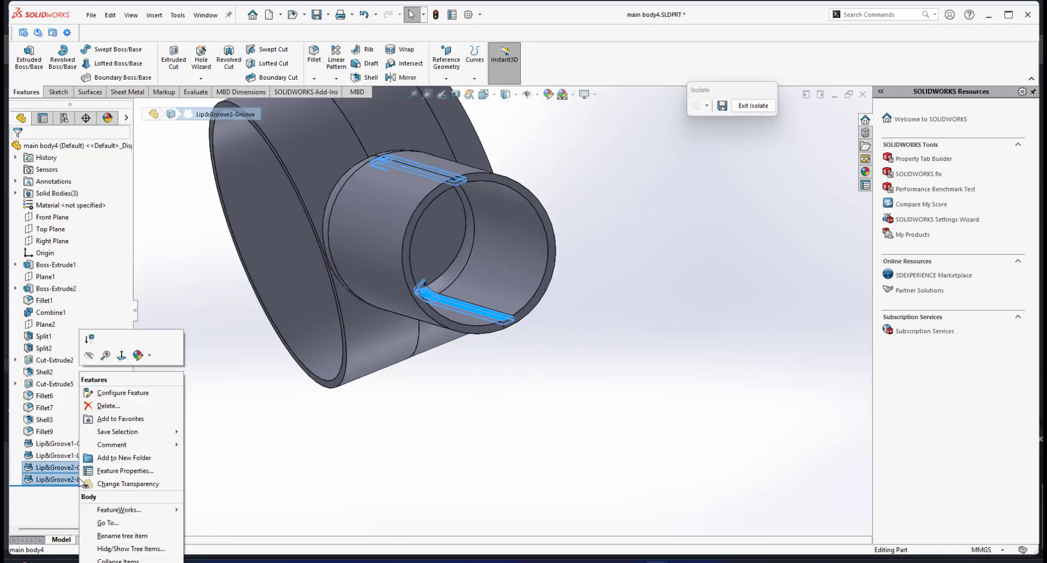
{"action": "left_click", "coordinate": [108, 405]}
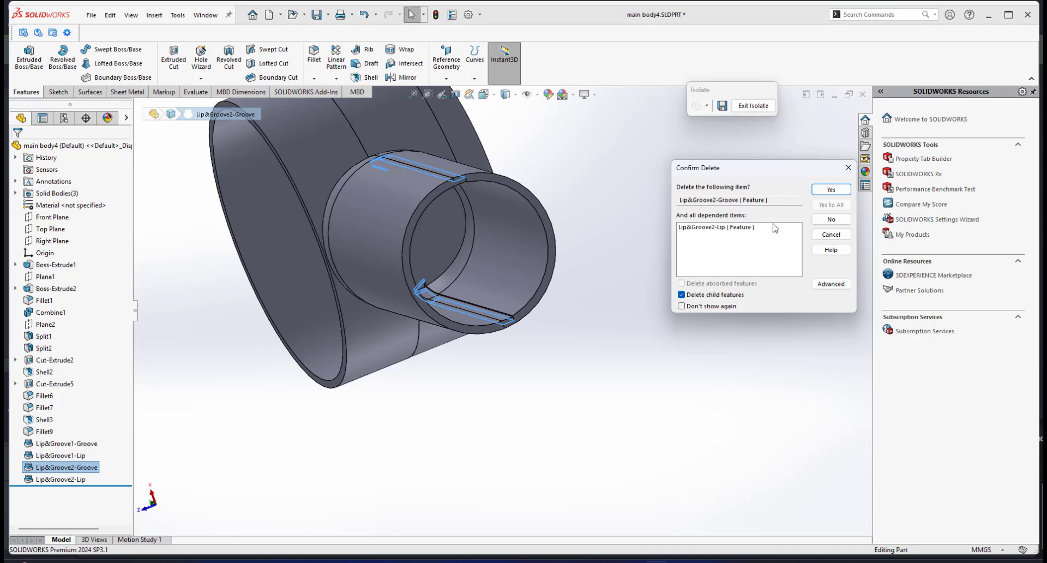
{"action": "left_click", "coordinate": [830, 190]}
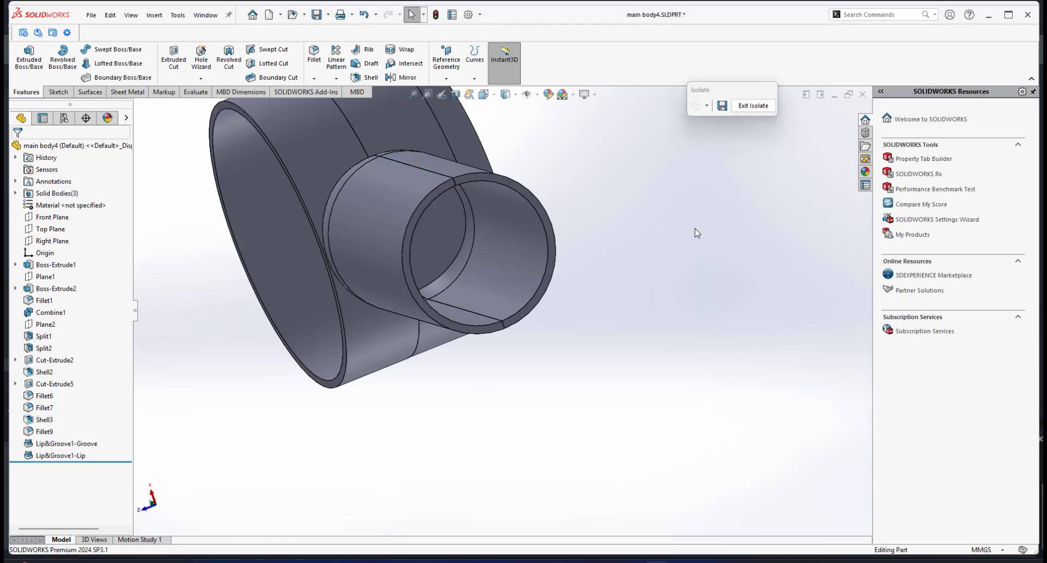
Rotate the model and select the handle's cylindrical face to inspect its extrude dimensions.
{"action": "middle_click_drag", "start_coordinate": [414, 305], "coordinate": [475, 328]}
{"action": "scroll", "coordinate": [463, 358], "scroll_direction": "down", "scroll_amount": 1}
{"action": "scroll", "coordinate": [490, 362], "scroll_direction": "up", "scroll_amount": 1}
{"action": "scroll", "coordinate": [475, 327], "scroll_direction": "down", "scroll_amount": 2}
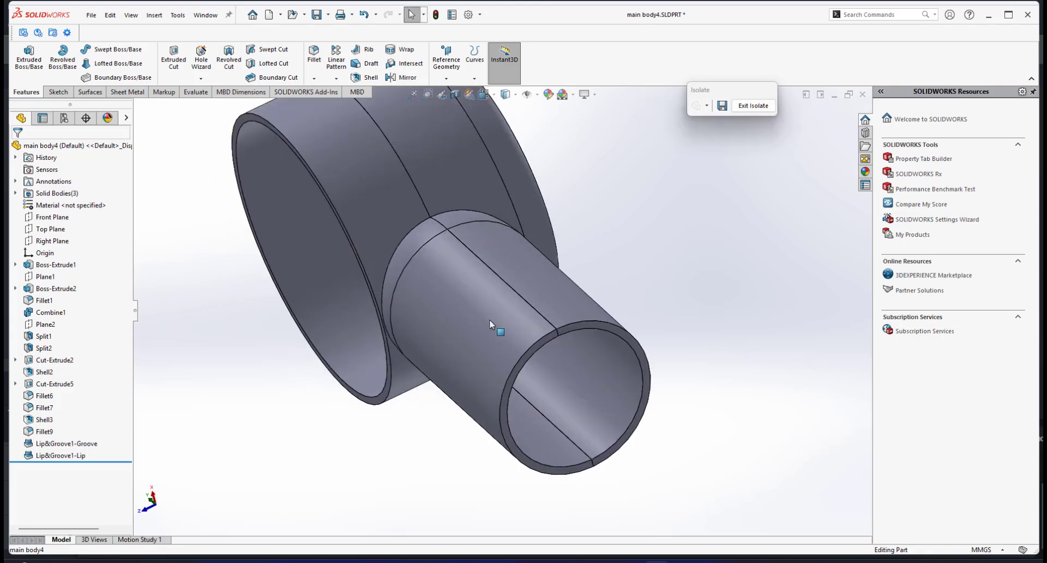
{"action": "left_click", "coordinate": [490, 320]}
{"action": "left_click", "coordinate": [561, 310]}
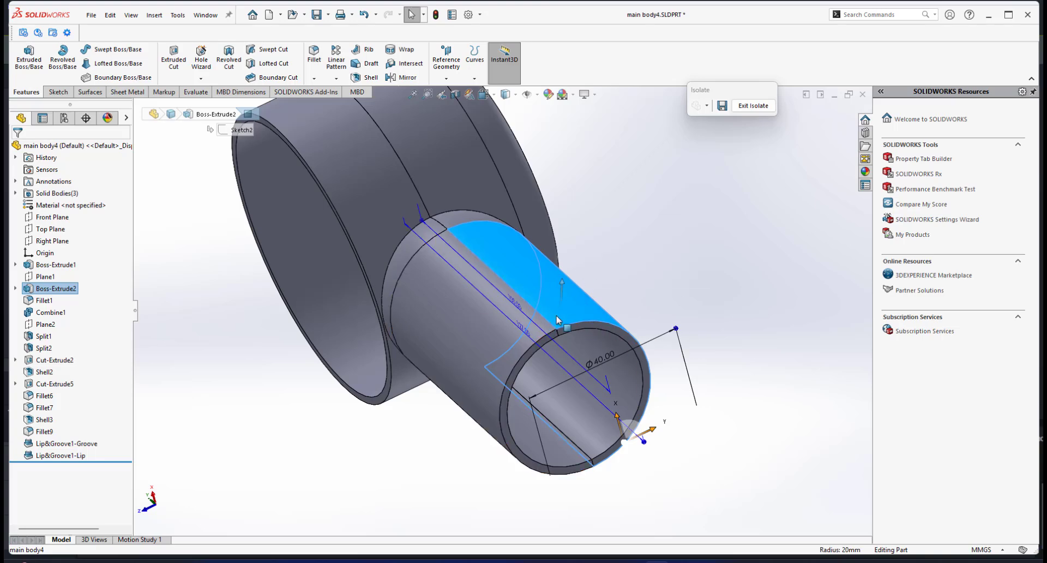
{"action": "left_click", "coordinate": [633, 321]}
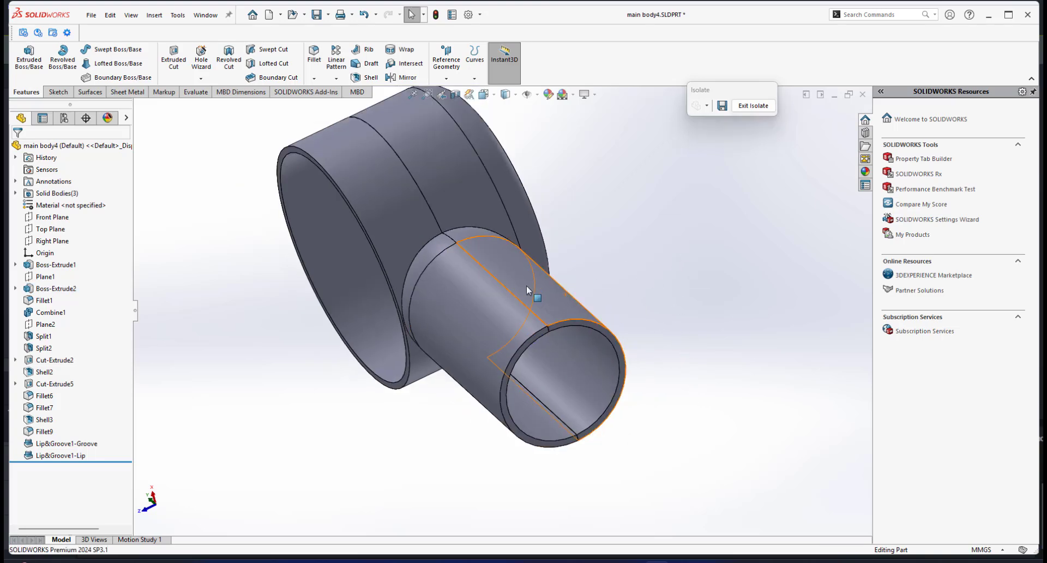
Select the fan head's outer face, dismiss its shortcut menu, and exit the isolated view.
{"action": "middle_click_drag", "start_coordinate": [535, 292], "coordinate": [426, 240]}
{"action": "left_click", "coordinate": [469, 261]}
{"action": "right_click", "coordinate": [469, 260]}
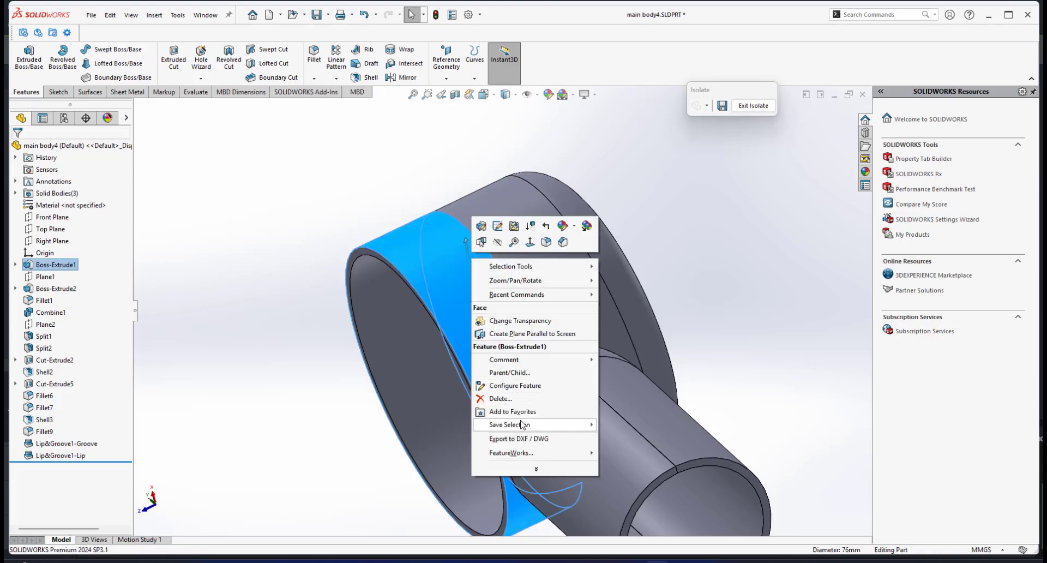
{"action": "left_click", "coordinate": [763, 259]}
{"action": "left_click", "coordinate": [753, 105]}
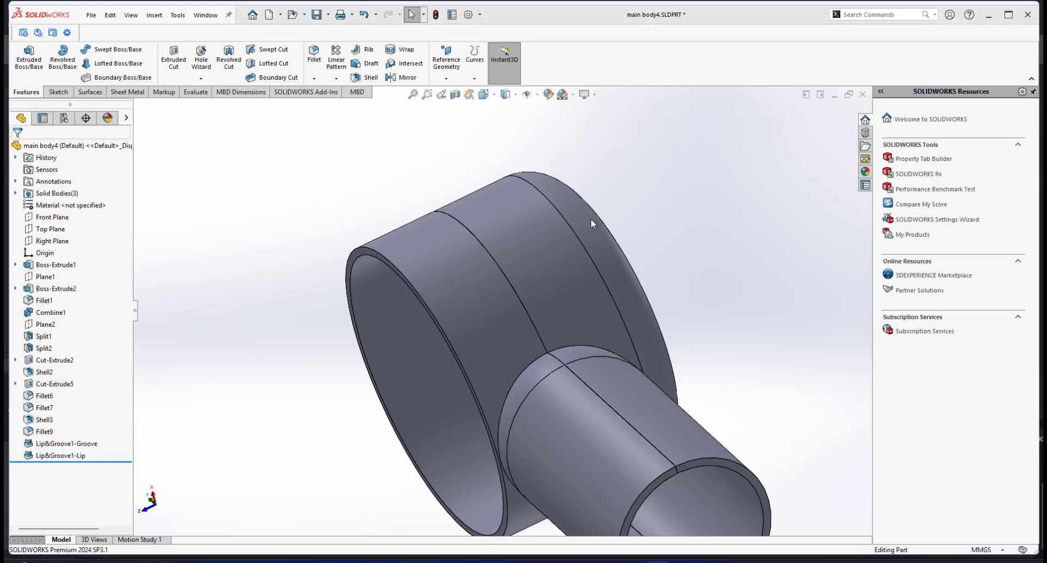
Select the fan head and handle faces in turn to inspect the dimensions of both extrude features.
{"action": "left_click", "coordinate": [443, 256]}
{"action": "left_click", "coordinate": [562, 260]}
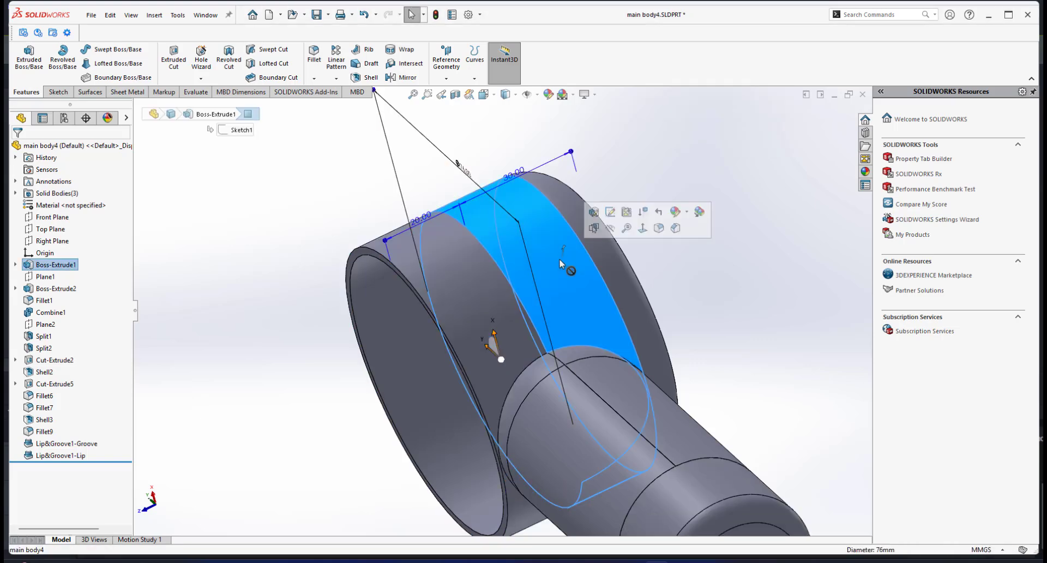
{"action": "scroll", "coordinate": [570, 372], "scroll_direction": "up", "scroll_amount": 4}
{"action": "left_click", "coordinate": [634, 322]}
{"action": "scroll", "coordinate": [544, 360], "scroll_direction": "down", "scroll_amount": 3}
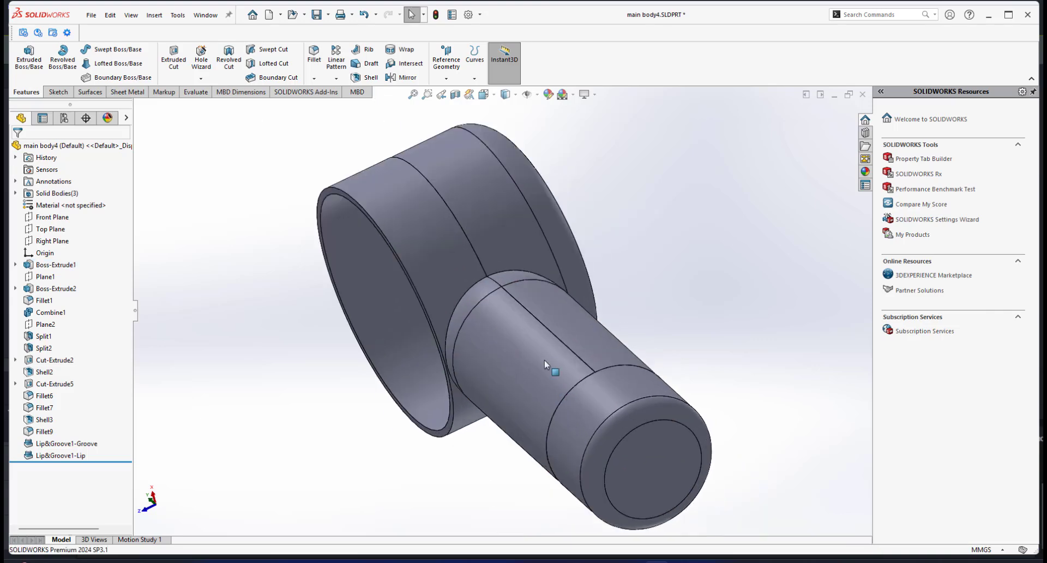
{"action": "left_click", "coordinate": [544, 348]}
{"action": "left_click", "coordinate": [591, 343]}
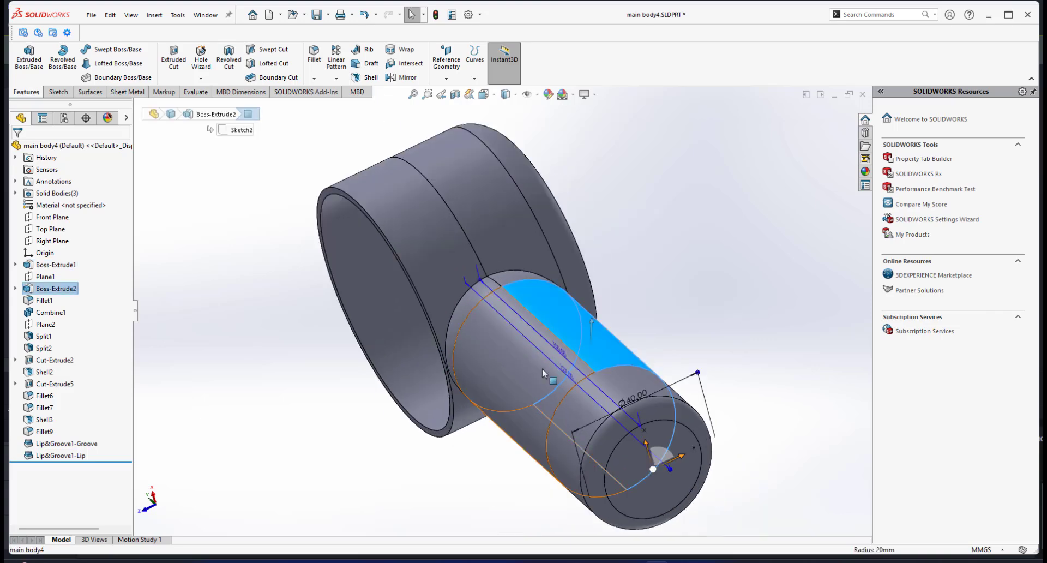
{"action": "scroll", "coordinate": [542, 368], "scroll_direction": "up", "scroll_amount": 2}
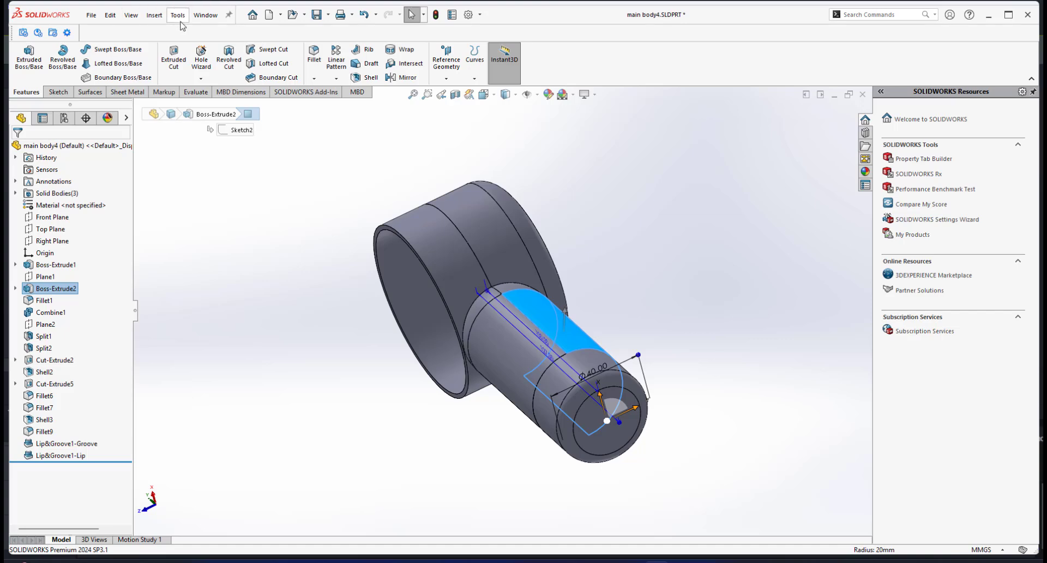
{"action": "left_click", "coordinate": [661, 301]}
{"action": "scroll", "coordinate": [527, 344], "scroll_direction": "down", "scroll_amount": 5}
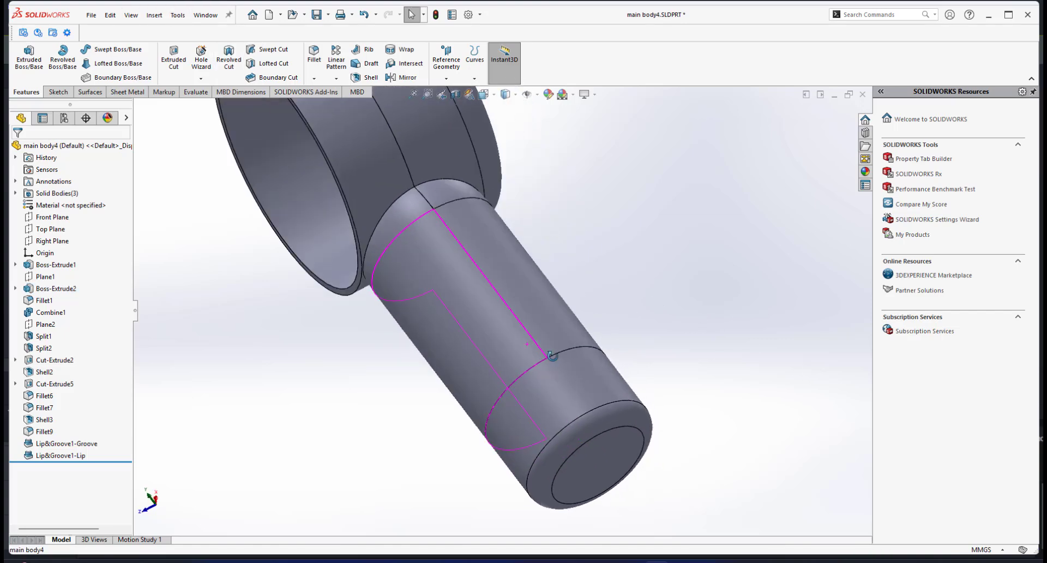
{"action": "scroll", "coordinate": [472, 366], "scroll_direction": "up", "scroll_amount": 4}
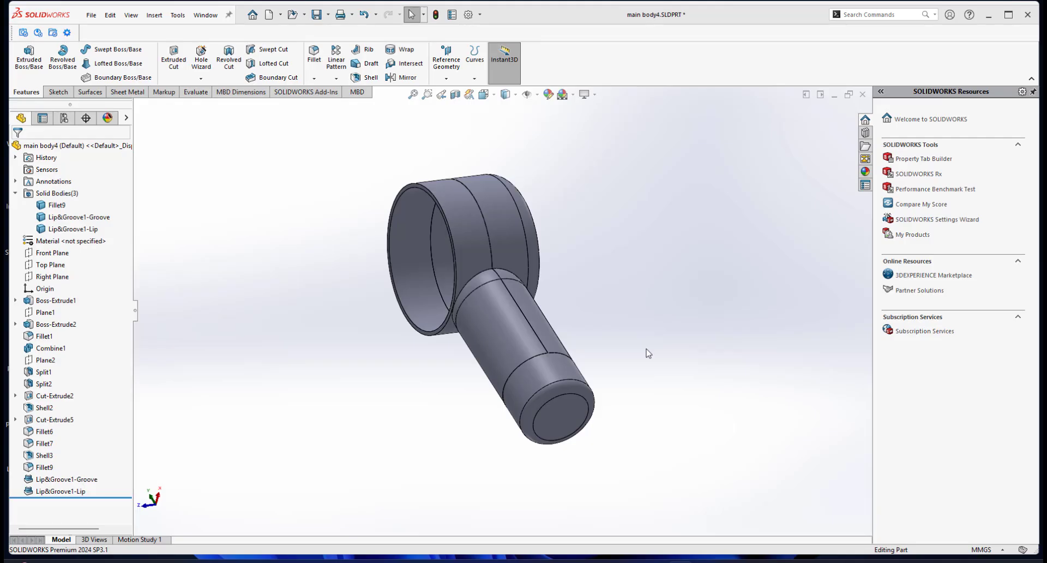
{"action": "scroll", "coordinate": [572, 389], "scroll_direction": "up", "scroll_amount": 2}
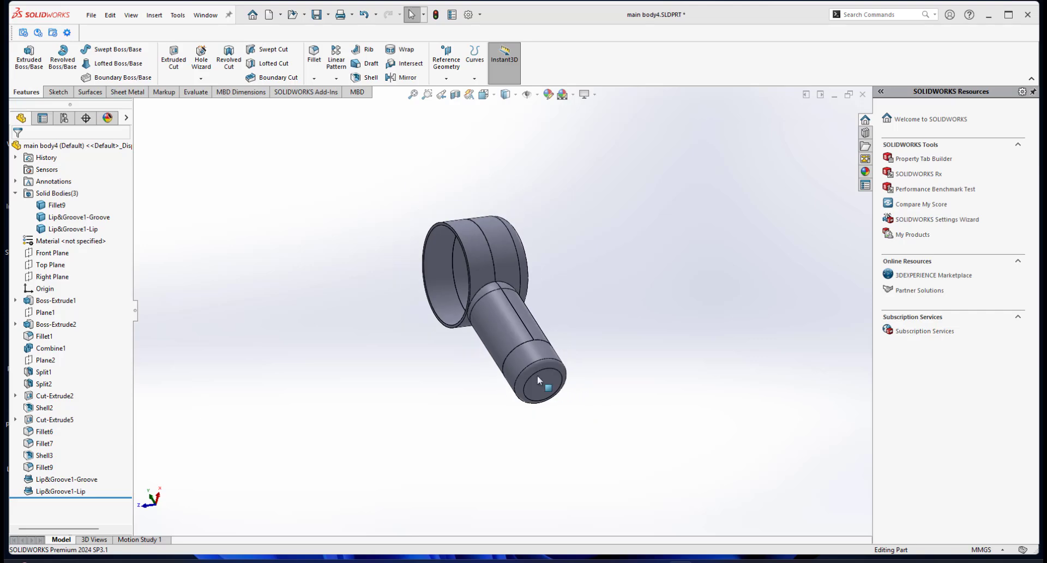
{"action": "scroll", "coordinate": [539, 377], "scroll_direction": "down", "scroll_amount": 1}
Isolate the two split half bodies, Lip&Groove1-Groove and Lip&Groove1-Lip.
{"action": "left_click", "coordinate": [485, 306]}
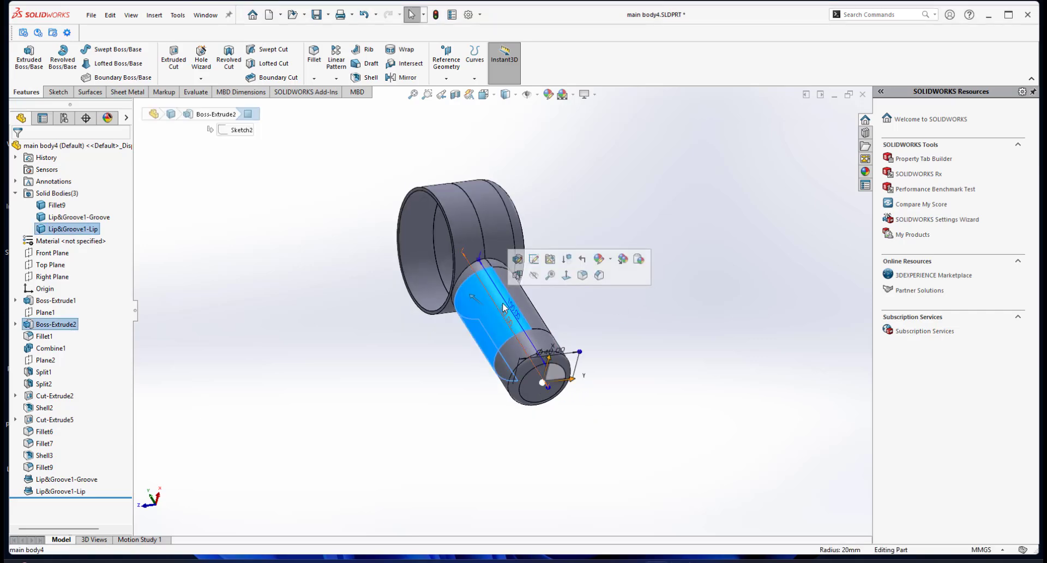
{"action": "right_click", "coordinate": [525, 305]}
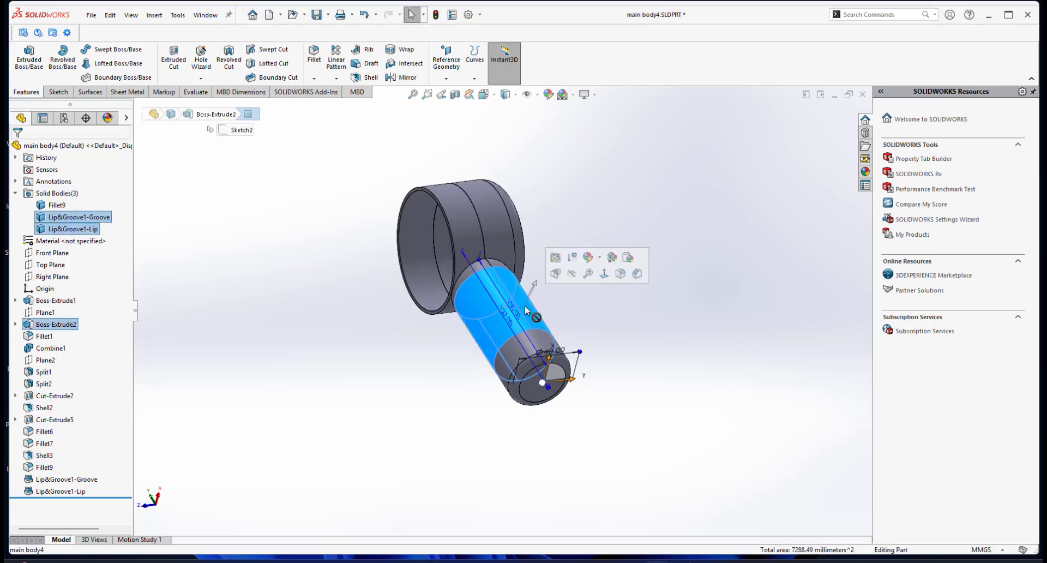
{"action": "left_click", "coordinate": [551, 476]}
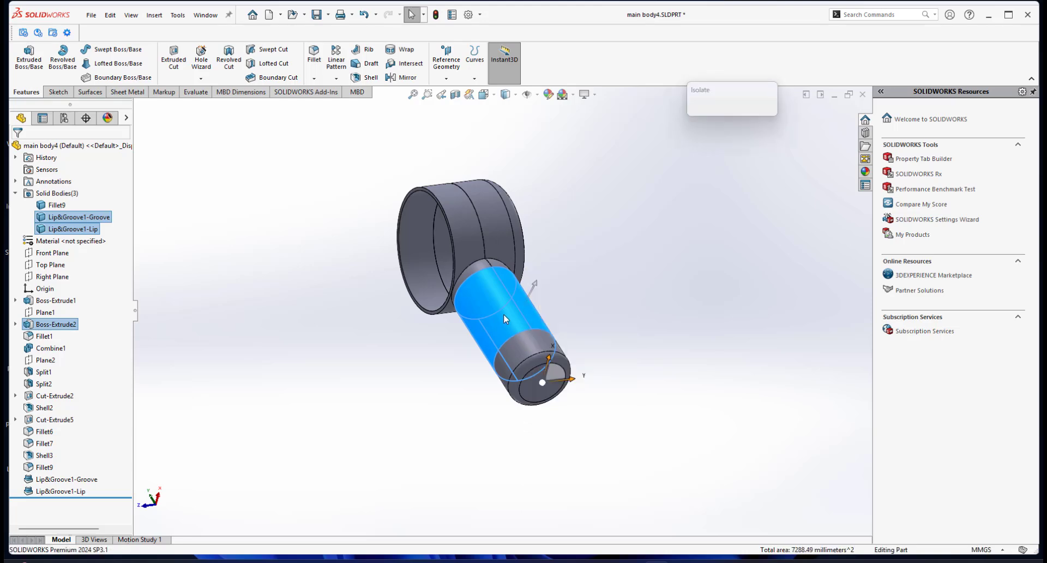
Orbit and zoom around the isolated split halves, then select the handle's face to inspect its extrude dimensions.
{"action": "middle_click_drag", "start_coordinate": [475, 268], "coordinate": [510, 302]}
{"action": "scroll", "coordinate": [509, 303], "scroll_direction": "down", "scroll_amount": 5}
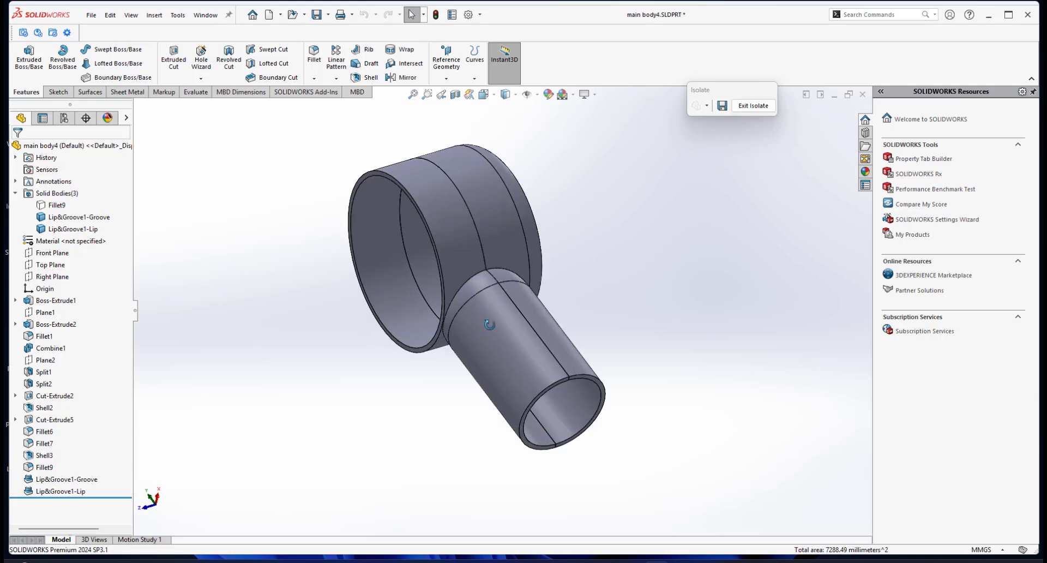
{"action": "scroll", "coordinate": [495, 335], "scroll_direction": "up", "scroll_amount": 1}
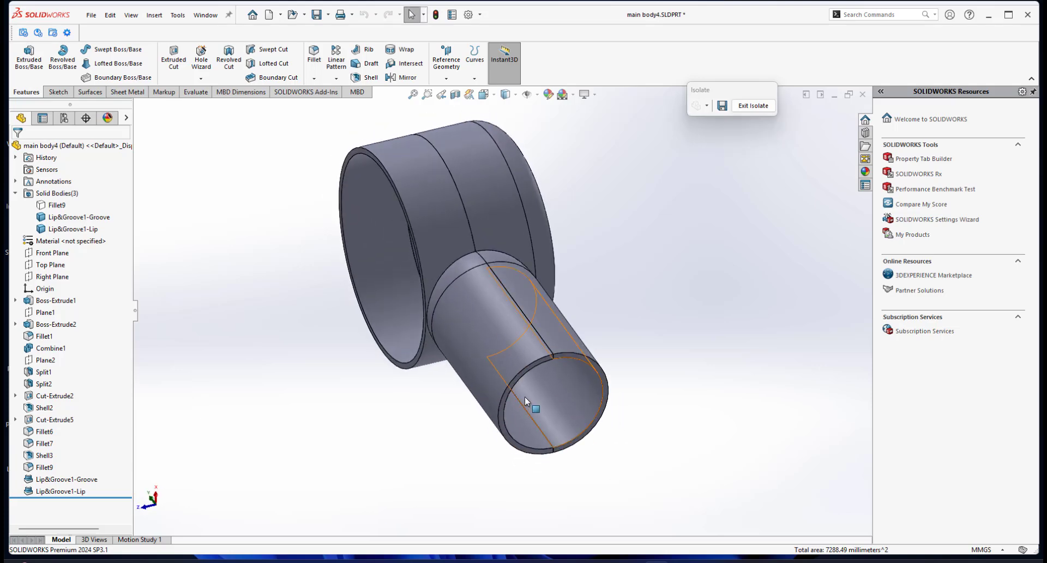
{"action": "scroll", "coordinate": [531, 395], "scroll_direction": "up", "scroll_amount": 2}
{"action": "scroll", "coordinate": [536, 389], "scroll_direction": "down", "scroll_amount": 3}
{"action": "mouse_move", "coordinate": [513, 301]}
{"action": "middle_mouse_down"}
{"action": "mouse_move", "coordinate": [493, 283]}
{"action": "mouse_move", "coordinate": [478, 300]}
{"action": "mouse_move", "coordinate": [521, 306]}
{"action": "middle_mouse_up"}
{"action": "scroll", "coordinate": [503, 263], "scroll_direction": "up", "scroll_amount": 2}
{"action": "scroll", "coordinate": [502, 263], "scroll_direction": "down", "scroll_amount": 3}
{"action": "scroll", "coordinate": [521, 306], "scroll_direction": "down", "scroll_amount": 3}
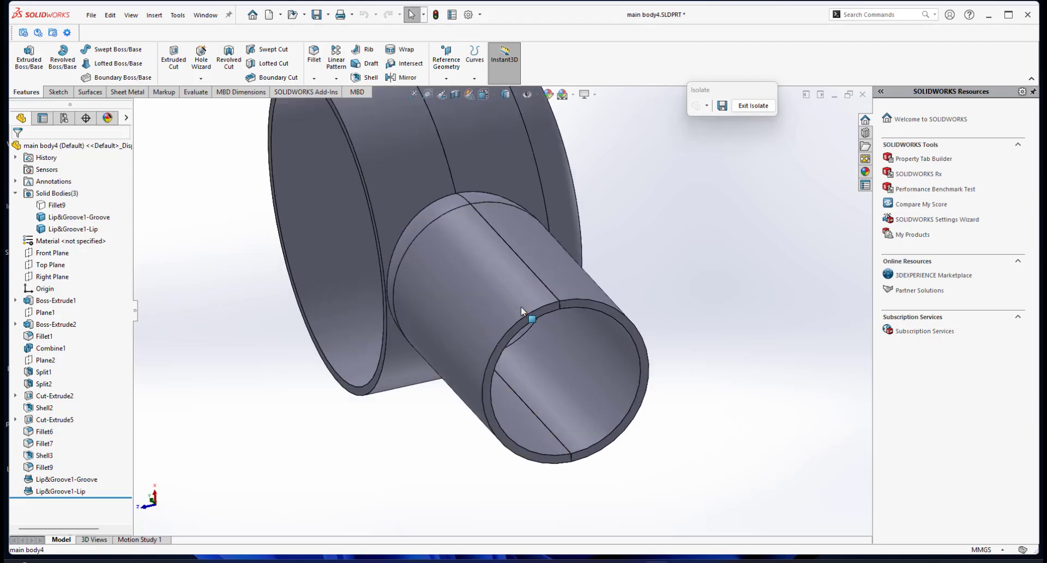
{"action": "scroll", "coordinate": [521, 306], "scroll_direction": "up", "scroll_amount": 2}
{"action": "scroll", "coordinate": [505, 290], "scroll_direction": "down", "scroll_amount": 2}
{"action": "scroll", "coordinate": [517, 307], "scroll_direction": "up", "scroll_amount": 2}
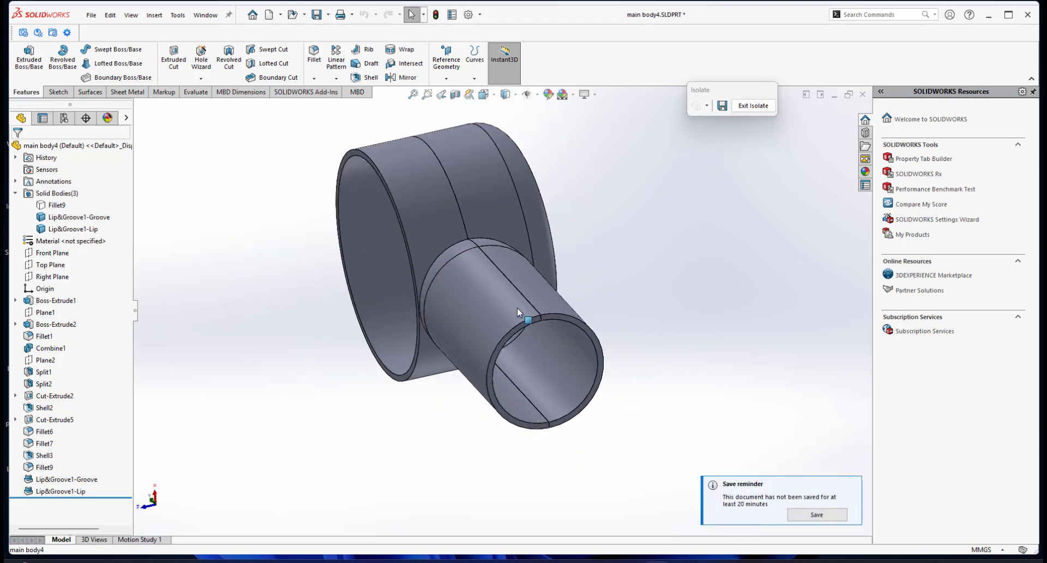
{"action": "middle_click_drag", "start_coordinate": [517, 308], "coordinate": [523, 290]}
{"action": "scroll", "coordinate": [523, 290], "scroll_direction": "down", "scroll_amount": 3}
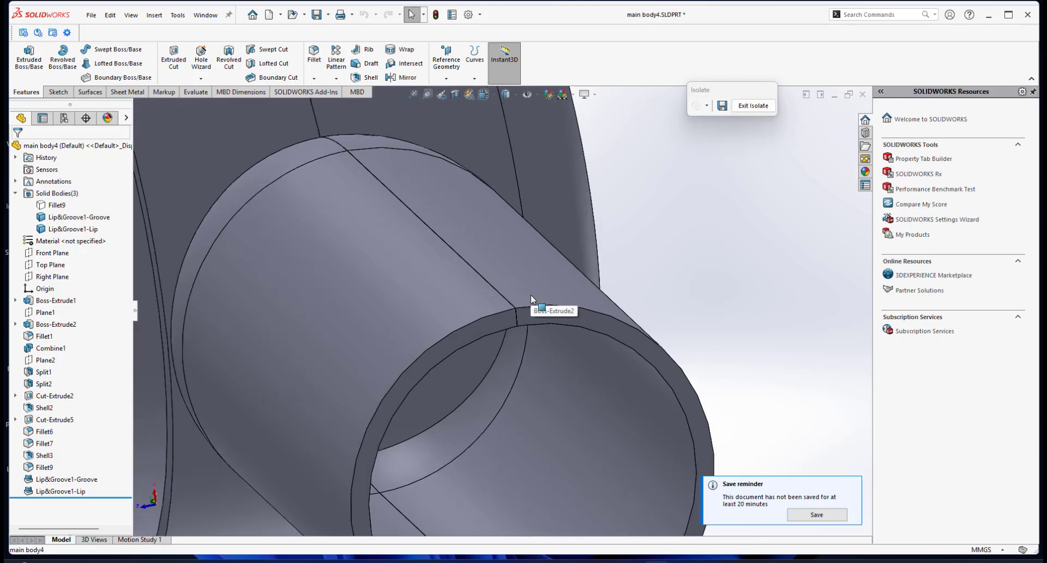
{"action": "scroll", "coordinate": [550, 305], "scroll_direction": "up", "scroll_amount": 1}
{"action": "scroll", "coordinate": [551, 306], "scroll_direction": "up", "scroll_amount": 1}
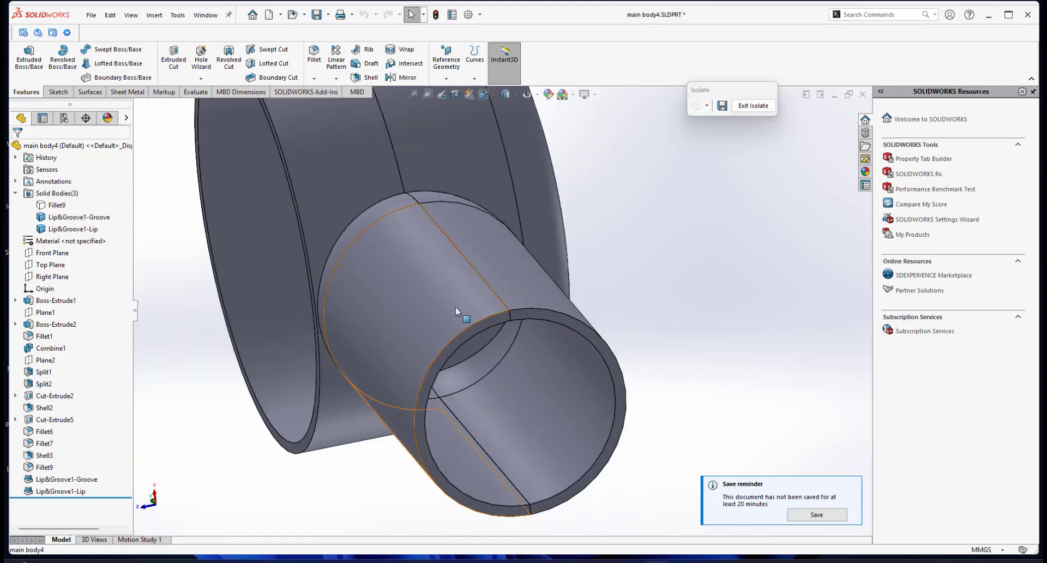
{"action": "left_click", "coordinate": [456, 306]}
{"action": "scroll", "coordinate": [468, 308], "scroll_direction": "down", "scroll_amount": 2}
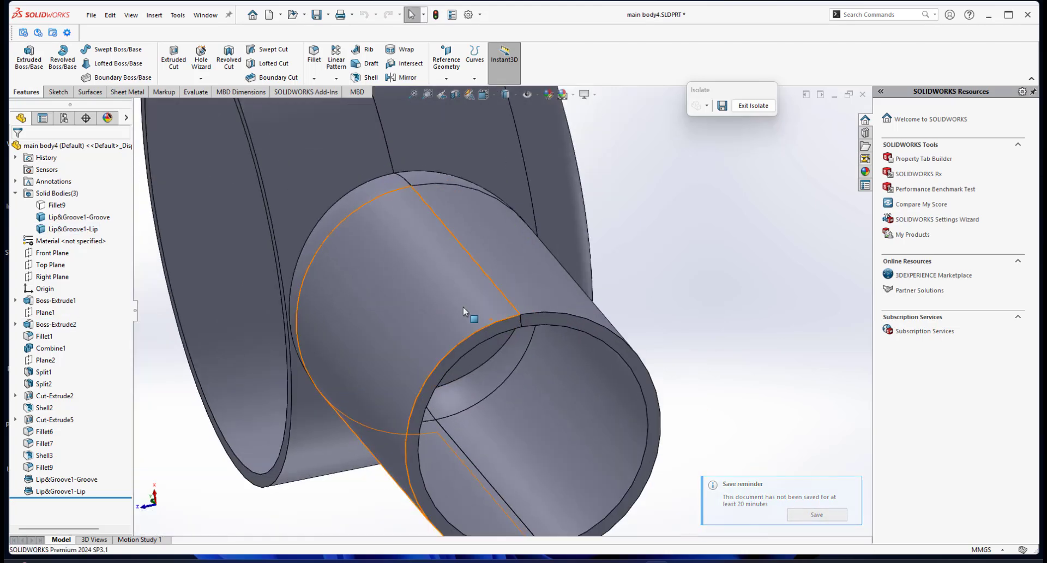
{"action": "scroll", "coordinate": [516, 321], "scroll_direction": "down", "scroll_amount": 2}
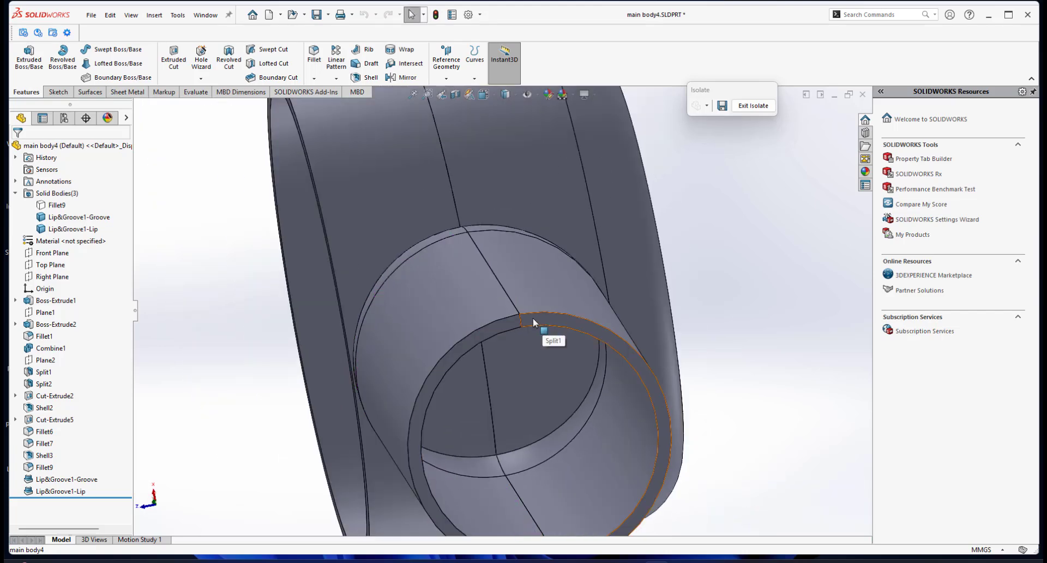
{"action": "scroll", "coordinate": [526, 322], "scroll_direction": "up", "scroll_amount": 1}
{"action": "scroll", "coordinate": [524, 319], "scroll_direction": "down", "scroll_amount": 2}
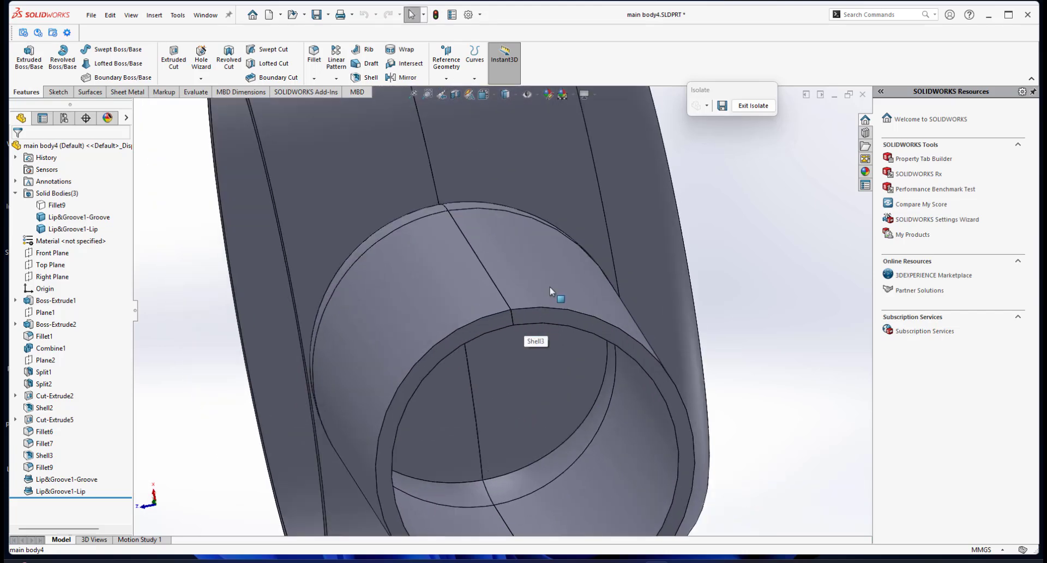
{"action": "left_click", "coordinate": [549, 286]}
{"action": "scroll", "coordinate": [571, 333], "scroll_direction": "up", "scroll_amount": 3}
{"action": "left_click", "coordinate": [707, 275]}
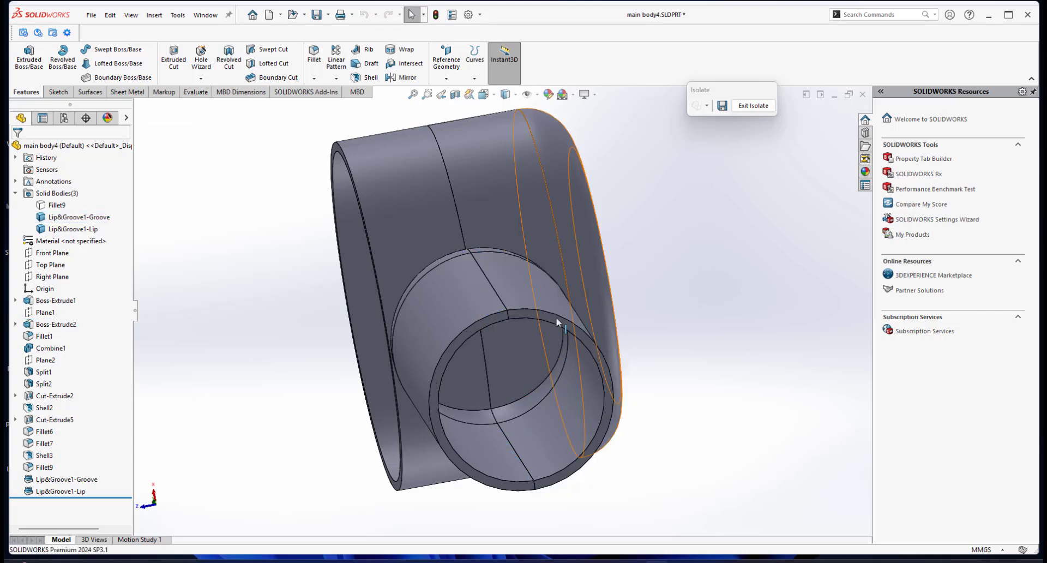
{"action": "mouse_move", "coordinate": [555, 317]}
{"action": "middle_mouse_down"}
{"action": "mouse_move", "coordinate": [558, 339]}
{"action": "mouse_move", "coordinate": [421, 236]}
{"action": "mouse_move", "coordinate": [622, 317]}
{"action": "middle_mouse_up"}
{"action": "left_click", "coordinate": [600, 312]}
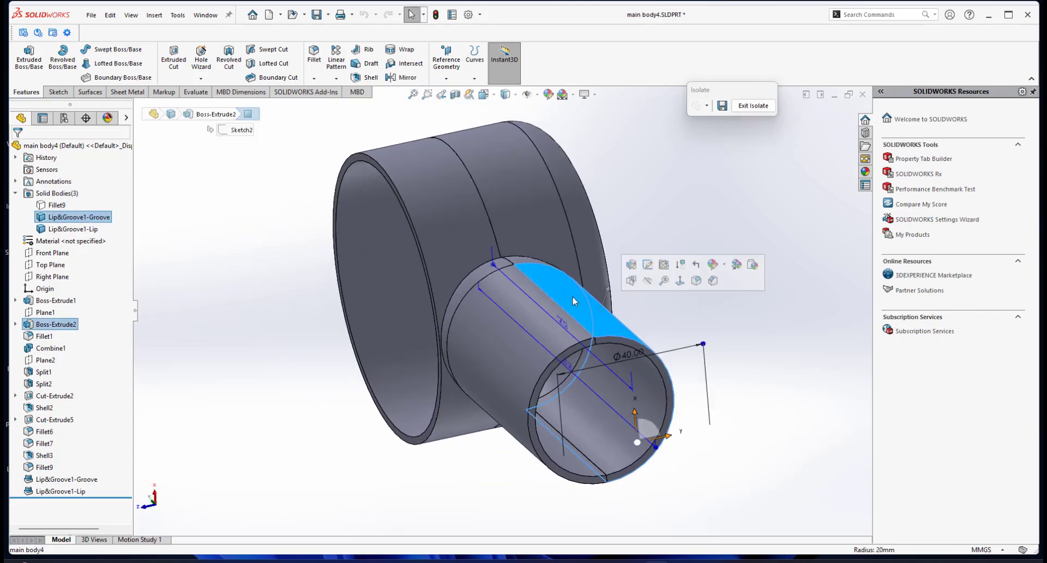
Rotate the view and select the fan head's outer face to inspect its extrude dimensions.
{"action": "left_click", "coordinate": [539, 211]}
{"action": "middle_click_drag", "start_coordinate": [665, 270], "coordinate": [666, 279]}
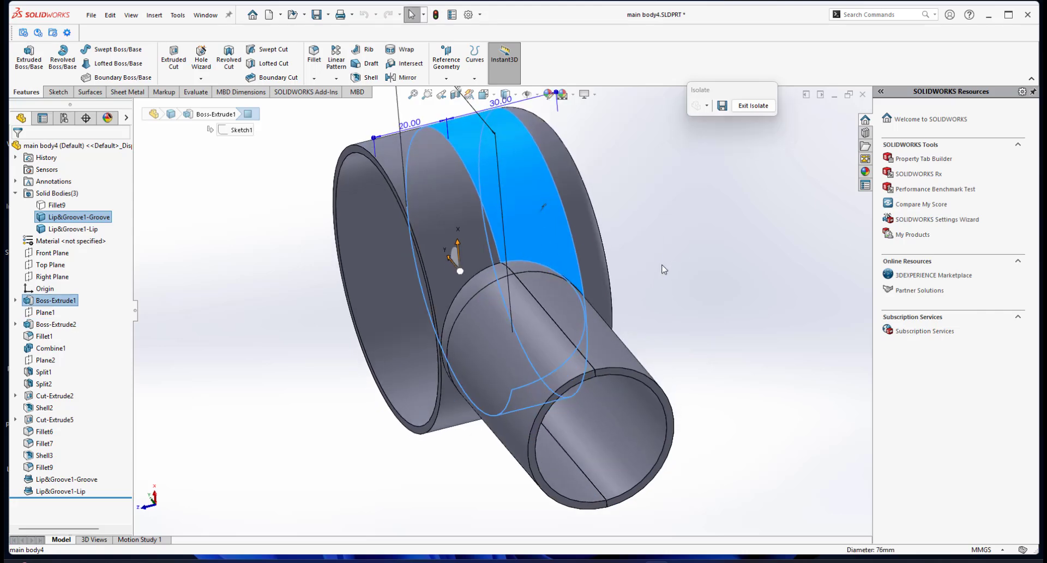
{"action": "scroll", "coordinate": [654, 270], "scroll_direction": "up", "scroll_amount": 2}
{"action": "scroll", "coordinate": [649, 272], "scroll_direction": "down", "scroll_amount": 1}
{"action": "left_click", "coordinate": [647, 249]}
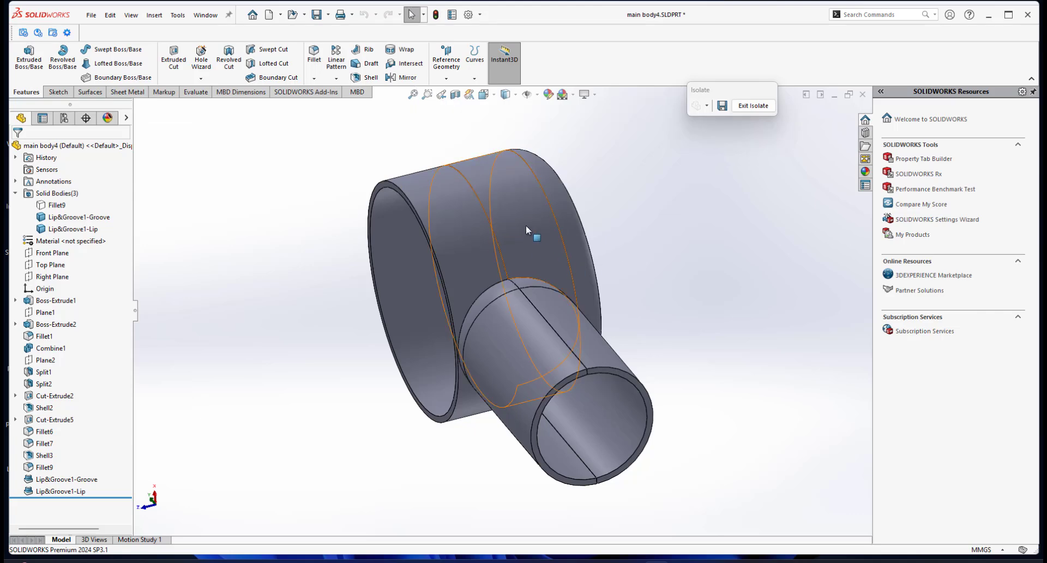
{"action": "middle_click_drag", "start_coordinate": [561, 365], "coordinate": [540, 277]}
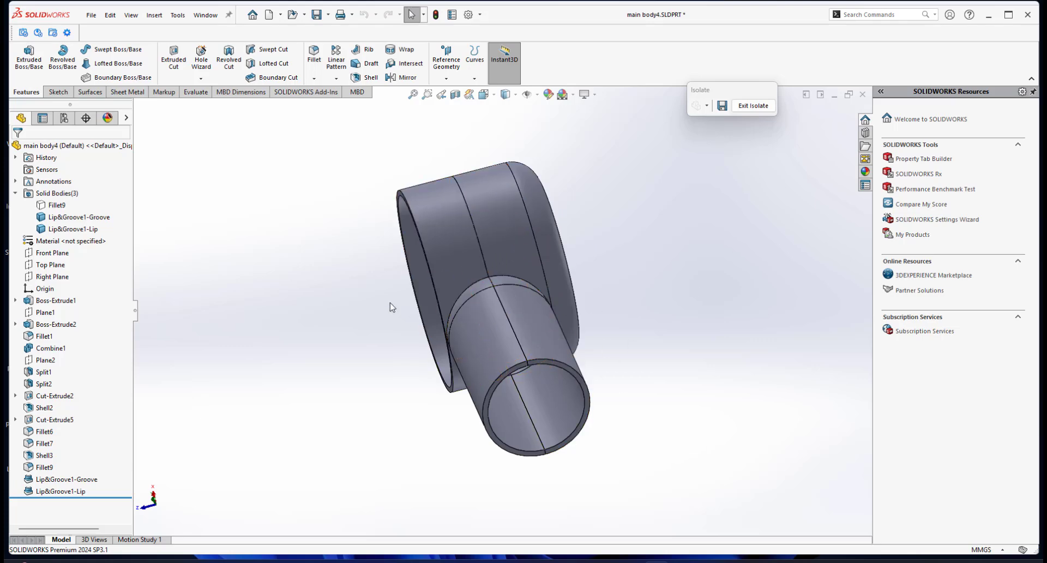
{"action": "scroll", "coordinate": [514, 296], "scroll_direction": "down", "scroll_amount": 3}
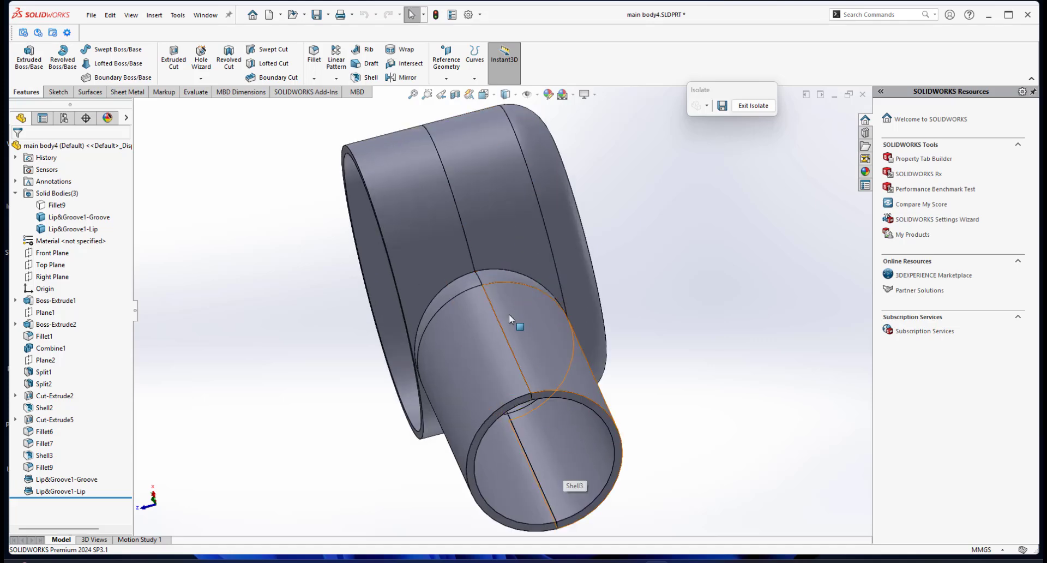
{"action": "scroll", "coordinate": [516, 321], "scroll_direction": "up", "scroll_amount": 2}
{"action": "middle_click_drag", "start_coordinate": [521, 325], "coordinate": [536, 339]}
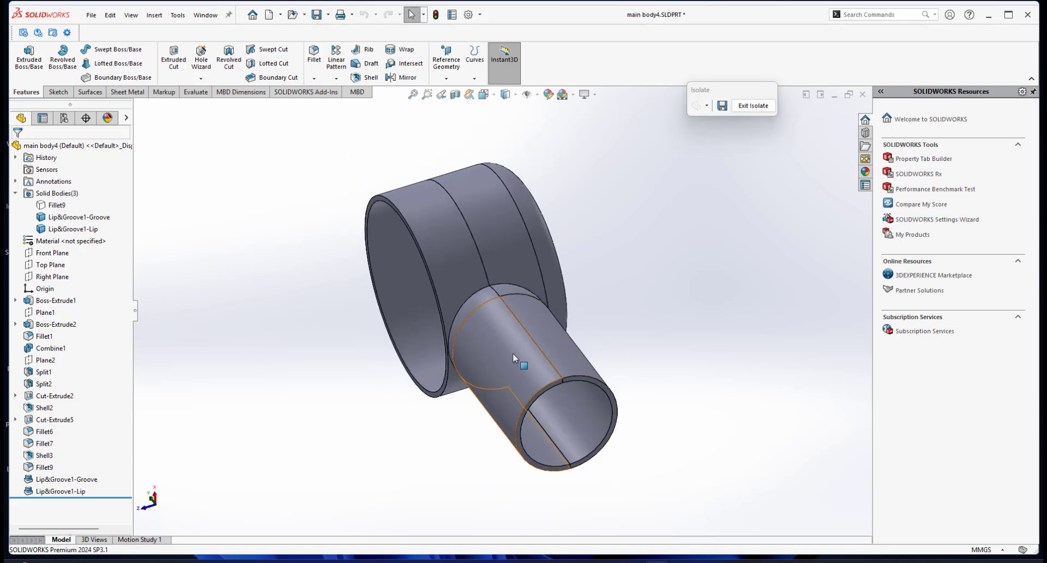
{"action": "middle_click_drag", "start_coordinate": [550, 298], "coordinate": [575, 319]}
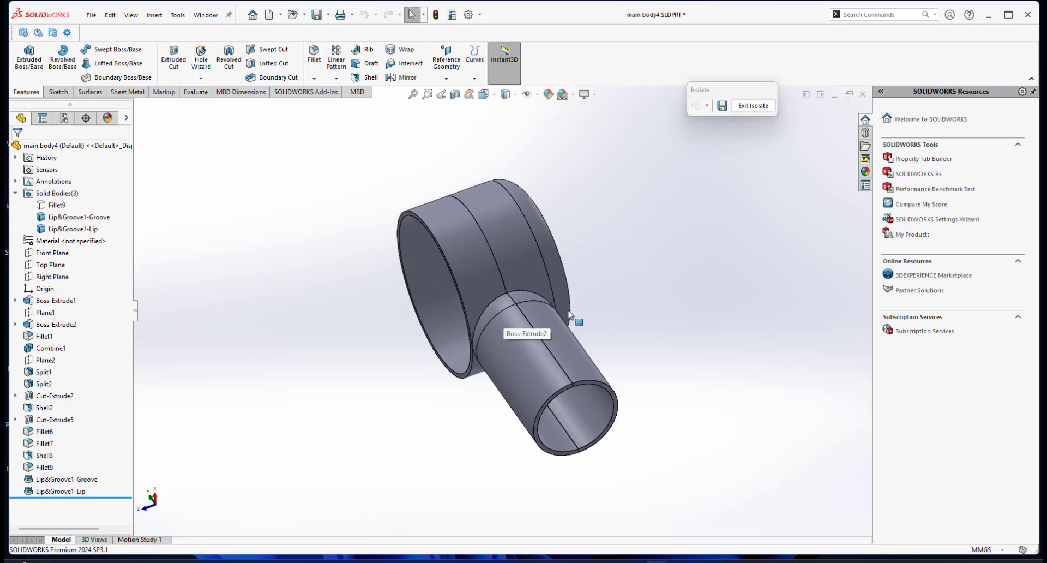
{"action": "left_click", "coordinate": [516, 249]}
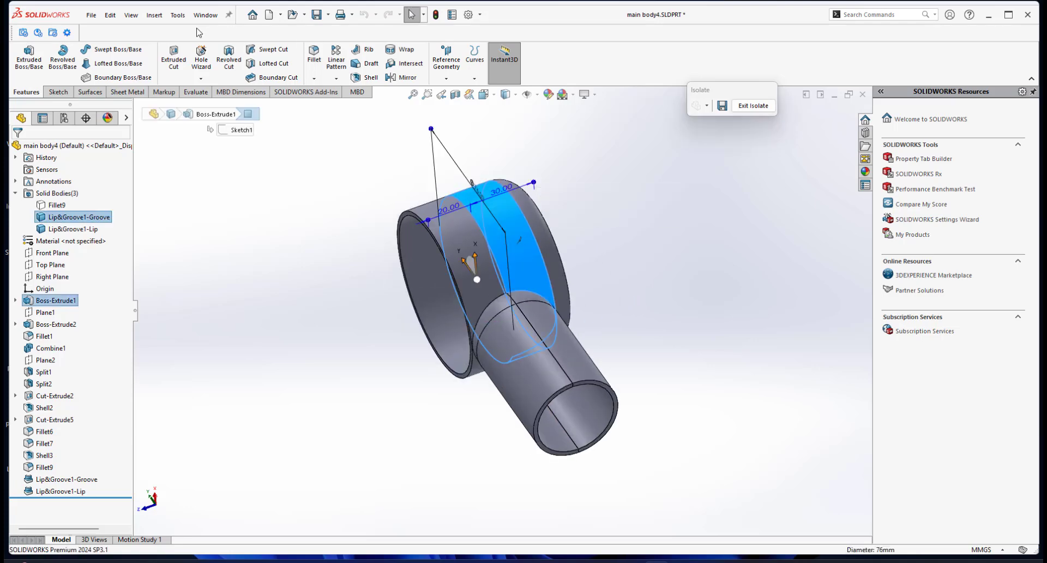
Copy the Lip&Groove1-Groove body in place with Move/Copy Body, keeping Copy checked with 1 copy and no translation.
{"action": "left_click", "coordinate": [154, 20]}
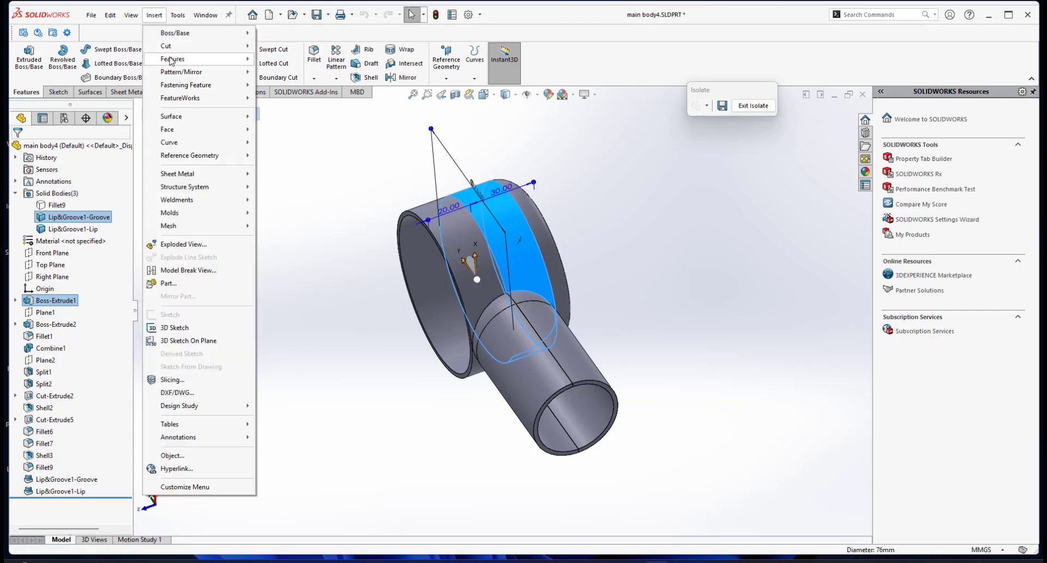
{"action": "mouse_move", "coordinate": [194, 59]}
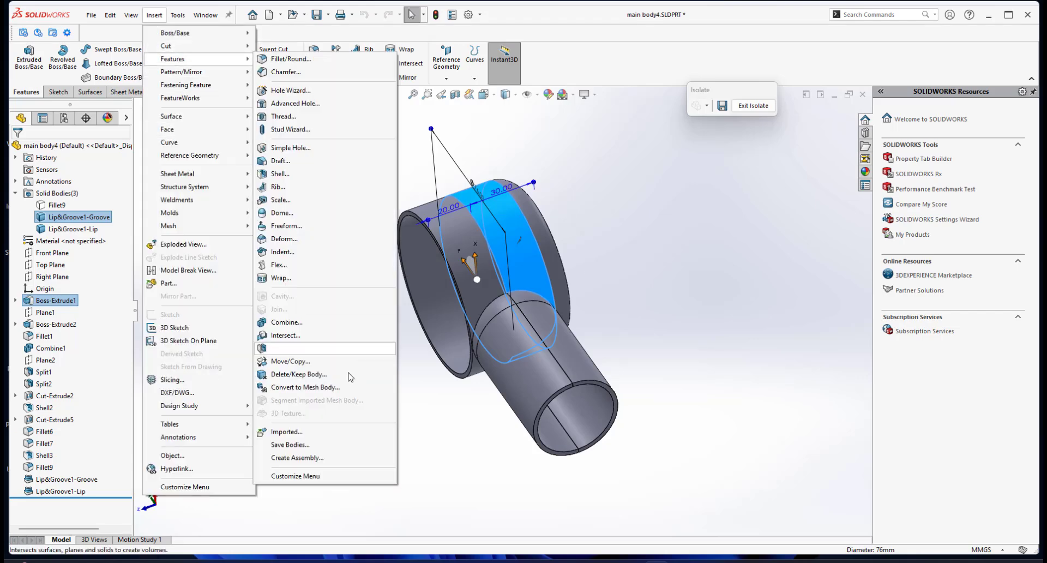
{"action": "left_click", "coordinate": [294, 361]}
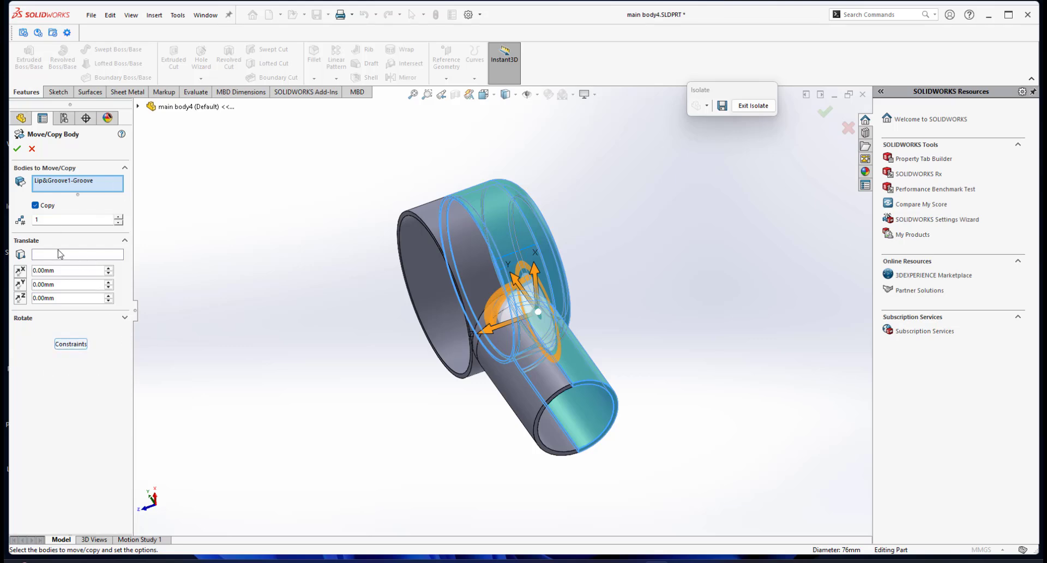
{"action": "left_click", "coordinate": [70, 344]}
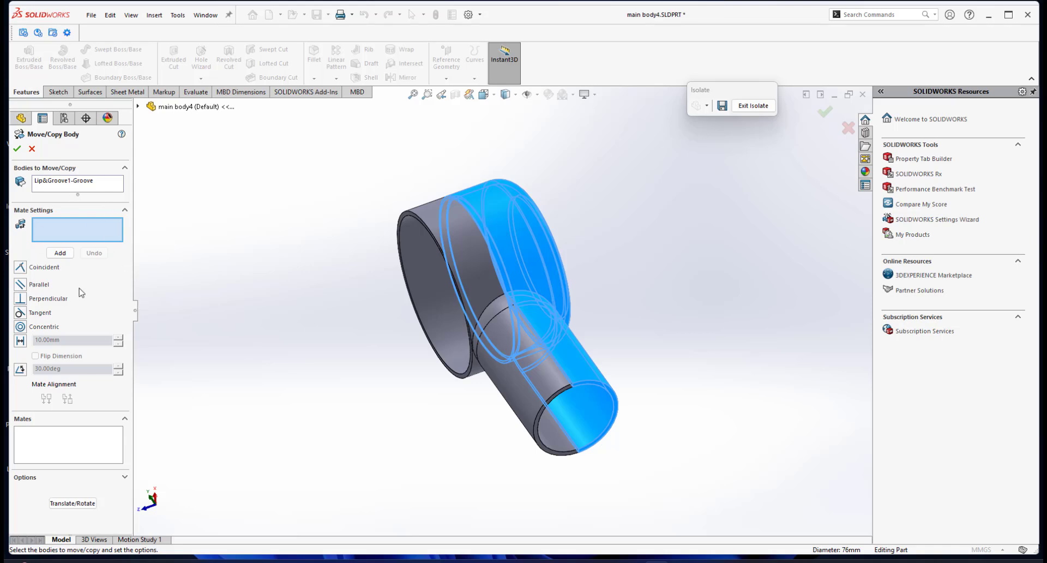
{"action": "left_click", "coordinate": [75, 499]}
{"action": "left_click", "coordinate": [65, 503]}
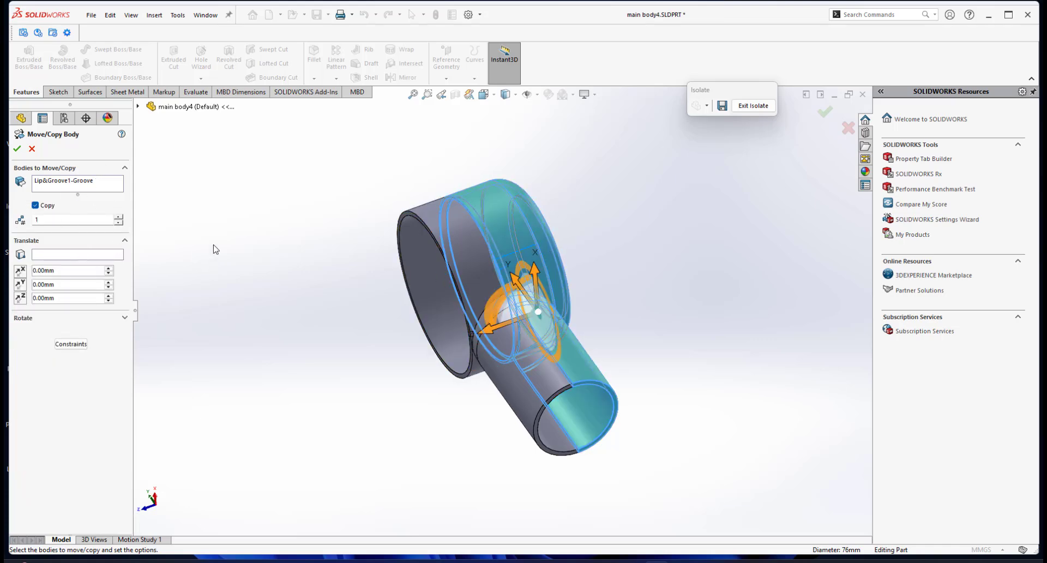
{"action": "left_click", "coordinate": [34, 207]}
{"action": "left_click", "coordinate": [33, 207]}
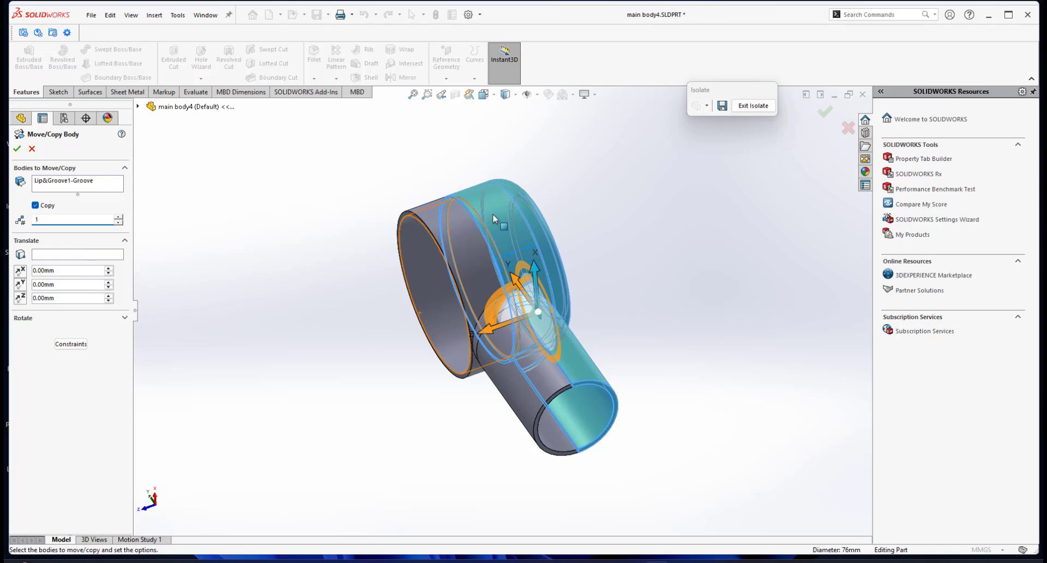
{"action": "left_click", "coordinate": [18, 149]}
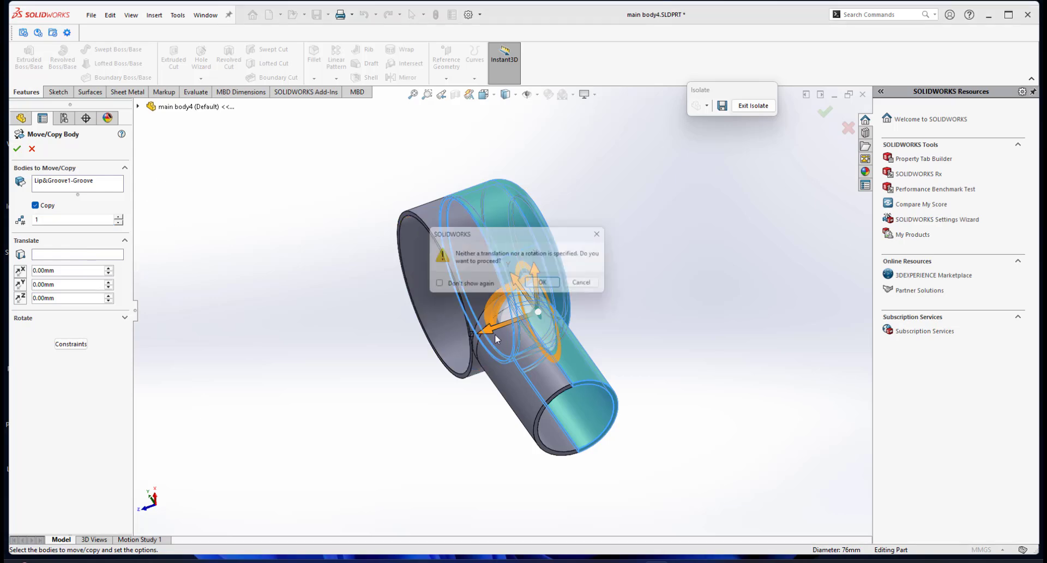
{"action": "left_click", "coordinate": [551, 284]}
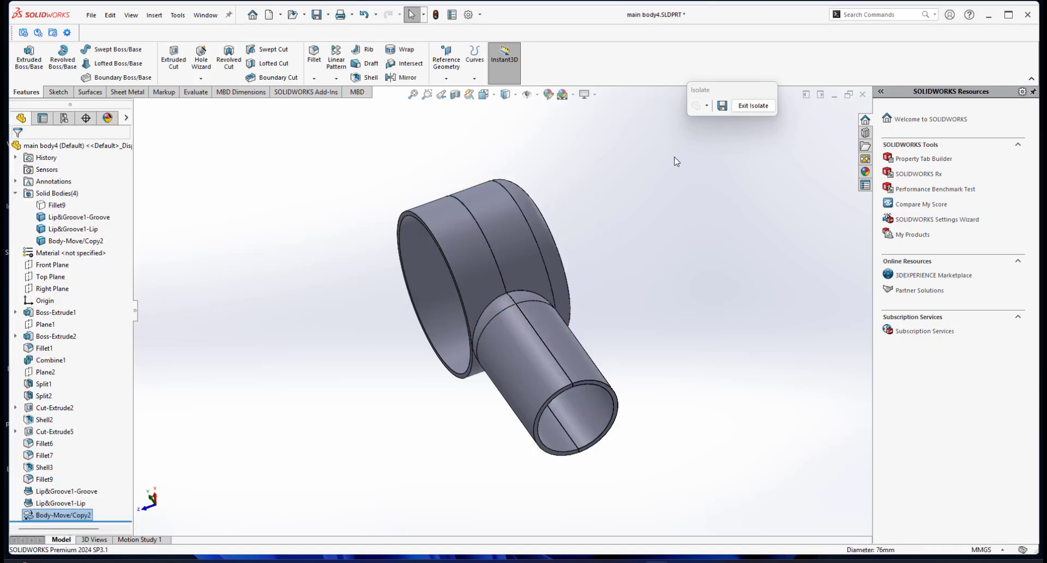
Exit the isolated view and isolate the new Body-Move/Copy2 body.
{"action": "left_click", "coordinate": [753, 106]}
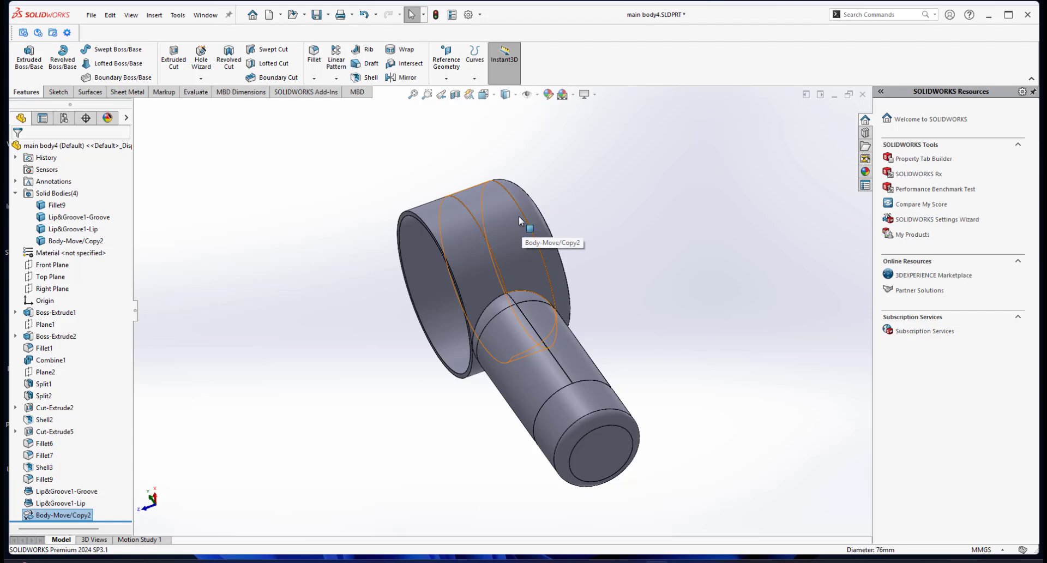
{"action": "left_click", "coordinate": [67, 242]}
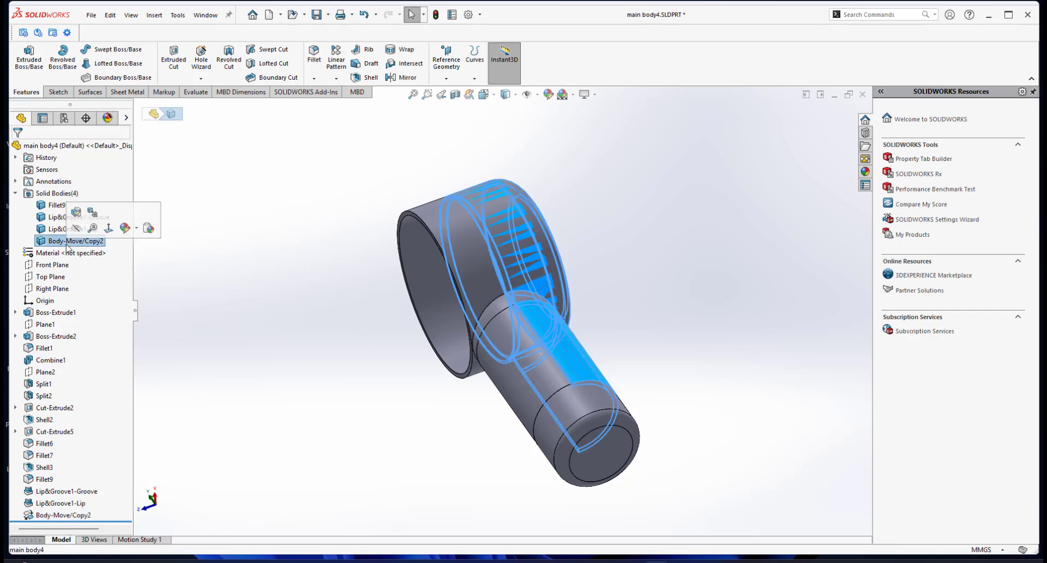
{"action": "right_click", "coordinate": [66, 244]}
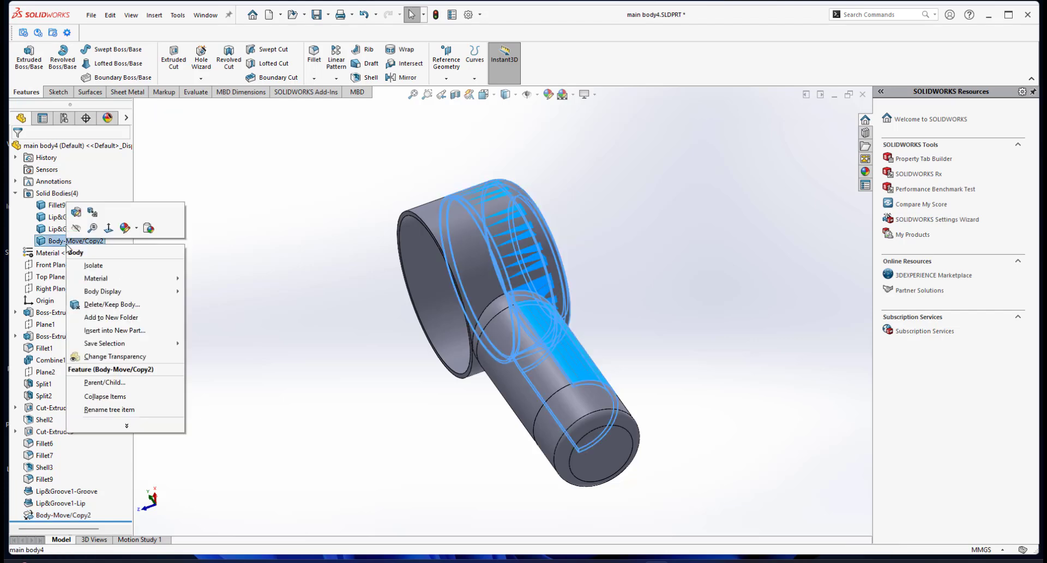
{"action": "left_click", "coordinate": [104, 266]}
Orbit and zoom around the isolated copied body to examine its split half shape.
{"action": "scroll", "coordinate": [540, 359], "scroll_direction": "up", "scroll_amount": 2}
{"action": "scroll", "coordinate": [540, 359], "scroll_direction": "down", "scroll_amount": 3}
{"action": "middle_click_drag", "start_coordinate": [540, 358], "coordinate": [524, 280]}
{"action": "scroll", "coordinate": [524, 280], "scroll_direction": "down", "scroll_amount": 1}
{"action": "scroll", "coordinate": [524, 280], "scroll_direction": "down", "scroll_amount": 2}
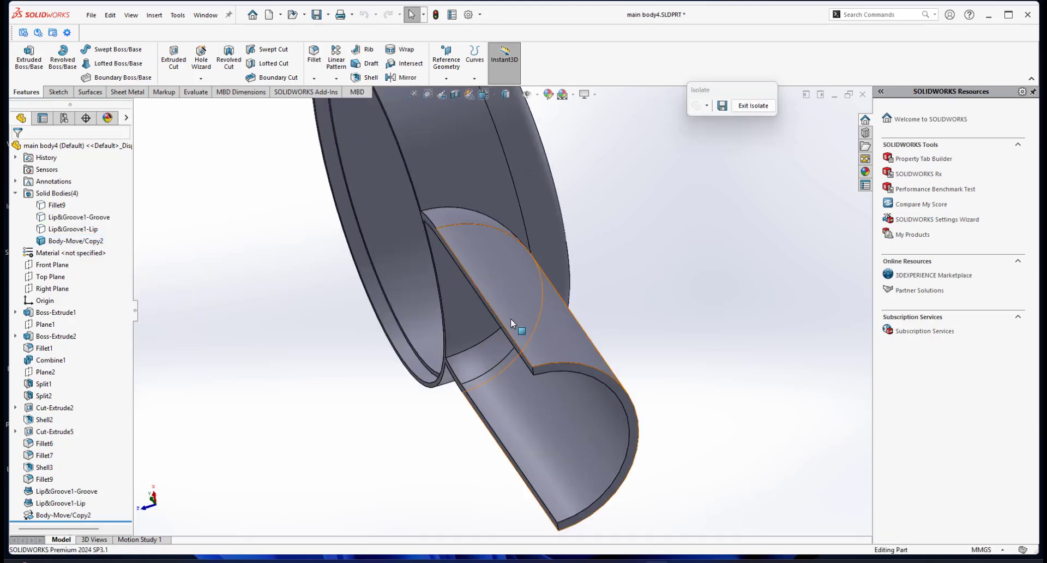
{"action": "scroll", "coordinate": [511, 319], "scroll_direction": "down", "scroll_amount": 1}
{"action": "middle_click_drag", "start_coordinate": [449, 338], "coordinate": [531, 320]}
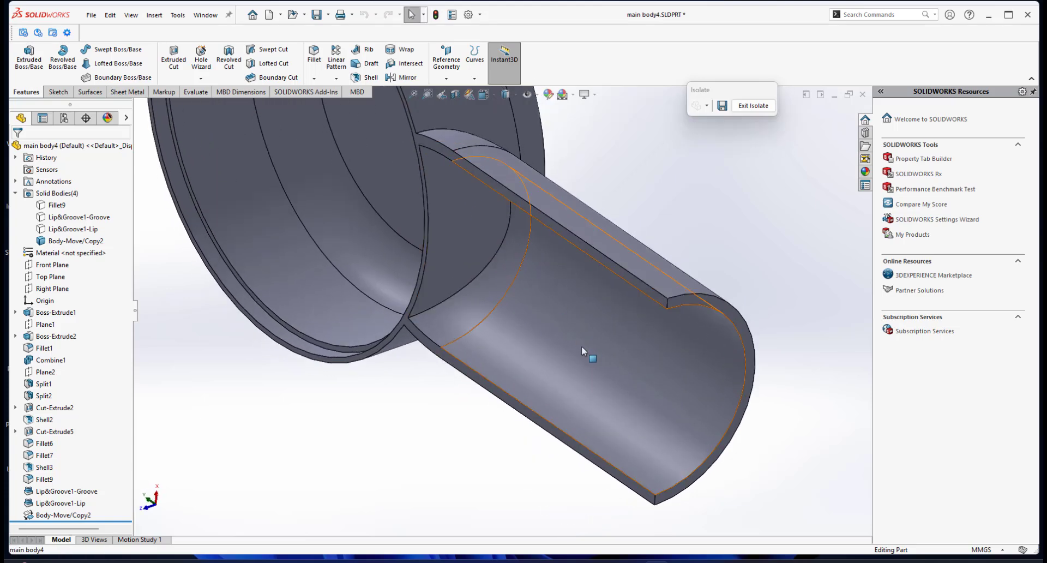
{"action": "middle_click_drag", "start_coordinate": [584, 350], "coordinate": [556, 285]}
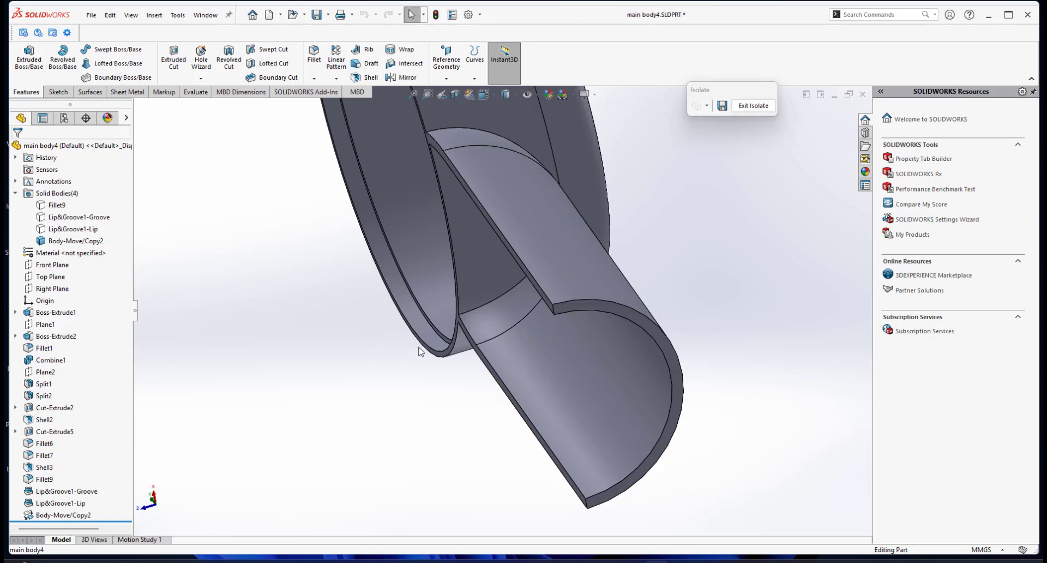
{"action": "scroll", "coordinate": [481, 355], "scroll_direction": "up", "scroll_amount": 3}
{"action": "middle_click_drag", "start_coordinate": [496, 308], "coordinate": [577, 253]}
{"action": "scroll", "coordinate": [484, 264], "scroll_direction": "down", "scroll_amount": 3}
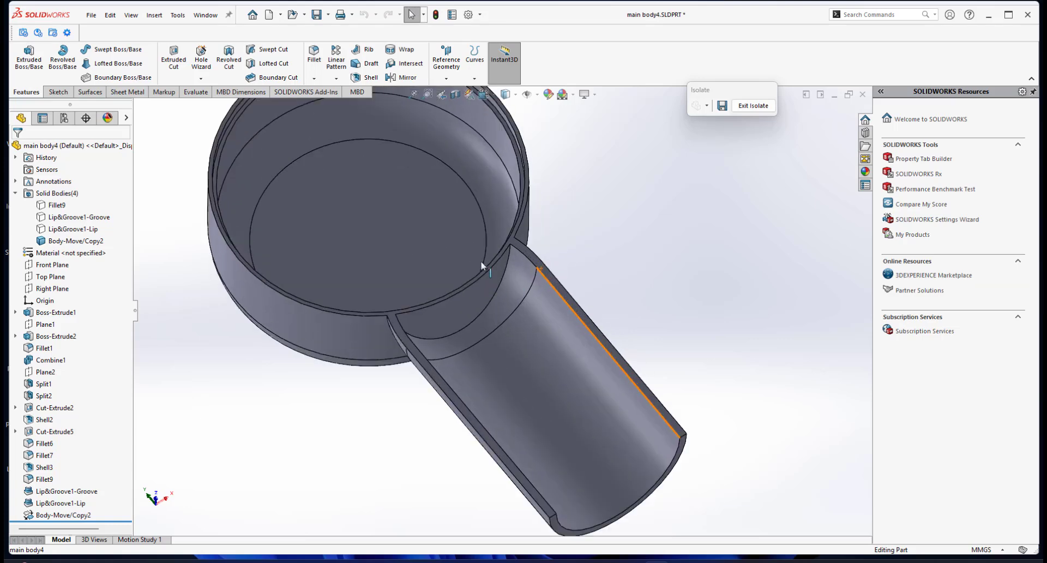
Start a new sketch on the copied body's flat split face.
{"action": "left_click", "coordinate": [534, 256]}
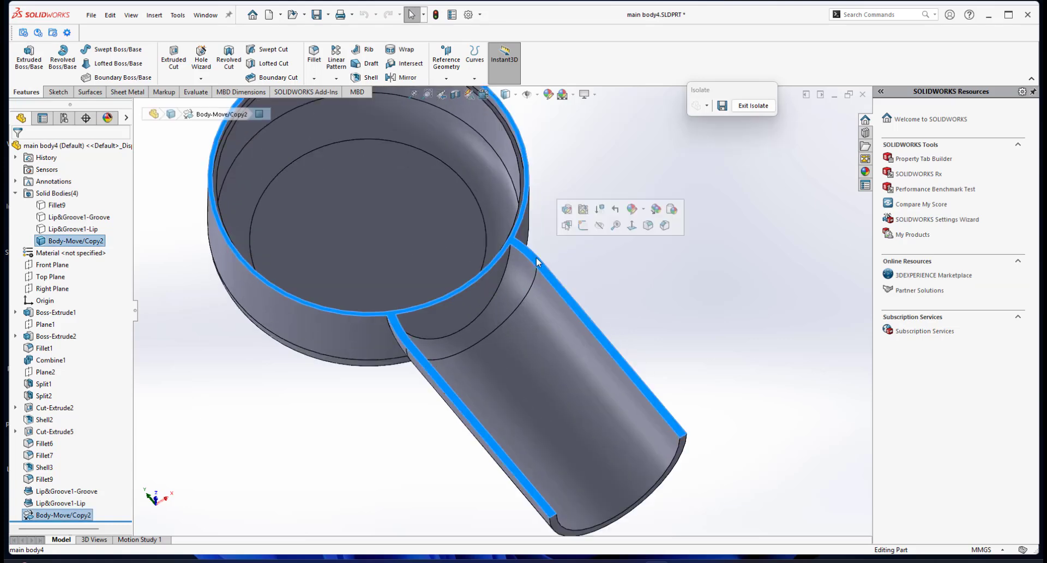
{"action": "left_click", "coordinate": [581, 232]}
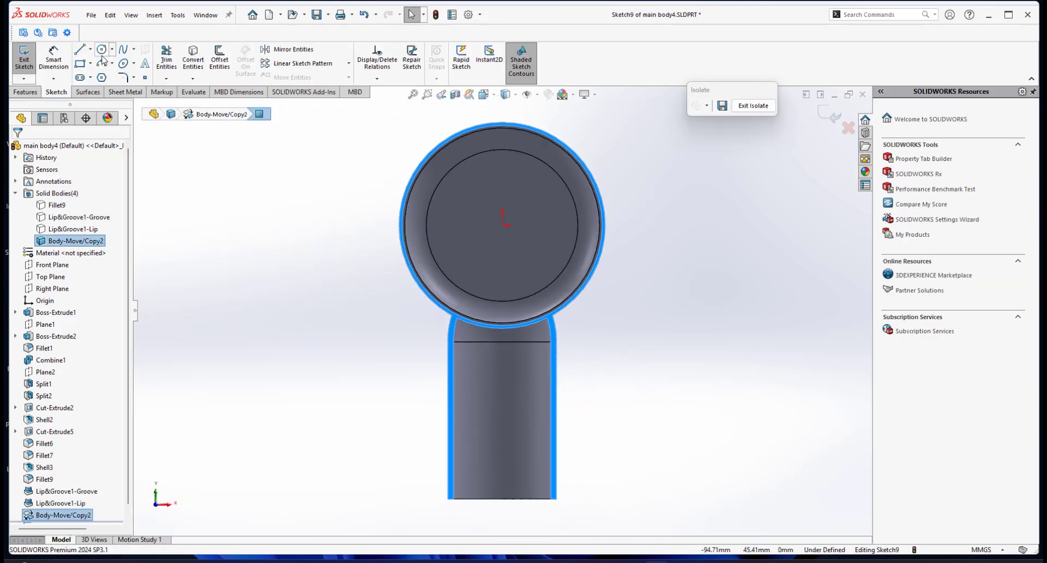
Sketch a circle centred on the origin with a radius of about 43 mm on the split face.
{"action": "left_click", "coordinate": [101, 50]}
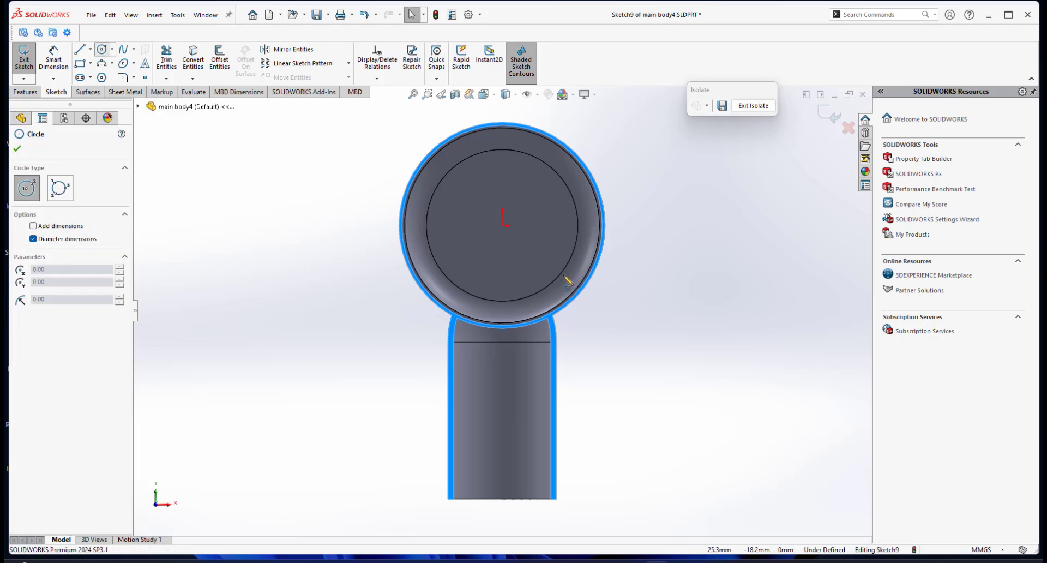
{"action": "left_click", "coordinate": [502, 225]}
{"action": "left_click", "coordinate": [609, 276]}
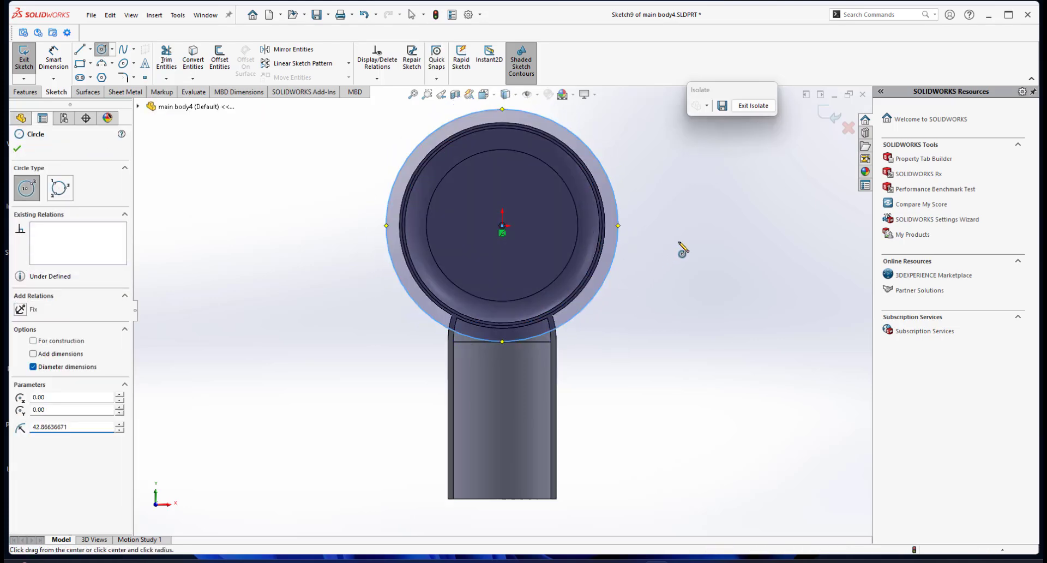
Dimension the gap between the new circle and the body's outer round edge as 2 mm.
{"action": "right_click", "coordinate": [679, 242]}
{"action": "left_click", "coordinate": [770, 226]}
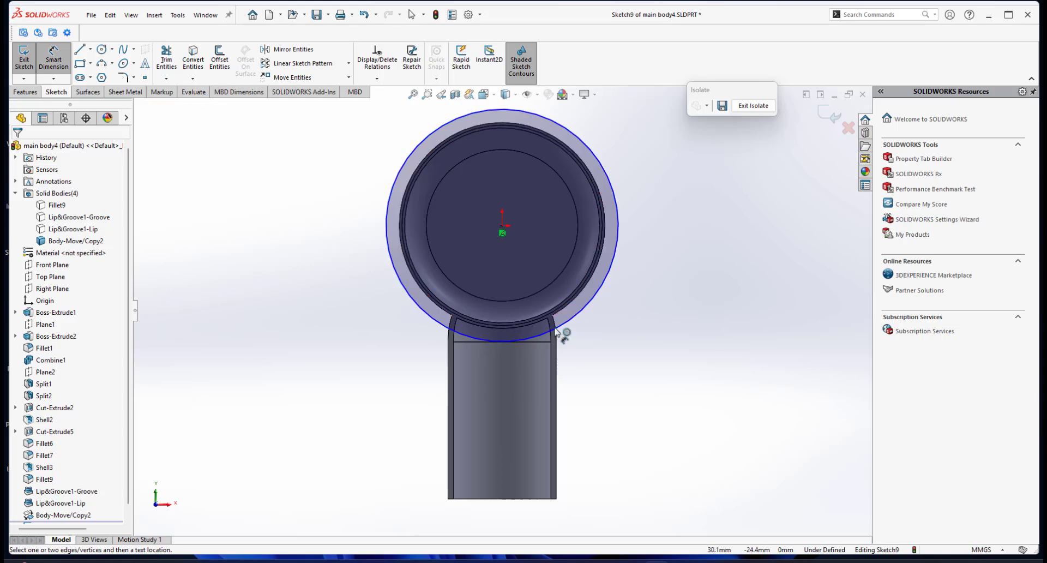
{"action": "scroll", "coordinate": [556, 331], "scroll_direction": "down", "scroll_amount": 3}
{"action": "left_click", "coordinate": [561, 313]}
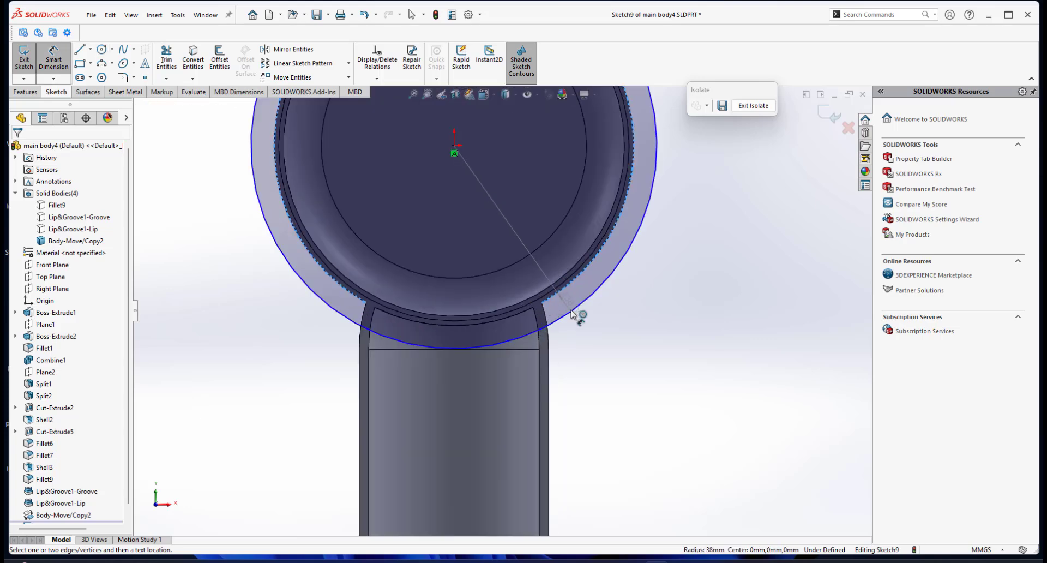
{"action": "left_click", "coordinate": [572, 317]}
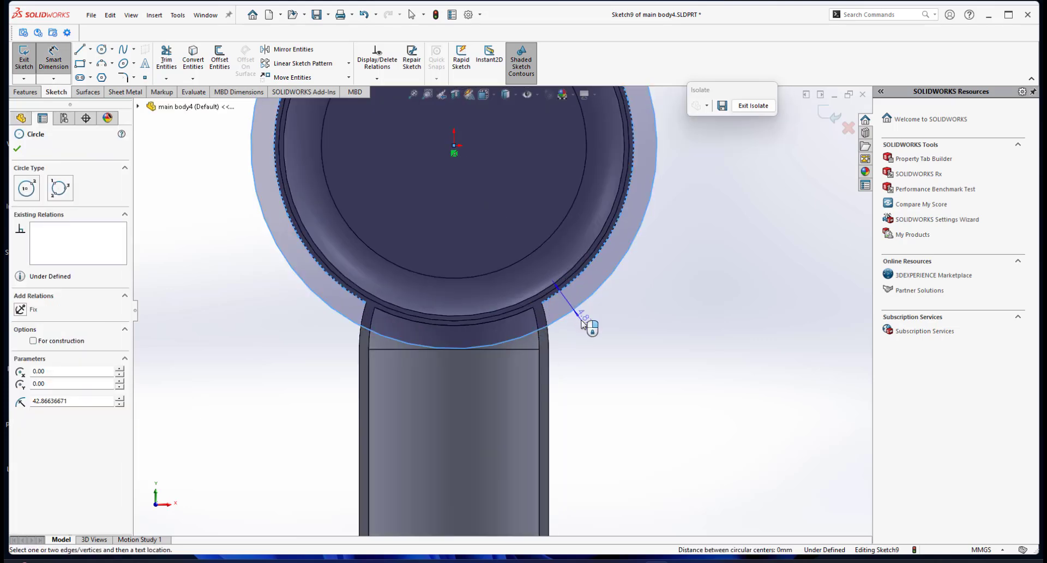
{"action": "left_click", "coordinate": [613, 339]}
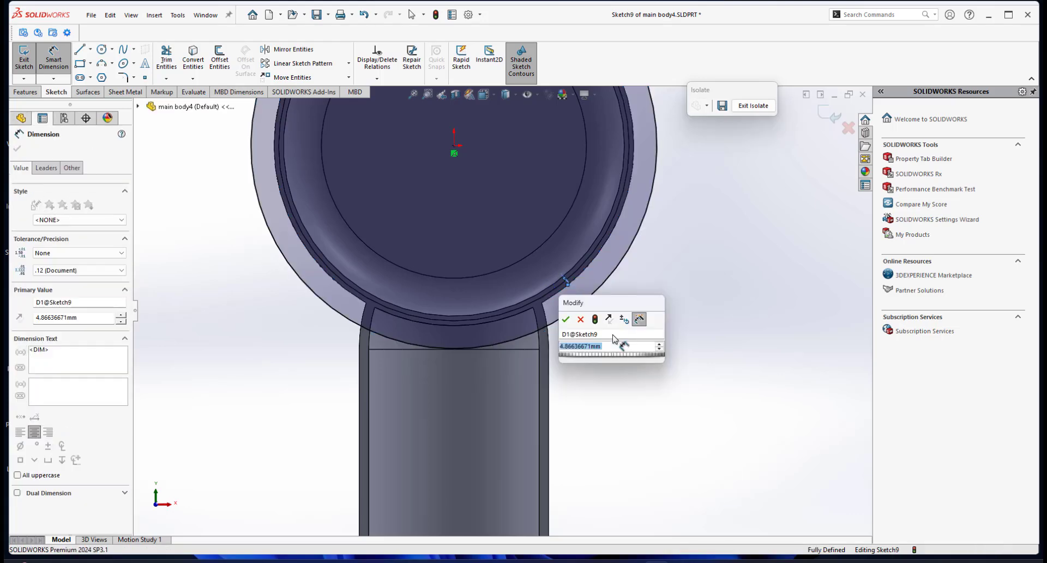
{"action": "type", "text": "2"}
{"action": "key", "text": "Return"}
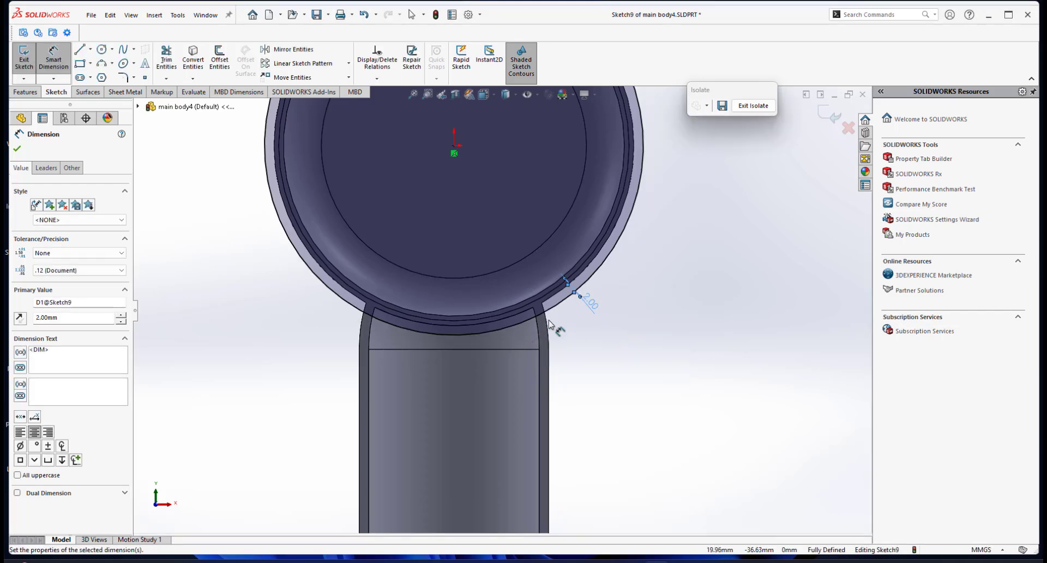
Cut-extrude the circle sketch Through All to remove the round head from the copied body.
{"action": "scroll", "coordinate": [526, 332], "scroll_direction": "up", "scroll_amount": 2}
{"action": "middle_click_drag", "start_coordinate": [524, 332], "coordinate": [577, 272]}
{"action": "scroll", "coordinate": [525, 282], "scroll_direction": "down", "scroll_amount": 3}
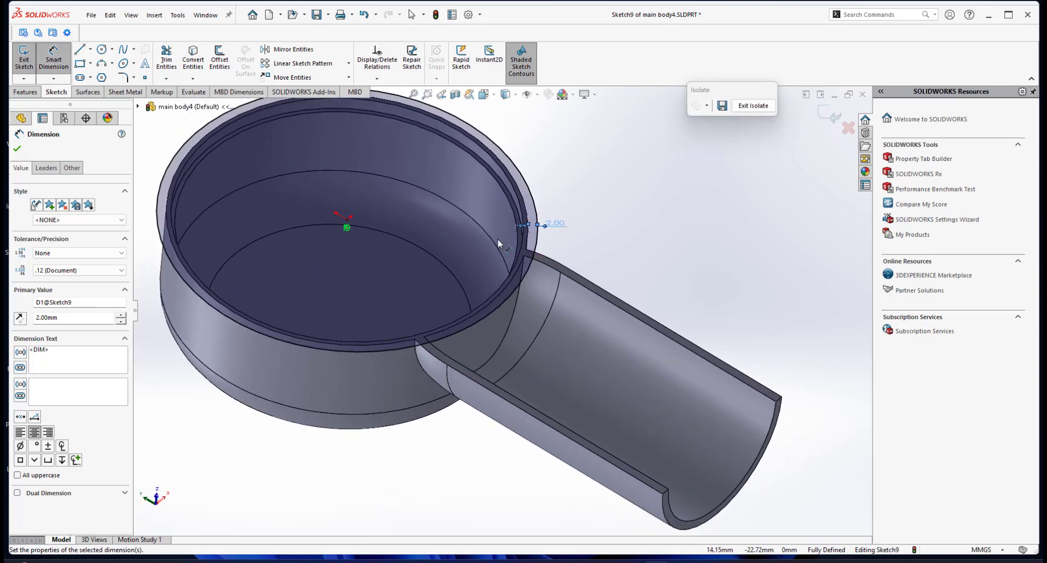
{"action": "scroll", "coordinate": [509, 283], "scroll_direction": "down", "scroll_amount": 3}
{"action": "middle_click_drag", "start_coordinate": [507, 281], "coordinate": [537, 280]}
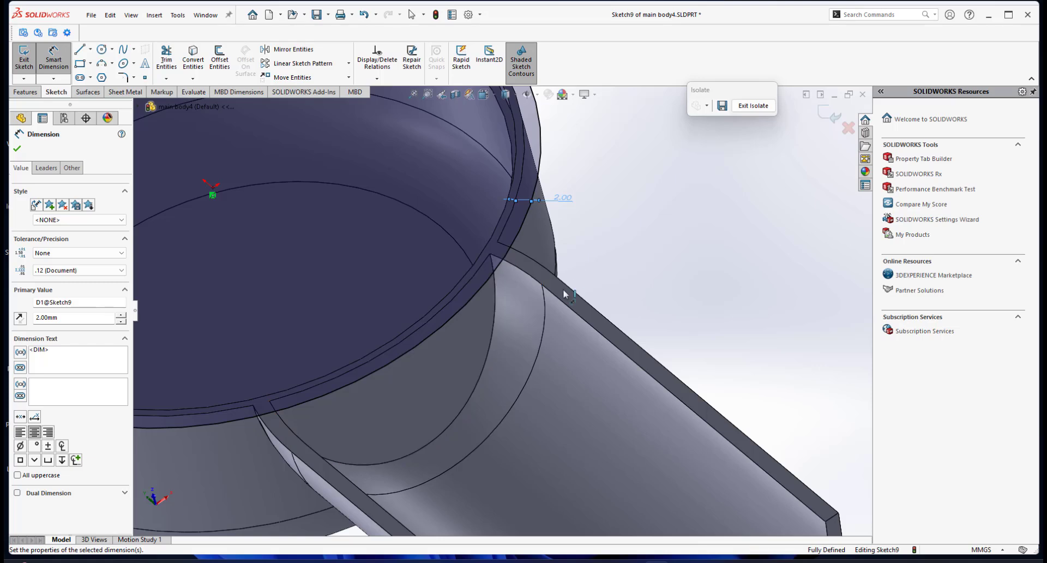
{"action": "scroll", "coordinate": [407, 378], "scroll_direction": "up", "scroll_amount": 2}
{"action": "middle_click_drag", "start_coordinate": [405, 377], "coordinate": [465, 263]}
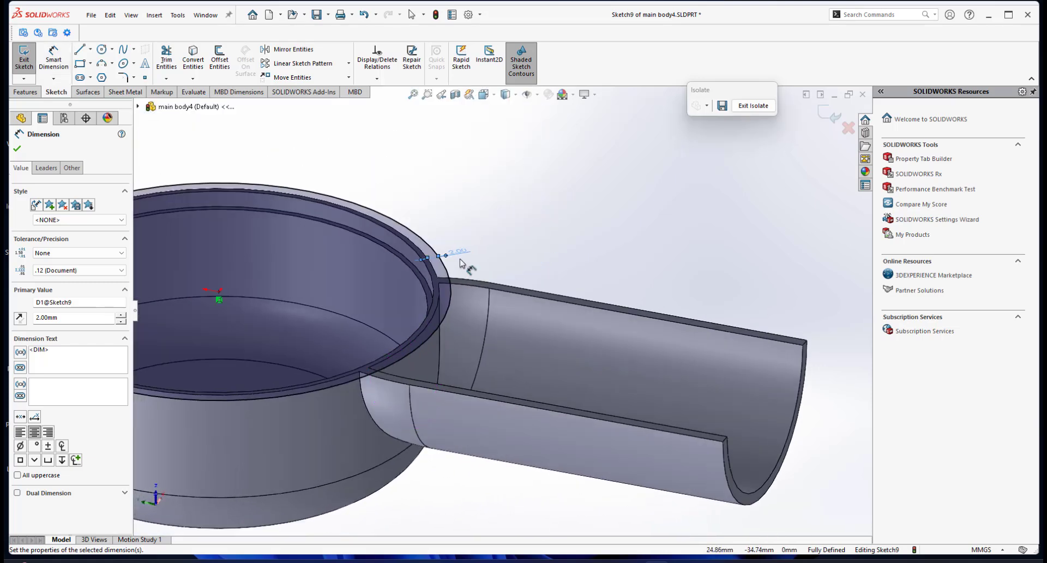
{"action": "scroll", "coordinate": [469, 321], "scroll_direction": "up", "scroll_amount": 4}
{"action": "middle_click_drag", "start_coordinate": [469, 325], "coordinate": [478, 353]}
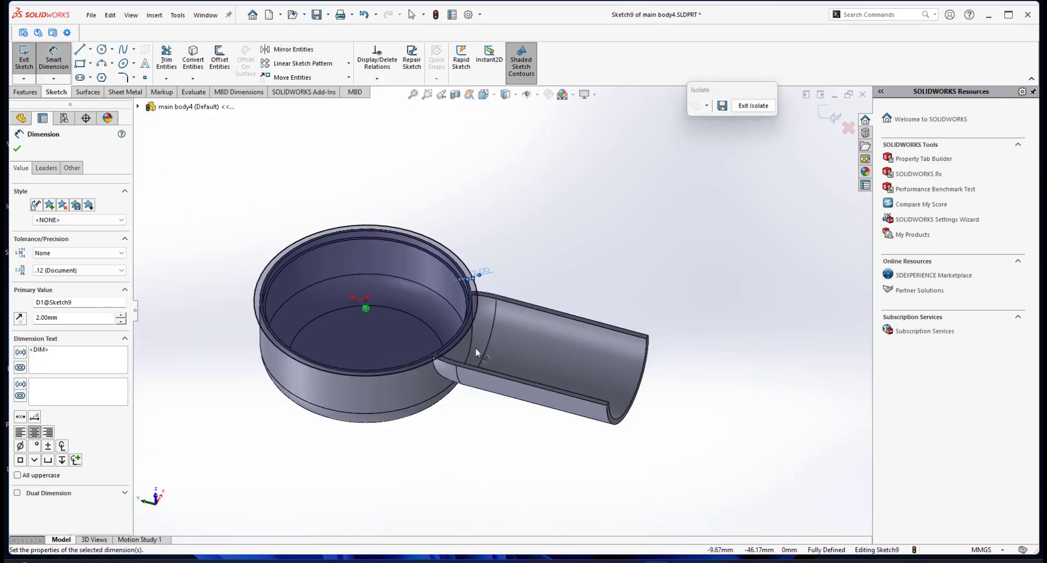
{"action": "scroll", "coordinate": [479, 352], "scroll_direction": "up", "scroll_amount": 1}
{"action": "left_click", "coordinate": [24, 91]}
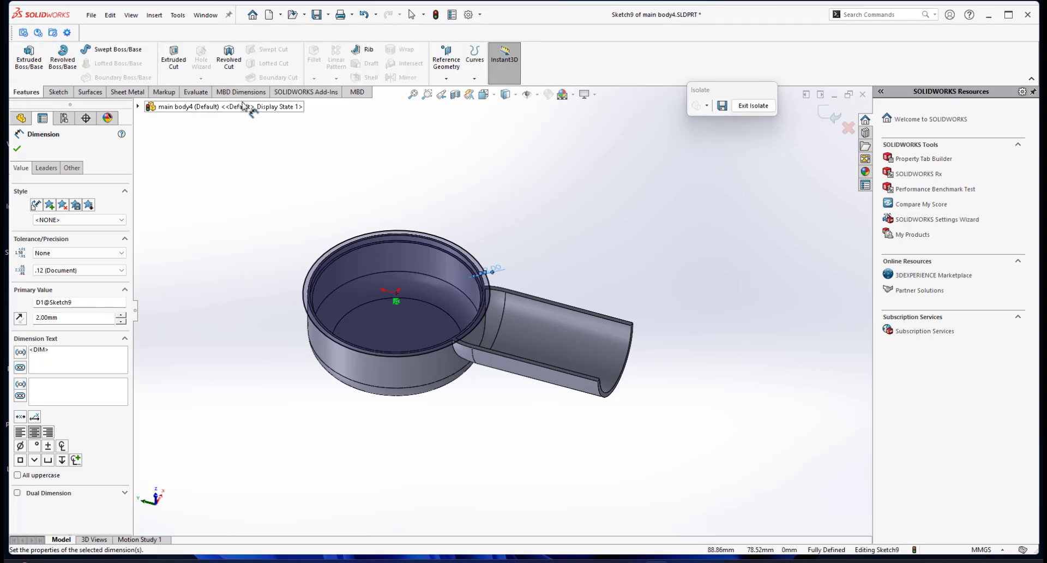
{"action": "left_click", "coordinate": [173, 56]}
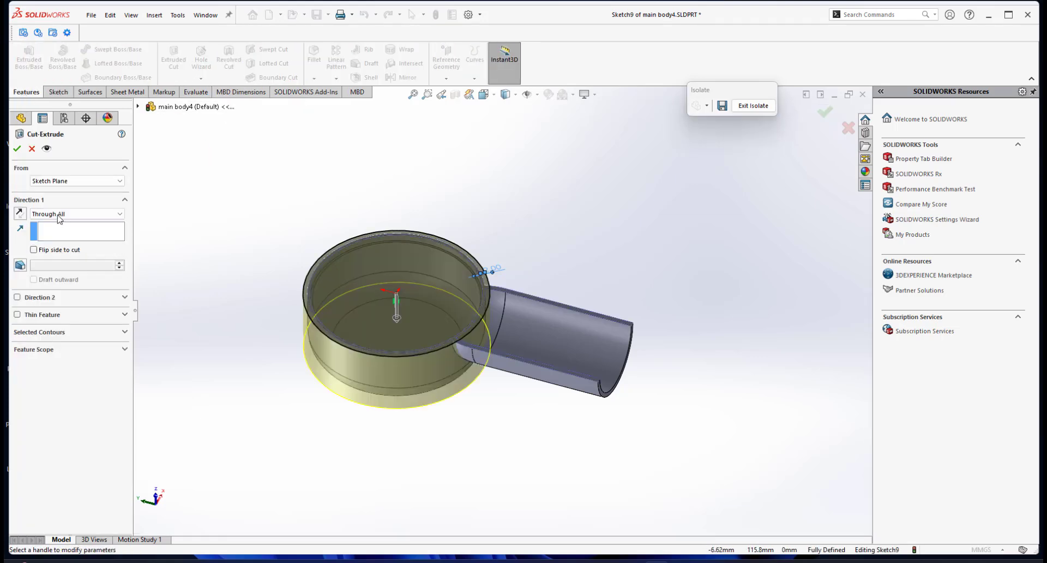
{"action": "left_click", "coordinate": [17, 149]}
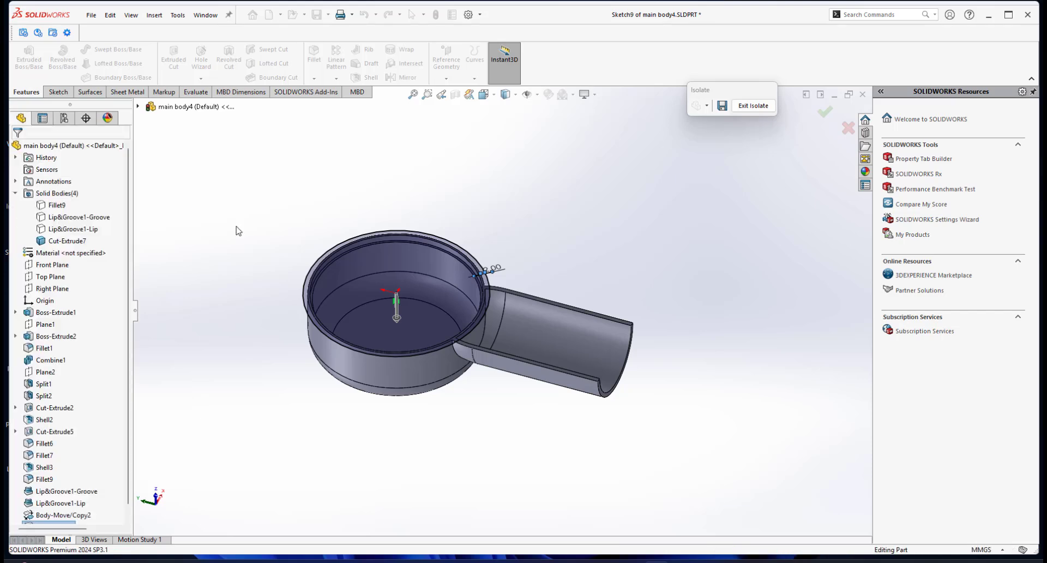
Orbit and zoom around the remaining handle body to examine its shape after the cut.
{"action": "mouse_move", "coordinate": [526, 311]}
{"action": "middle_mouse_down"}
{"action": "mouse_move", "coordinate": [511, 326]}
{"action": "mouse_move", "coordinate": [534, 297]}
{"action": "mouse_move", "coordinate": [473, 249]}
{"action": "mouse_move", "coordinate": [504, 290]}
{"action": "mouse_move", "coordinate": [511, 333]}
{"action": "middle_mouse_up"}
{"action": "scroll", "coordinate": [511, 326], "scroll_direction": "down", "scroll_amount": 3}
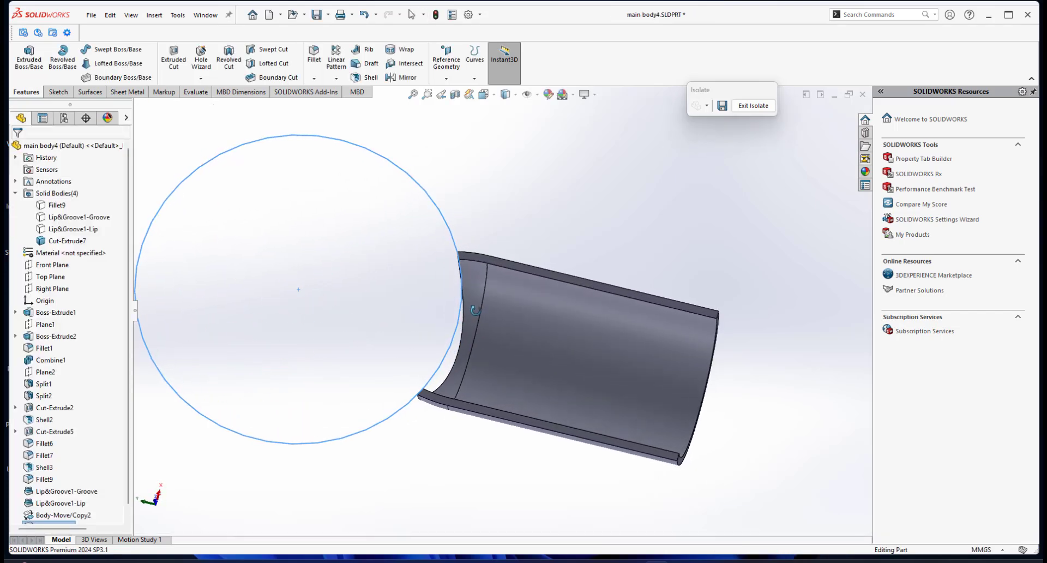
{"action": "scroll", "coordinate": [458, 240], "scroll_direction": "down", "scroll_amount": 3}
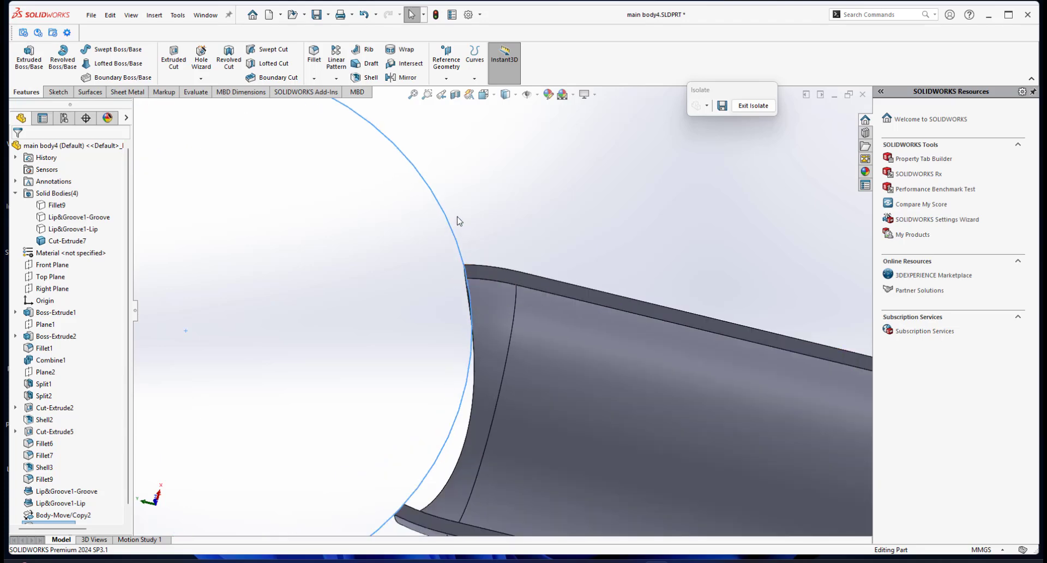
{"action": "scroll", "coordinate": [487, 290], "scroll_direction": "up", "scroll_amount": 3}
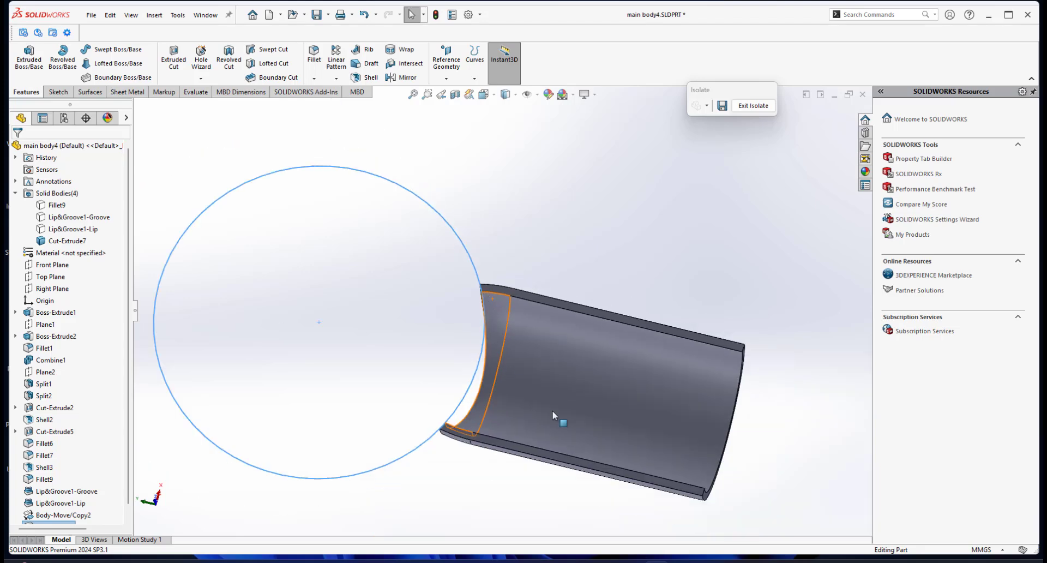
{"action": "mouse_move", "coordinate": [486, 290]}
{"action": "middle_mouse_down"}
{"action": "mouse_move", "coordinate": [549, 360]}
{"action": "mouse_move", "coordinate": [564, 304]}
{"action": "mouse_move", "coordinate": [556, 434]}
{"action": "mouse_move", "coordinate": [561, 401]}
{"action": "mouse_move", "coordinate": [533, 367]}
{"action": "mouse_move", "coordinate": [545, 366]}
{"action": "mouse_move", "coordinate": [534, 306]}
{"action": "mouse_move", "coordinate": [532, 317]}
{"action": "mouse_move", "coordinate": [553, 289]}
{"action": "mouse_move", "coordinate": [603, 267]}
{"action": "mouse_move", "coordinate": [556, 327]}
{"action": "mouse_move", "coordinate": [565, 276]}
{"action": "mouse_move", "coordinate": [442, 319]}
{"action": "middle_mouse_up"}
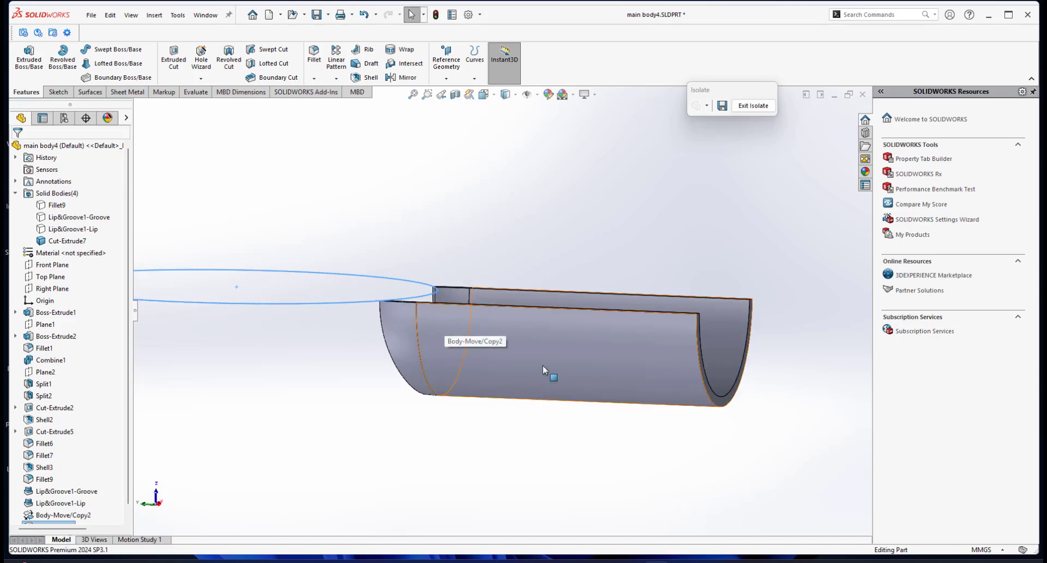
{"action": "mouse_move", "coordinate": [542, 364]}
{"action": "middle_mouse_down"}
{"action": "mouse_move", "coordinate": [551, 365]}
{"action": "mouse_move", "coordinate": [519, 369]}
{"action": "mouse_move", "coordinate": [540, 292]}
{"action": "middle_mouse_up"}
{"action": "scroll", "coordinate": [538, 289], "scroll_direction": "down", "scroll_amount": 1}
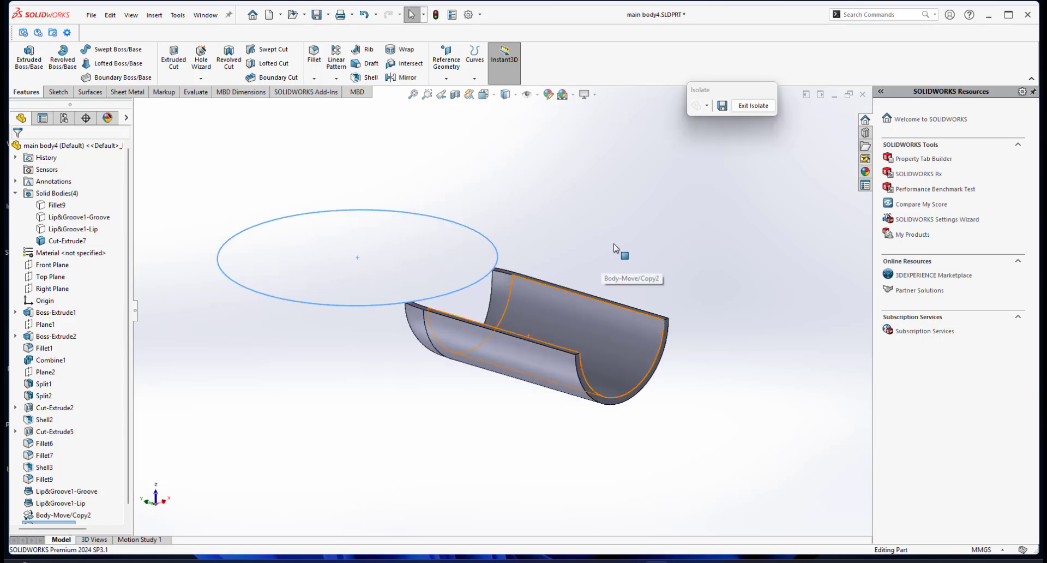
{"action": "left_click", "coordinate": [614, 245]}
{"action": "middle_click_drag", "start_coordinate": [614, 245], "coordinate": [606, 269]}
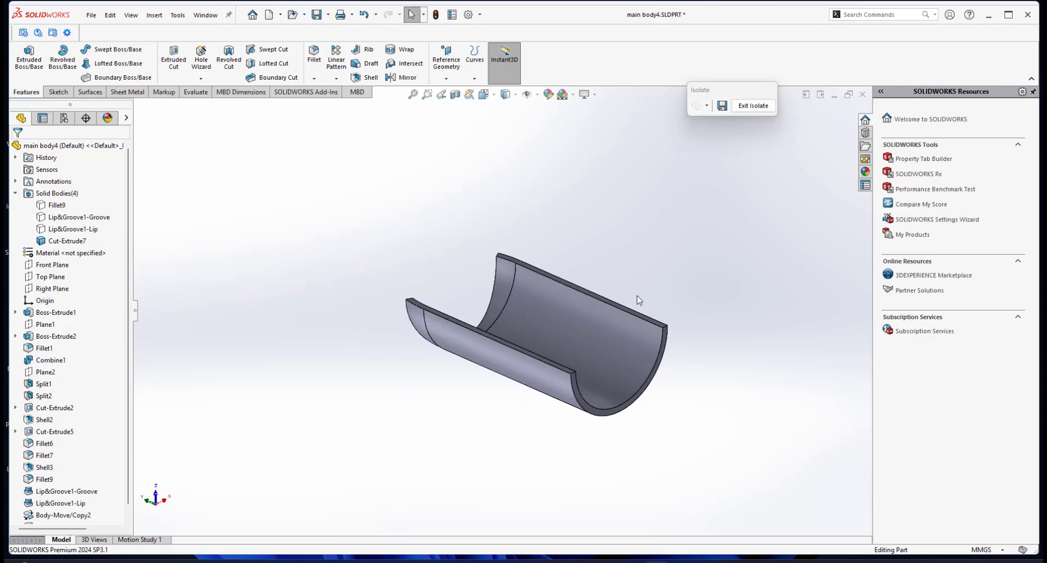
{"action": "scroll", "coordinate": [588, 293], "scroll_direction": "down", "scroll_amount": 3}
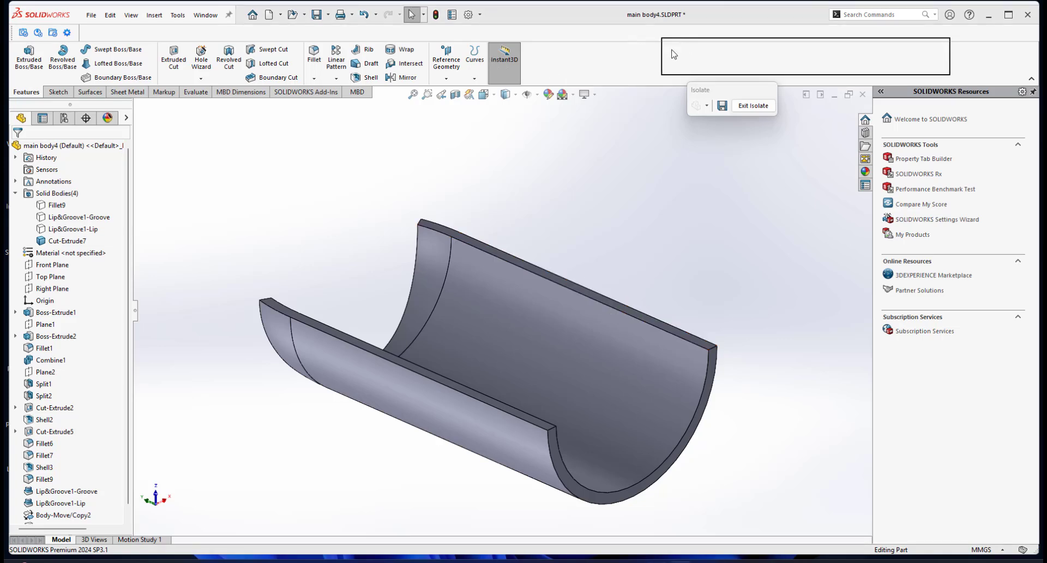
Create a reference plane offset 2 mm from the handle's flat top face, flipped into the body.
{"action": "left_click", "coordinate": [447, 79]}
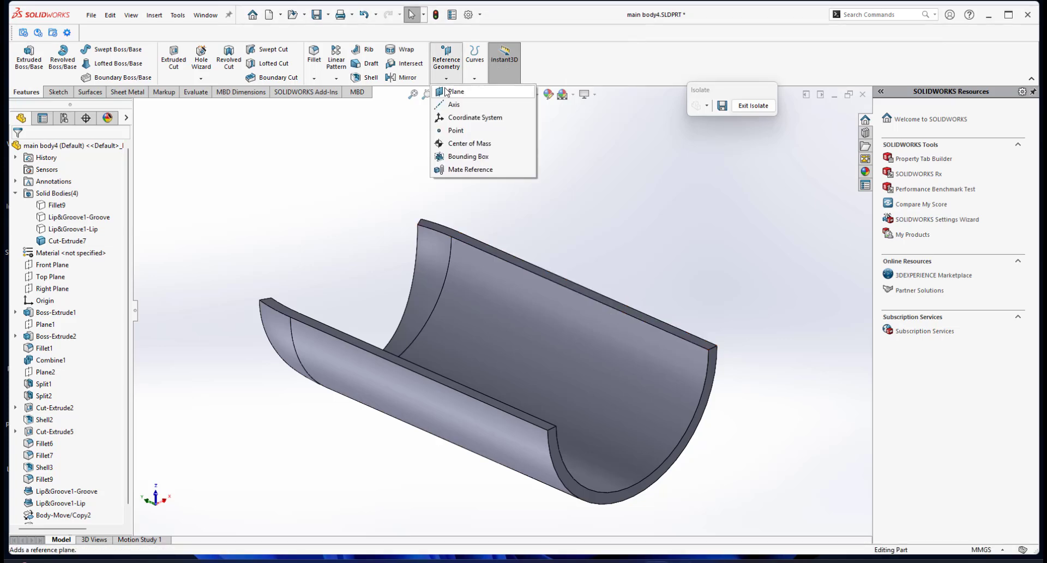
{"action": "left_click", "coordinate": [453, 91]}
{"action": "left_click", "coordinate": [487, 249]}
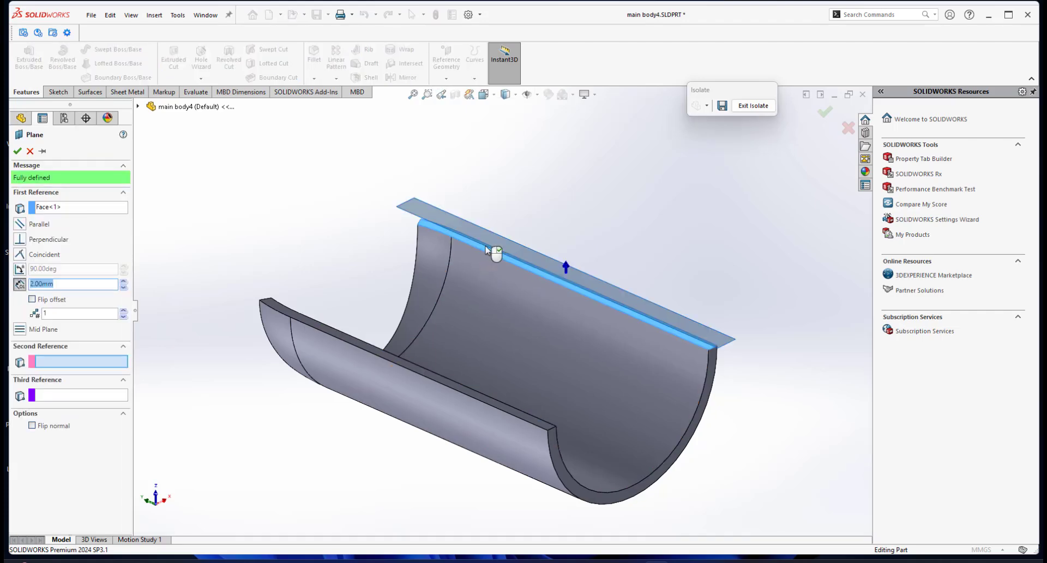
{"action": "scroll", "coordinate": [364, 341], "scroll_direction": "down", "scroll_amount": 1}
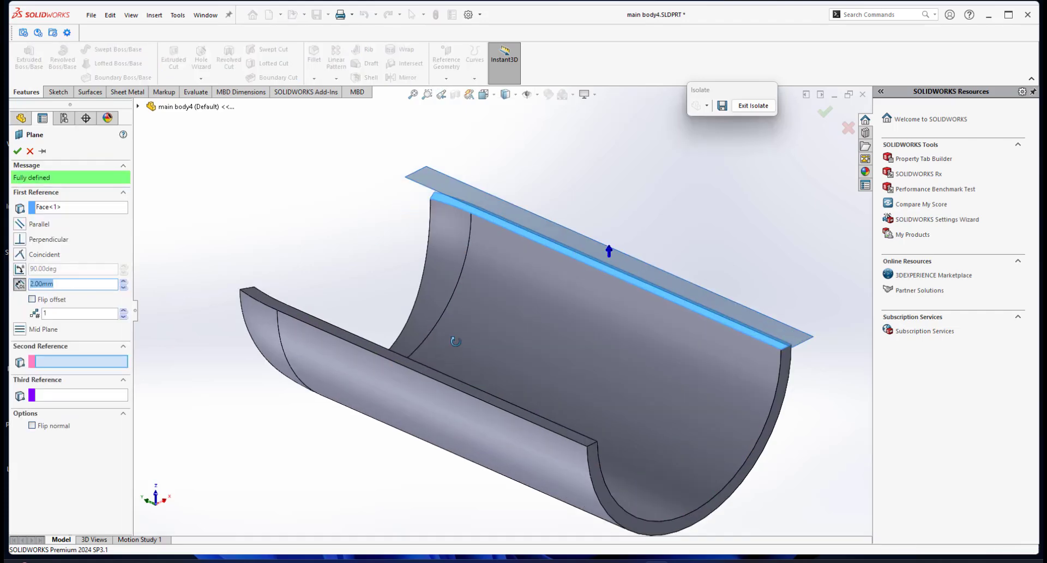
{"action": "middle_click_drag", "start_coordinate": [456, 343], "coordinate": [468, 303]}
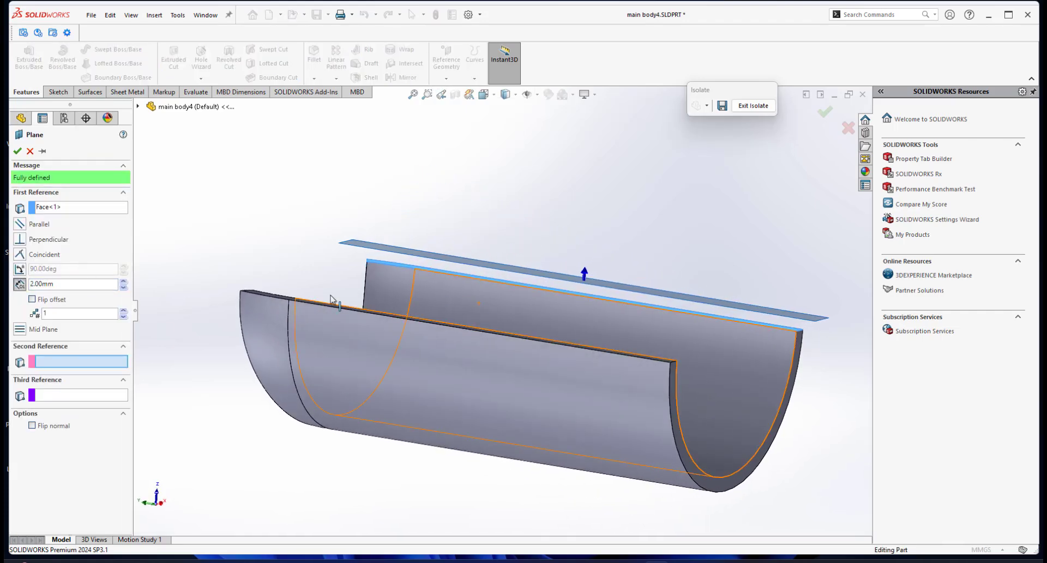
{"action": "double_click", "coordinate": [74, 284]}
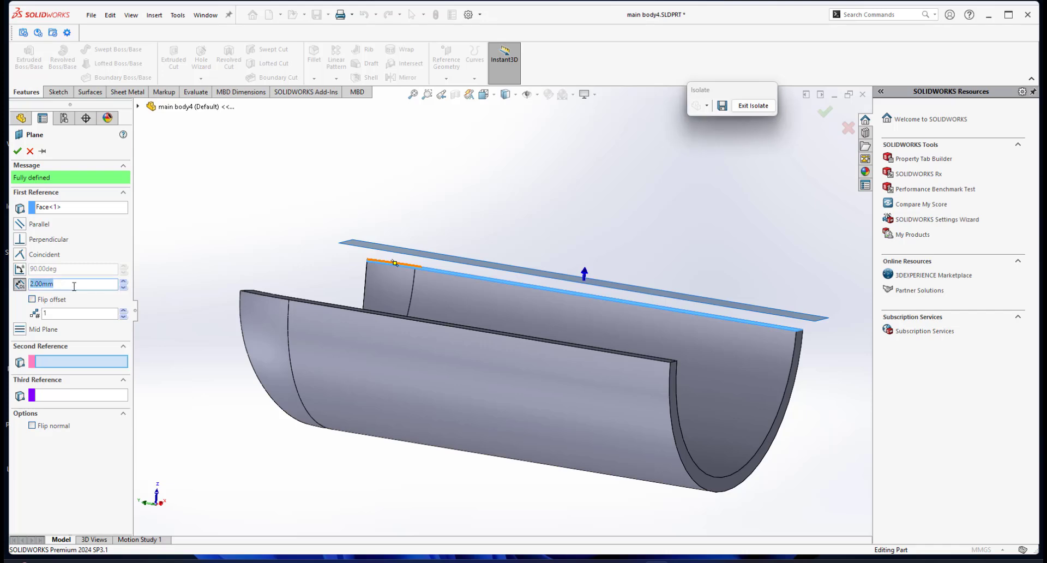
{"action": "left_click", "coordinate": [32, 299]}
{"action": "middle_click_drag", "start_coordinate": [480, 323], "coordinate": [563, 358]}
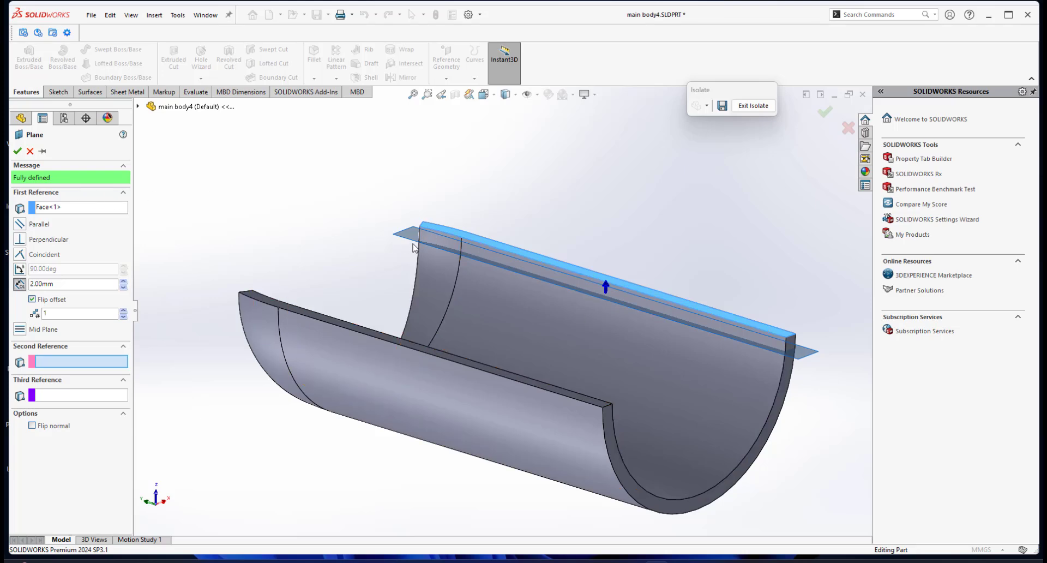
{"action": "scroll", "coordinate": [475, 288], "scroll_direction": "down", "scroll_amount": 3}
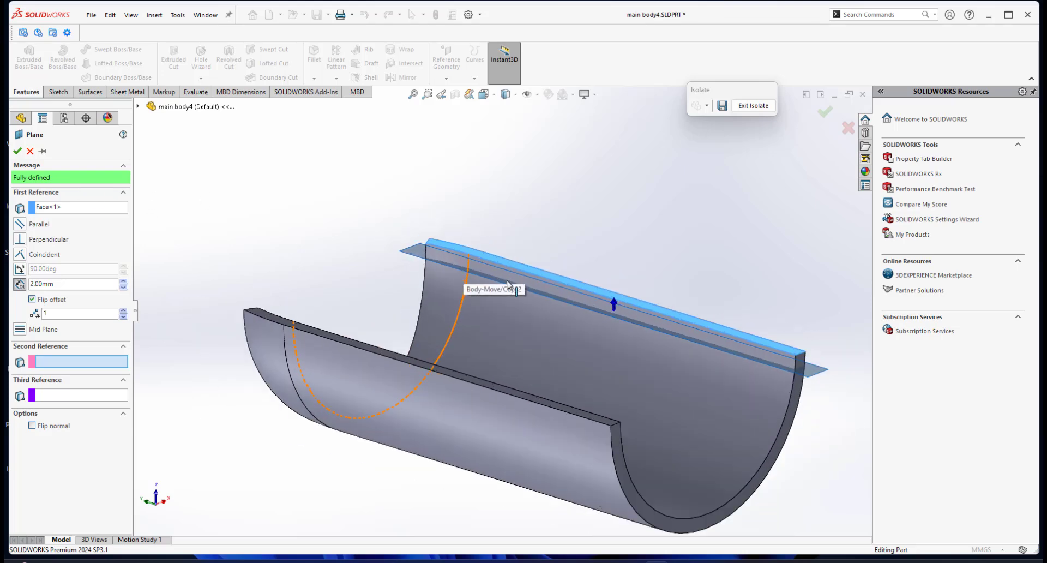
{"action": "scroll", "coordinate": [534, 308], "scroll_direction": "up", "scroll_amount": 5}
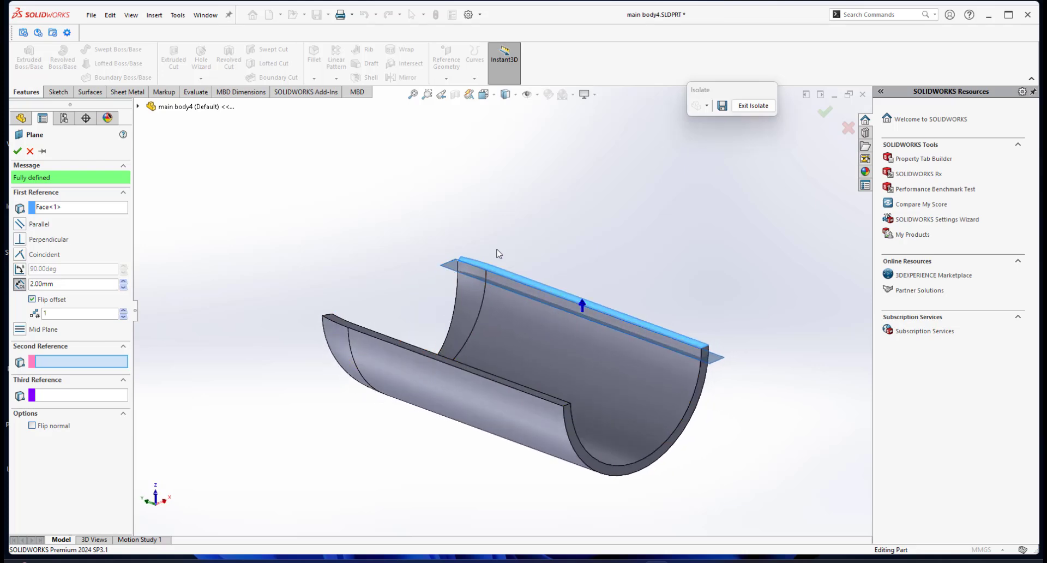
{"action": "middle_click_drag", "start_coordinate": [414, 339], "coordinate": [501, 362]}
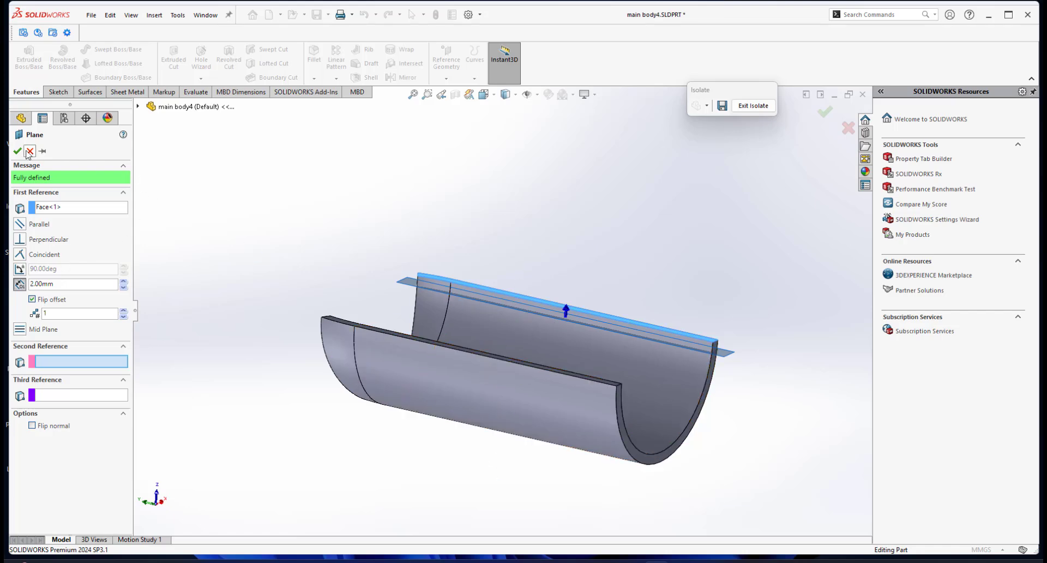
{"action": "left_click", "coordinate": [14, 154]}
Start a Split using Plane4 as the trim tool on the handle body and cut it into bodies.
{"action": "middle_click_drag", "start_coordinate": [583, 328], "coordinate": [559, 388]}
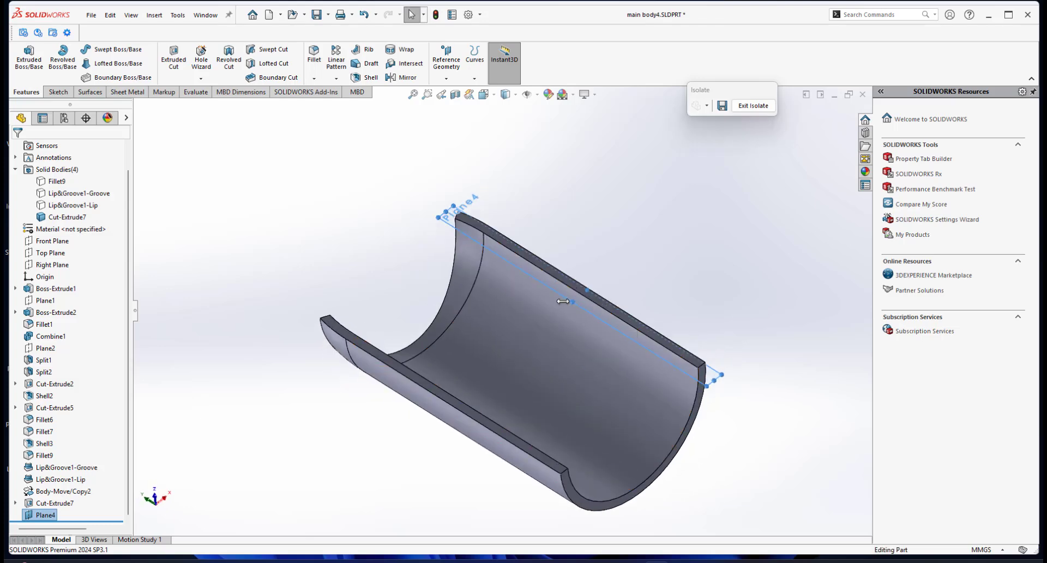
{"action": "left_click_drag", "start_coordinate": [563, 301], "coordinate": [392, 427]}
{"action": "middle_click_drag", "start_coordinate": [558, 420], "coordinate": [519, 335]}
{"action": "middle_click_drag", "start_coordinate": [521, 398], "coordinate": [497, 424]}
{"action": "left_click", "coordinate": [548, 236]}
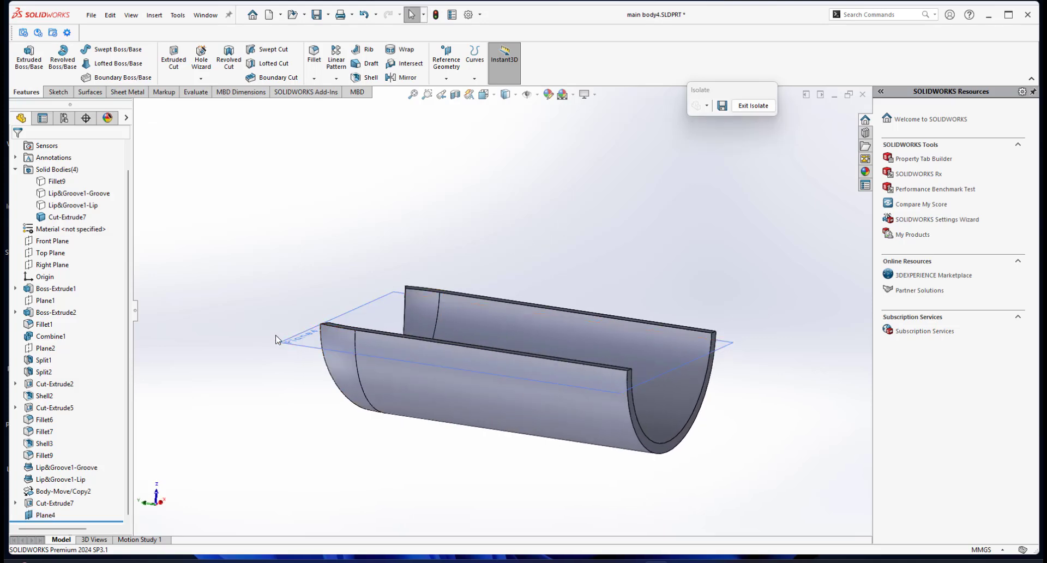
{"action": "left_click", "coordinate": [293, 349]}
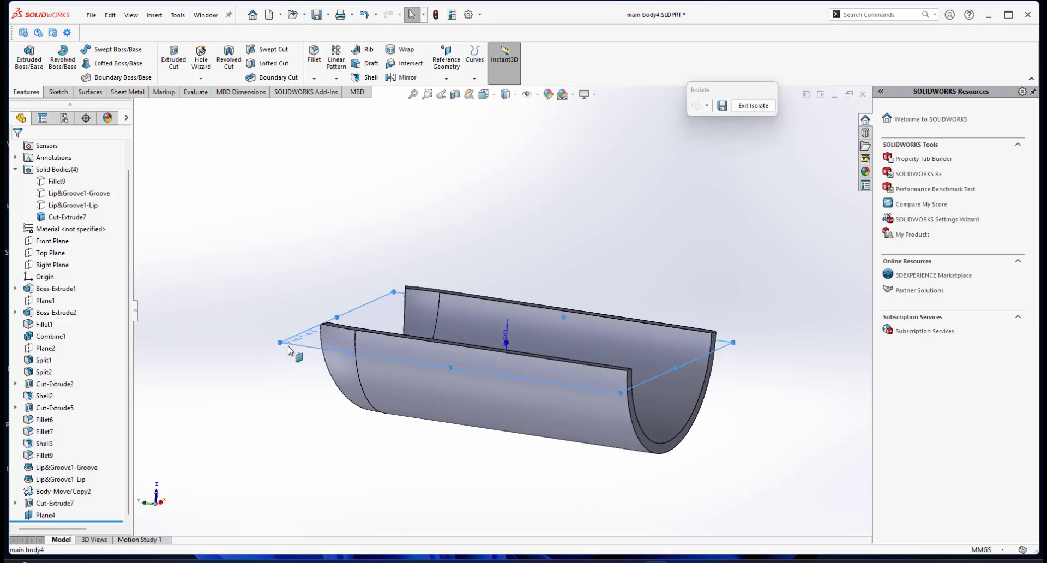
{"action": "left_click", "coordinate": [150, 18]}
{"action": "mouse_move", "coordinate": [180, 59]}
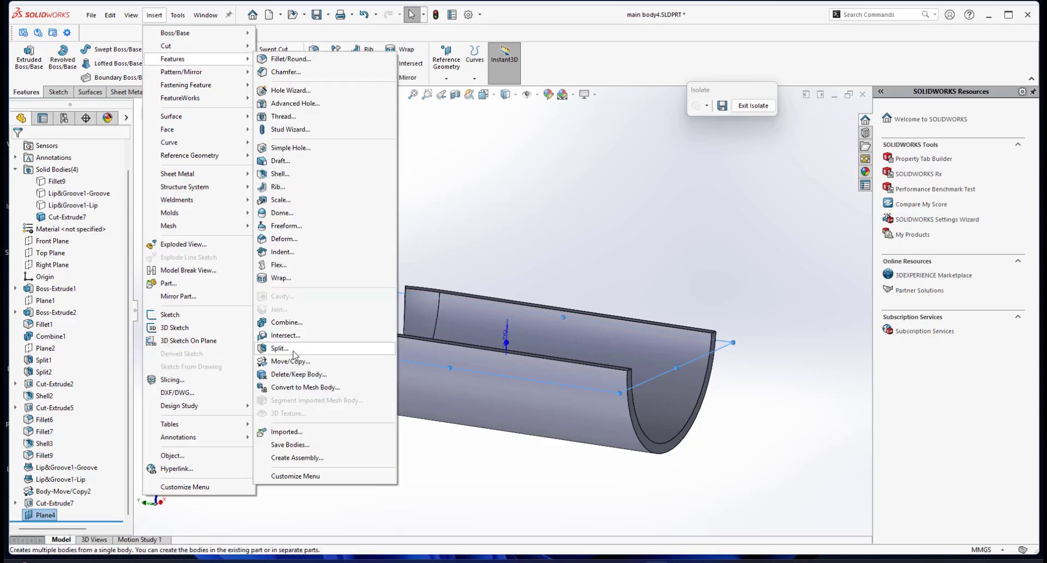
{"action": "left_click", "coordinate": [279, 348]}
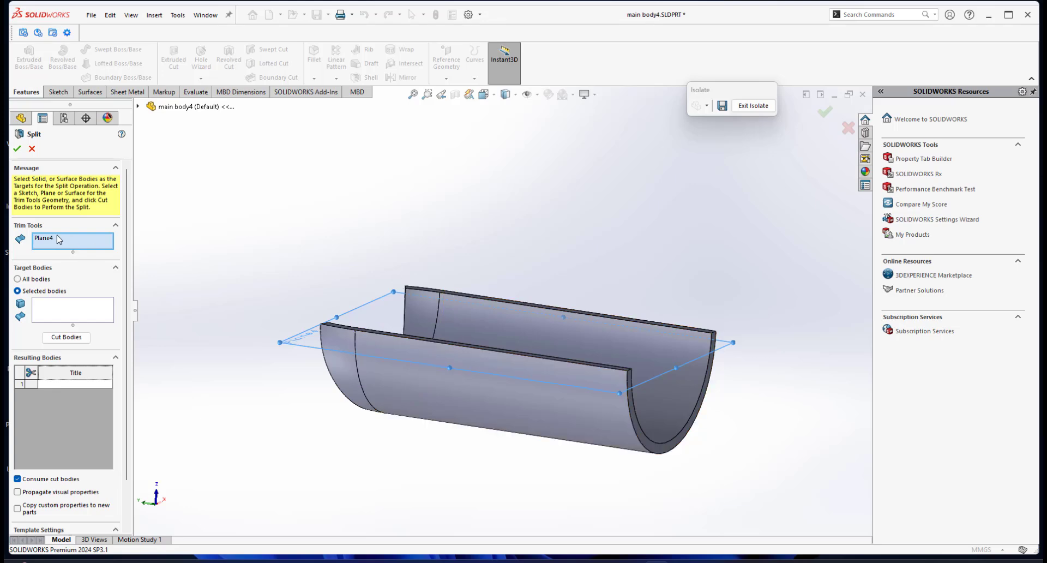
{"action": "left_click", "coordinate": [66, 337]}
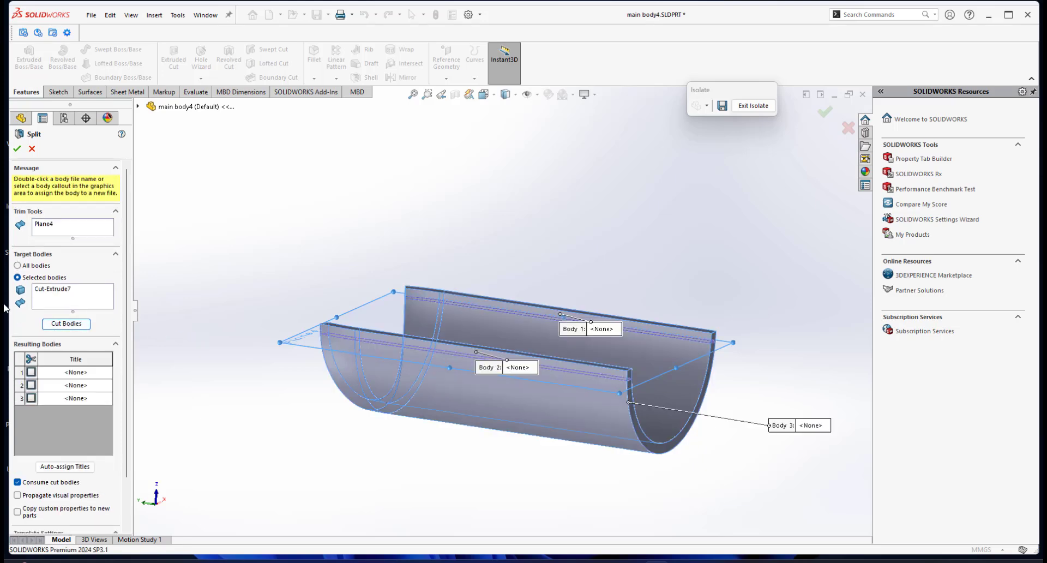
Mark the third resulting body and finish splitting the handle body along Plane4.
{"action": "mouse_move", "coordinate": [457, 359]}
{"action": "middle_mouse_down"}
{"action": "mouse_move", "coordinate": [460, 330]}
{"action": "mouse_move", "coordinate": [460, 347]}
{"action": "middle_mouse_up"}
{"action": "middle_click_drag", "start_coordinate": [368, 345], "coordinate": [376, 343]}
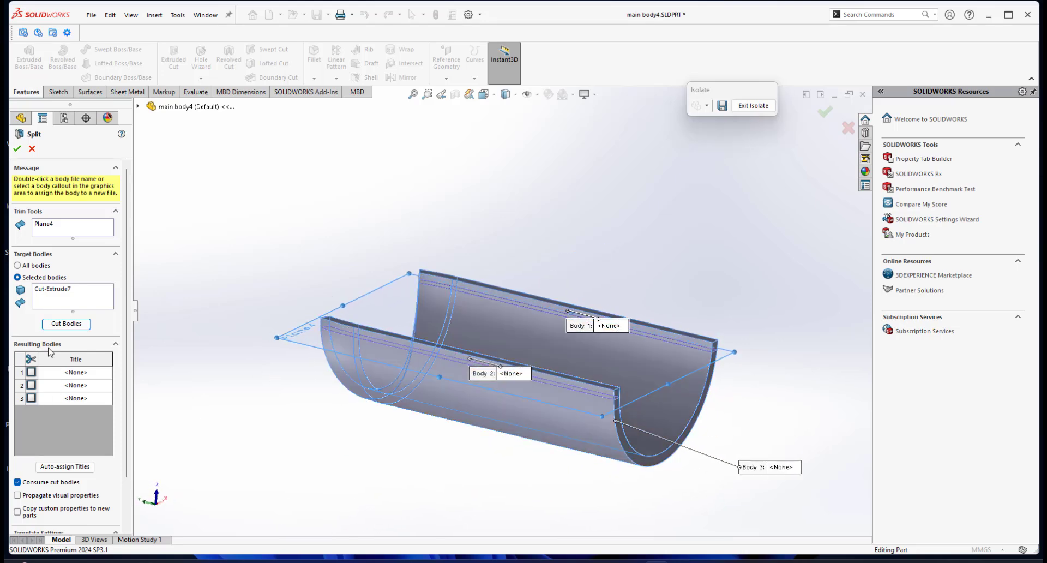
{"action": "left_click", "coordinate": [31, 373]}
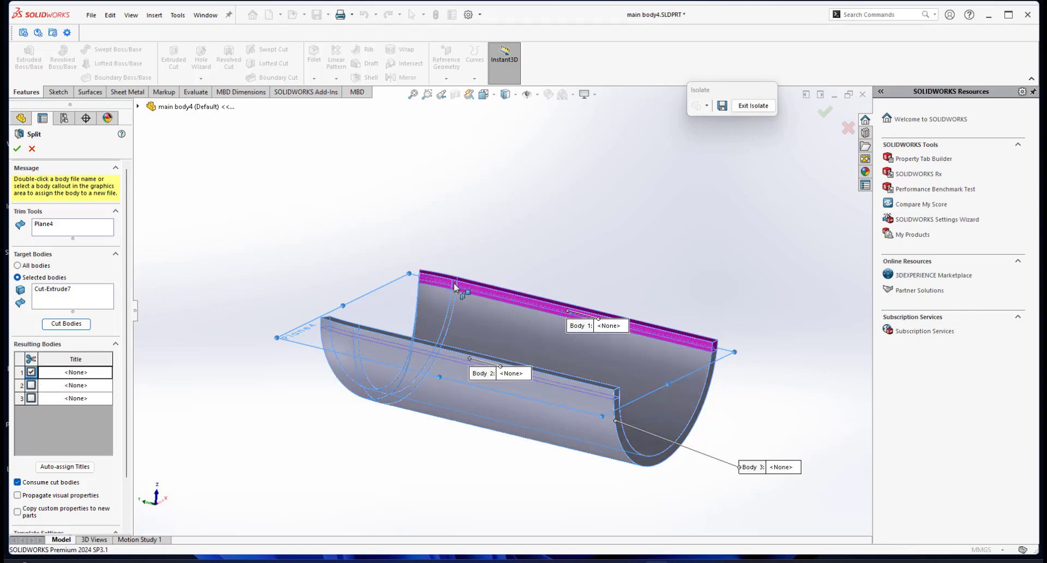
{"action": "left_click", "coordinate": [31, 385]}
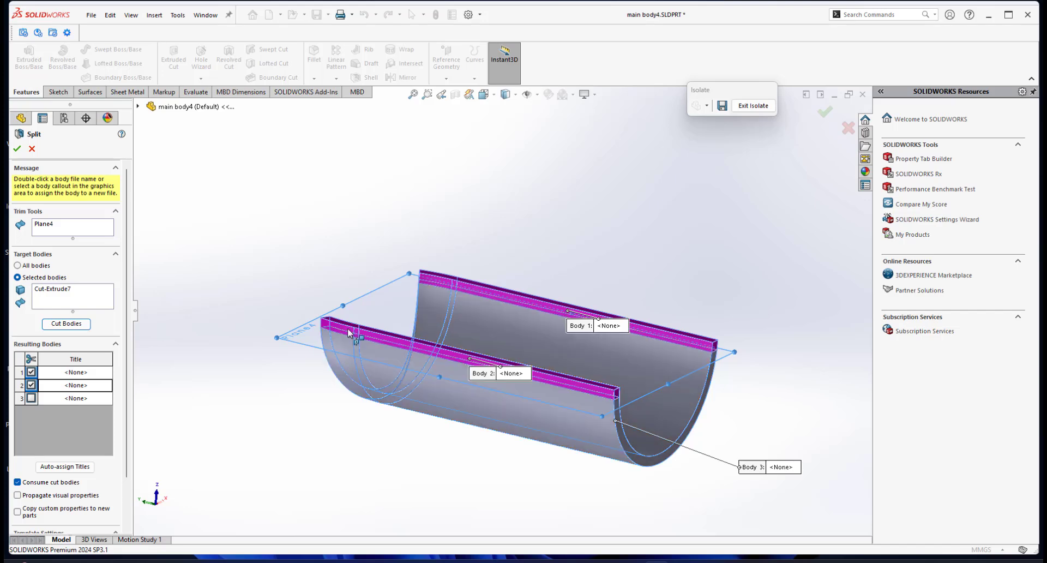
{"action": "left_click", "coordinate": [31, 385]}
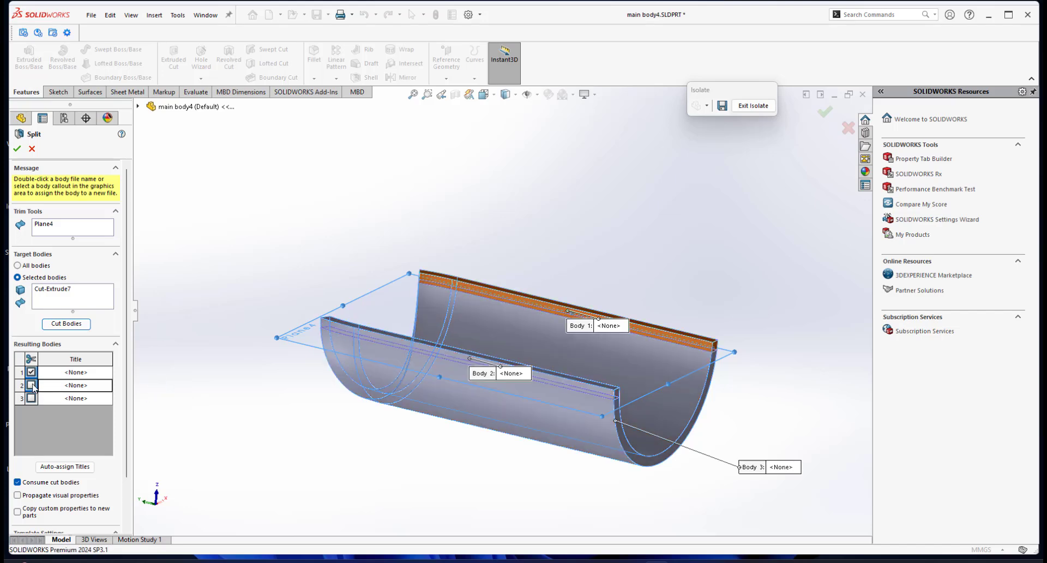
{"action": "left_click", "coordinate": [32, 372]}
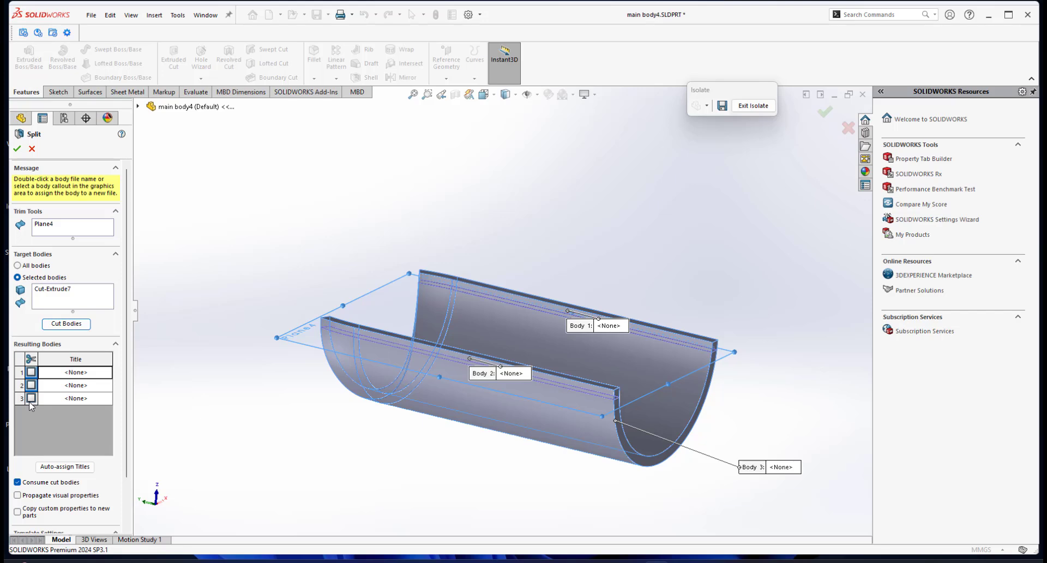
{"action": "left_click", "coordinate": [31, 398]}
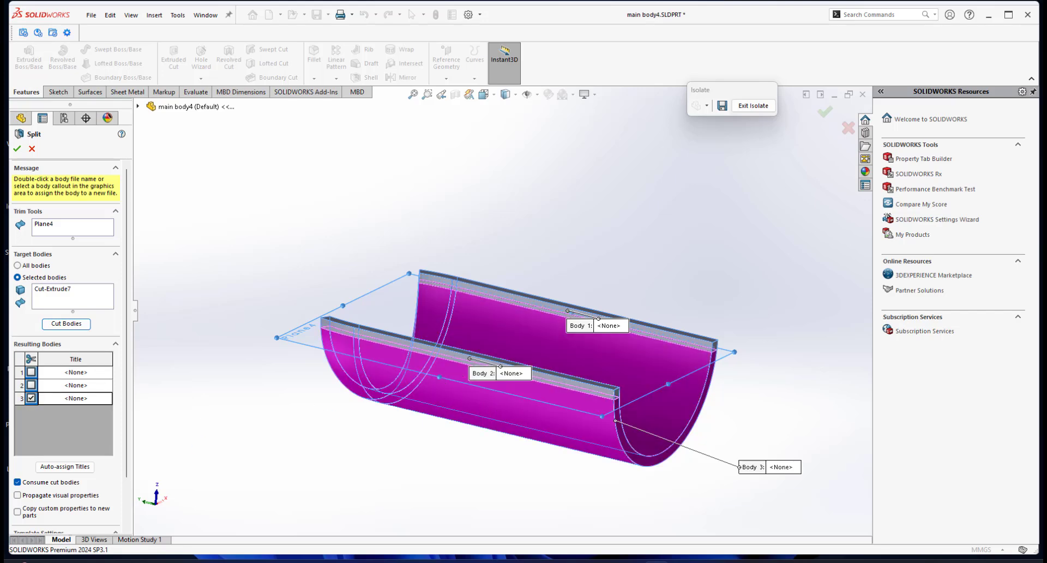
{"action": "left_click", "coordinate": [18, 482]}
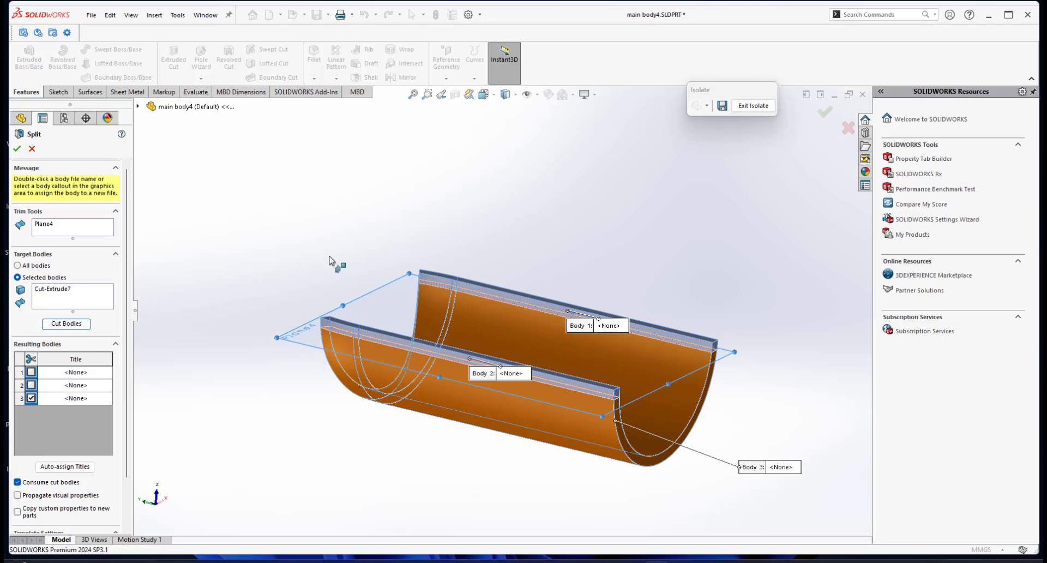
{"action": "left_click", "coordinate": [18, 148]}
Exit the isolated view to show all bodies of the part again.
{"action": "middle_click_drag", "start_coordinate": [344, 240], "coordinate": [440, 311]}
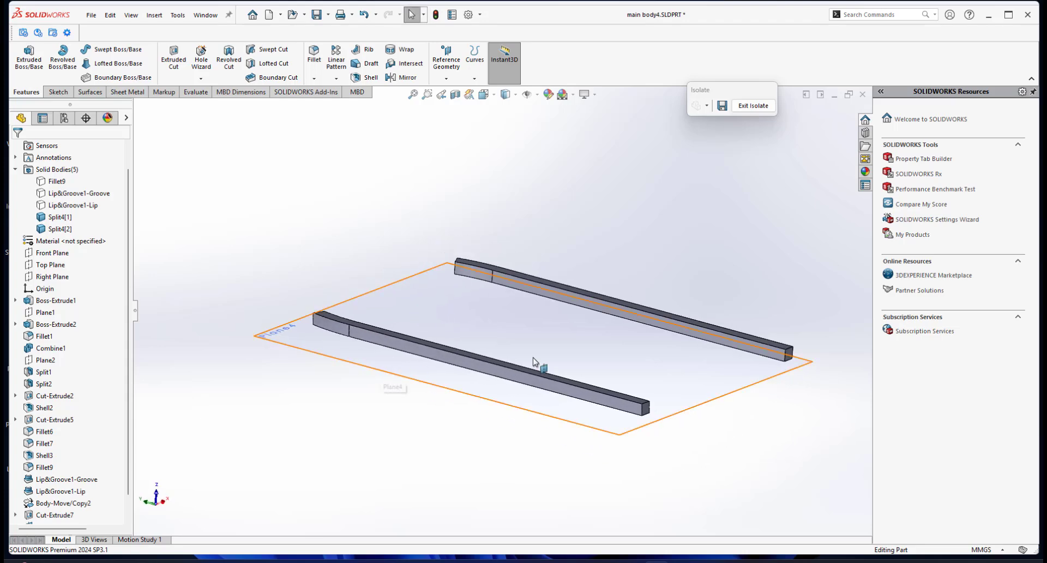
{"action": "scroll", "coordinate": [533, 361], "scroll_direction": "up", "scroll_amount": 2}
{"action": "left_click", "coordinate": [745, 105]}
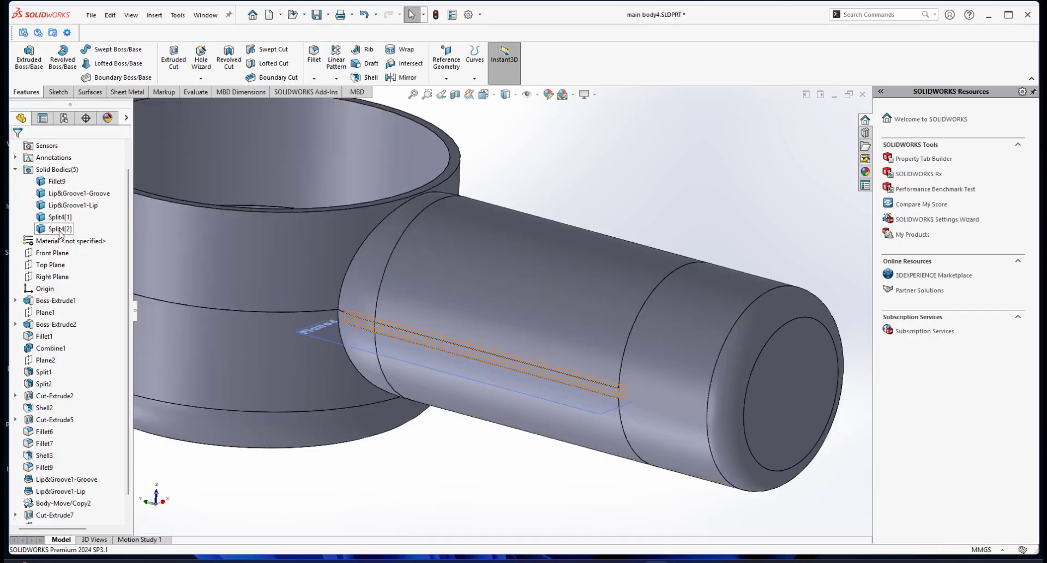
Highlight the Fillet9 and groove bodies to check them, and reset the view to isometric.
{"action": "left_click", "coordinate": [56, 182]}
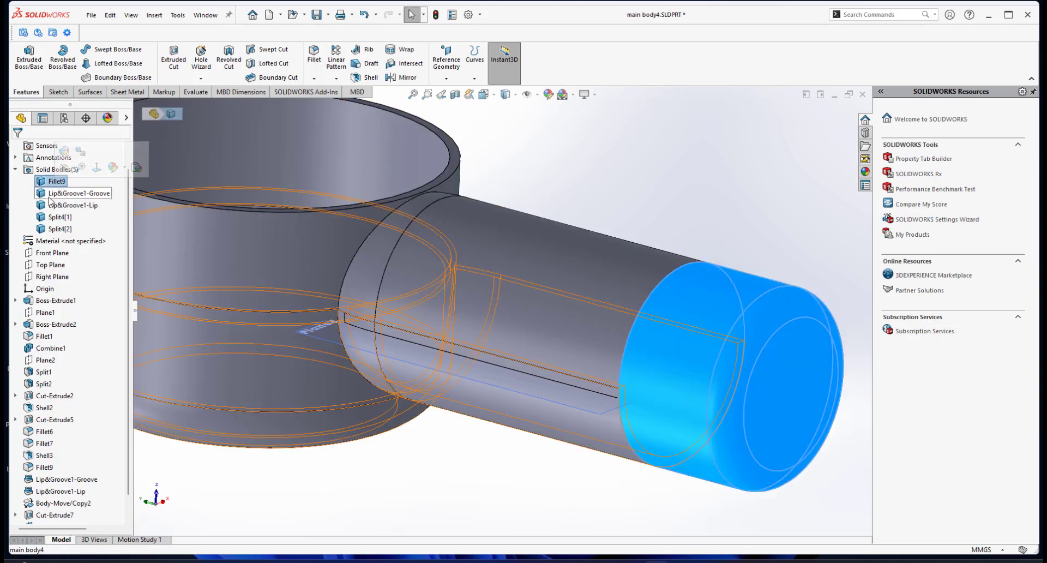
{"action": "left_click", "coordinate": [52, 194]}
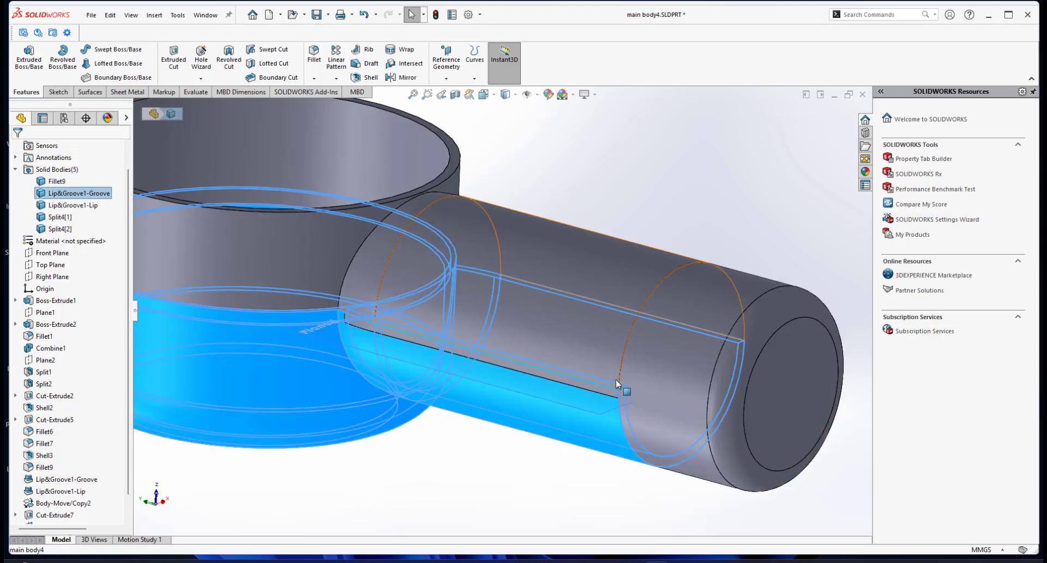
{"action": "scroll", "coordinate": [495, 310], "scroll_direction": "up", "scroll_amount": 3}
{"action": "left_click", "coordinate": [771, 207]}
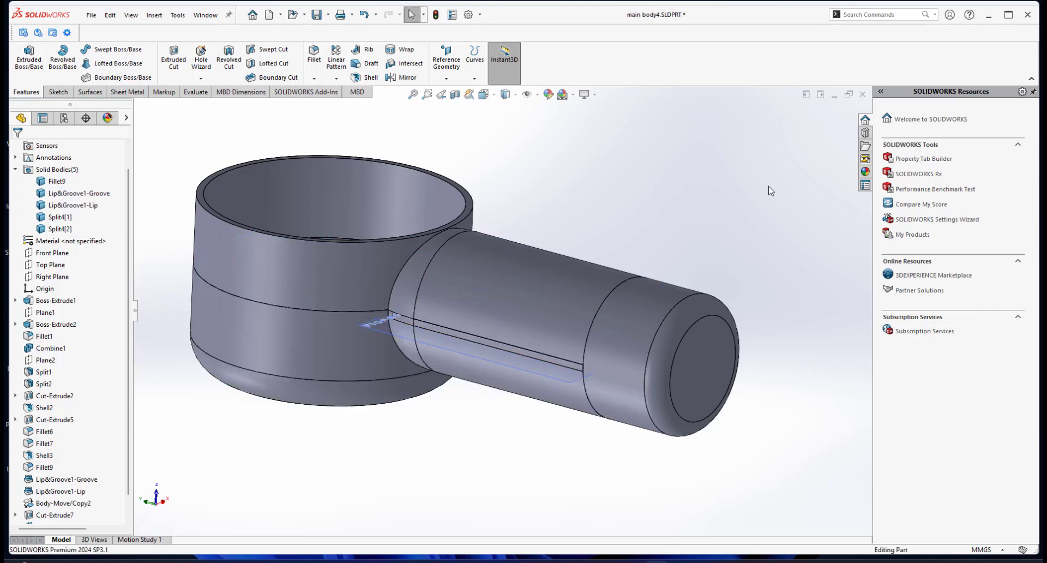
{"action": "key", "text": "space"}
{"action": "left_click", "coordinate": [774, 267]}
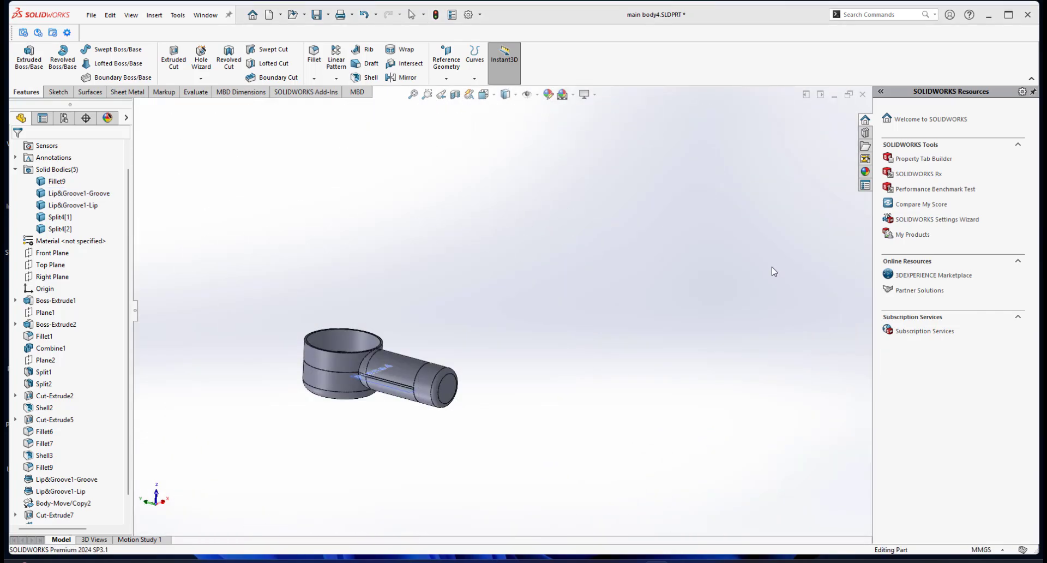
Select each body in the Solid Bodies folder in turn to examine which part of the fan it is.
{"action": "left_click", "coordinate": [55, 181]}
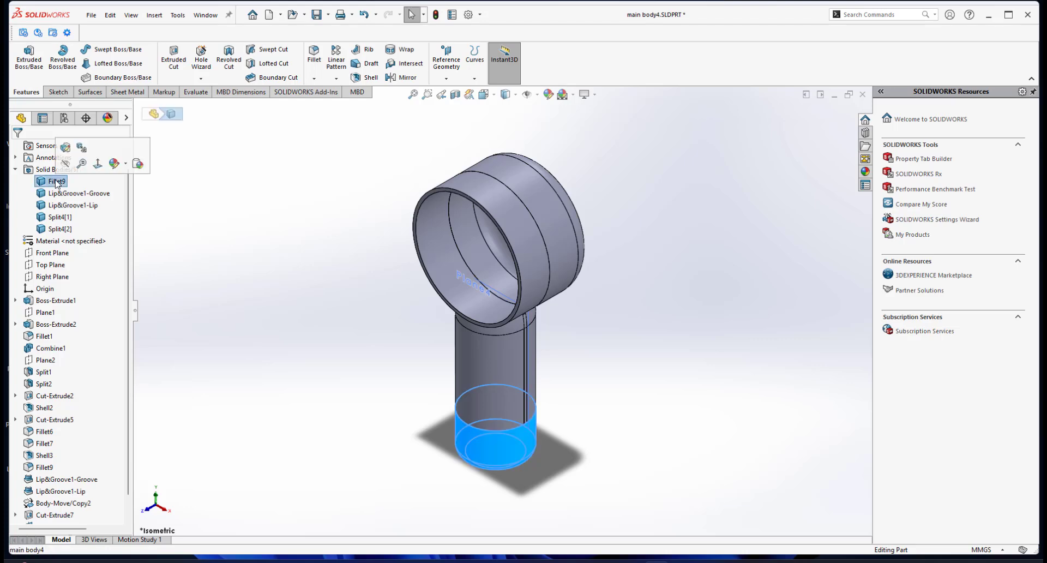
{"action": "left_click", "coordinate": [60, 194]}
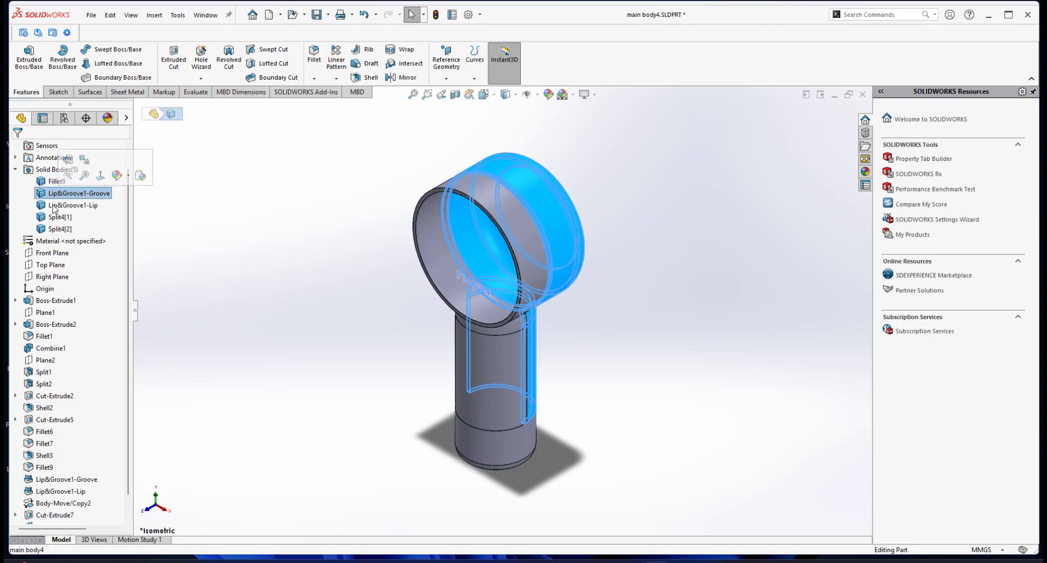
{"action": "left_click", "coordinate": [59, 206]}
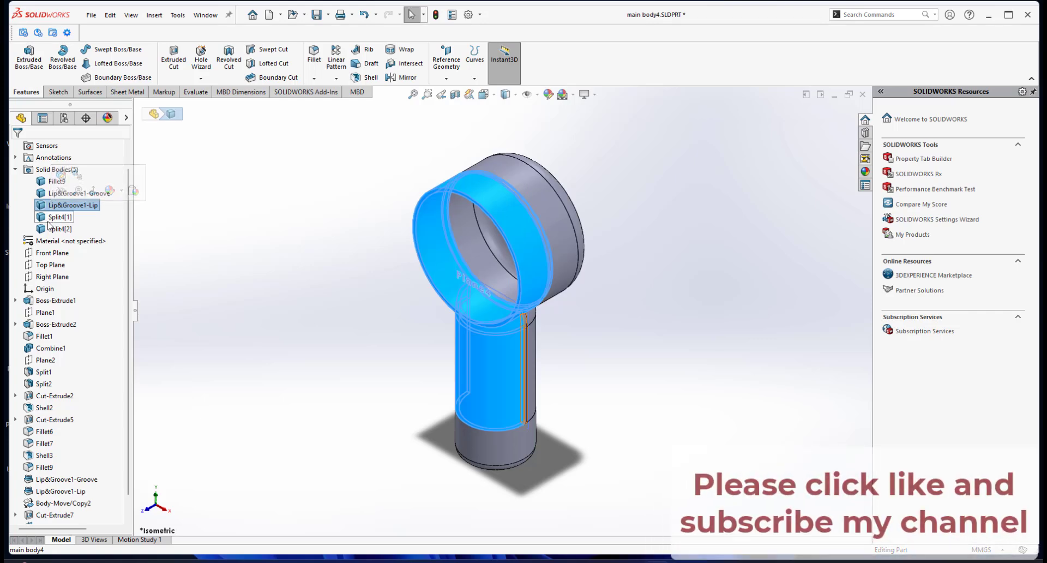
{"action": "left_click", "coordinate": [52, 217]}
{"action": "left_click", "coordinate": [46, 229]}
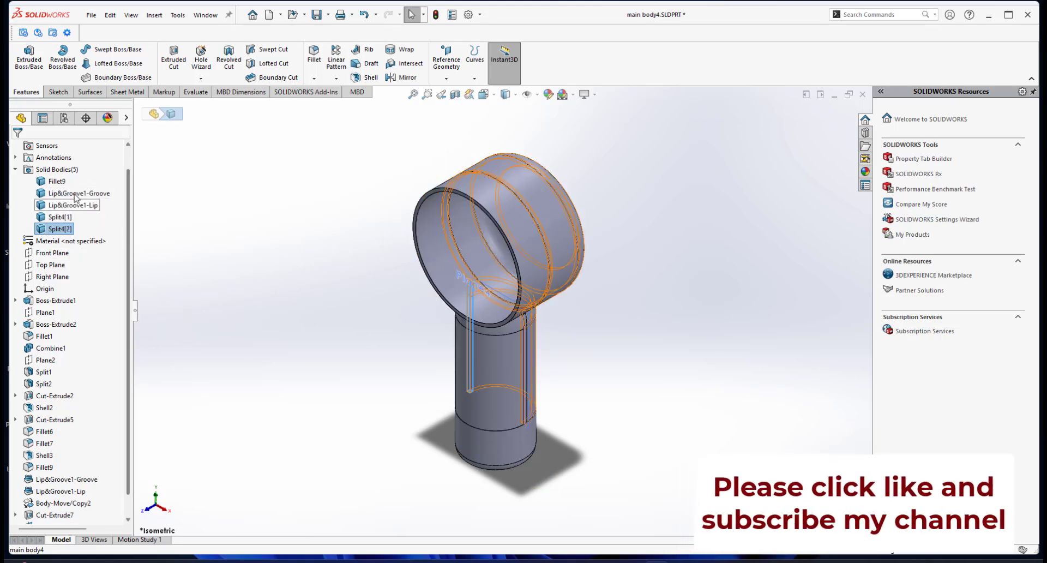
{"action": "left_click", "coordinate": [76, 195]}
Isolate the lip body together with both split bodies and orbit around them.
{"action": "left_click", "coordinate": [53, 206]}
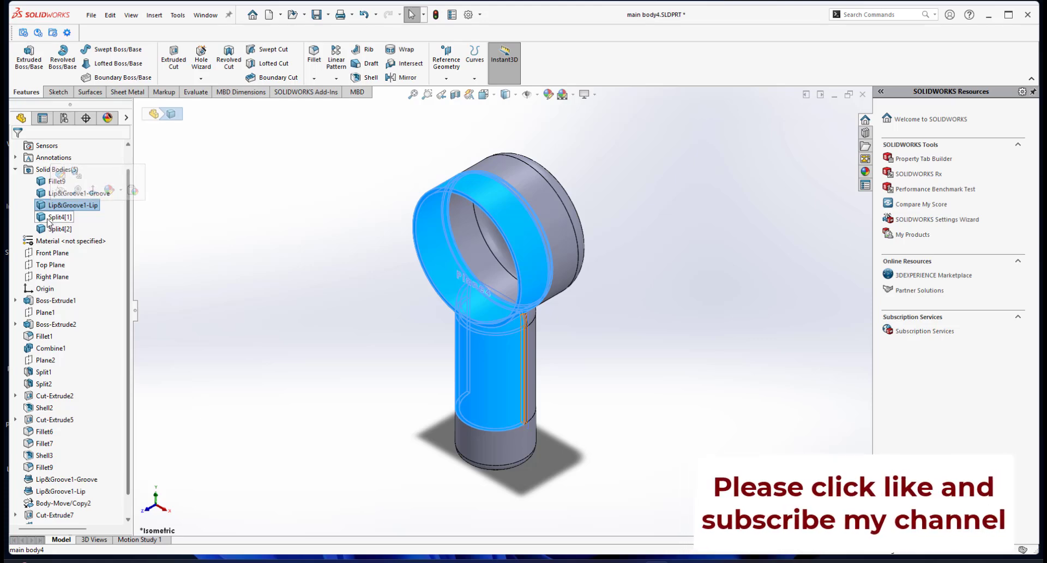
{"action": "left_click", "coordinate": [55, 217], "text": "ctrl"}
{"action": "left_click", "coordinate": [58, 229], "text": "ctrl"}
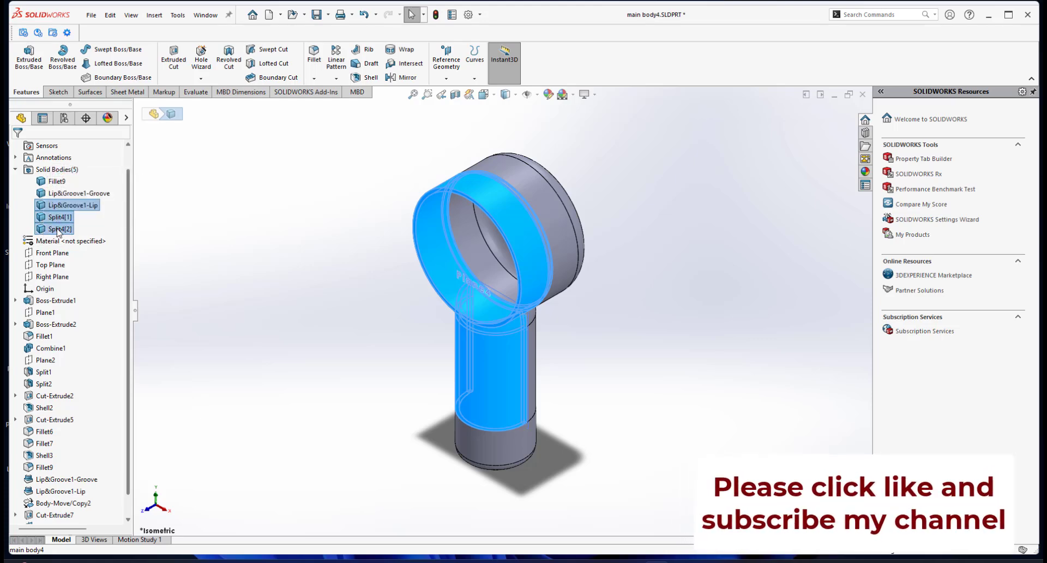
{"action": "right_click", "coordinate": [58, 228]}
{"action": "left_click", "coordinate": [74, 253]}
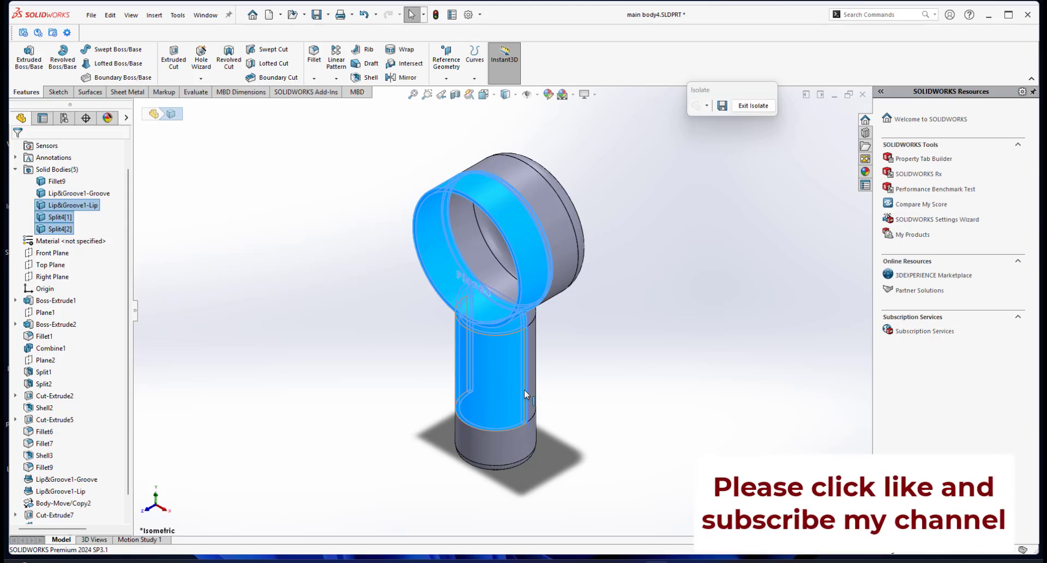
{"action": "middle_click_drag", "start_coordinate": [530, 412], "coordinate": [428, 258]}
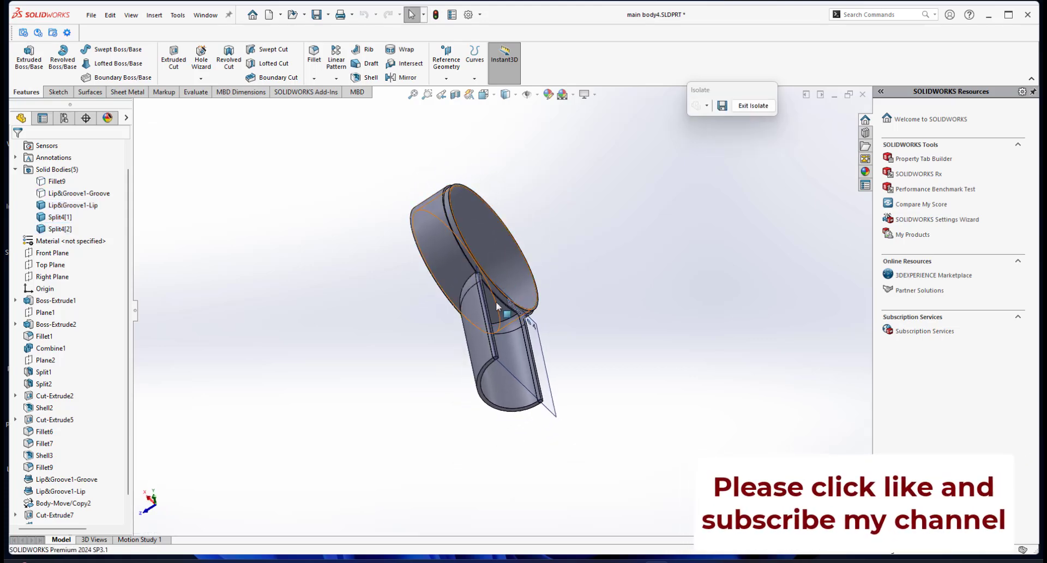
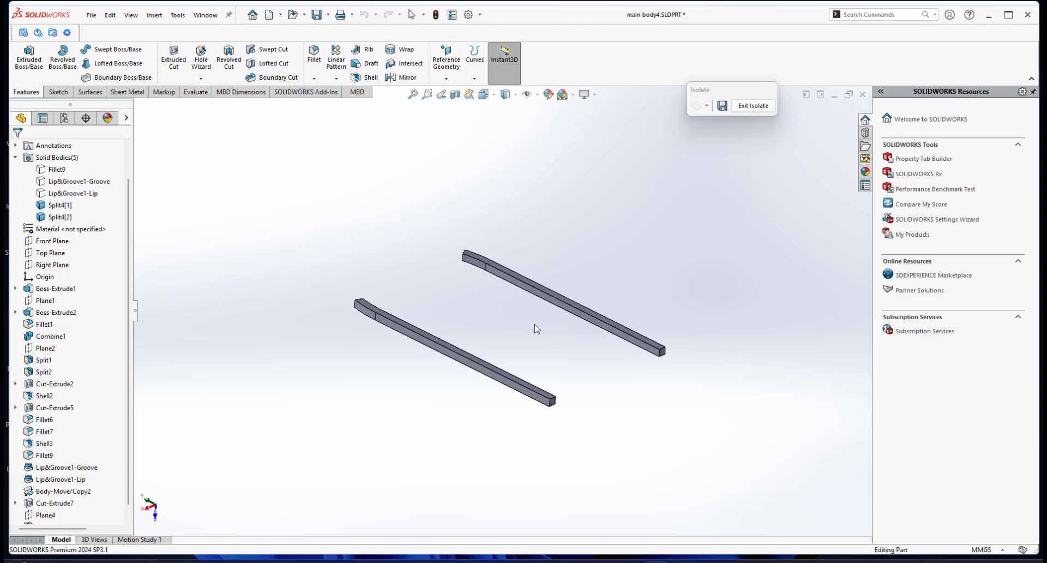
{"action": "scroll", "coordinate": [559, 317], "scroll_direction": "down", "scroll_amount": 2}
{"action": "middle_click_drag", "start_coordinate": [702, 368], "coordinate": [369, 261]}
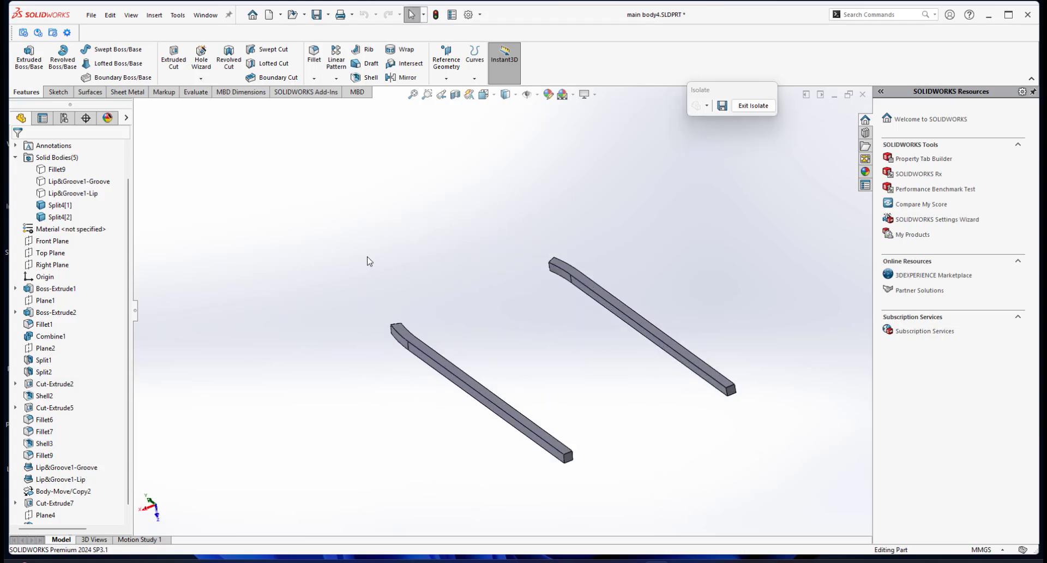
{"action": "middle_click_drag", "start_coordinate": [590, 382], "coordinate": [557, 352]}
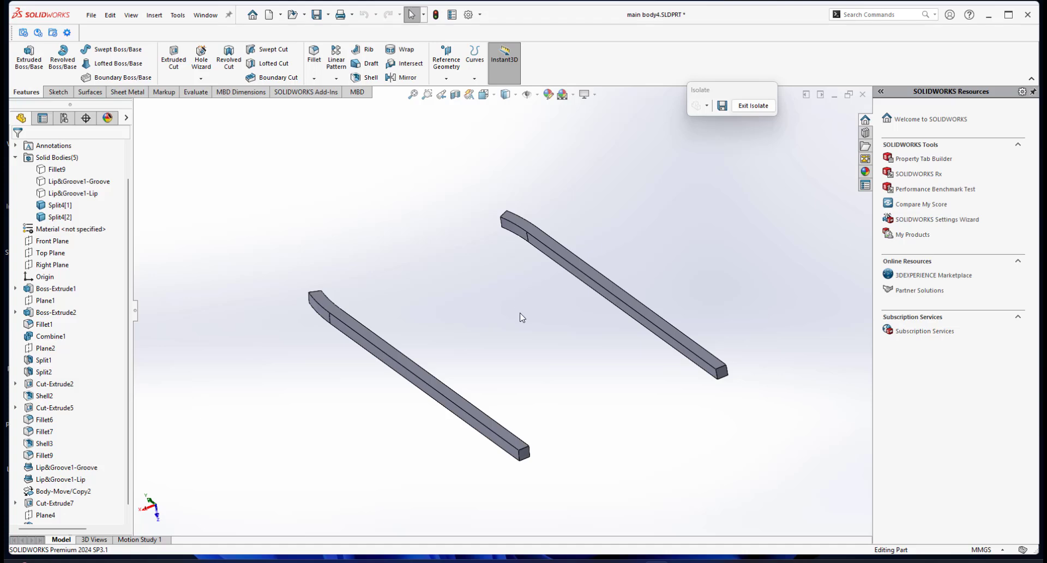
{"action": "middle_click_drag", "start_coordinate": [547, 352], "coordinate": [444, 259]}
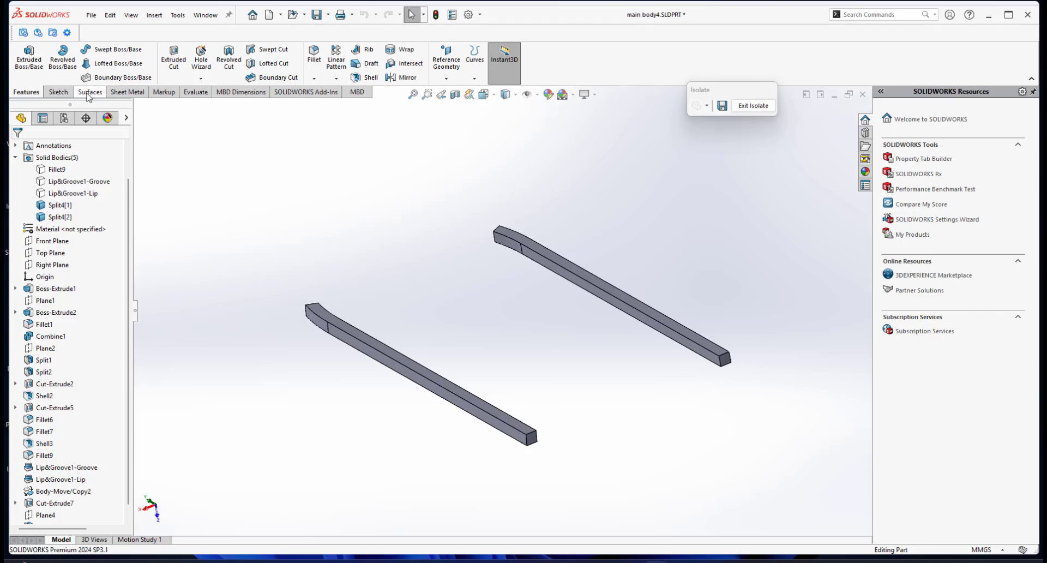
Hide the Surfaces command set and show it again.
{"action": "right_click", "coordinate": [122, 95]}
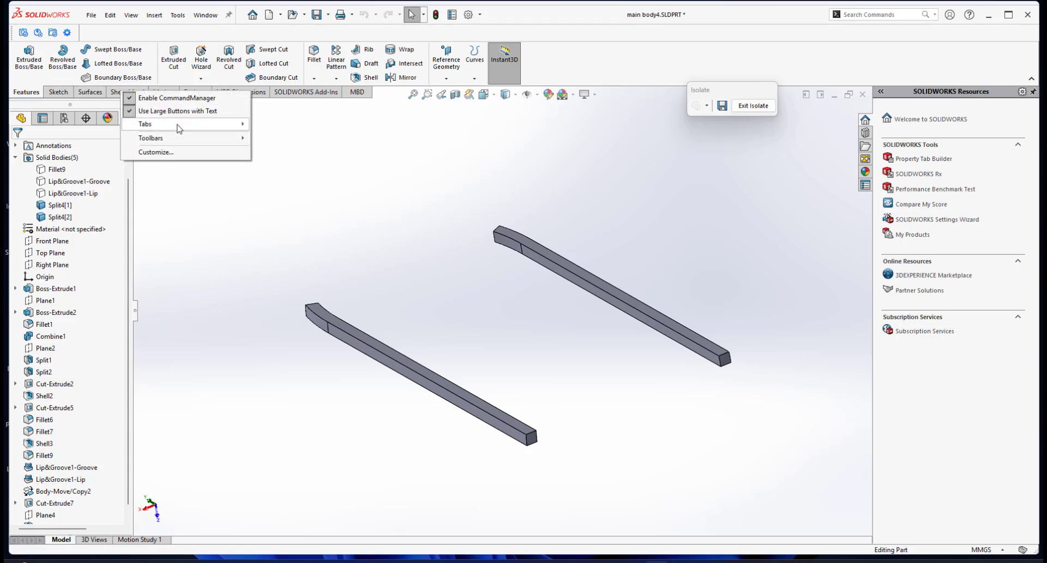
{"action": "mouse_move", "coordinate": [180, 124]}
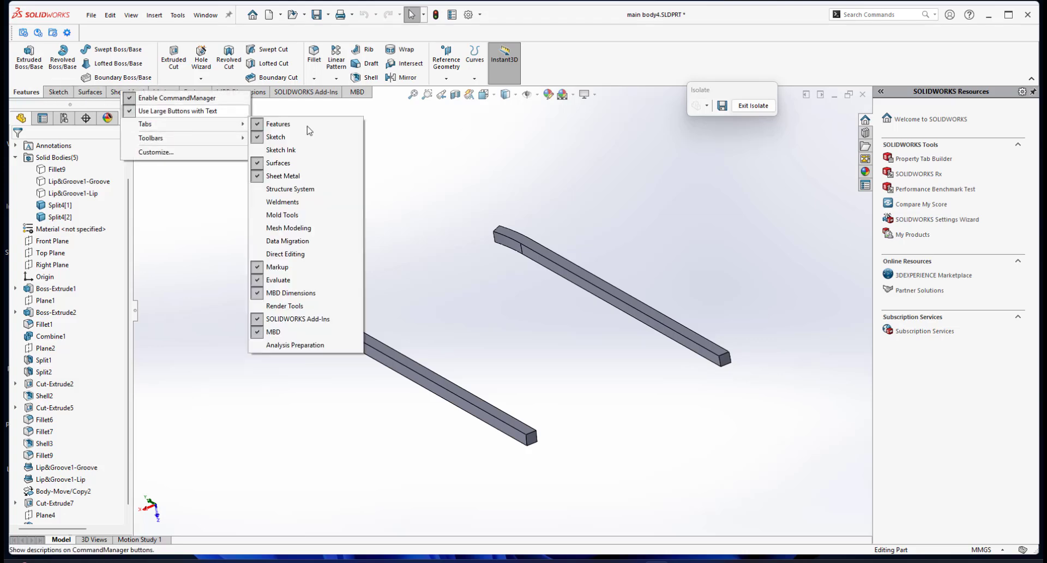
{"action": "left_click", "coordinate": [260, 163]}
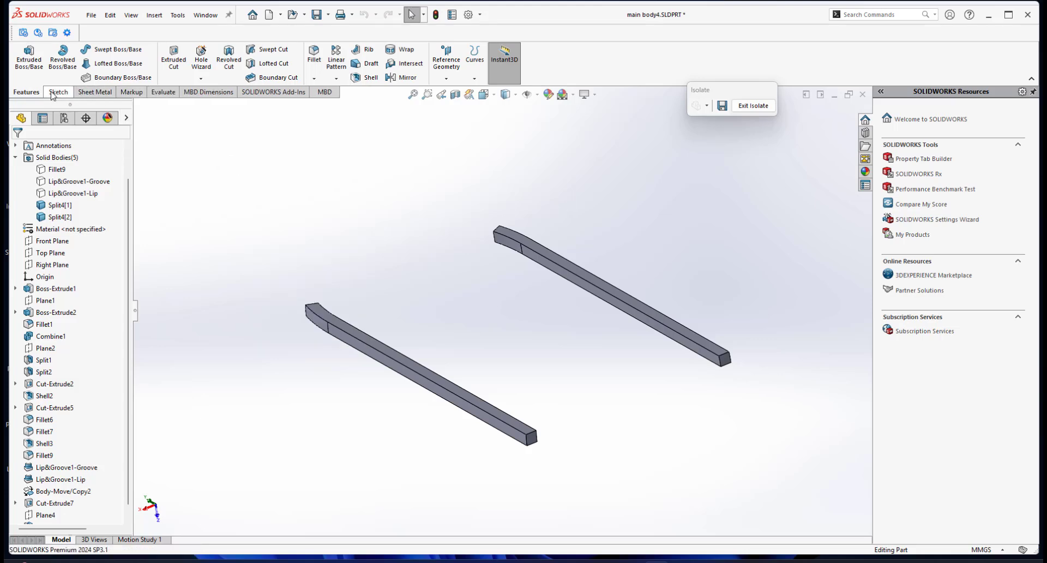
{"action": "right_click", "coordinate": [167, 94]}
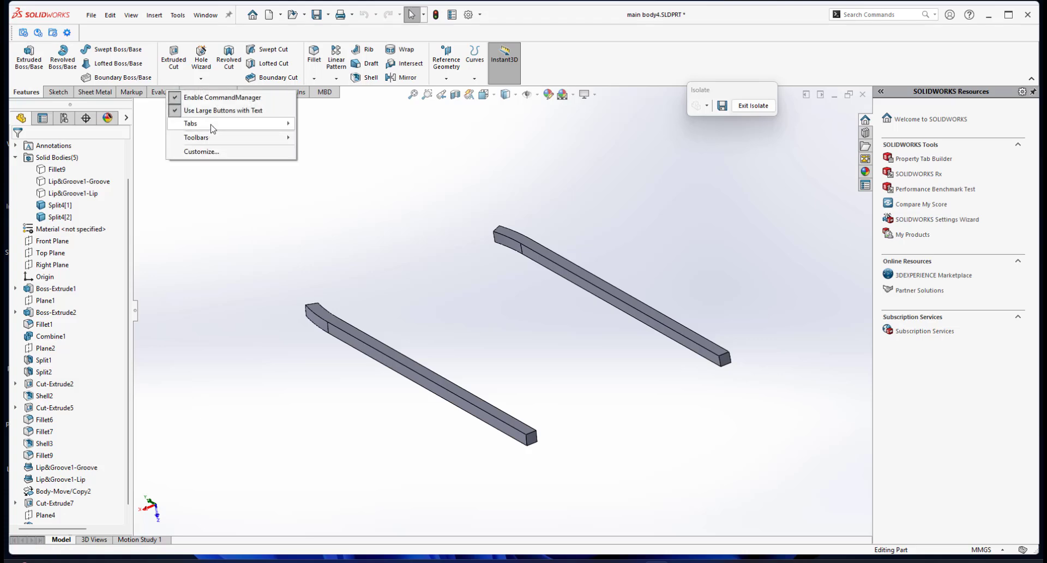
{"action": "mouse_move", "coordinate": [218, 127]}
{"action": "left_click", "coordinate": [302, 164]}
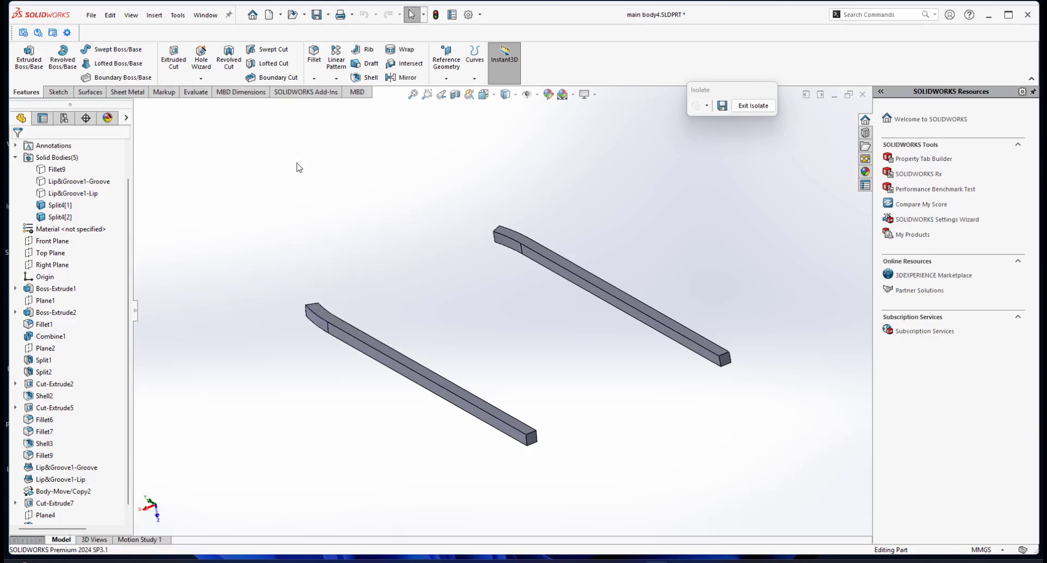
Bring up the surface tools and examine the curved side face, long upper face and end face of the Split4[2] bar.
{"action": "left_click", "coordinate": [90, 92]}
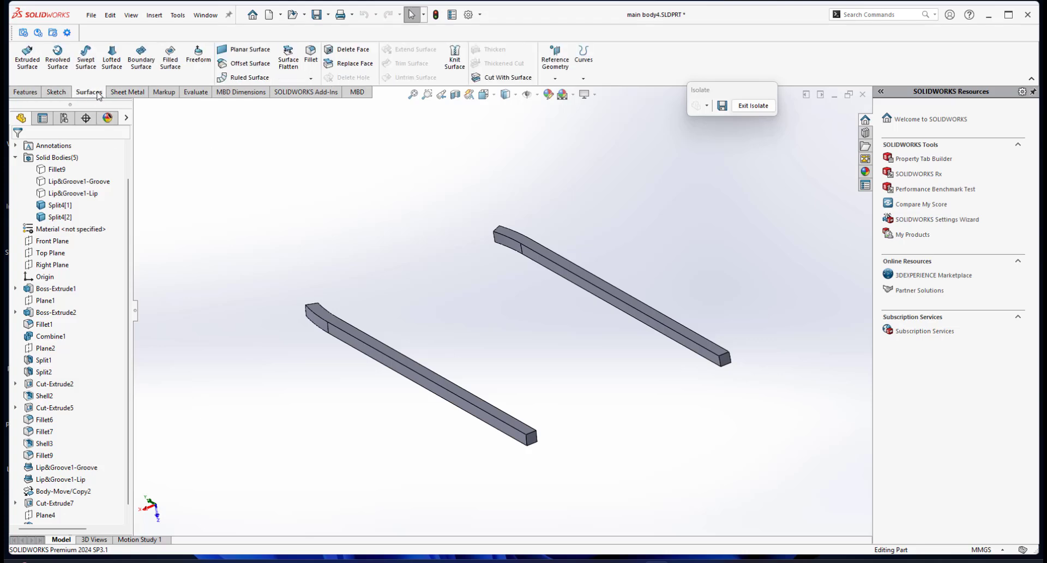
{"action": "scroll", "coordinate": [489, 218], "scroll_direction": "down", "scroll_amount": 5}
{"action": "scroll", "coordinate": [538, 289], "scroll_direction": "down", "scroll_amount": 4}
{"action": "left_click", "coordinate": [532, 289]}
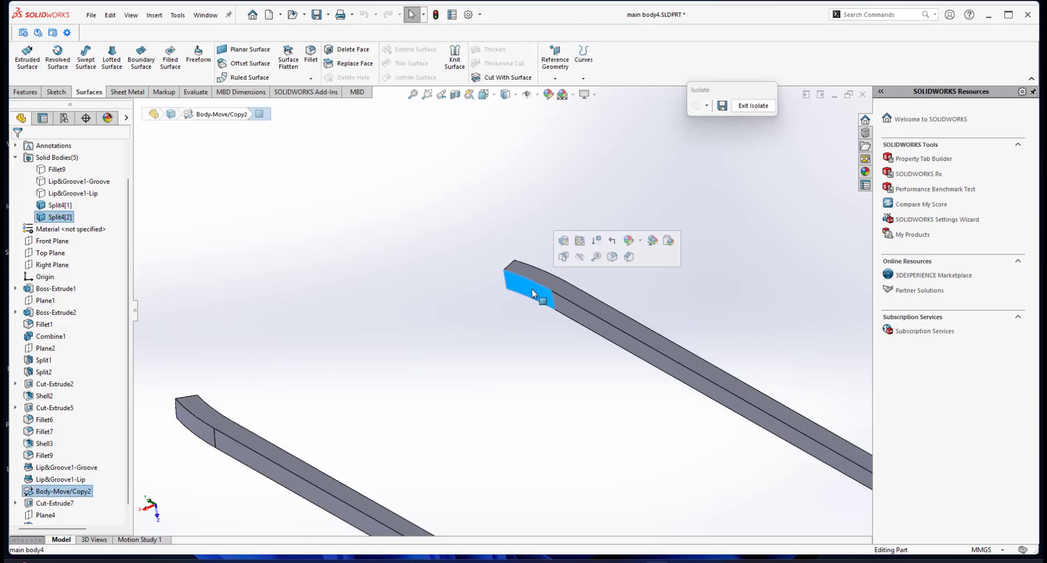
{"action": "left_click", "coordinate": [532, 271]}
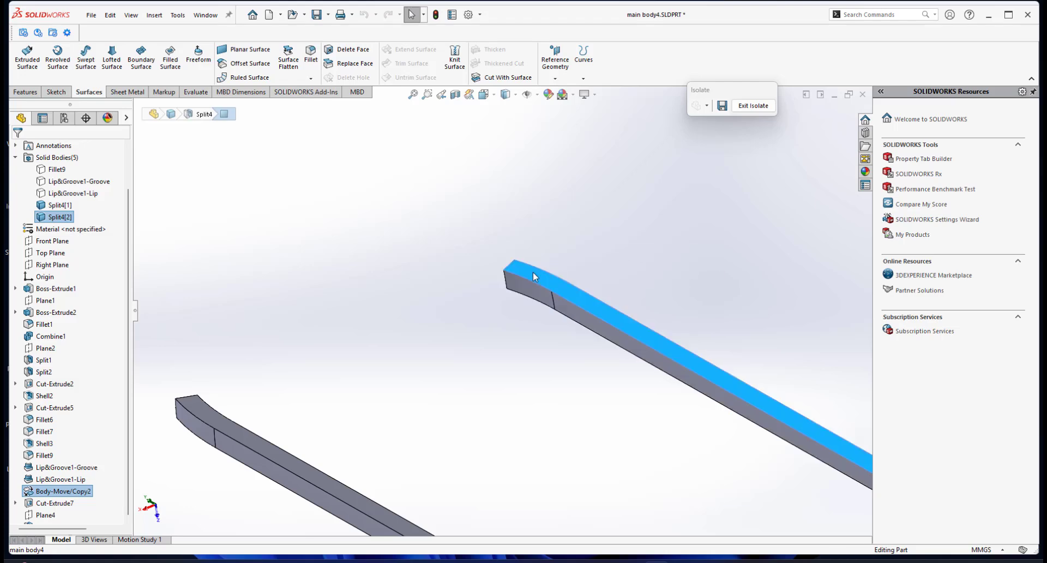
{"action": "scroll", "coordinate": [628, 402], "scroll_direction": "up", "scroll_amount": 3}
{"action": "scroll", "coordinate": [647, 386], "scroll_direction": "down", "scroll_amount": 5}
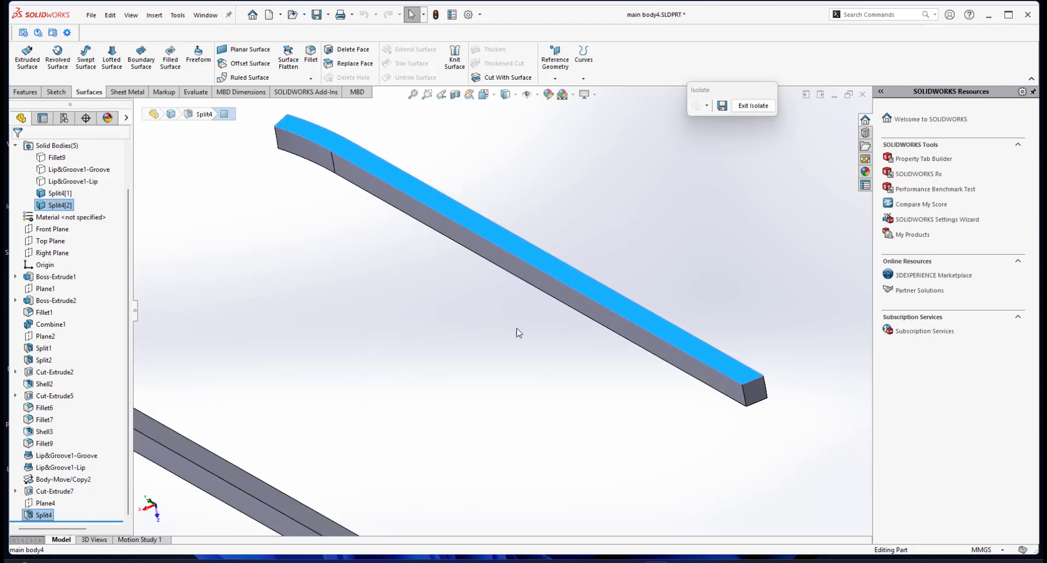
{"action": "left_click", "coordinate": [749, 395]}
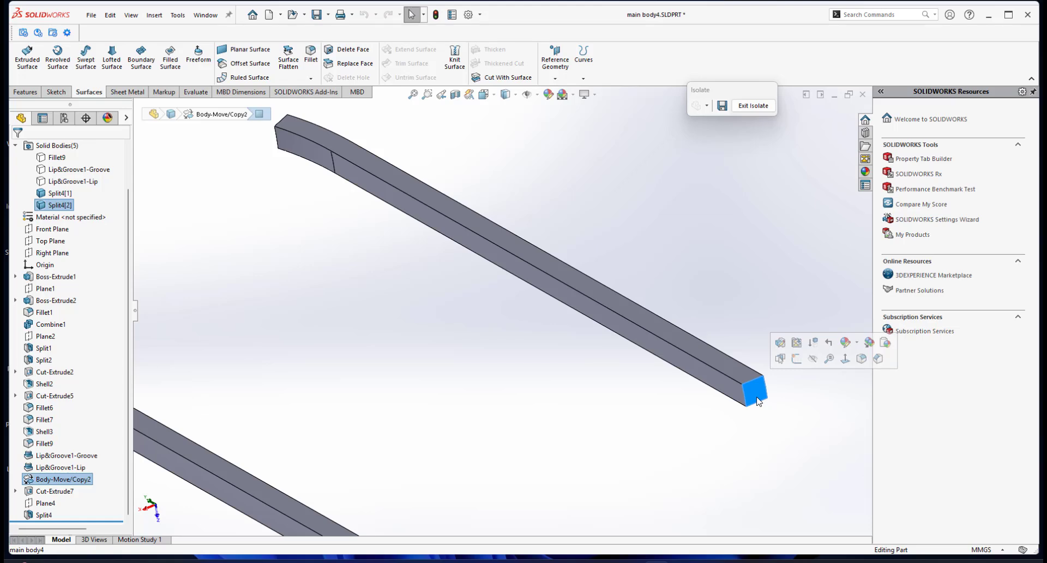
{"action": "scroll", "coordinate": [505, 297], "scroll_direction": "up", "scroll_amount": 3}
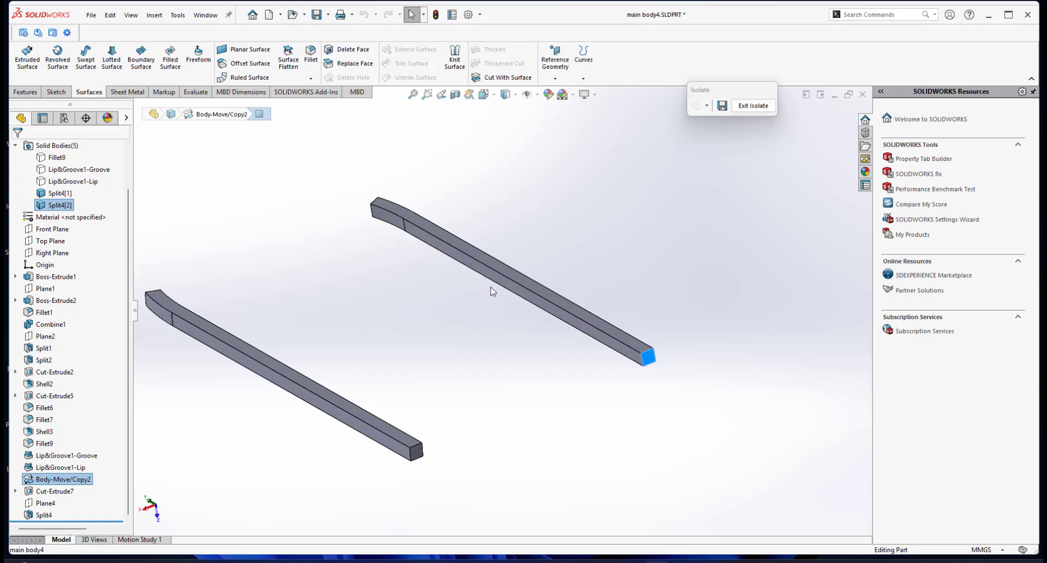
{"action": "scroll", "coordinate": [489, 381], "scroll_direction": "up", "scroll_amount": 2}
{"action": "scroll", "coordinate": [458, 311], "scroll_direction": "down", "scroll_amount": 2}
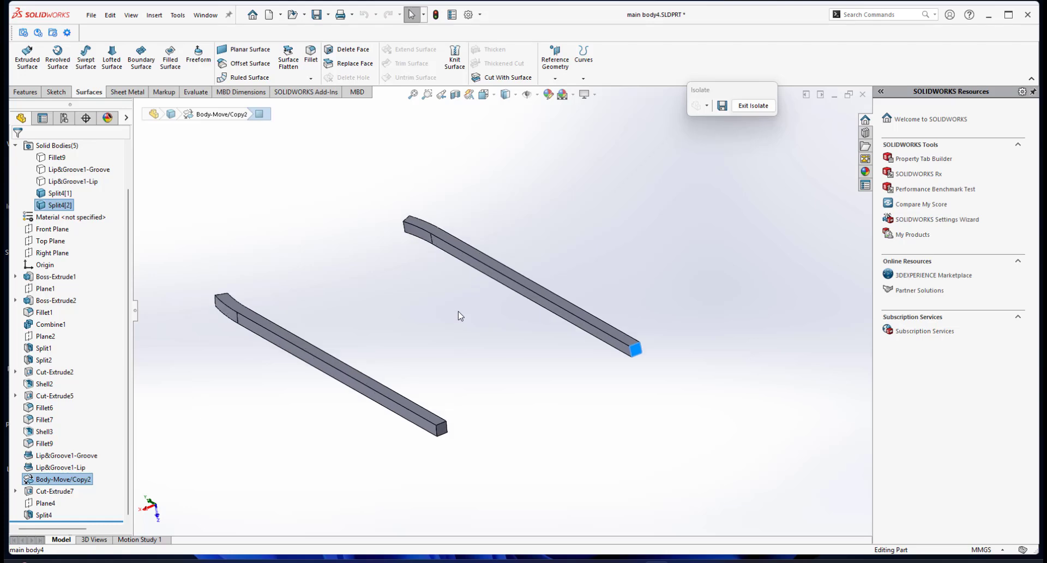
{"action": "scroll", "coordinate": [458, 310], "scroll_direction": "up", "scroll_amount": 3}
{"action": "scroll", "coordinate": [466, 299], "scroll_direction": "down", "scroll_amount": 3}
{"action": "left_click", "coordinate": [368, 240]}
{"action": "scroll", "coordinate": [371, 252], "scroll_direction": "up", "scroll_amount": 2}
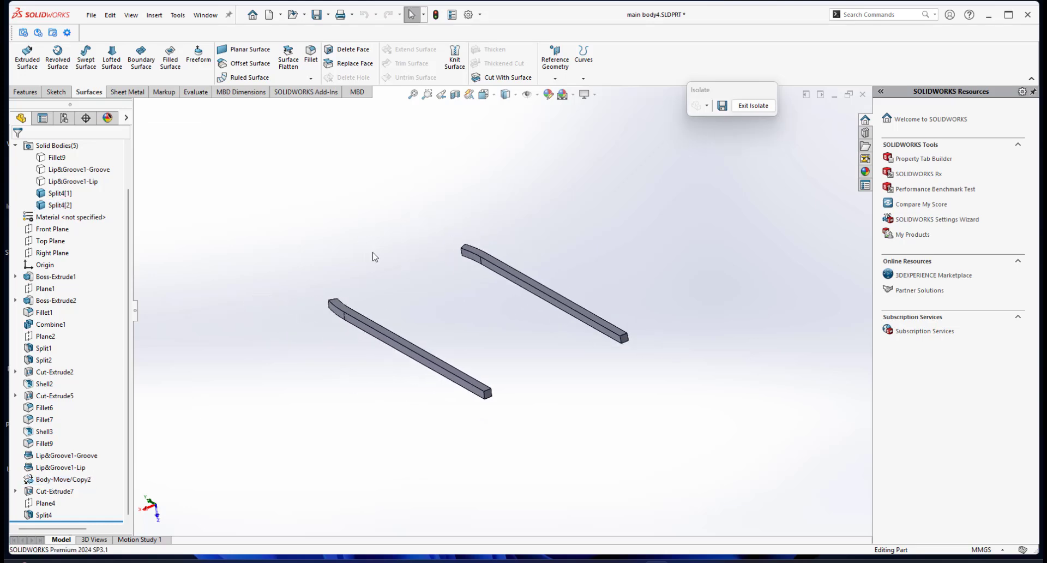
{"action": "scroll", "coordinate": [405, 249], "scroll_direction": "down", "scroll_amount": 1}
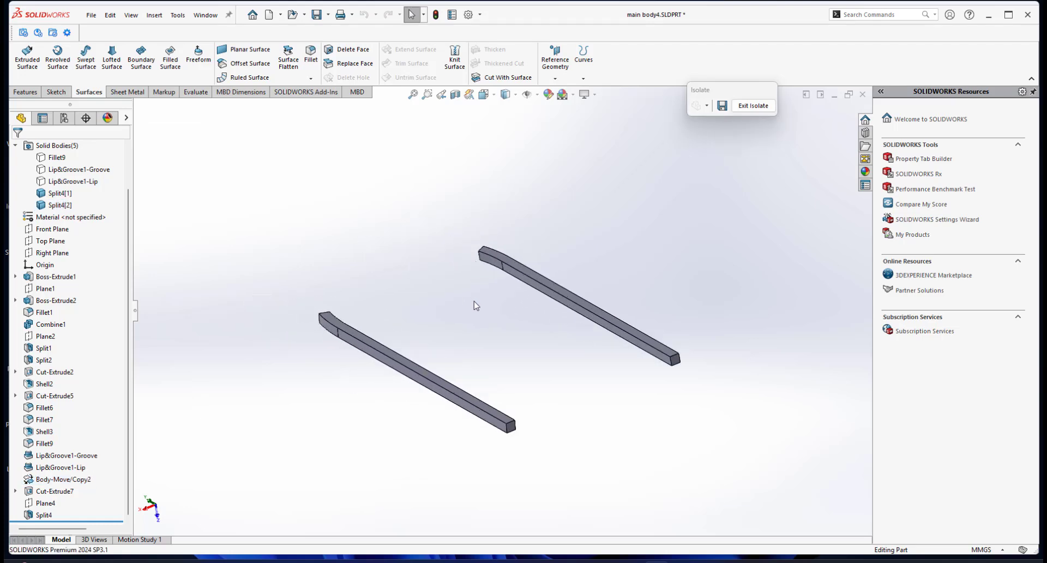
{"action": "scroll", "coordinate": [528, 297], "scroll_direction": "down", "scroll_amount": 2}
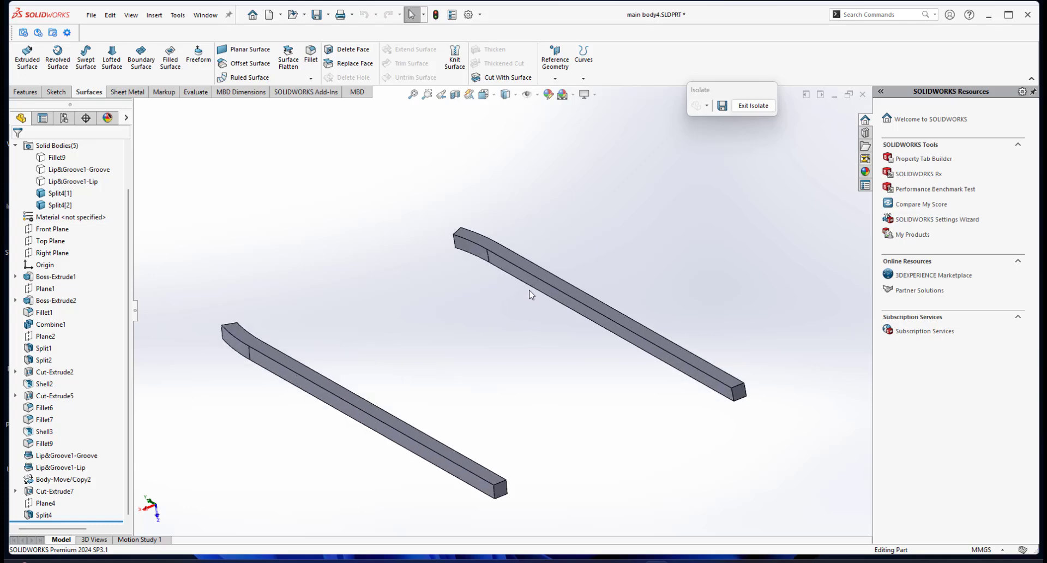
Select the curved and the straight side face on the same long side of both isolated bars.
{"action": "left_click", "coordinate": [467, 245]}
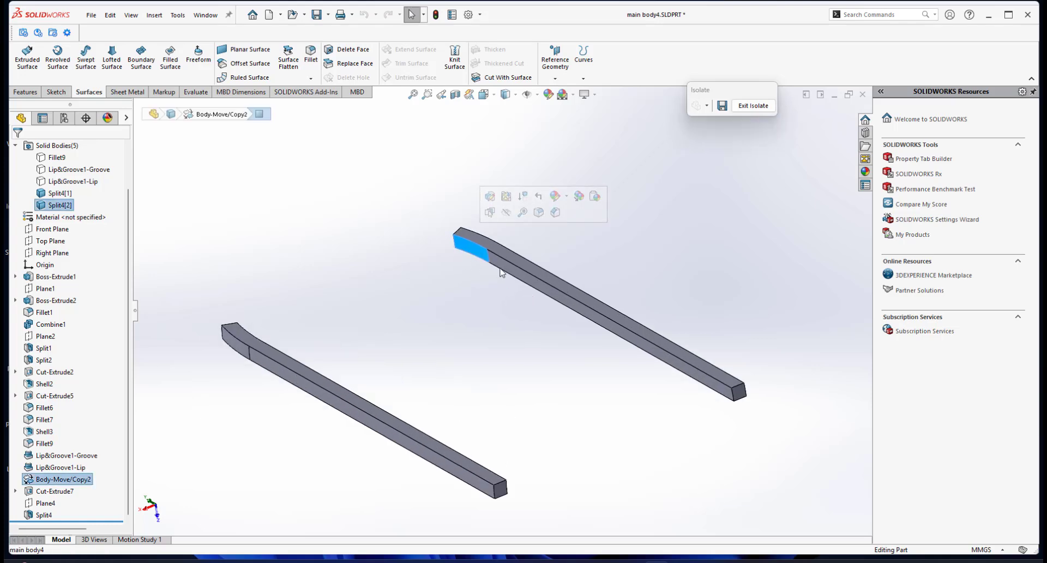
{"action": "middle_click_drag", "start_coordinate": [507, 321], "coordinate": [502, 282]}
{"action": "left_click", "coordinate": [417, 287]}
{"action": "left_click", "coordinate": [460, 240]}
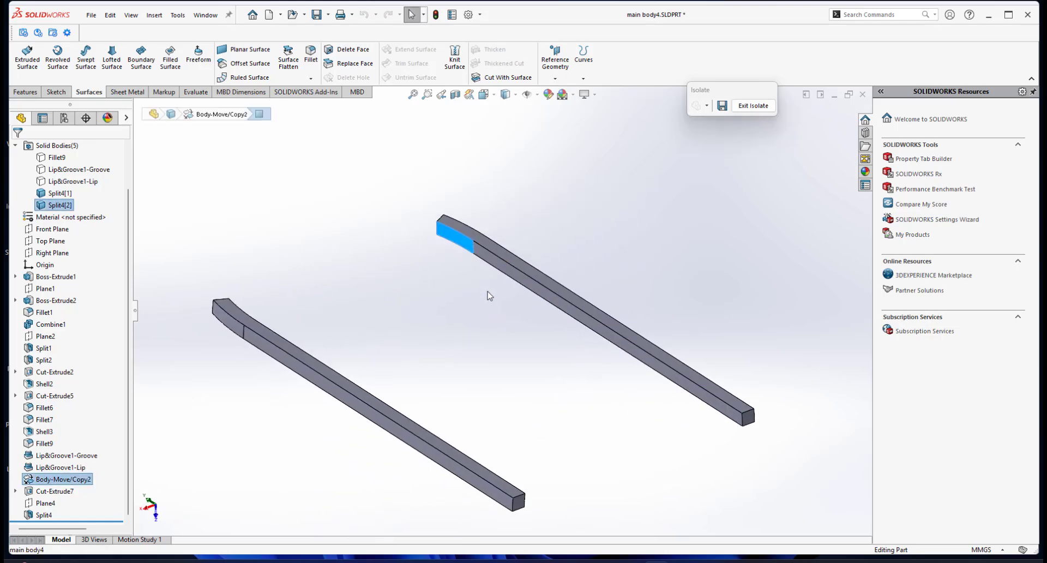
{"action": "left_click", "coordinate": [484, 255], "text": "ctrl"}
{"action": "middle_click_drag", "start_coordinate": [446, 327], "coordinate": [413, 317]}
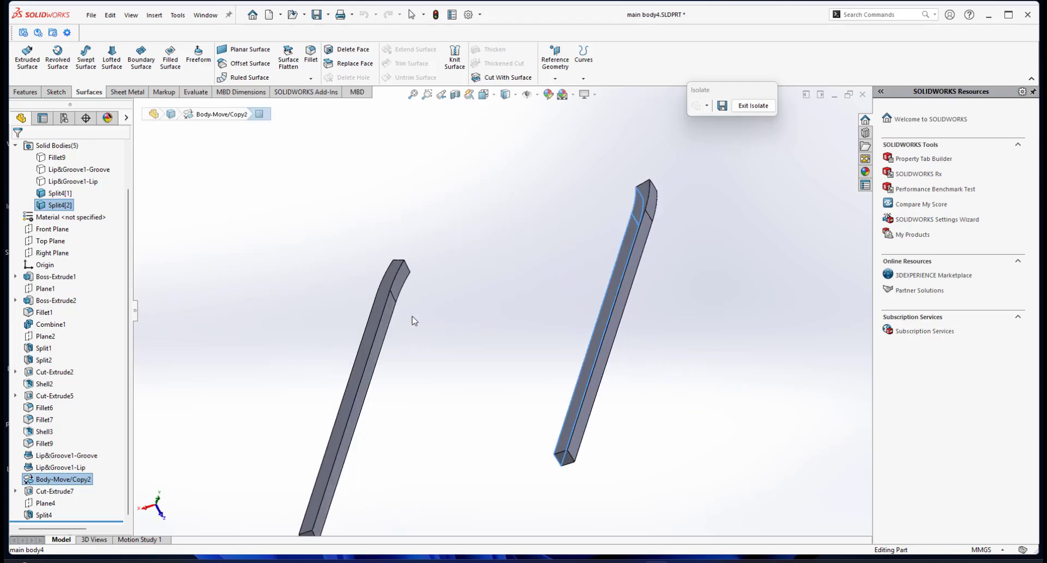
{"action": "left_click", "coordinate": [401, 279], "text": "ctrl"}
{"action": "left_click", "coordinate": [386, 324], "text": "ctrl"}
{"action": "scroll", "coordinate": [414, 343], "scroll_direction": "up", "scroll_amount": 3}
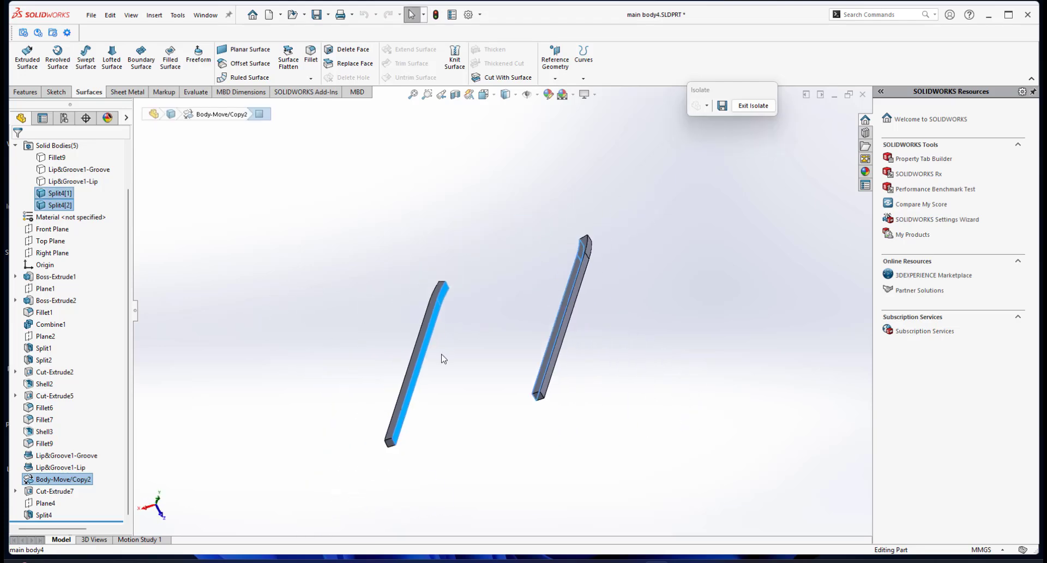
{"action": "middle_click_drag", "start_coordinate": [439, 358], "coordinate": [467, 374]}
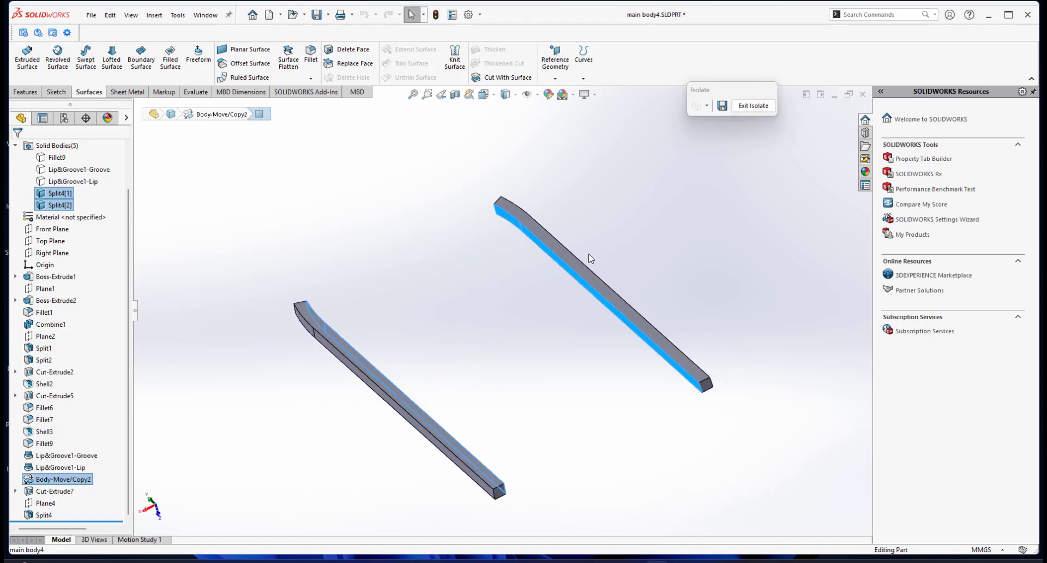
{"action": "middle_click_drag", "start_coordinate": [522, 298], "coordinate": [561, 297]}
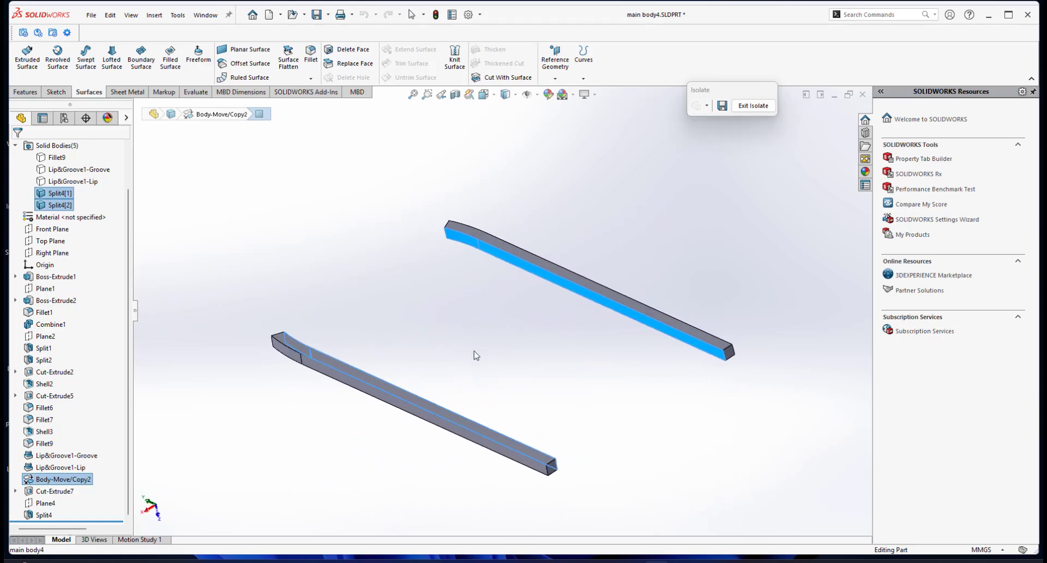
Invert the face selection on both bars and remove the resulting faces with Delete Face, using the Delete option.
{"action": "right_click", "coordinate": [518, 267]}
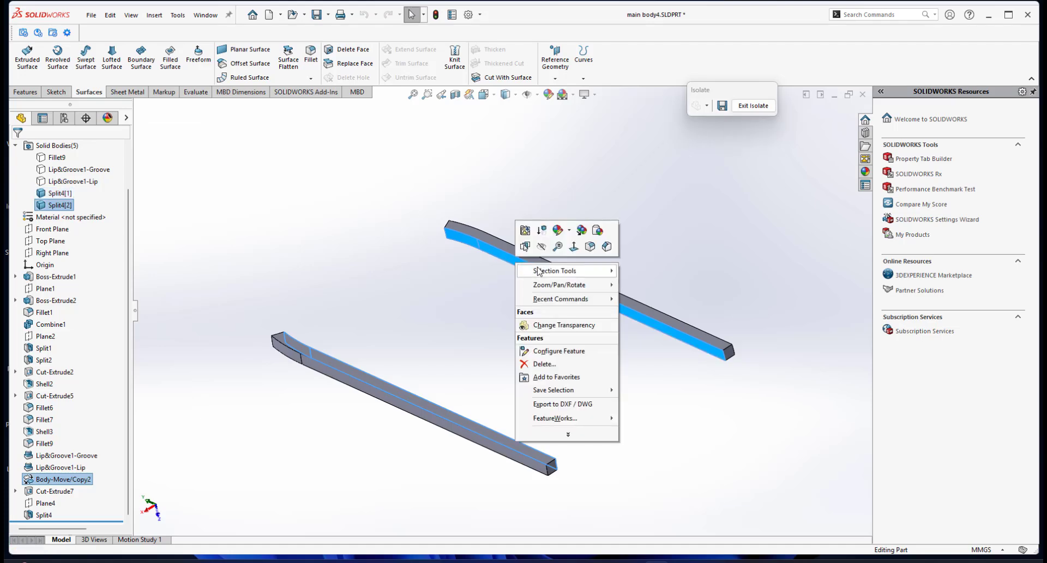
{"action": "mouse_move", "coordinate": [539, 271]}
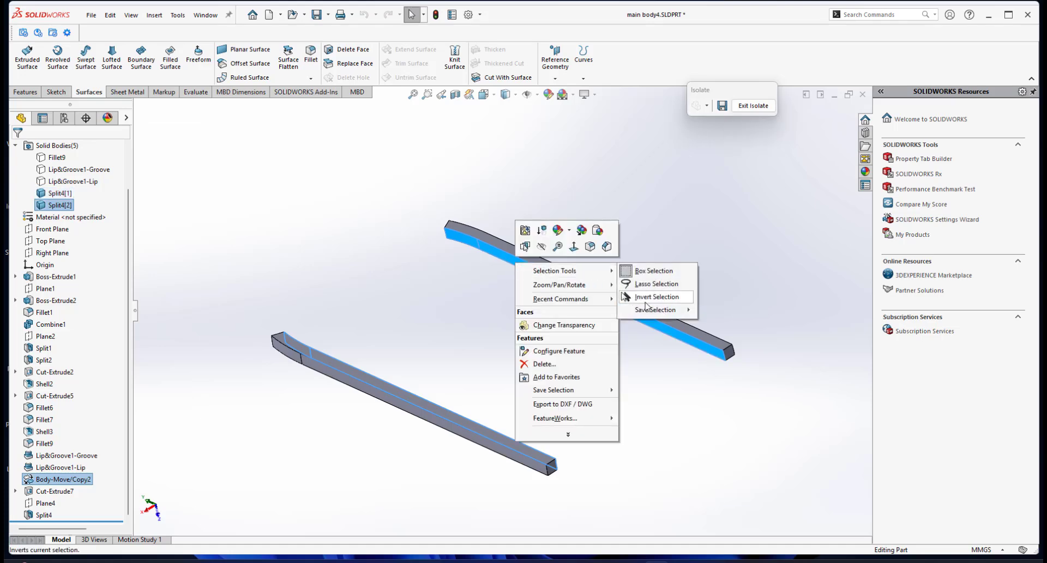
{"action": "left_click", "coordinate": [645, 297]}
{"action": "middle_click_drag", "start_coordinate": [603, 347], "coordinate": [571, 340]}
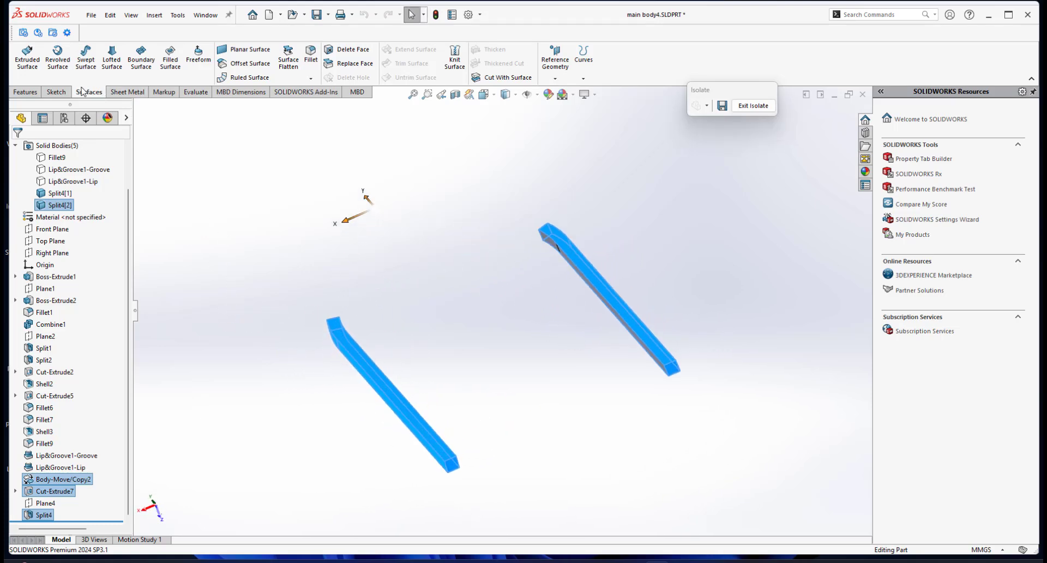
{"action": "left_click", "coordinate": [347, 49]}
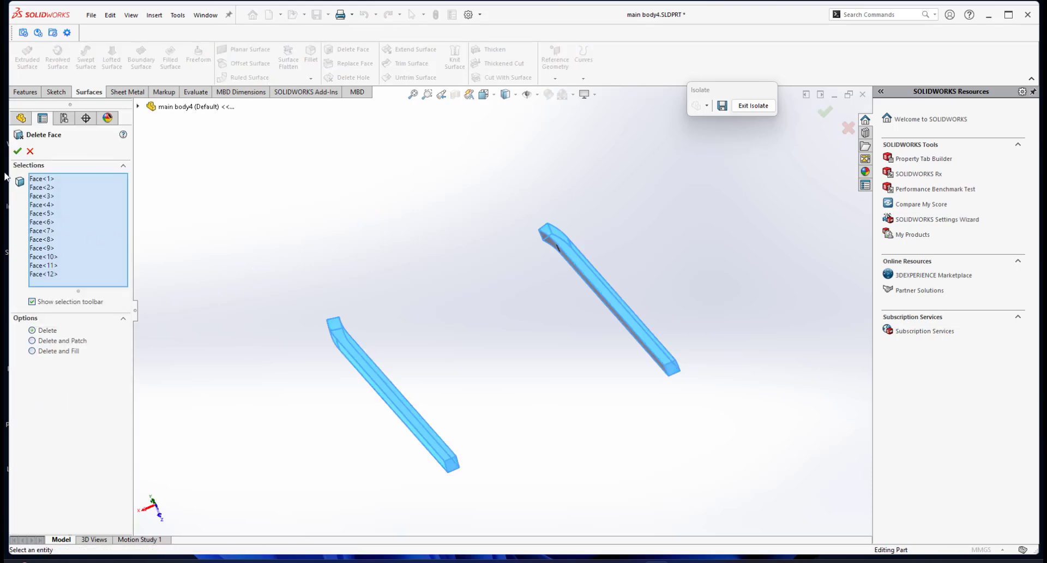
{"action": "left_click", "coordinate": [18, 151]}
{"action": "middle_click_drag", "start_coordinate": [479, 343], "coordinate": [525, 344]}
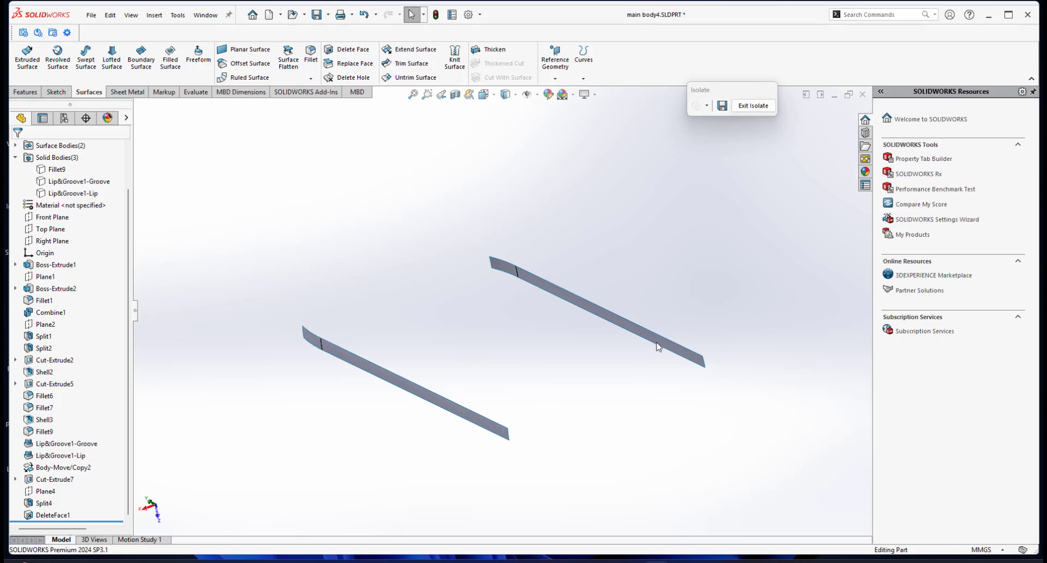
{"action": "middle_click_drag", "start_coordinate": [640, 314], "coordinate": [617, 326]}
{"action": "middle_click_drag", "start_coordinate": [616, 325], "coordinate": [626, 322]}
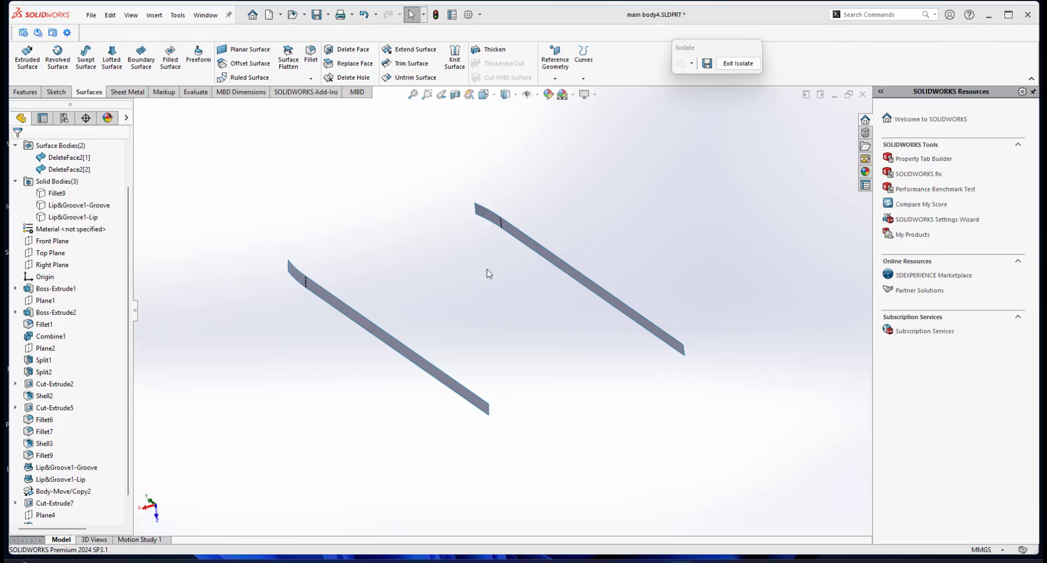
{"action": "scroll", "coordinate": [487, 269], "scroll_direction": "up", "scroll_amount": 2}
{"action": "scroll", "coordinate": [487, 269], "scroll_direction": "down", "scroll_amount": 3}
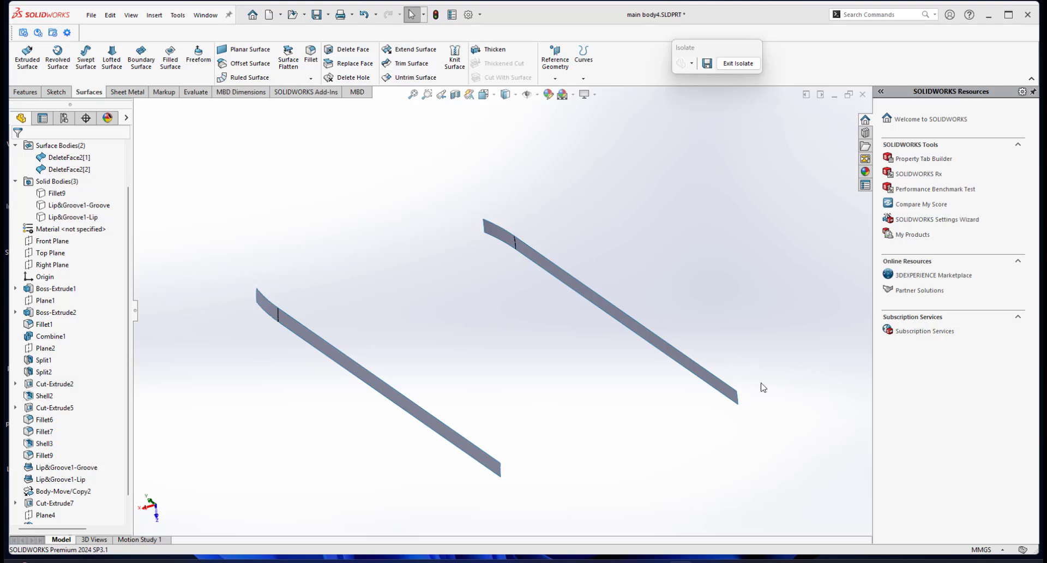
{"action": "middle_click_drag", "start_coordinate": [748, 375], "coordinate": [575, 322]}
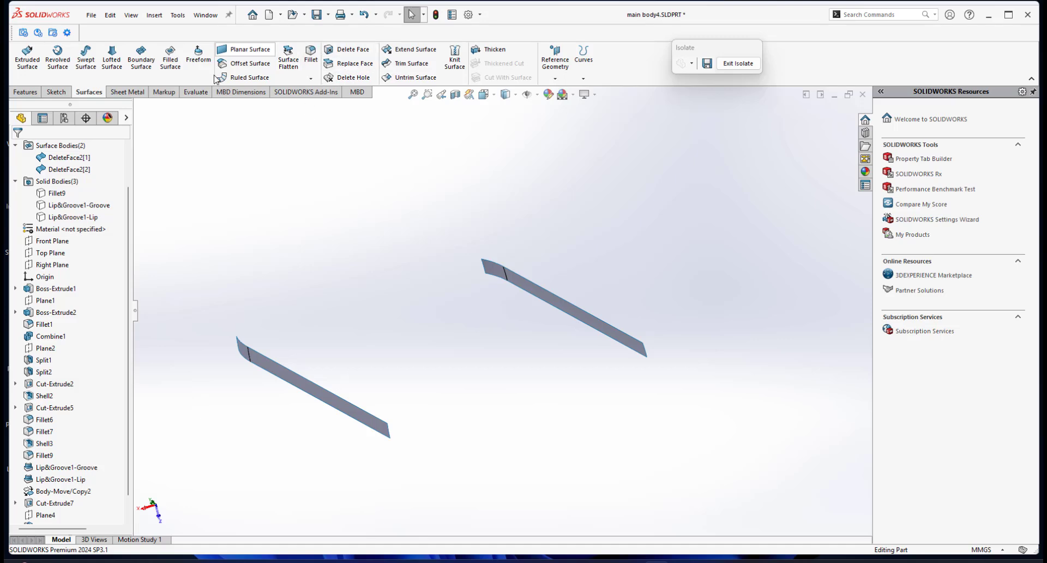
Set up a Thicken of the DeleteFace2[1] strip surface with a thickness of 1 mm on Side 1.
{"action": "left_click", "coordinate": [487, 54]}
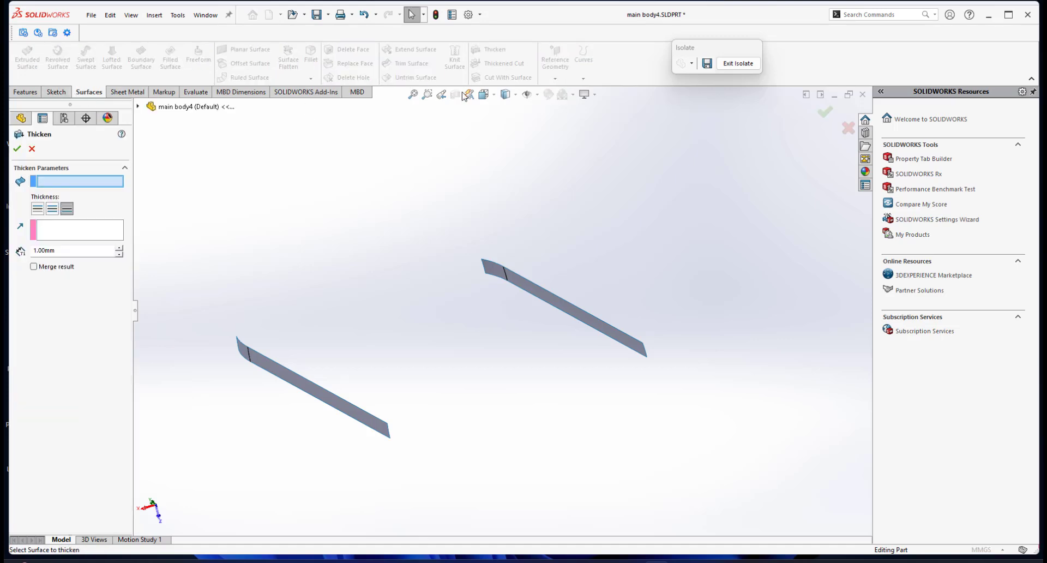
{"action": "scroll", "coordinate": [572, 264], "scroll_direction": "down", "scroll_amount": 2}
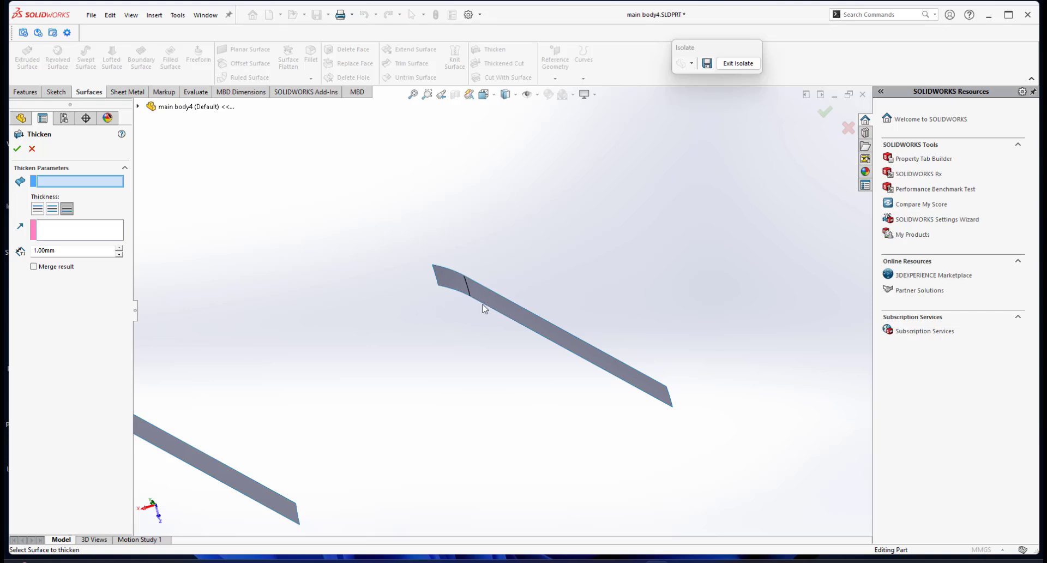
{"action": "scroll", "coordinate": [451, 294], "scroll_direction": "down", "scroll_amount": 2}
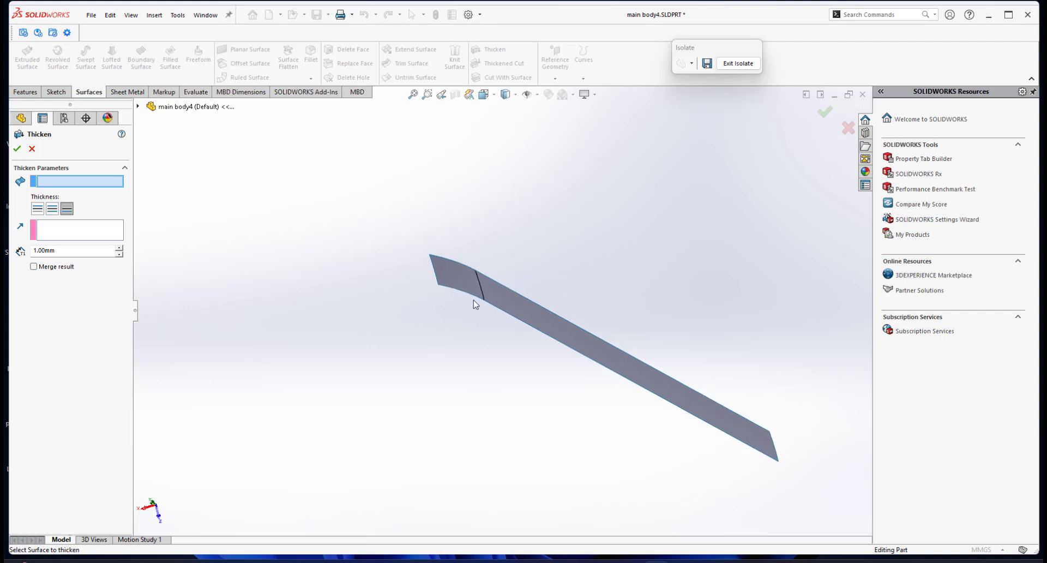
{"action": "scroll", "coordinate": [479, 297], "scroll_direction": "up", "scroll_amount": 2}
{"action": "scroll", "coordinate": [483, 293], "scroll_direction": "down", "scroll_amount": 2}
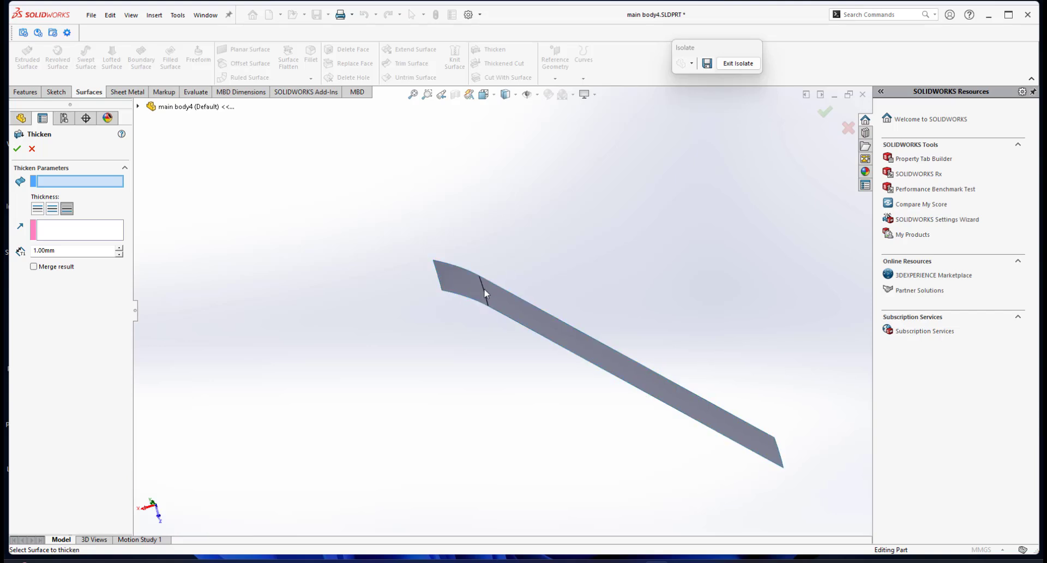
{"action": "scroll", "coordinate": [515, 293], "scroll_direction": "up", "scroll_amount": 2}
{"action": "scroll", "coordinate": [515, 293], "scroll_direction": "down", "scroll_amount": 1}
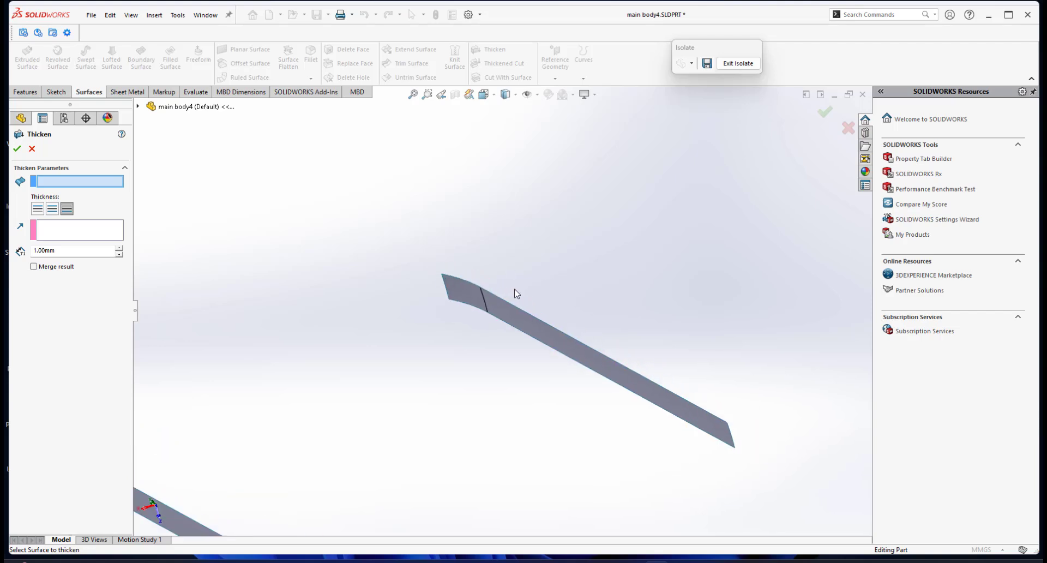
{"action": "scroll", "coordinate": [515, 308], "scroll_direction": "up", "scroll_amount": 2}
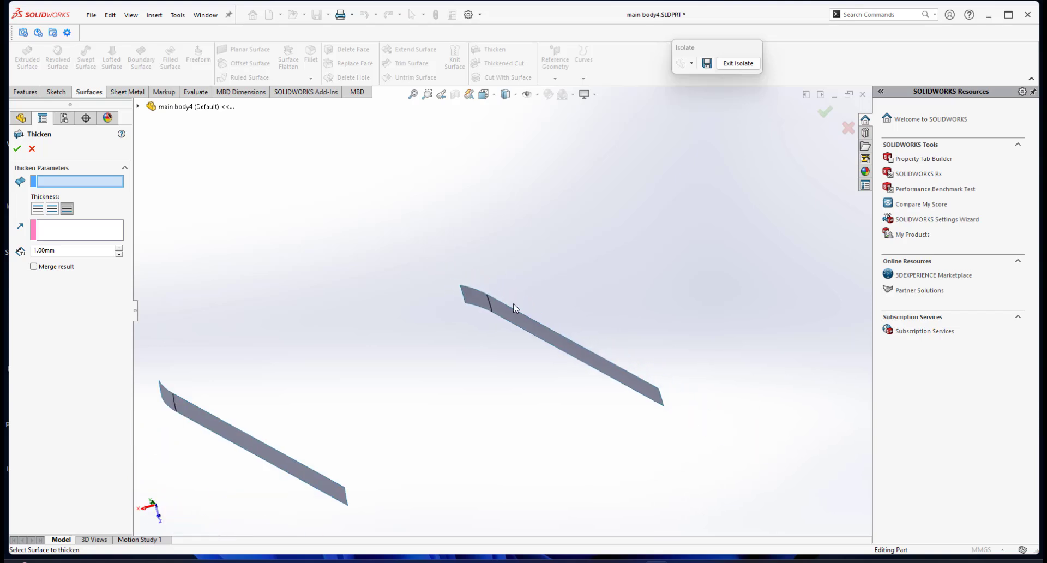
{"action": "left_click", "coordinate": [59, 255]}
{"action": "type", "text": "1"}
{"action": "key", "text": "Return"}
{"action": "left_click", "coordinate": [36, 208]}
{"action": "left_click", "coordinate": [475, 299]}
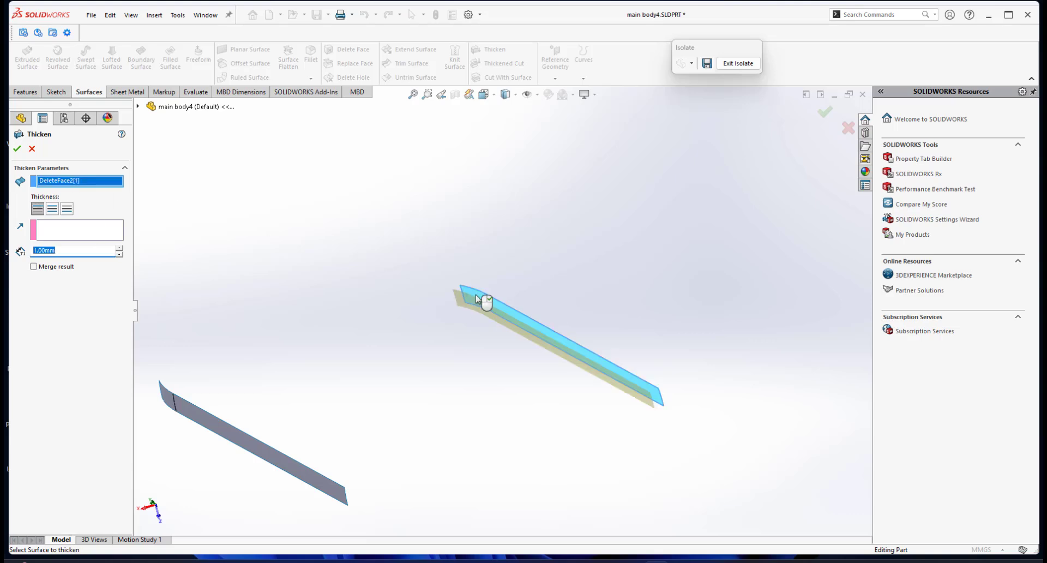
Compare the Side 1 and Side 2 directions for this strip and complete its thickening toward Side 2.
{"action": "mouse_move", "coordinate": [368, 370]}
{"action": "middle_mouse_down"}
{"action": "mouse_move", "coordinate": [332, 369]}
{"action": "mouse_move", "coordinate": [357, 372]}
{"action": "middle_mouse_up"}
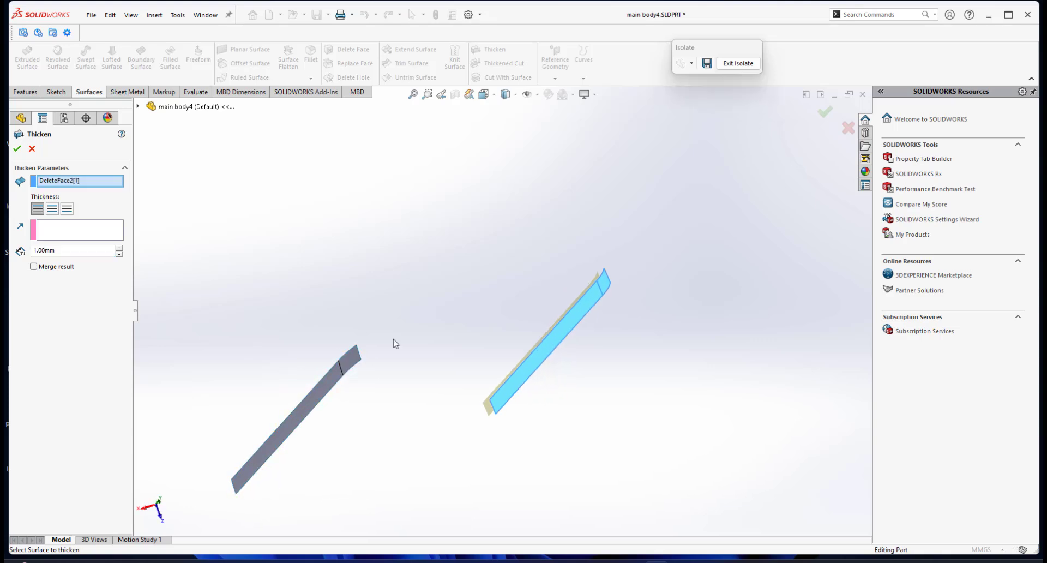
{"action": "middle_click_drag", "start_coordinate": [394, 343], "coordinate": [467, 285]}
{"action": "scroll", "coordinate": [467, 286], "scroll_direction": "down", "scroll_amount": 2}
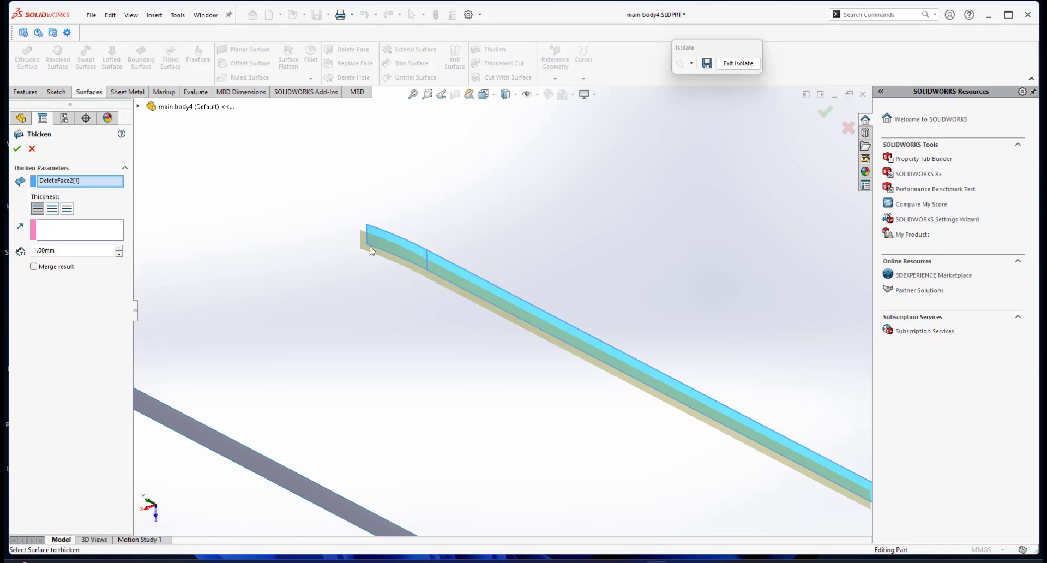
{"action": "middle_click_drag", "start_coordinate": [369, 244], "coordinate": [327, 248]}
{"action": "left_click", "coordinate": [66, 209]}
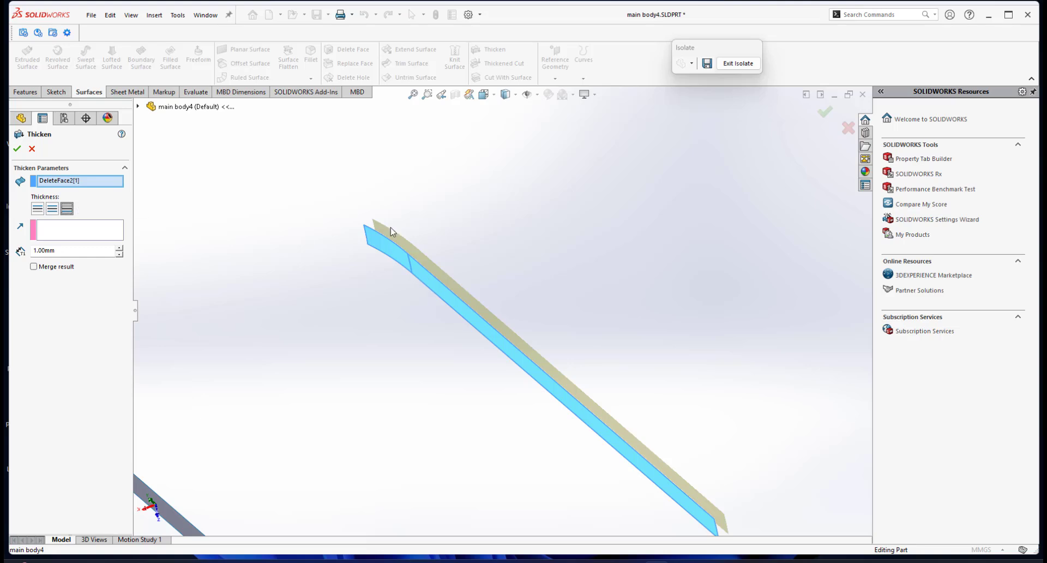
{"action": "middle_click_drag", "start_coordinate": [528, 258], "coordinate": [493, 265]}
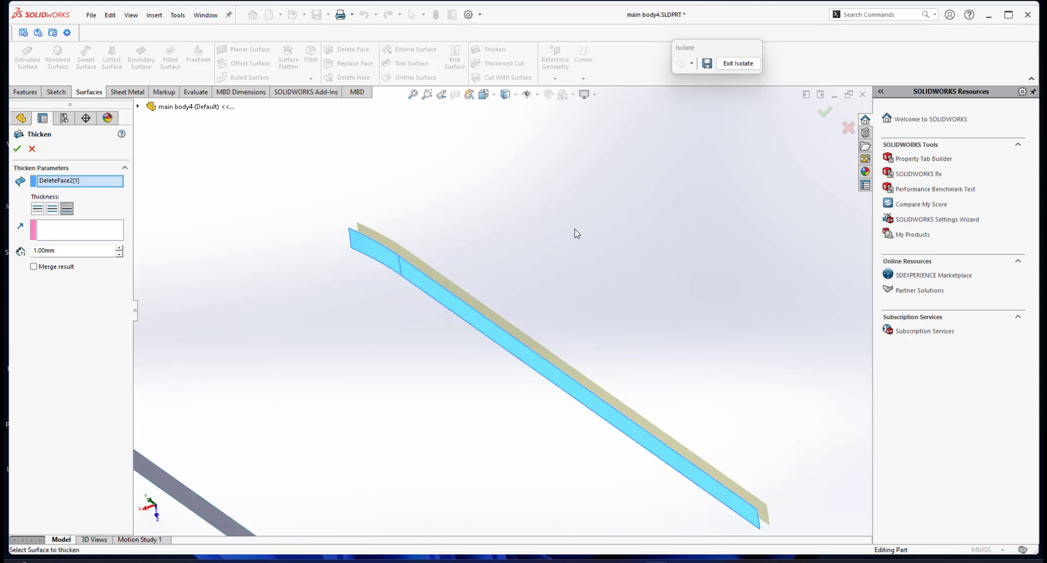
{"action": "left_click", "coordinate": [37, 208]}
{"action": "middle_click_drag", "start_coordinate": [319, 275], "coordinate": [290, 273]}
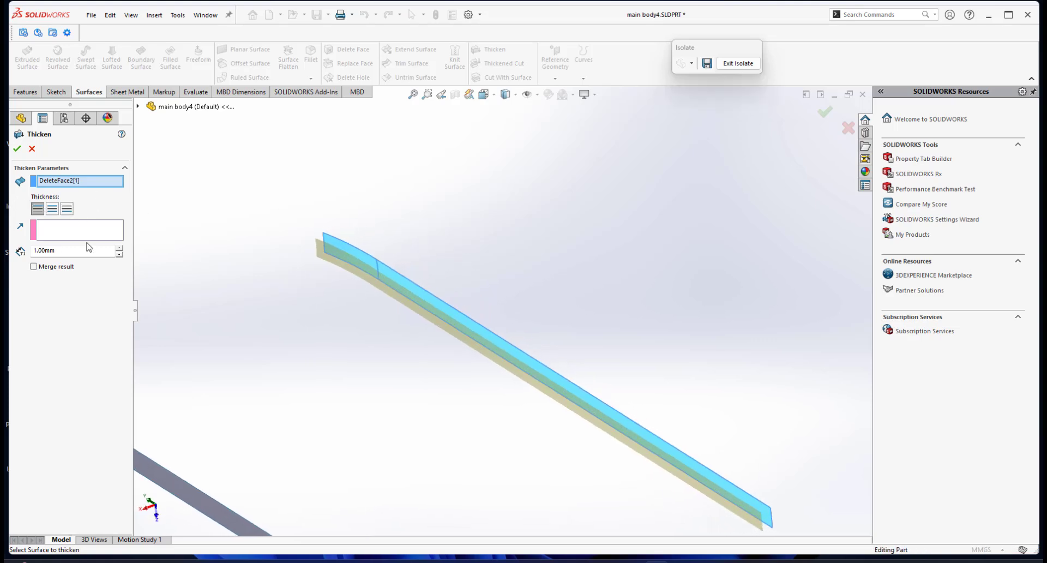
{"action": "left_click", "coordinate": [66, 208]}
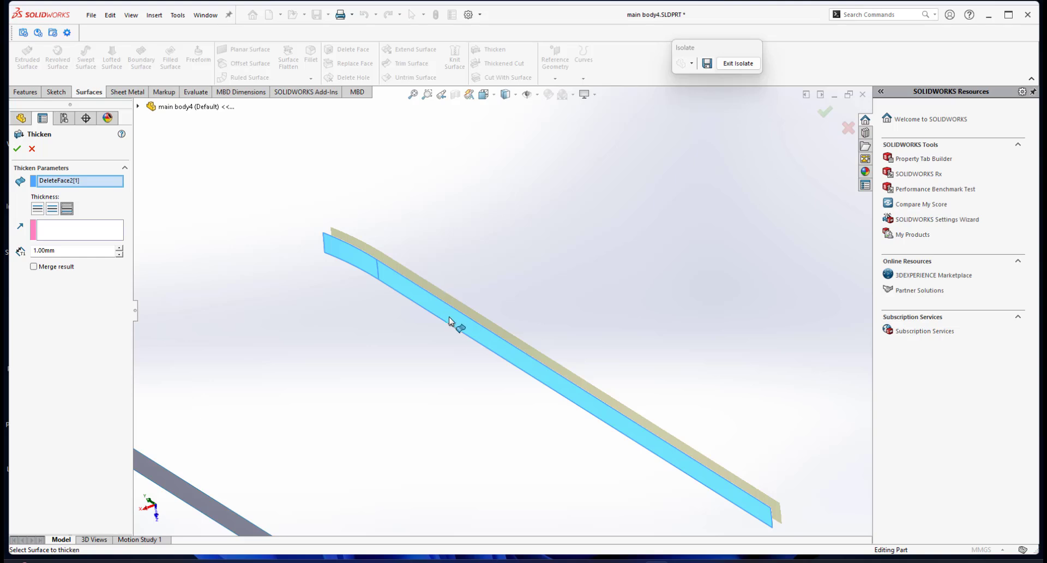
{"action": "scroll", "coordinate": [457, 325], "scroll_direction": "up", "scroll_amount": 3}
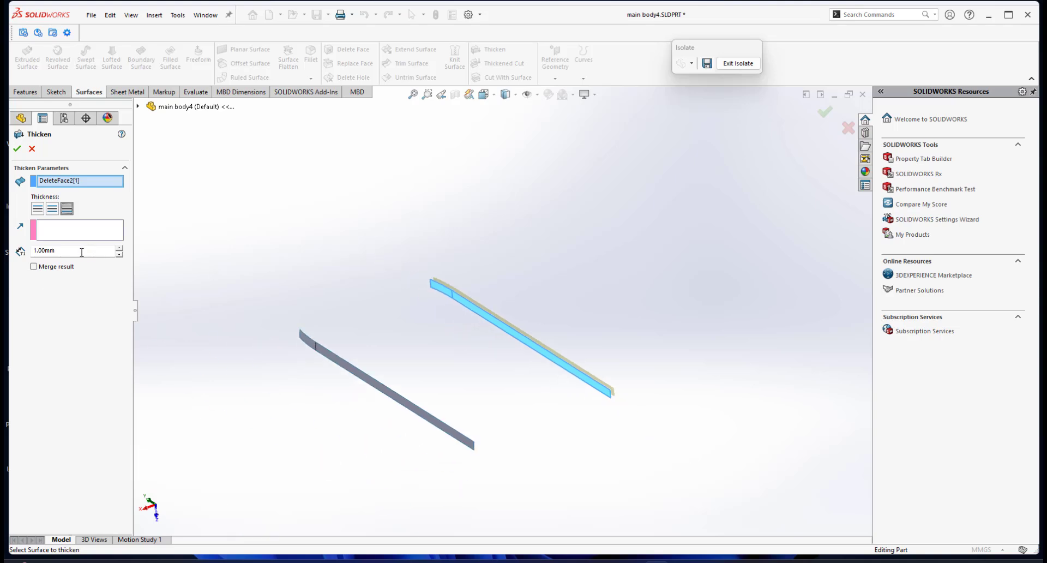
{"action": "left_click", "coordinate": [16, 149]}
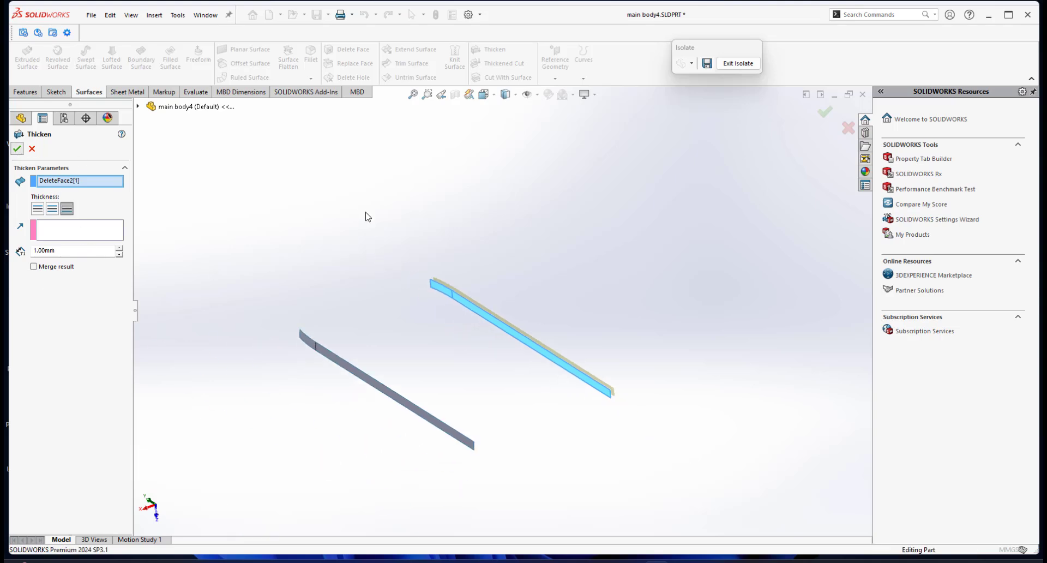
Thicken the remaining strip surface, DeleteFace2[2], by 1 mm toward Side 2 with Merge result enabled.
{"action": "middle_click_drag", "start_coordinate": [519, 292], "coordinate": [527, 353]}
{"action": "scroll", "coordinate": [548, 353], "scroll_direction": "down", "scroll_amount": 1}
{"action": "scroll", "coordinate": [527, 353], "scroll_direction": "down", "scroll_amount": 2}
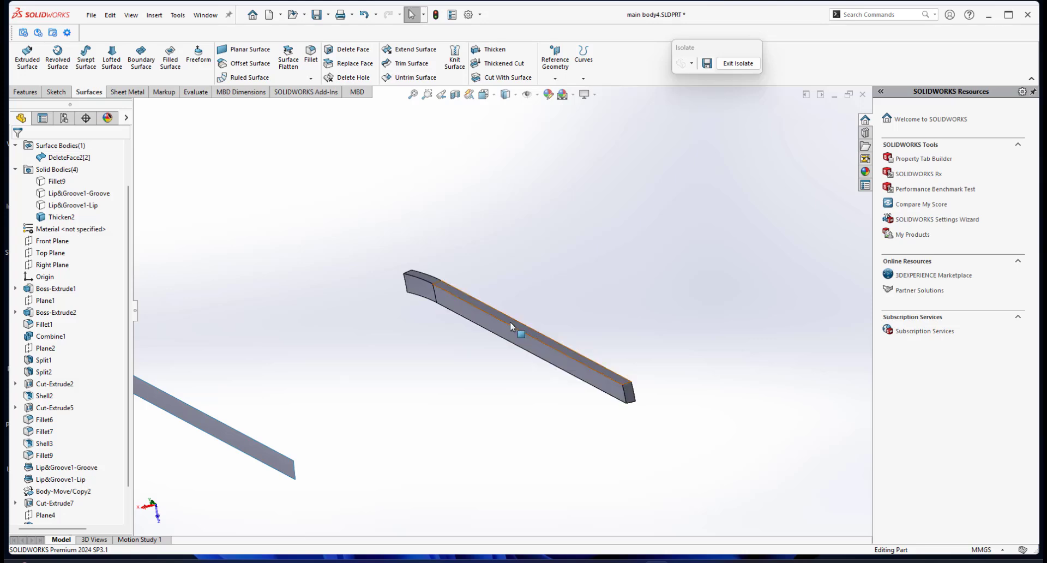
{"action": "middle_click_drag", "start_coordinate": [509, 324], "coordinate": [360, 302]}
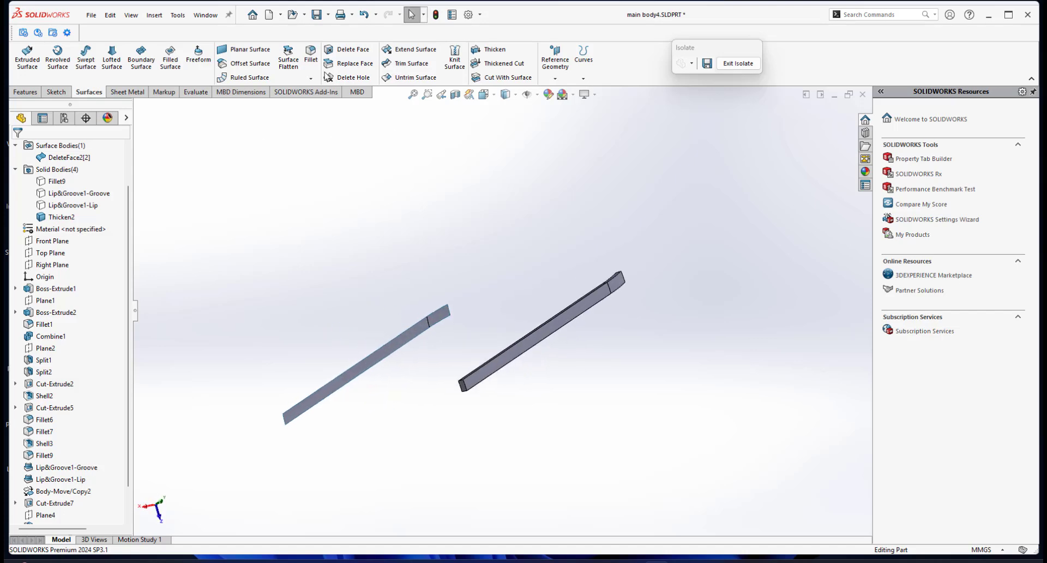
{"action": "left_click", "coordinate": [488, 49]}
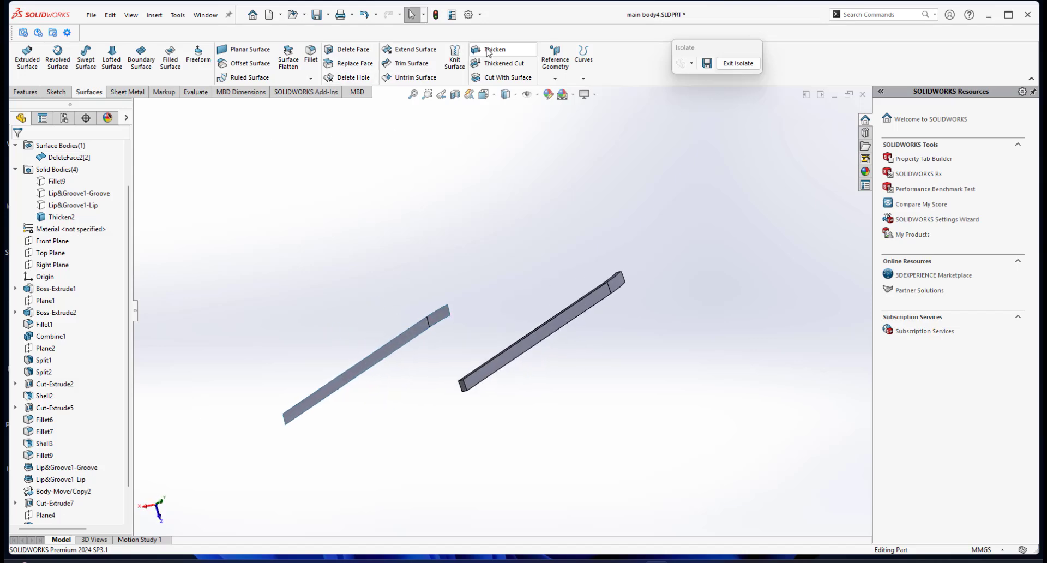
{"action": "left_click", "coordinate": [436, 323]}
{"action": "middle_click_drag", "start_coordinate": [432, 327], "coordinate": [387, 347]}
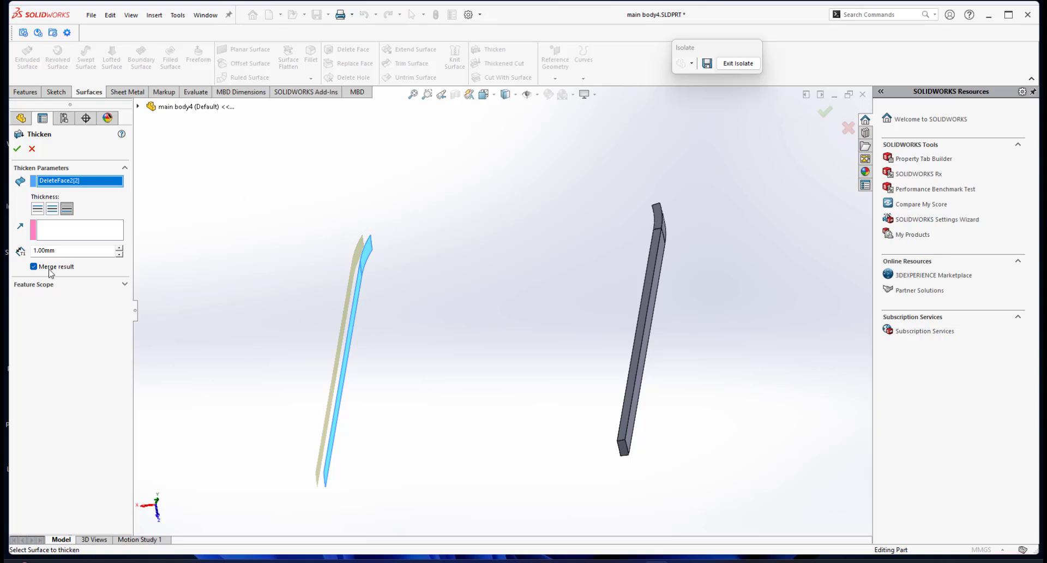
{"action": "left_click", "coordinate": [37, 211]}
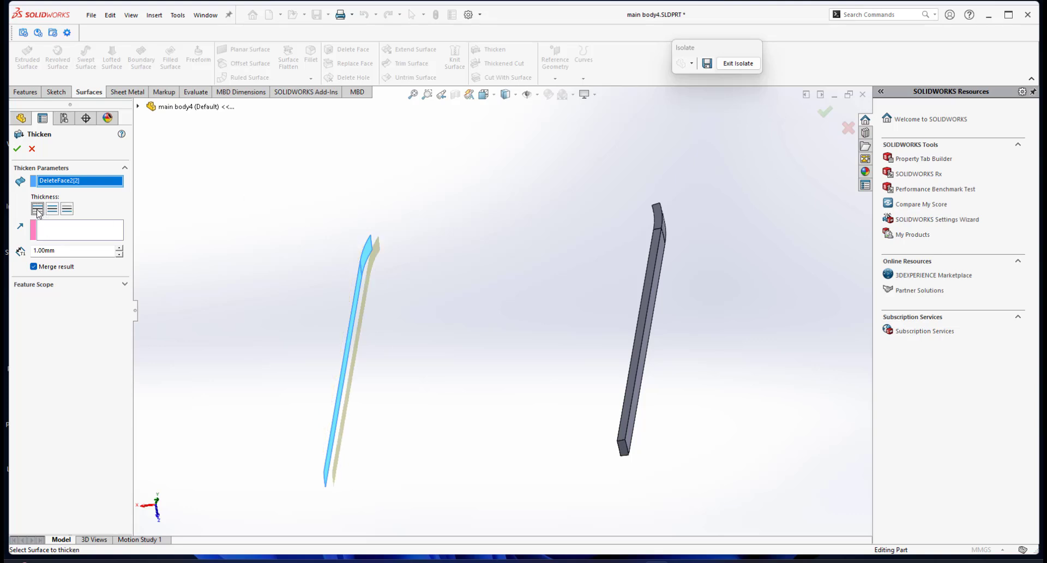
{"action": "left_click", "coordinate": [67, 211]}
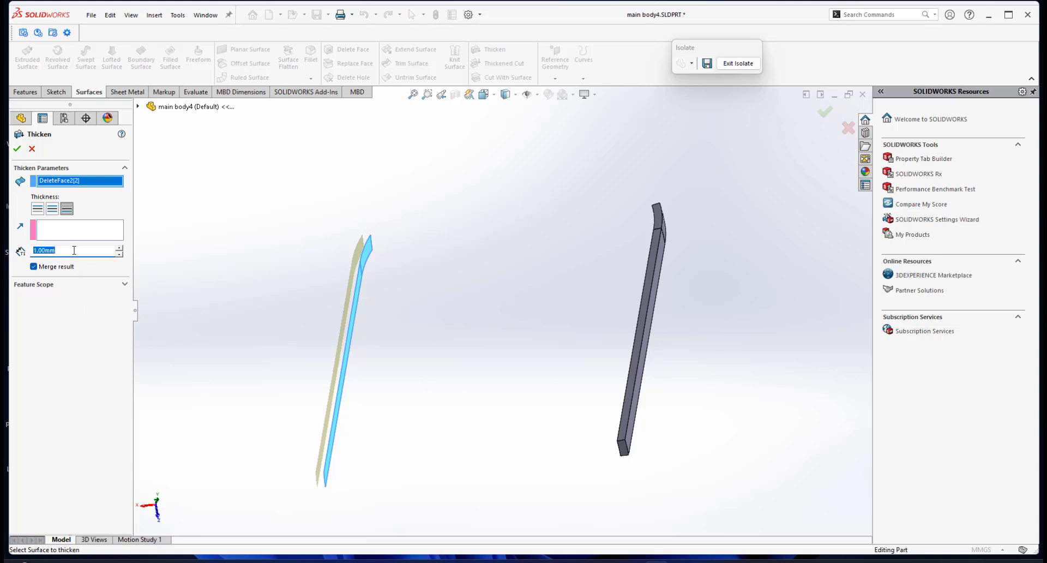
{"action": "left_click", "coordinate": [18, 148]}
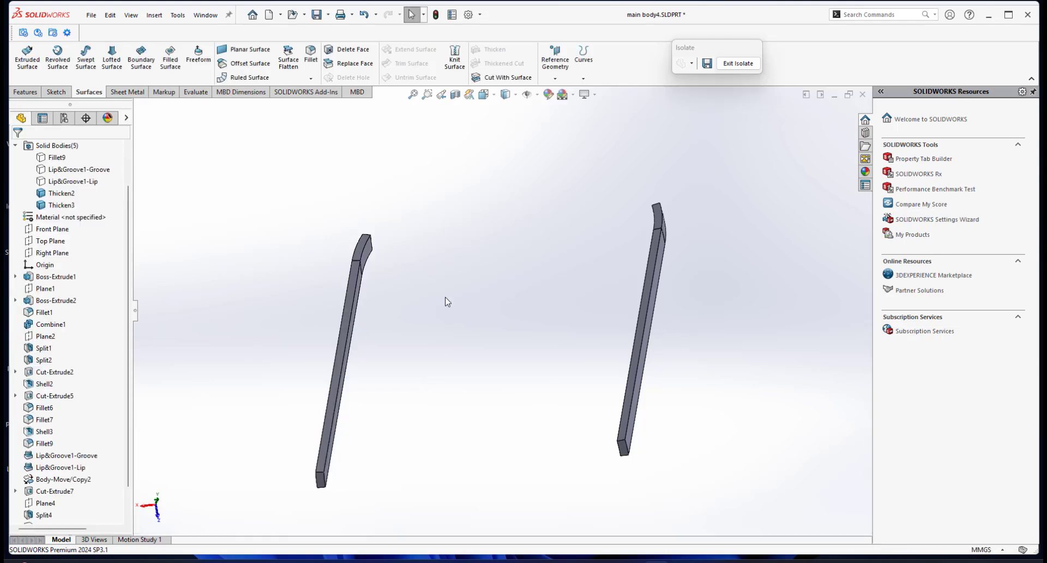
Exit the isolated display to bring back all solid bodies of the fan.
{"action": "middle_click_drag", "start_coordinate": [443, 299], "coordinate": [603, 174]}
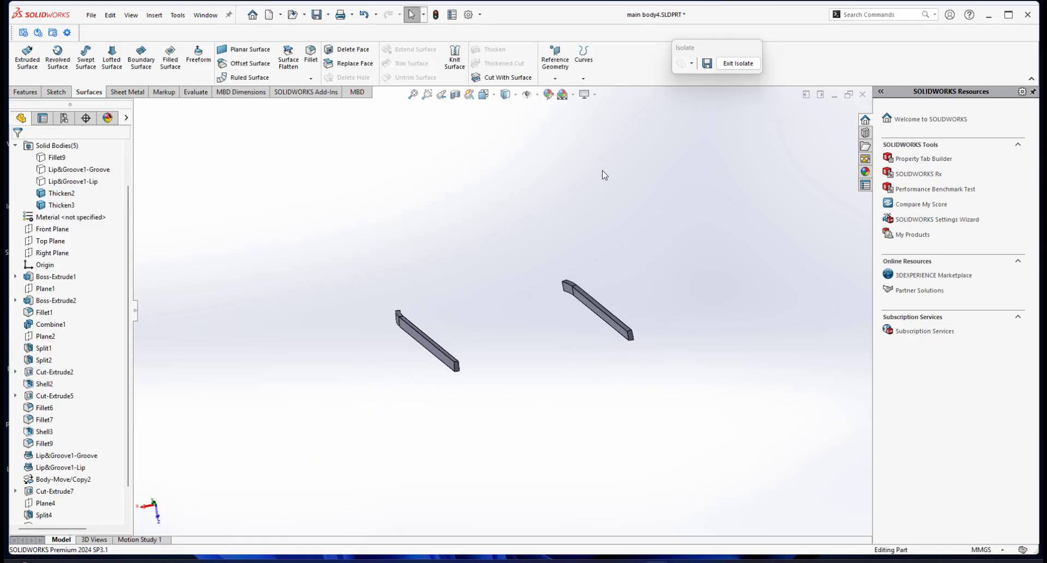
{"action": "left_click", "coordinate": [737, 64]}
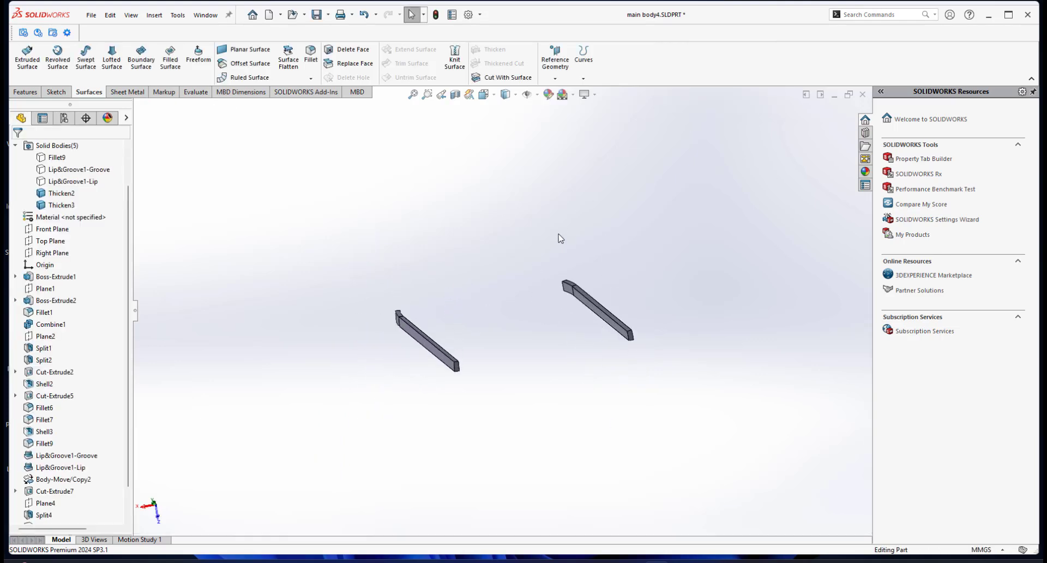
{"action": "middle_click_drag", "start_coordinate": [411, 266], "coordinate": [323, 302]}
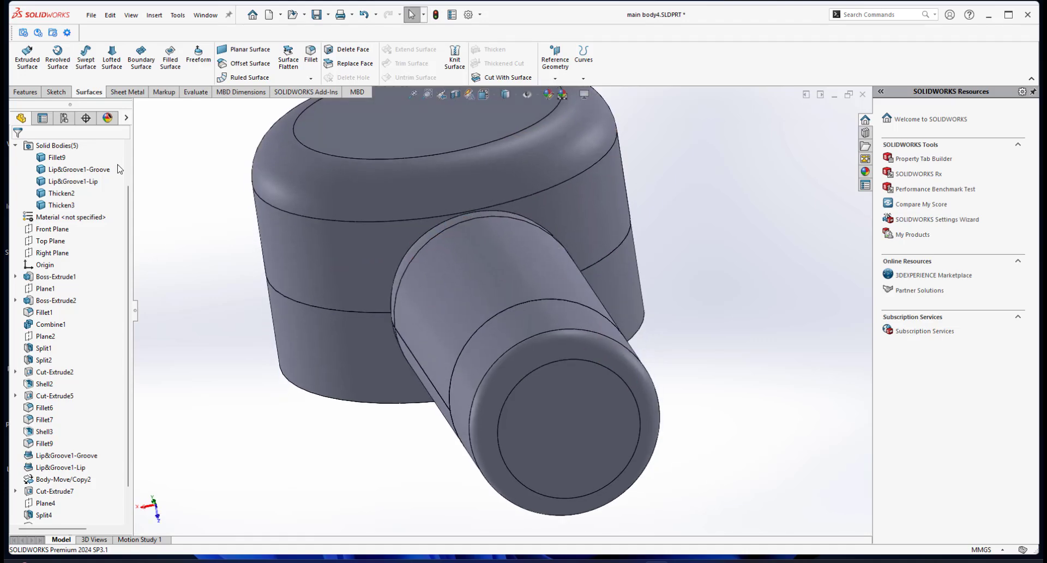
{"action": "scroll", "coordinate": [82, 218], "scroll_direction": "up", "scroll_amount": 2}
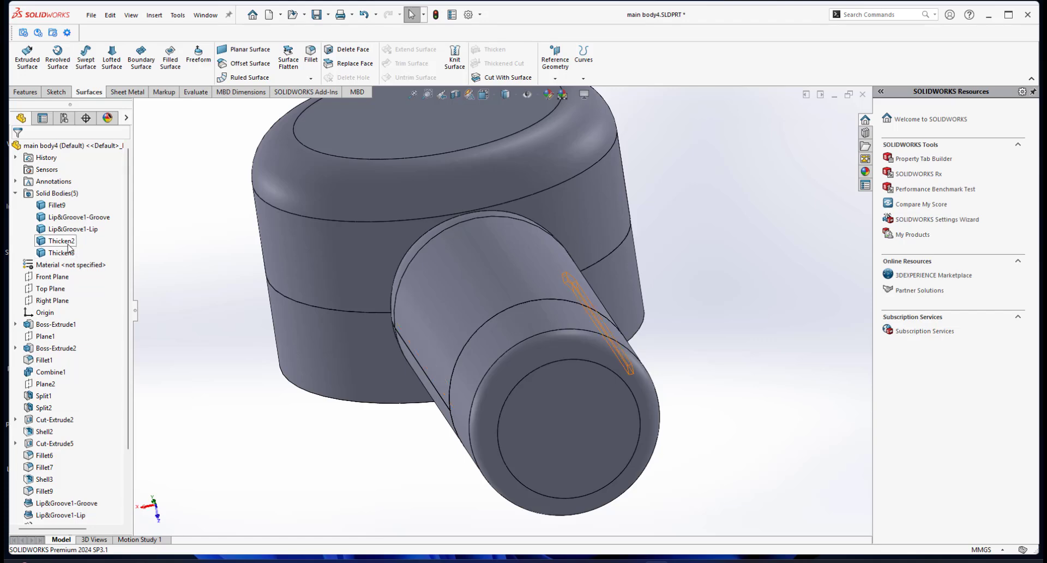
{"action": "scroll", "coordinate": [488, 280], "scroll_direction": "up", "scroll_amount": 3}
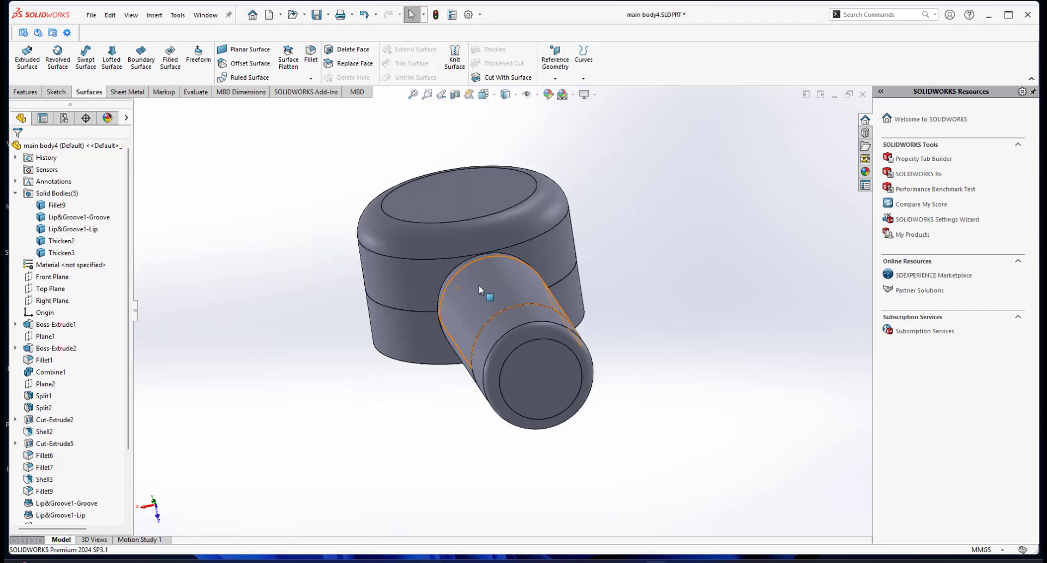
Isolate the Thicken2 and Thicken3 bars together with the lower housing body Lip&Groove1-Lip.
{"action": "left_click", "coordinate": [72, 241]}
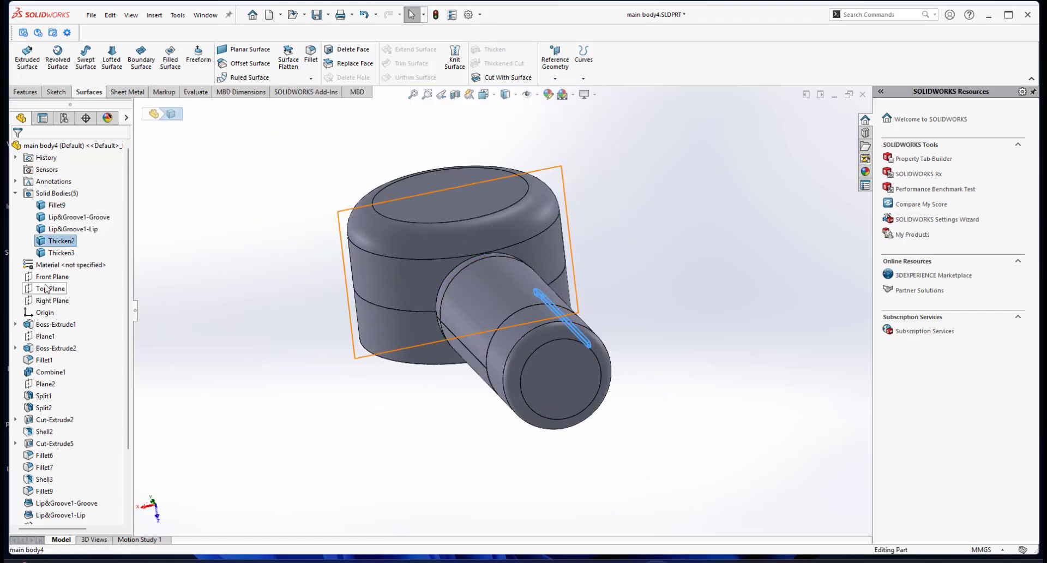
{"action": "left_click", "coordinate": [58, 253]}
{"action": "middle_click_drag", "start_coordinate": [505, 342], "coordinate": [447, 342]}
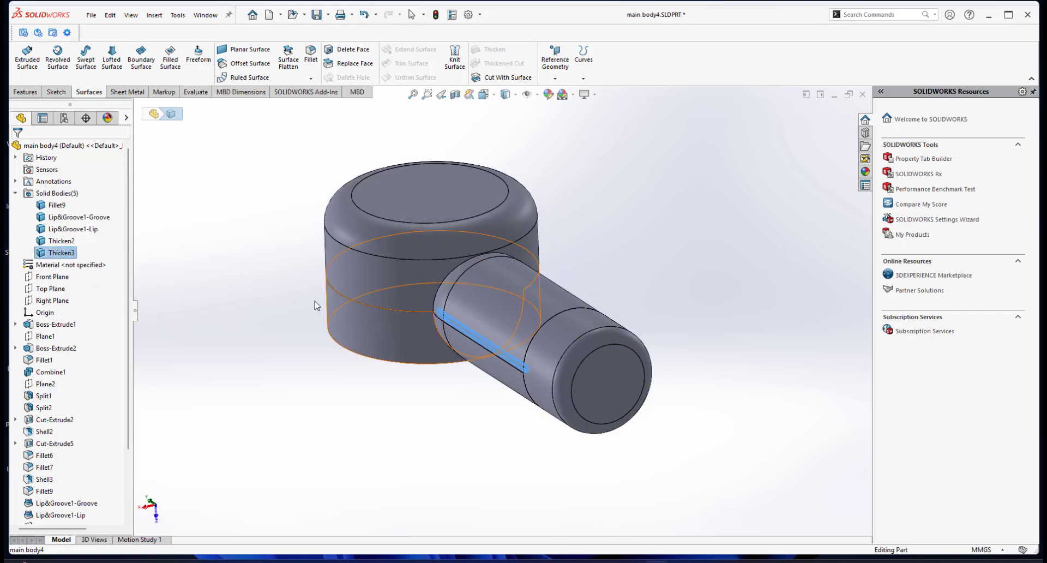
{"action": "left_click", "coordinate": [60, 241]}
{"action": "left_click", "coordinate": [60, 242]}
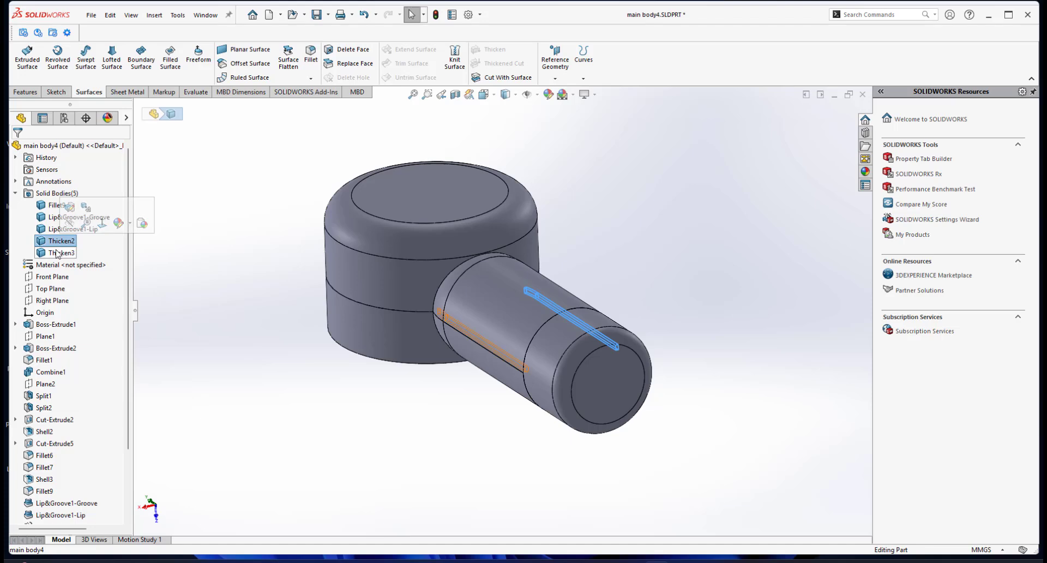
{"action": "left_click", "coordinate": [54, 254], "text": "ctrl"}
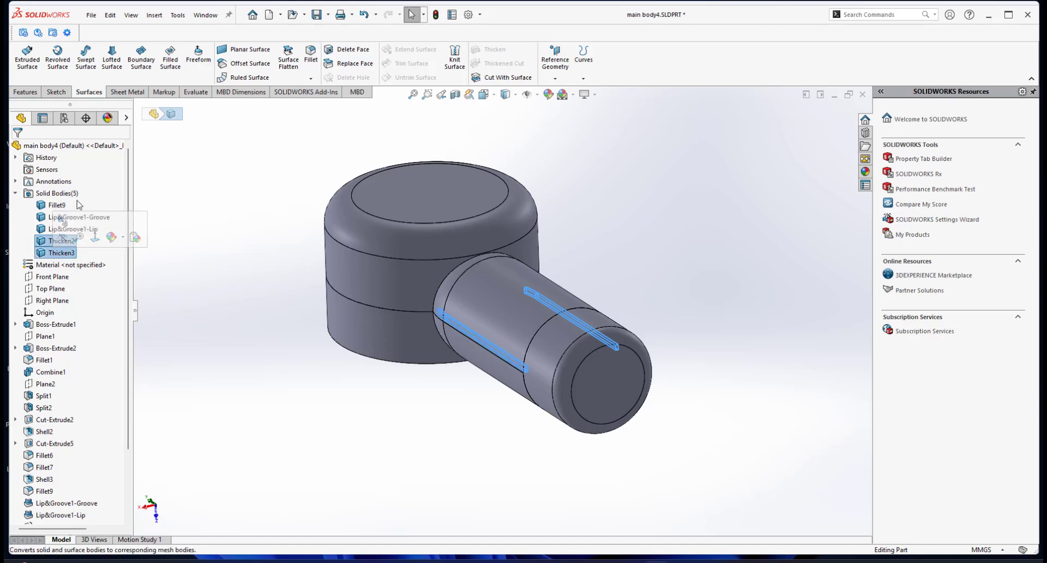
{"action": "middle_click_drag", "start_coordinate": [571, 298], "coordinate": [558, 275]}
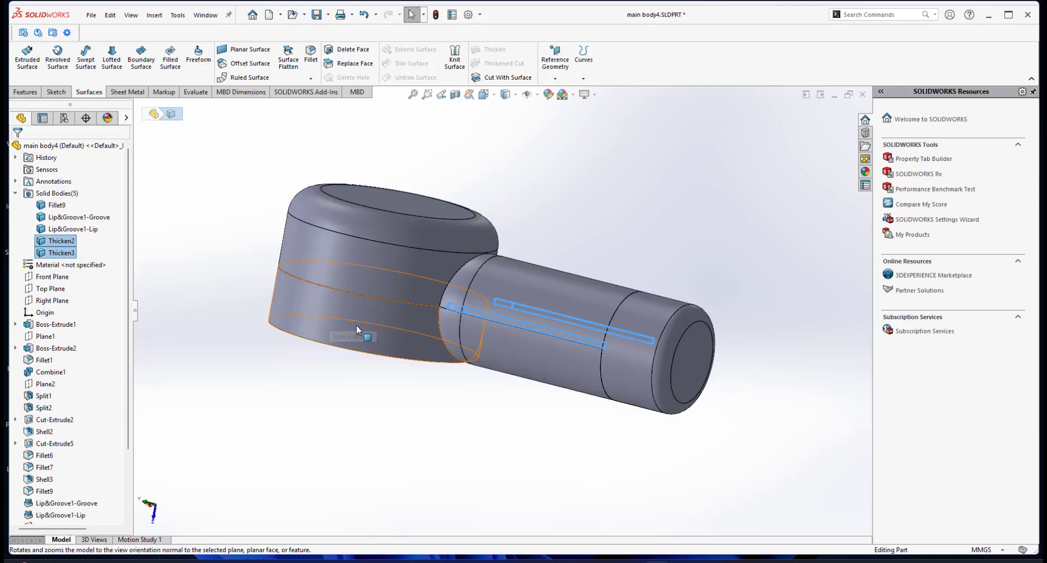
{"action": "left_click", "coordinate": [377, 338], "text": "ctrl"}
{"action": "right_click", "coordinate": [378, 338]}
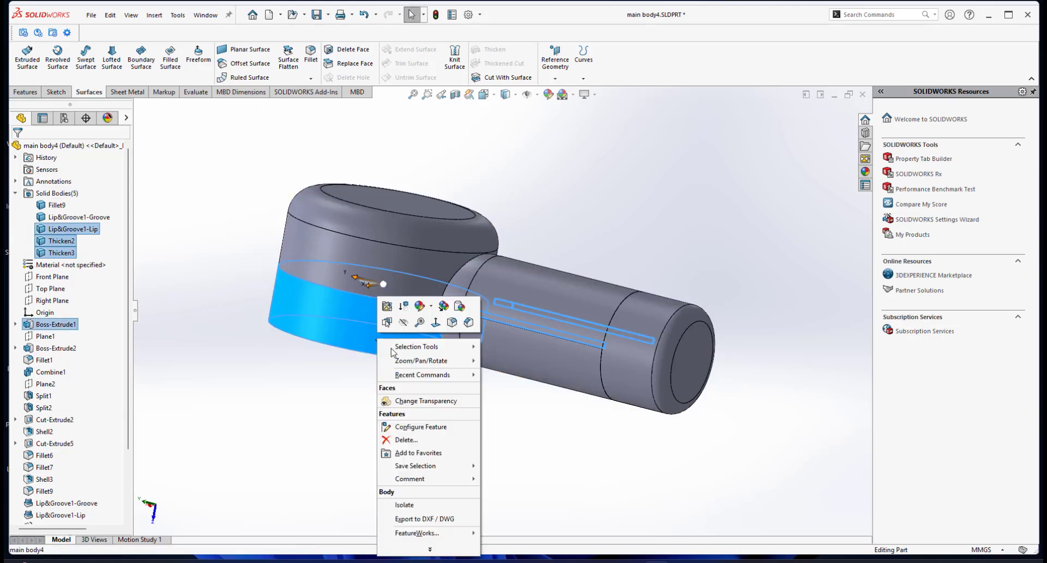
{"action": "left_click", "coordinate": [404, 504]}
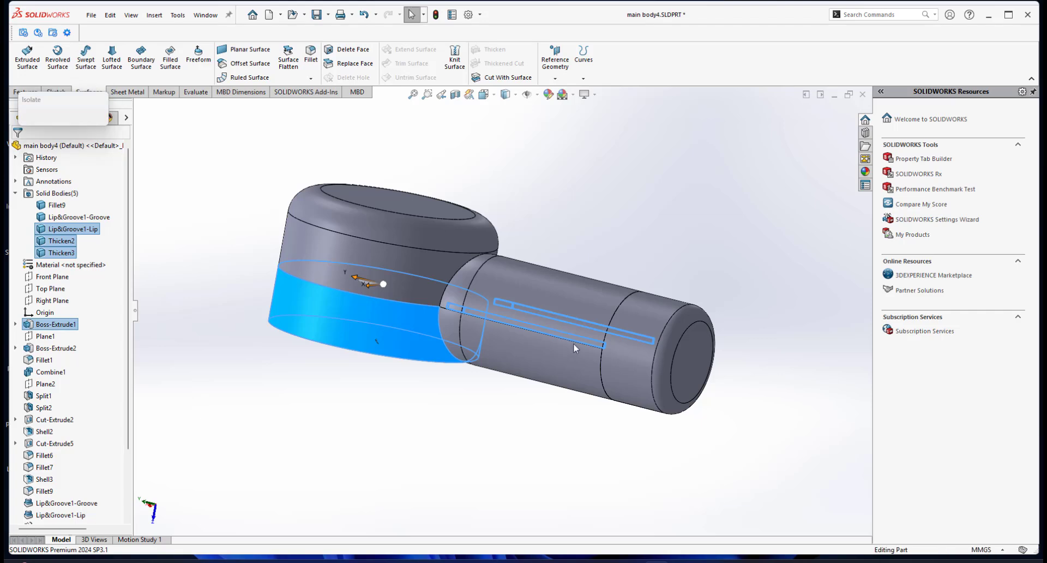
Examine how the two thickened bars sit along the lip edges of the lower handle shell.
{"action": "scroll", "coordinate": [574, 332], "scroll_direction": "down", "scroll_amount": 2}
{"action": "middle_click_drag", "start_coordinate": [574, 332], "coordinate": [643, 345]}
{"action": "scroll", "coordinate": [522, 349], "scroll_direction": "down", "scroll_amount": 2}
{"action": "scroll", "coordinate": [521, 349], "scroll_direction": "up", "scroll_amount": 2}
{"action": "scroll", "coordinate": [488, 335], "scroll_direction": "up", "scroll_amount": 1}
{"action": "scroll", "coordinate": [433, 322], "scroll_direction": "down", "scroll_amount": 3}
{"action": "middle_click", "coordinate": [432, 324]}
{"action": "scroll", "coordinate": [604, 352], "scroll_direction": "down", "scroll_amount": 3}
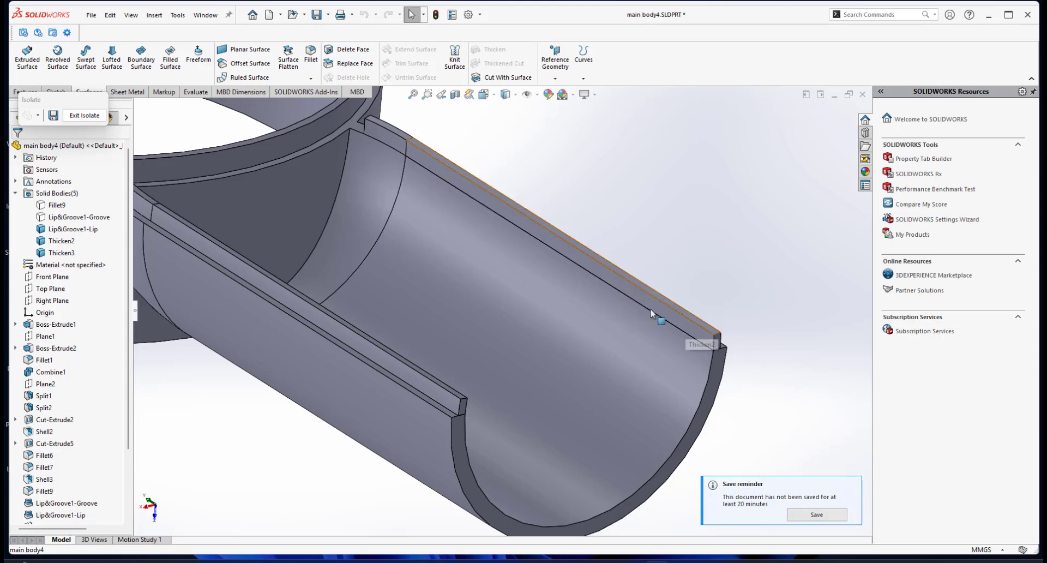
Inspect the lower housing and both side bars from several angles, including where the handle meets the ring.
{"action": "middle_click_drag", "start_coordinate": [586, 247], "coordinate": [572, 221]}
{"action": "middle_click", "coordinate": [507, 219]}
{"action": "middle_click_drag", "start_coordinate": [506, 219], "coordinate": [523, 241]}
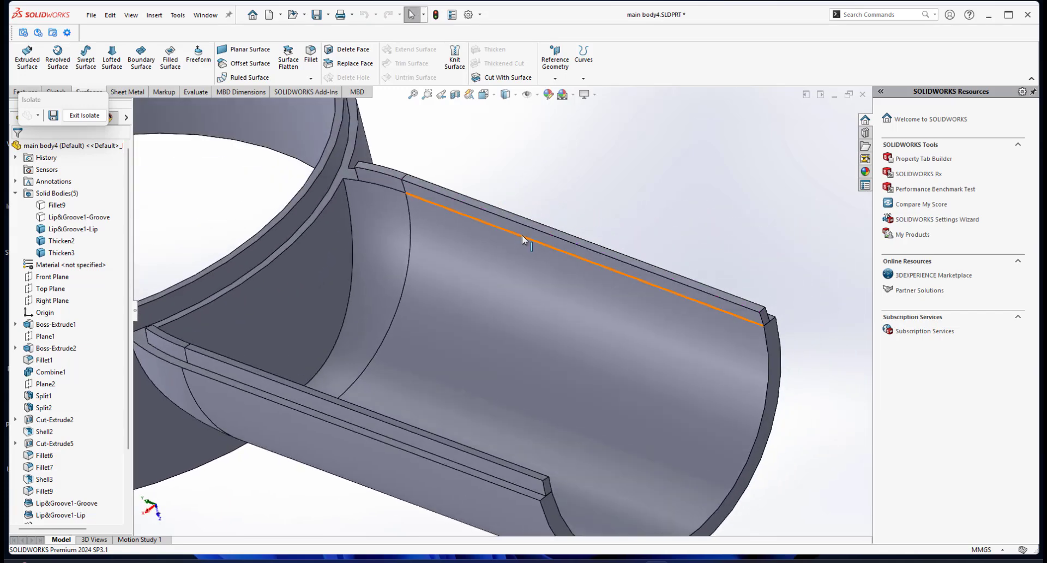
{"action": "scroll", "coordinate": [529, 313], "scroll_direction": "up", "scroll_amount": 3}
{"action": "middle_click_drag", "start_coordinate": [518, 305], "coordinate": [529, 277]}
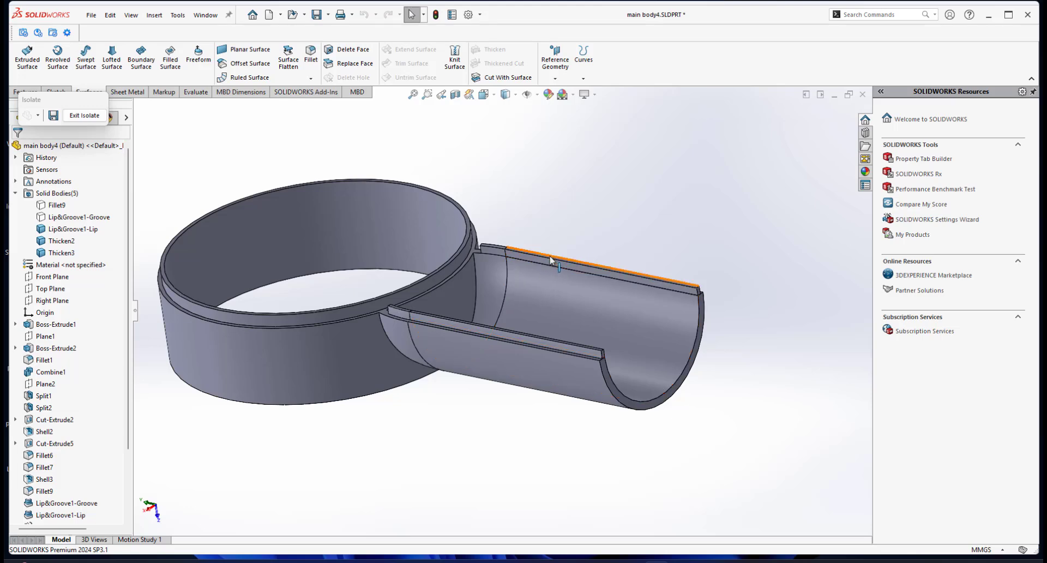
{"action": "scroll", "coordinate": [386, 421], "scroll_direction": "down", "scroll_amount": 1}
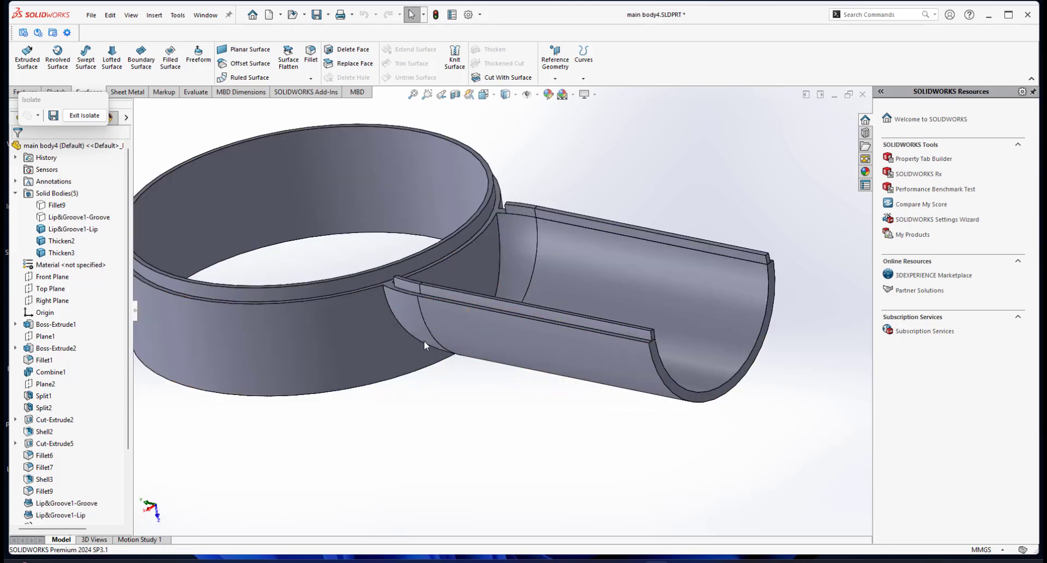
{"action": "middle_click_drag", "start_coordinate": [423, 340], "coordinate": [515, 322]}
{"action": "scroll", "coordinate": [531, 275], "scroll_direction": "up", "scroll_amount": 3}
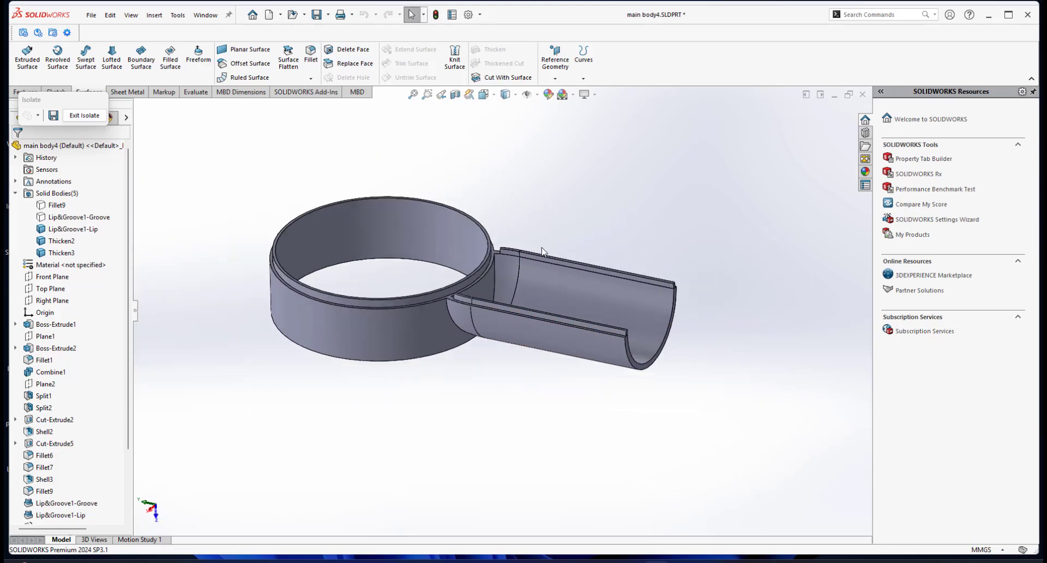
{"action": "scroll", "coordinate": [545, 248], "scroll_direction": "down", "scroll_amount": 2}
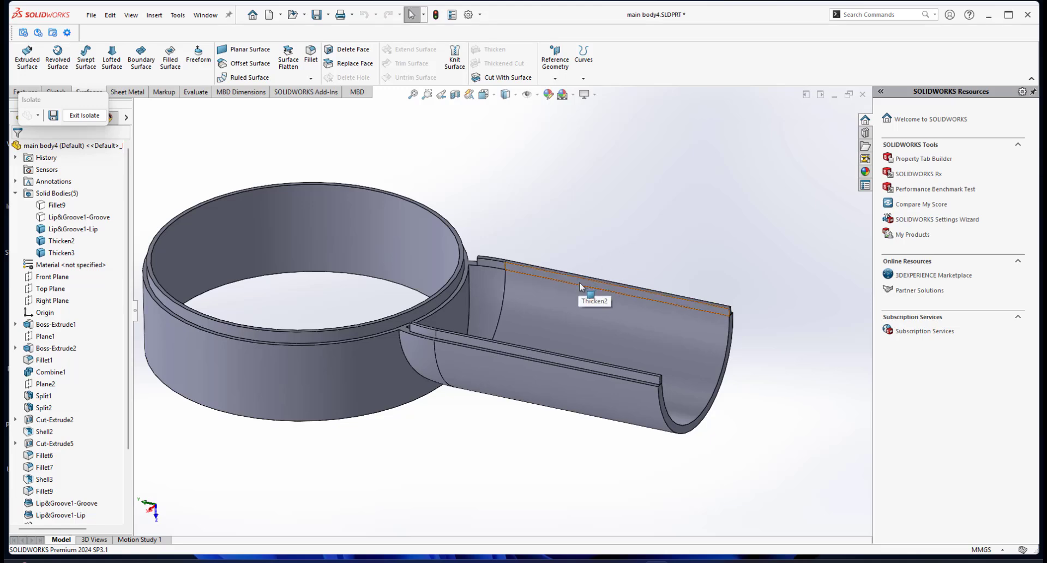
{"action": "middle_click_drag", "start_coordinate": [544, 325], "coordinate": [525, 321]}
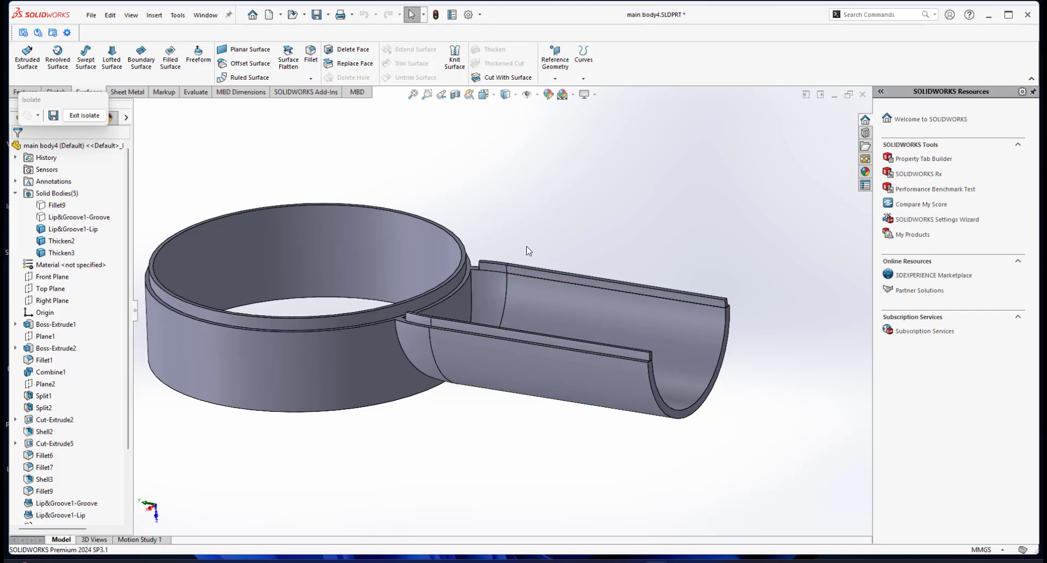
{"action": "middle_click_drag", "start_coordinate": [533, 262], "coordinate": [503, 309]}
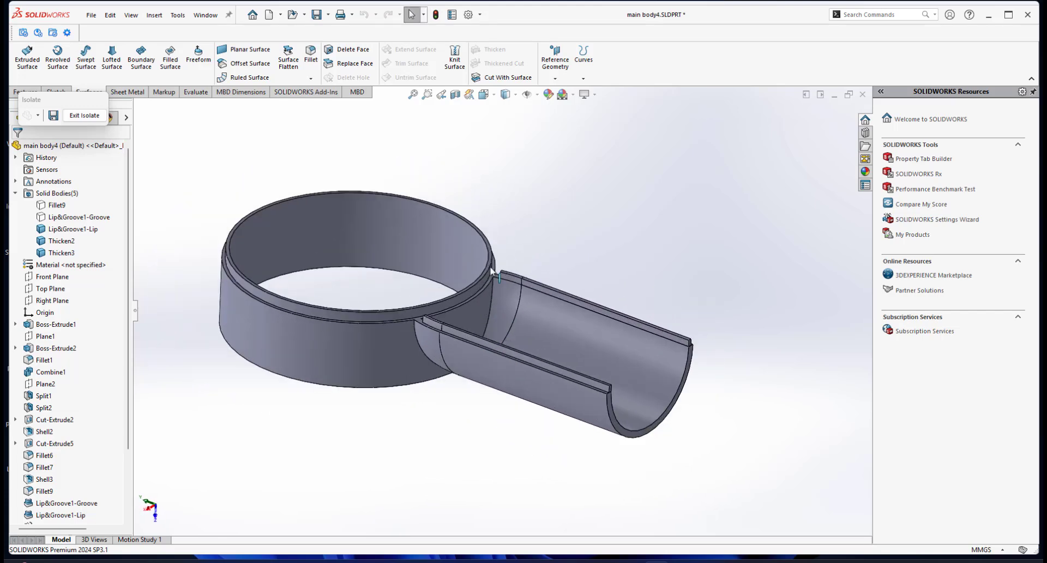
Create one in-place copy of the Thicken2 and Thicken3 bars with Move/Copy Body, keeping zero translation.
{"action": "left_click", "coordinate": [154, 19]}
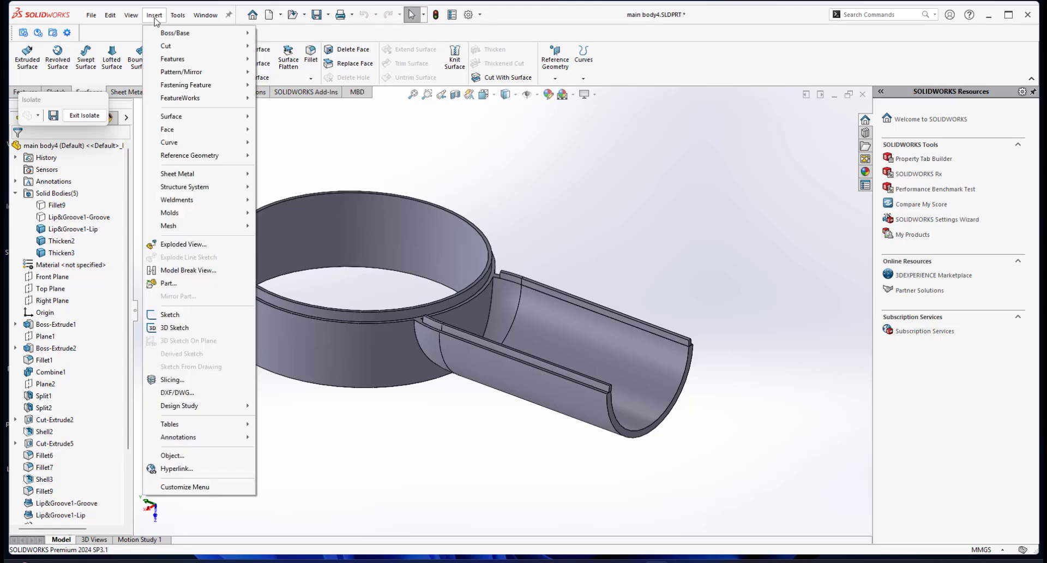
{"action": "mouse_move", "coordinate": [166, 63]}
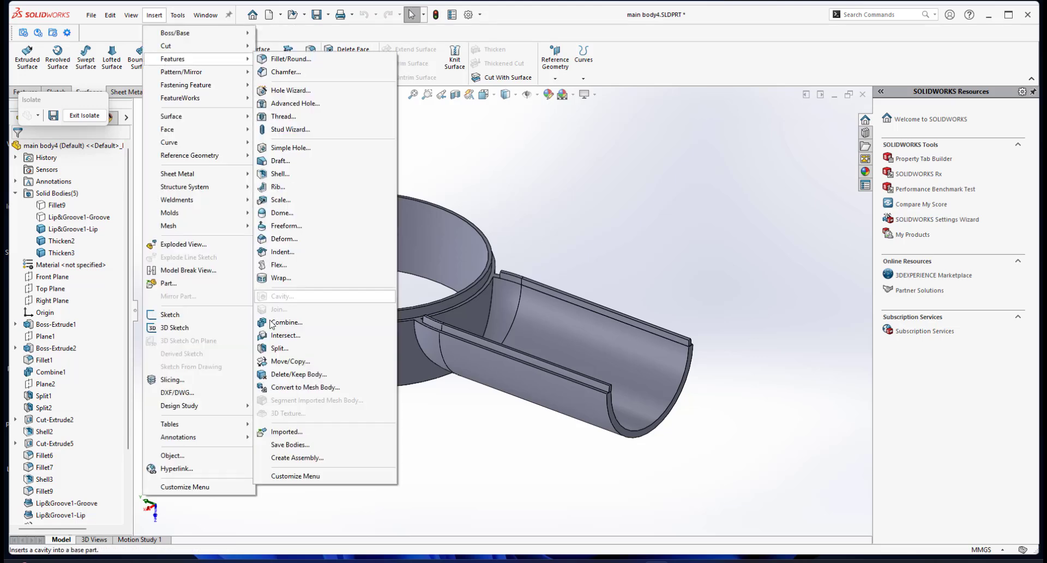
{"action": "left_click", "coordinate": [292, 360]}
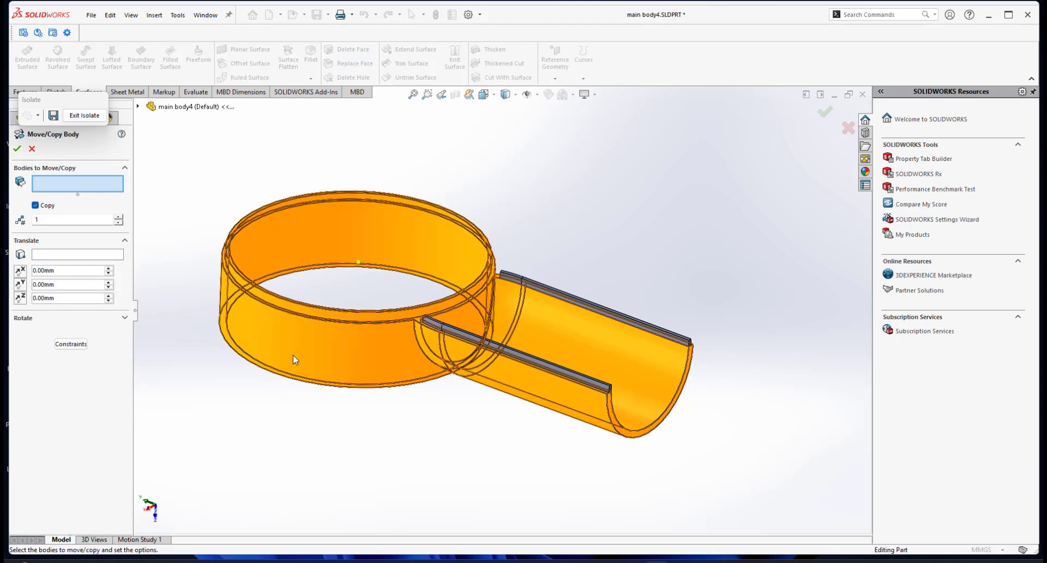
{"action": "left_click", "coordinate": [293, 355]}
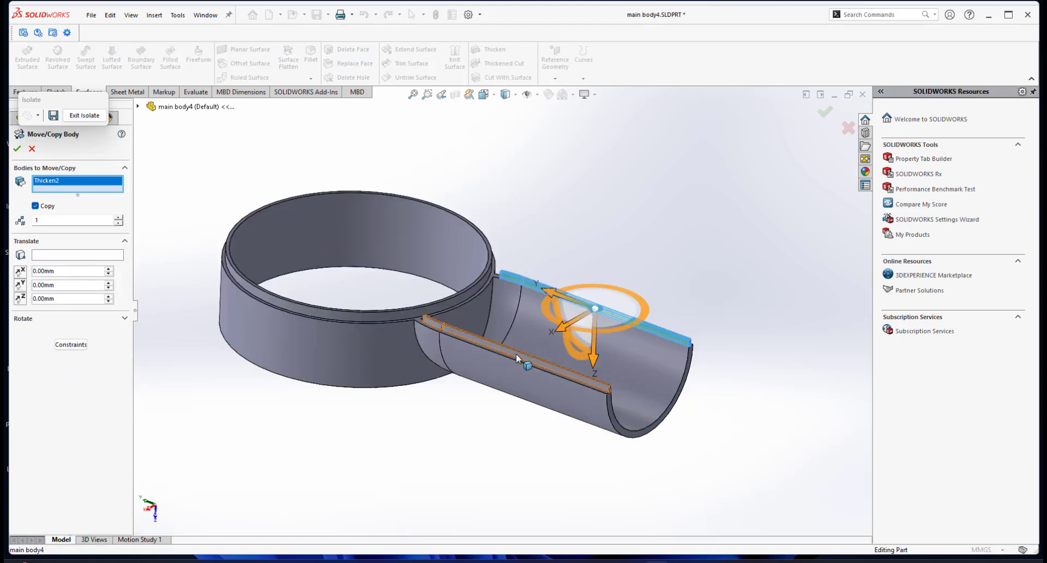
{"action": "left_click", "coordinate": [515, 353]}
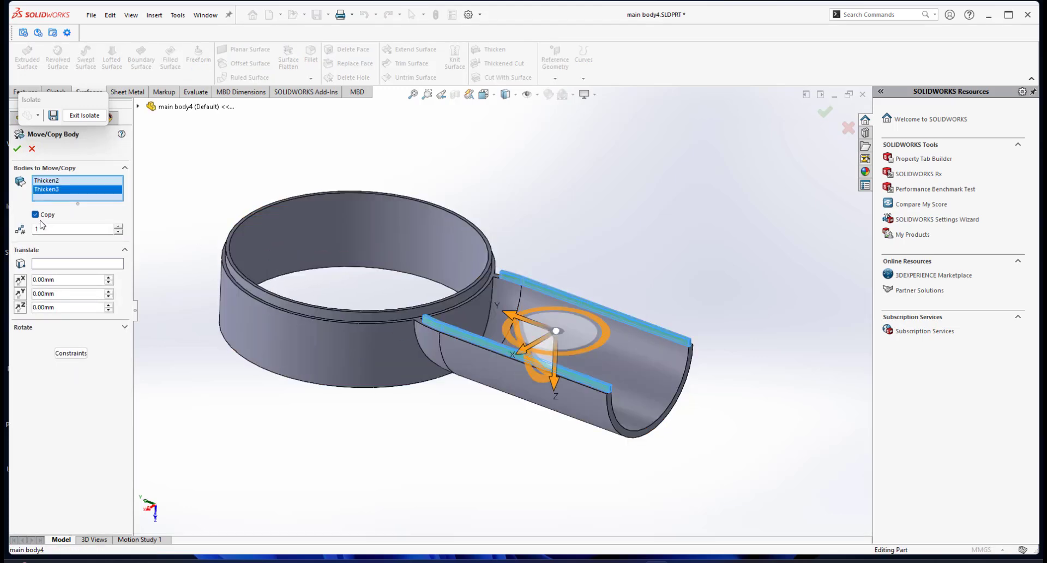
{"action": "left_click", "coordinate": [17, 148]}
{"action": "left_click", "coordinate": [585, 283]}
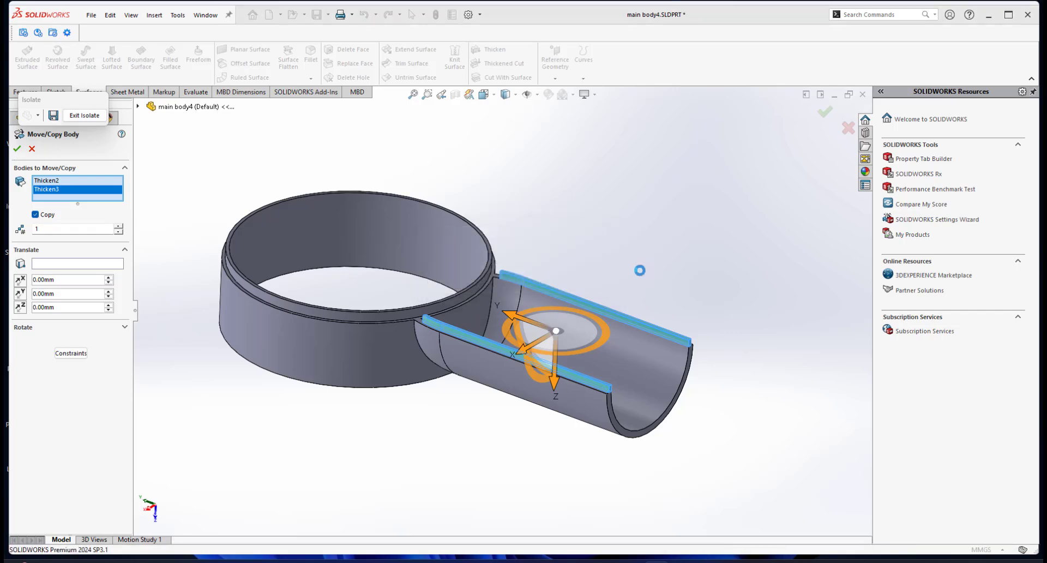
Exit the isolated display and isolate only the lower housing body Lip&Groove1-Lip with the original Thicken2 and Thicken3 bars.
{"action": "left_click", "coordinate": [83, 116]}
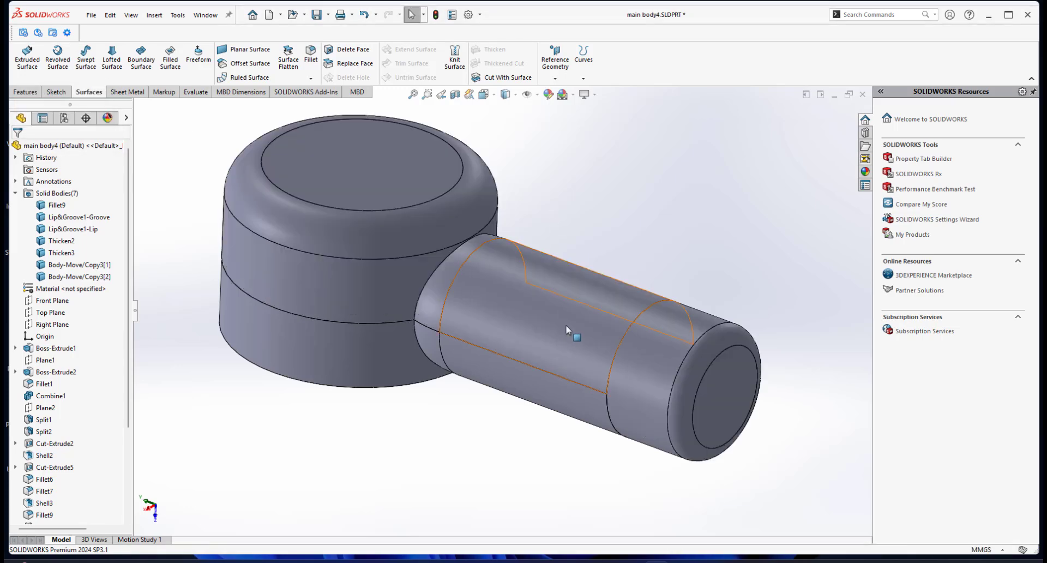
{"action": "scroll", "coordinate": [565, 326], "scroll_direction": "up", "scroll_amount": 3}
{"action": "middle_click_drag", "start_coordinate": [537, 320], "coordinate": [440, 313]}
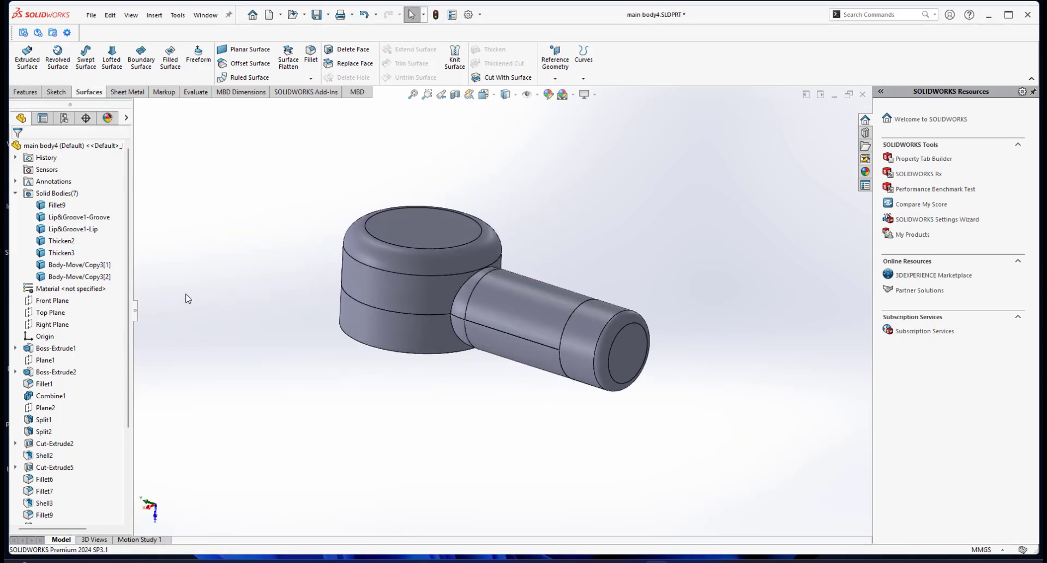
{"action": "left_click", "coordinate": [386, 348]}
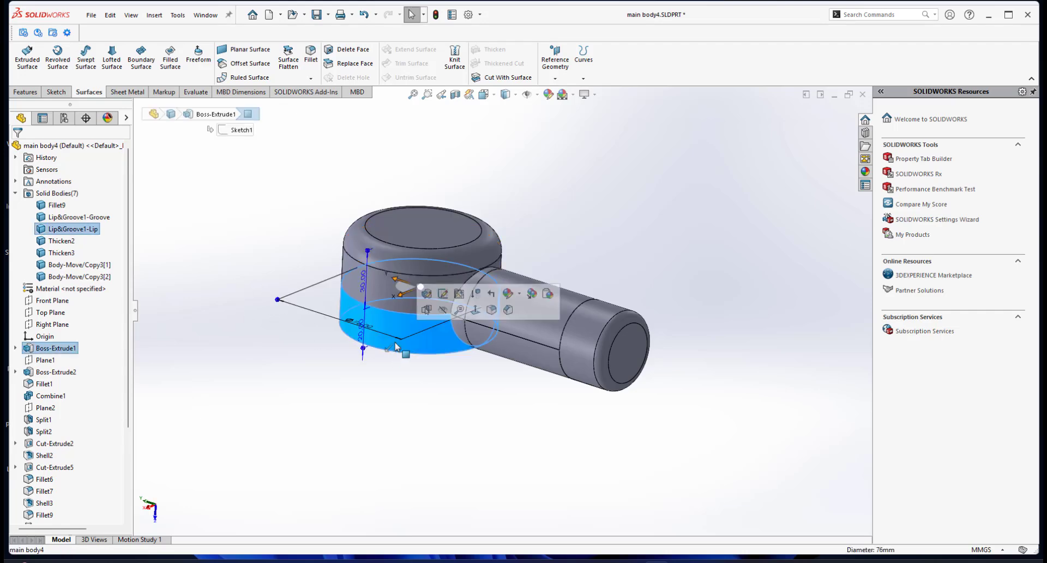
{"action": "left_click", "coordinate": [62, 244], "text": "ctrl"}
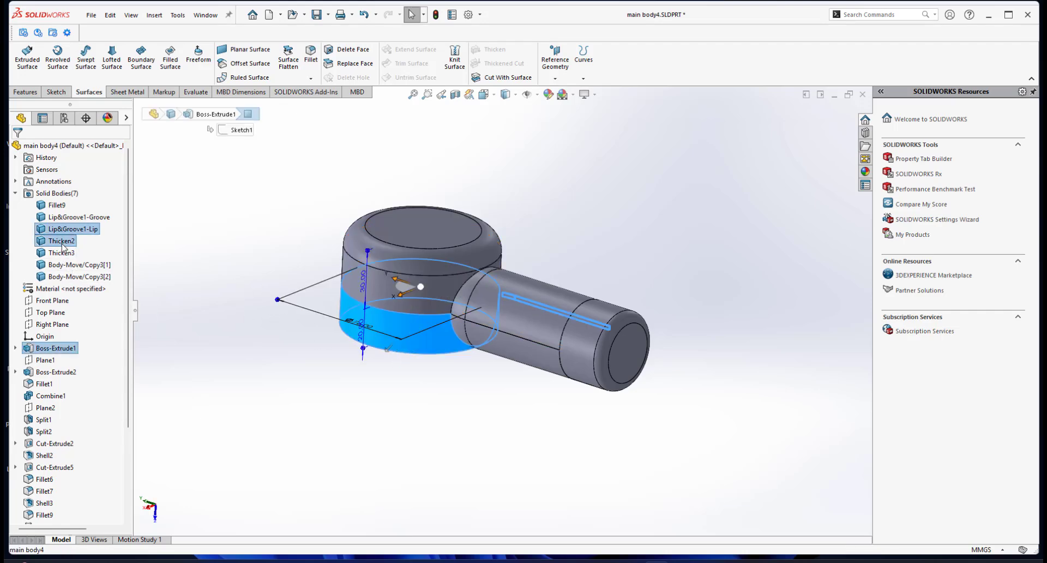
{"action": "right_click", "coordinate": [63, 254]}
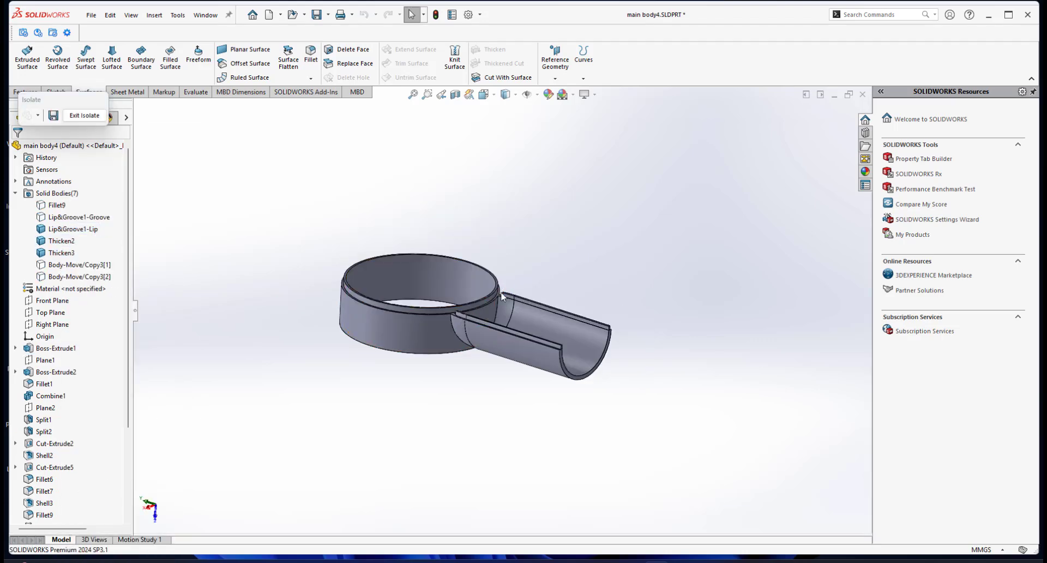
Combine Lip&Groove1-Lip, Thicken2 and Thicken3 into one lower housing body using the Add operation.
{"action": "middle_click_drag", "start_coordinate": [460, 327], "coordinate": [467, 374]}
{"action": "scroll", "coordinate": [501, 377], "scroll_direction": "down", "scroll_amount": 1}
{"action": "middle_click_drag", "start_coordinate": [535, 324], "coordinate": [537, 291]}
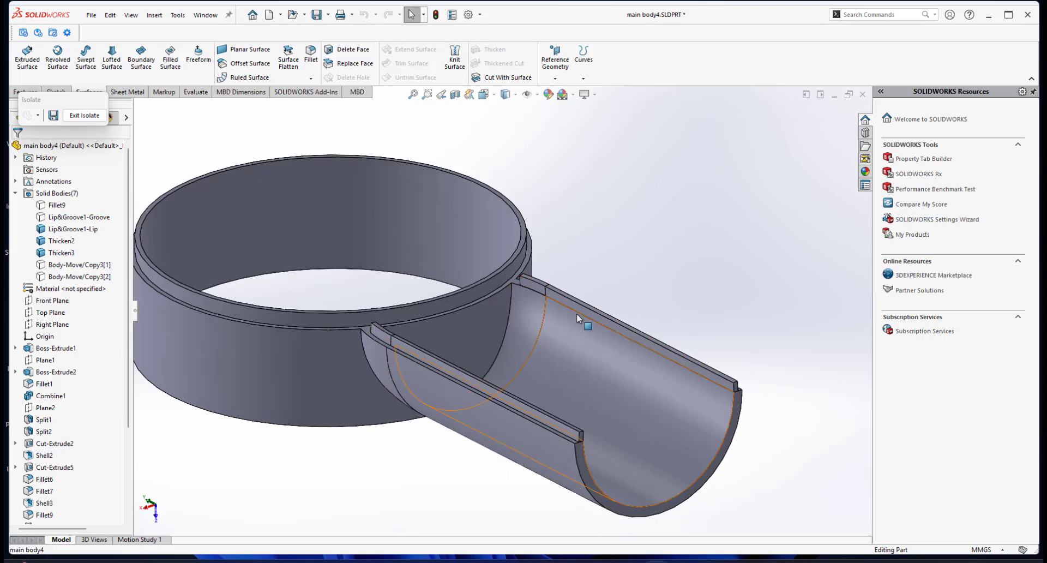
{"action": "scroll", "coordinate": [482, 384], "scroll_direction": "up", "scroll_amount": 2}
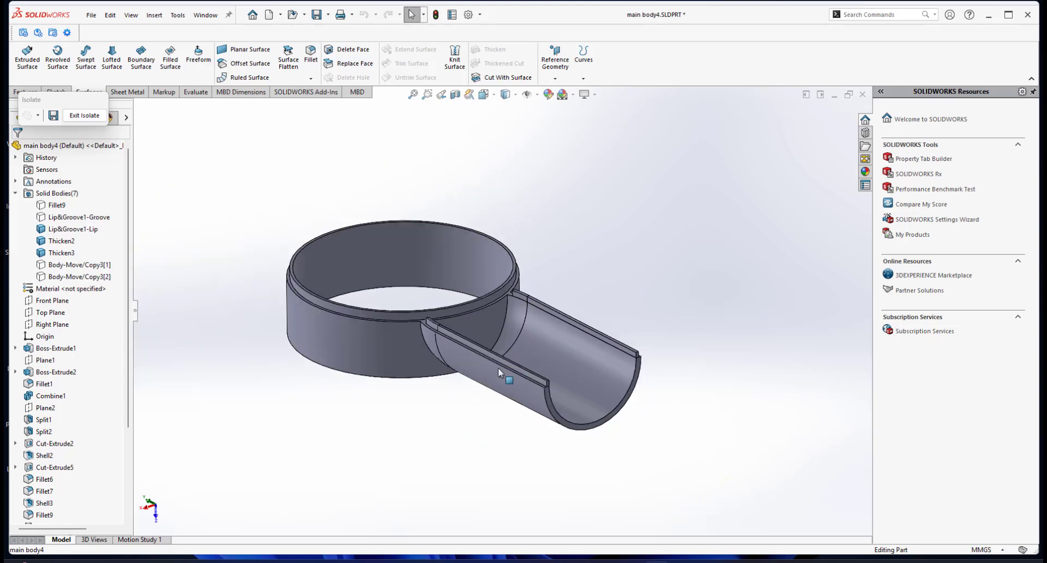
{"action": "middle_click_drag", "start_coordinate": [498, 367], "coordinate": [547, 318]}
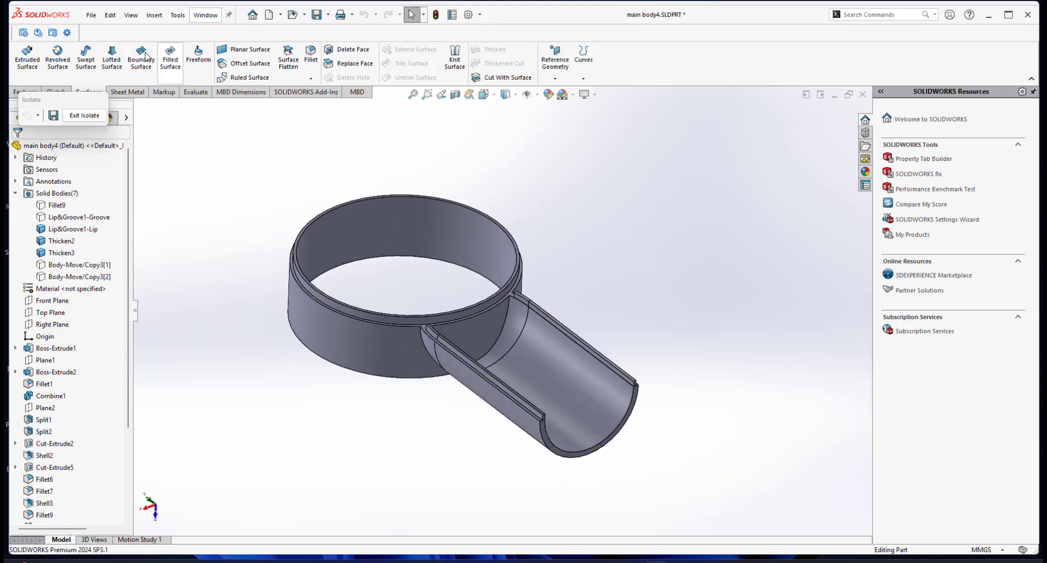
{"action": "left_click", "coordinate": [153, 16]}
{"action": "mouse_move", "coordinate": [185, 59]}
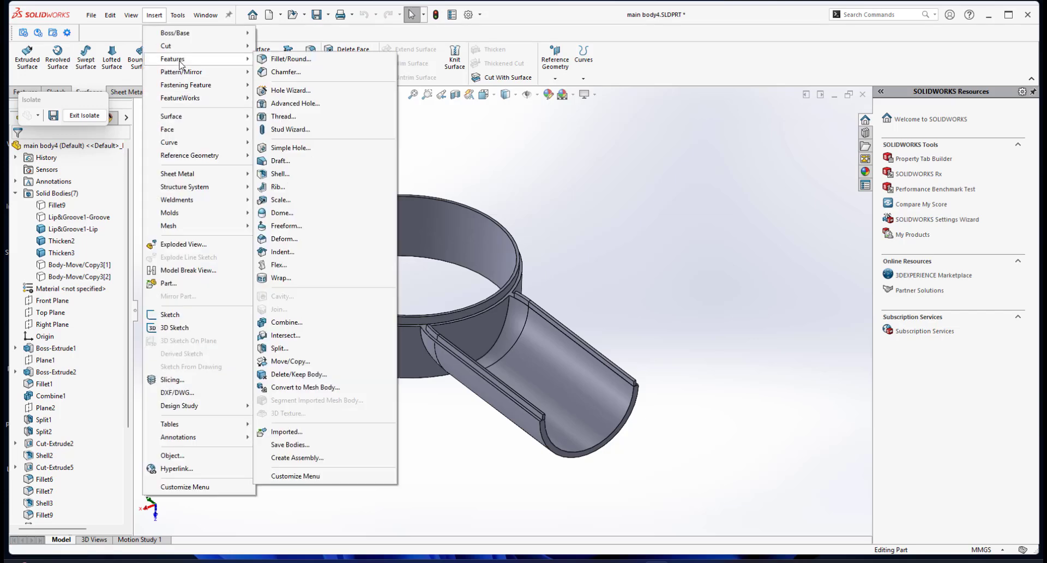
{"action": "left_click", "coordinate": [284, 322]}
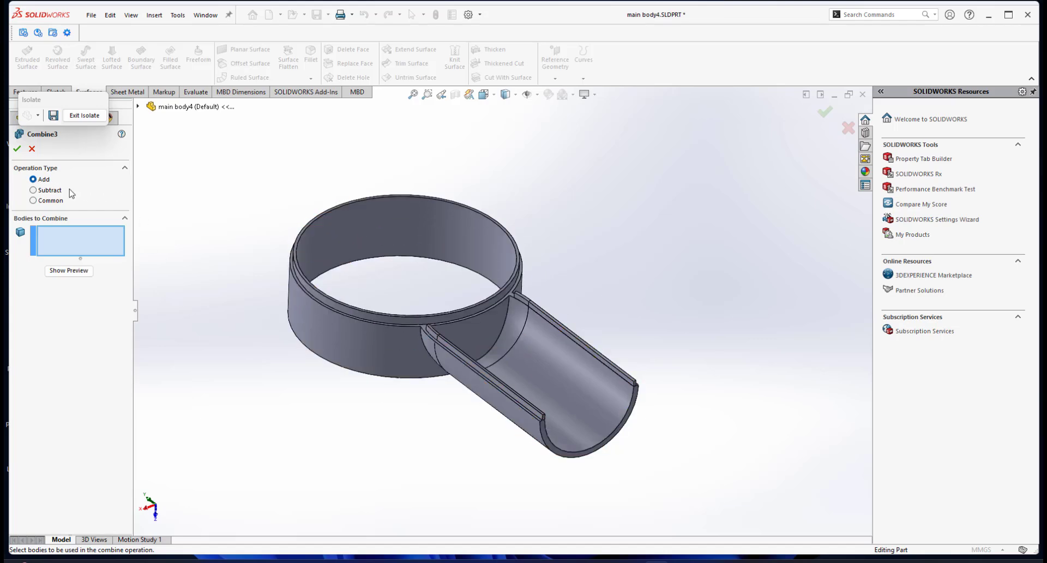
{"action": "left_click", "coordinate": [340, 334]}
{"action": "left_click", "coordinate": [584, 346]}
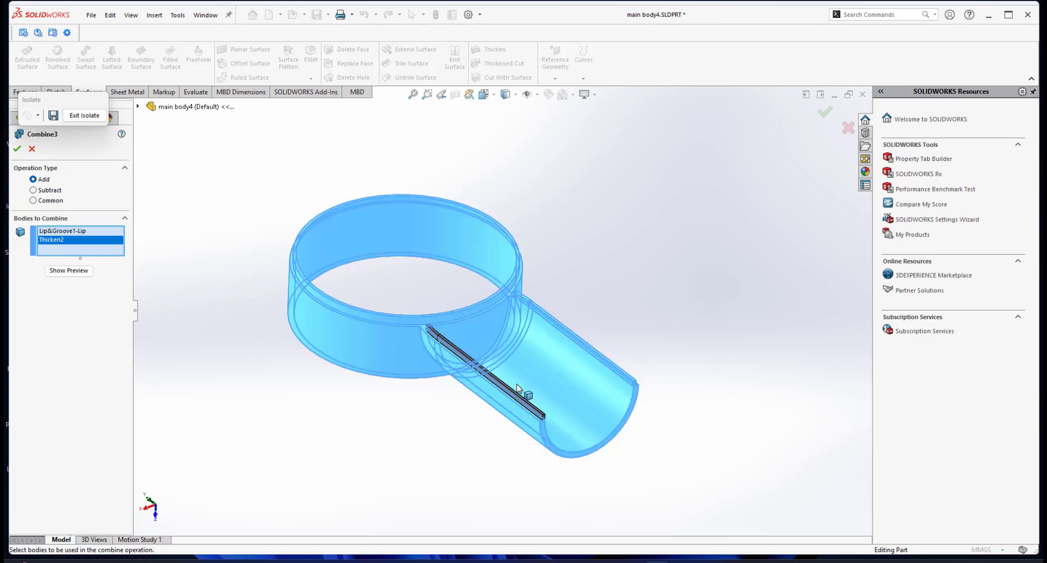
{"action": "left_click", "coordinate": [518, 395]}
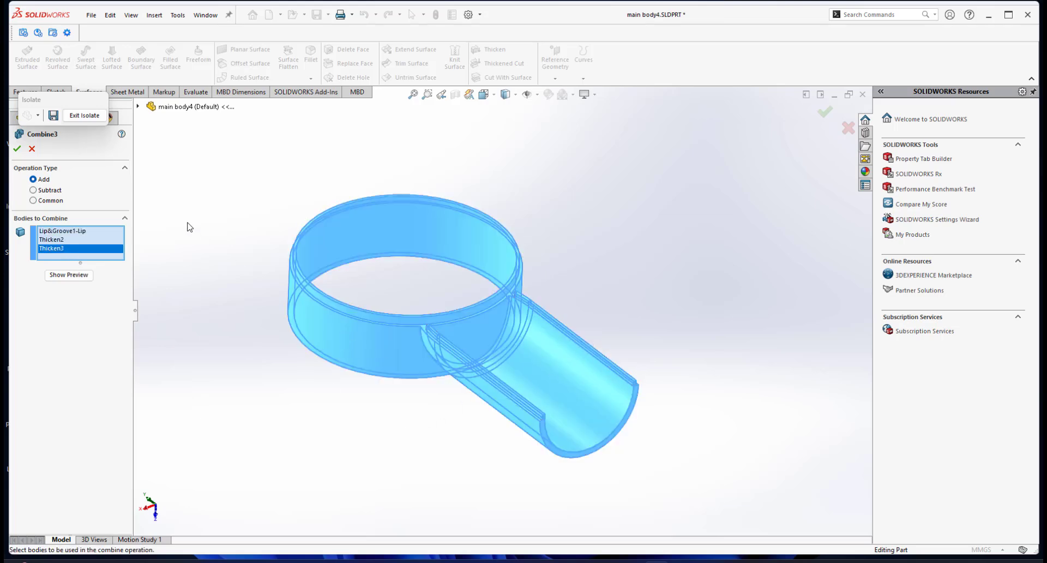
{"action": "left_click", "coordinate": [13, 147]}
{"action": "middle_click_drag", "start_coordinate": [524, 365], "coordinate": [476, 295]}
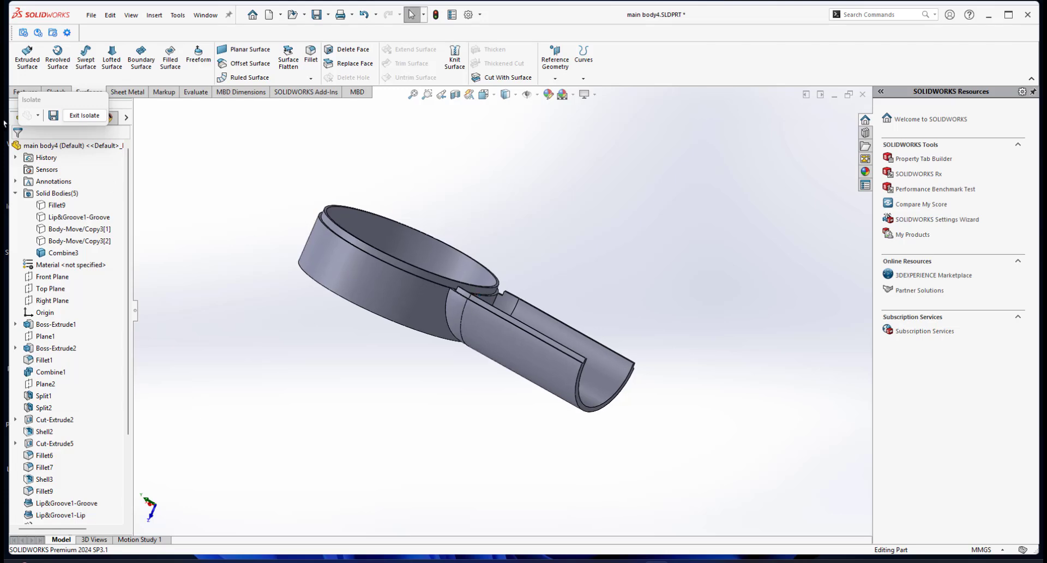
Exit the isolated display and isolate the upper housing Lip&Groove1-Groove with the copied bars Body-Move/Copy3[1] and Body-Move/Copy3[2], viewed from the inside.
{"action": "left_click", "coordinate": [81, 116]}
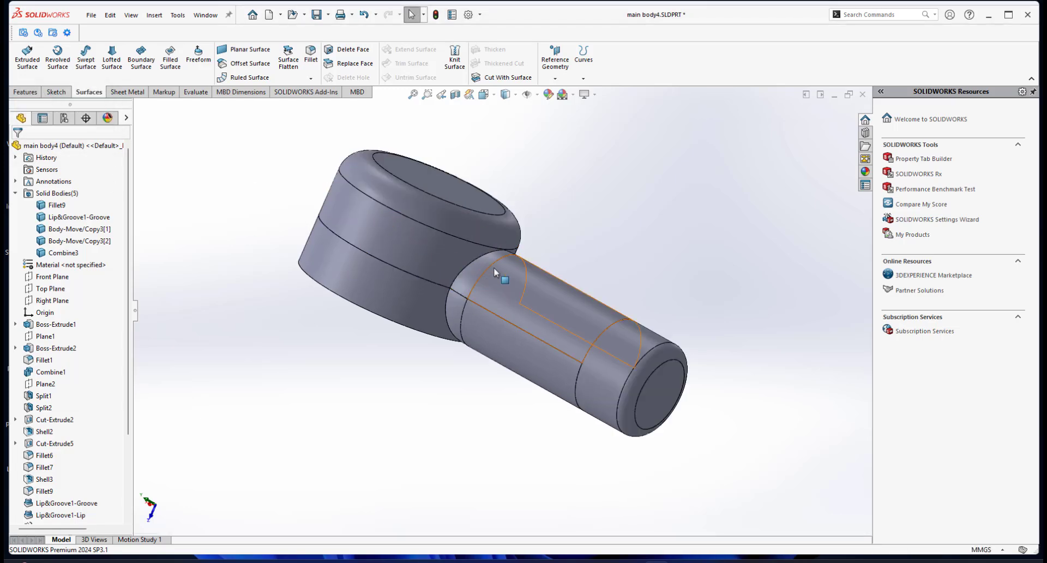
{"action": "left_click", "coordinate": [457, 220]}
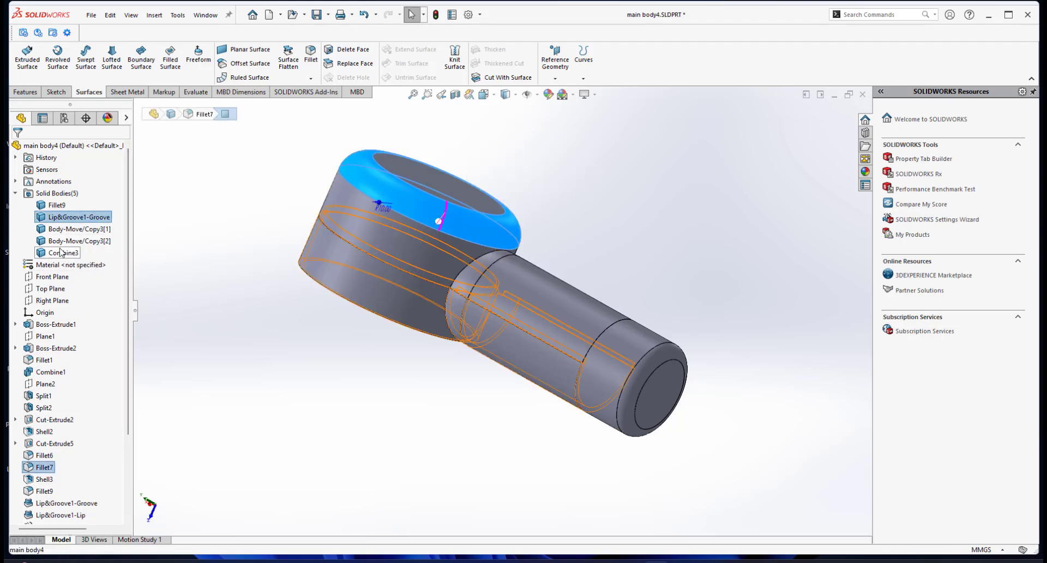
{"action": "left_click", "coordinate": [61, 230]}
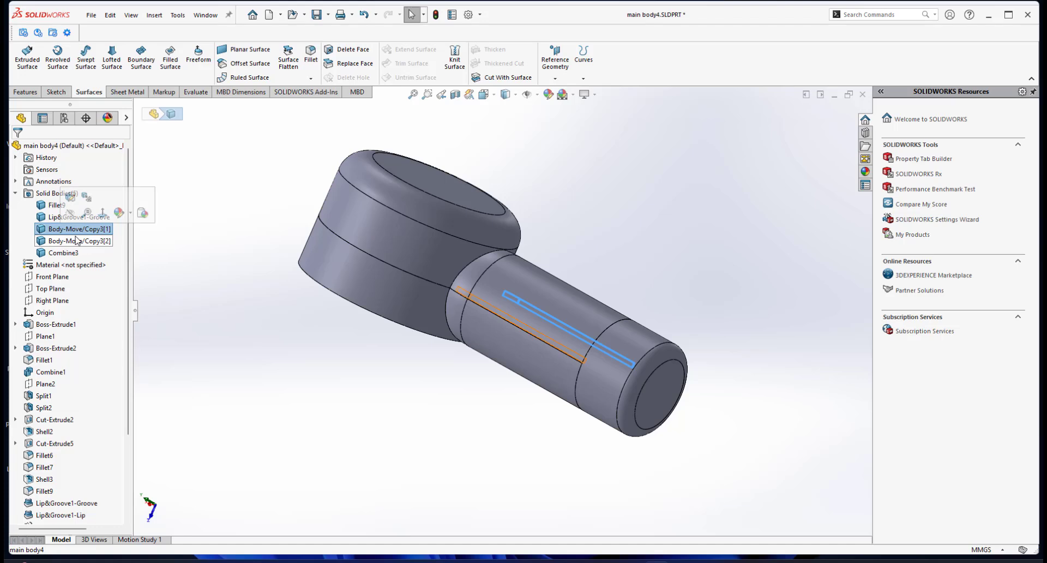
{"action": "left_click", "coordinate": [187, 234]}
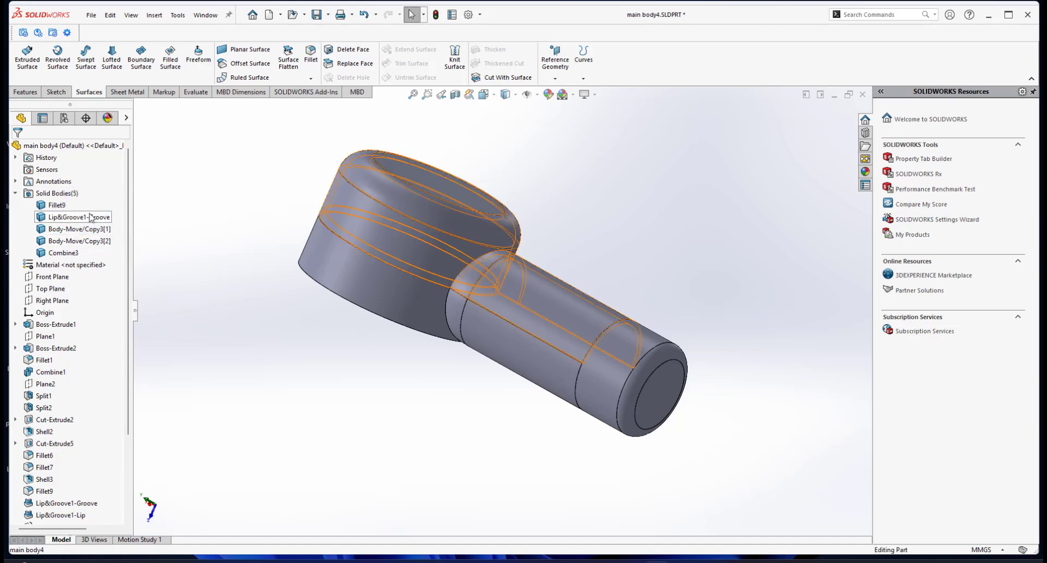
{"action": "left_click", "coordinate": [90, 217]}
{"action": "left_click", "coordinate": [70, 229], "text": "ctrl"}
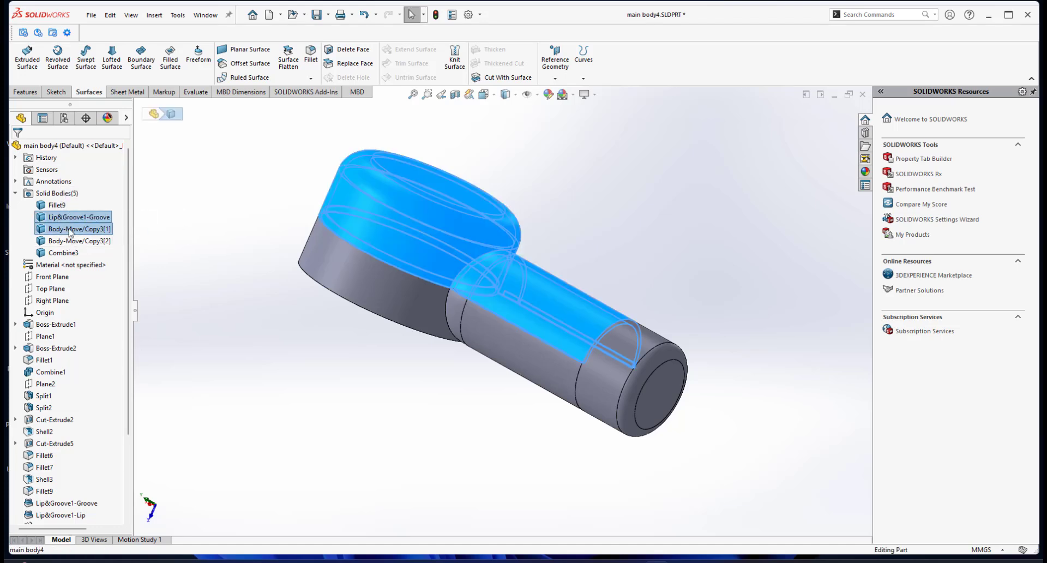
{"action": "left_click", "coordinate": [57, 241], "text": "ctrl"}
{"action": "right_click", "coordinate": [56, 243]}
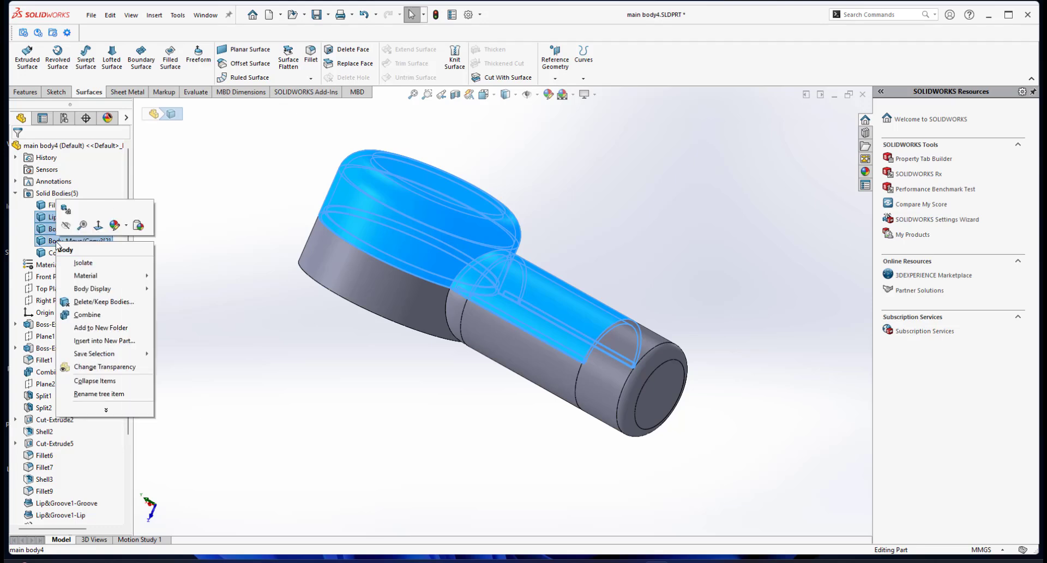
{"action": "left_click", "coordinate": [83, 262]}
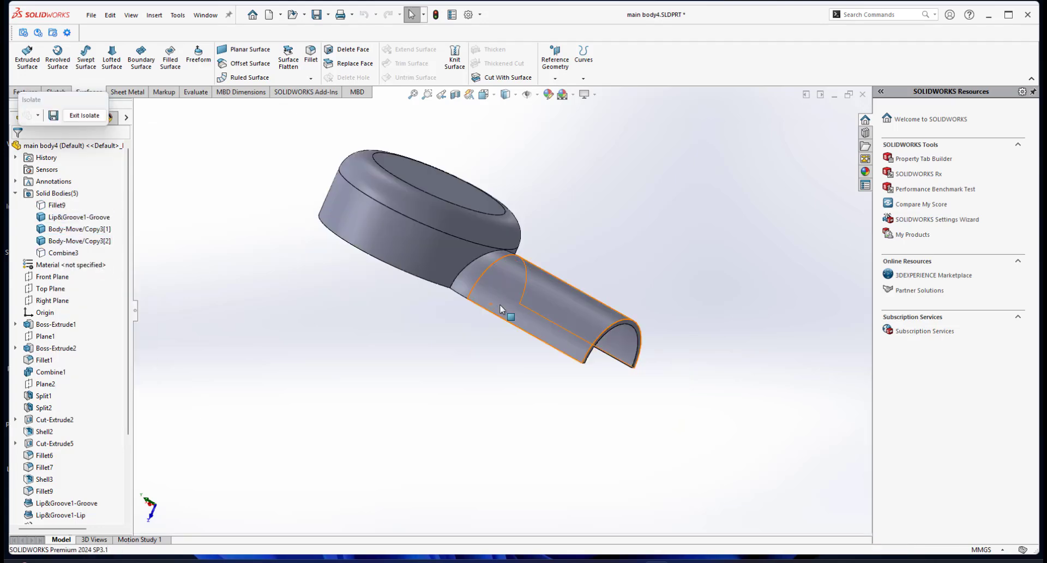
{"action": "middle_click_drag", "start_coordinate": [471, 232], "coordinate": [527, 241]}
{"action": "scroll", "coordinate": [528, 241], "scroll_direction": "down", "scroll_amount": 3}
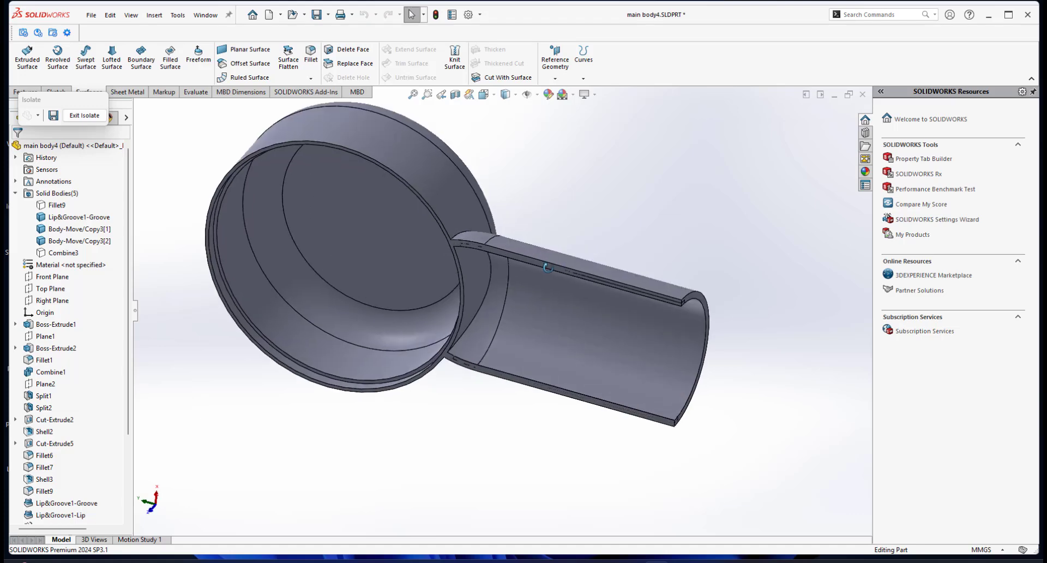
{"action": "scroll", "coordinate": [535, 281], "scroll_direction": "down", "scroll_amount": 2}
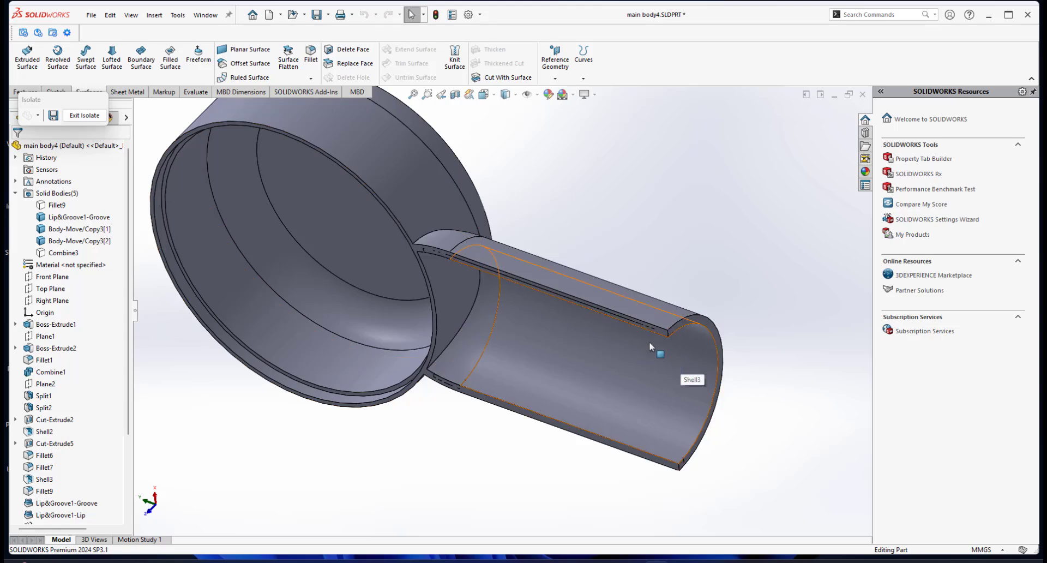
Subtract the copied bars Body-Move/Copy3[1] and Body-Move/Copy3[2] from the upper housing Lip&Groove1-Groove with the Combine feature.
{"action": "scroll", "coordinate": [607, 252], "scroll_direction": "up", "scroll_amount": 3}
{"action": "left_click", "coordinate": [149, 16]}
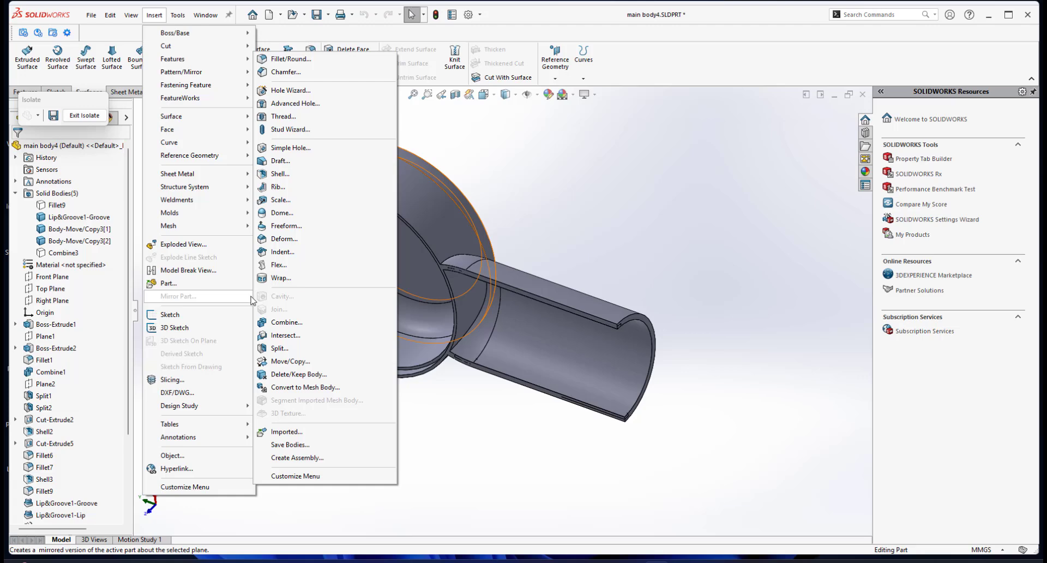
{"action": "left_click", "coordinate": [286, 322]}
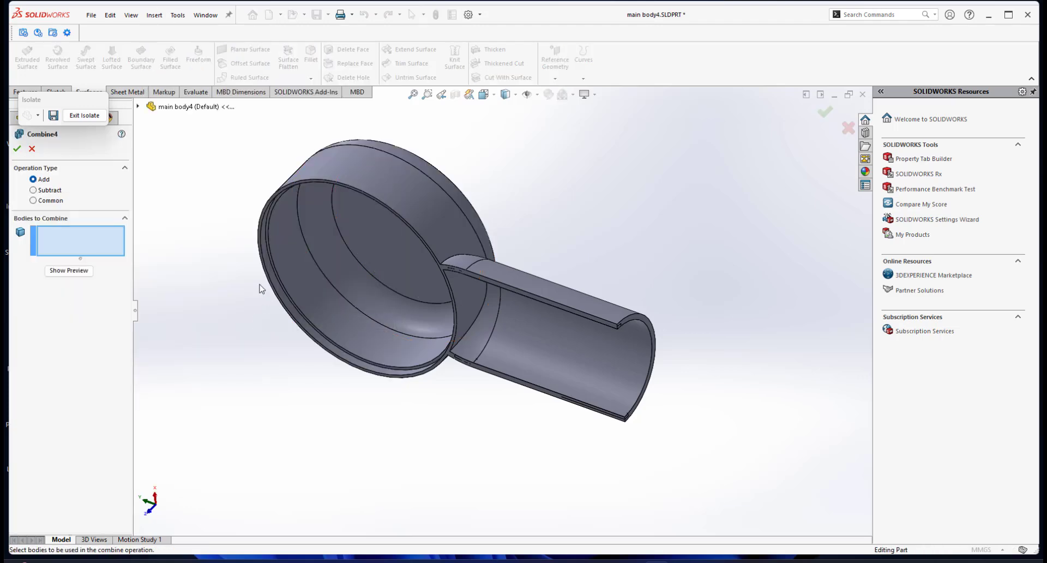
{"action": "left_click", "coordinate": [33, 189]}
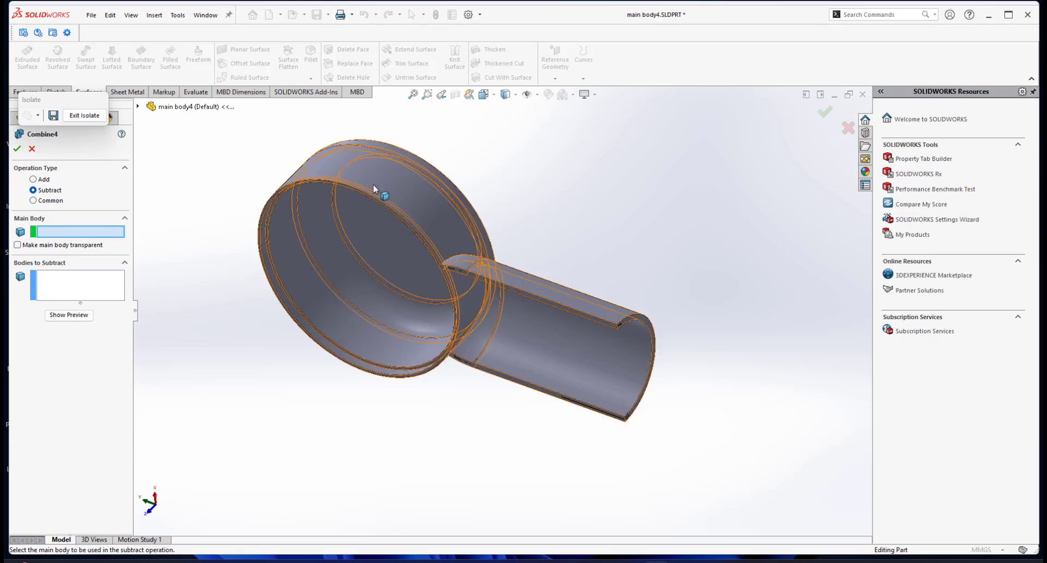
{"action": "left_click", "coordinate": [394, 175]}
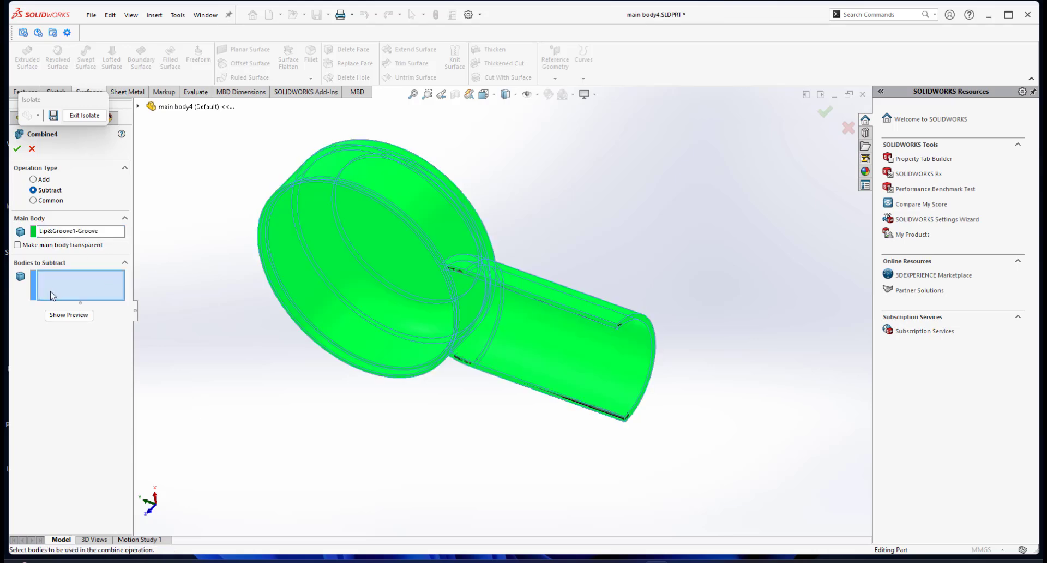
{"action": "scroll", "coordinate": [546, 305], "scroll_direction": "down", "scroll_amount": 2}
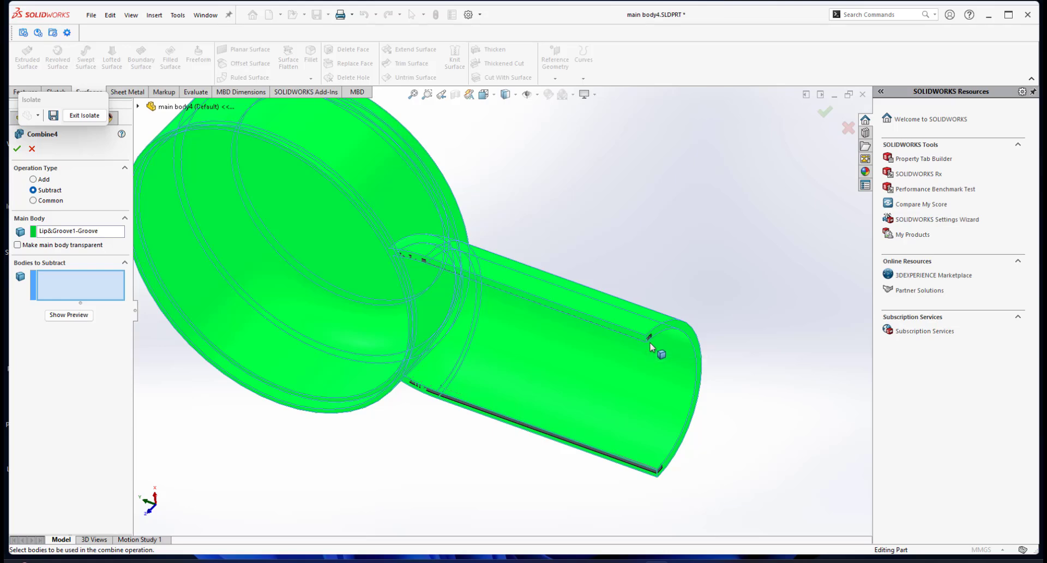
{"action": "scroll", "coordinate": [631, 374], "scroll_direction": "down", "scroll_amount": 3}
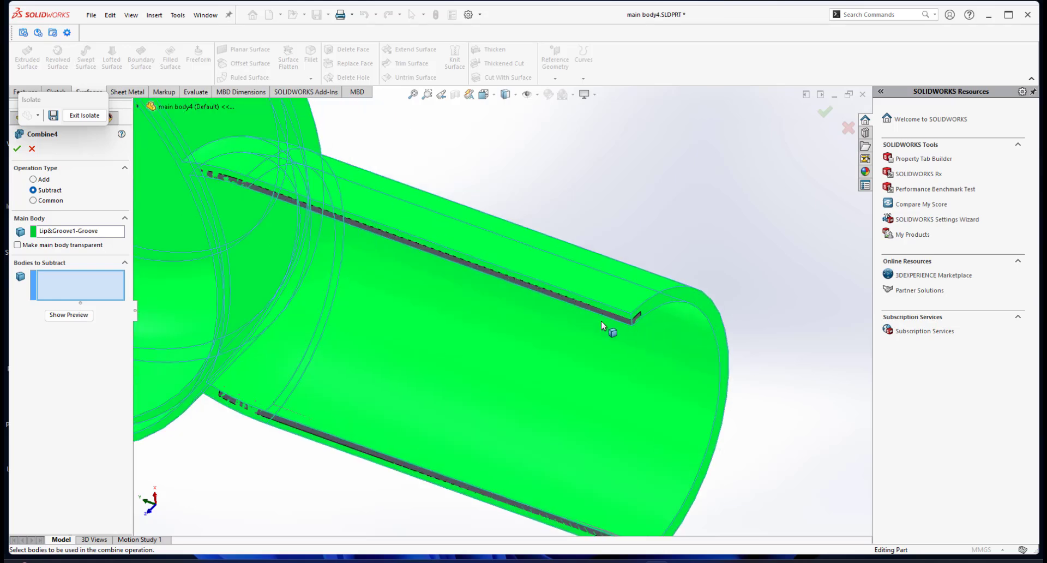
{"action": "scroll", "coordinate": [436, 284], "scroll_direction": "up", "scroll_amount": 2}
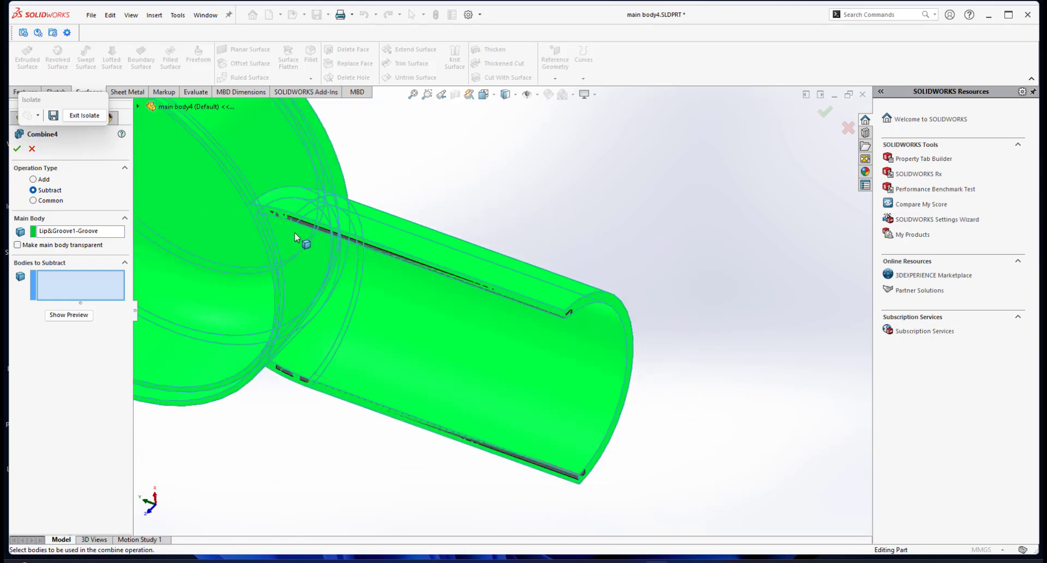
{"action": "left_click", "coordinate": [138, 106]}
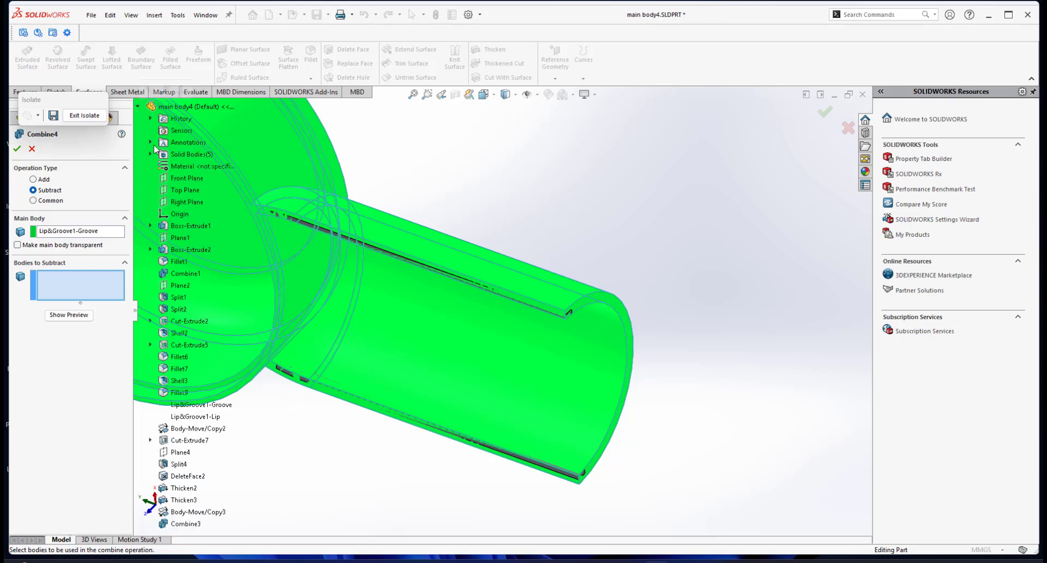
{"action": "left_click", "coordinate": [151, 155]}
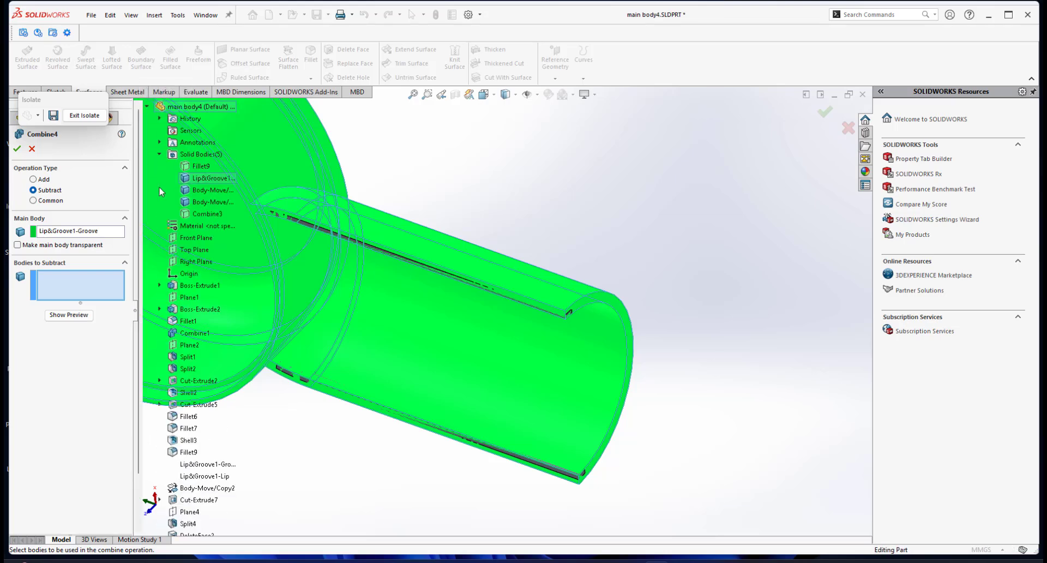
{"action": "left_click", "coordinate": [209, 191]}
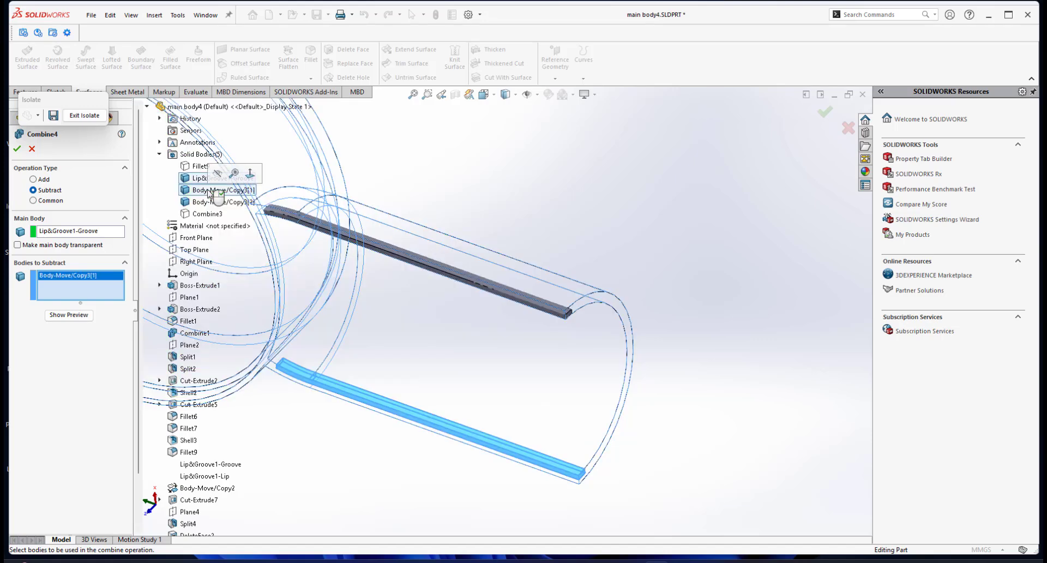
{"action": "left_click", "coordinate": [211, 203]}
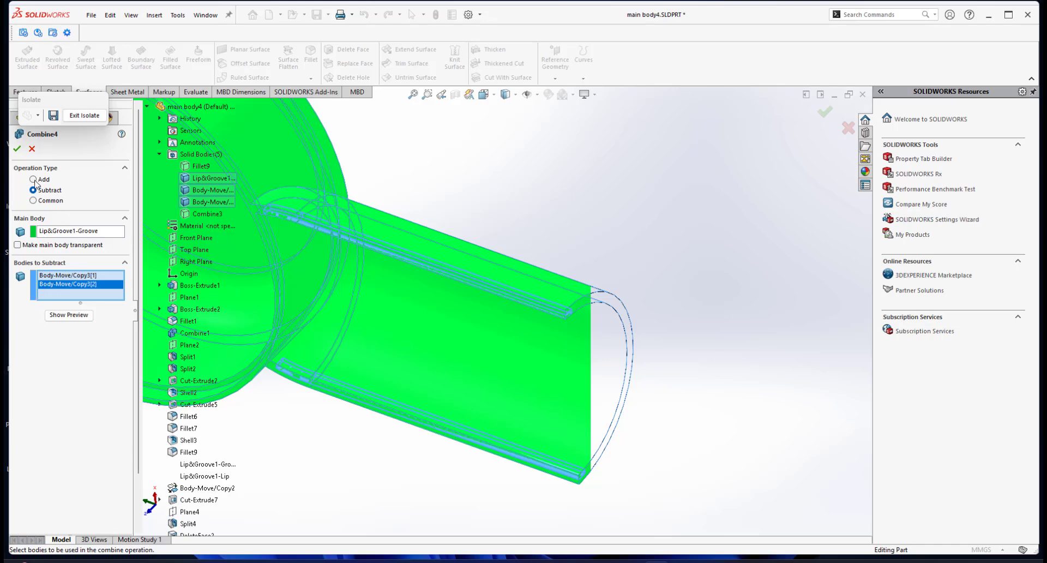
{"action": "left_click", "coordinate": [16, 148]}
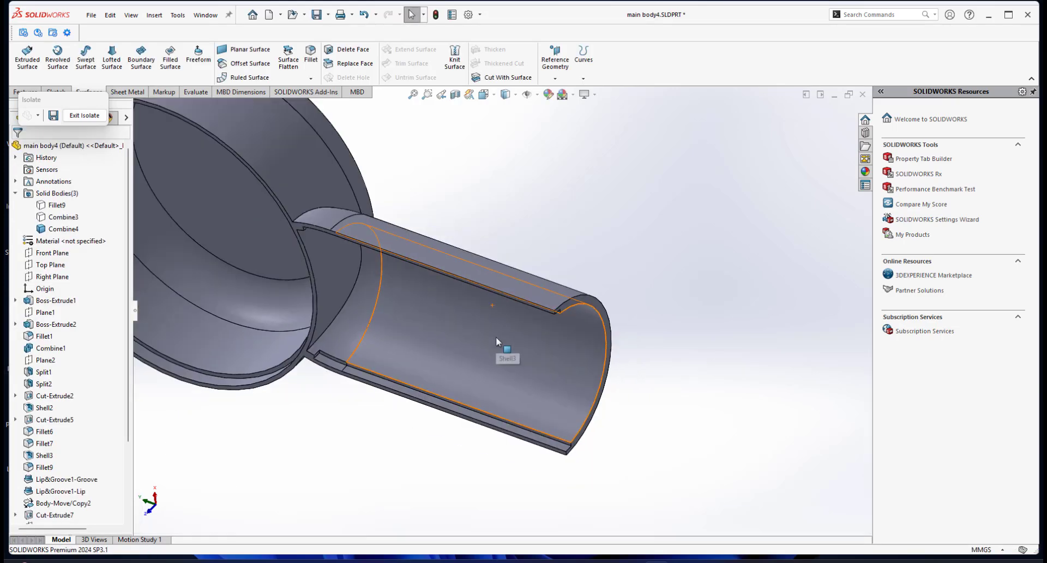
Examine the recesses cut along both edges of the upper handle shell, and exit the isolated display.
{"action": "middle_click_drag", "start_coordinate": [519, 283], "coordinate": [569, 234]}
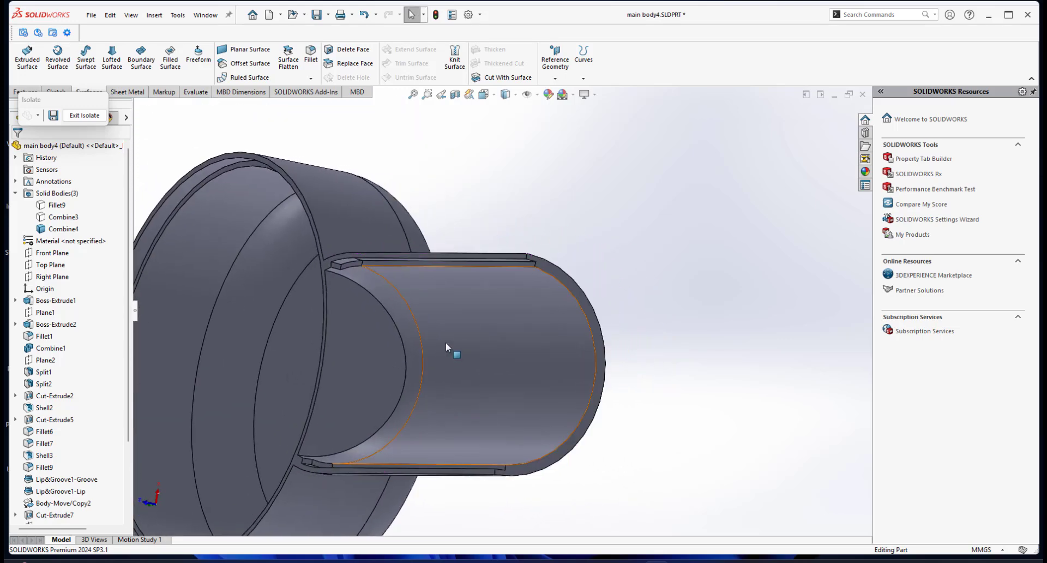
{"action": "middle_click_drag", "start_coordinate": [446, 341], "coordinate": [532, 370]}
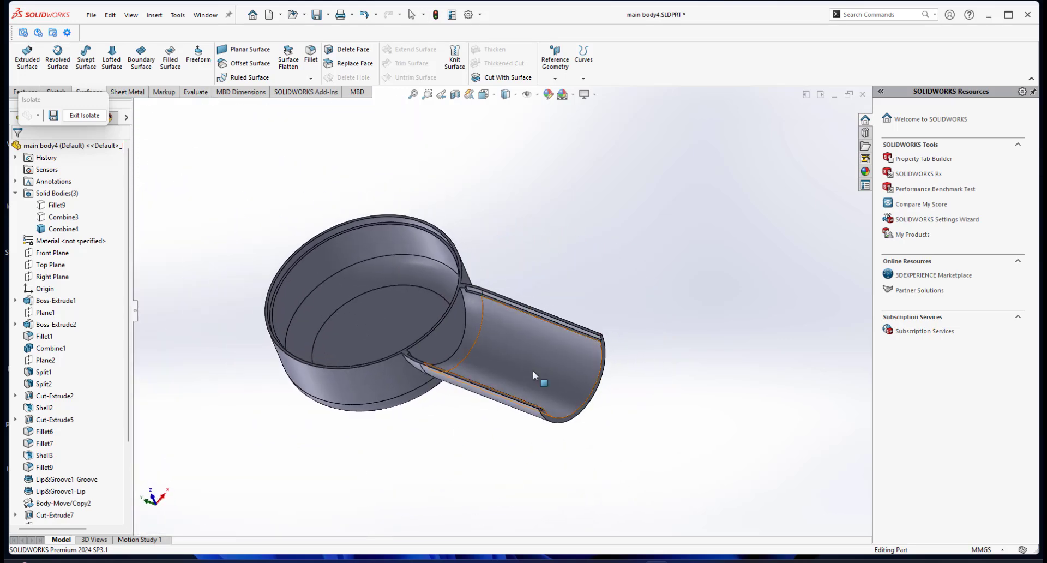
{"action": "scroll", "coordinate": [589, 292], "scroll_direction": "down", "scroll_amount": 5}
{"action": "scroll", "coordinate": [535, 319], "scroll_direction": "up", "scroll_amount": 4}
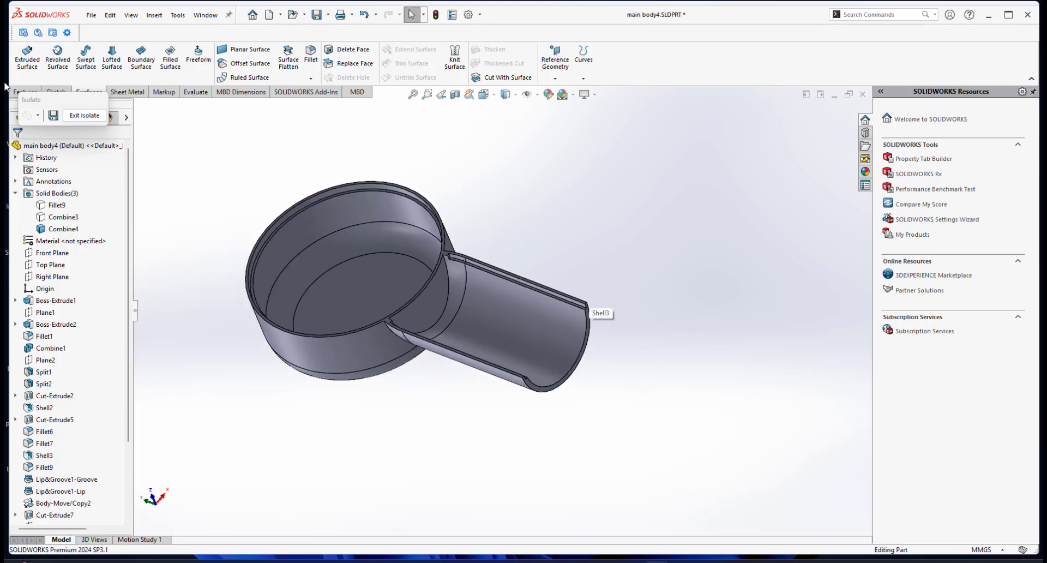
{"action": "left_click", "coordinate": [84, 115]}
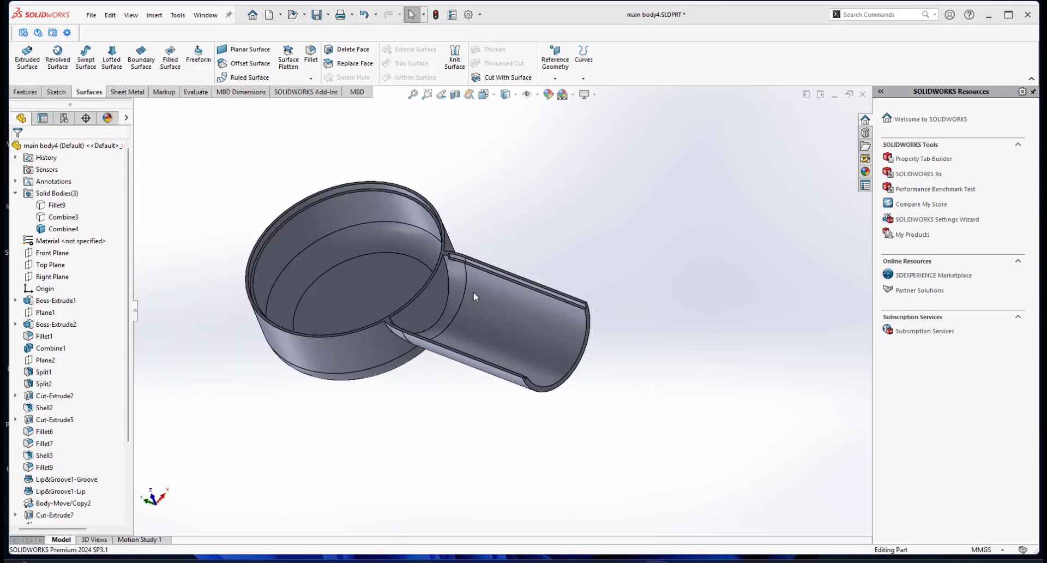
Isolate the lower housing body Combine3 to view it on its own, and exit the isolated display.
{"action": "middle_click_drag", "start_coordinate": [472, 292], "coordinate": [459, 314]}
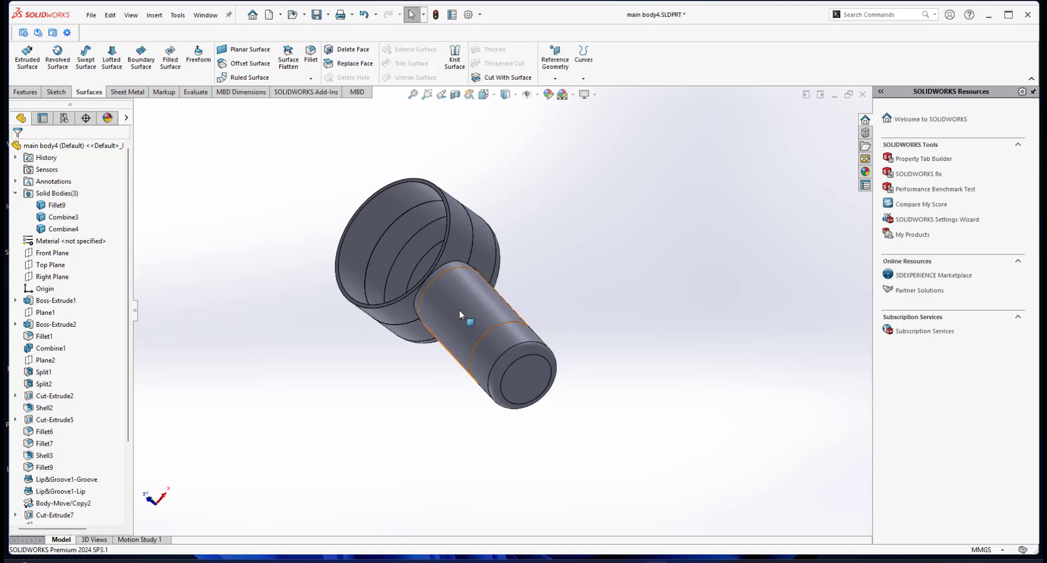
{"action": "right_click", "coordinate": [459, 310]}
{"action": "left_click", "coordinate": [506, 516]}
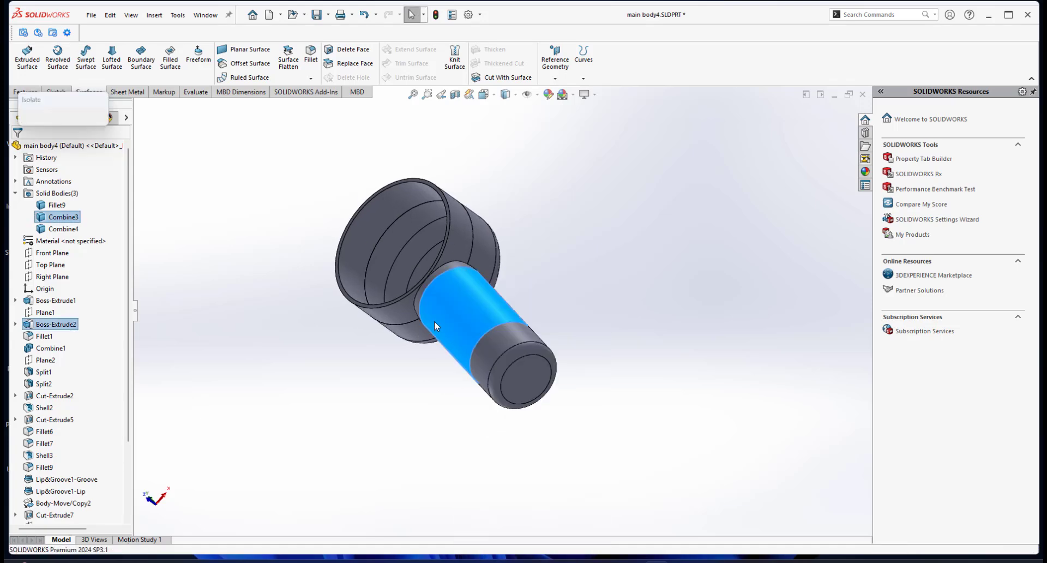
{"action": "middle_click_drag", "start_coordinate": [434, 321], "coordinate": [448, 279]}
{"action": "left_click", "coordinate": [85, 116]}
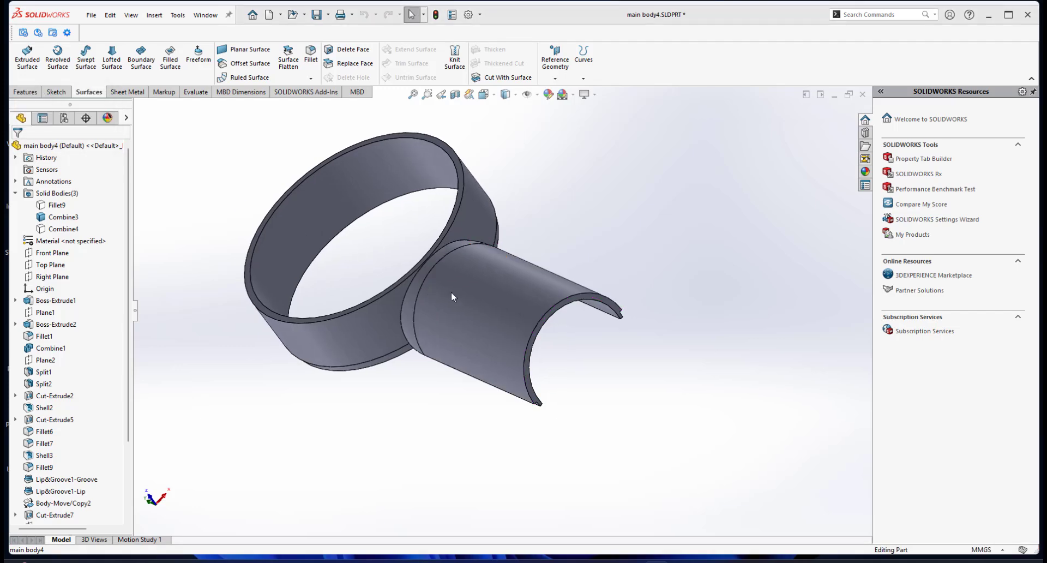
Create a planar section view through the handle, parallel to the Top Plane at an offset of about -77 mm.
{"action": "scroll", "coordinate": [497, 304], "scroll_direction": "up", "scroll_amount": 4}
{"action": "middle_click_drag", "start_coordinate": [498, 304], "coordinate": [507, 343]}
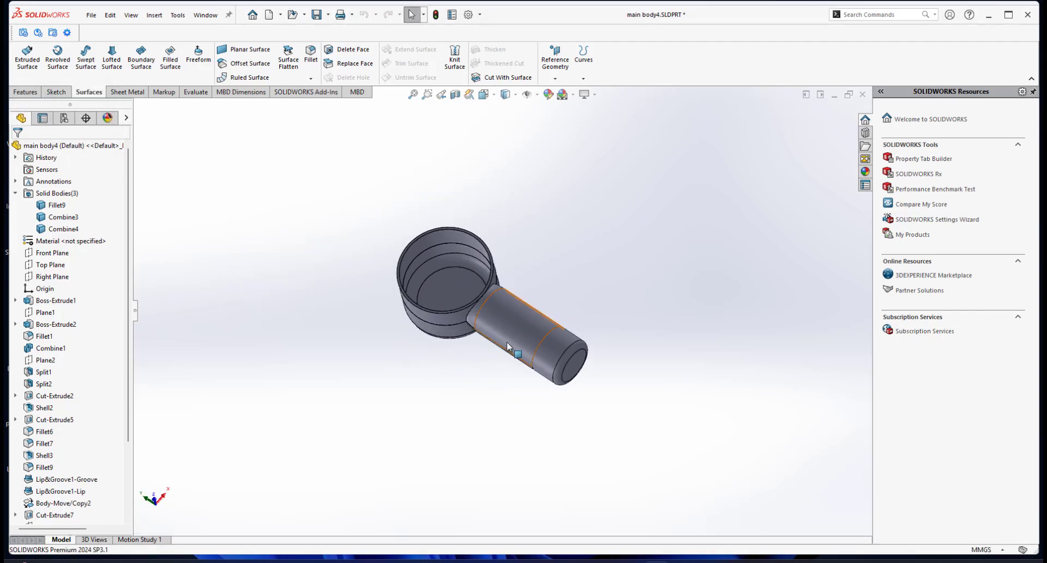
{"action": "left_click", "coordinate": [455, 95]}
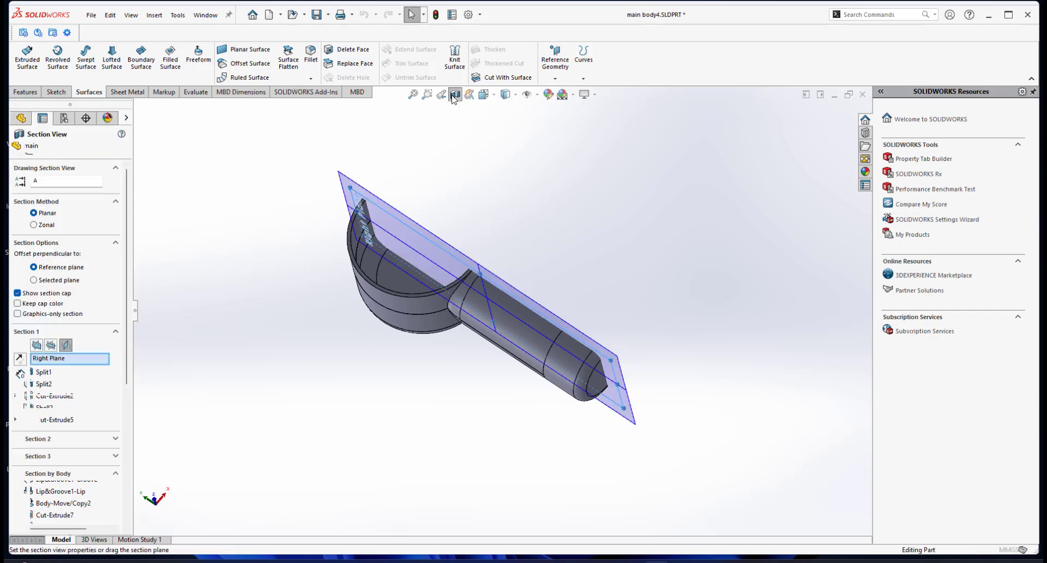
{"action": "left_click", "coordinate": [66, 345]}
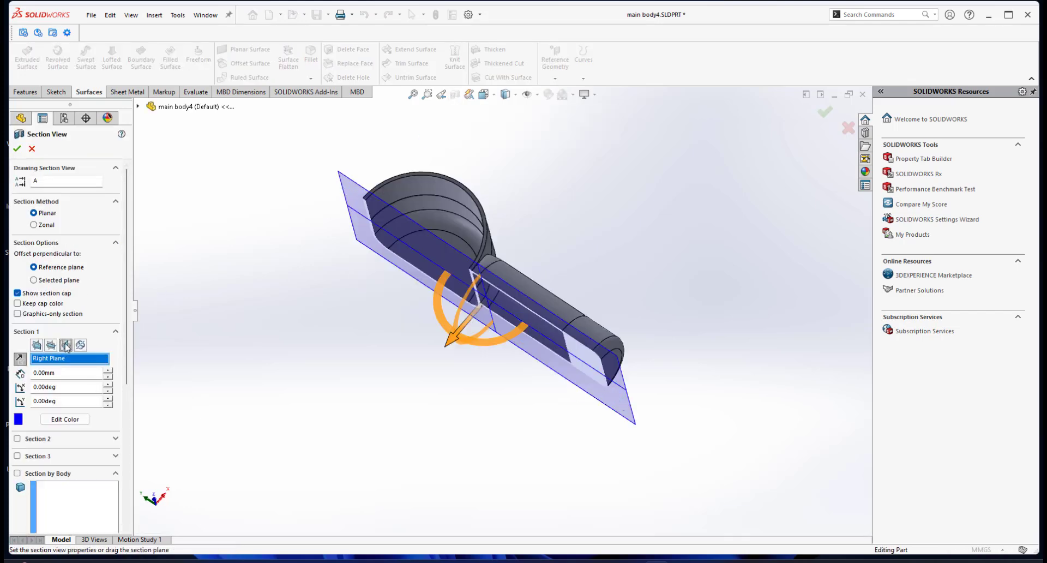
{"action": "left_click", "coordinate": [51, 345]}
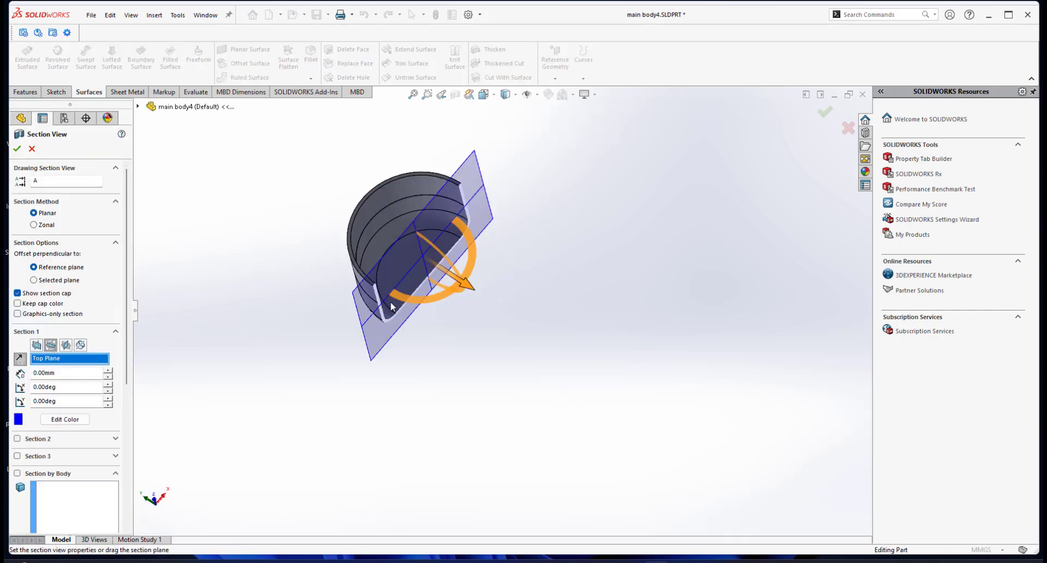
{"action": "left_click_drag", "start_coordinate": [470, 294], "coordinate": [578, 373]}
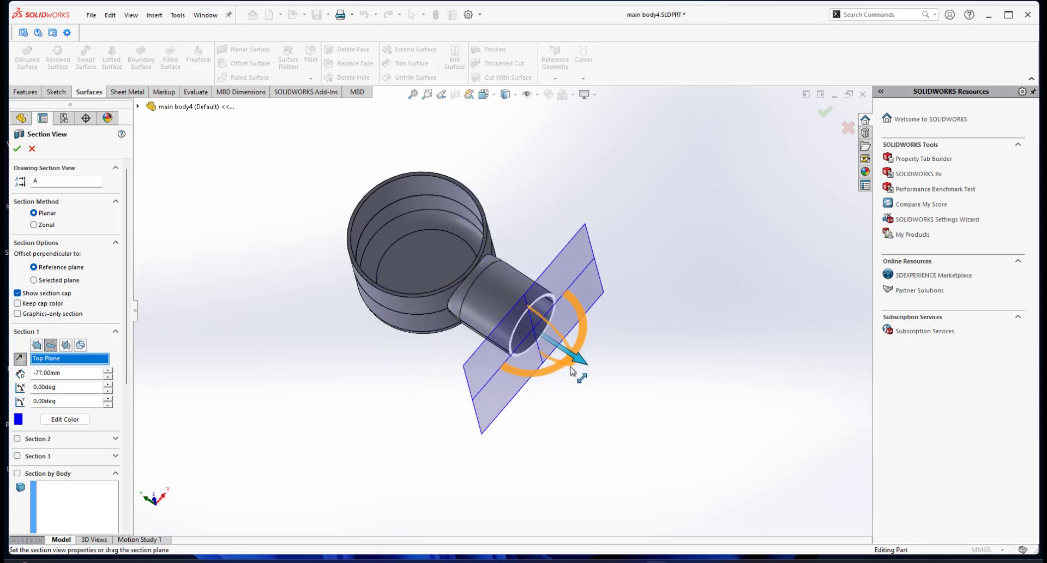
{"action": "left_click", "coordinate": [17, 148]}
Examine the interlocking joint between the two shells at the cut handle end, and turn off the section view.
{"action": "scroll", "coordinate": [510, 311], "scroll_direction": "down", "scroll_amount": 4}
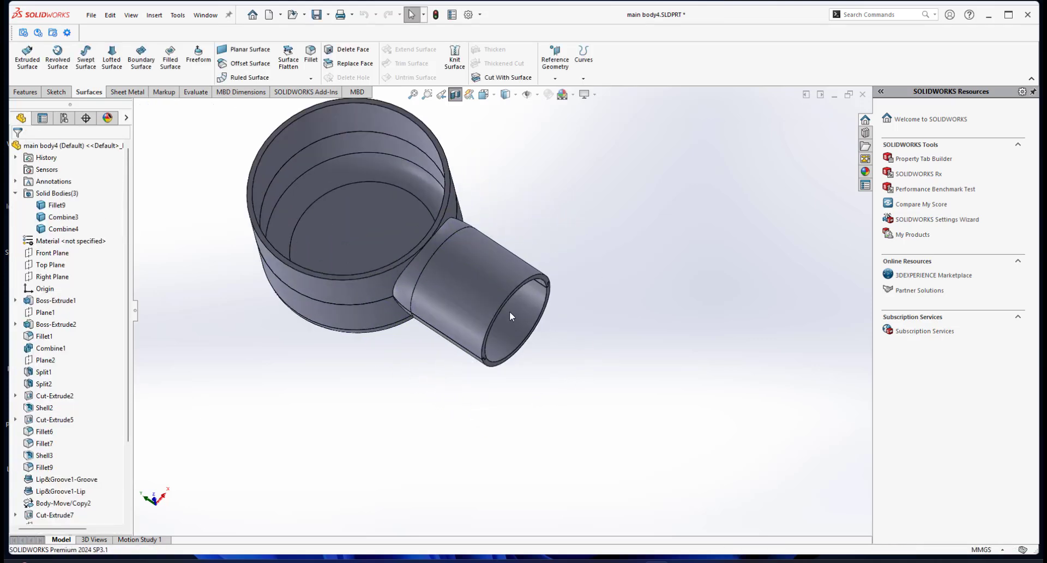
{"action": "middle_click_drag", "start_coordinate": [509, 311], "coordinate": [557, 257]}
{"action": "scroll", "coordinate": [547, 244], "scroll_direction": "down", "scroll_amount": 2}
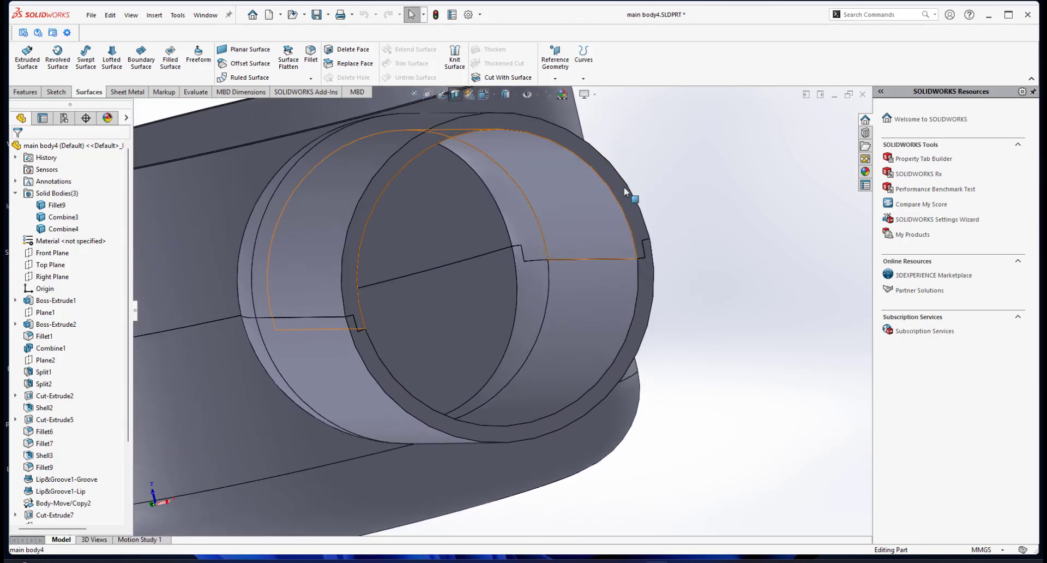
{"action": "middle_click_drag", "start_coordinate": [628, 191], "coordinate": [623, 221]}
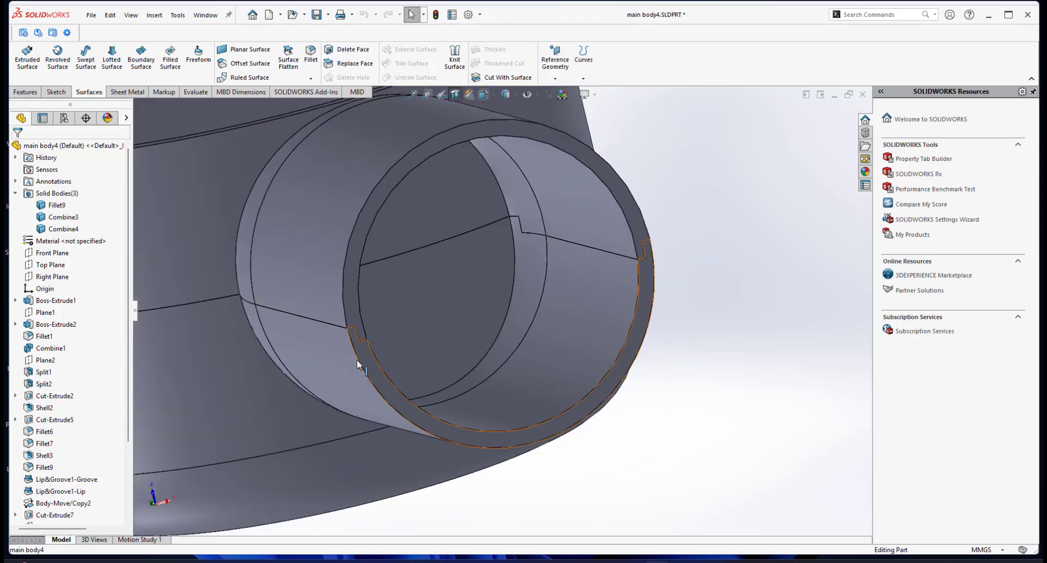
{"action": "scroll", "coordinate": [494, 320], "scroll_direction": "up", "scroll_amount": 4}
{"action": "middle_click_drag", "start_coordinate": [483, 303], "coordinate": [515, 297]}
{"action": "scroll", "coordinate": [509, 314], "scroll_direction": "up", "scroll_amount": 3}
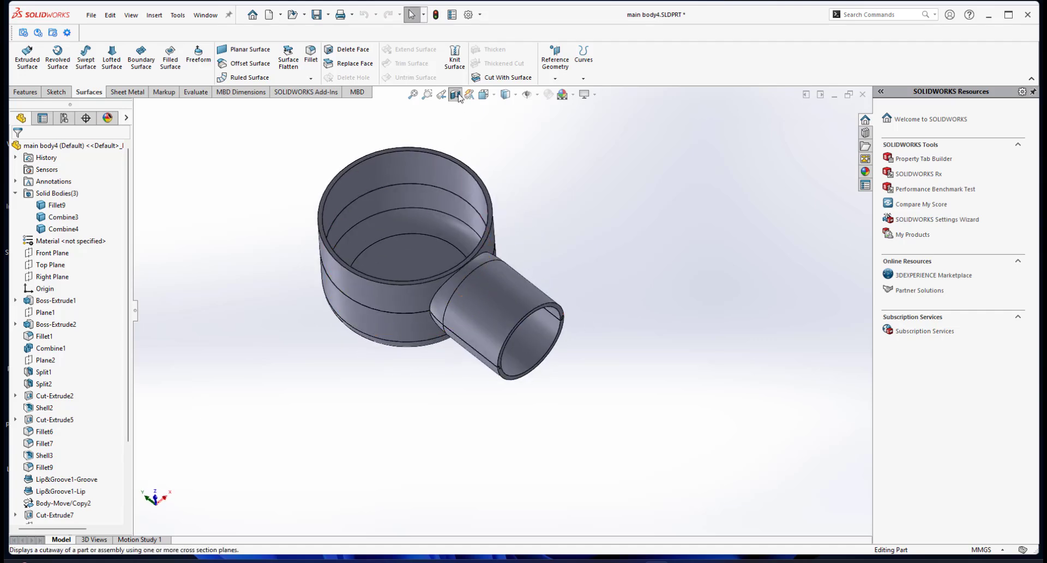
{"action": "middle_click_drag", "start_coordinate": [457, 119], "coordinate": [549, 245]}
Set the model to the isometric view and examine the fan head and handle from several sides.
{"action": "key", "text": "space"}
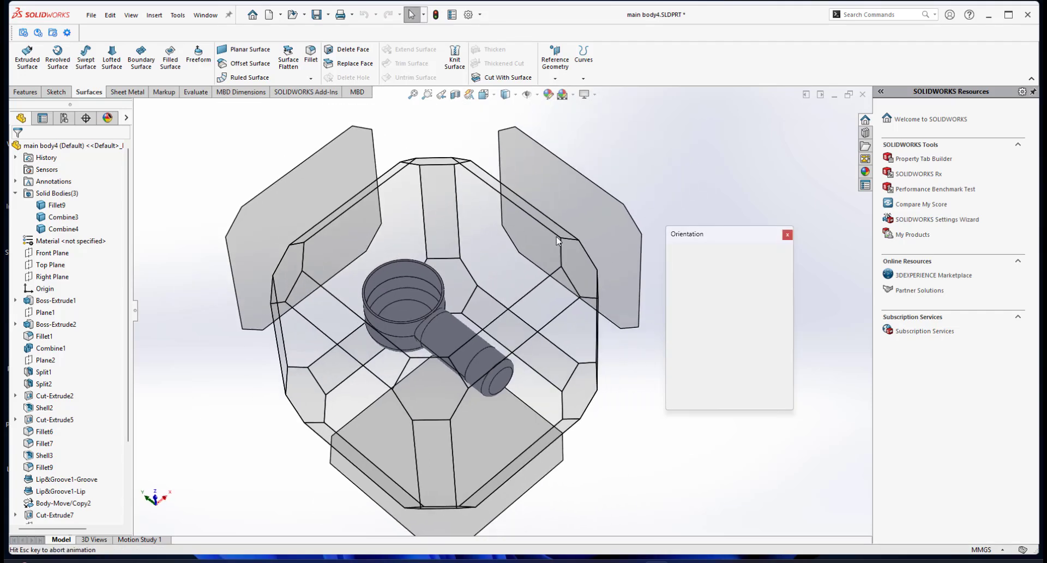
{"action": "left_click", "coordinate": [777, 267]}
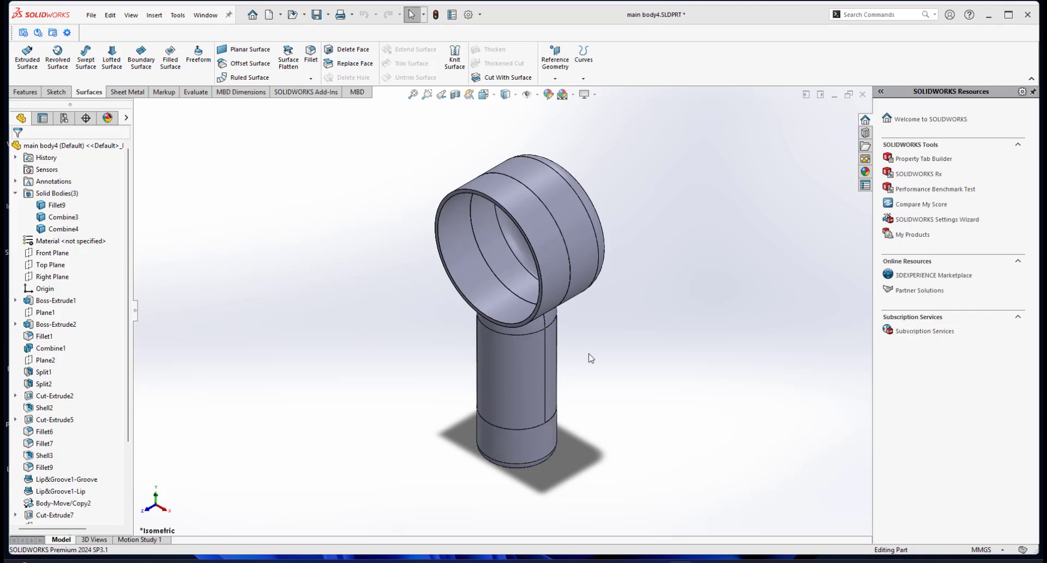
{"action": "mouse_move", "coordinate": [516, 238]}
{"action": "middle_mouse_down"}
{"action": "mouse_move", "coordinate": [545, 216]}
{"action": "mouse_move", "coordinate": [561, 222]}
{"action": "mouse_move", "coordinate": [511, 257]}
{"action": "middle_mouse_up"}
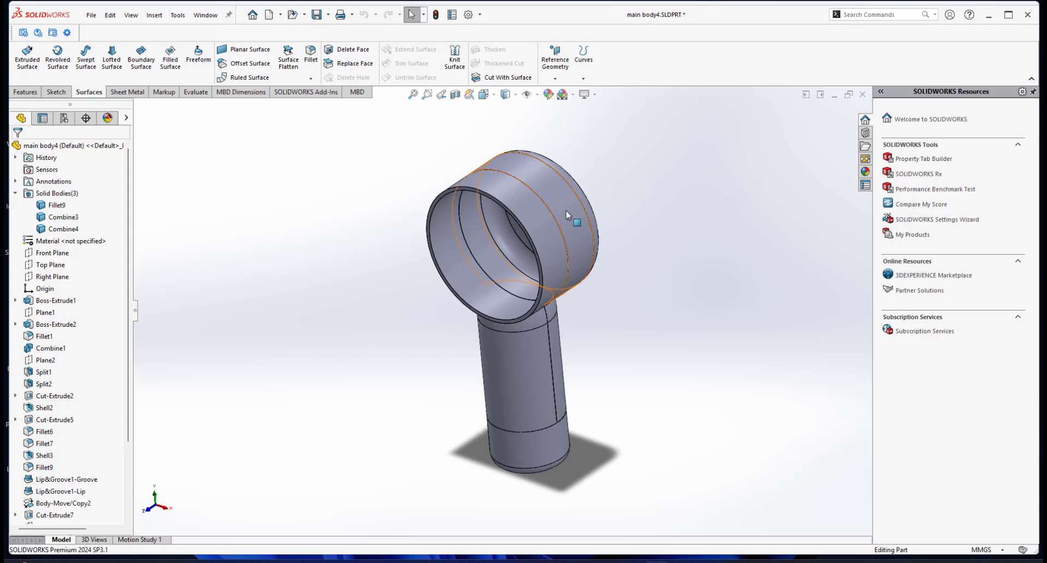
{"action": "middle_click_drag", "start_coordinate": [574, 220], "coordinate": [471, 265]}
{"action": "middle_click_drag", "start_coordinate": [494, 191], "coordinate": [563, 183]}
{"action": "scroll", "coordinate": [547, 306], "scroll_direction": "up", "scroll_amount": 3}
{"action": "middle_click_drag", "start_coordinate": [548, 307], "coordinate": [467, 256]}
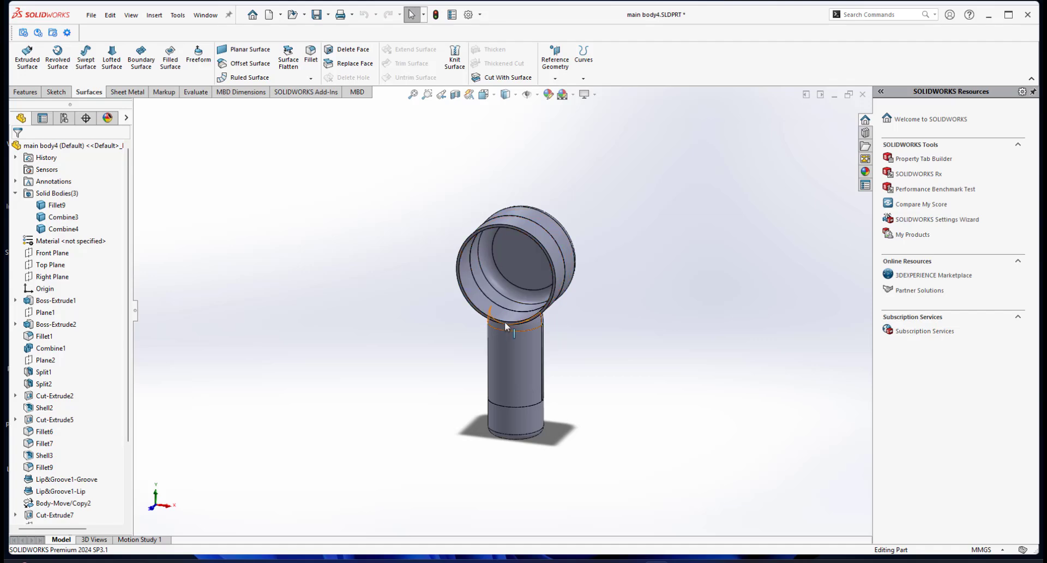
{"action": "scroll", "coordinate": [507, 311], "scroll_direction": "up", "scroll_amount": 2}
{"action": "scroll", "coordinate": [465, 320], "scroll_direction": "down", "scroll_amount": 2}
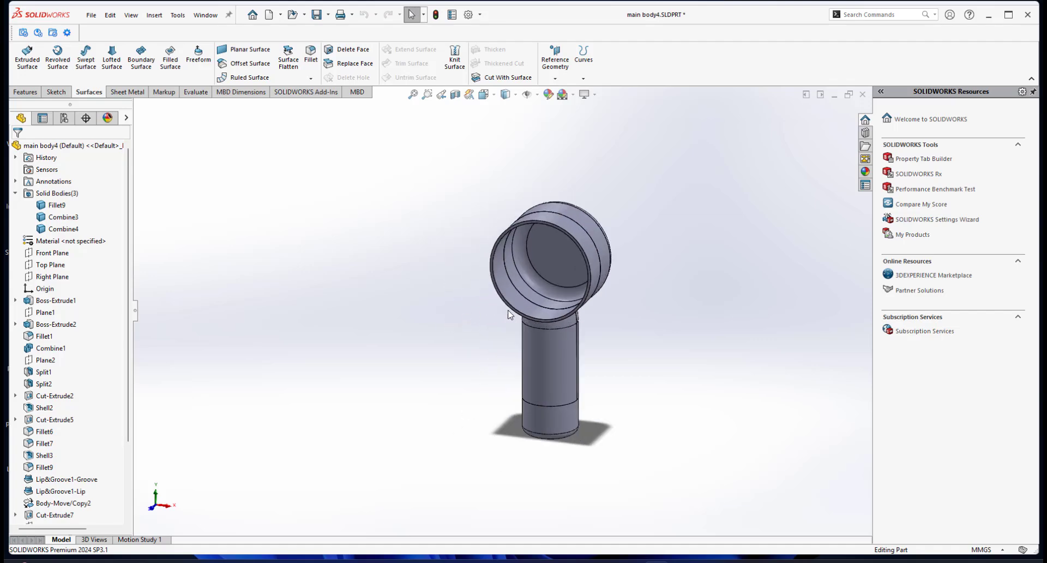
{"action": "middle_click_drag", "start_coordinate": [557, 315], "coordinate": [548, 292]}
{"action": "scroll", "coordinate": [560, 308], "scroll_direction": "down", "scroll_amount": 2}
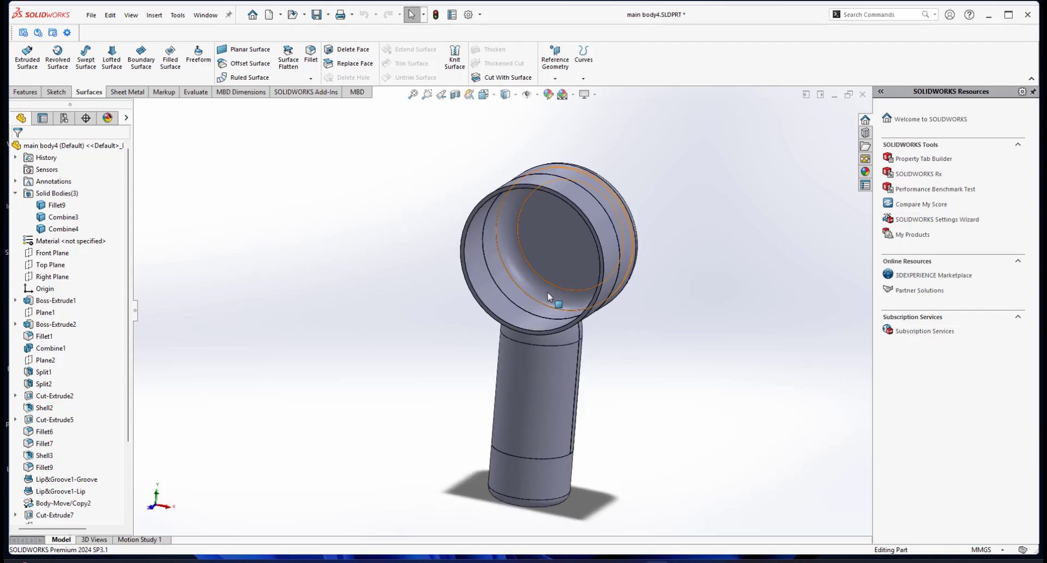